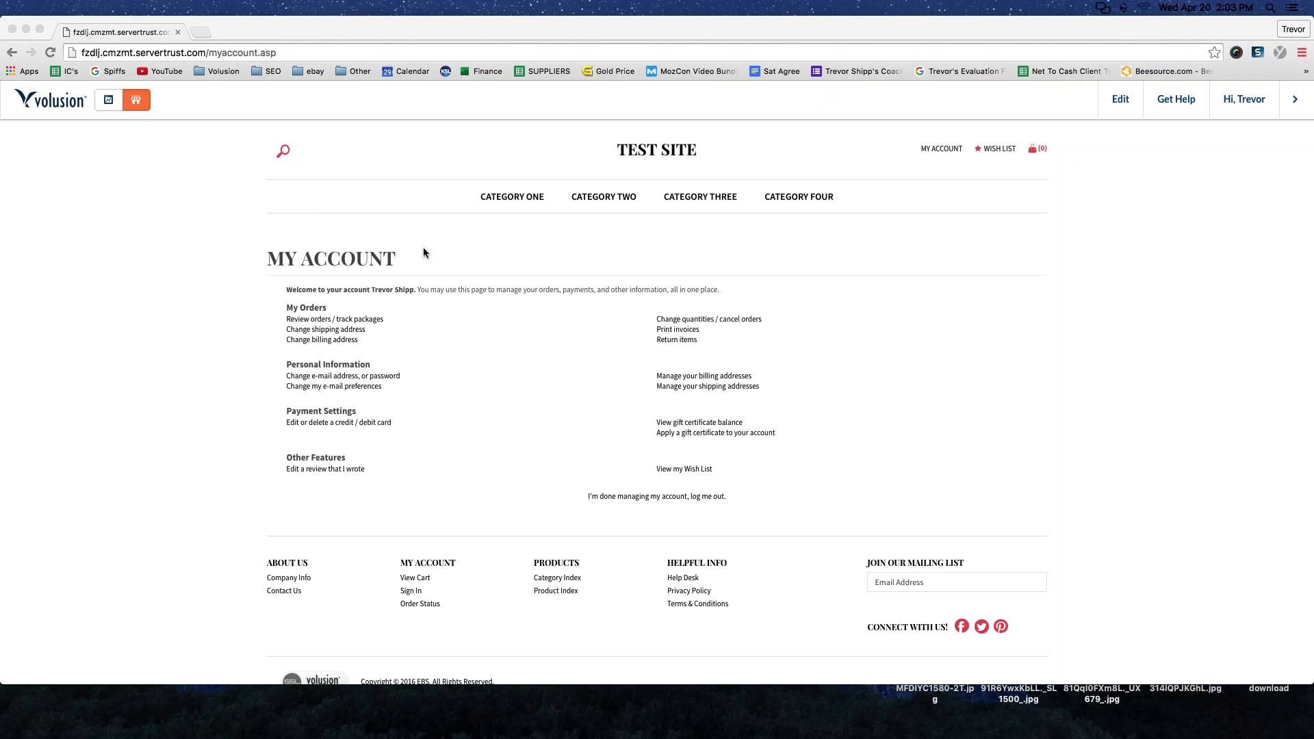
- Open wordcounter.net in a new browser tab
scroll(512, 211, down, 1)
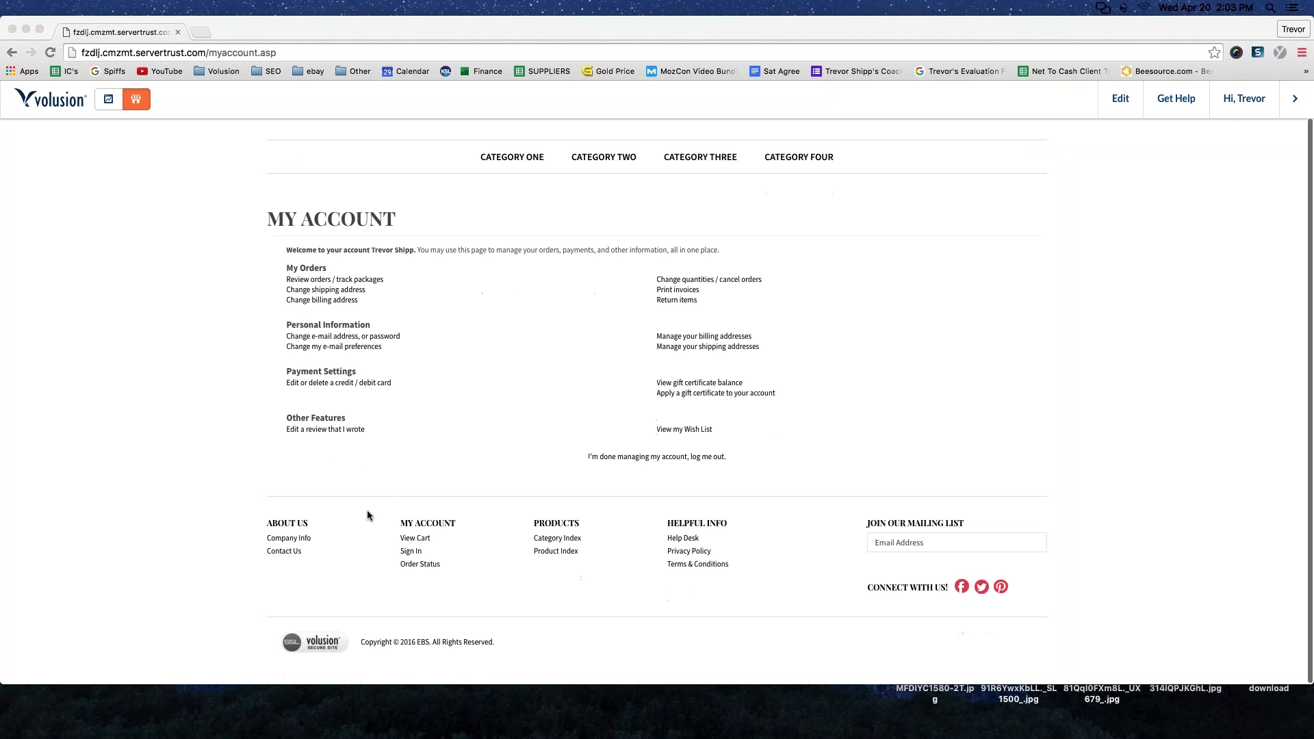
click(249, 520)
scroll(249, 521, up, 1)
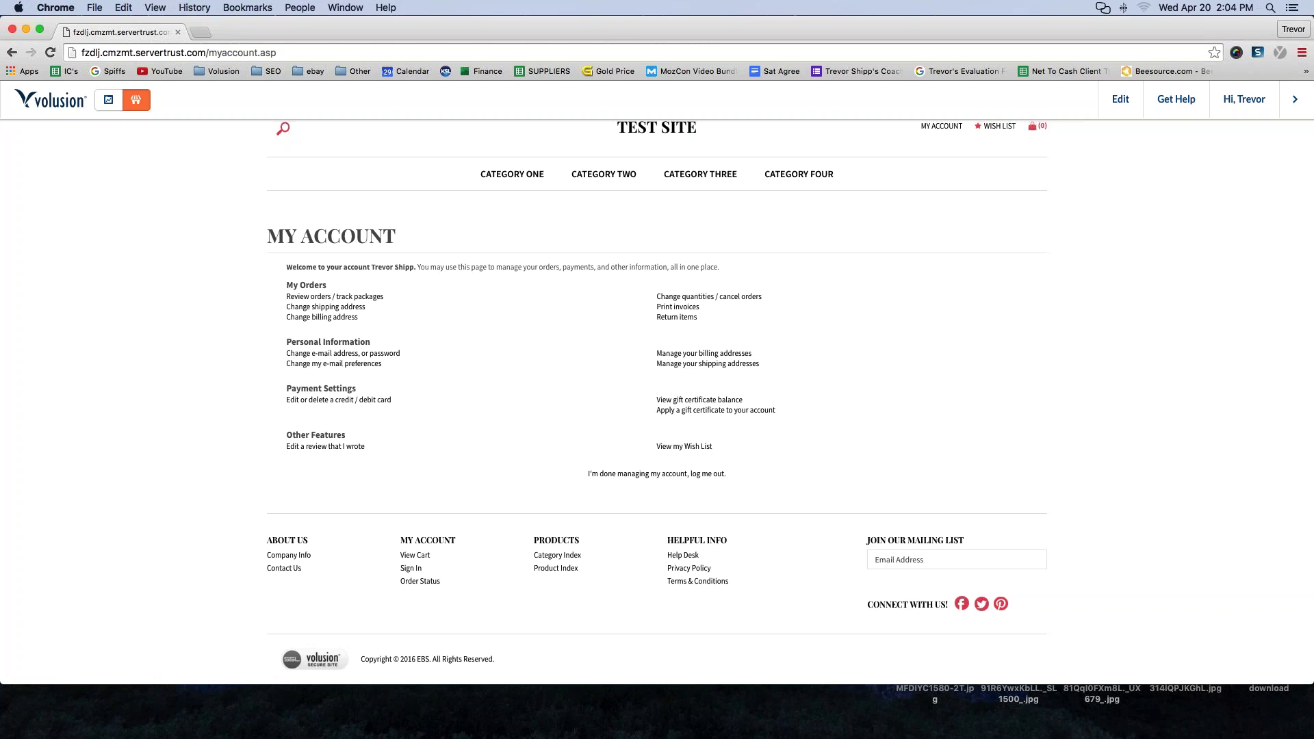
click(199, 32)
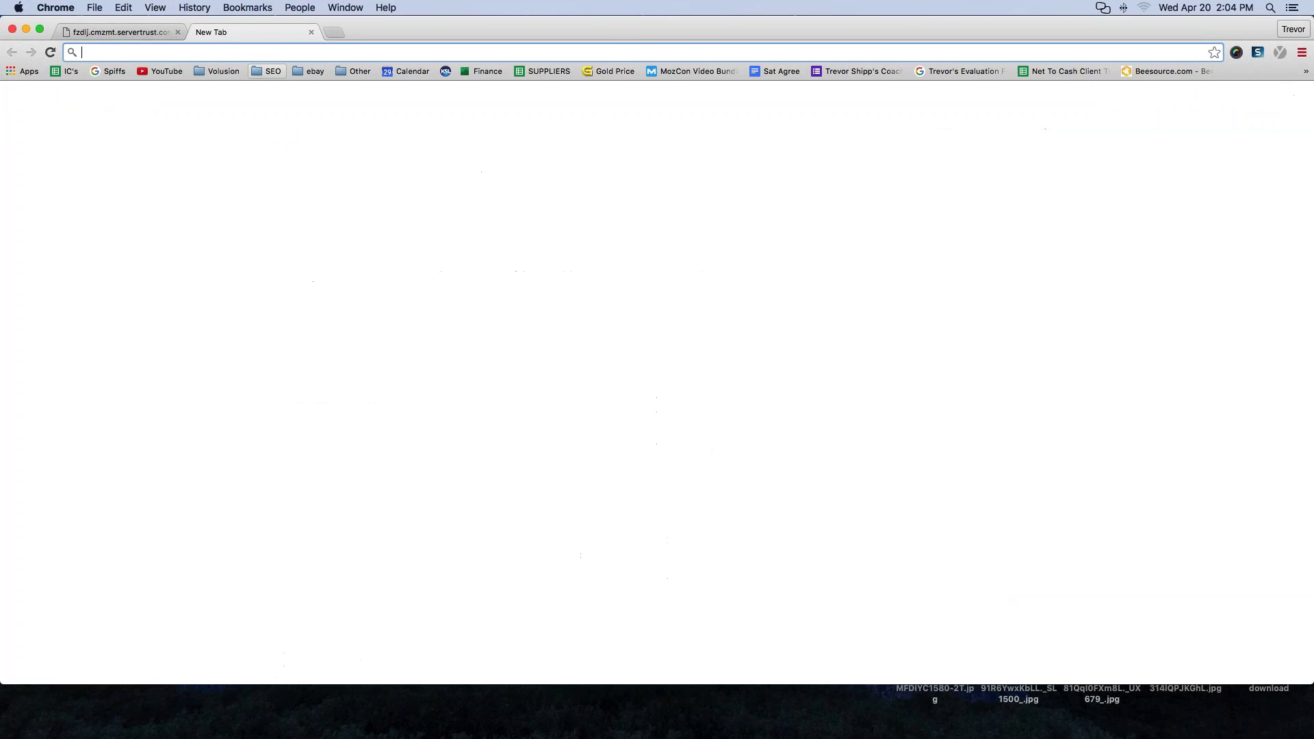
text(wo)
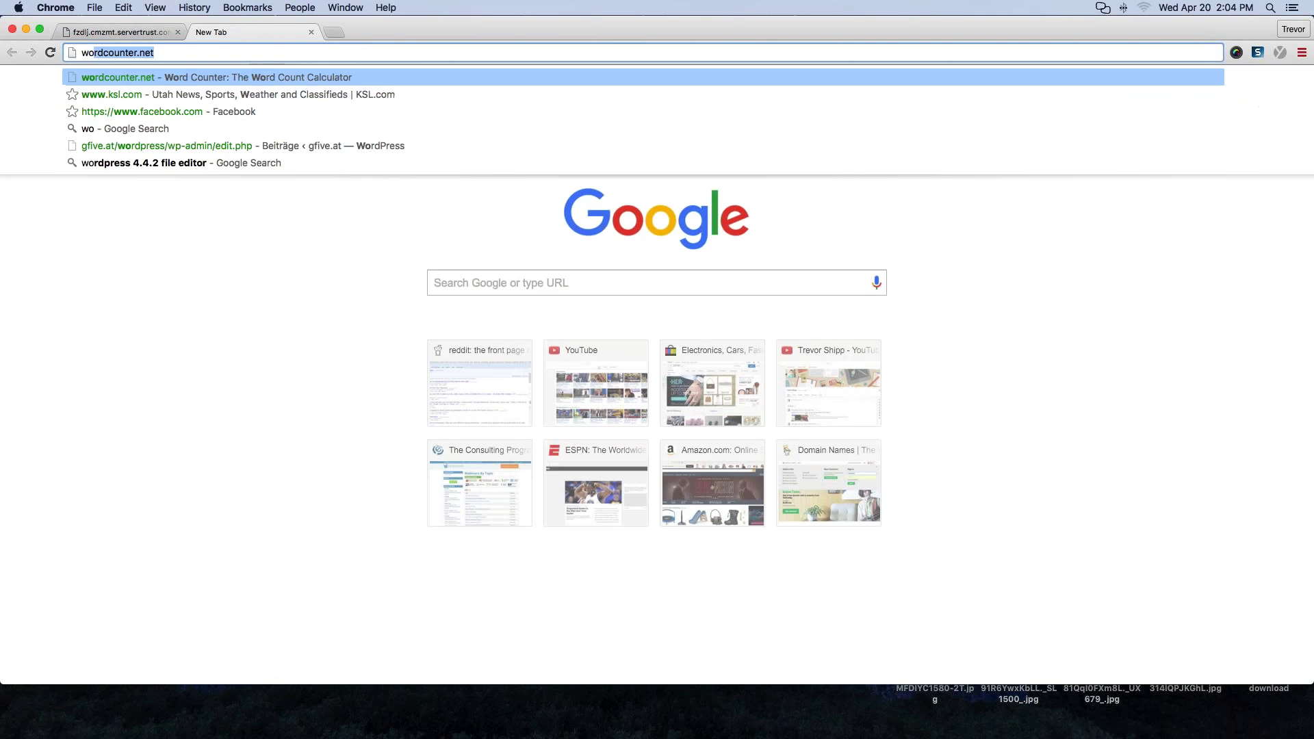
text(rdcounter.net/)
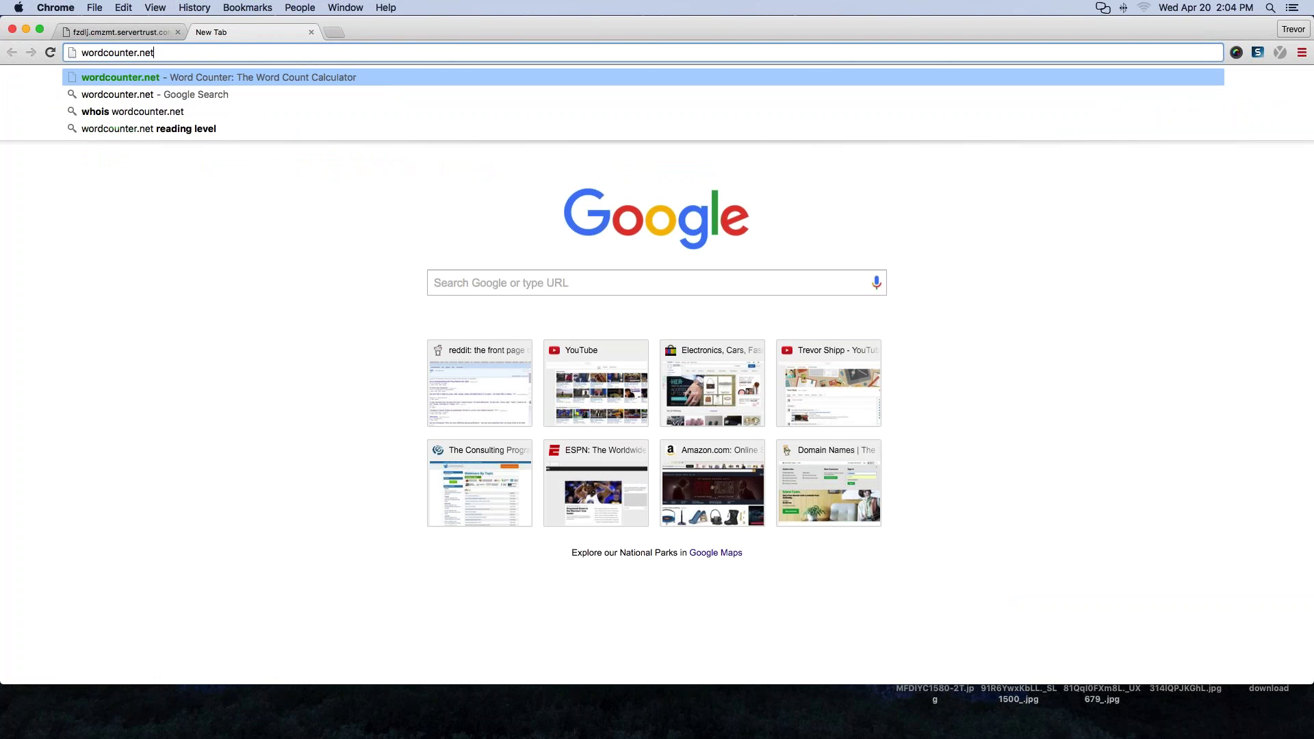
key(Return)
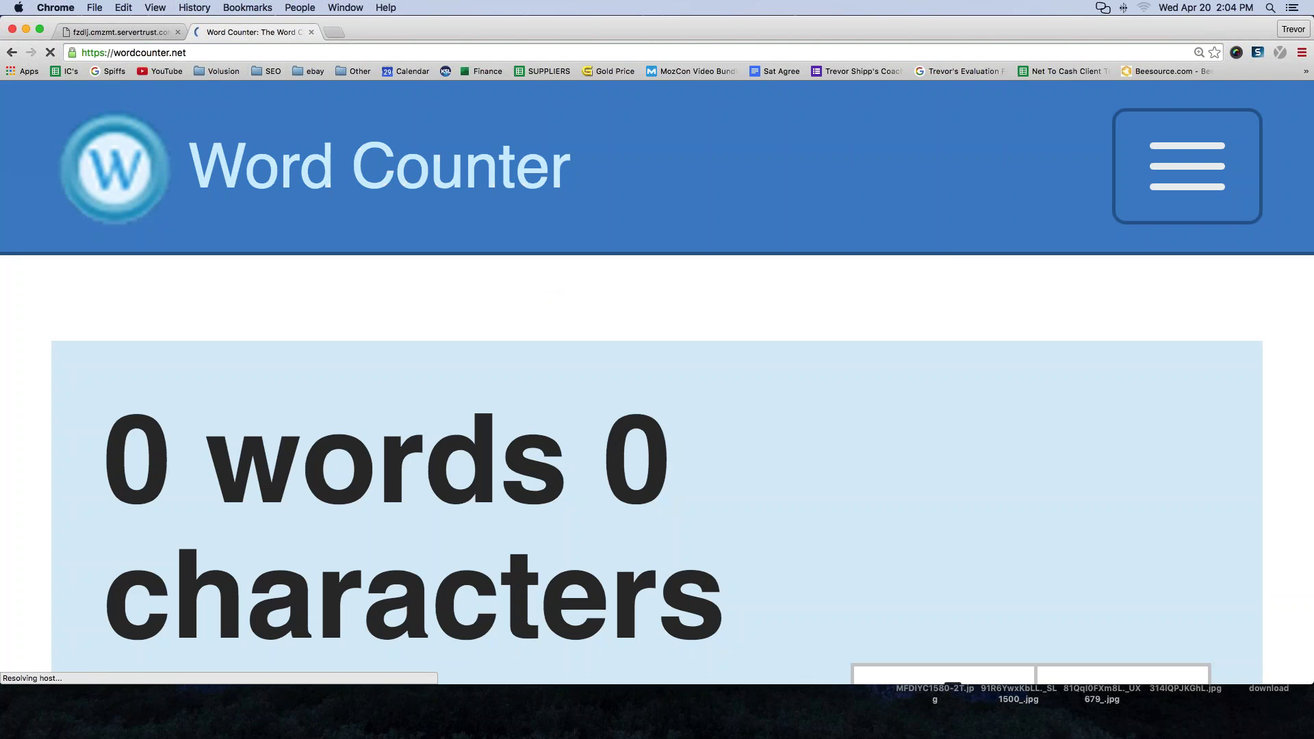
- Clear Word Counter's sample text and type the heading 'PAGES NEEDED:'
scroll(128, 387, down, 15)
scroll(657, 383, down, 1)
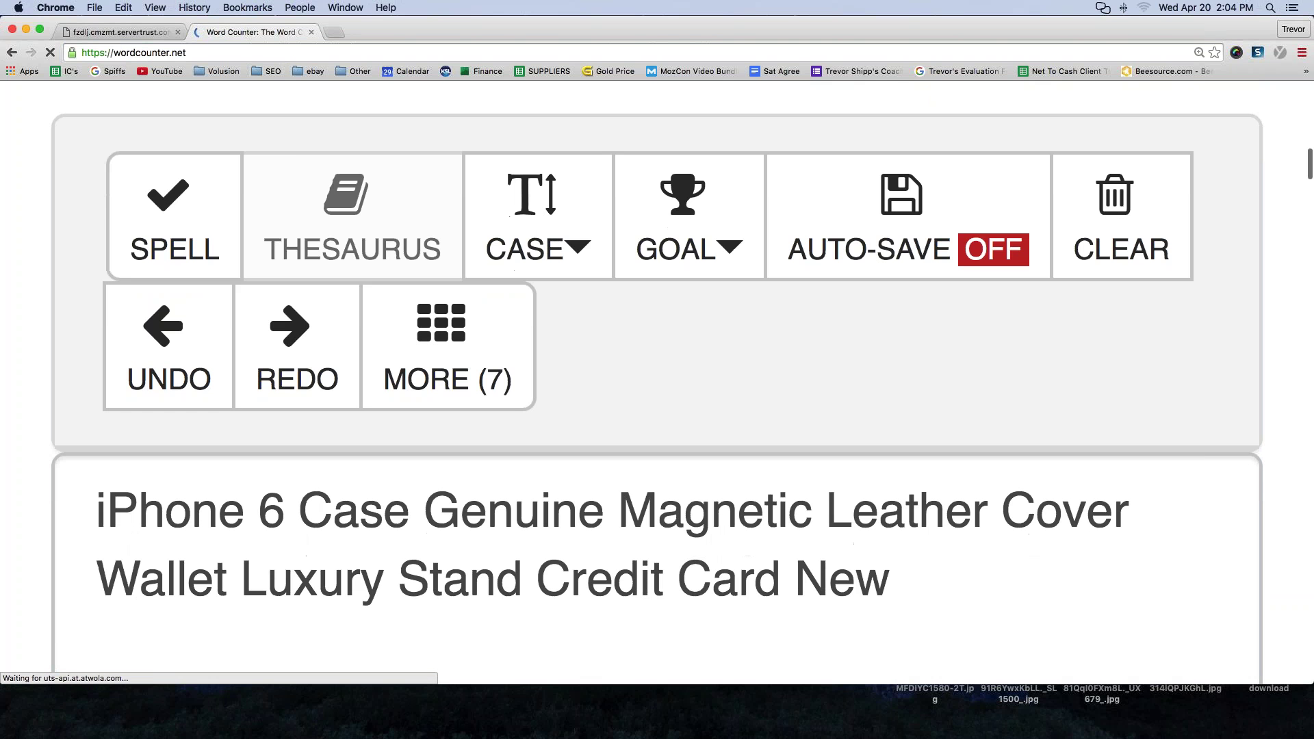
scroll(70, 217, down, 5)
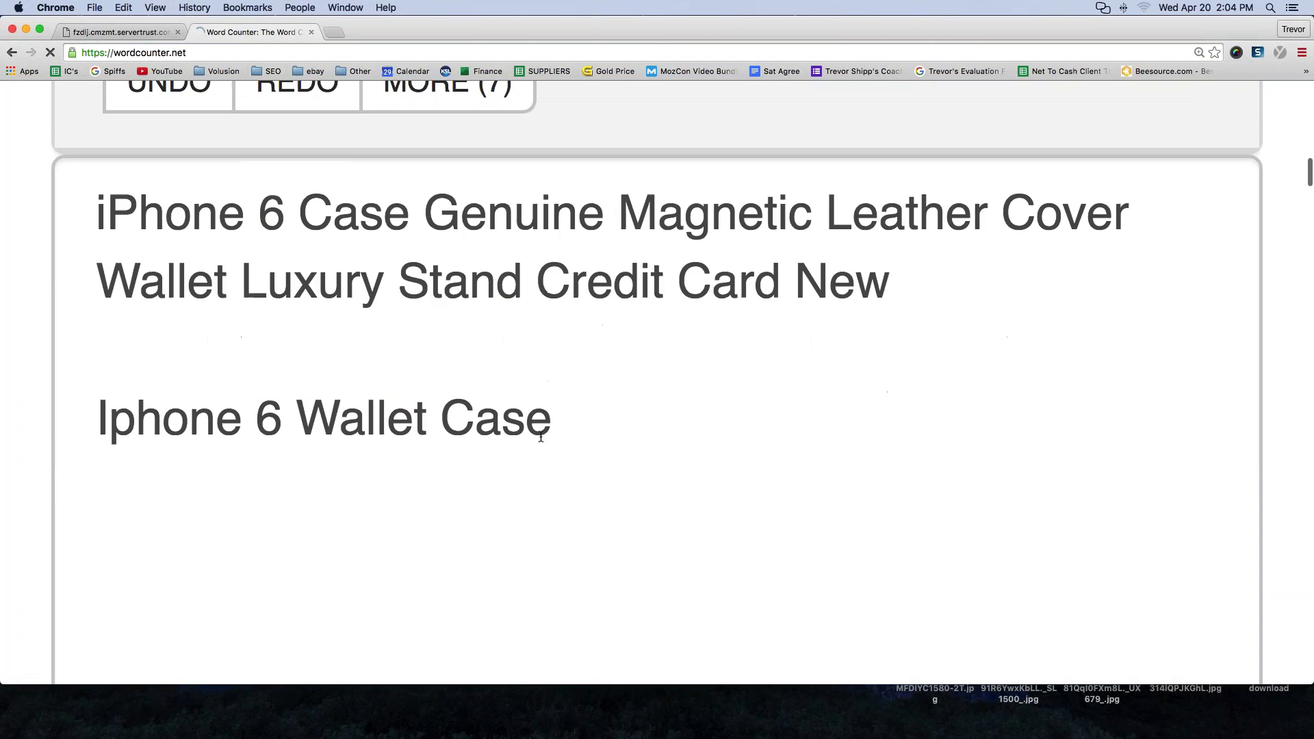
key(super+a)
key(BackSpace)
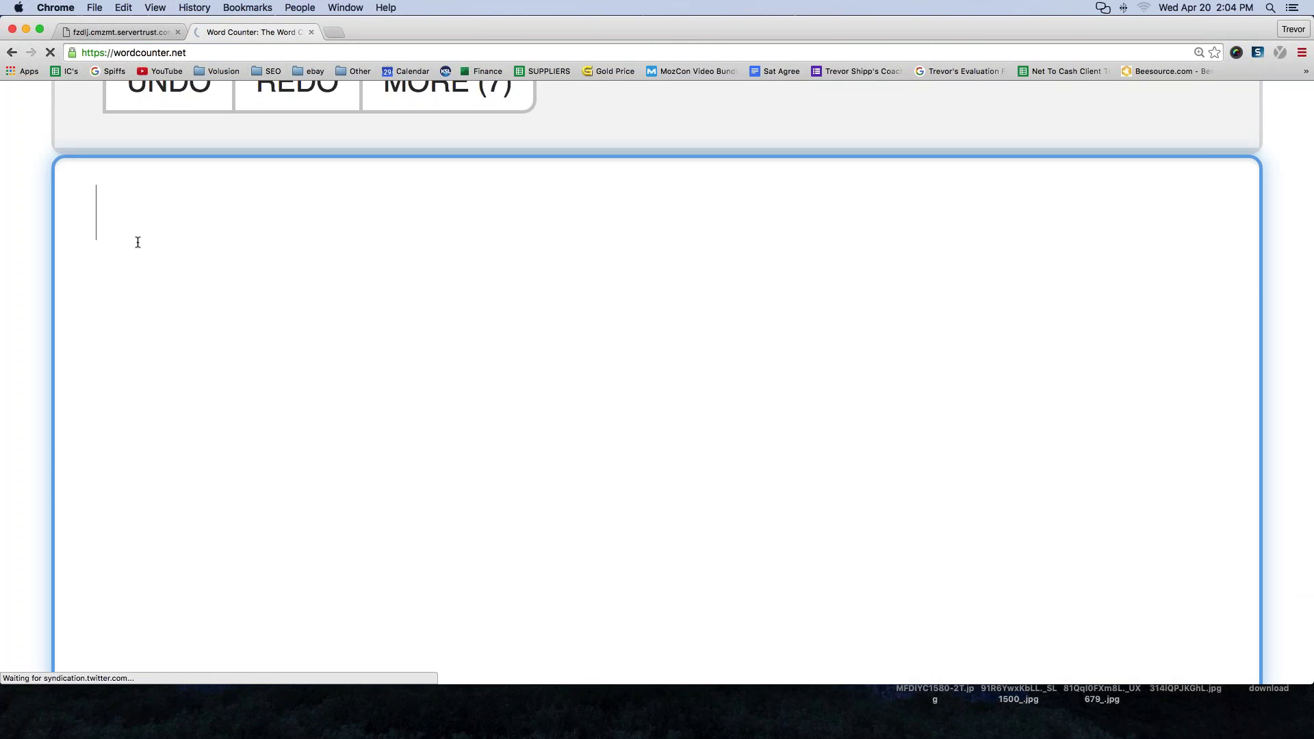
scroll(164, 247, down, 1)
text(PAGES )
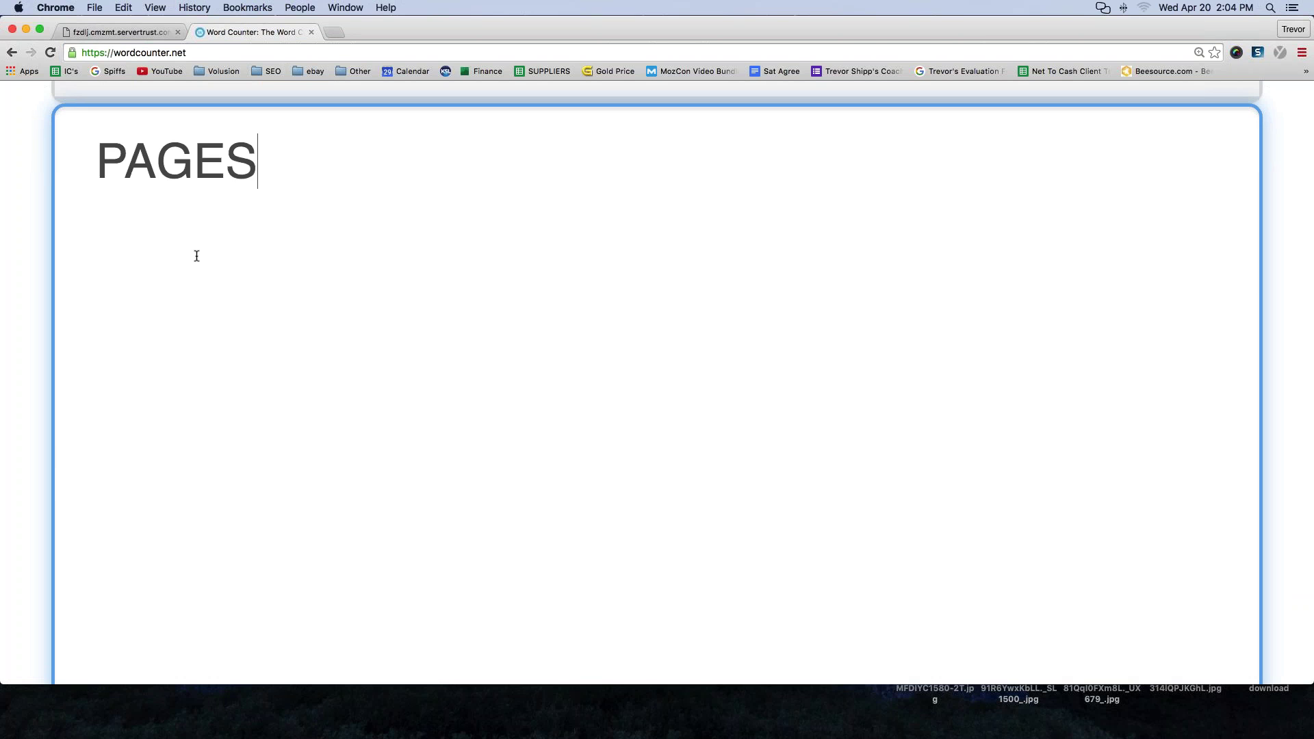
text(NEEDED:)
key(Return)
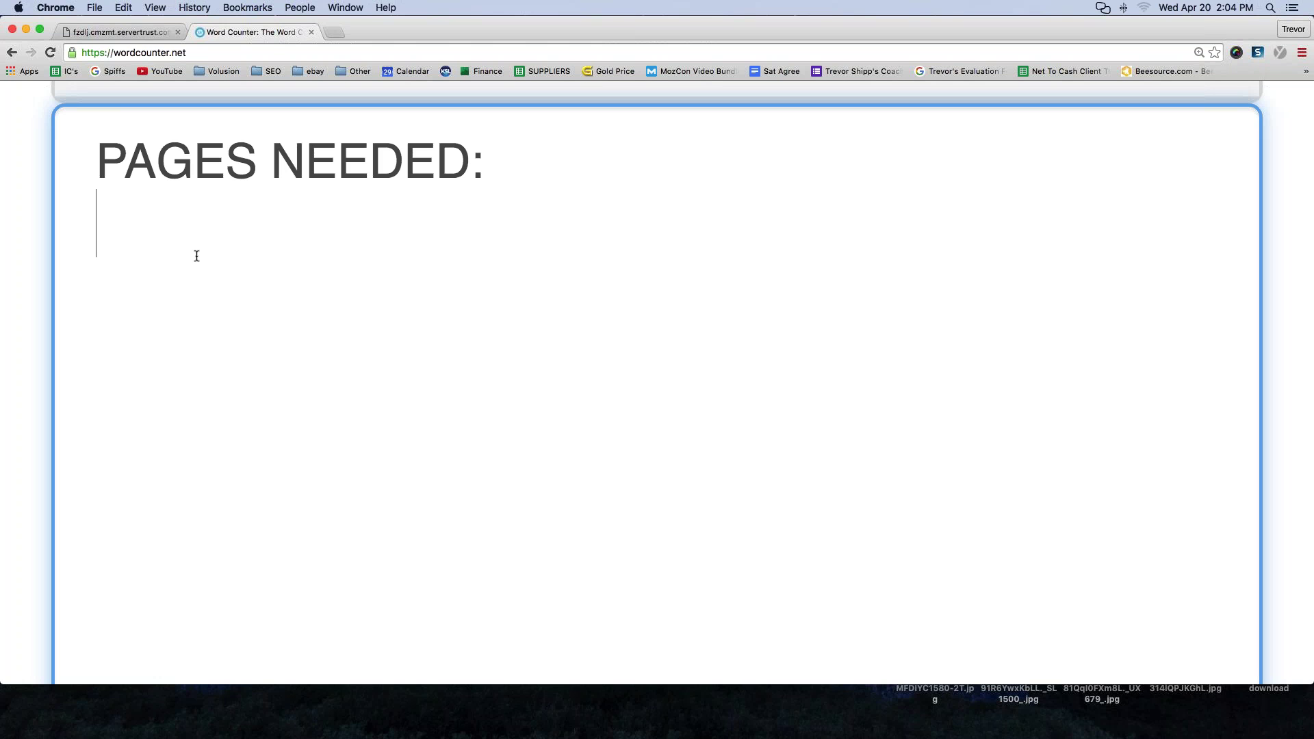
- Add list items '1. Contact Us' and '2. About Us (Company Information Page)'
text(1. Contact Us)
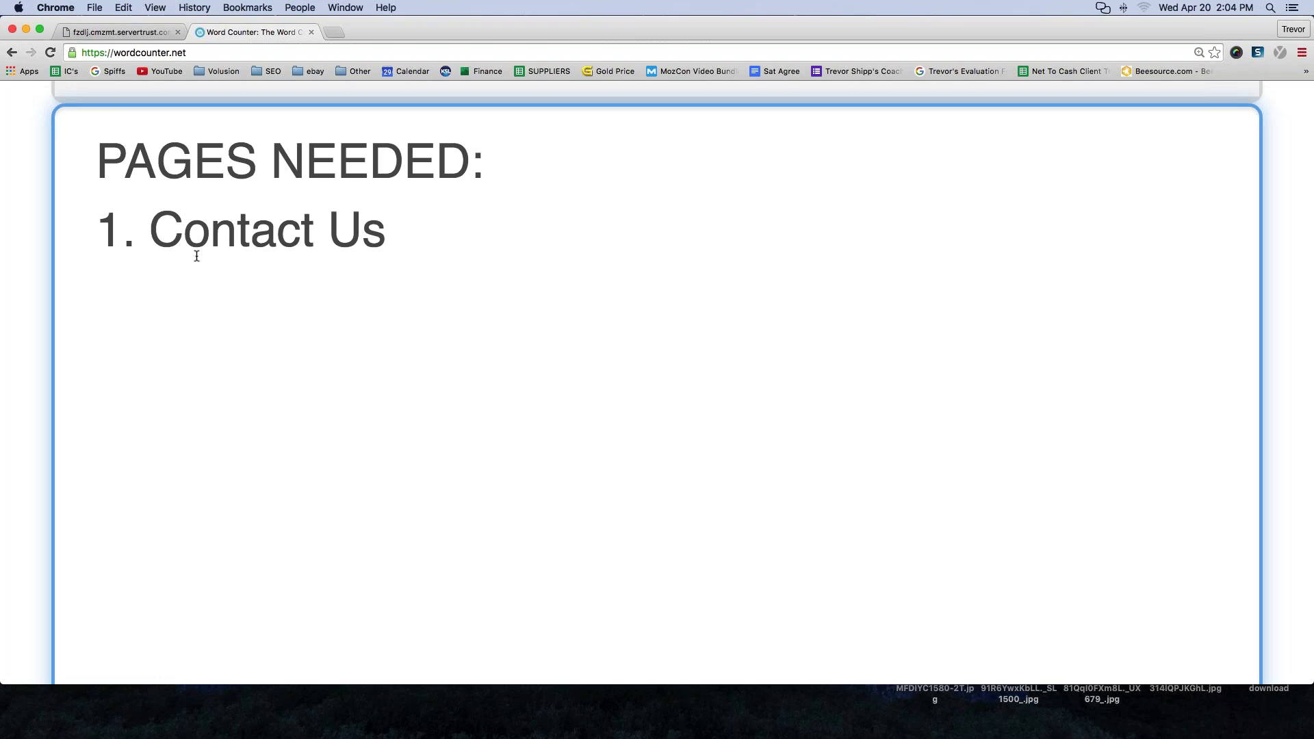
key(Return)
text(2. )
text(About Us)
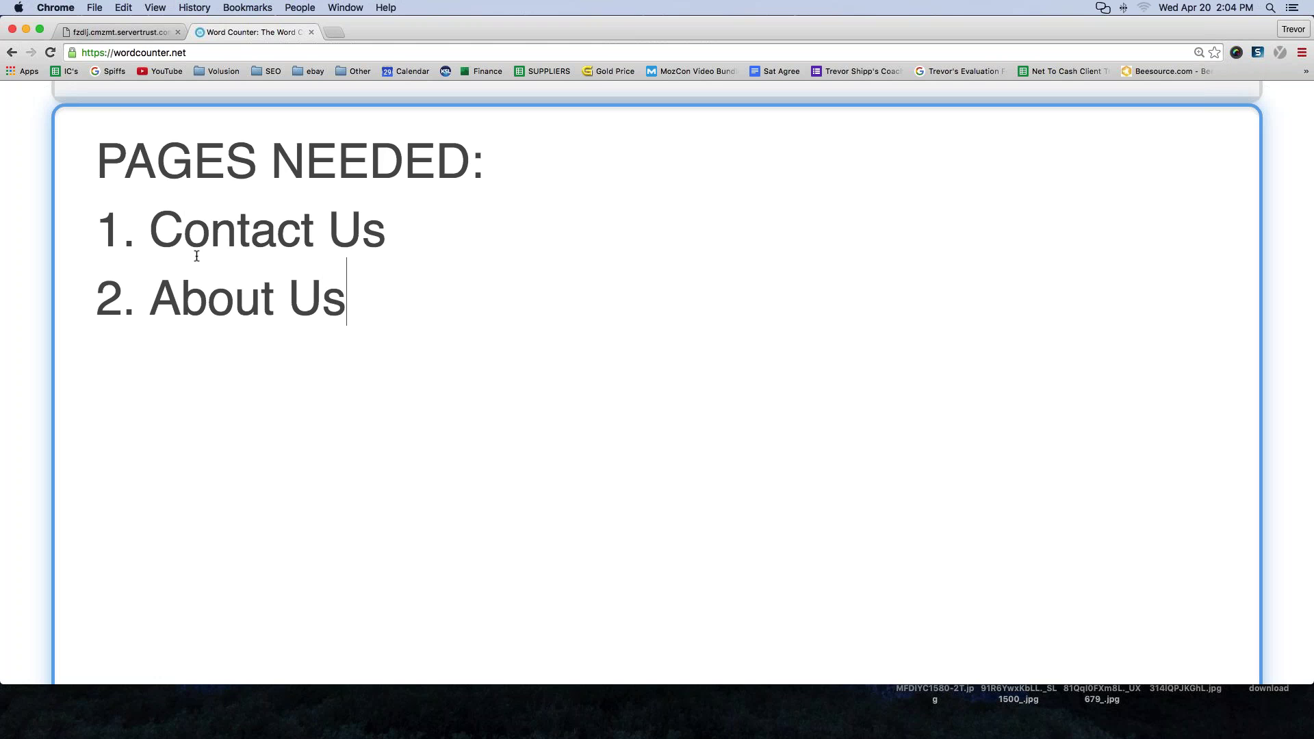
text( (Compan)
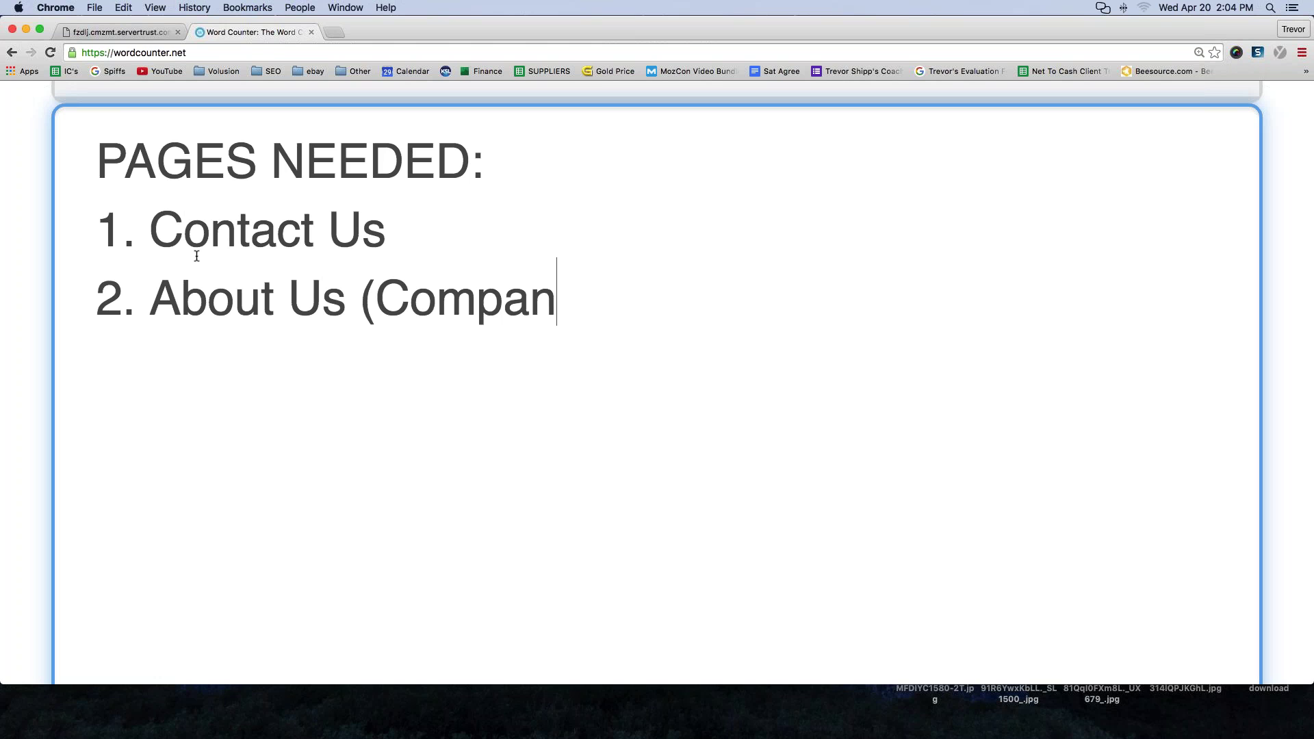
text(y Information)
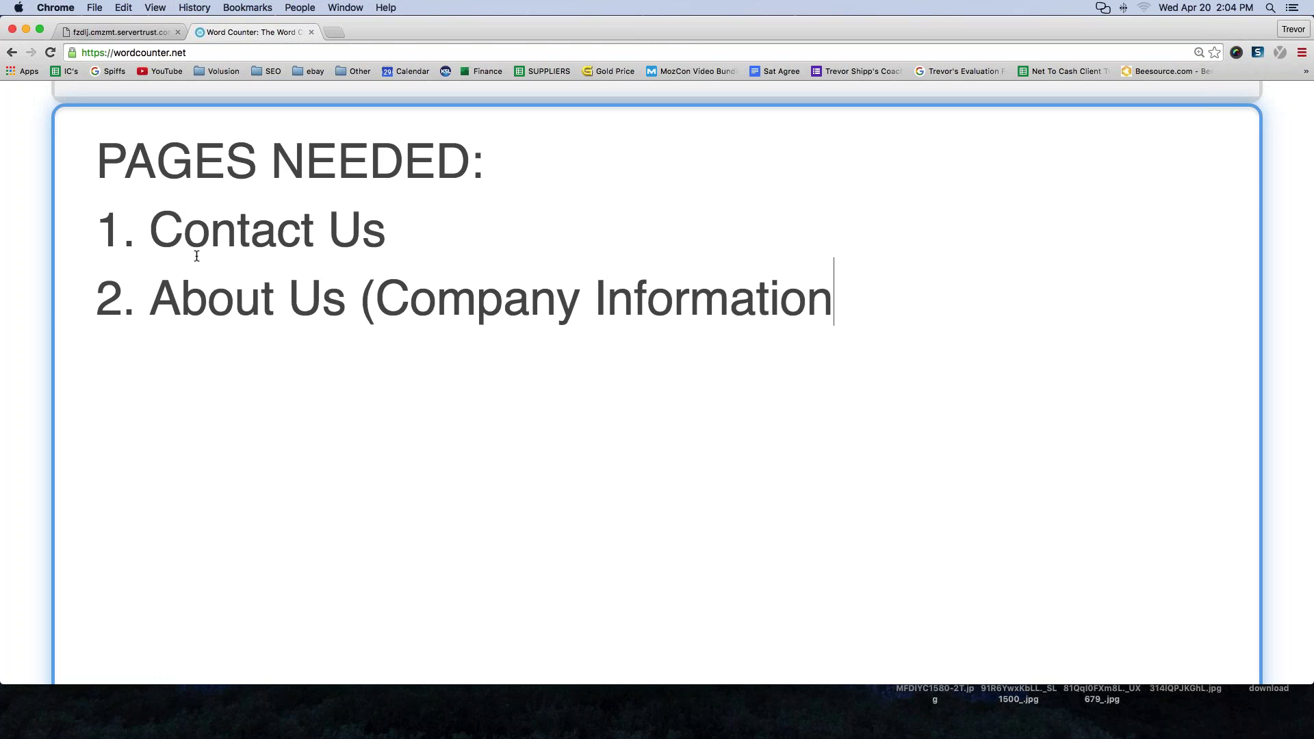
text( Page_)
key(BackSpace)
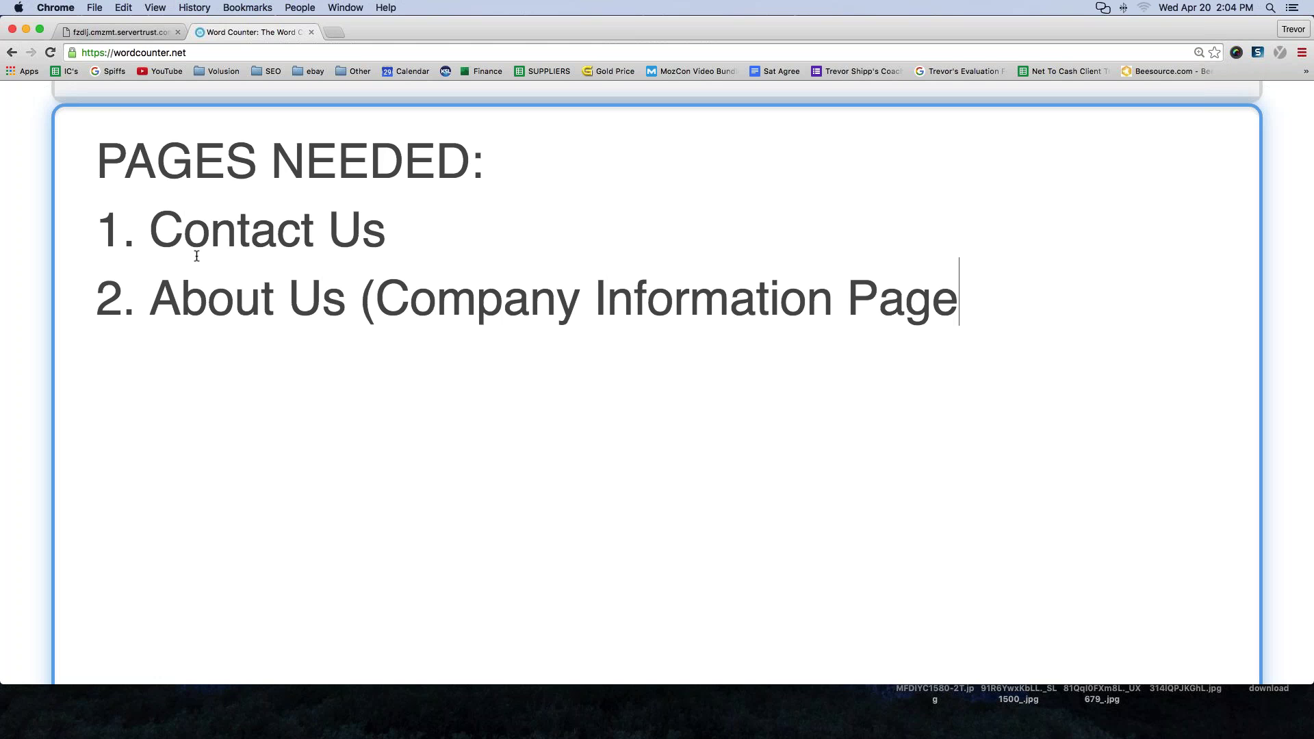
text())
key(Return)
- Add items '3. Shipping' and '4. Returns Page', then select the four items
text(3. Shippin)
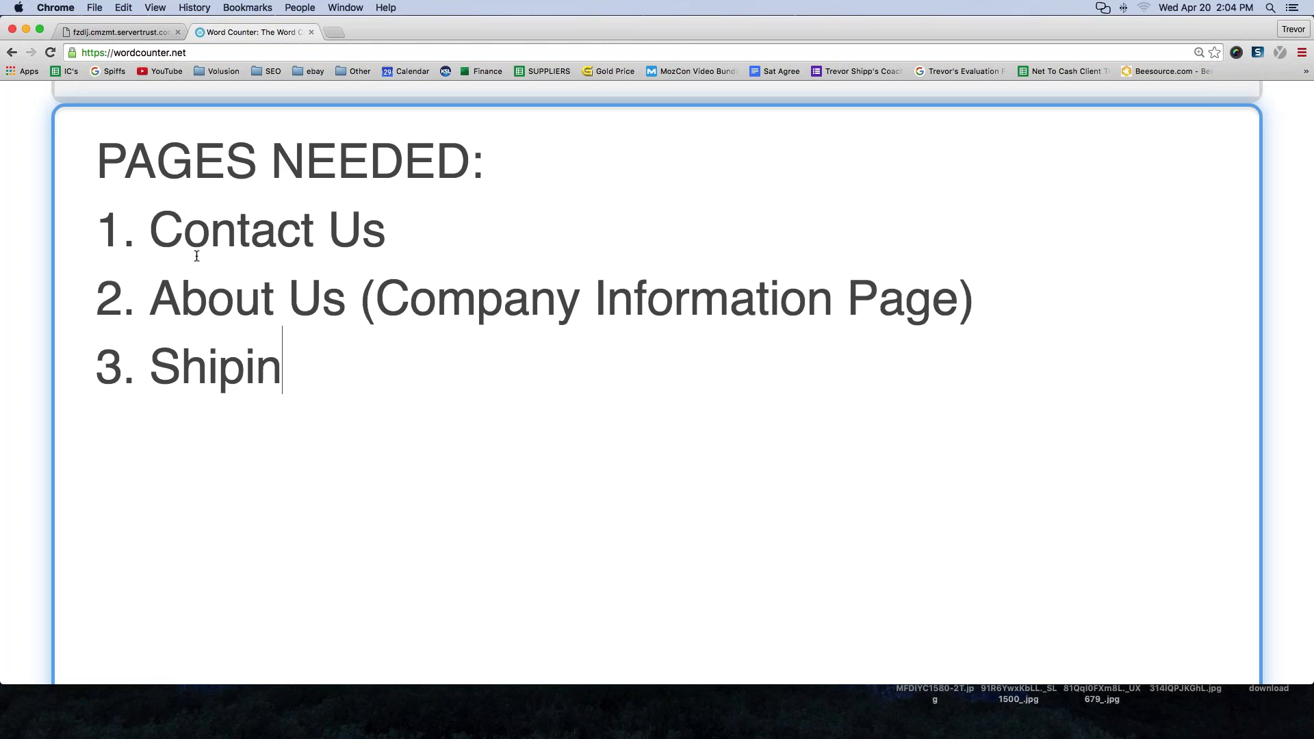
key(BackSpace)
key(BackSpace)
text(ping)
key(Return)
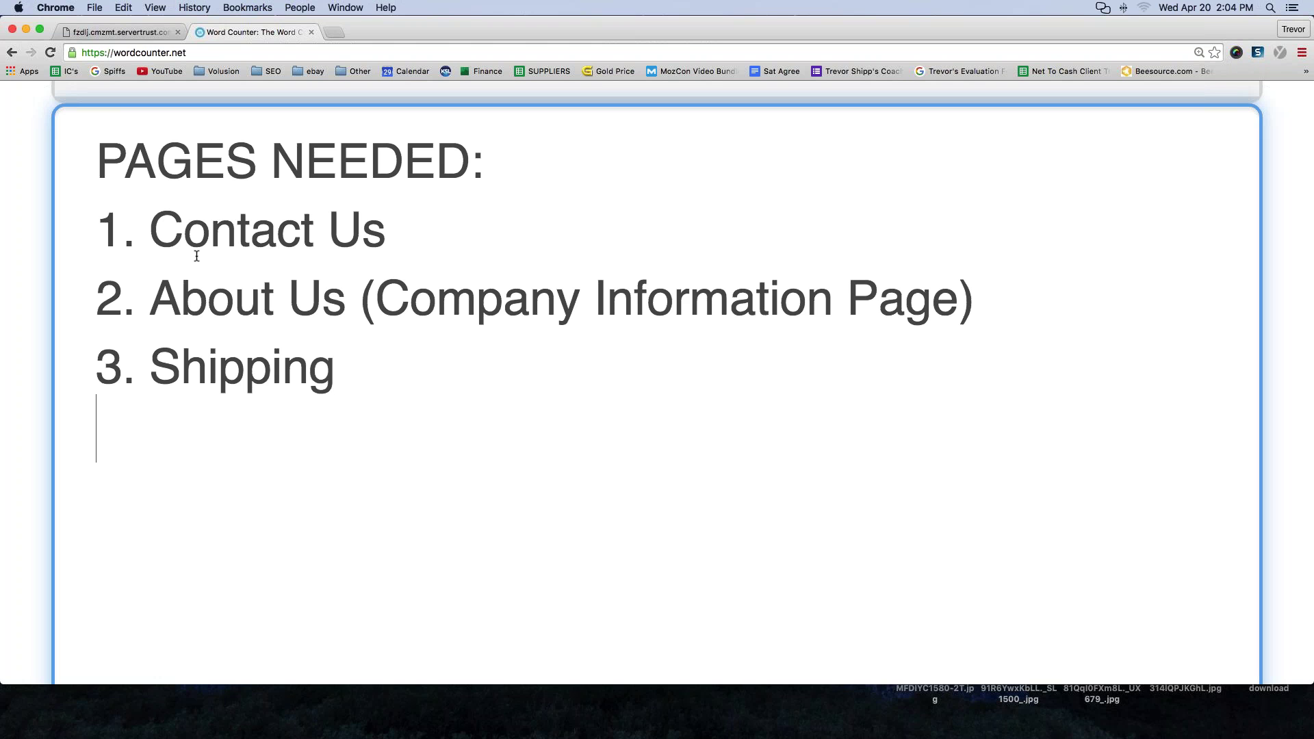
text(4. Returns Page)
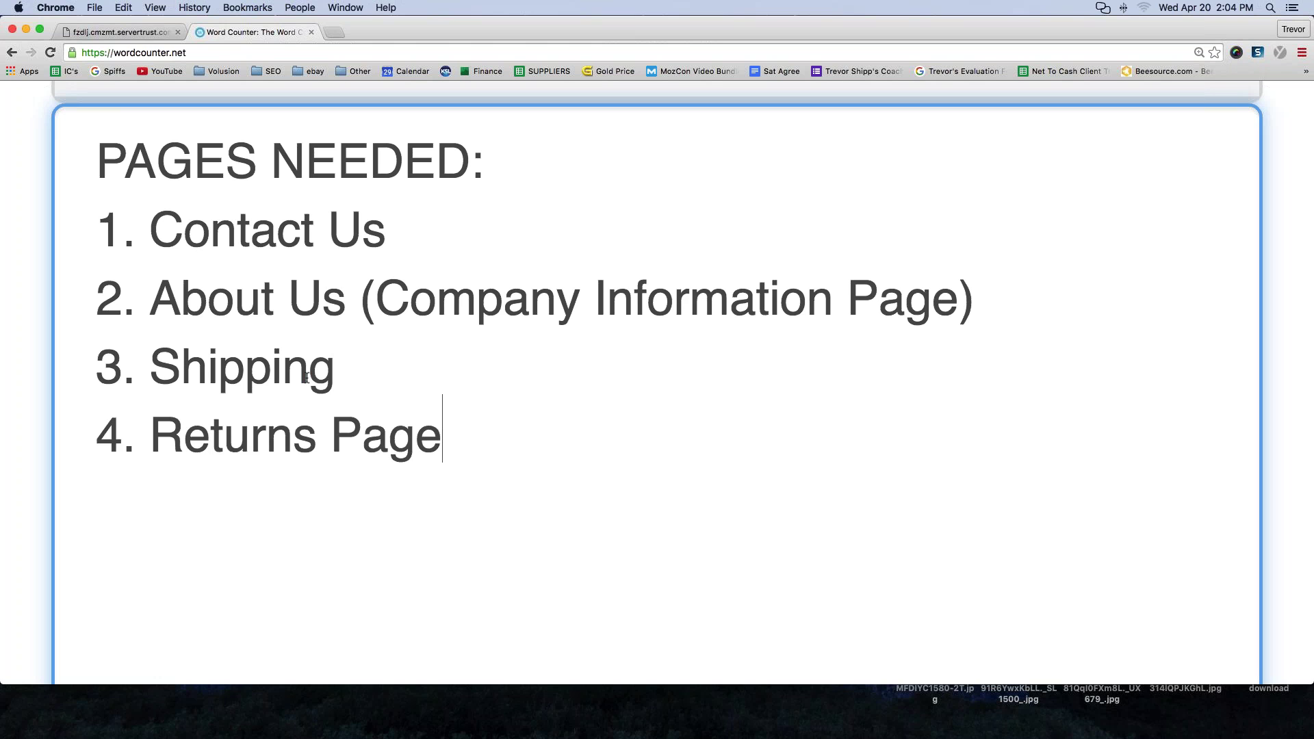
drag(443, 438, 105, 234)
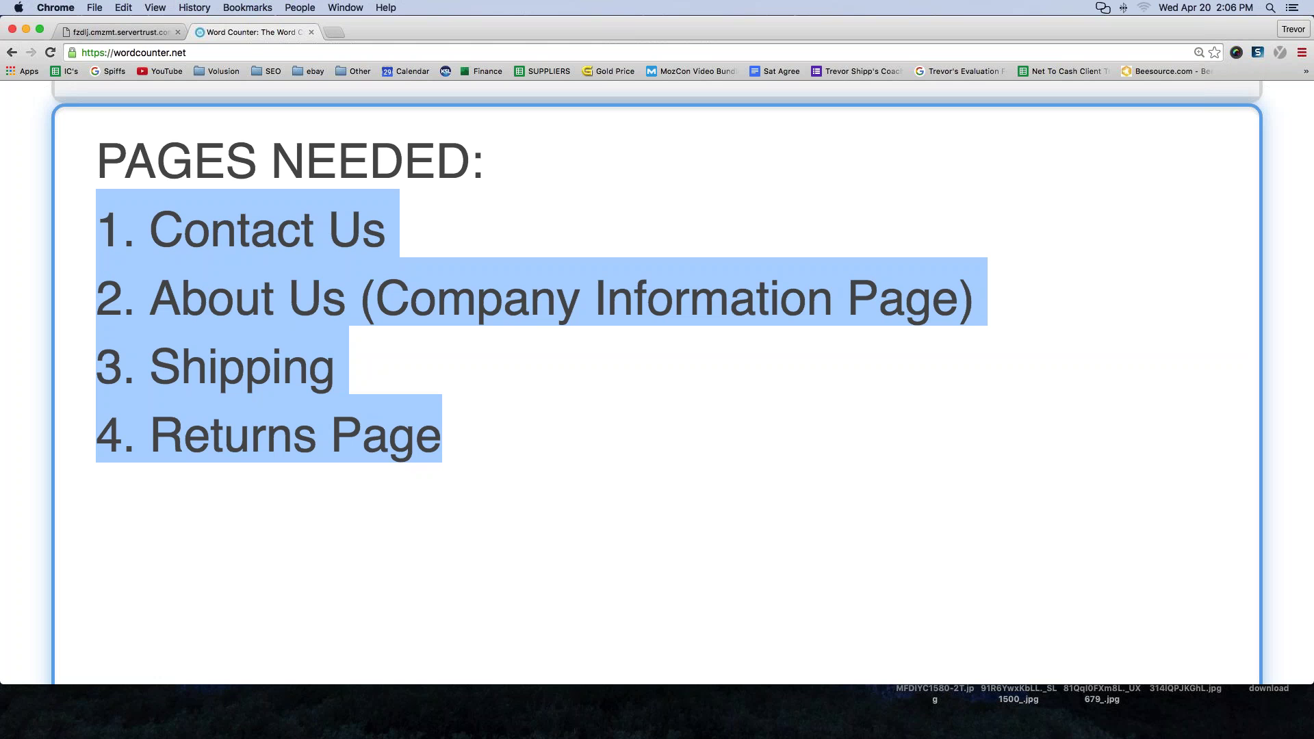
- Switch back to the store's My Account page and look over its footer link sections
click(566, 205)
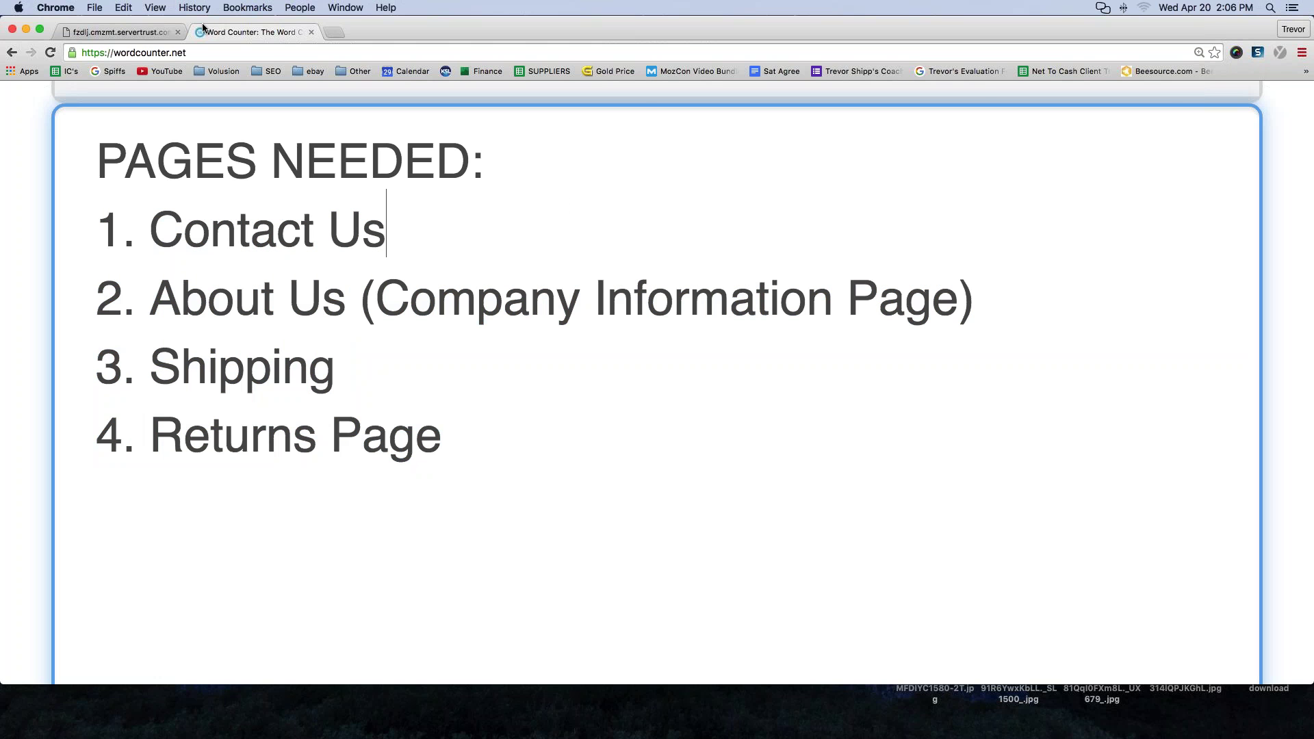
click(122, 30)
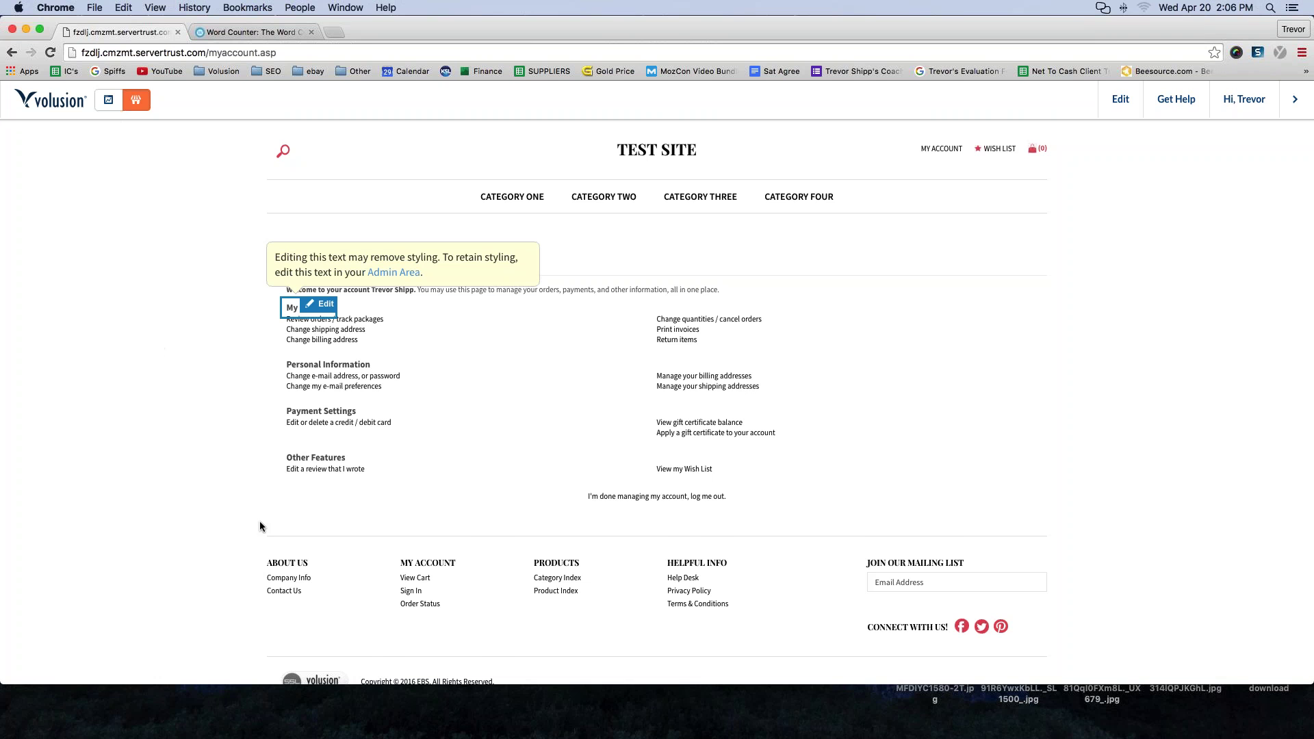
scroll(134, 499, down, 1)
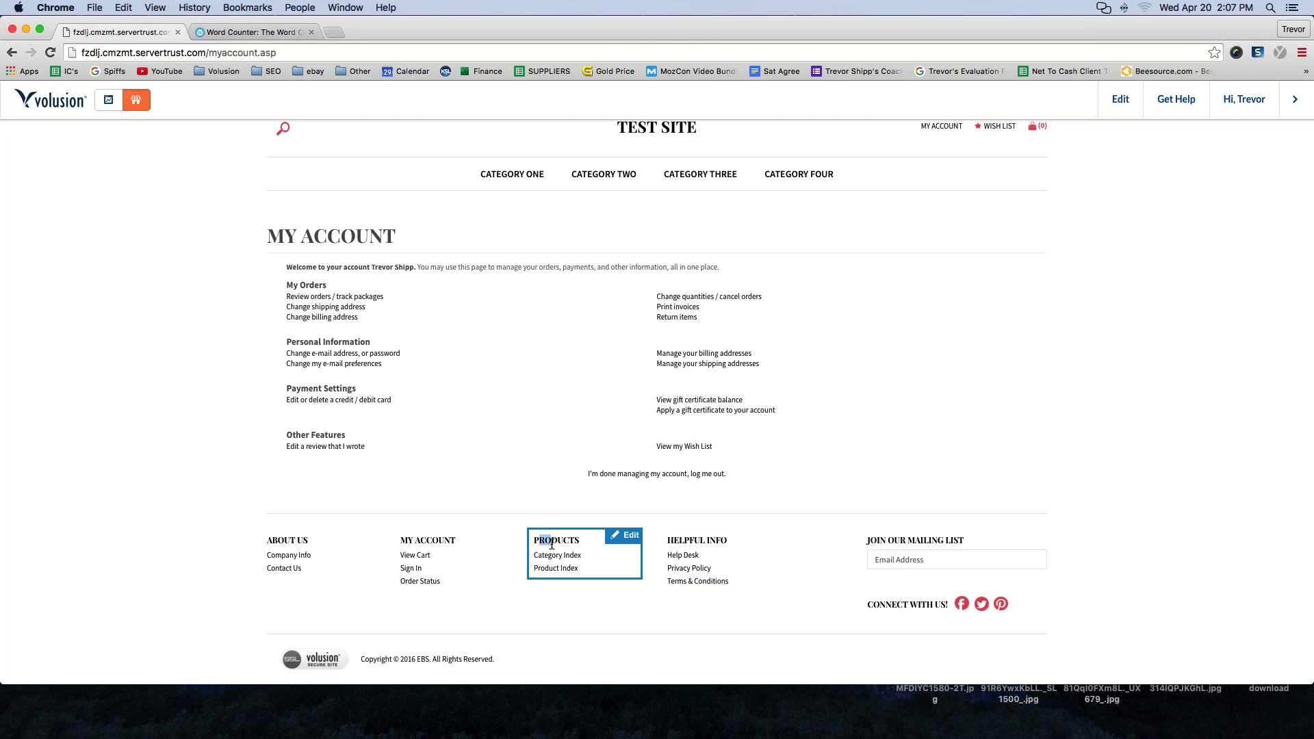
drag(534, 540, 579, 570)
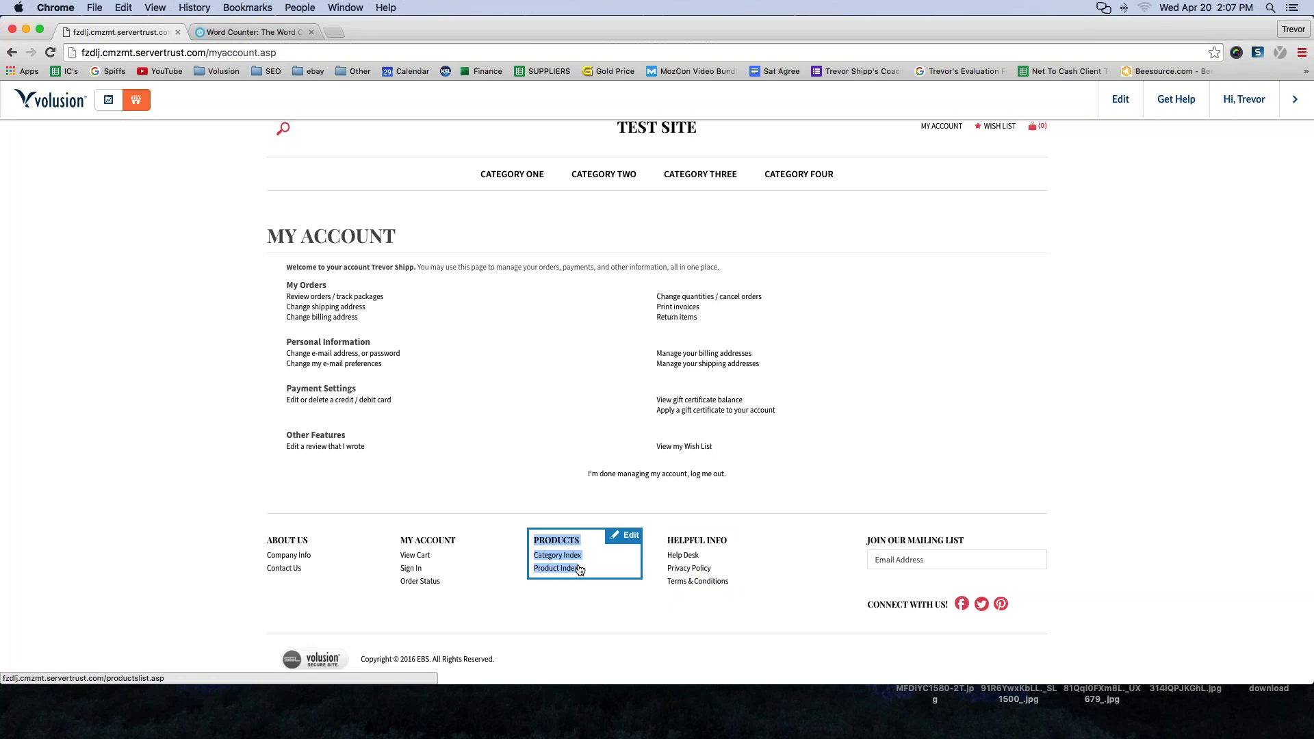
click(507, 606)
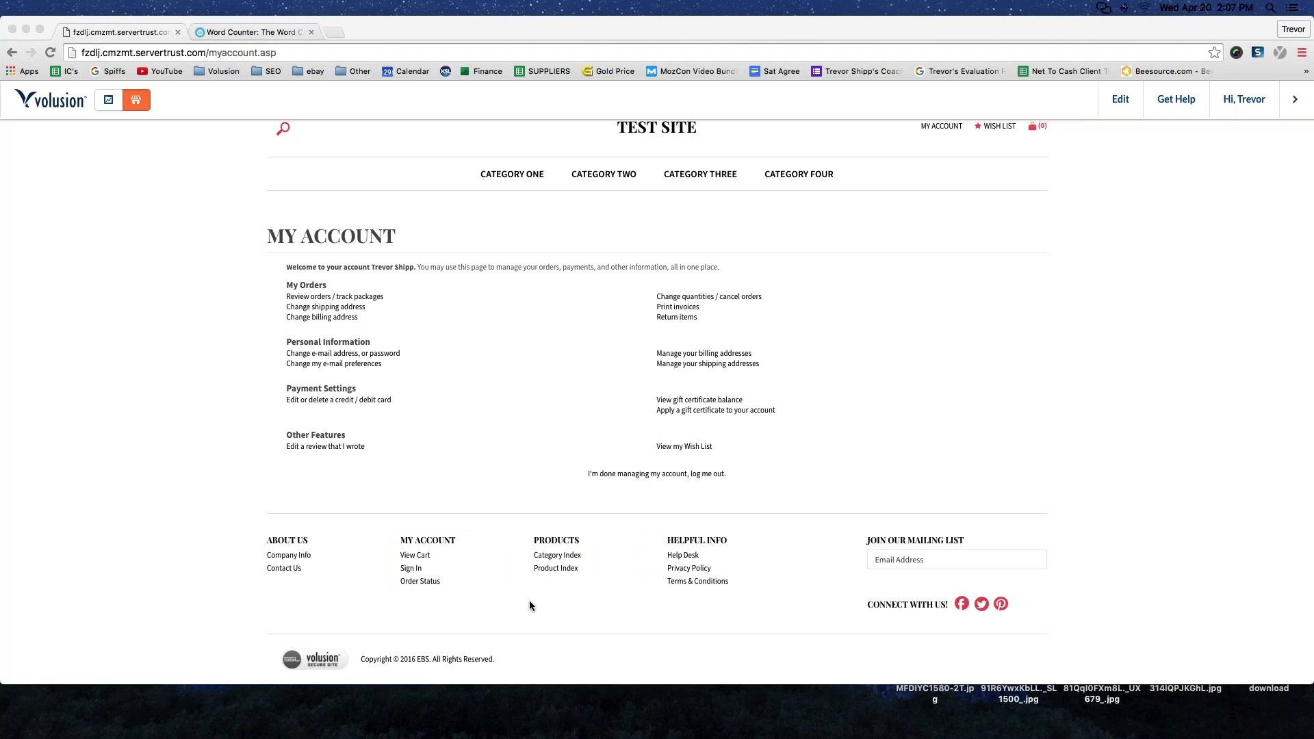
click(393, 594)
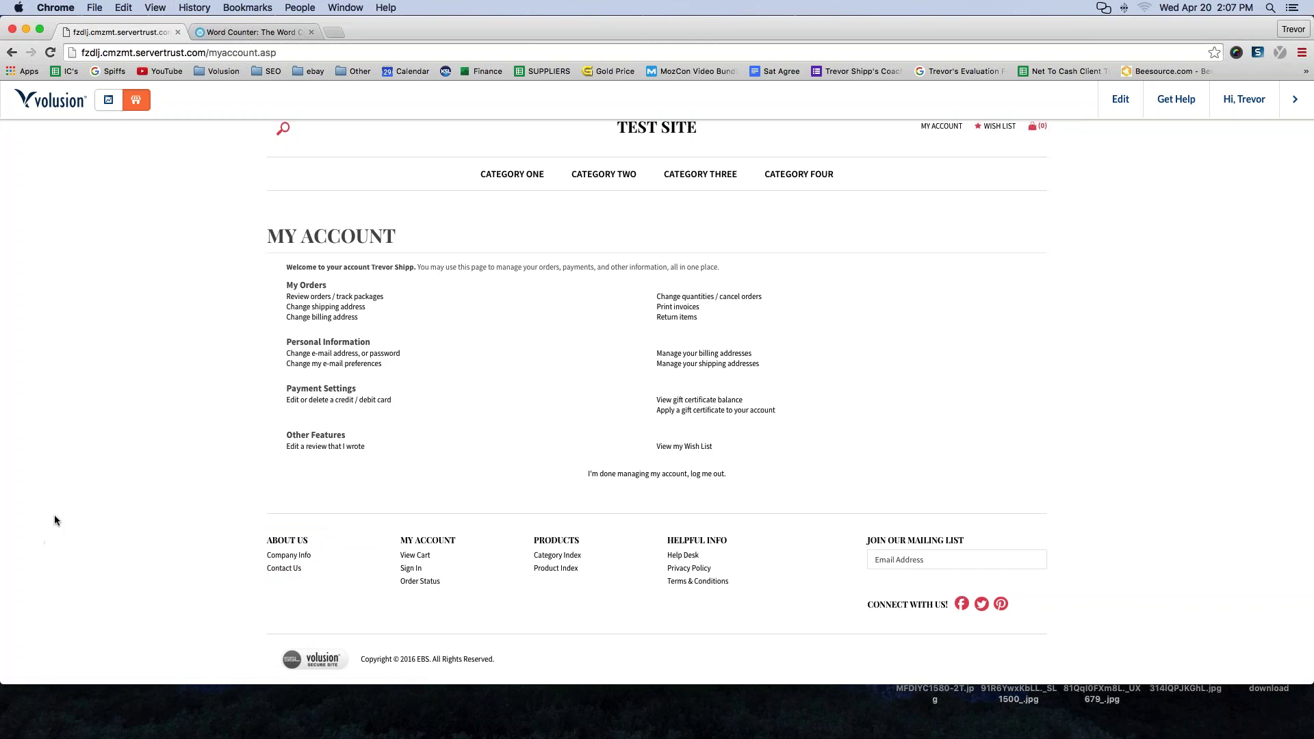
- Highlight each PAGES NEEDED item in Word Counter, then return to the store's My Account tab
click(241, 33)
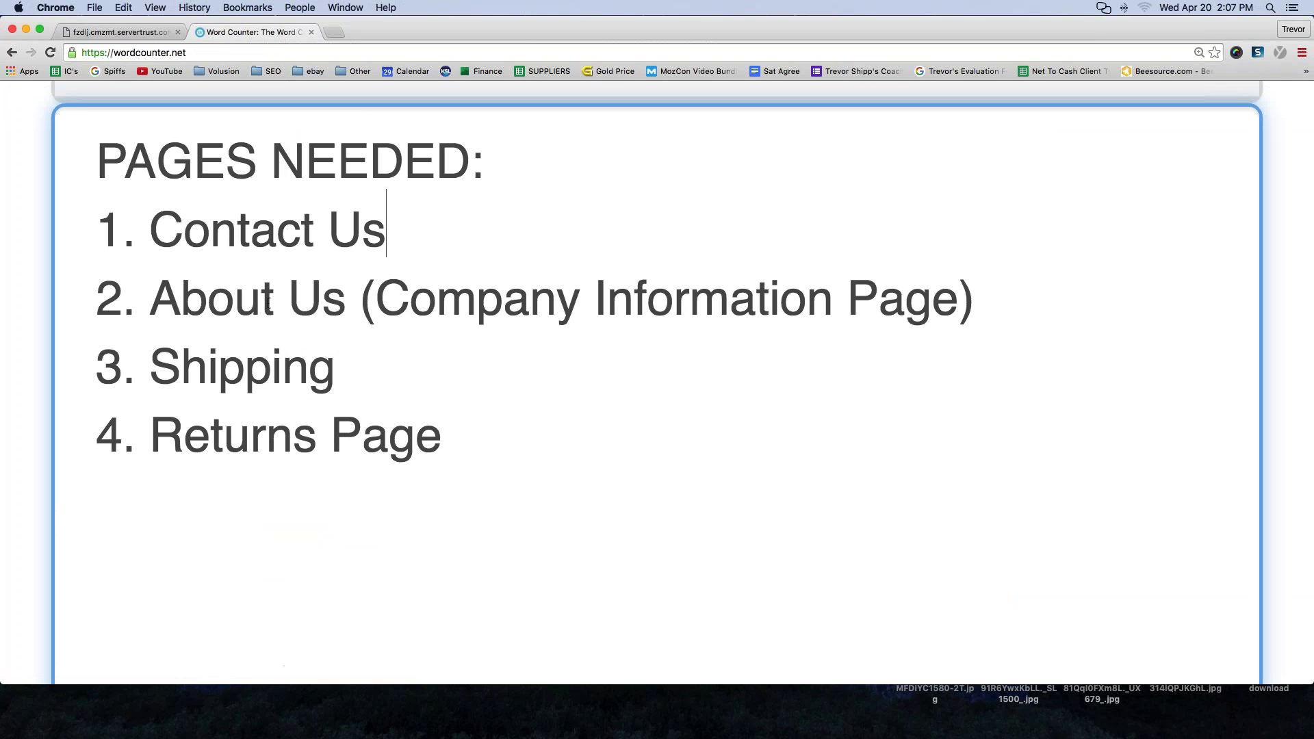
drag(121, 231, 403, 248)
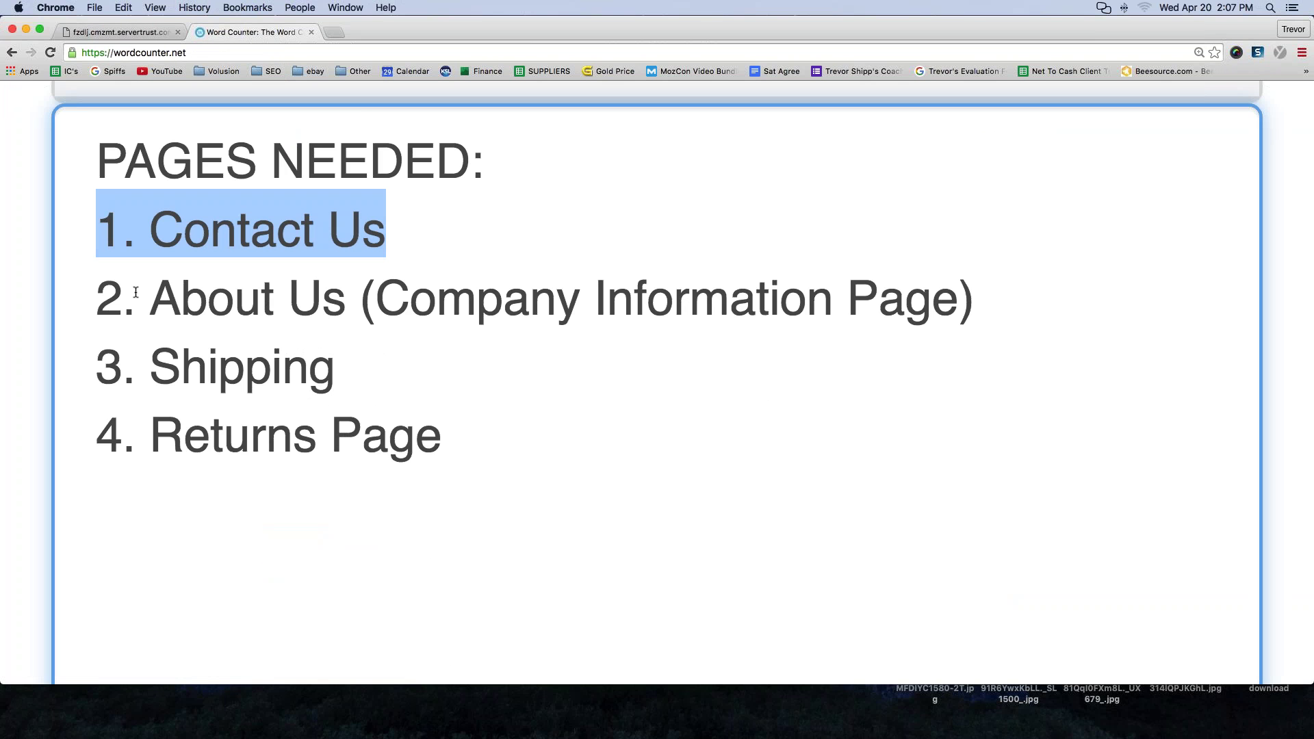
drag(99, 299, 821, 338)
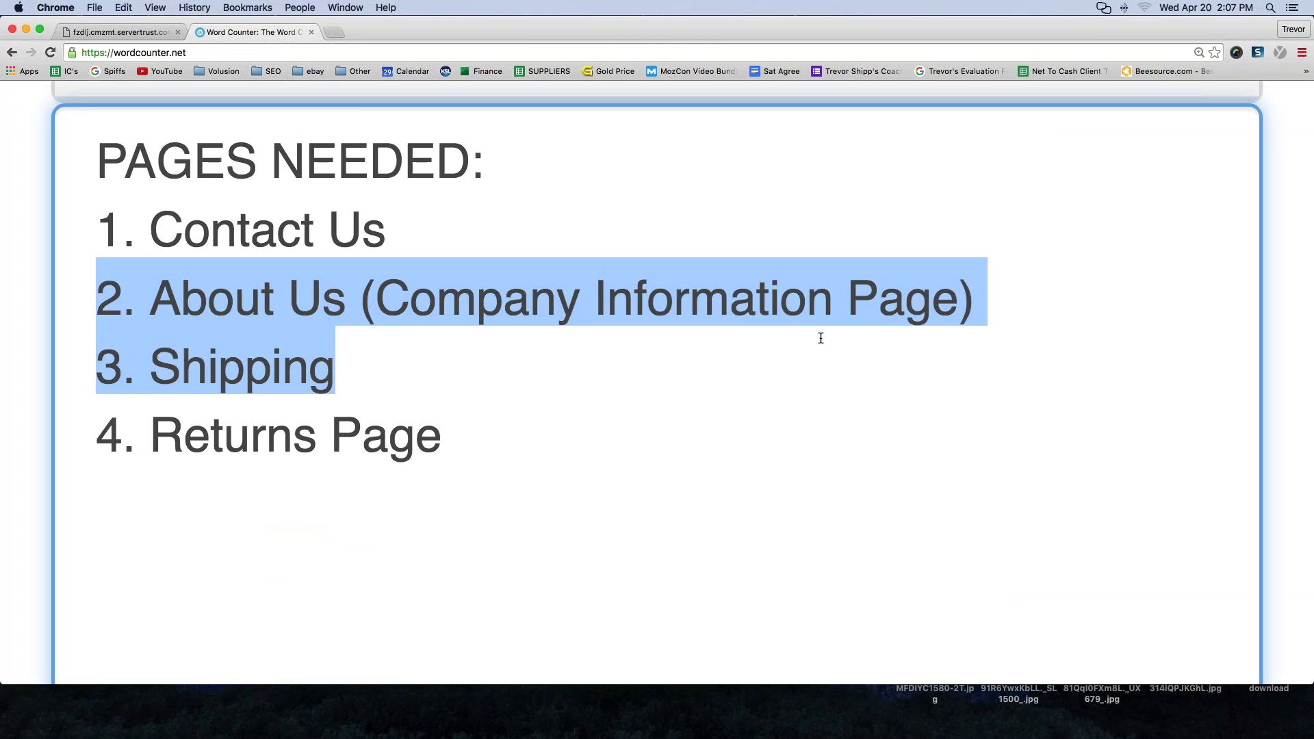
click(234, 301)
drag(97, 363, 327, 368)
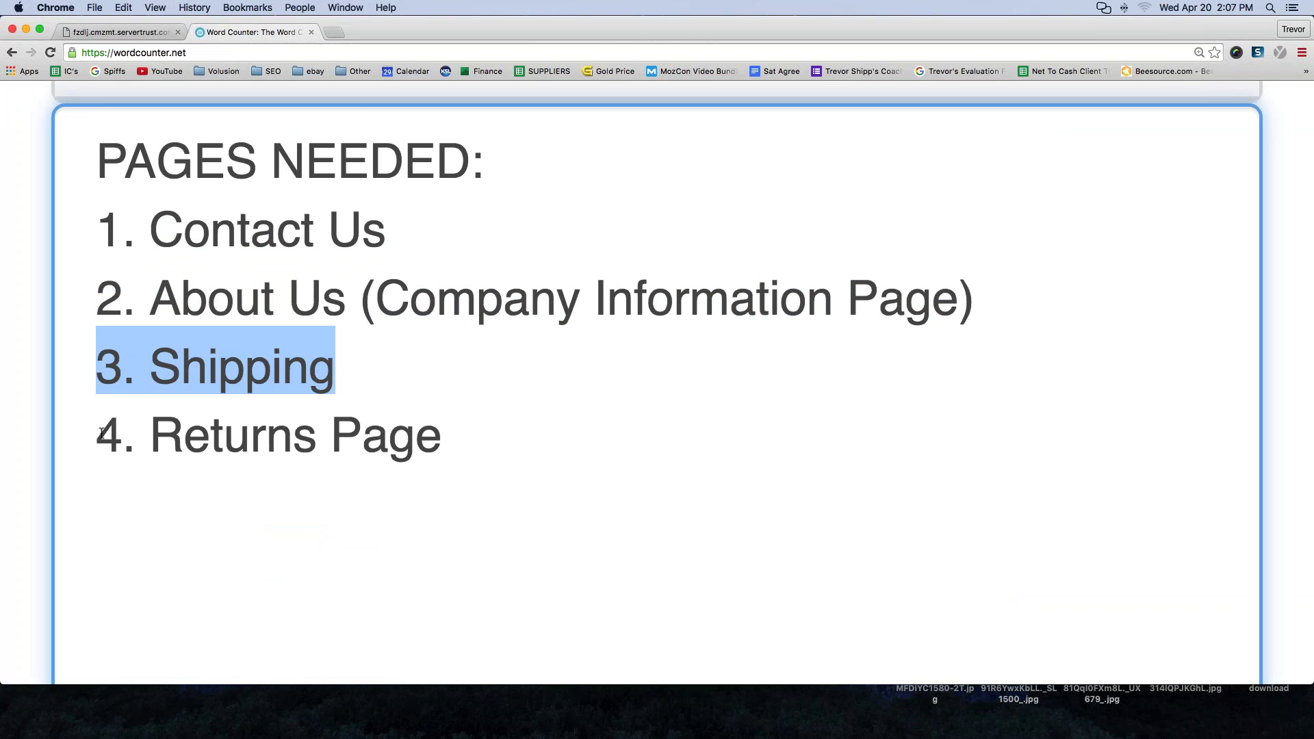
drag(92, 426, 453, 442)
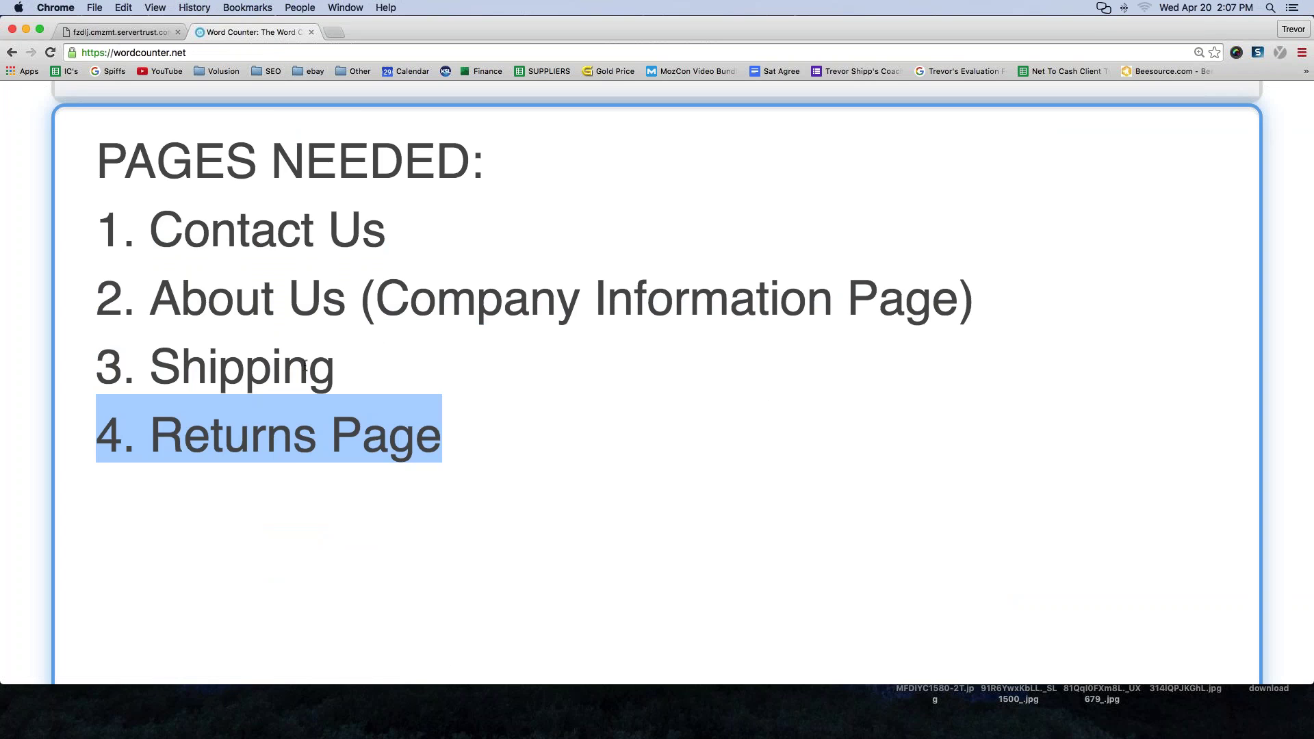
click(116, 32)
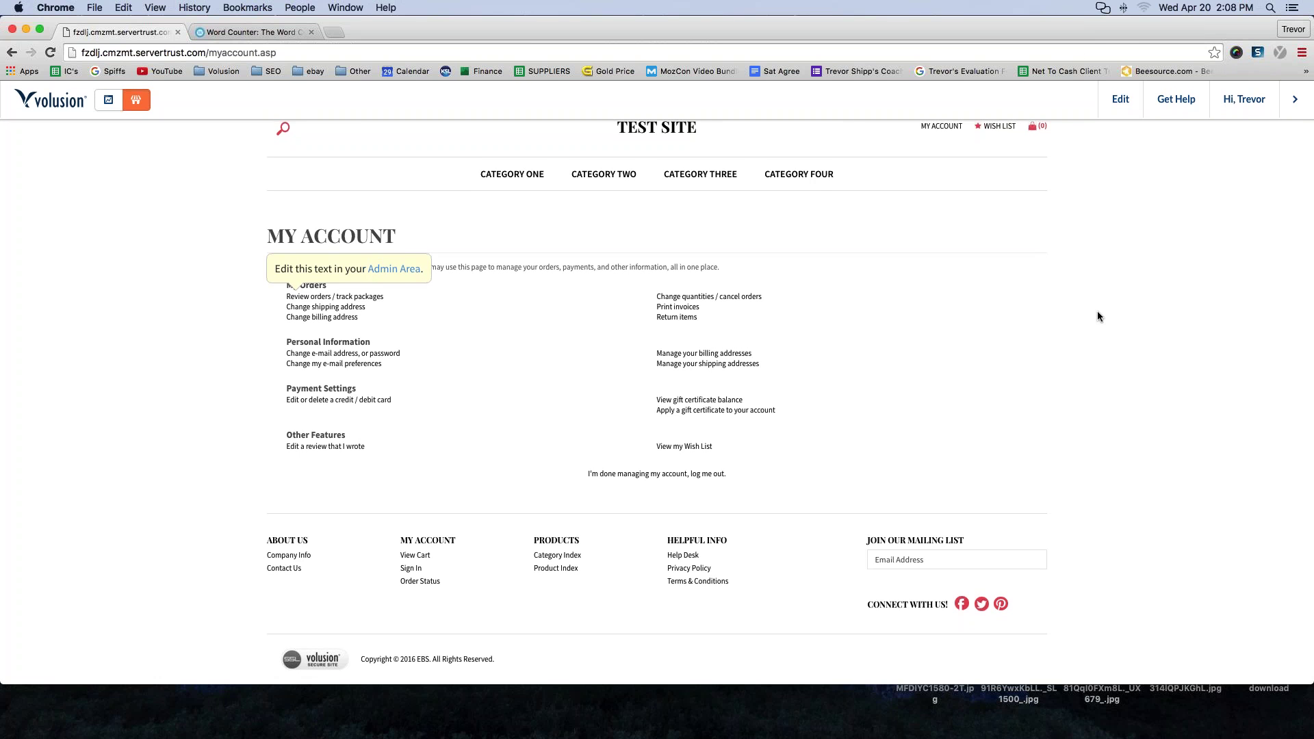
key(super+equal)
key(super+equal)
key(super+equal)
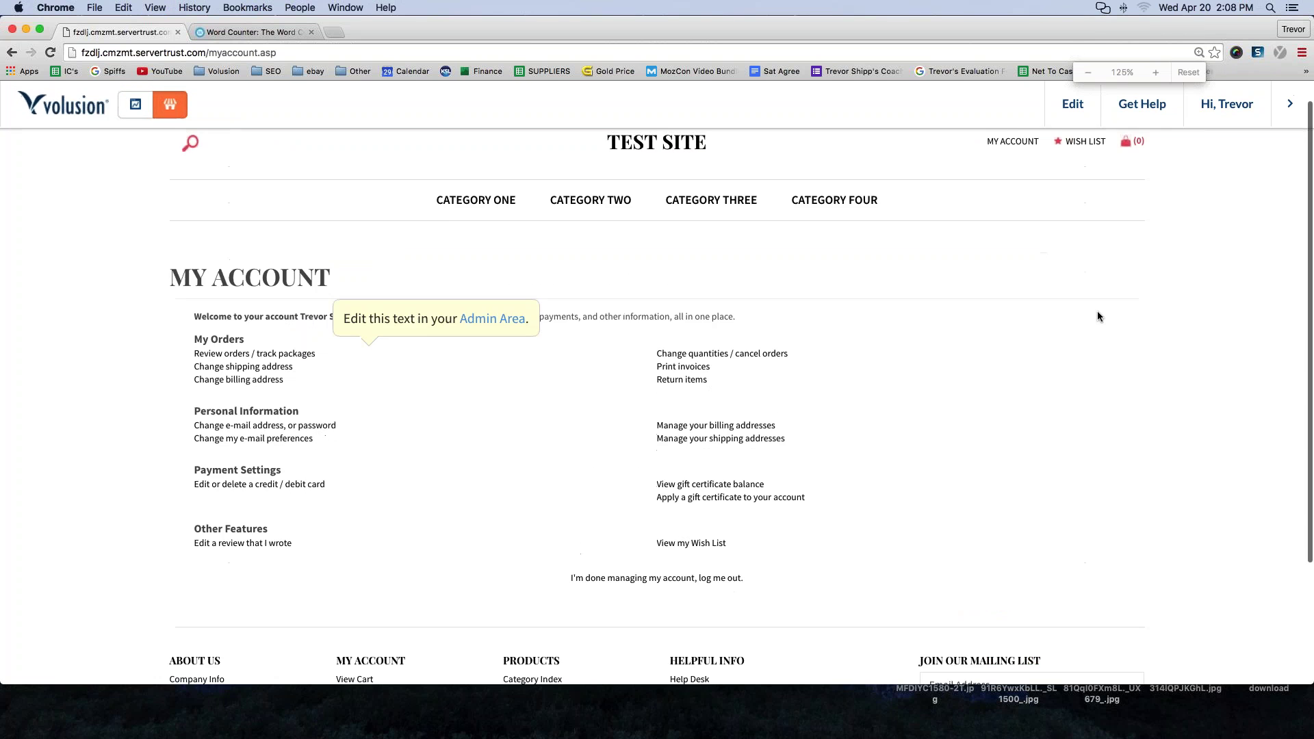
scroll(1049, 313, down, 5)
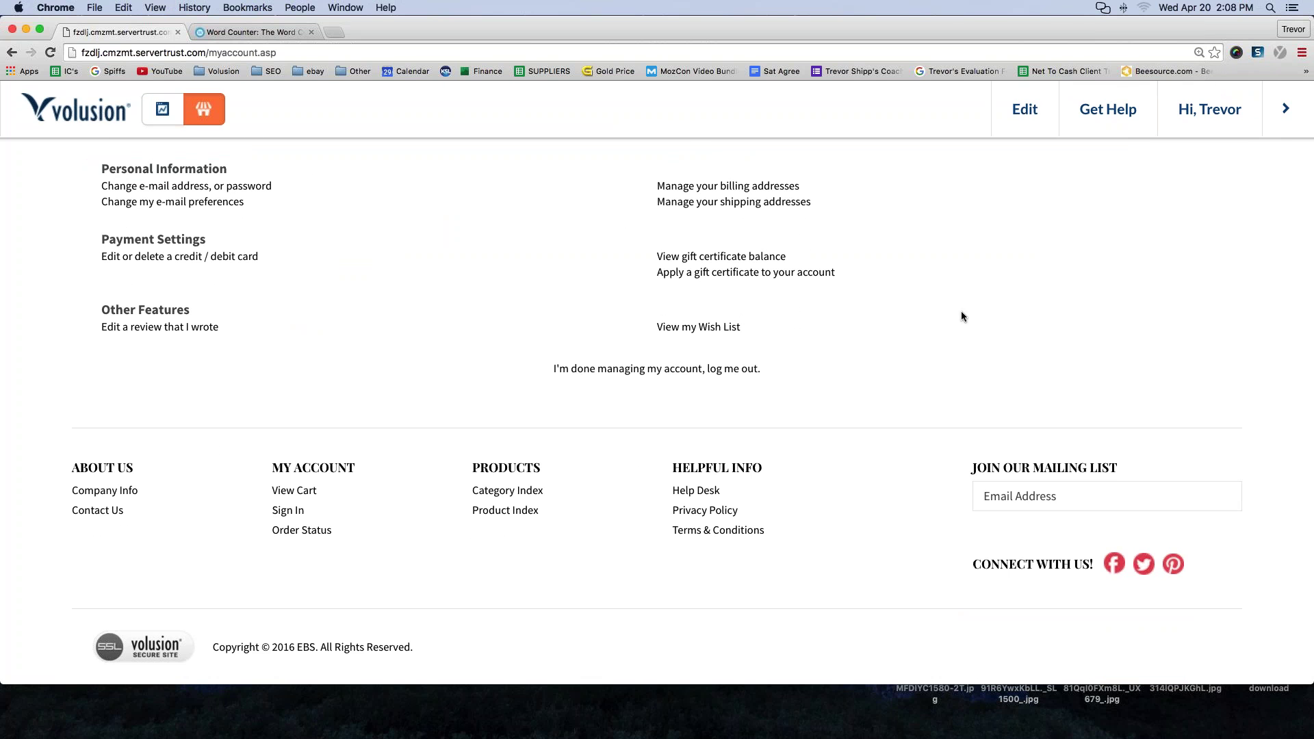
key(super+equal)
key(super+equal)
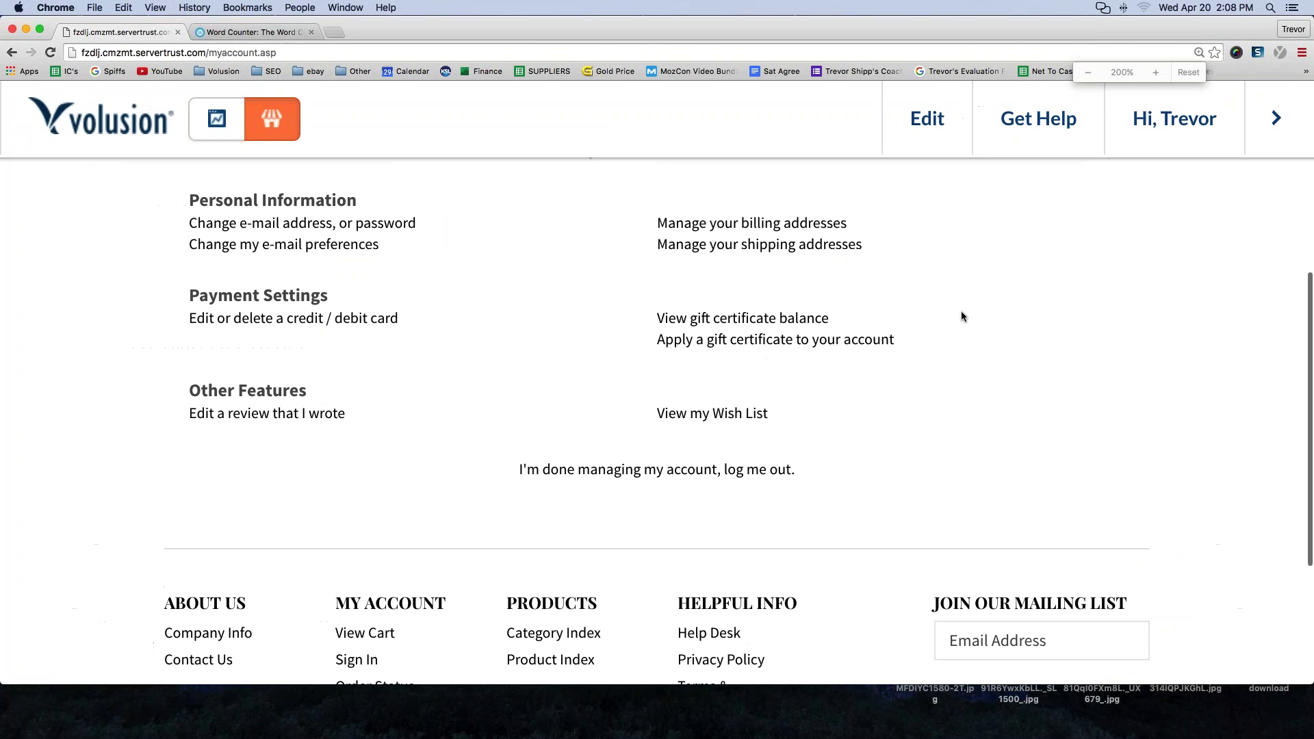
scroll(957, 306, down, 4)
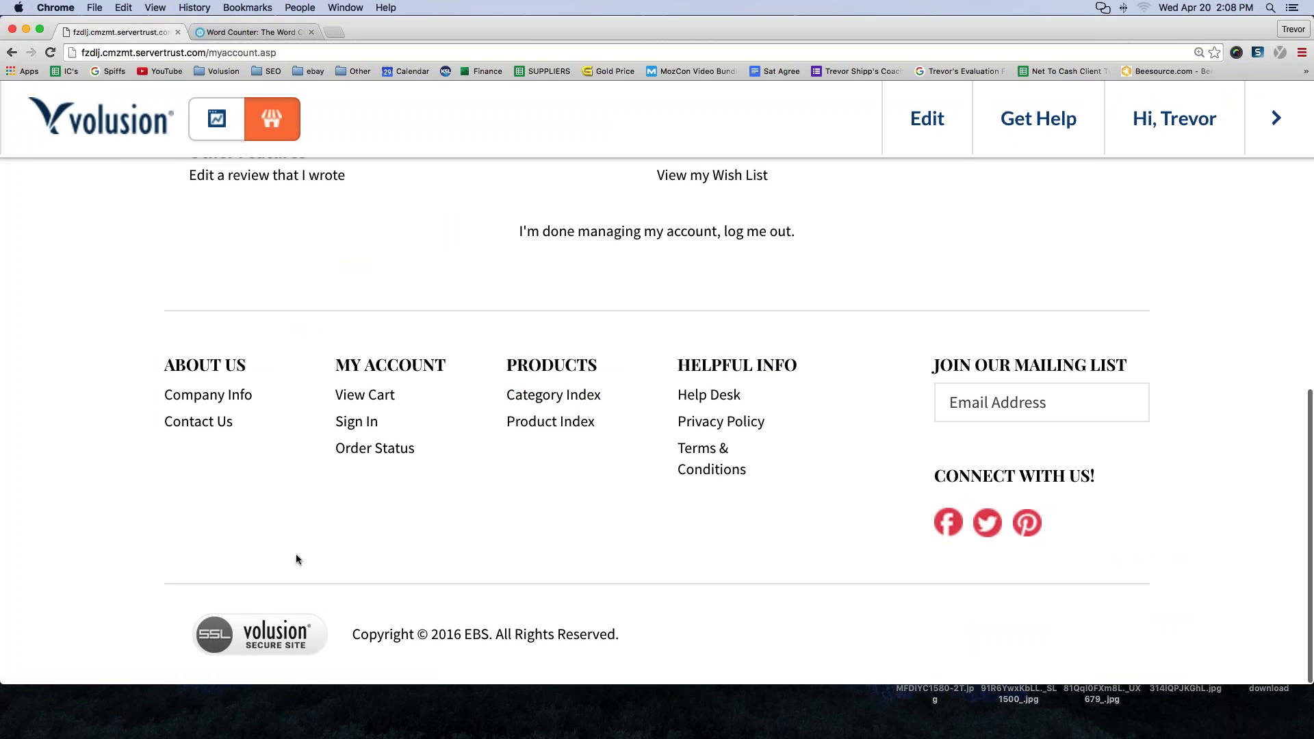
scroll(146, 498, up, 2)
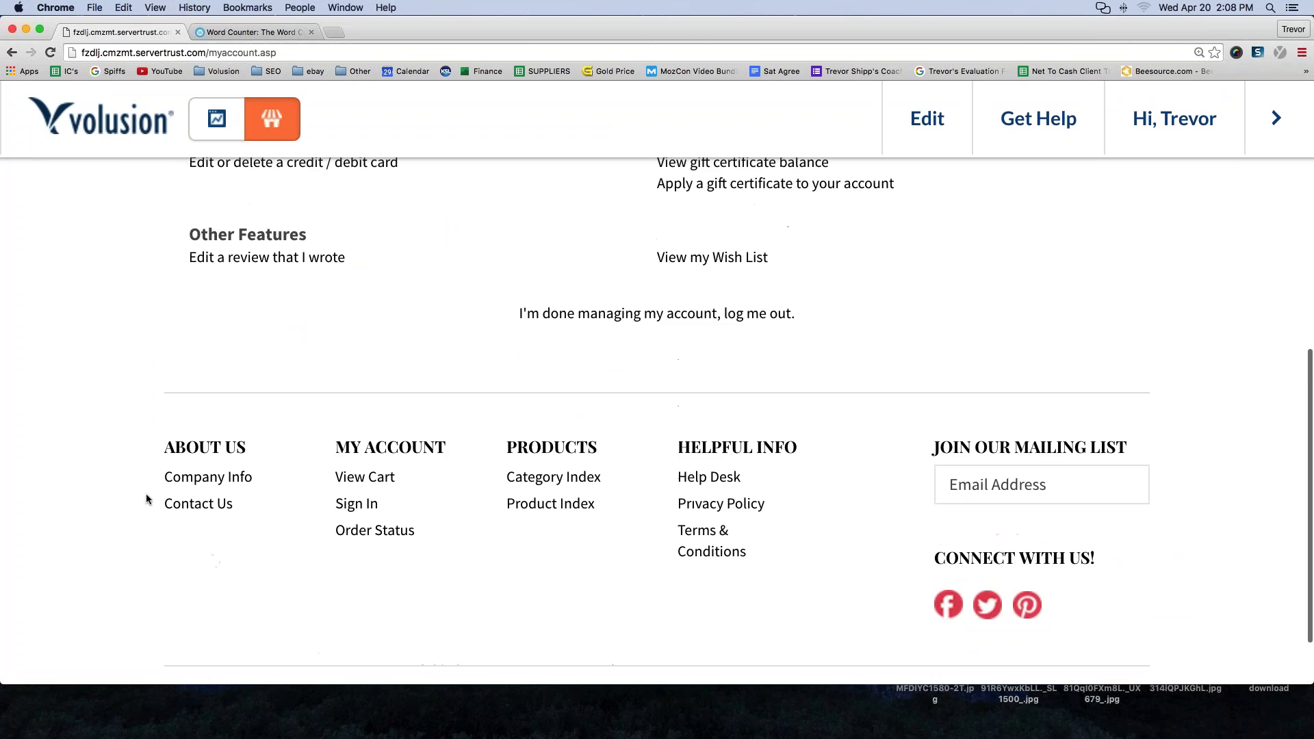
scroll(103, 370, up, 2)
scroll(103, 371, down, 4)
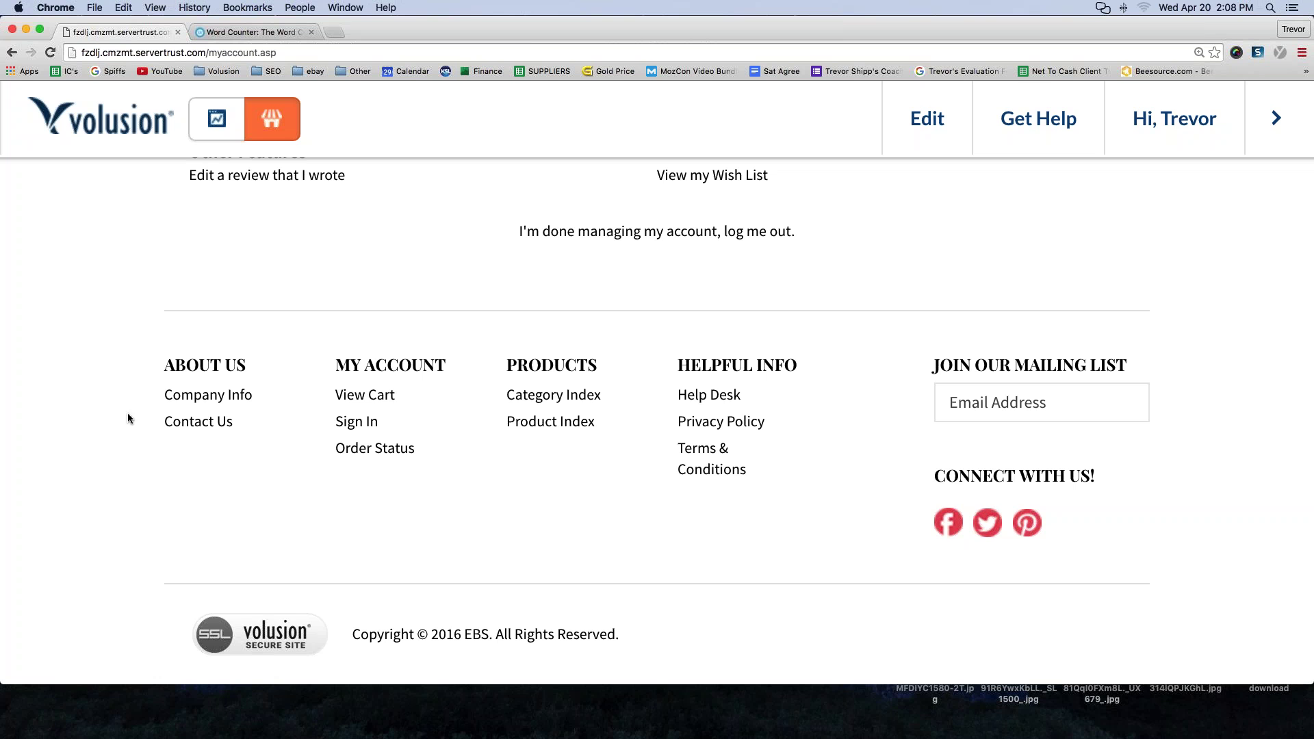
scroll(151, 489, up, 10)
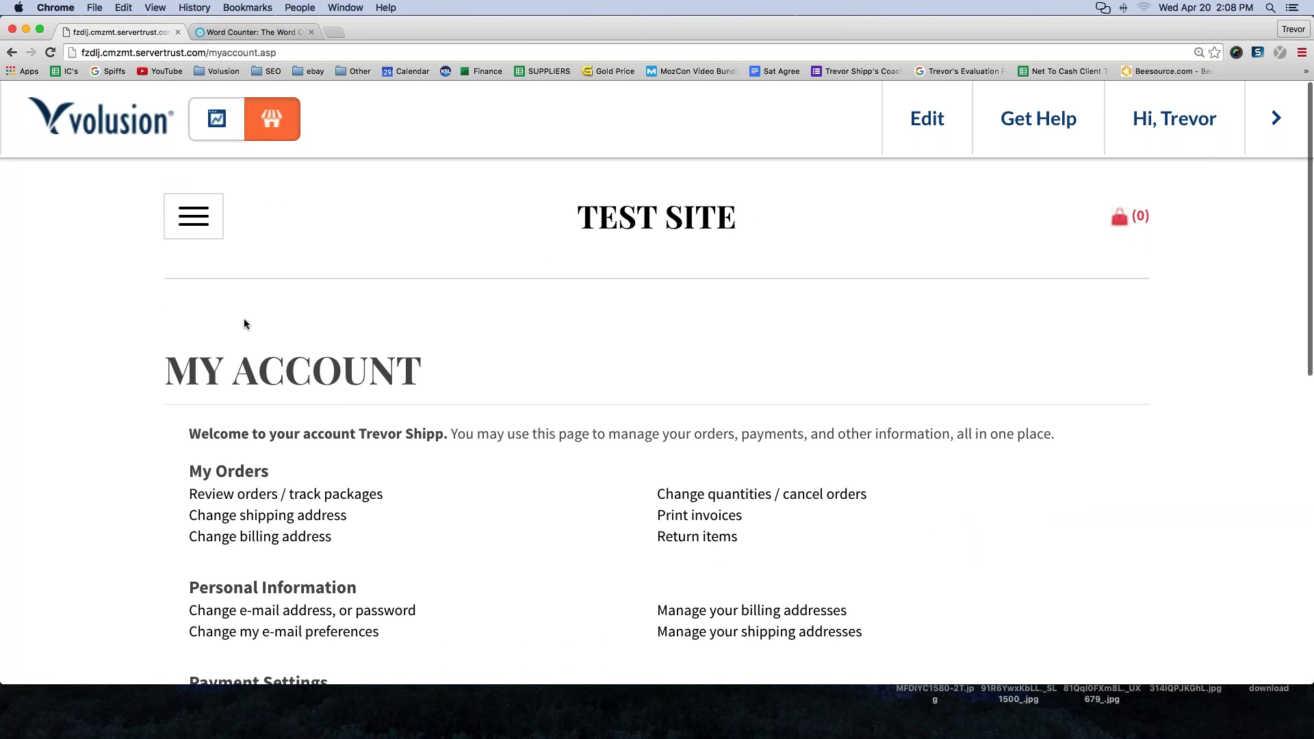
key(super+minus)
key(super+minus)
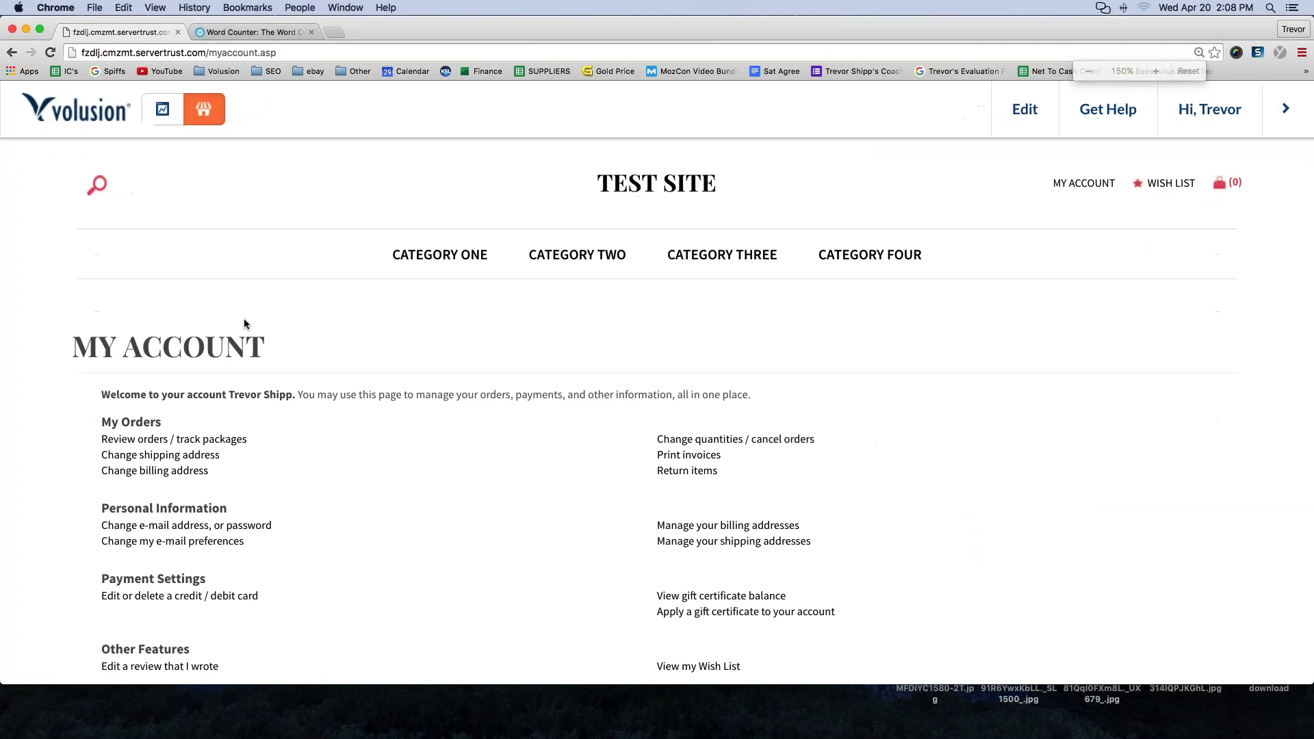
key(super+minus)
key(super+equal)
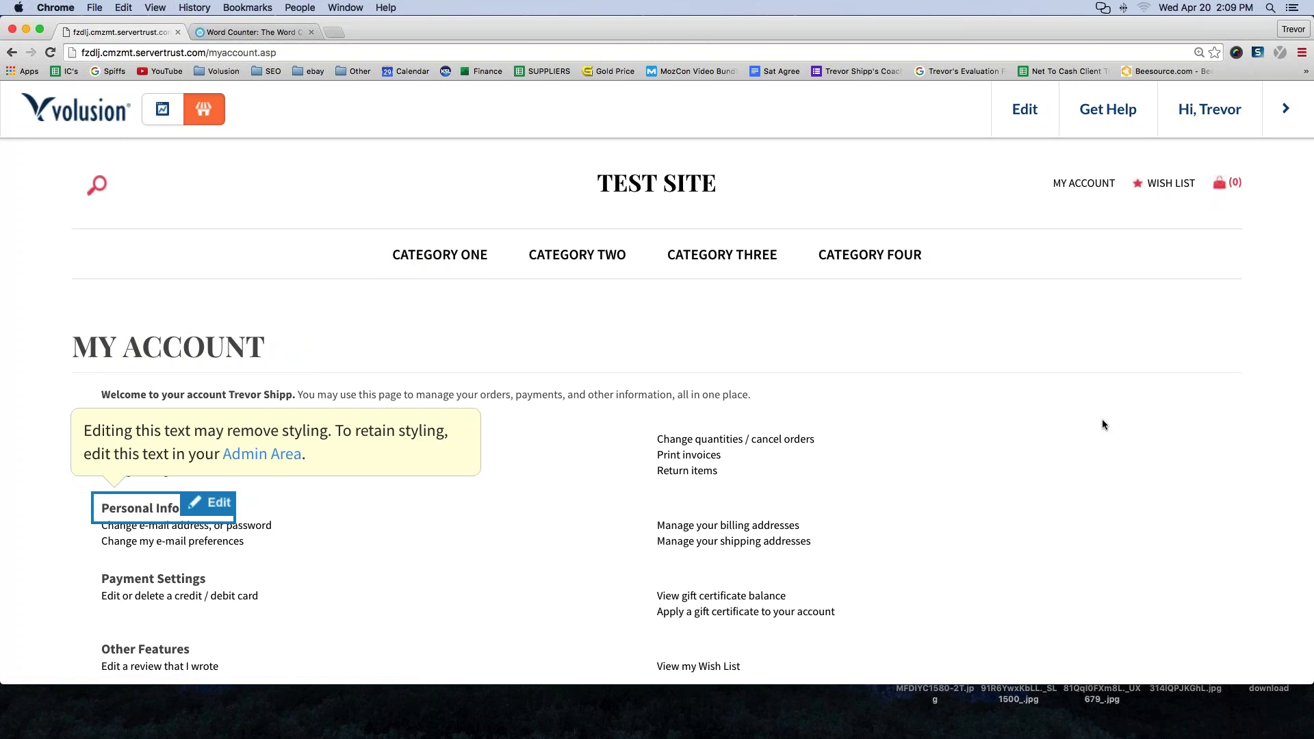
key(super+equal)
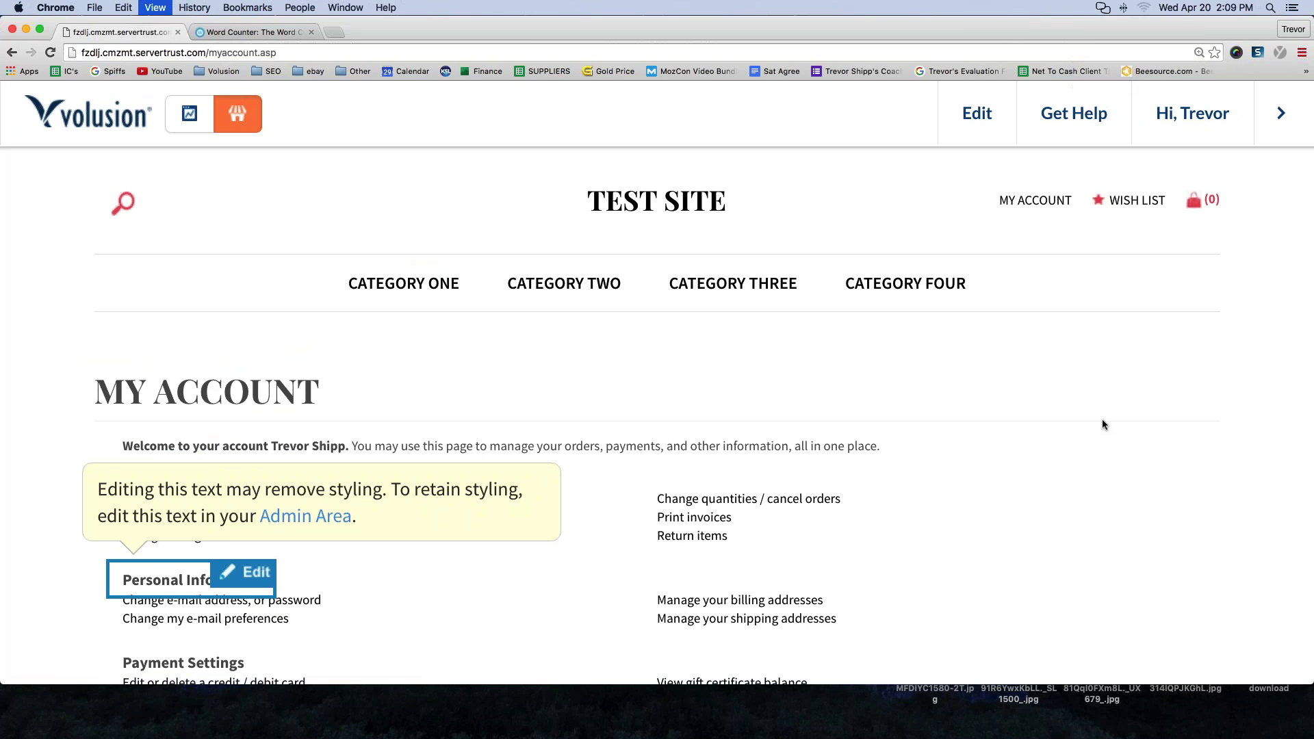
key(super+equal)
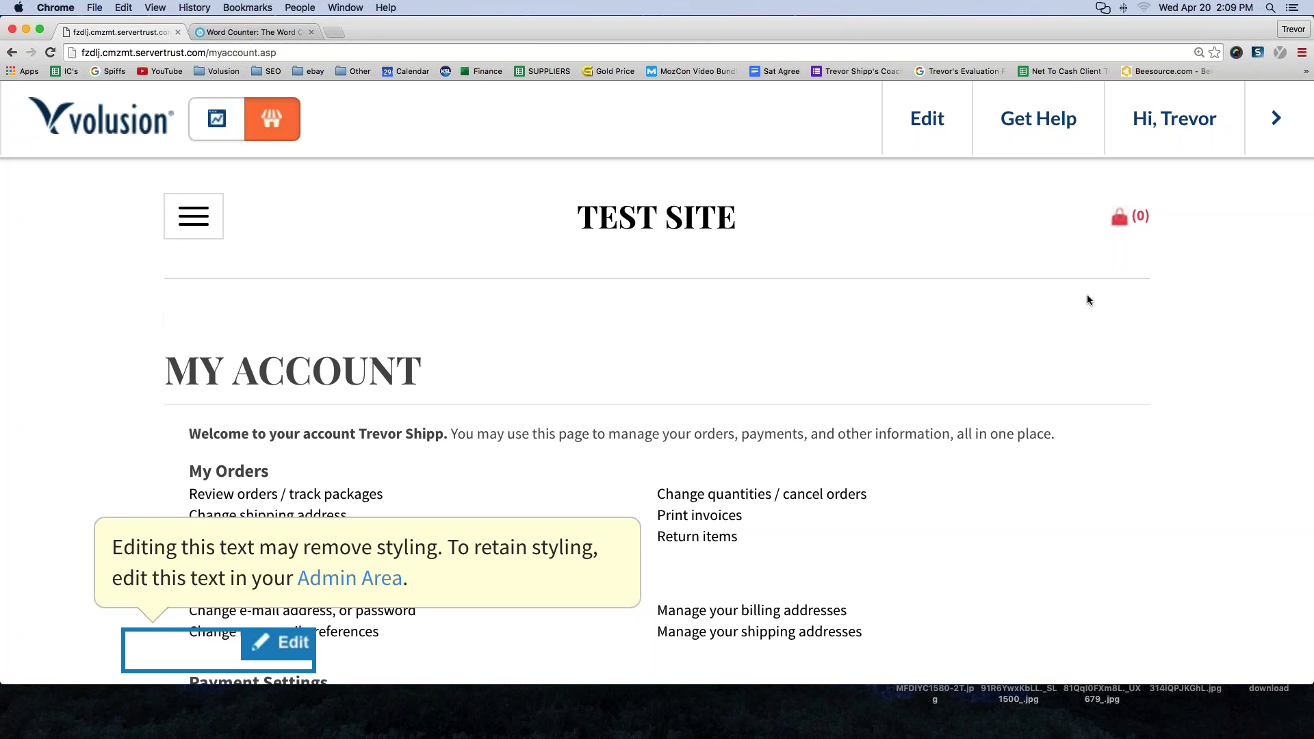
click(190, 224)
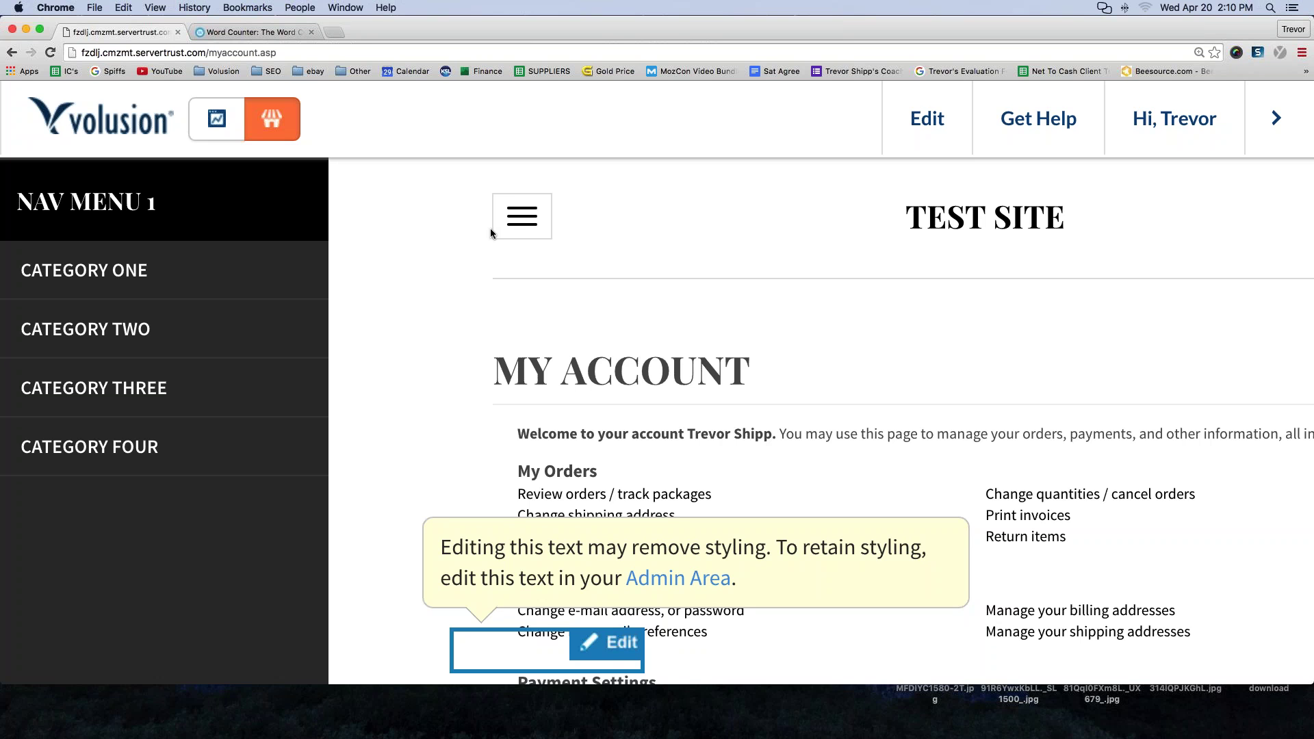
click(518, 225)
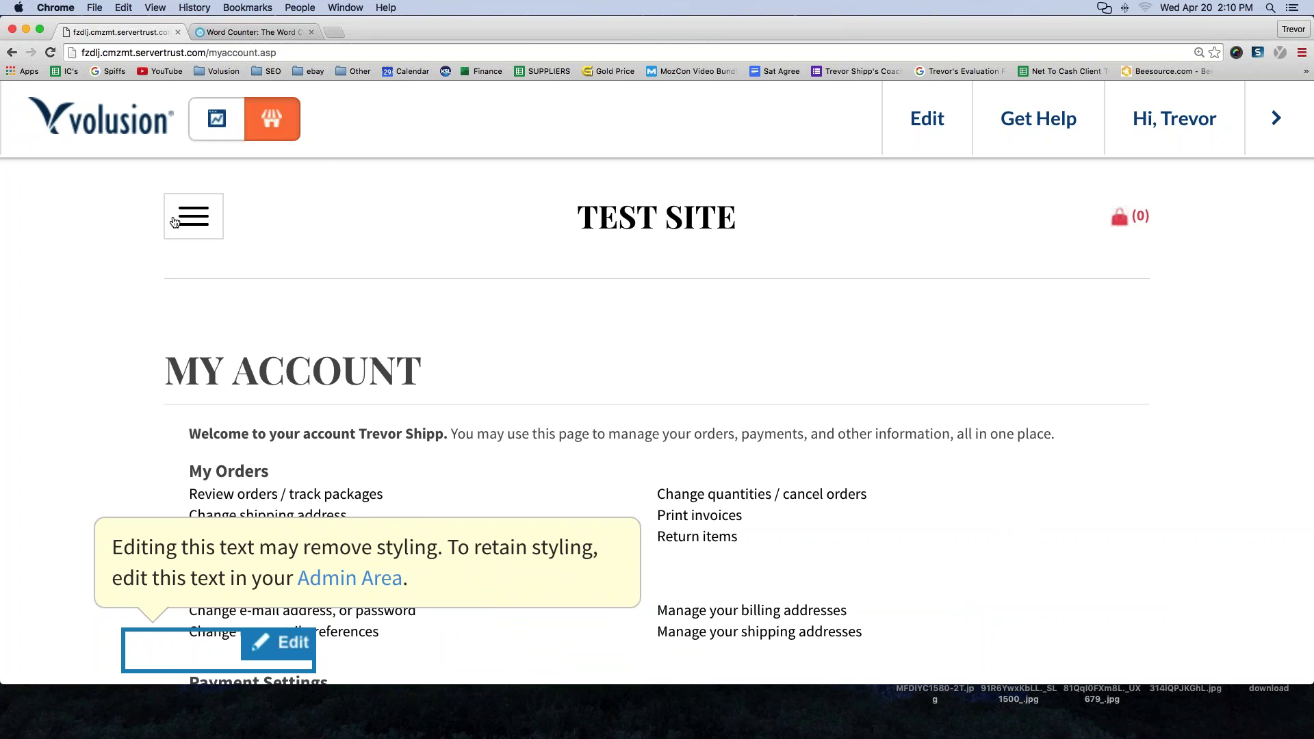
key(super+minus)
key(super+minus)
key(super+minus)
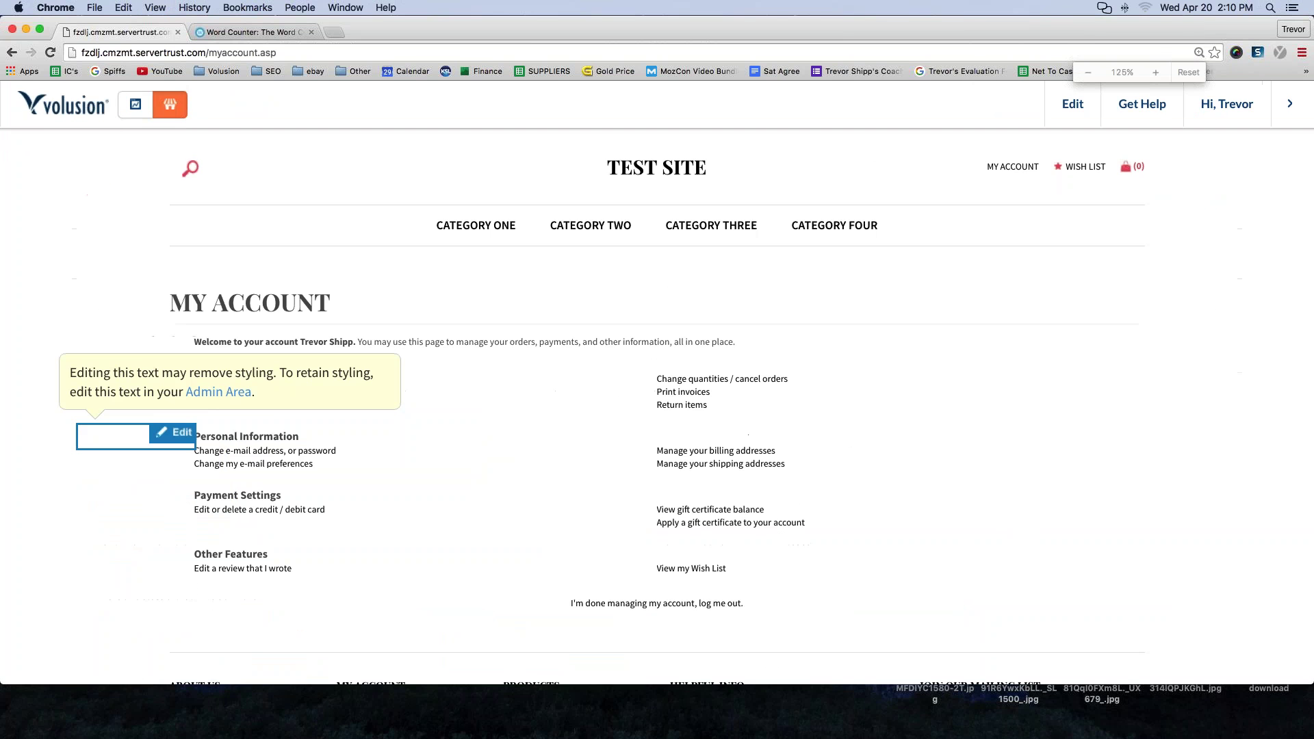
key(super+minus)
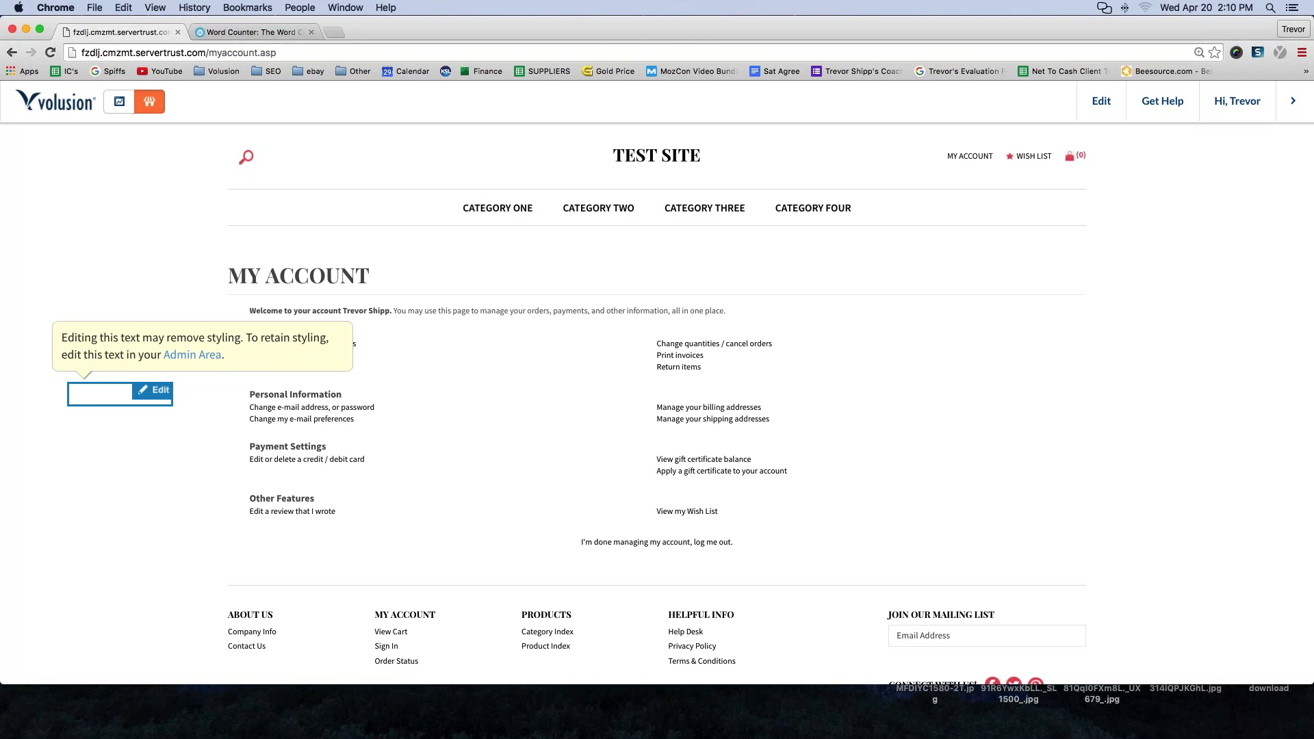
key(super+equal)
key(super+equal)
key(super+equal)
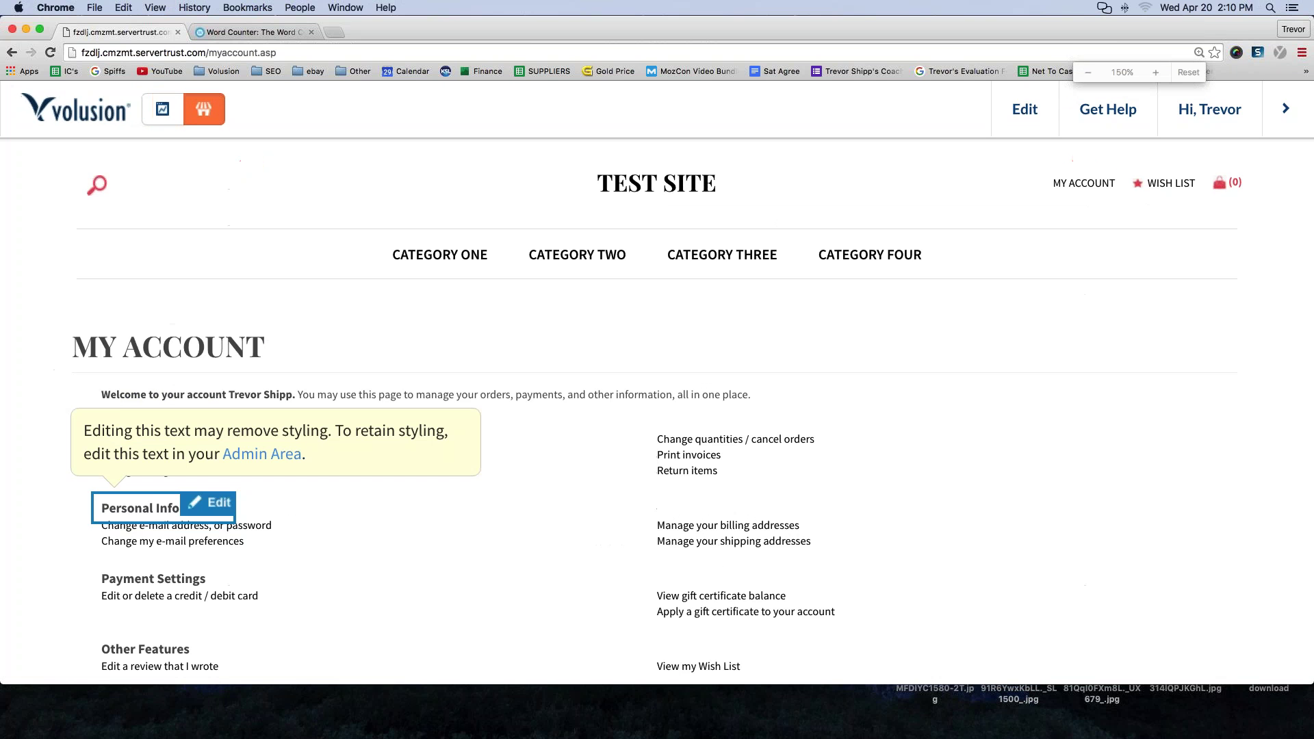
scroll(486, 424, down, 10)
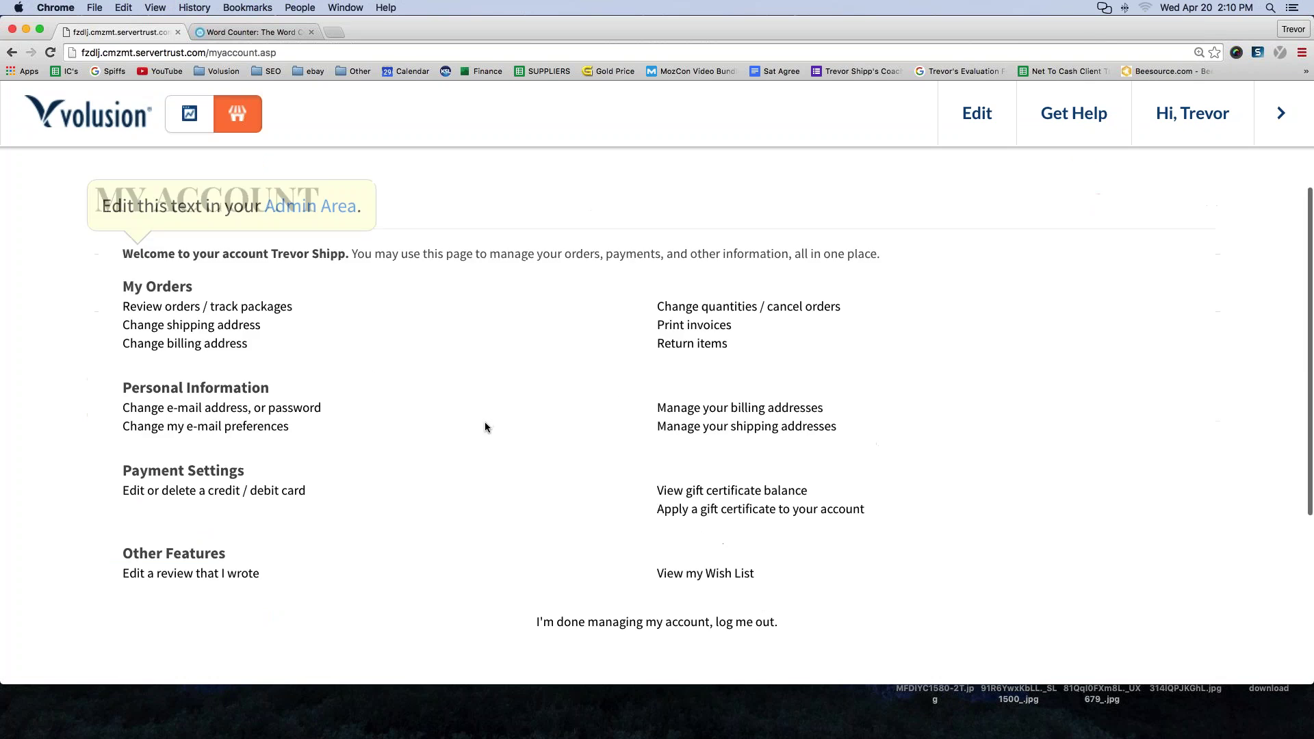
scroll(437, 339, up, 15)
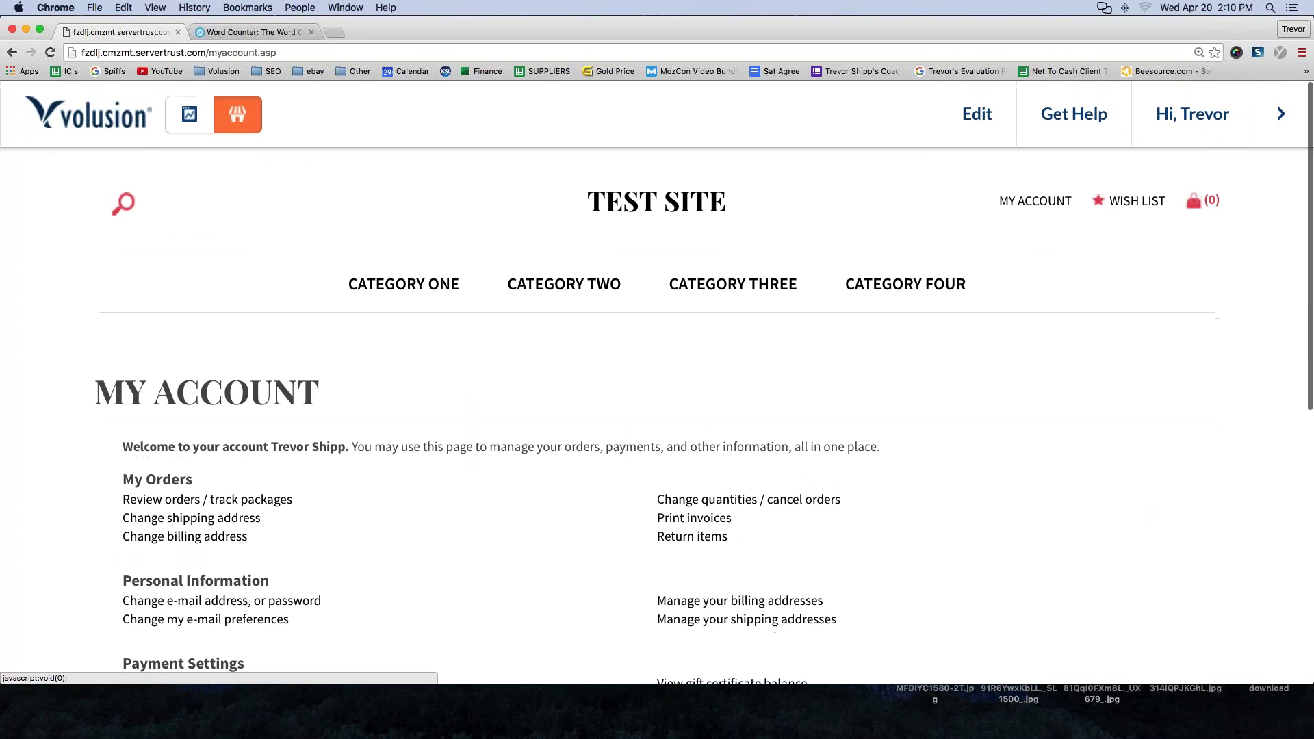
- Open the admin dashboard and go to Inventory > Categories to see Nav Menu 1's categories
click(187, 115)
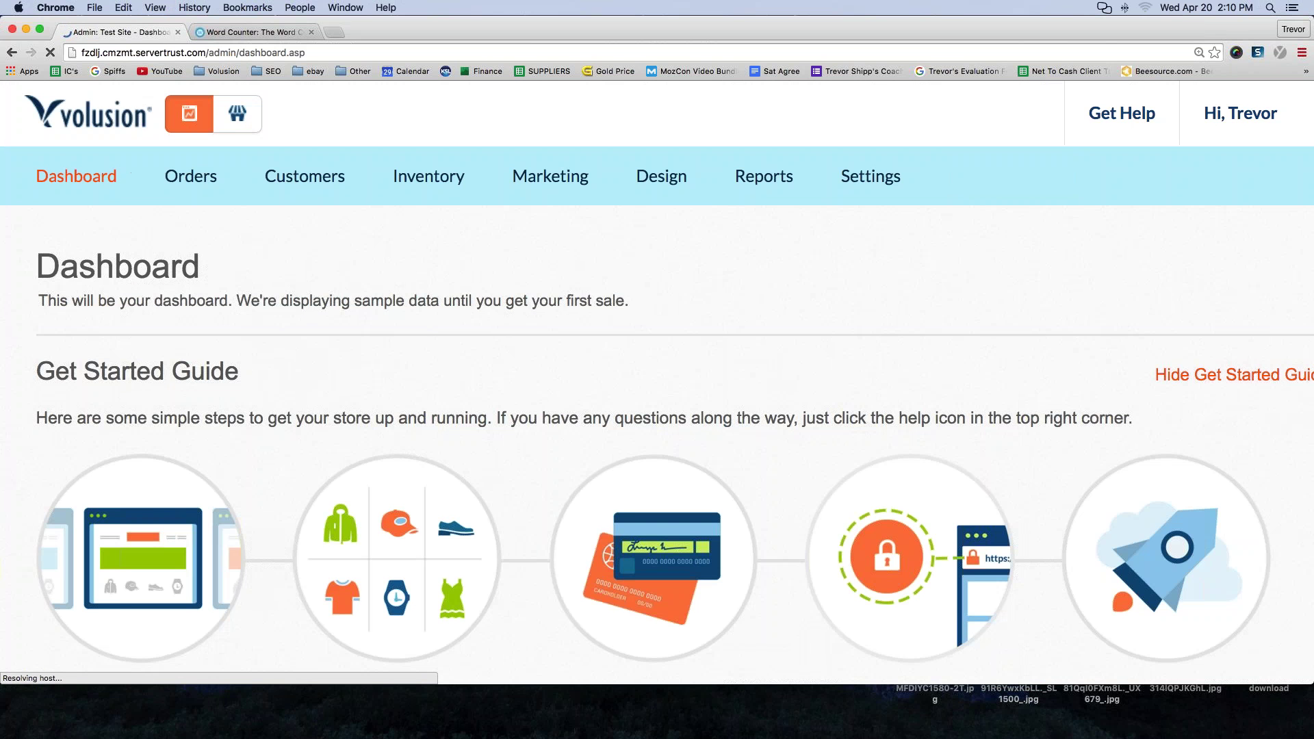
mouse_move(306, 186)
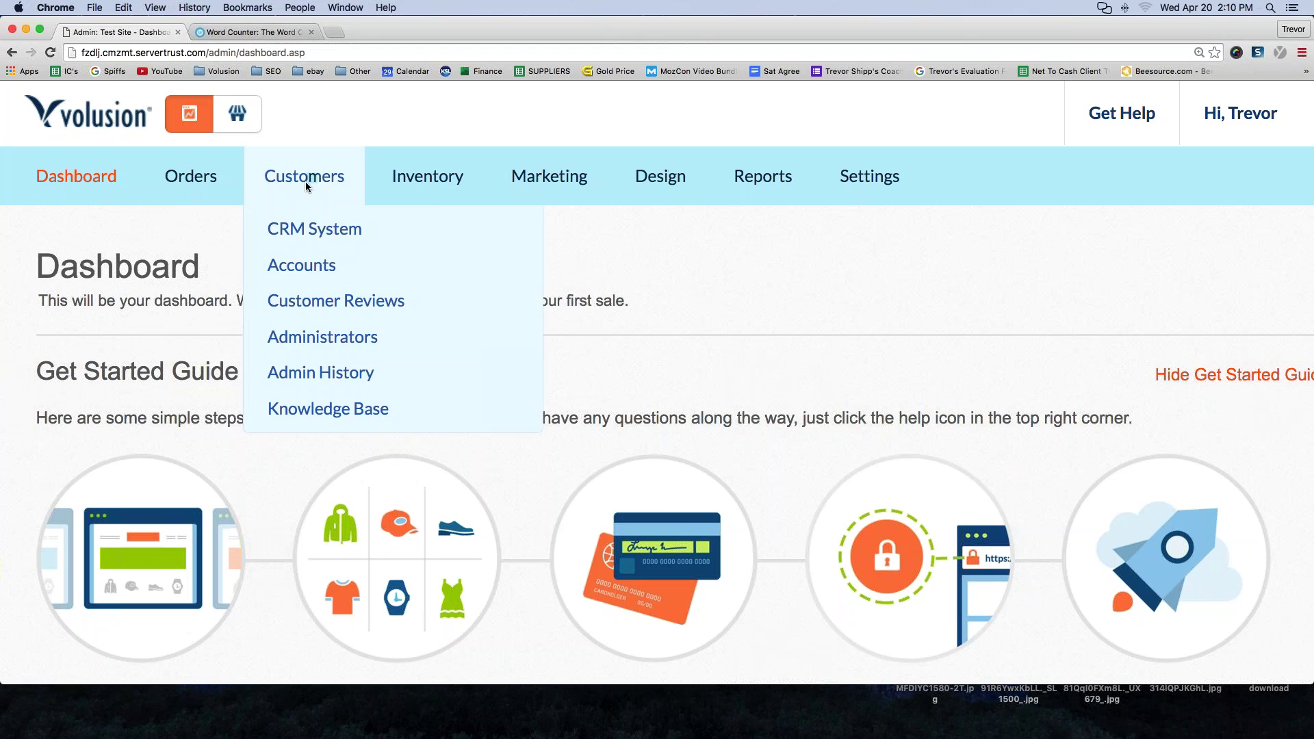
mouse_move(412, 195)
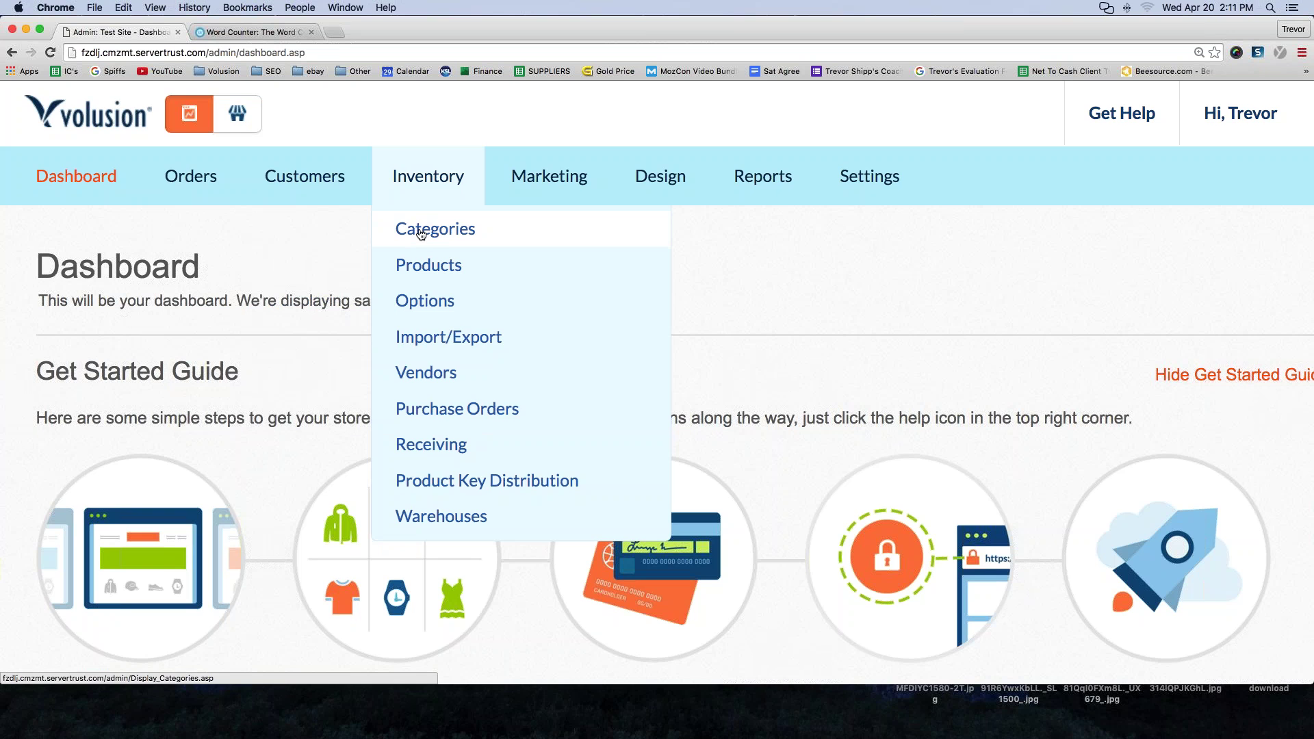
click(421, 234)
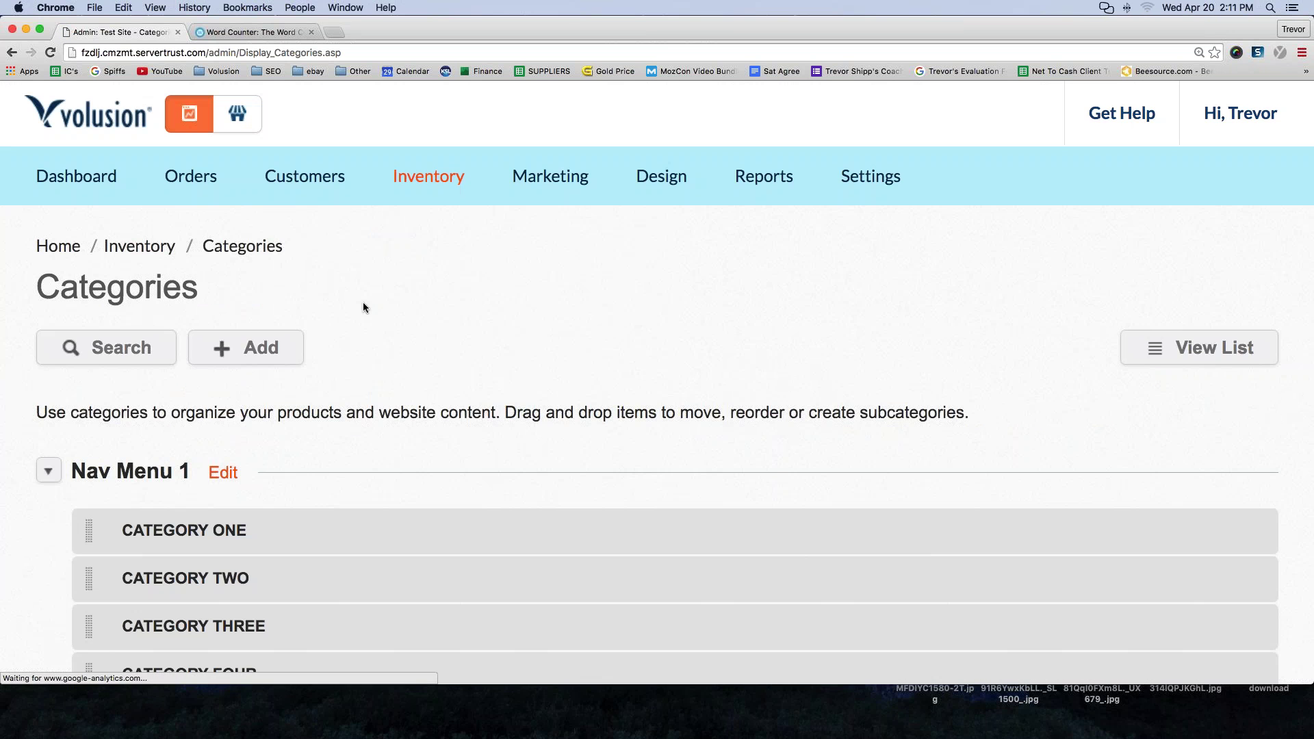
scroll(294, 332, down, 1)
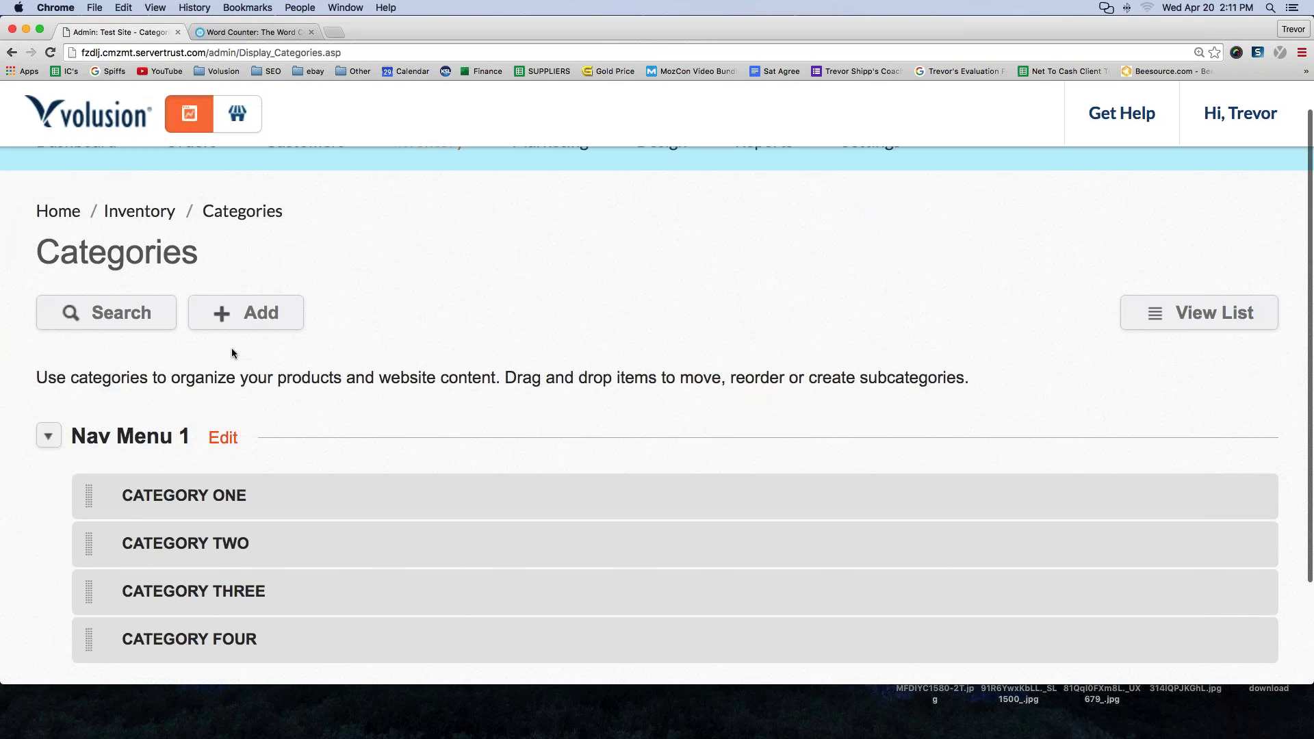
- Start a new category and name it 'Return Policy'
click(265, 315)
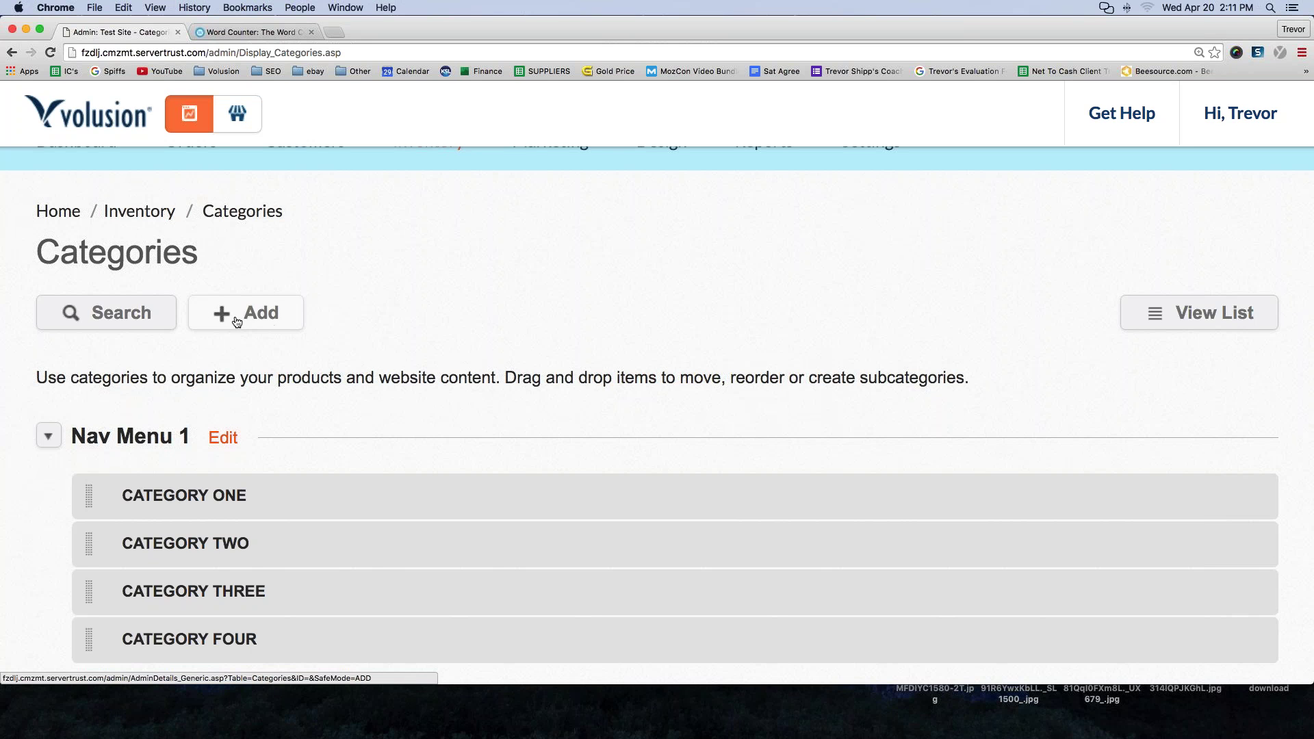
click(236, 321)
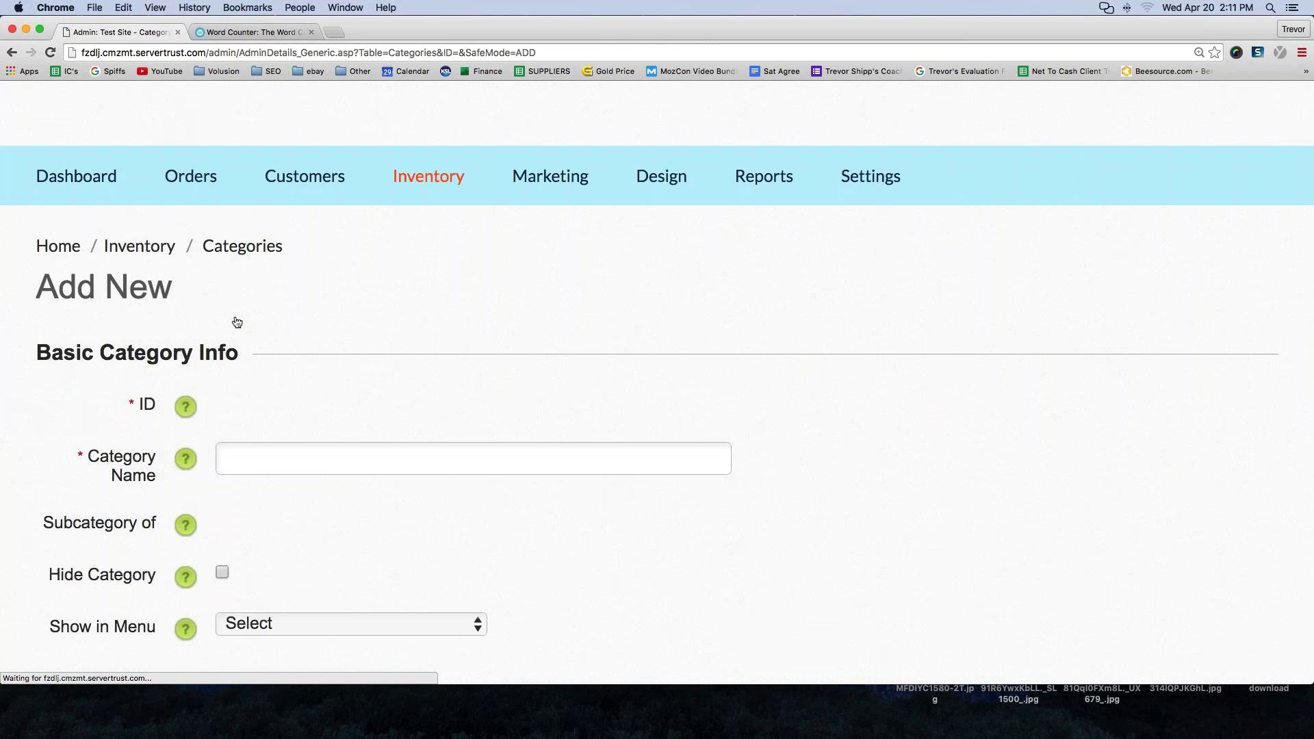
scroll(353, 351, down, 1)
click(352, 349)
text(Re)
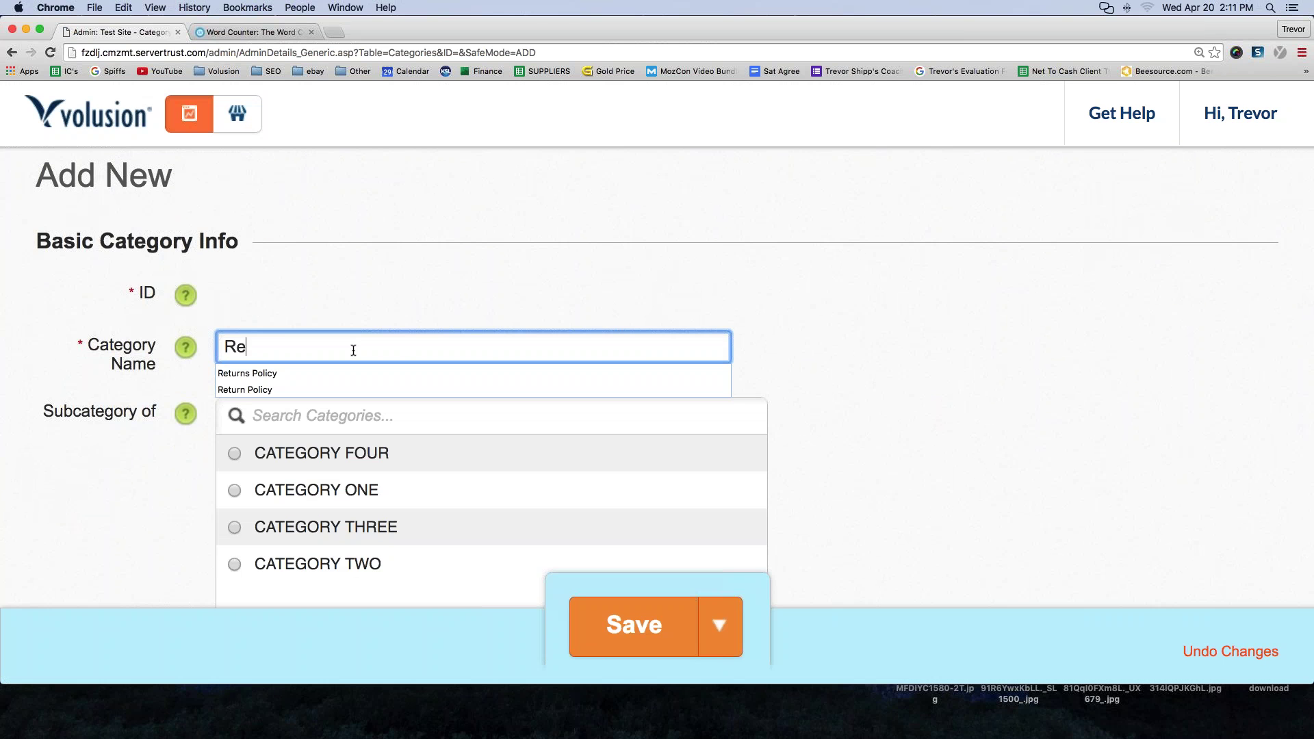
text(turns (p)
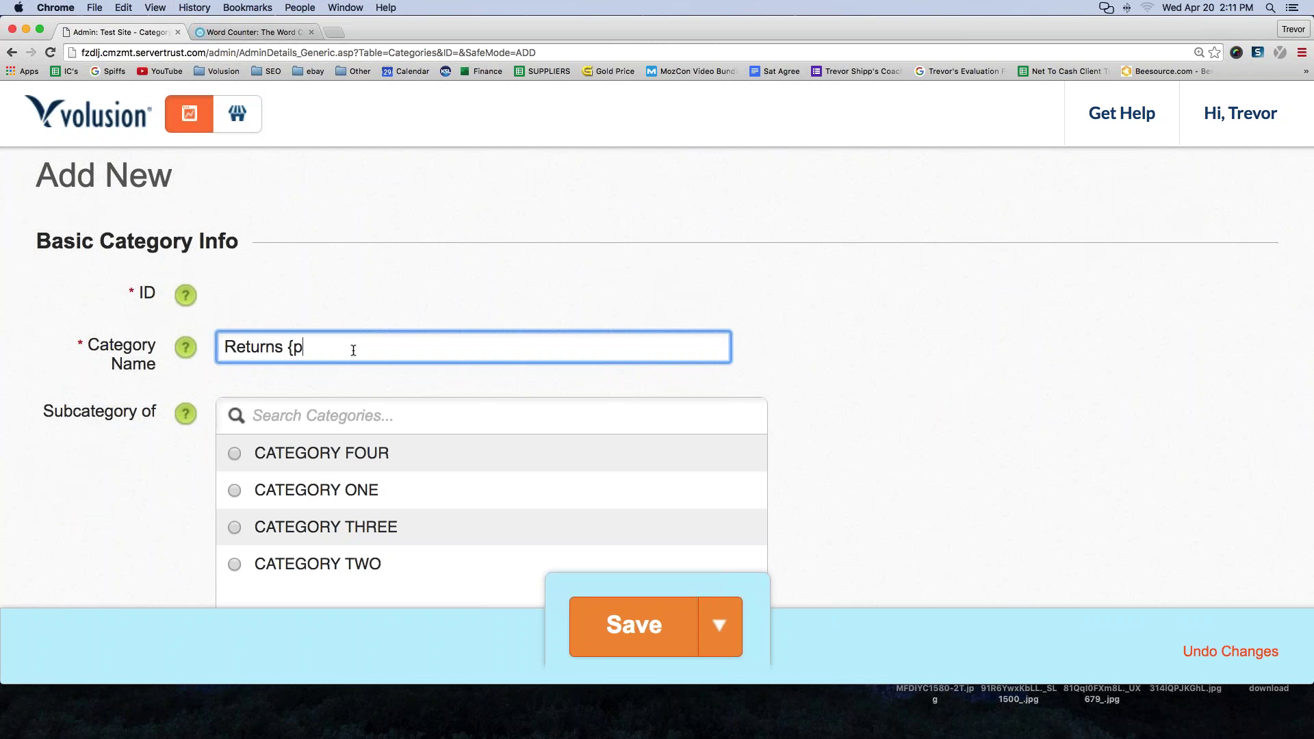
key(BackSpace)
key(BackSpace)
key(BackSpace)
key(BackSpace)
text(Policy)
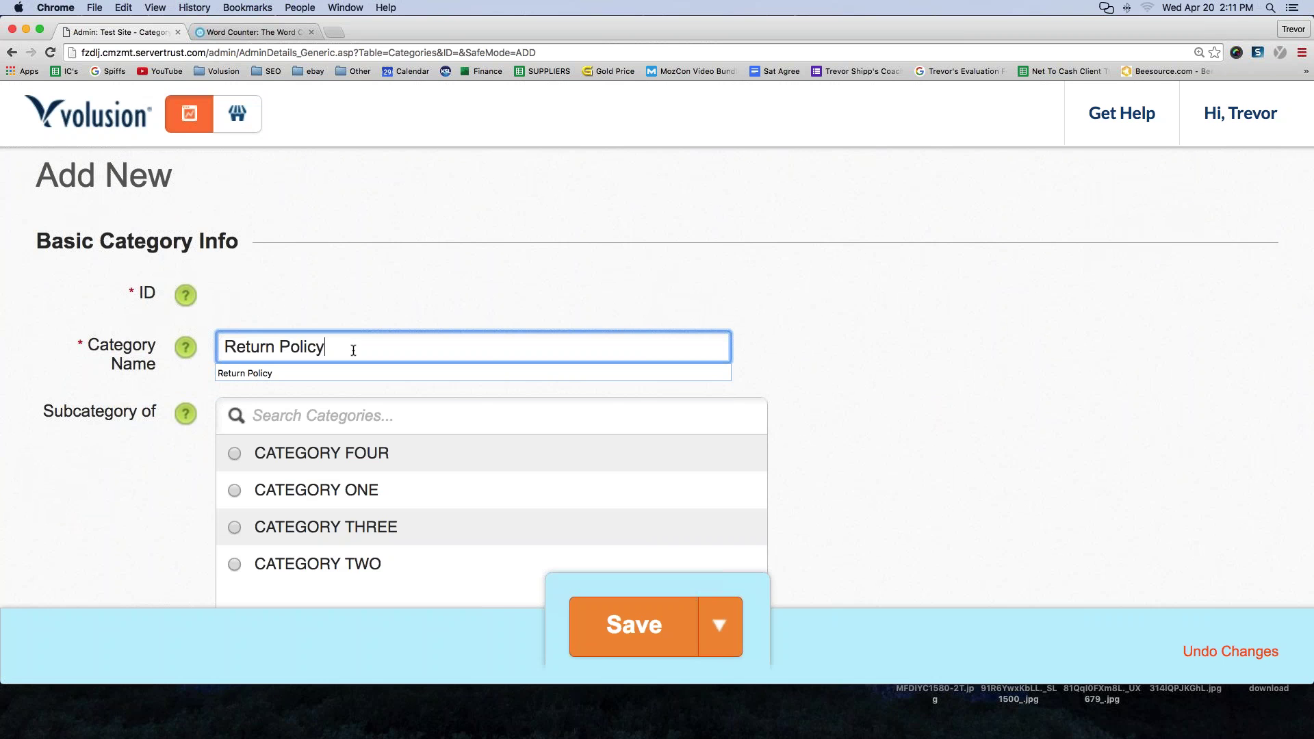
click(449, 319)
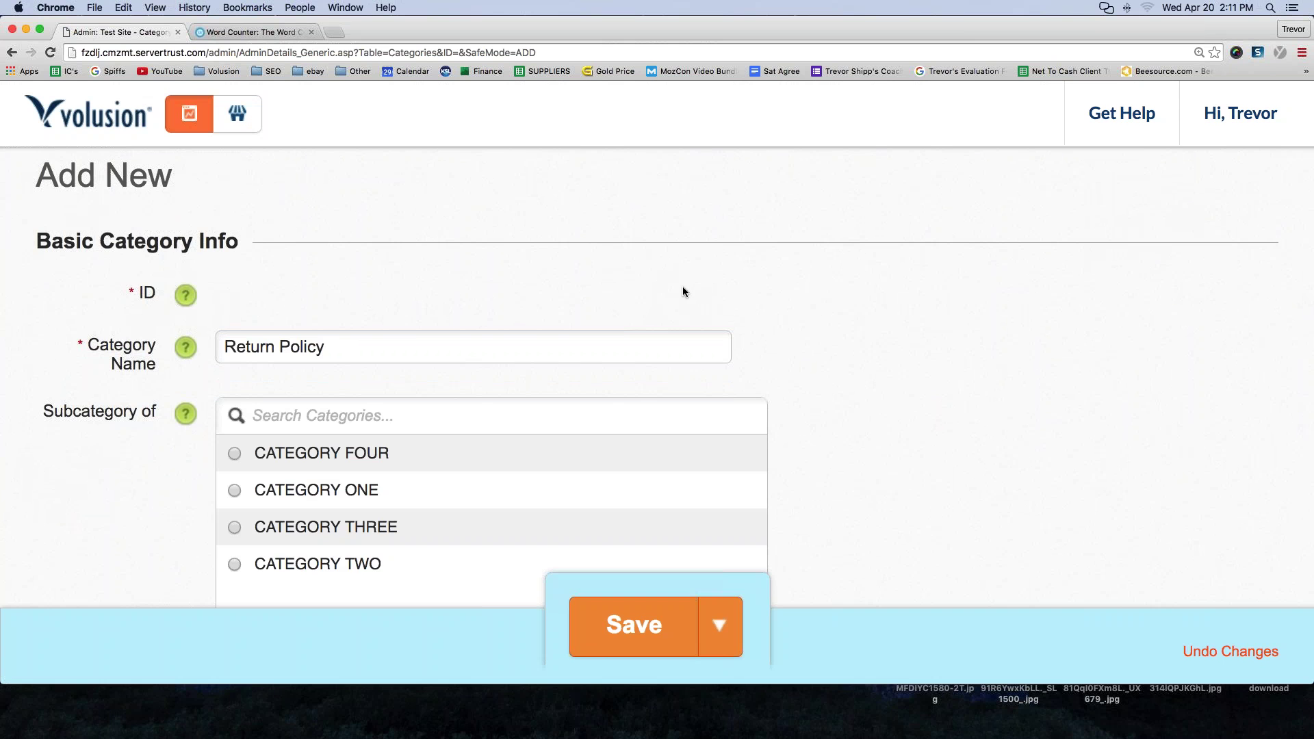
- Set the category's Show in Menu option to Nav Menu 1
scroll(129, 347, down, 3)
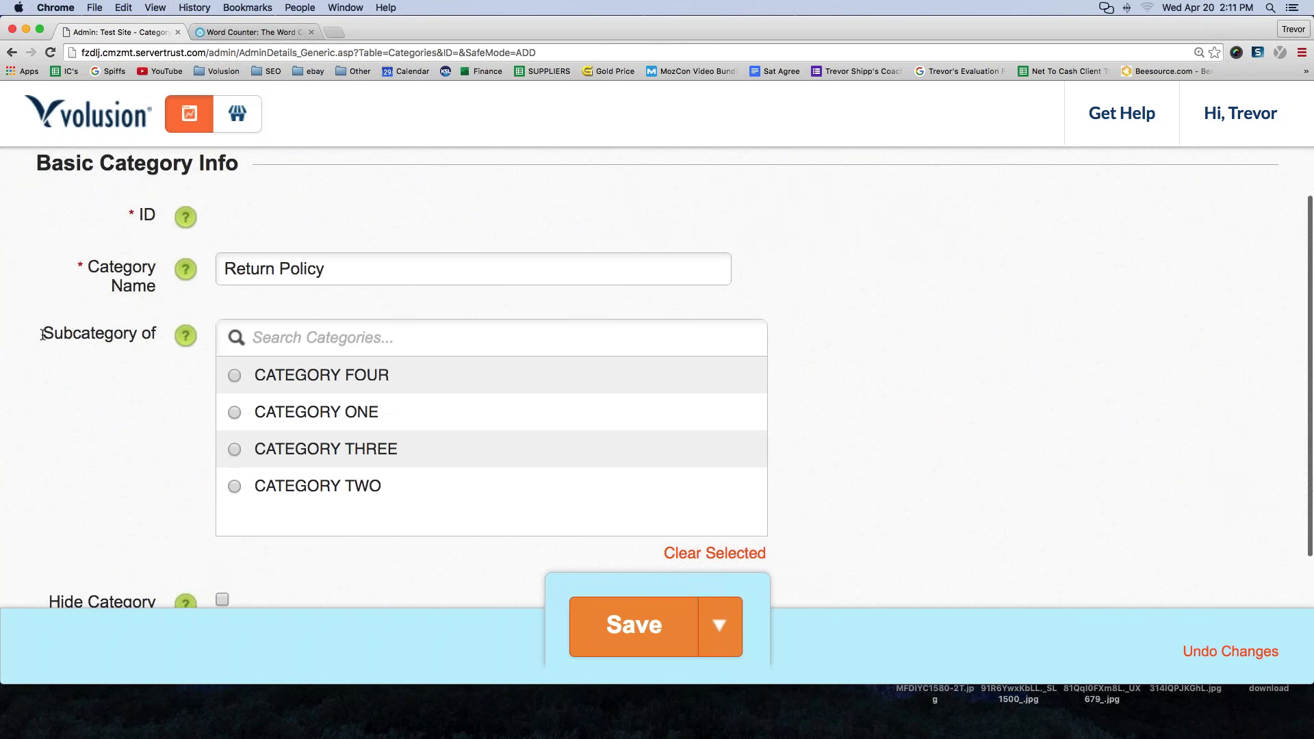
drag(43, 334, 157, 334)
scroll(114, 354, down, 6)
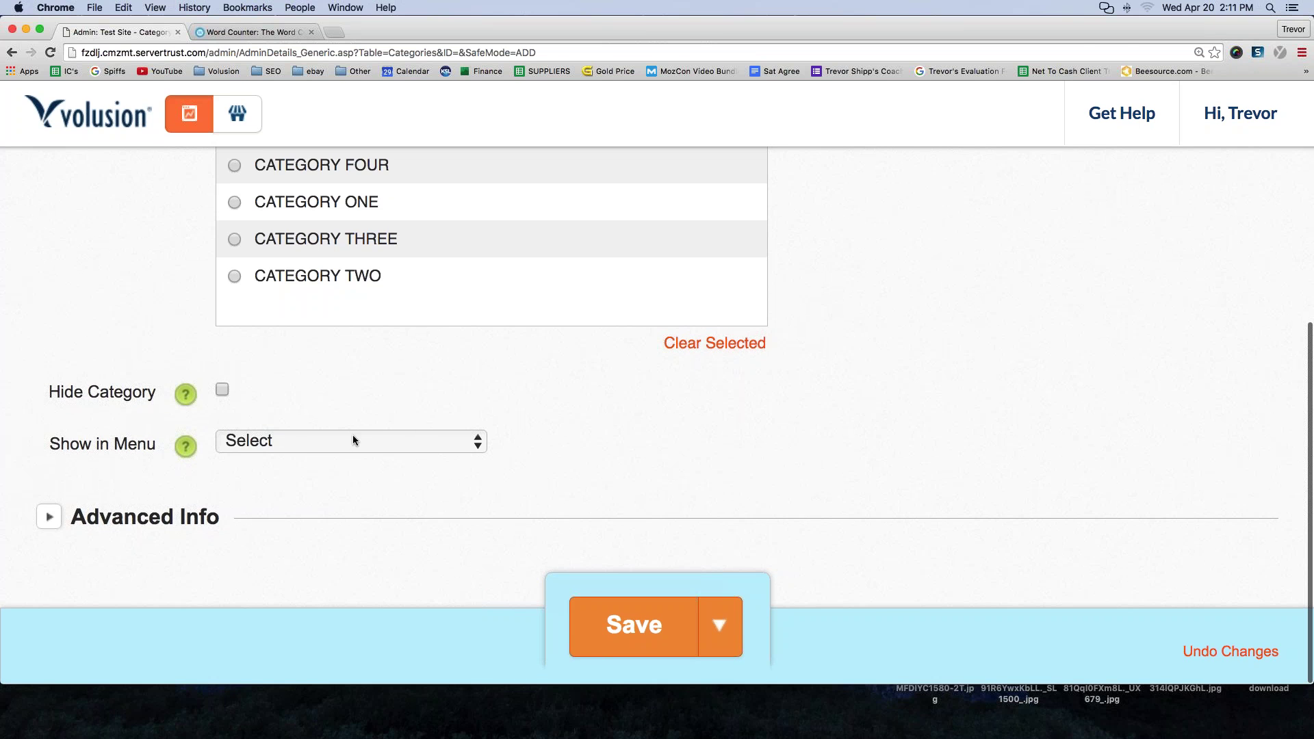
scroll(347, 440, up, 3)
scroll(346, 440, down, 3)
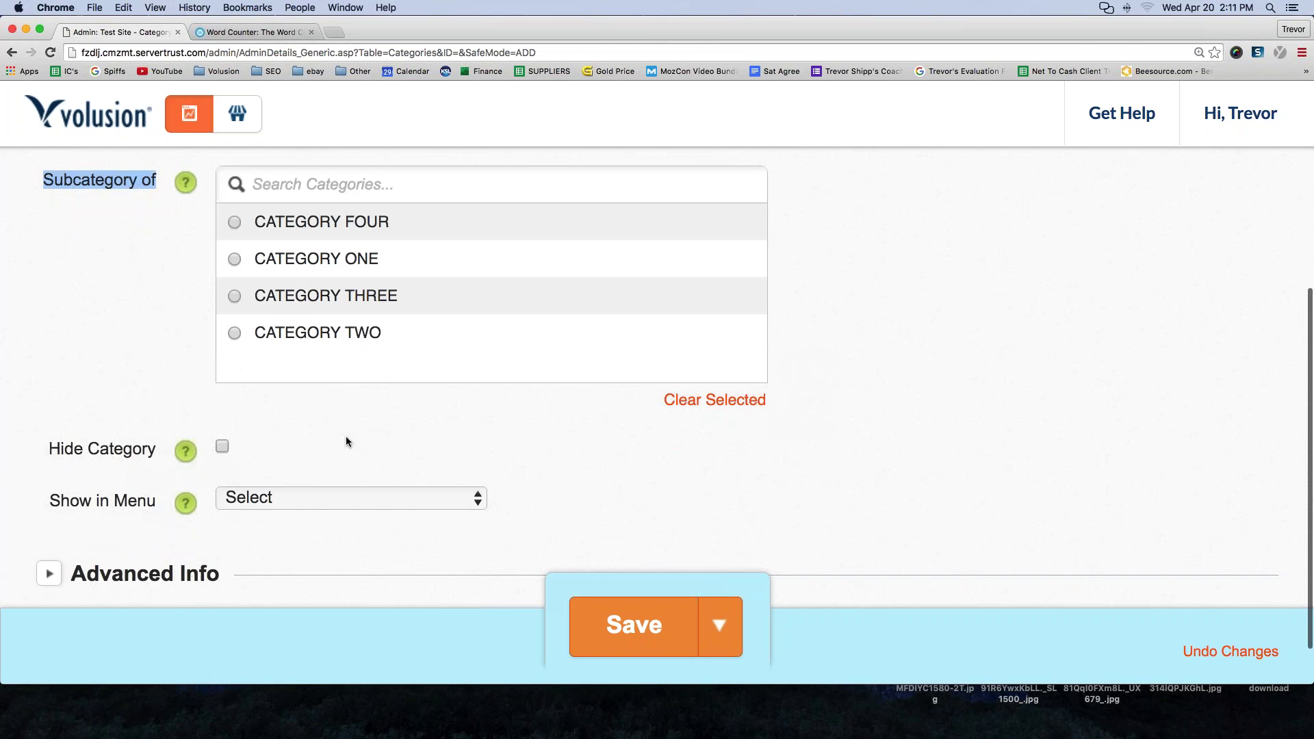
click(305, 443)
click(297, 467)
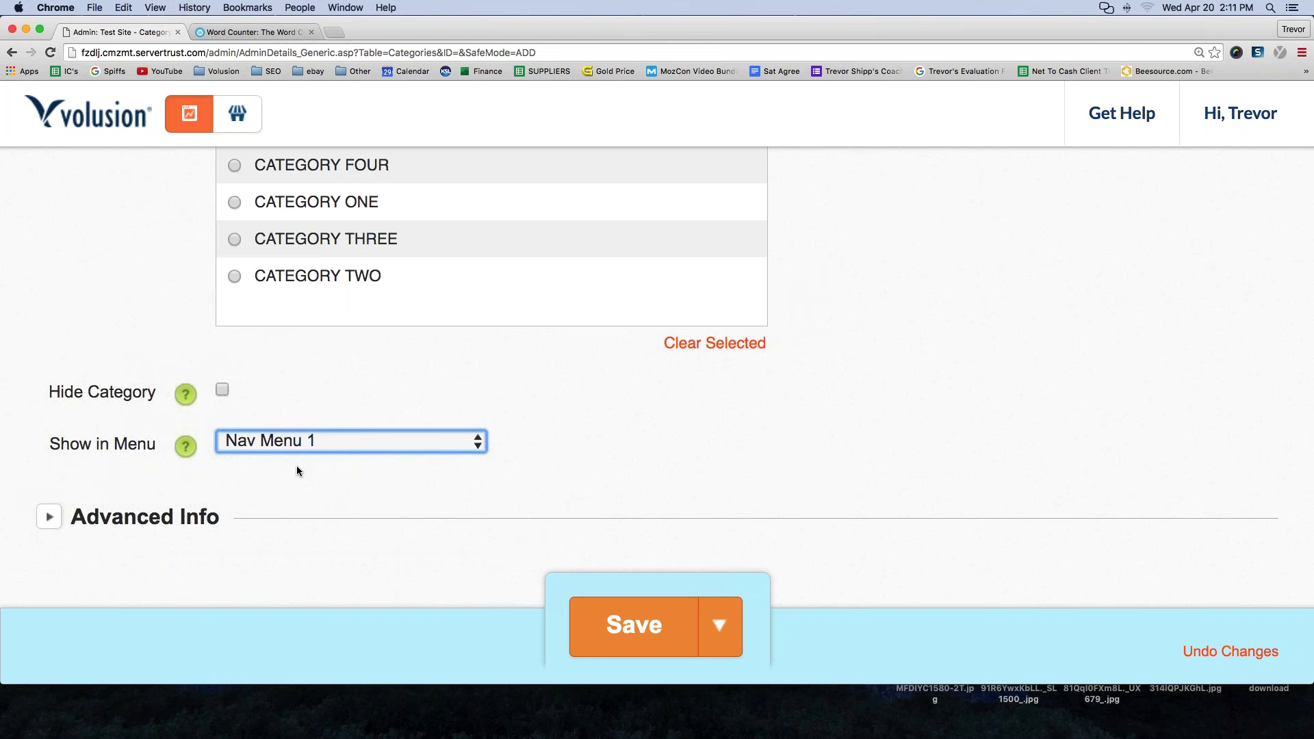
click(282, 446)
click(264, 454)
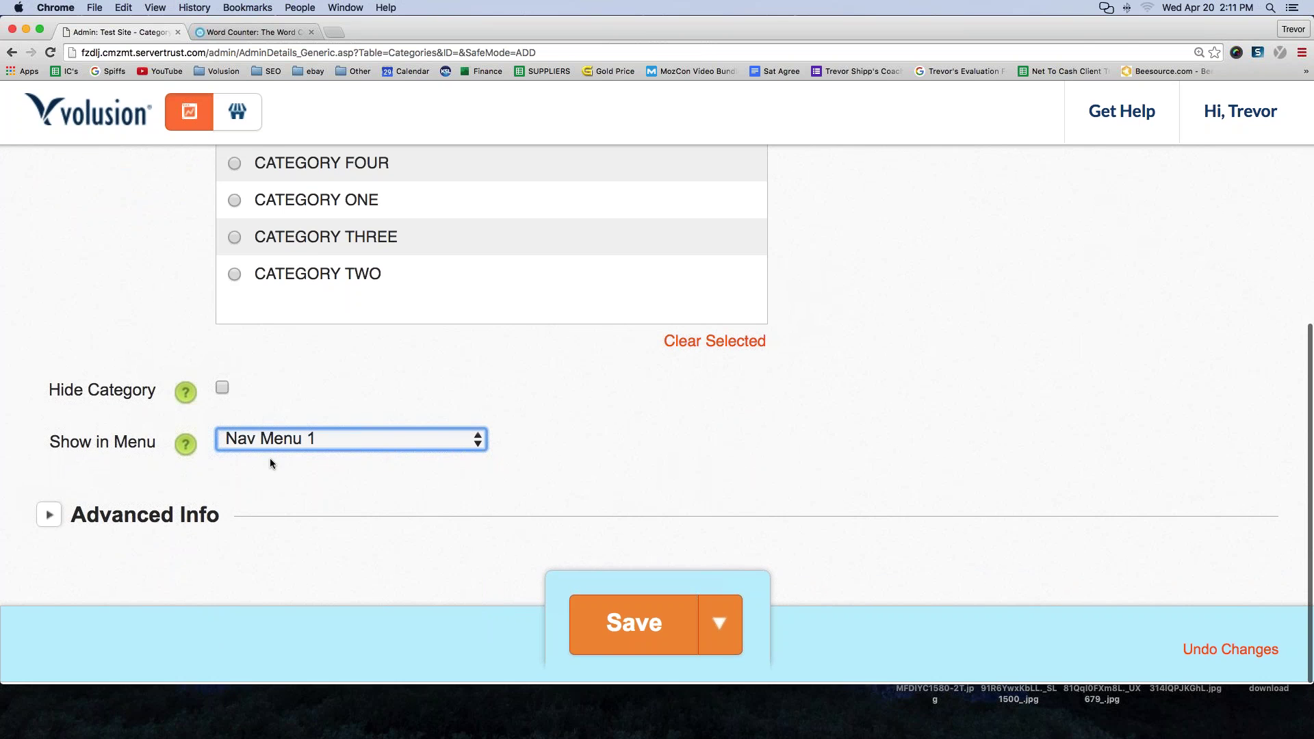
- Expand Advanced Info to reveal the category description editors
click(49, 517)
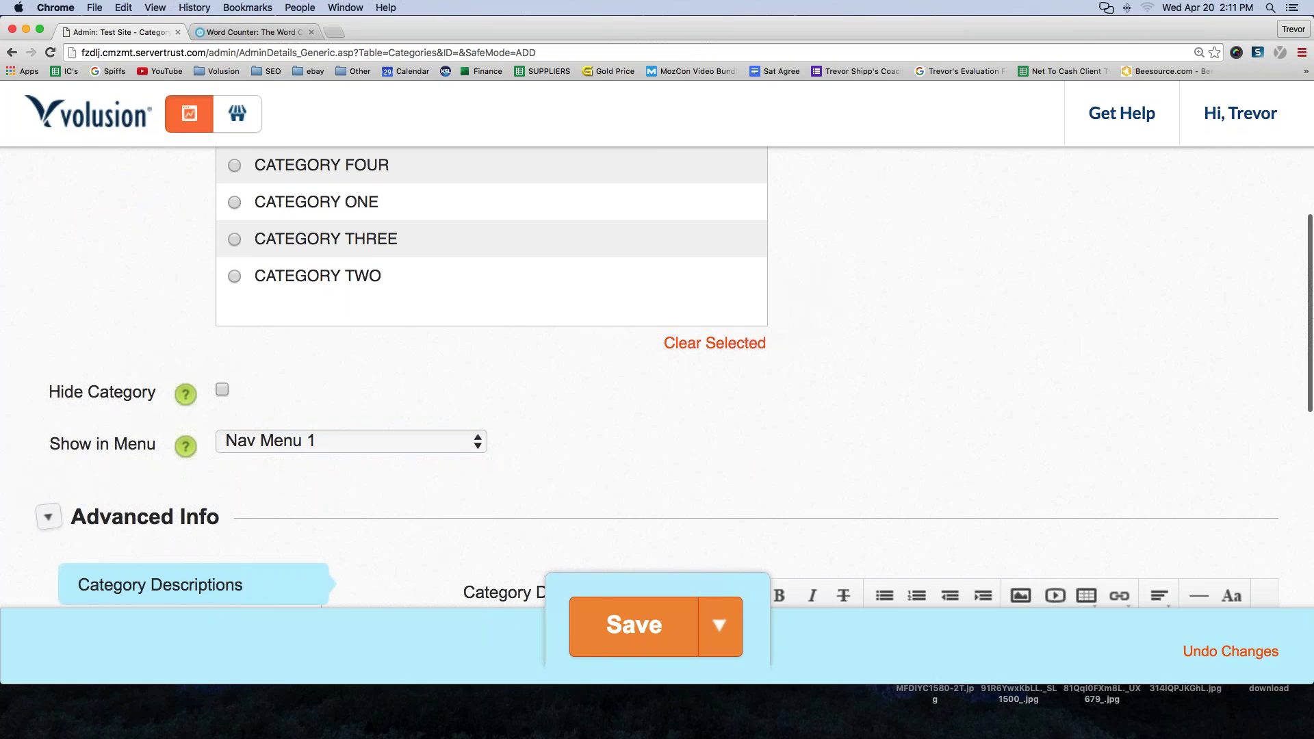
scroll(49, 517, down, 5)
scroll(192, 486, down, 1)
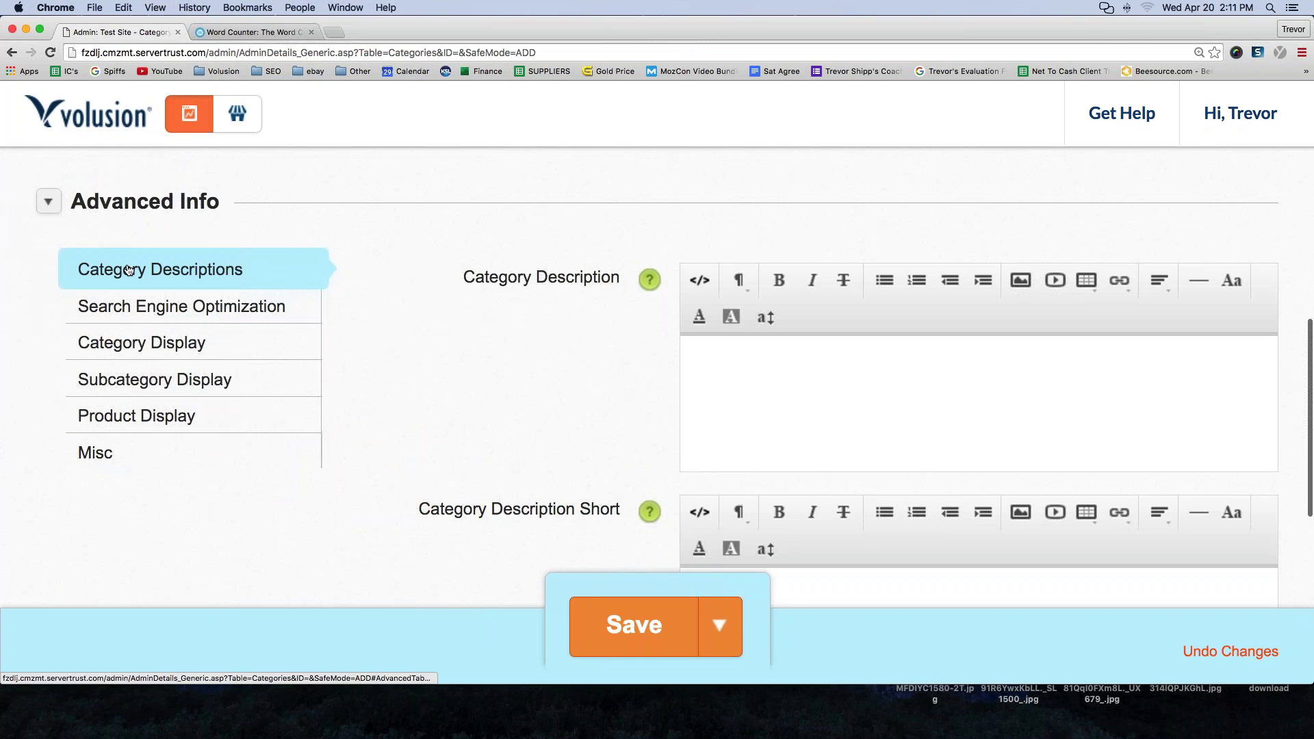
drag(464, 278, 616, 277)
- Write 'This is my return policy:' followed by repeated 'blah, blah, blah, etc...' lines
click(787, 390)
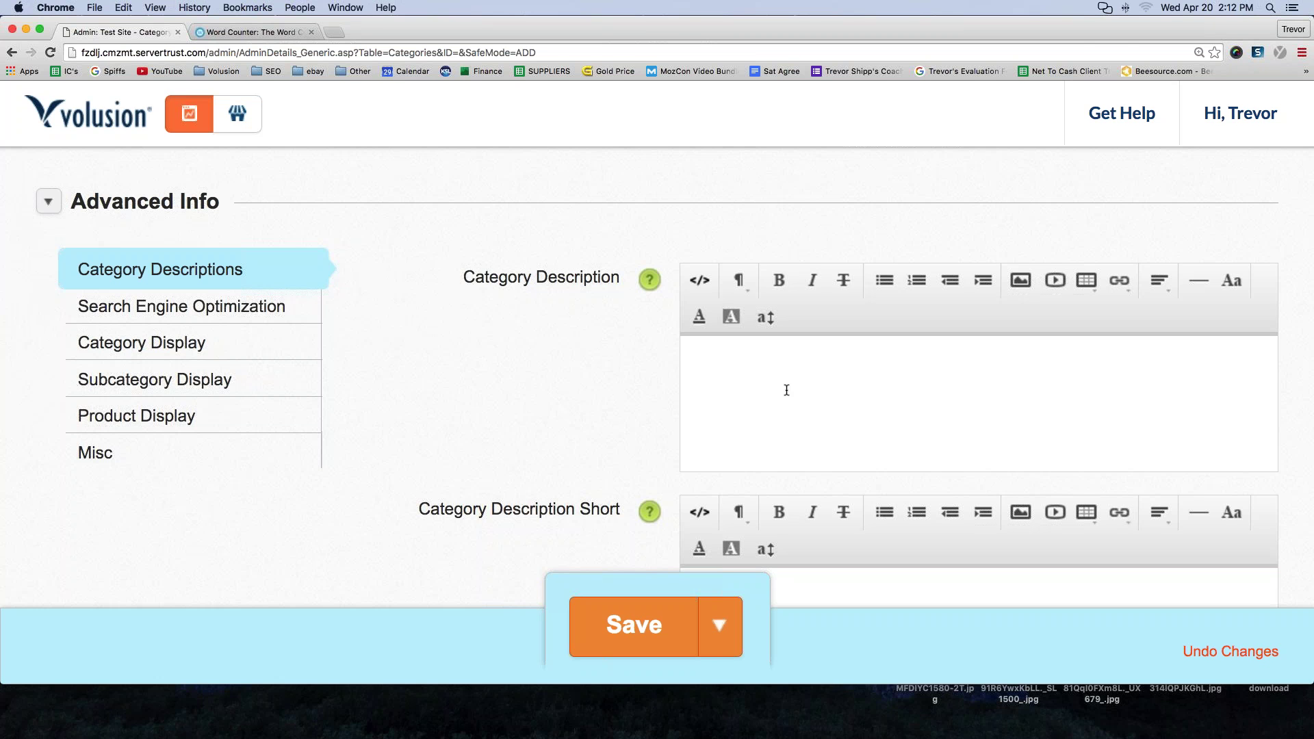
text(This is my return po)
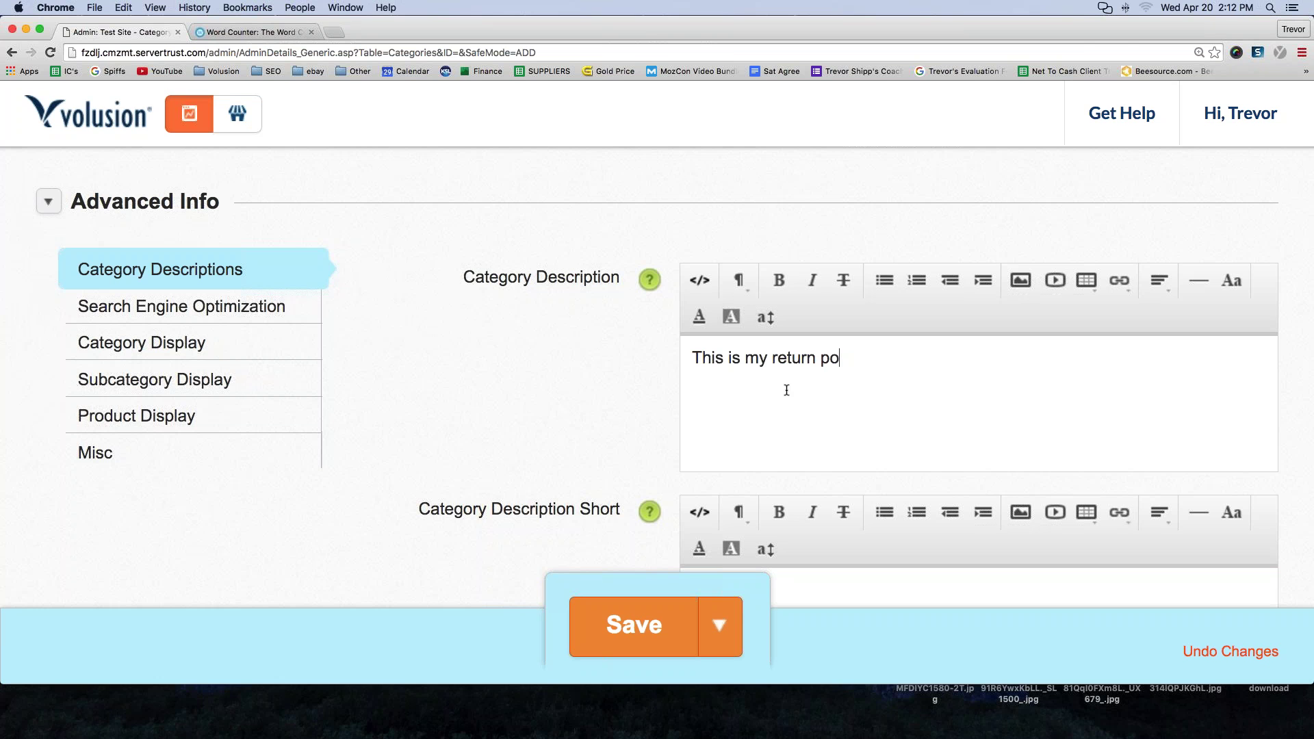
text(licy:)
key(Return)
text(blah, blah, blah, etc...)
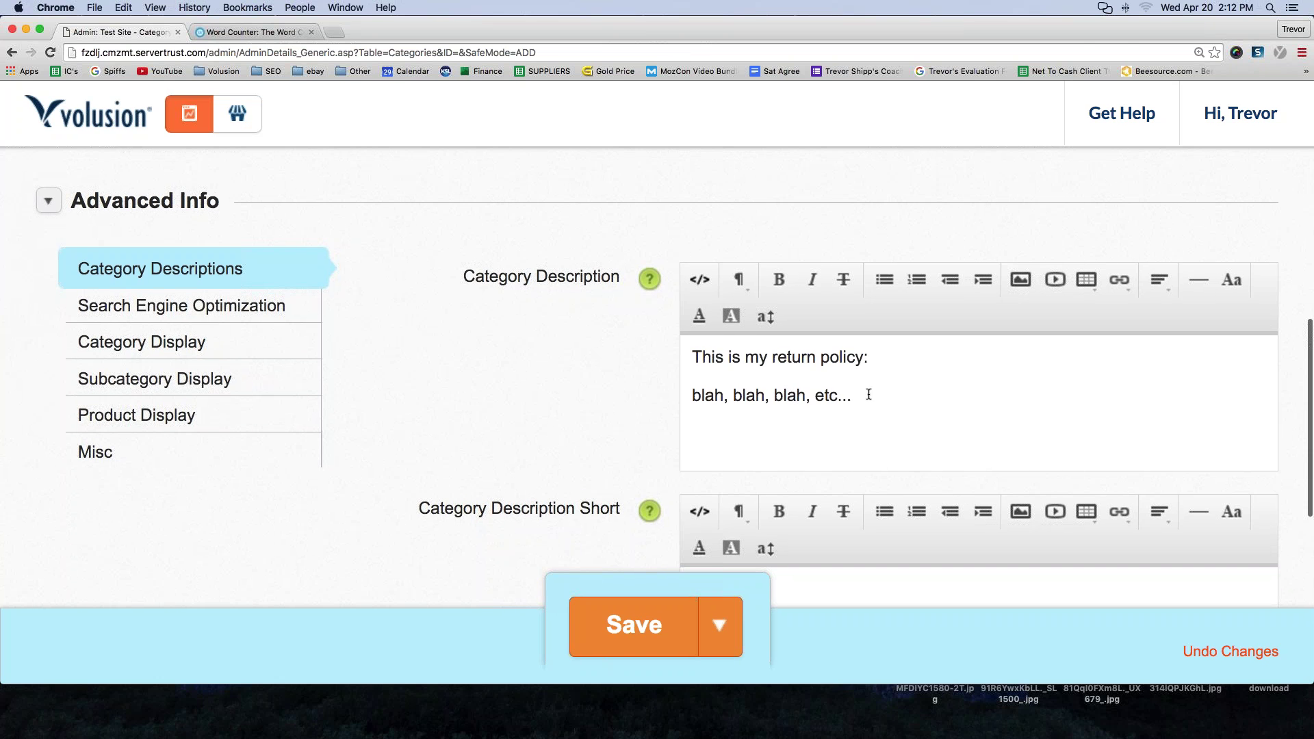
drag(868, 395, 677, 392)
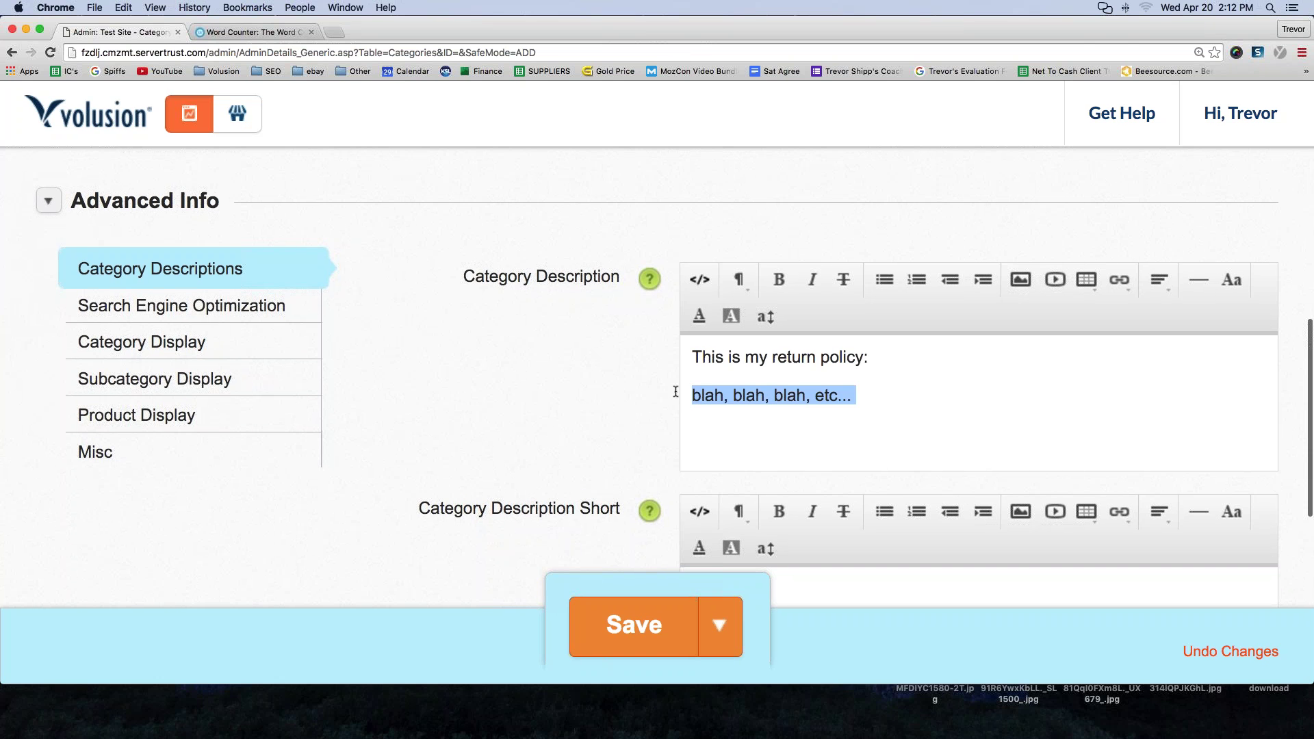
key(super+c)
click(923, 397)
key(super+v)
key(super+v)
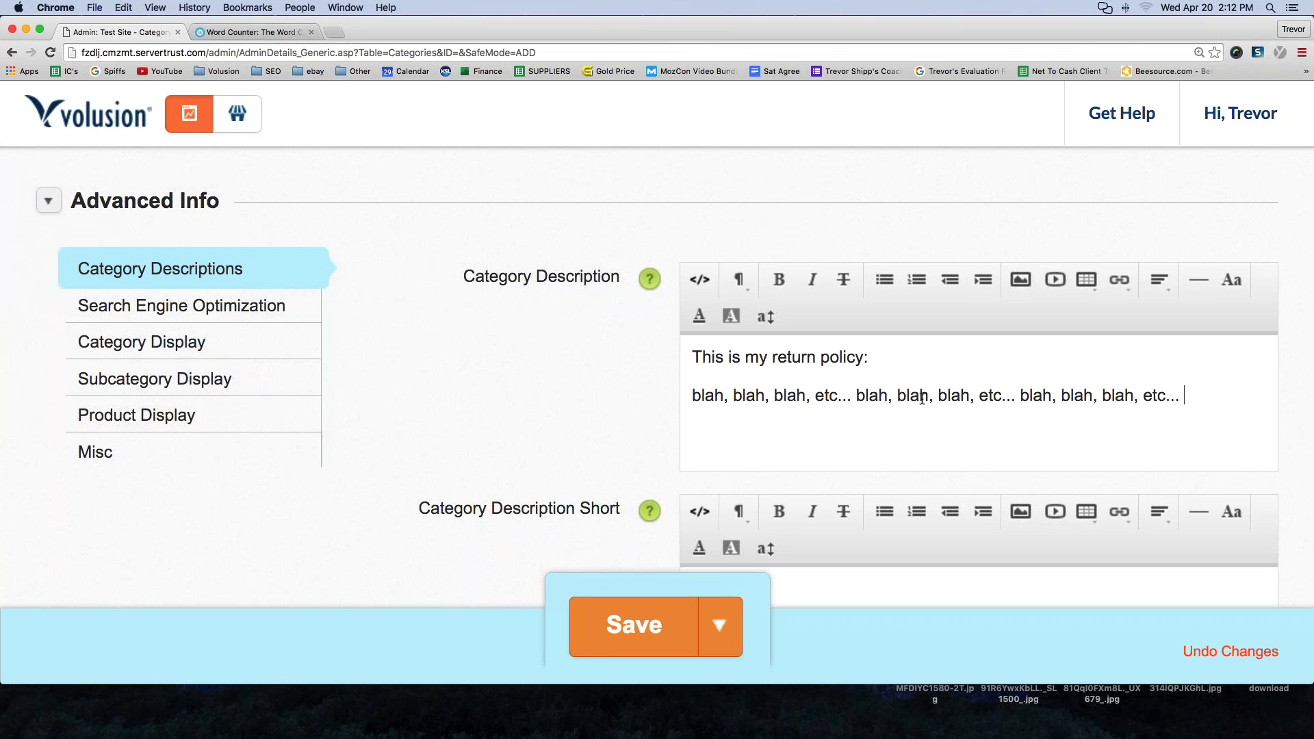
key(super+v)
key(super+v)
key(super+v)
key(super+v)
key(super+v)
key(super+v)
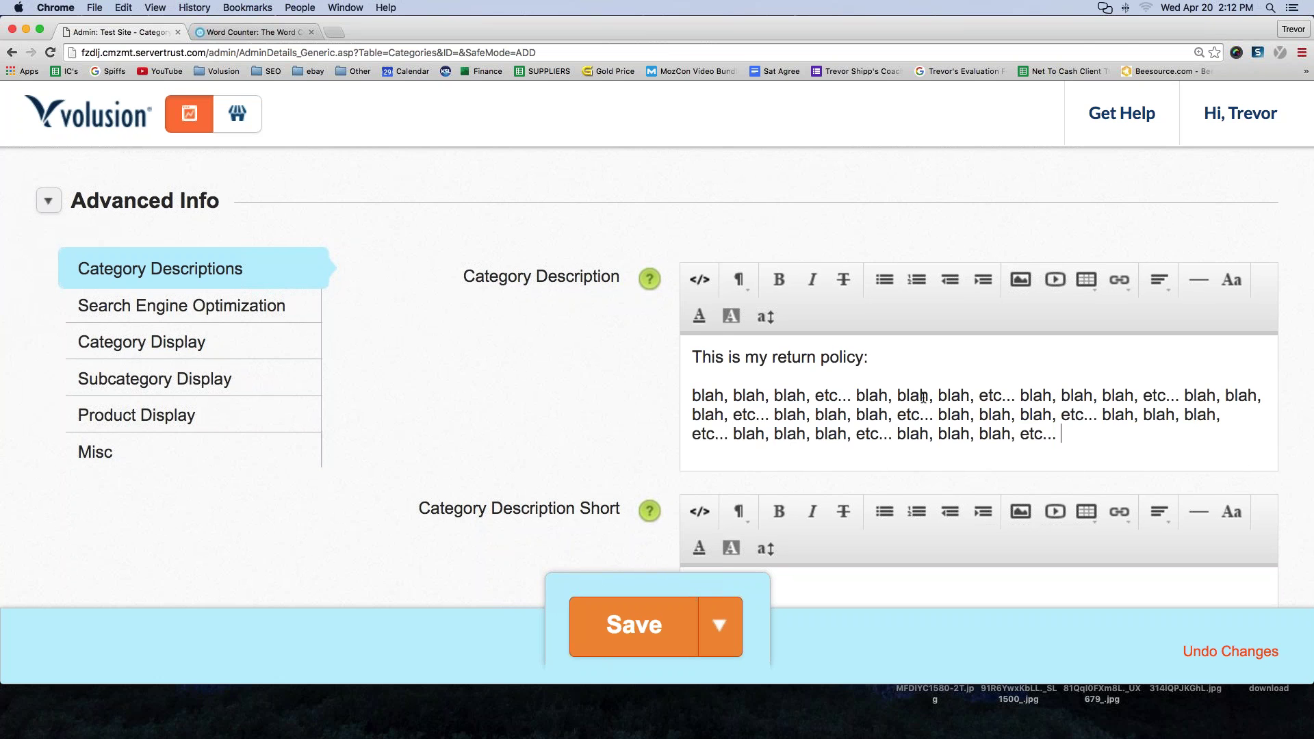
key(super+v)
- Add the closing line 'Hope that was clear! Thank you for visiting!' below the placeholder text
scroll(881, 395, down, 1)
scroll(881, 395, down, 1)
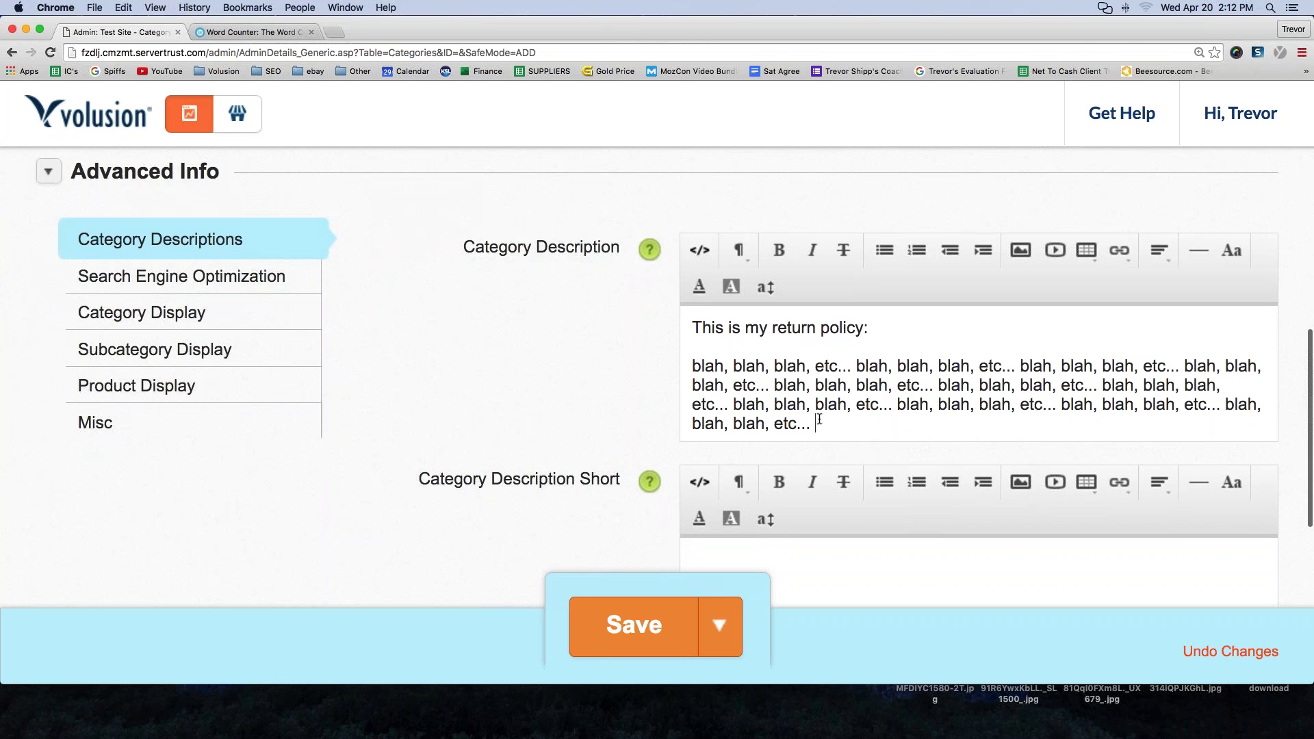
drag(811, 424, 687, 356)
click(765, 366)
click(825, 417)
key(Return)
key(Return)
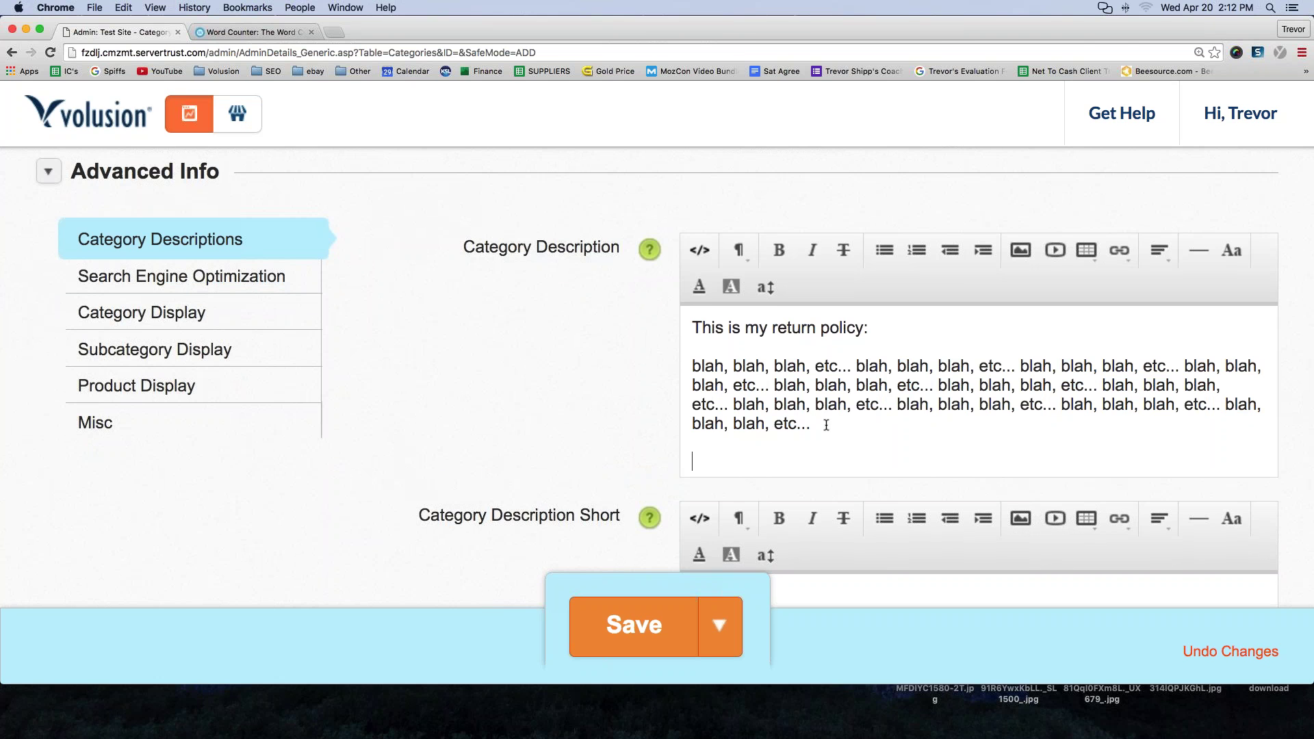
text(Hope ht)
key(BackSpace)
key(BackSpace)
text(that was)
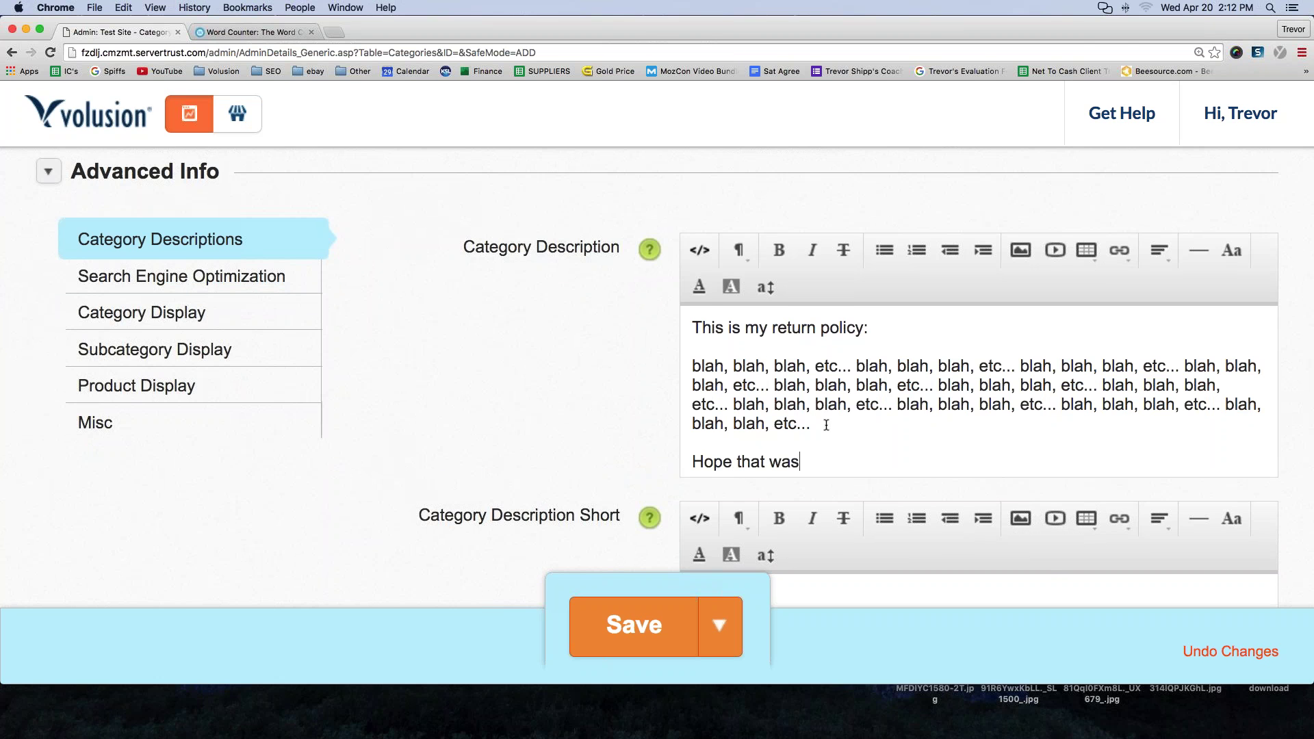
text( clear! Thank you fo)
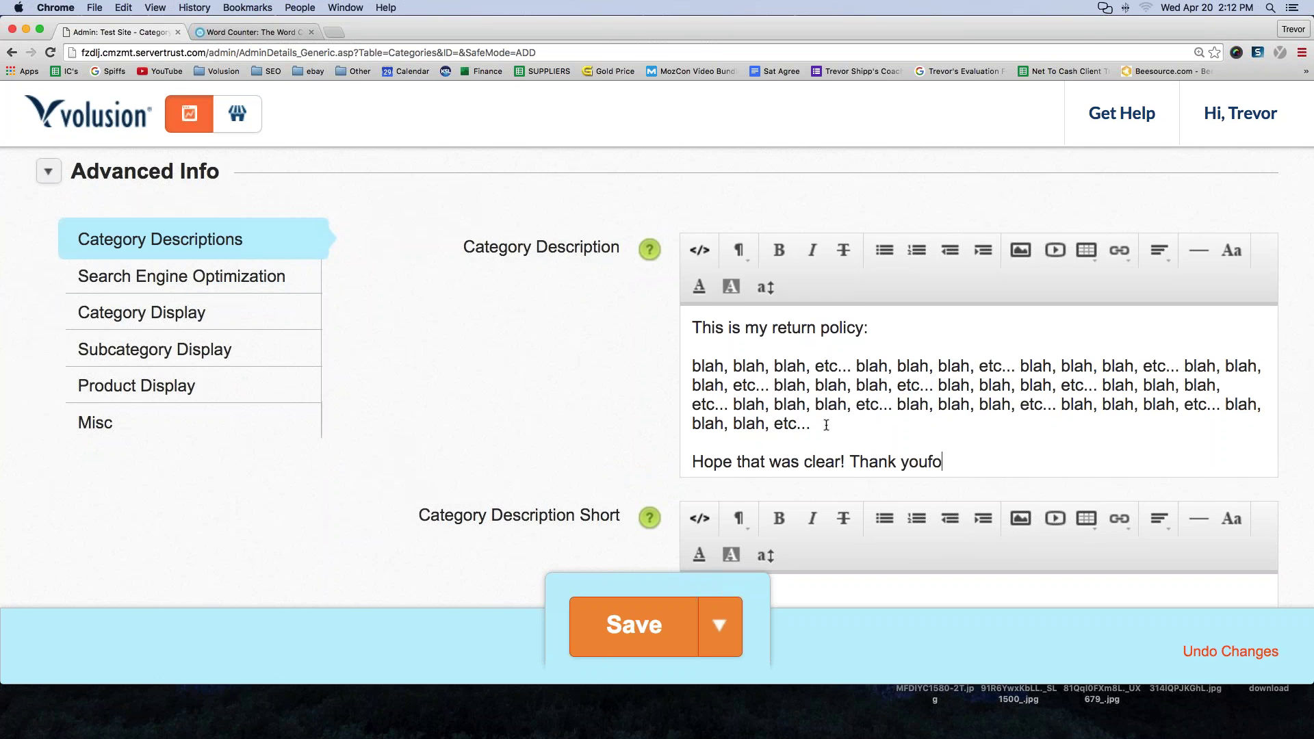
key(BackSpace)
key(BackSpace)
text(for visiting!)
- Review the finished description and save the Return Policy category
key(shift+super+Left)
shift+click(684, 320)
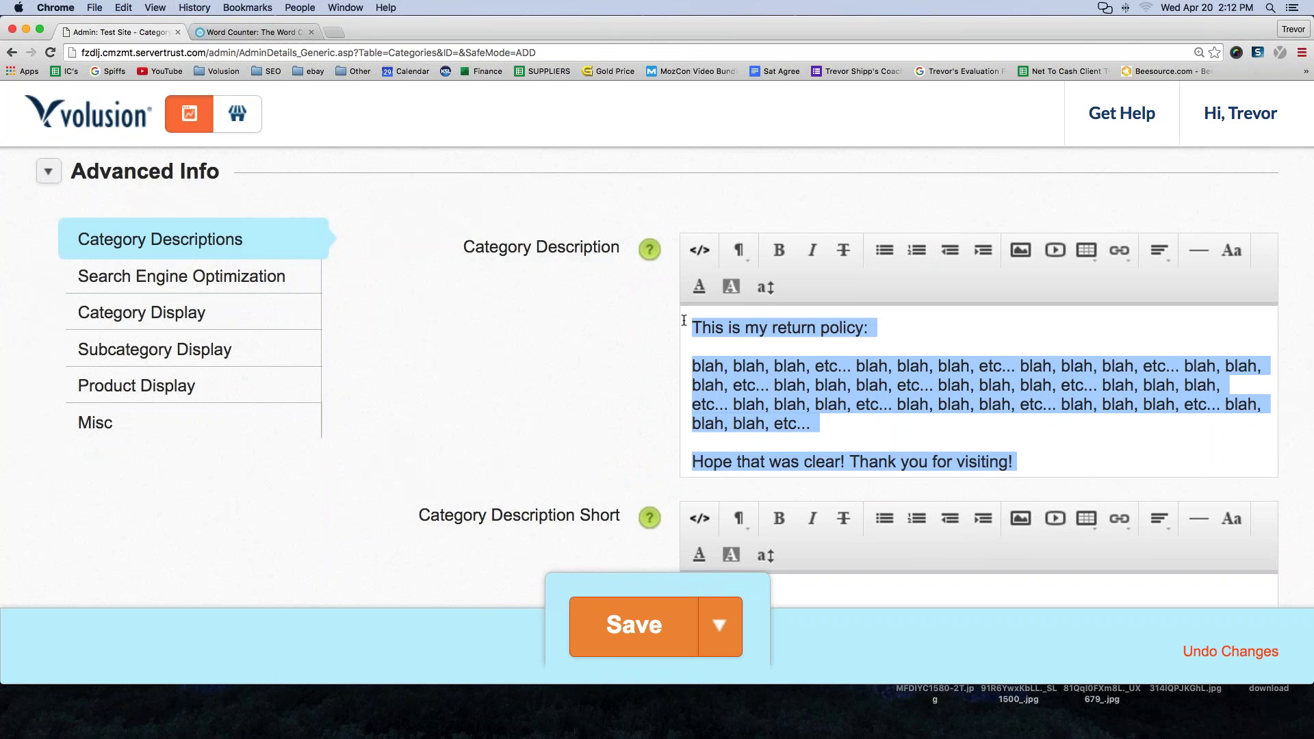
drag(477, 248, 620, 251)
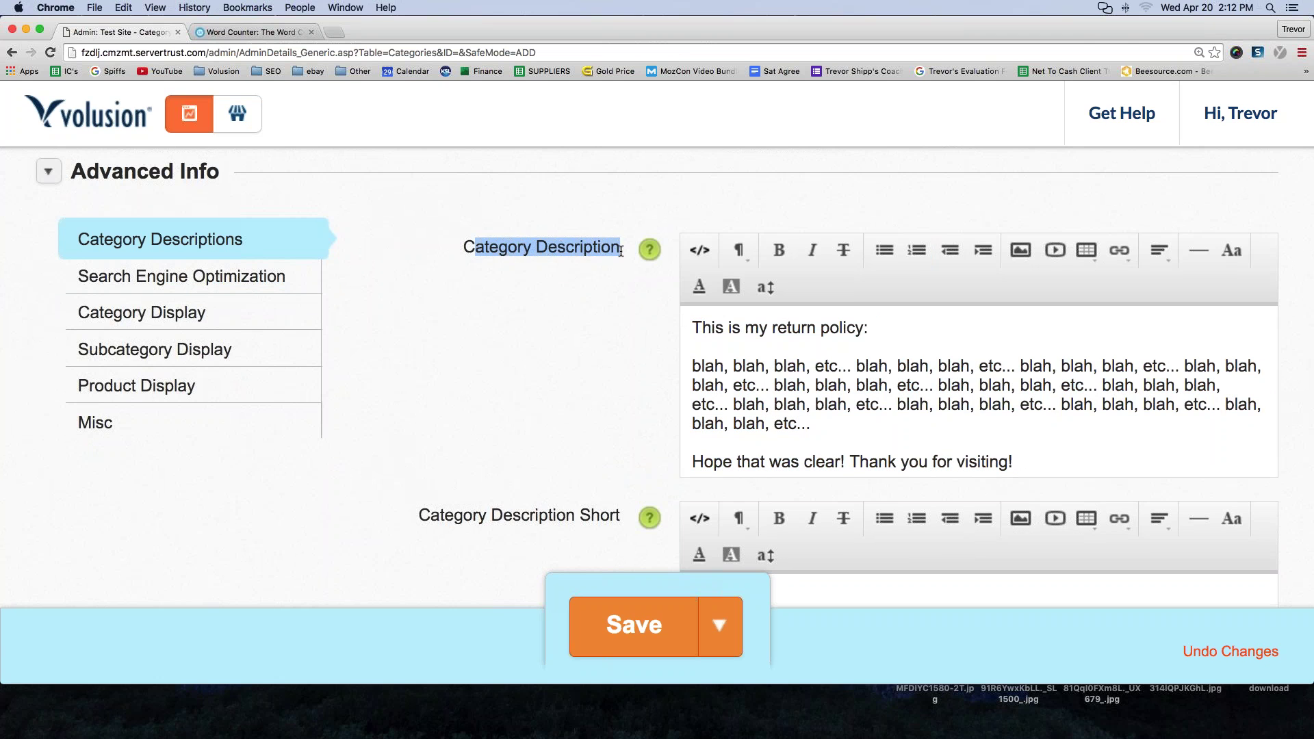
scroll(423, 453, up, 3)
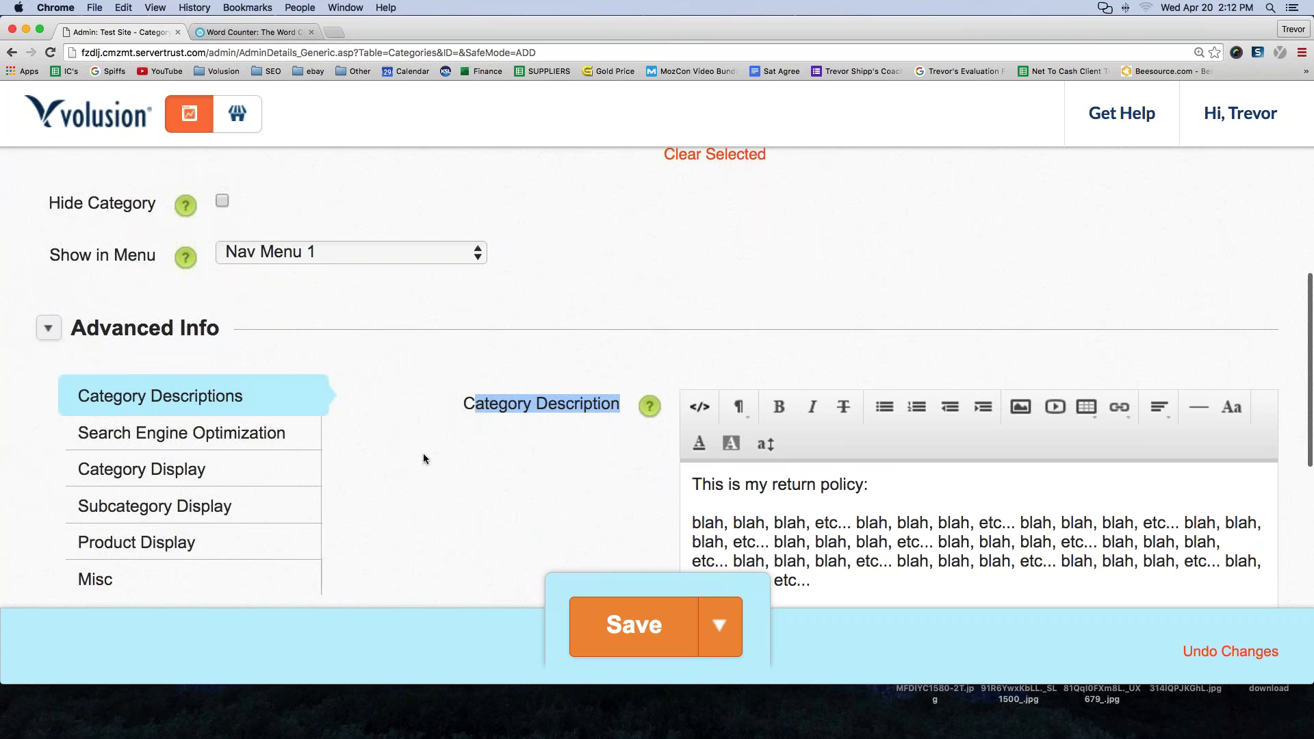
click(621, 628)
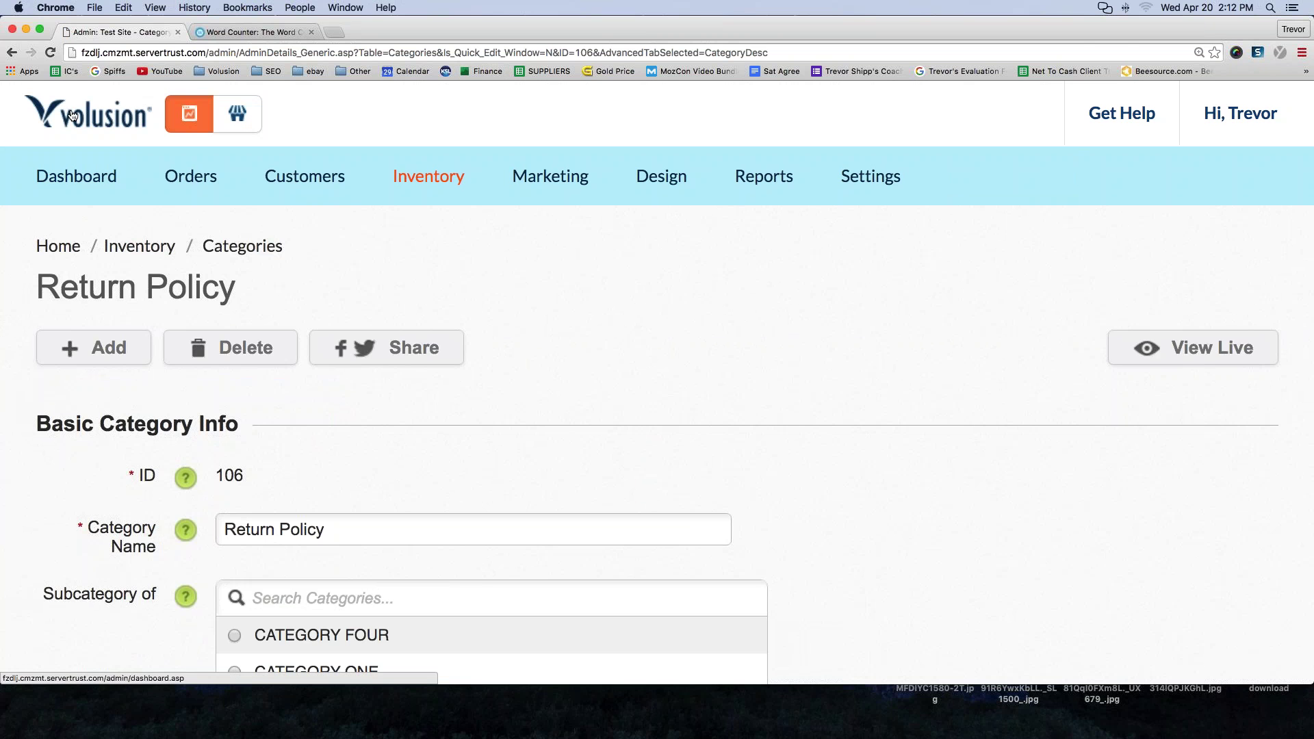
- View the live Return Policy page, then open its admin settings via Edit > This Category
click(236, 123)
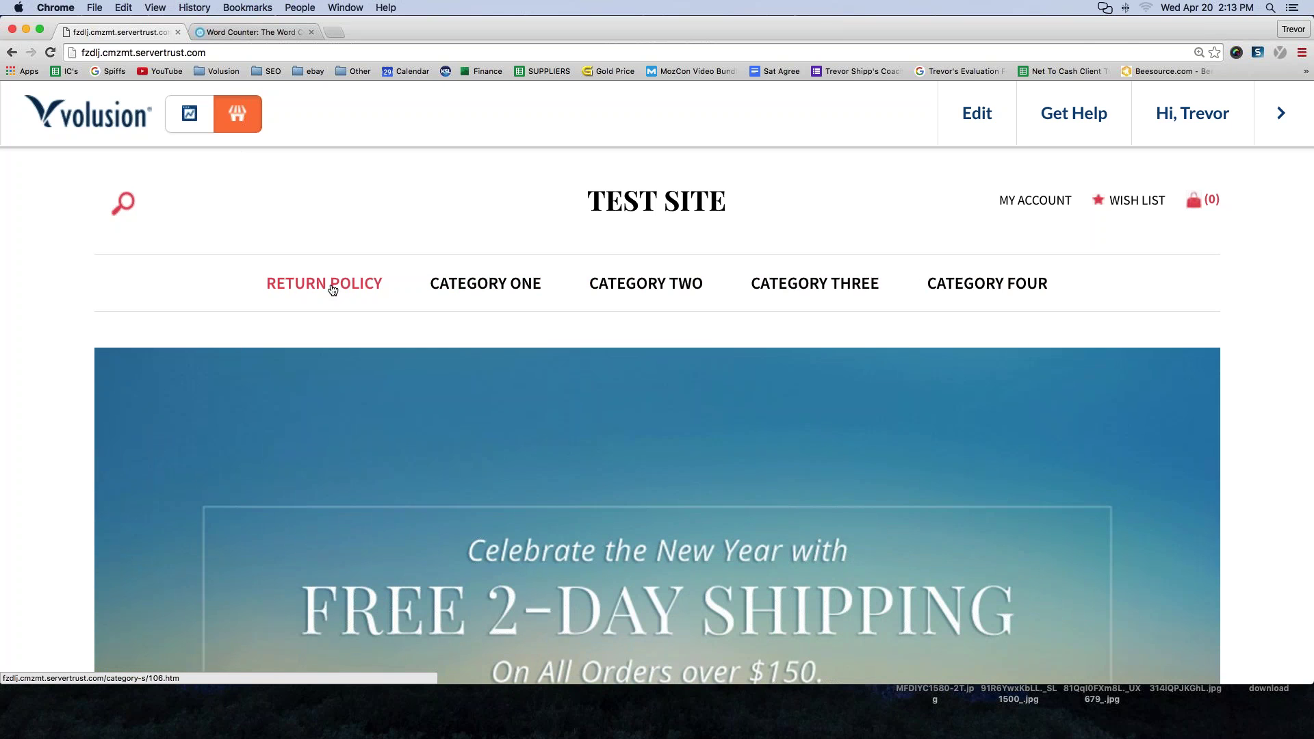
click(976, 113)
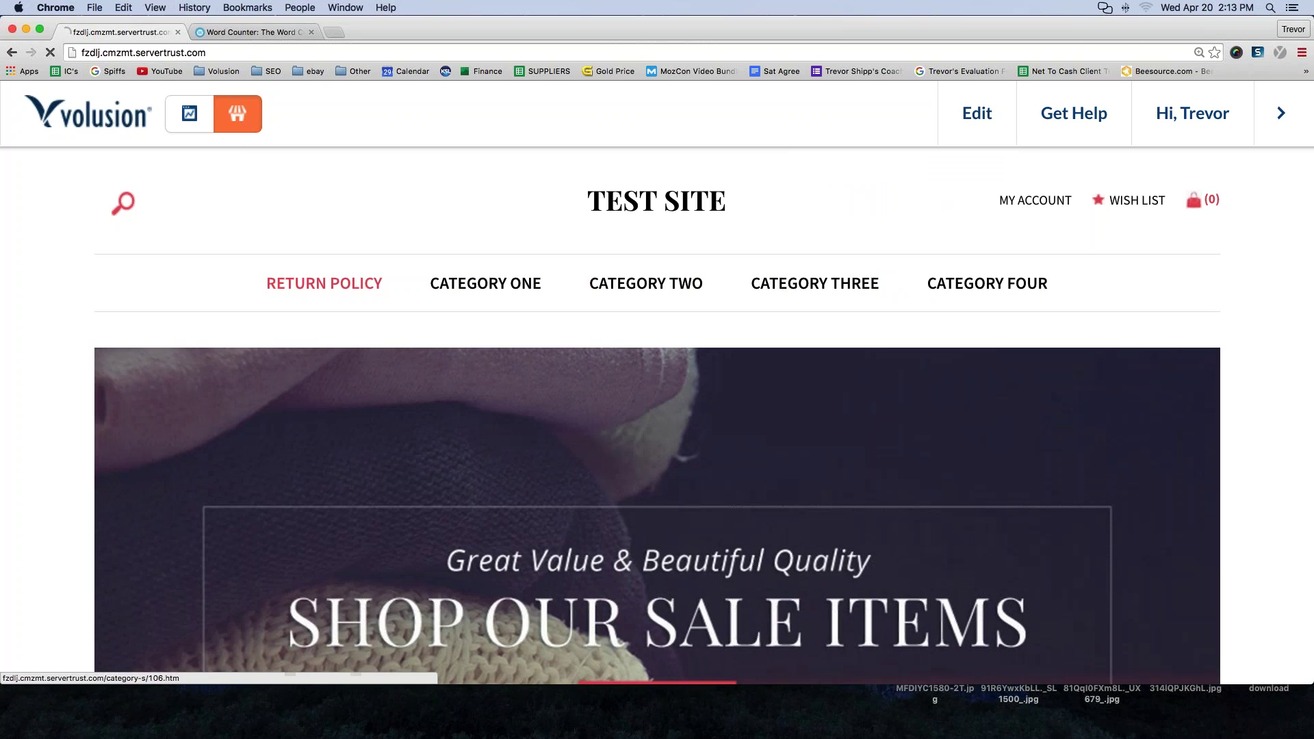
click(324, 283)
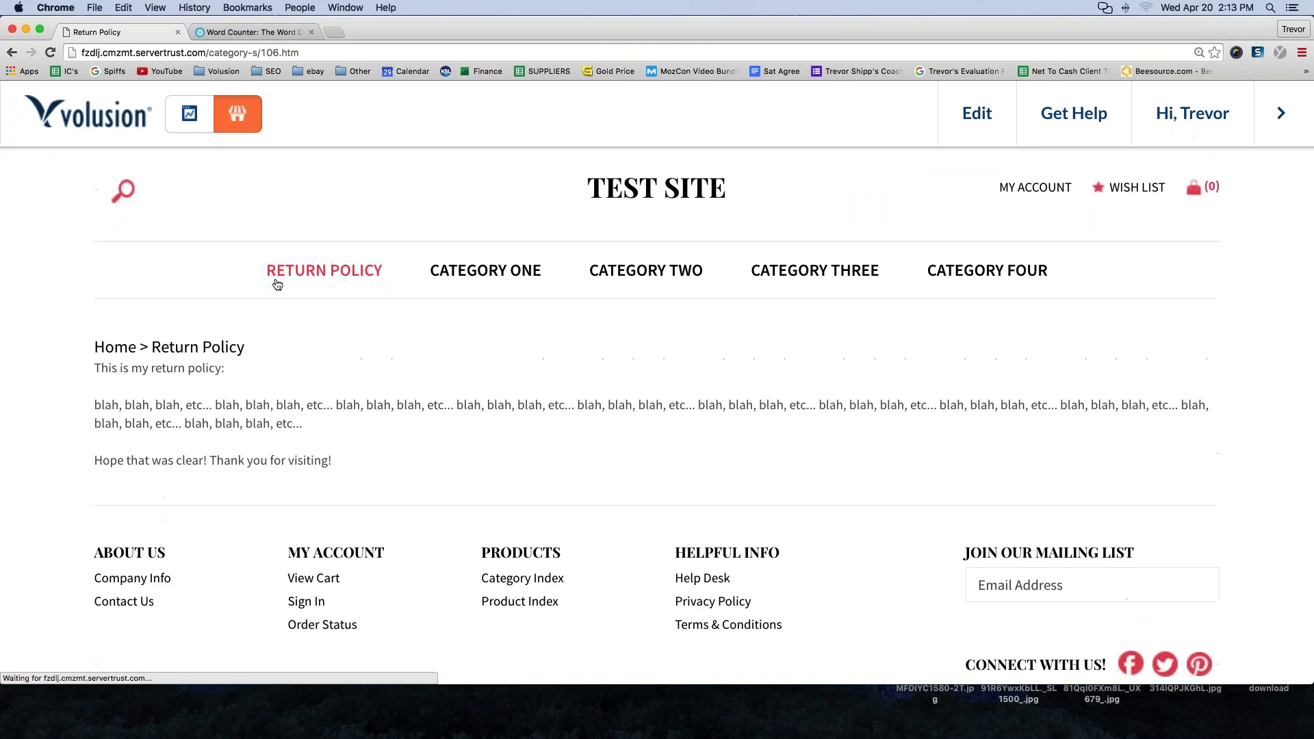
drag(344, 477, 92, 381)
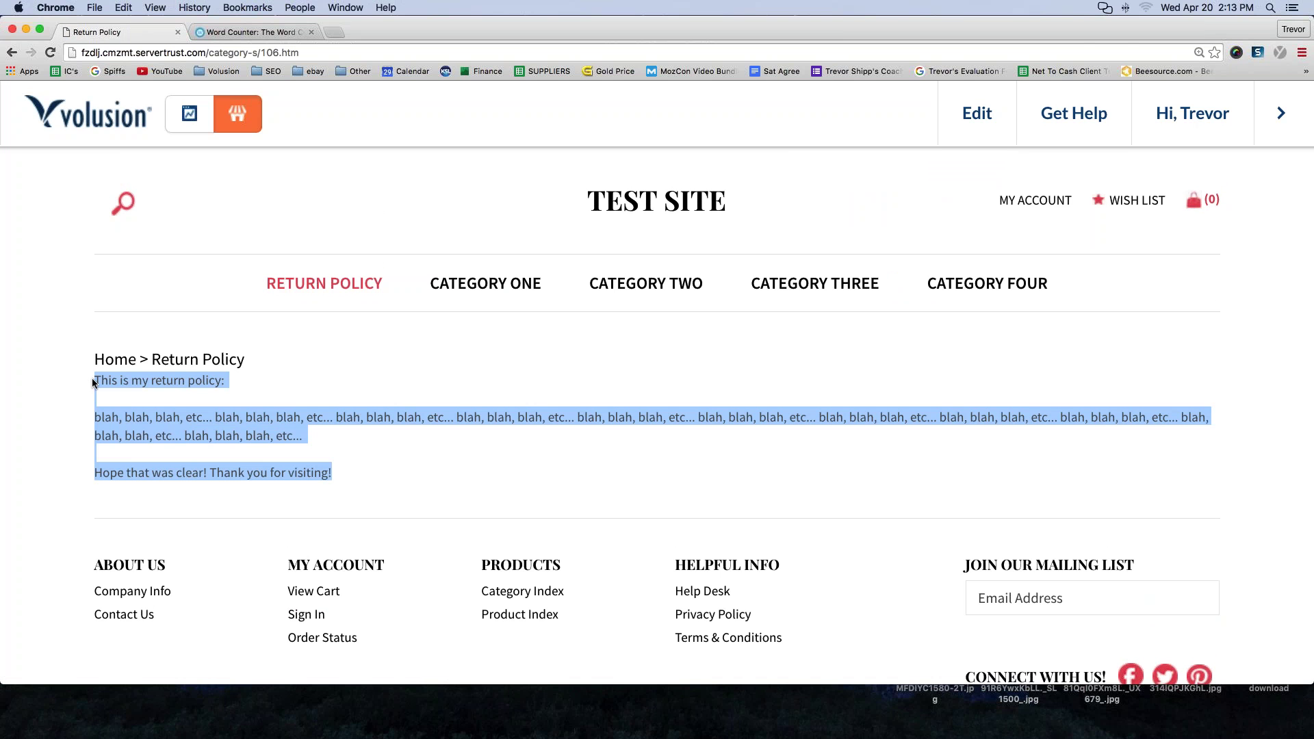
click(964, 115)
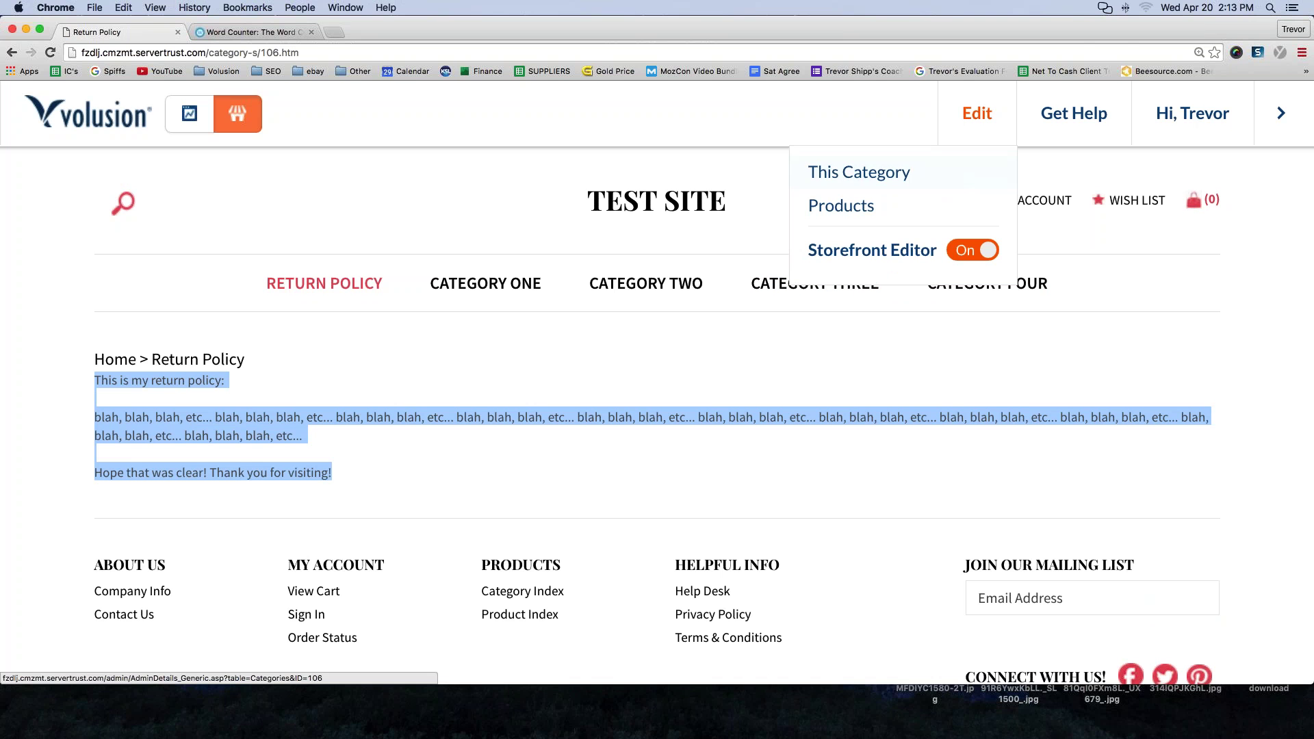
click(838, 179)
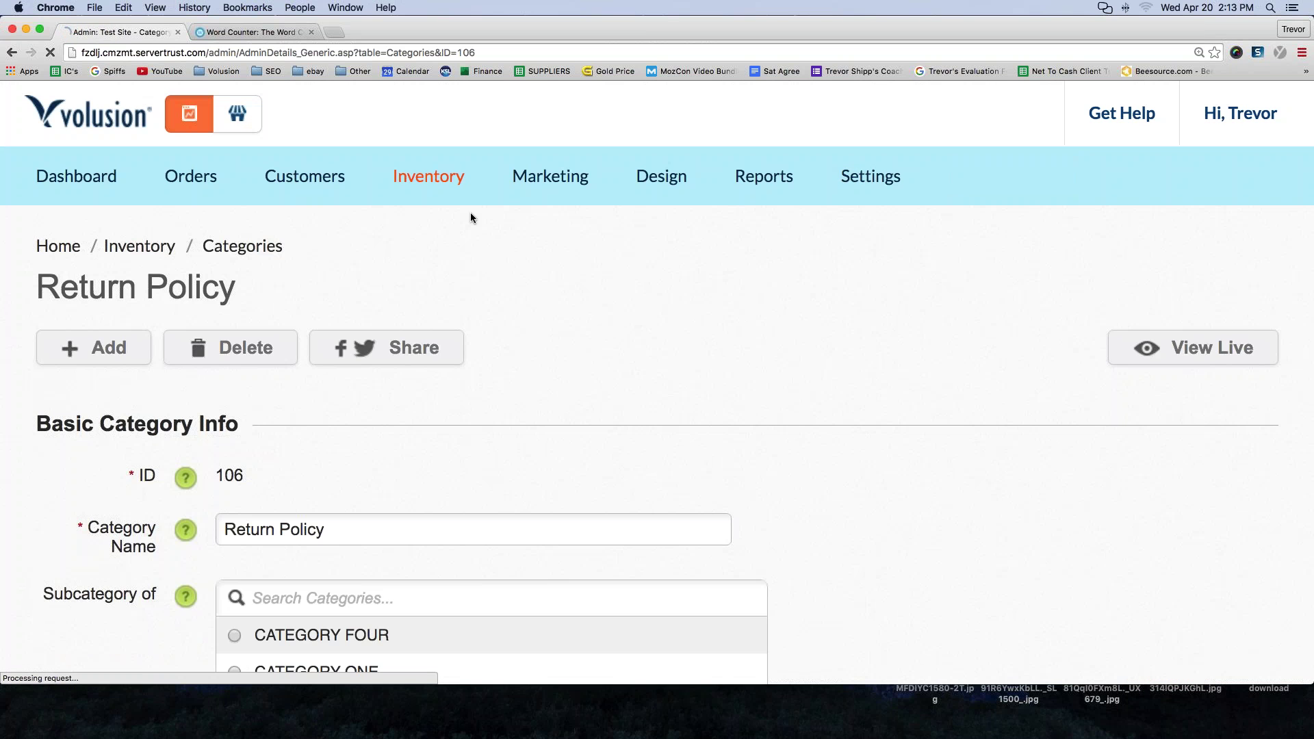
- Change Show in Menu from Nav Menu 1 to Select and save Return Policy
scroll(470, 215, down, 6)
scroll(471, 216, down, 1)
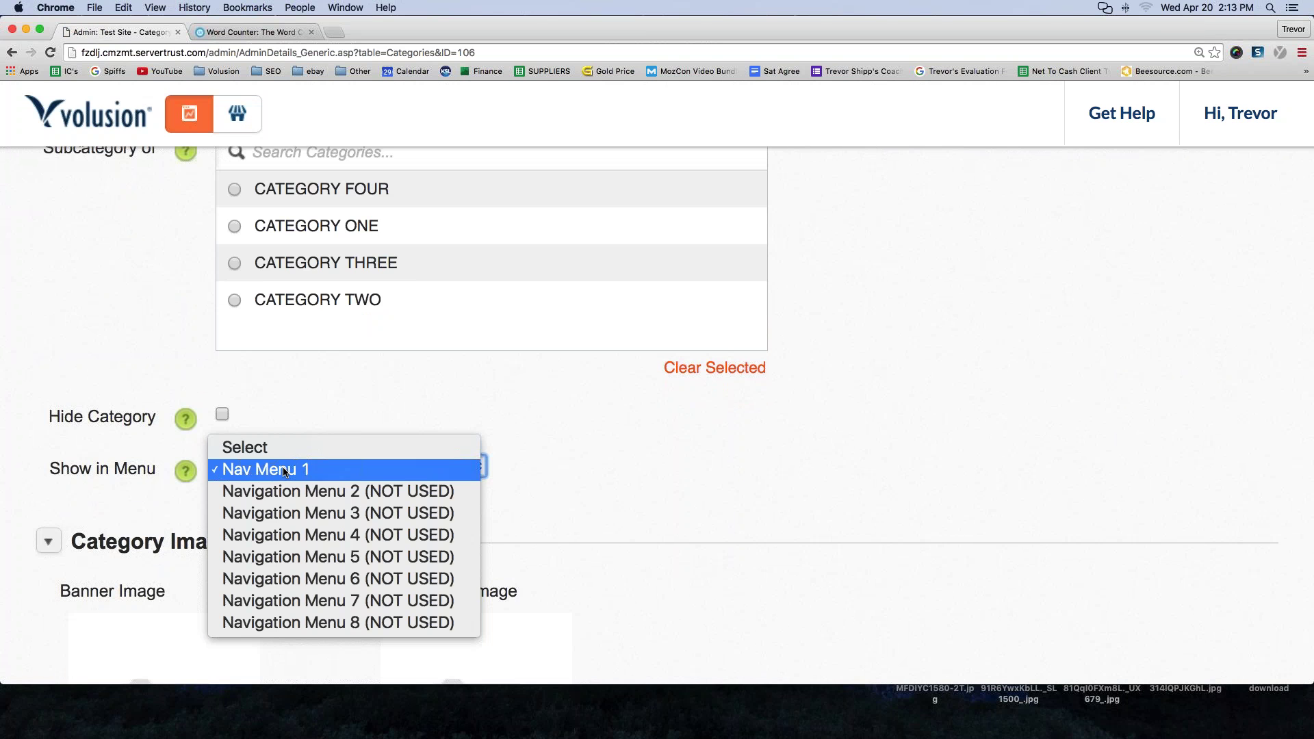
key(Escape)
key(Up)
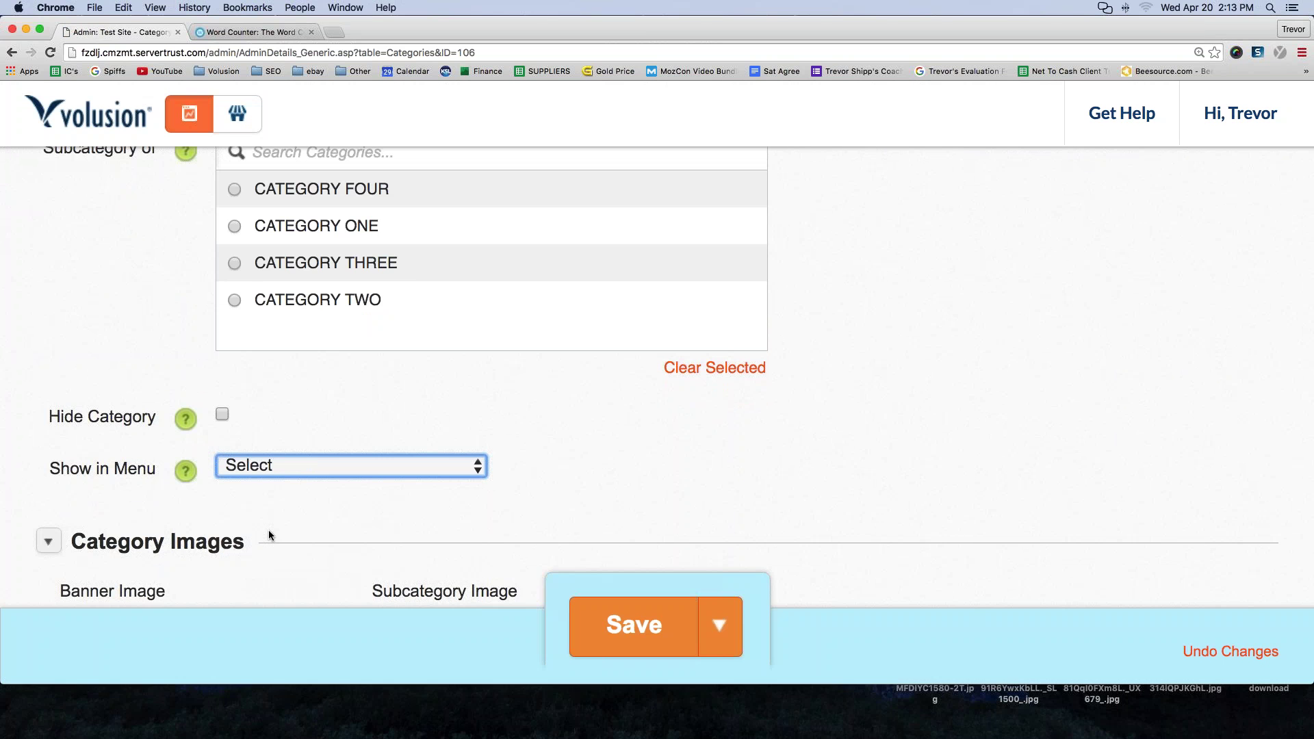
click(645, 641)
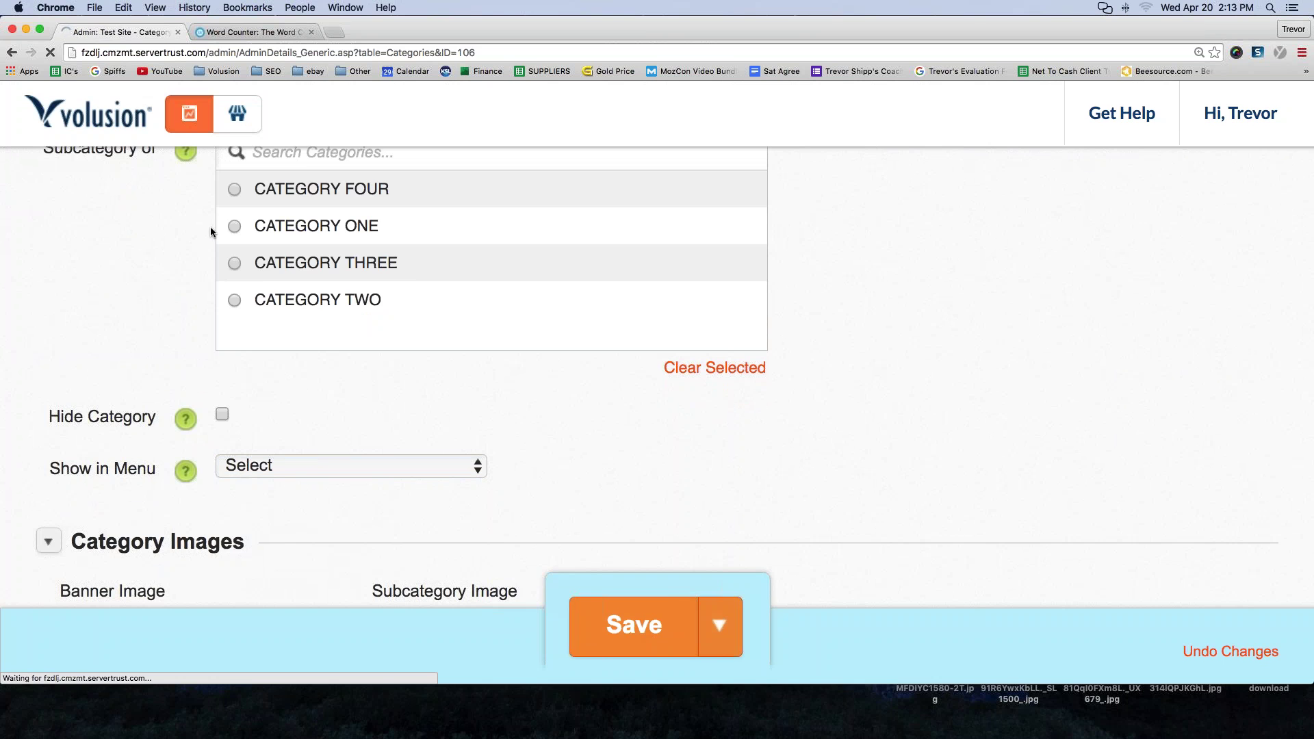
- Confirm the storefront navigation shows only CATEGORY ONE to FOUR, then return to the dashboard
click(236, 115)
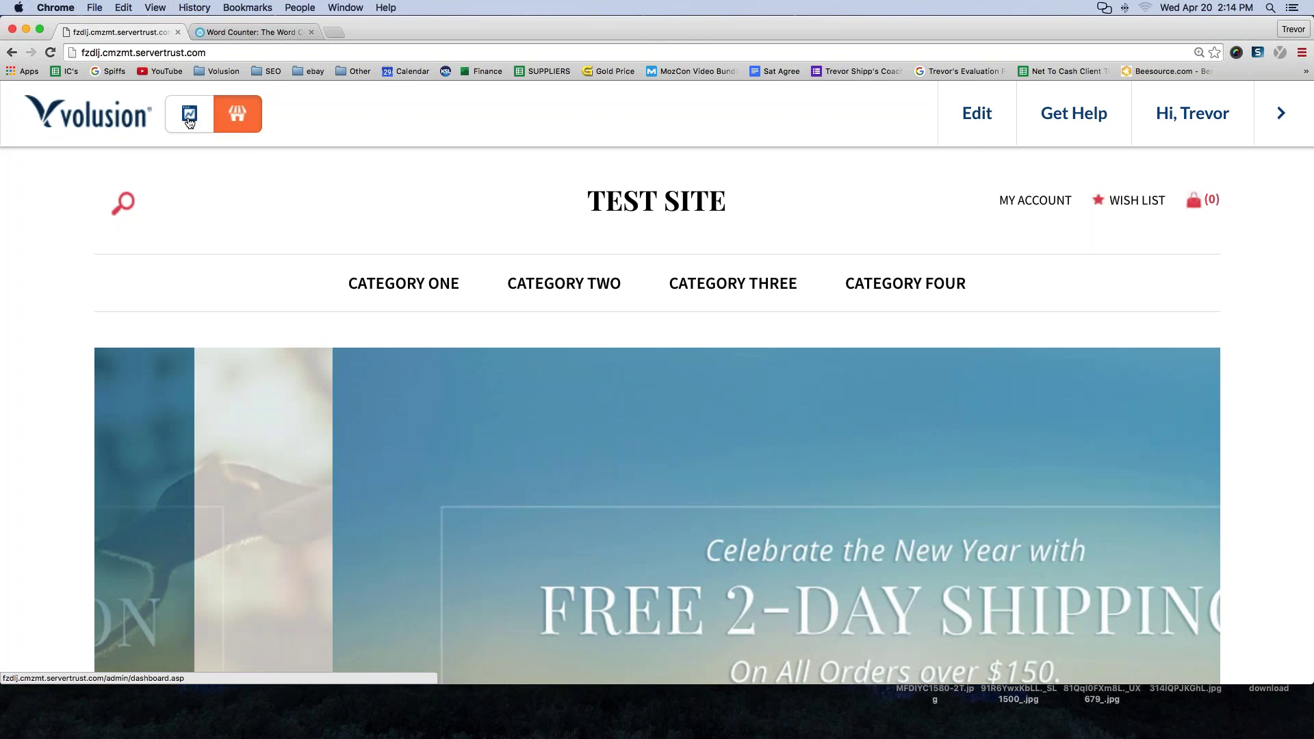
click(190, 121)
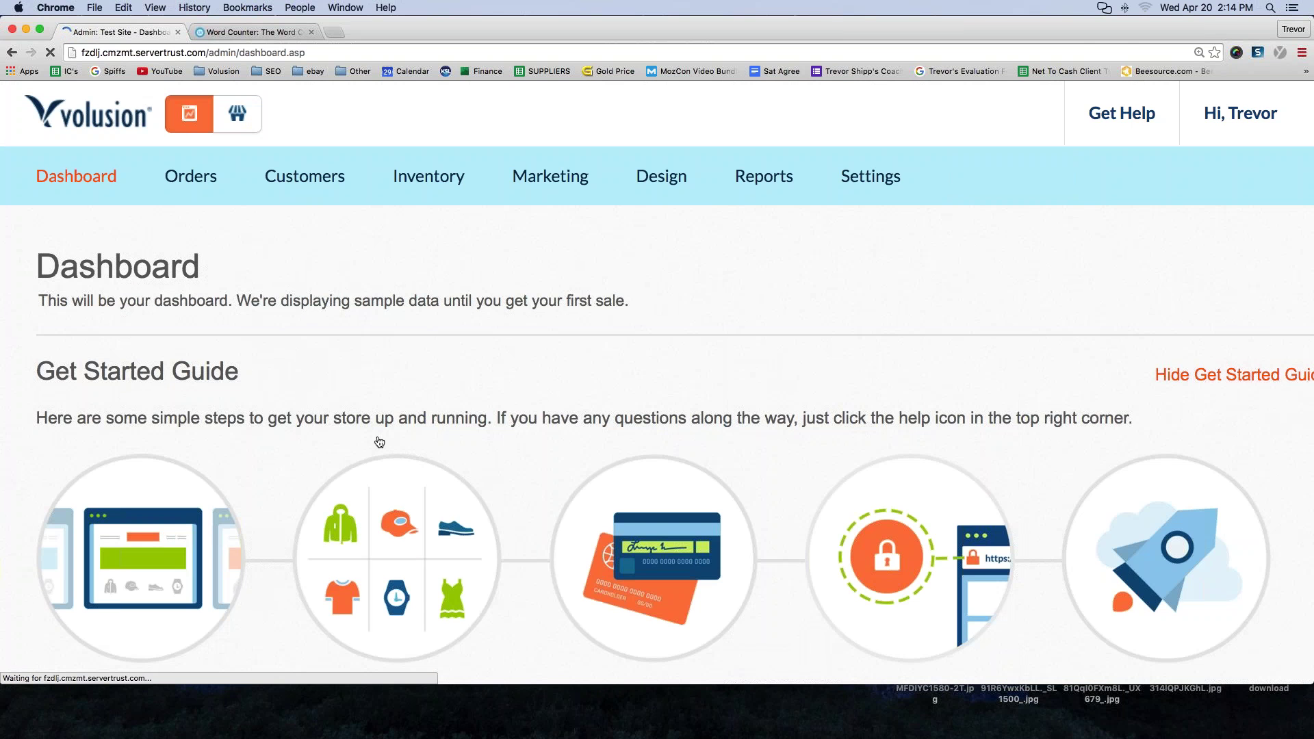
- Open Inventory > Categories, toggle Nav Menu 1, and use View List to find Return Policy (ID 106)
mouse_move(414, 180)
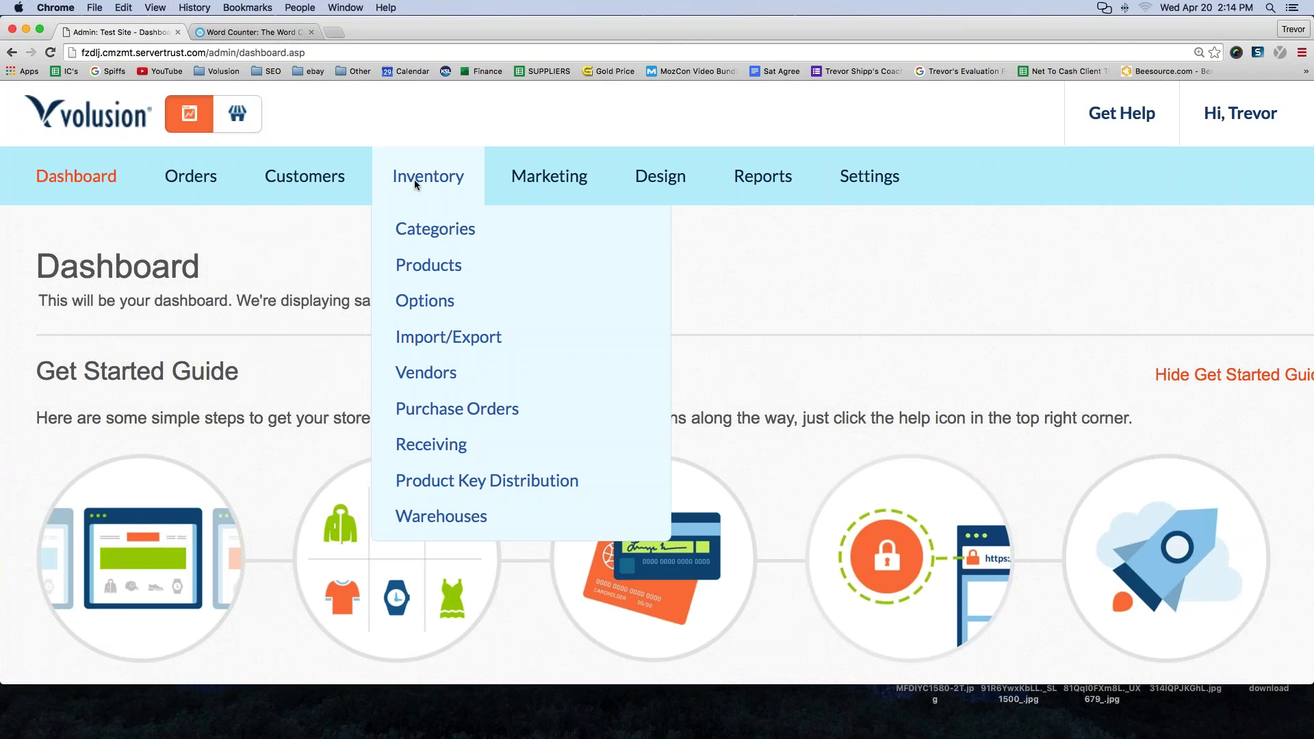
click(444, 231)
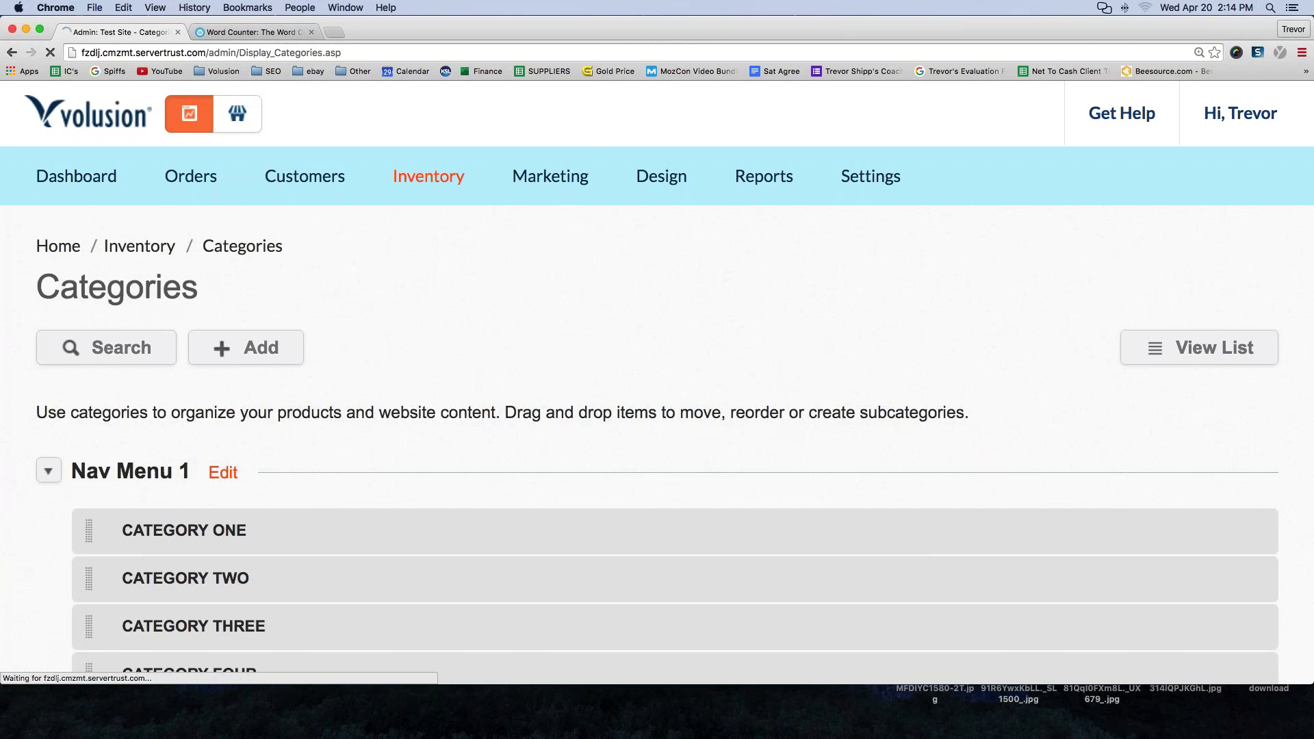
scroll(440, 246, down, 3)
drag(72, 362, 194, 361)
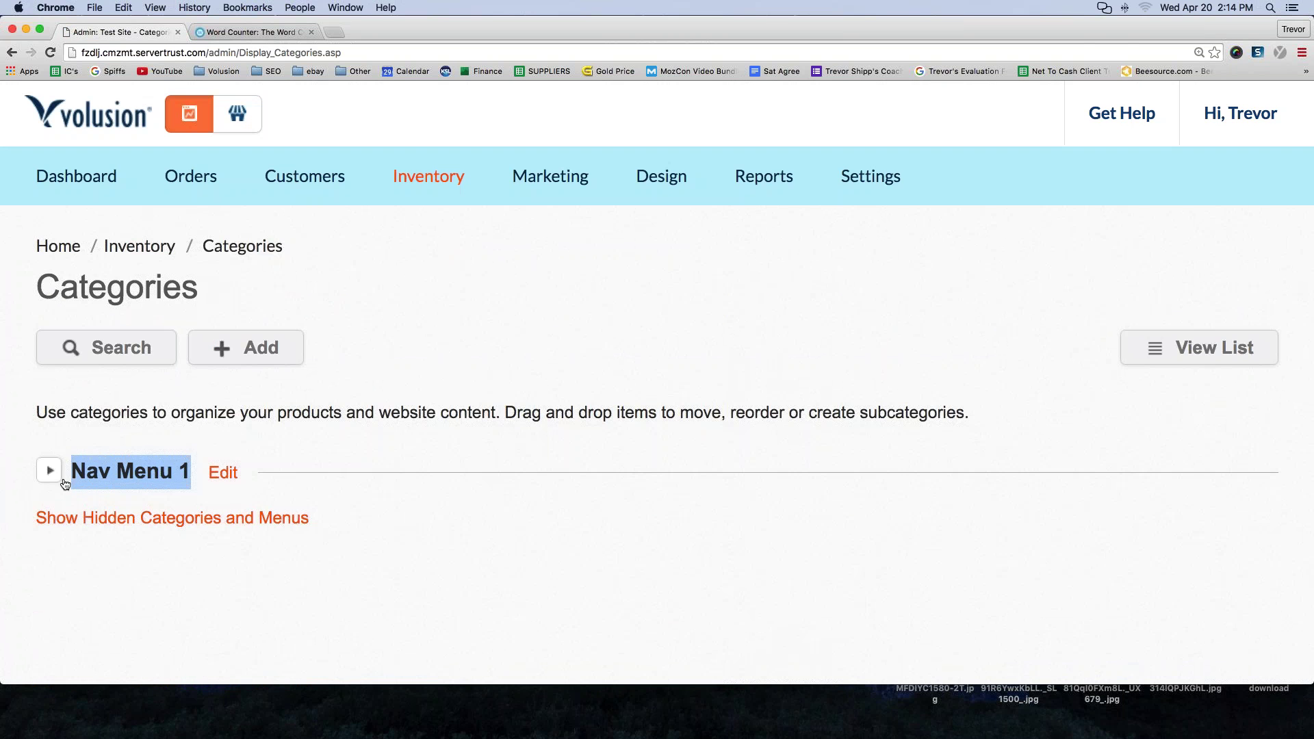
click(48, 471)
scroll(48, 471, down, 2)
scroll(1190, 313, up, 2)
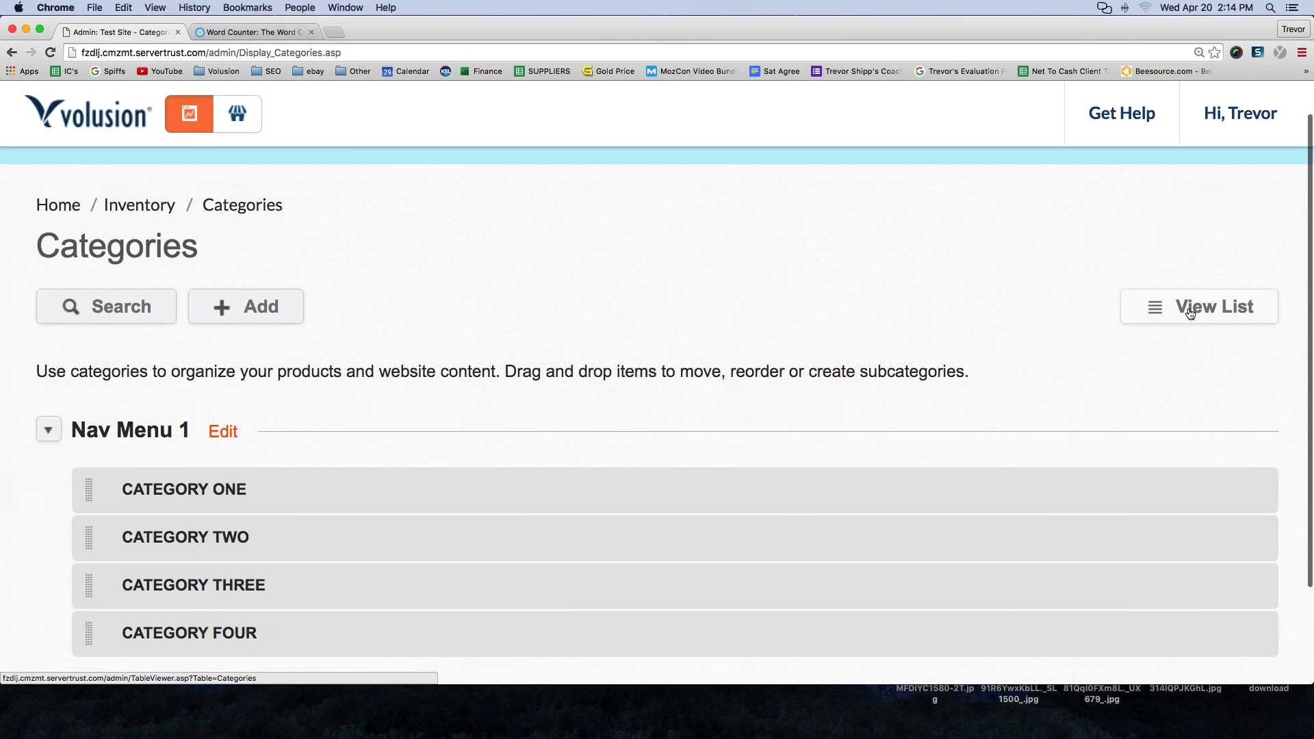
click(1190, 313)
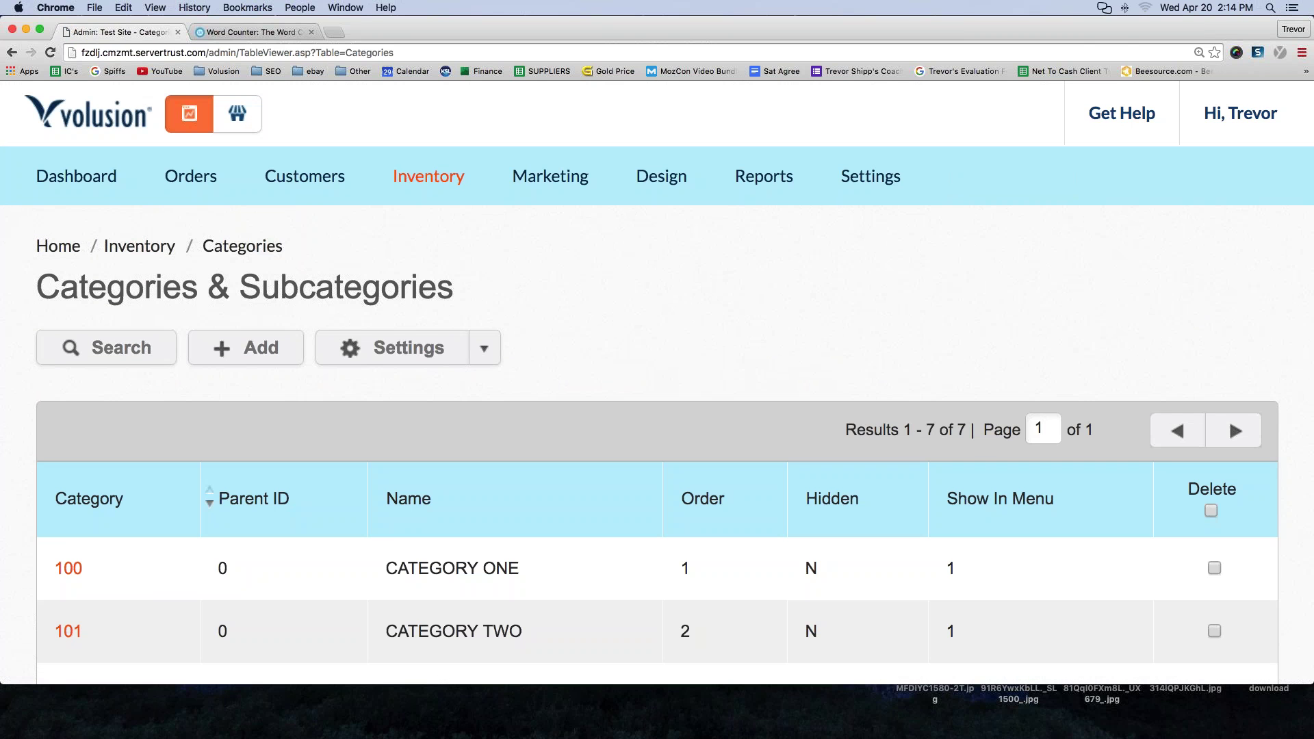
scroll(322, 573, down, 8)
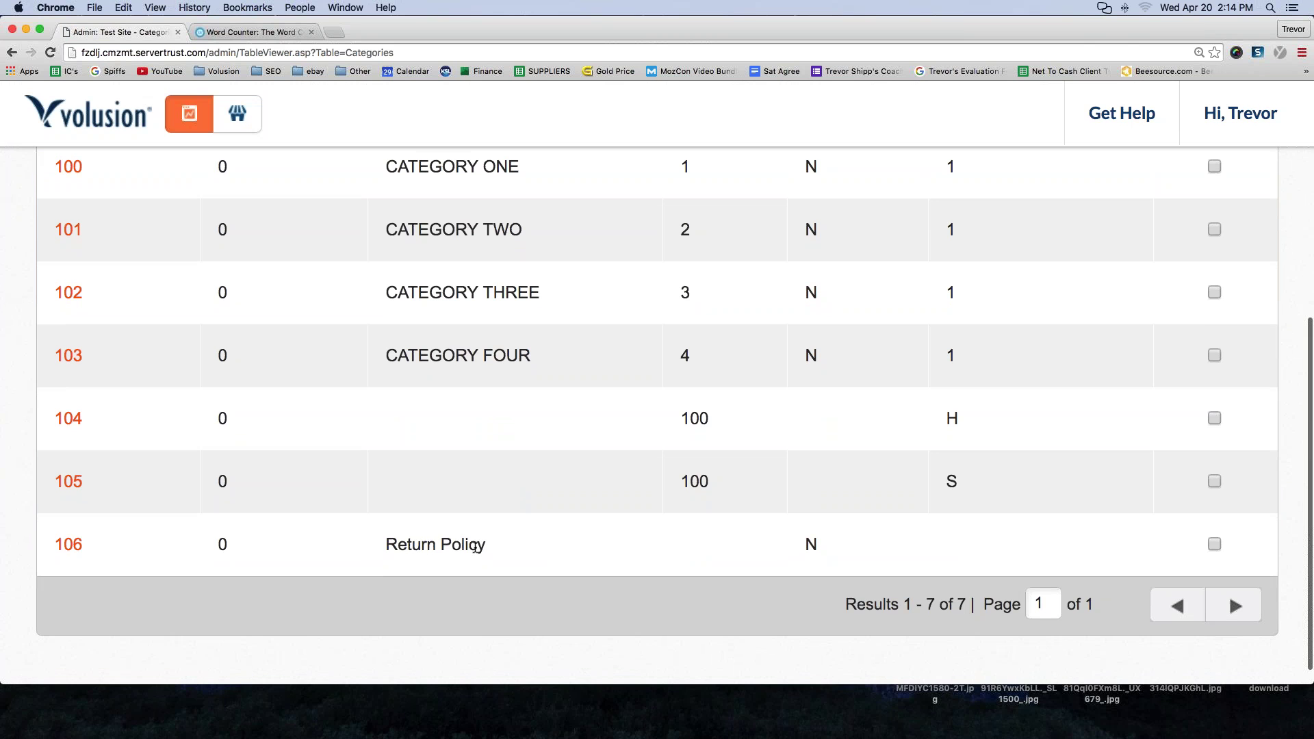
mouse_move(477, 547)
mouse_down()
mouse_move(384, 545)
mouse_move(486, 545)
mouse_up()
click(385, 546)
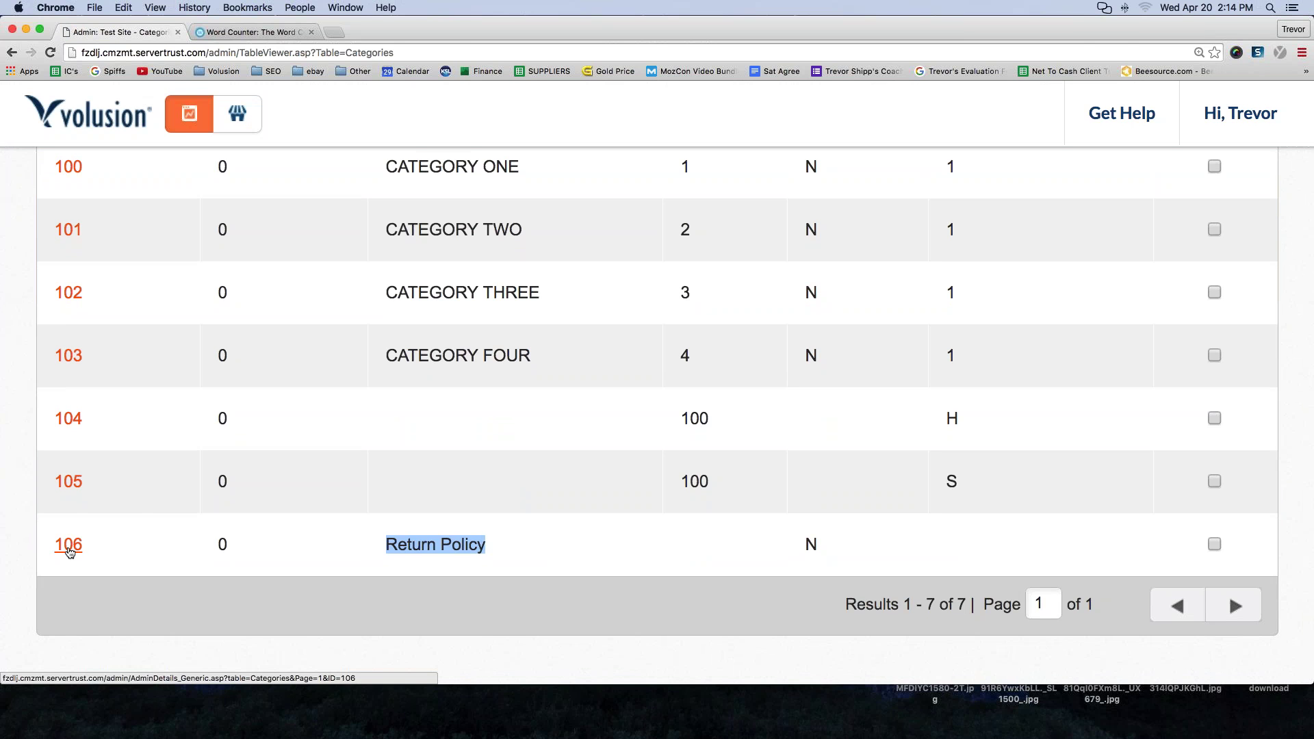
- Set category ID 106 (Return Policy) to show in Nav Menu 1, save, and view the store
click(70, 546)
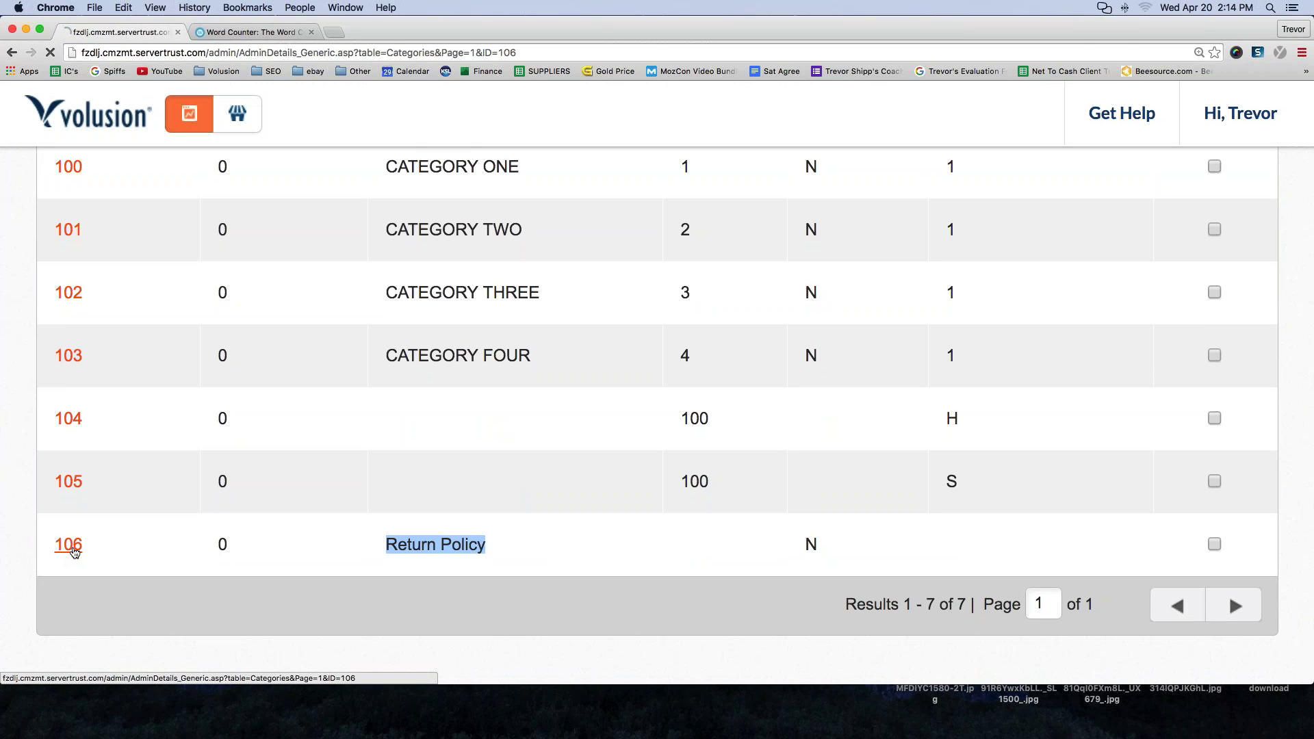
scroll(261, 472, down, 5)
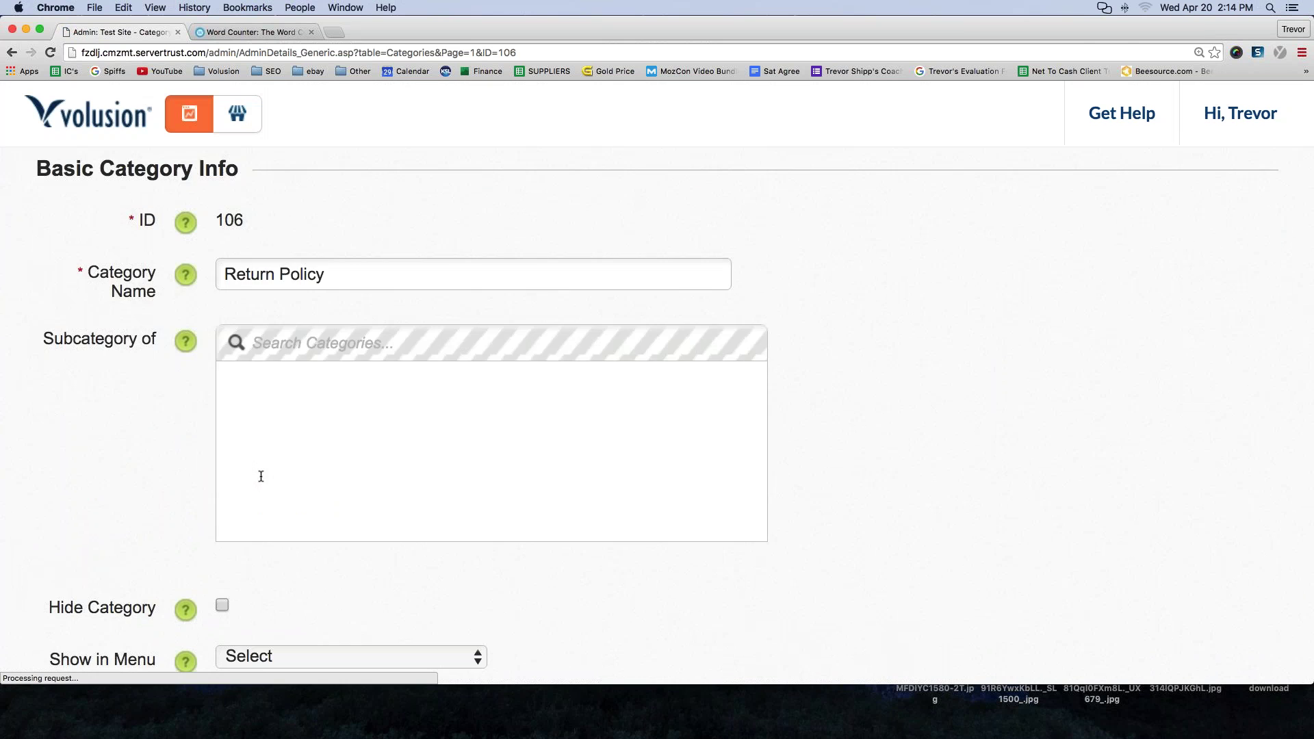
scroll(261, 476, down, 2)
click(281, 482)
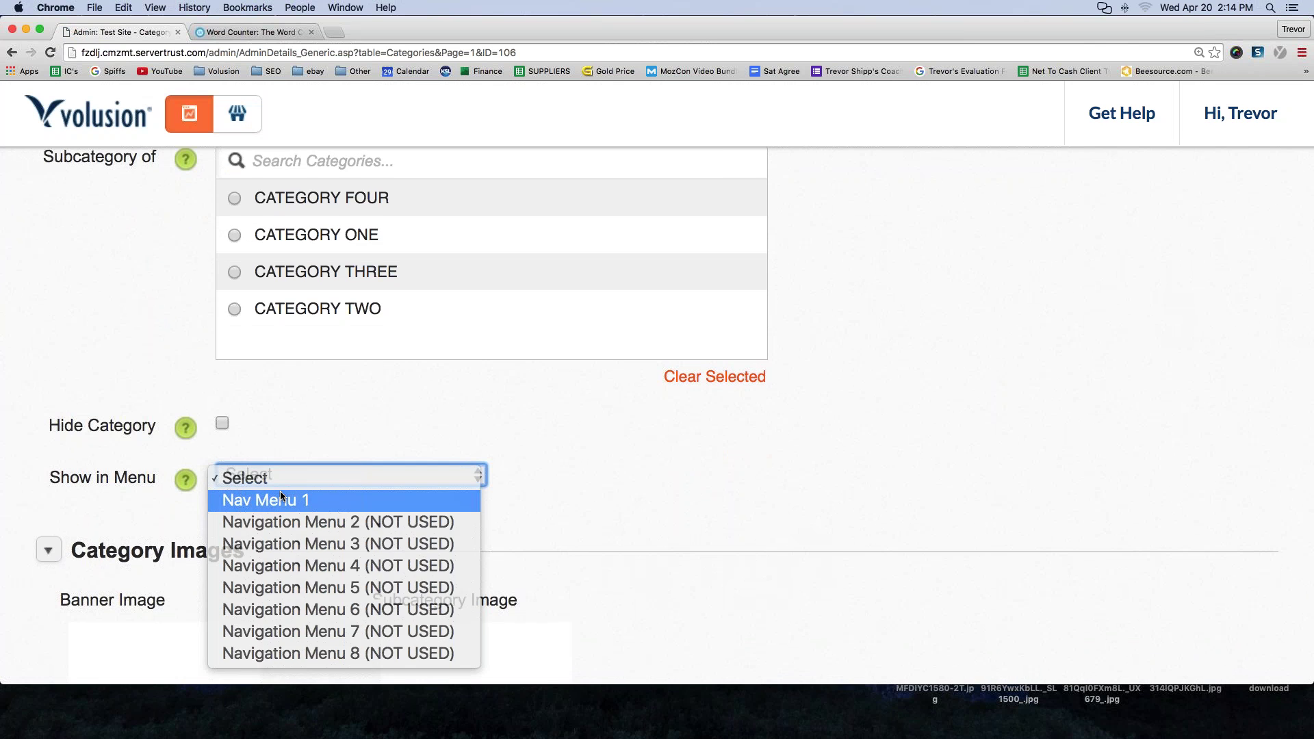
key(Escape)
click(281, 491)
click(628, 628)
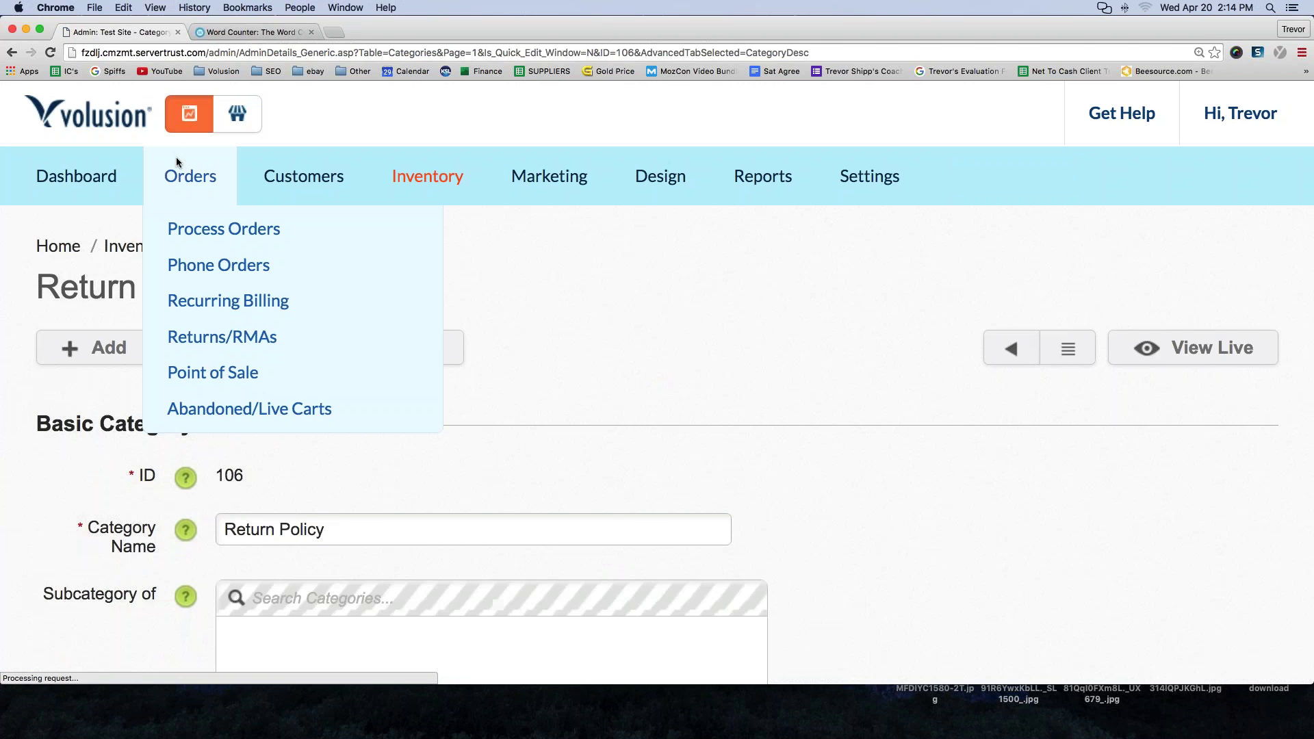
click(233, 122)
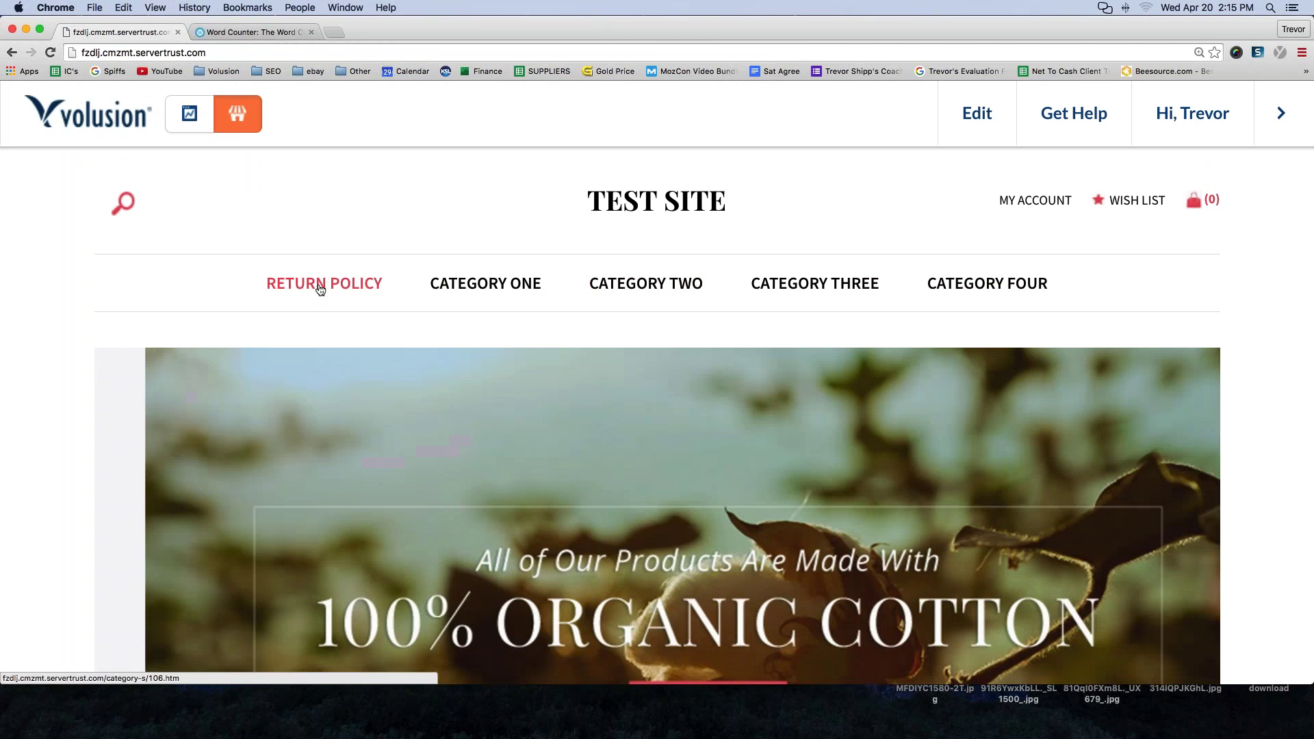
- Open the storefront Return Policy page, select its full web address, and start a new browser tab
click(319, 289)
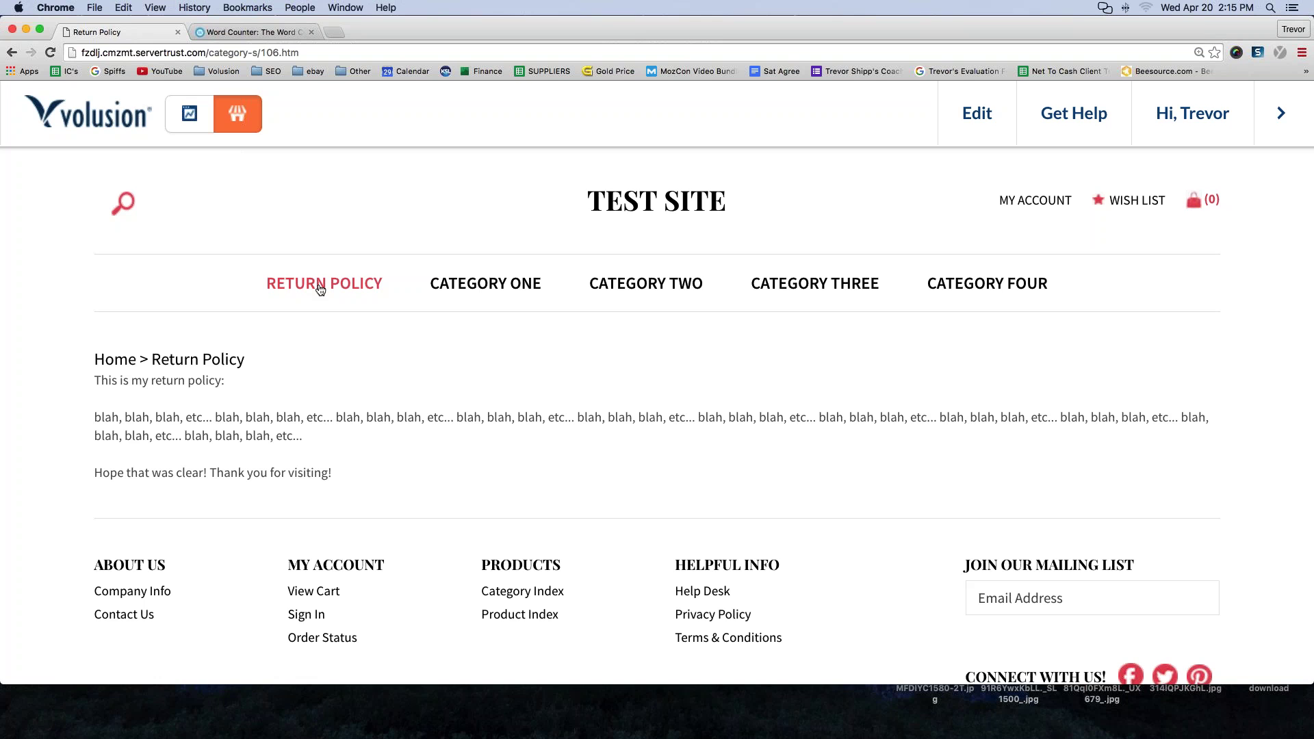
click(261, 54)
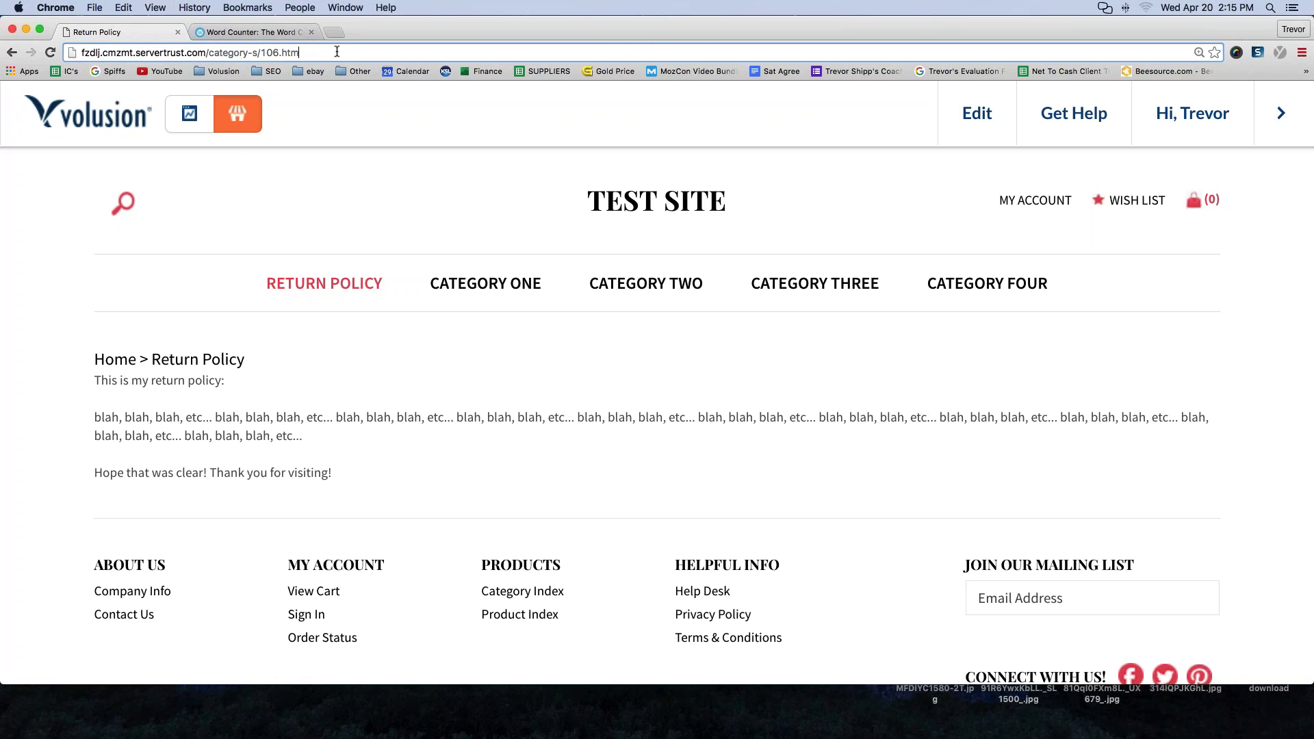
drag(327, 53, 81, 50)
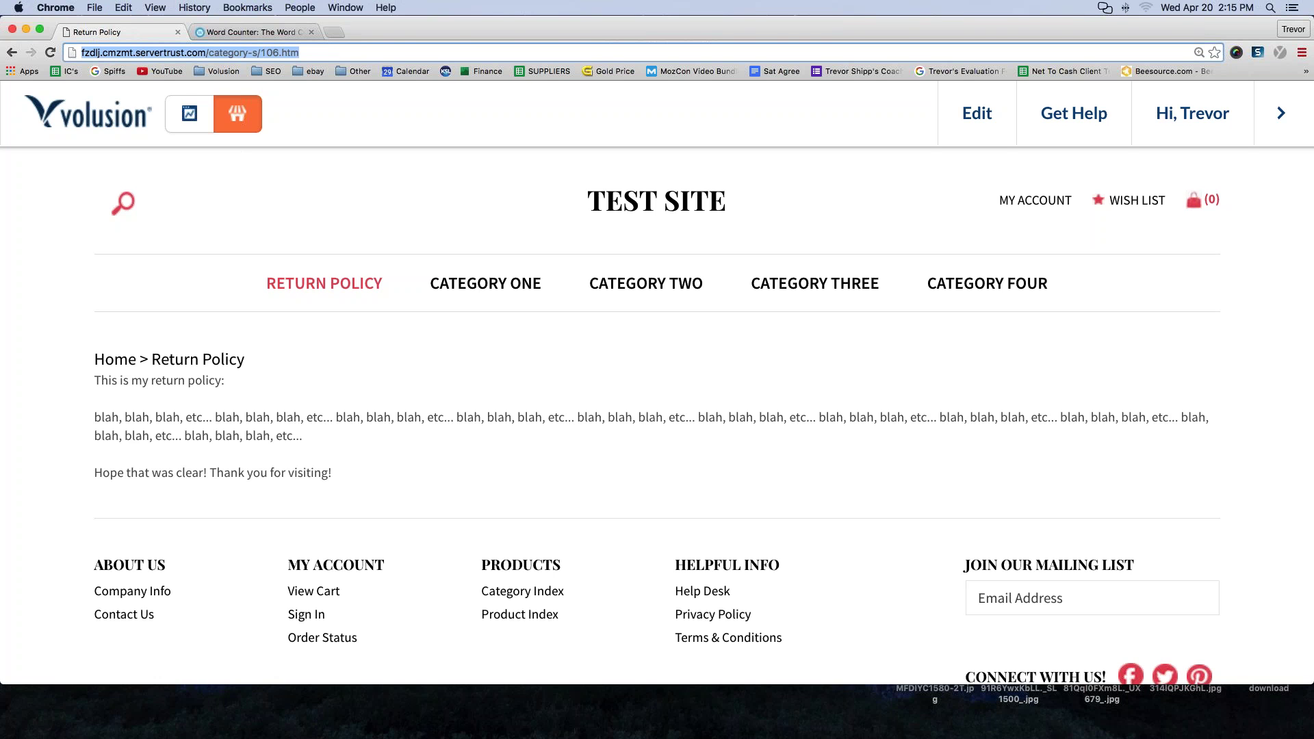
click(239, 53)
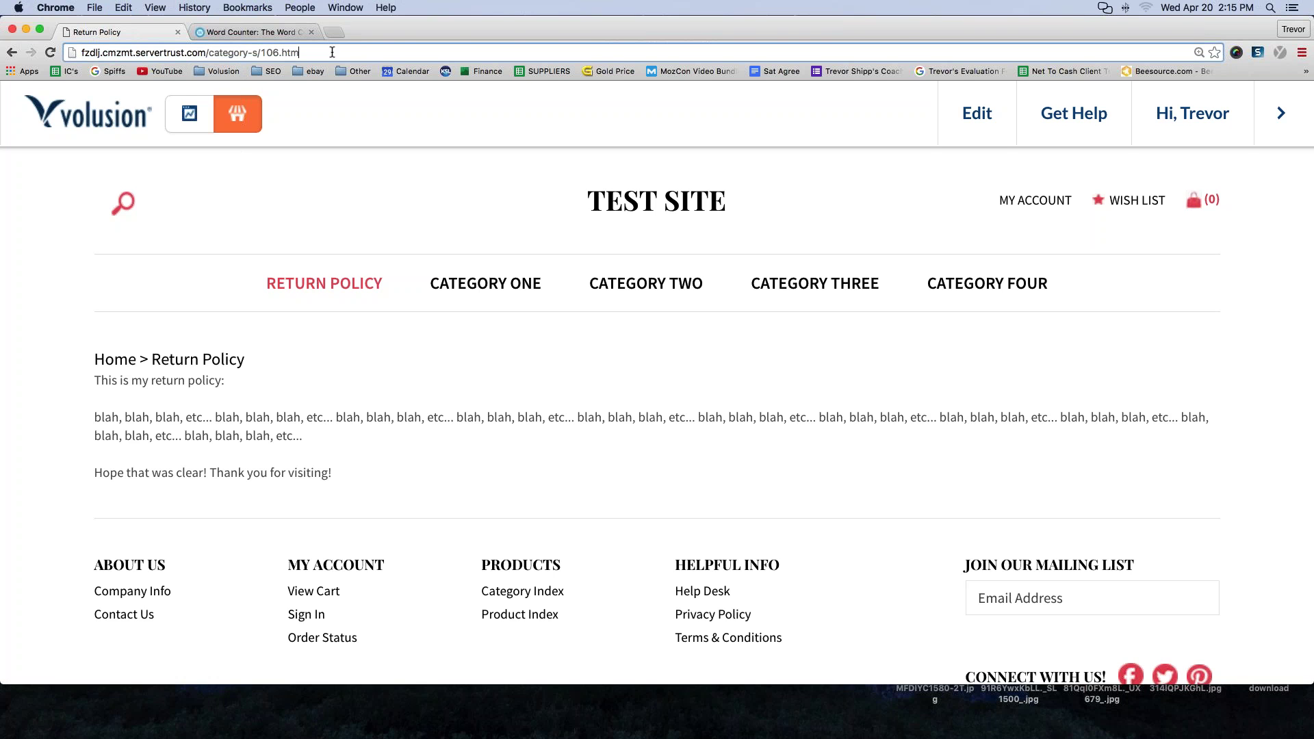
drag(326, 52, 81, 51)
key(super+c)
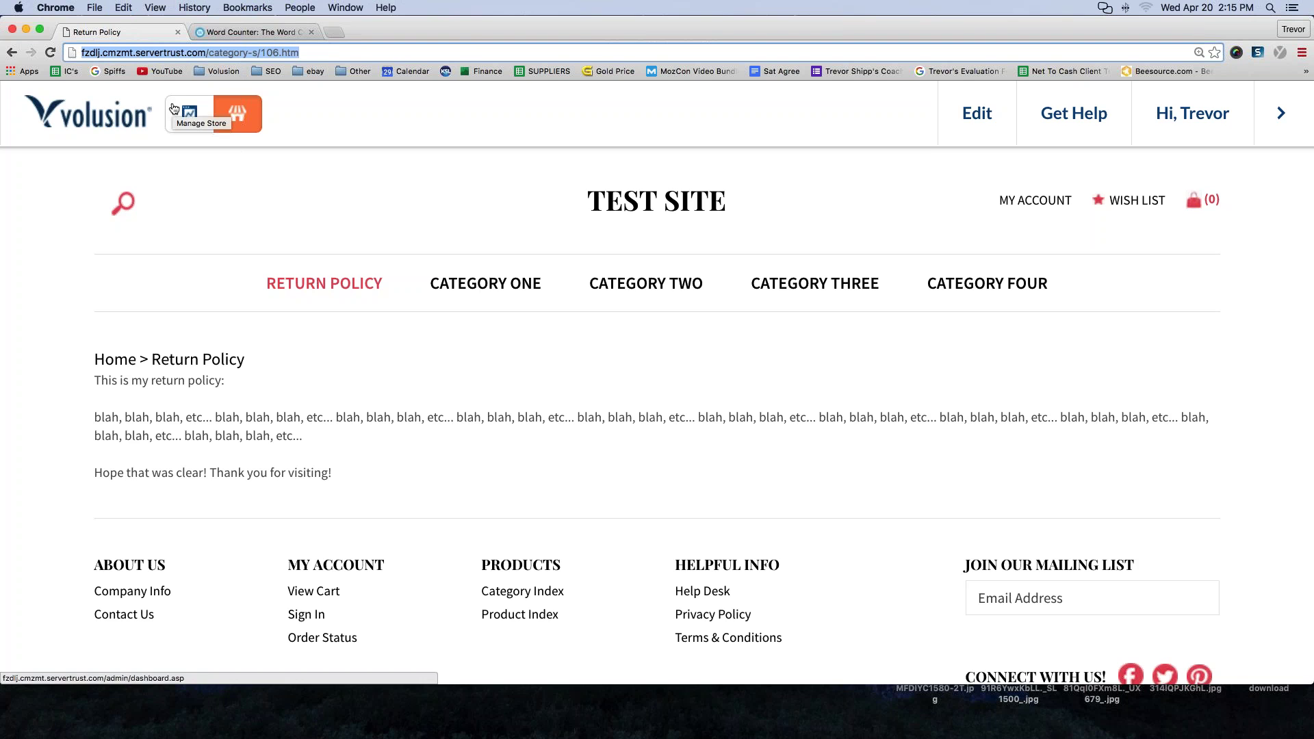
click(330, 31)
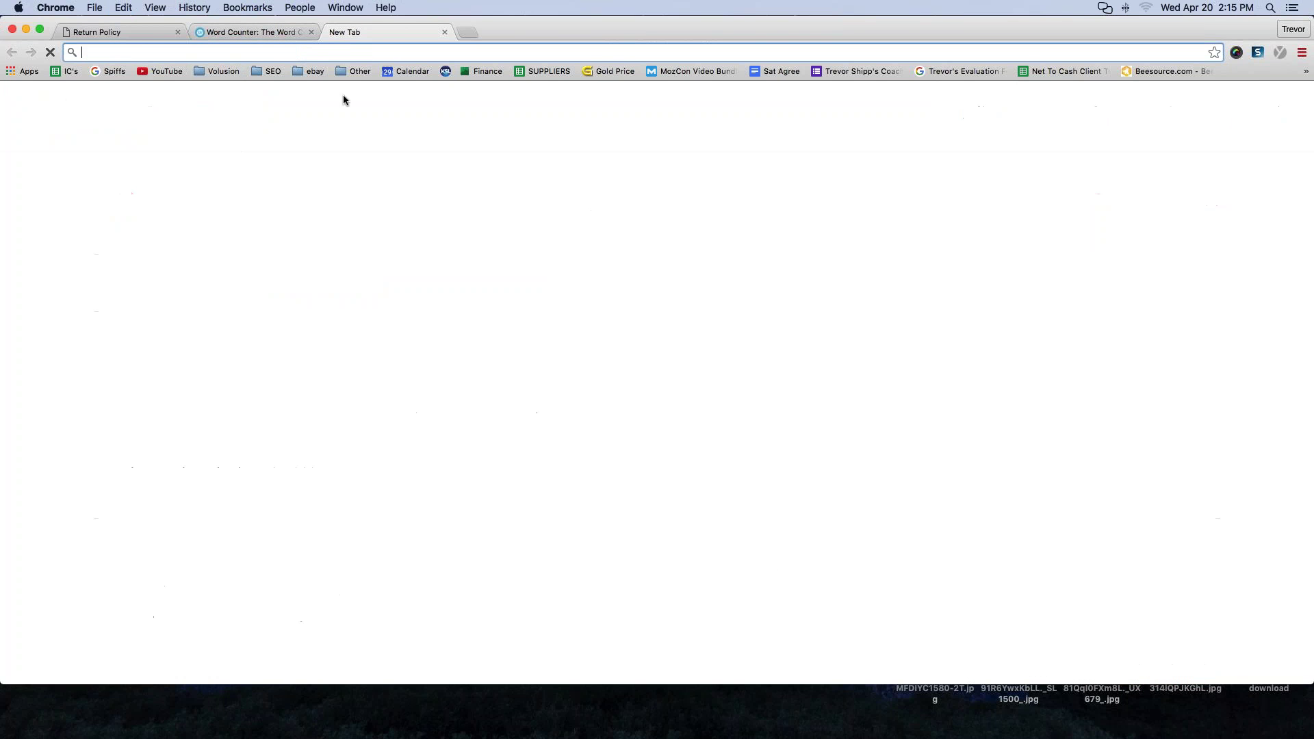
- Paste the Return Policy address into the new tab and load the category-s/106.htm page
key(super+v)
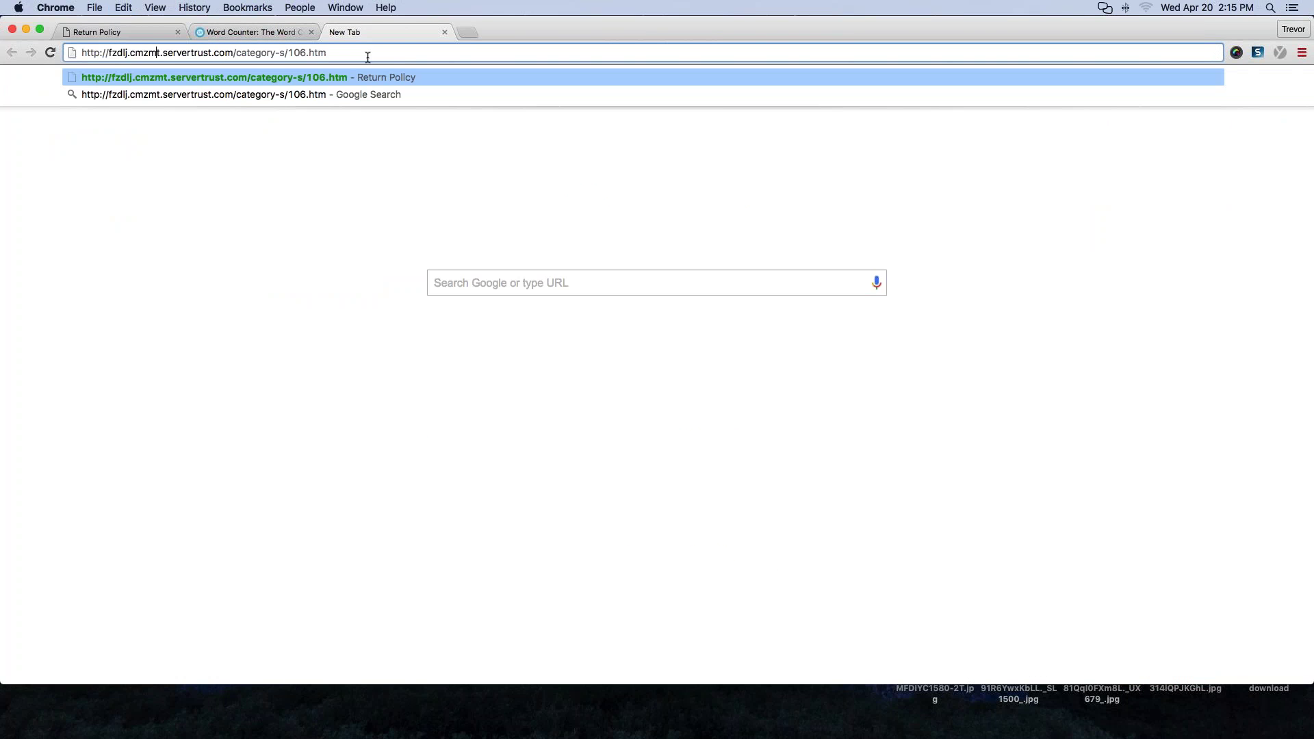
drag(329, 53, 77, 50)
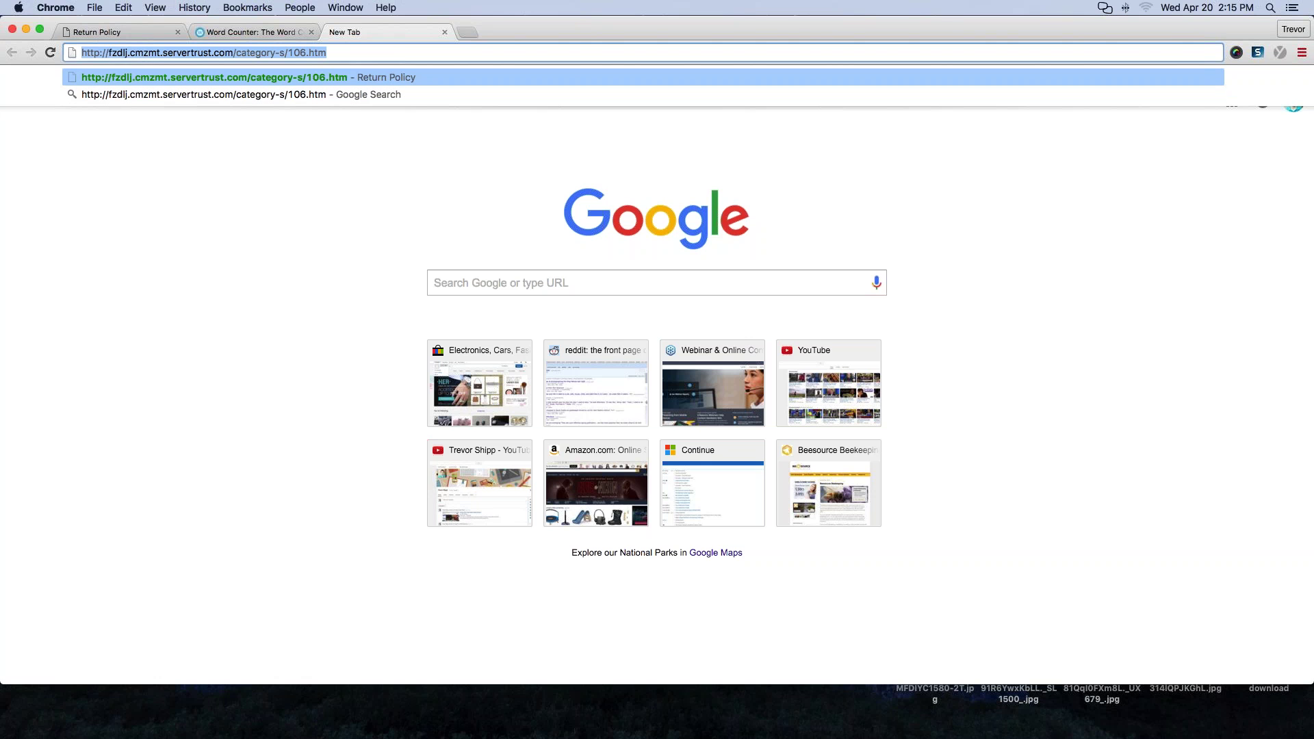
click(405, 51)
key(Return)
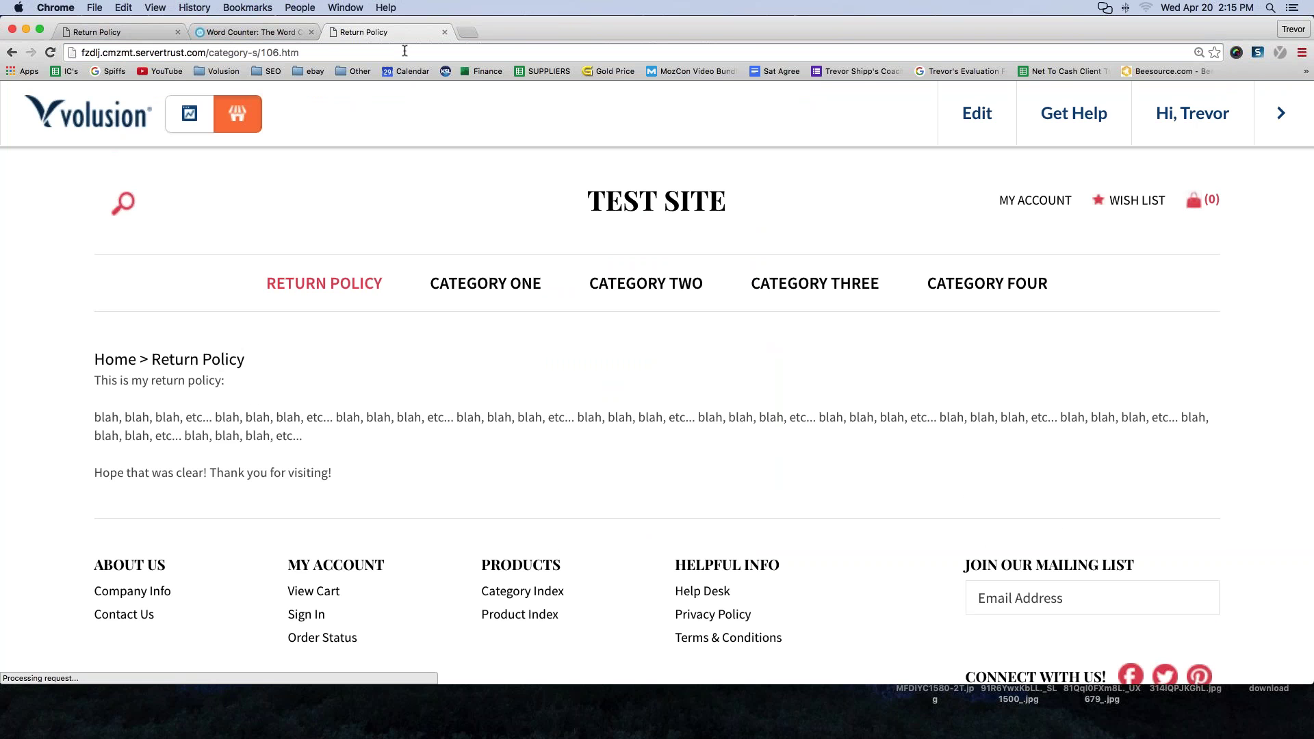
drag(351, 473, 95, 358)
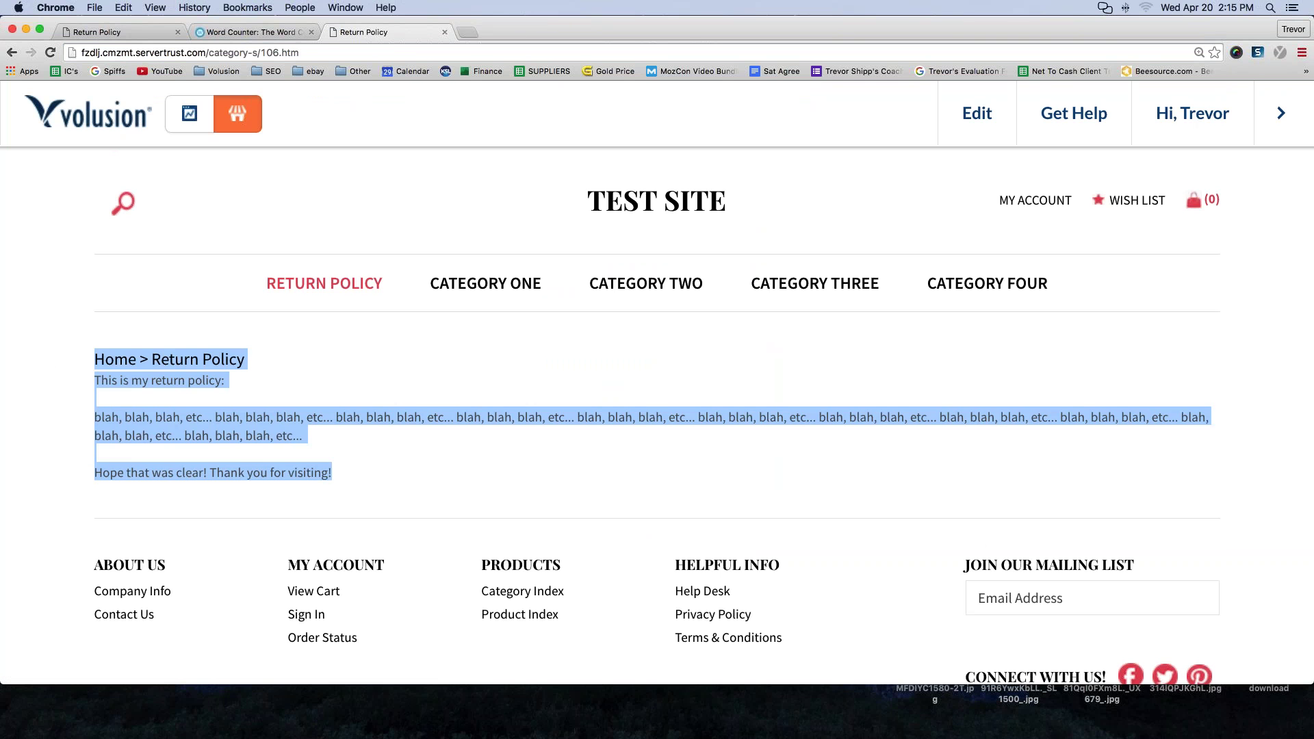
click(16, 522)
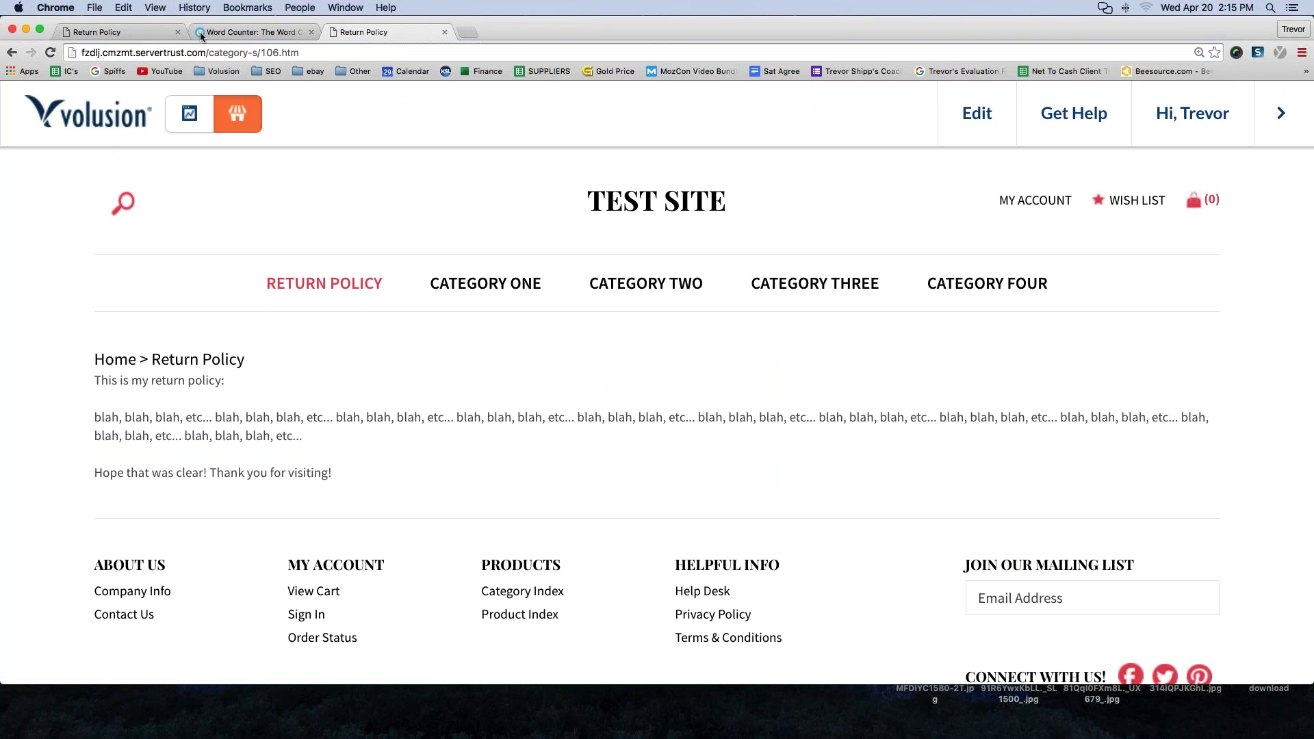
- Copy the full Return Policy page address from the original storefront tab
click(314, 52)
click(314, 52)
drag(314, 52, 91, 44)
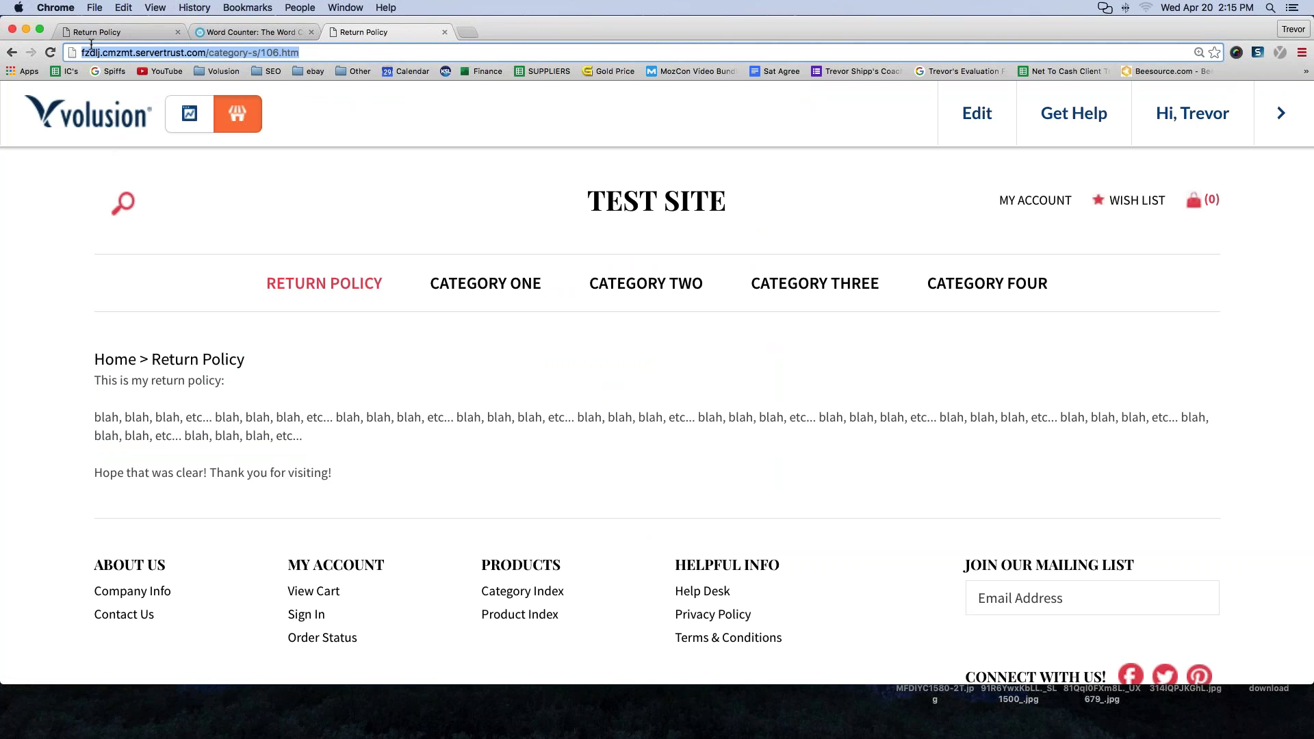
click(158, 33)
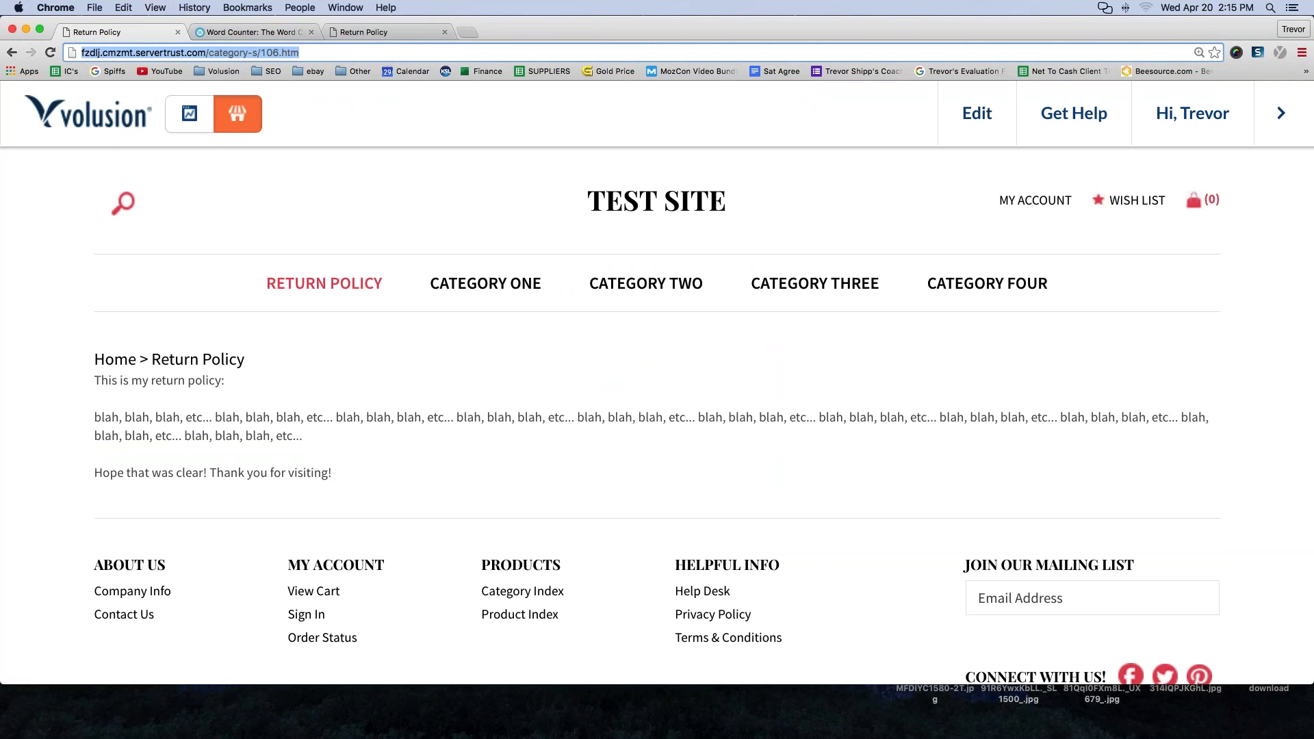
click(338, 292)
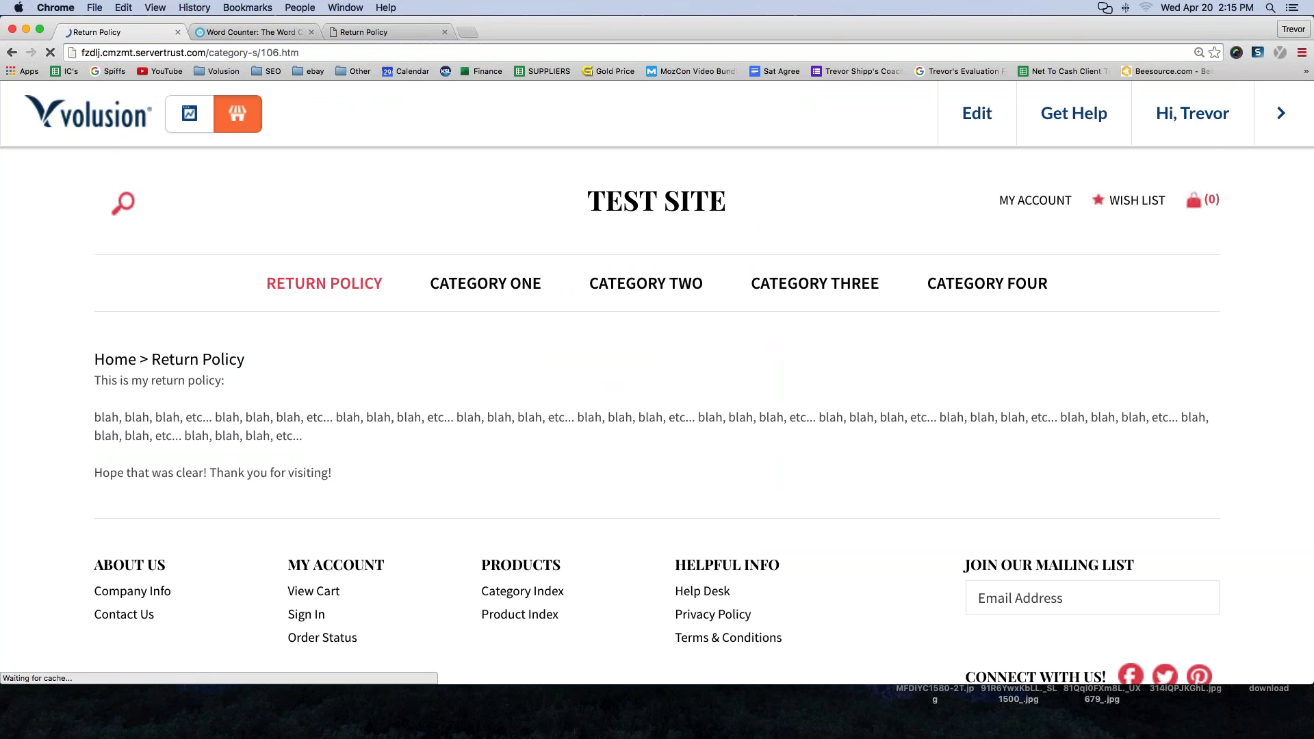
click(198, 52)
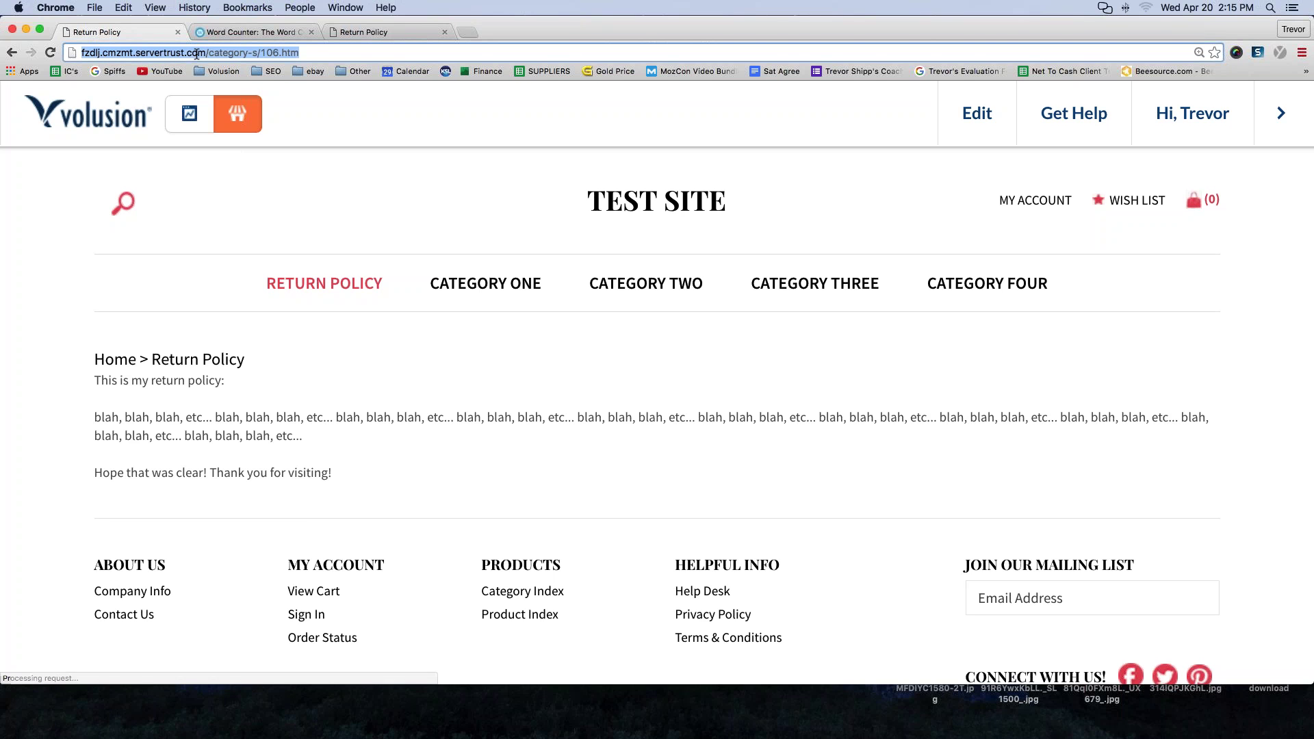
click(203, 53)
drag(299, 53, 69, 52)
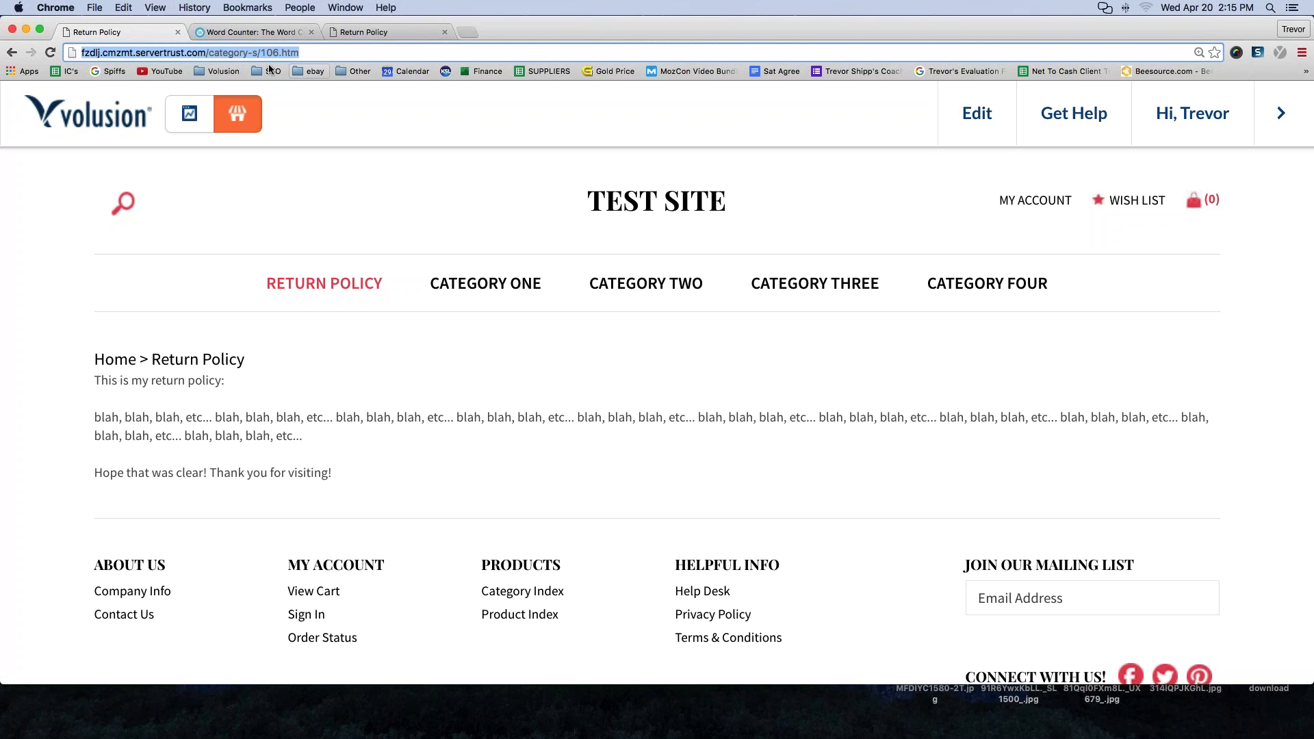
triple_click(233, 53)
key(super+c)
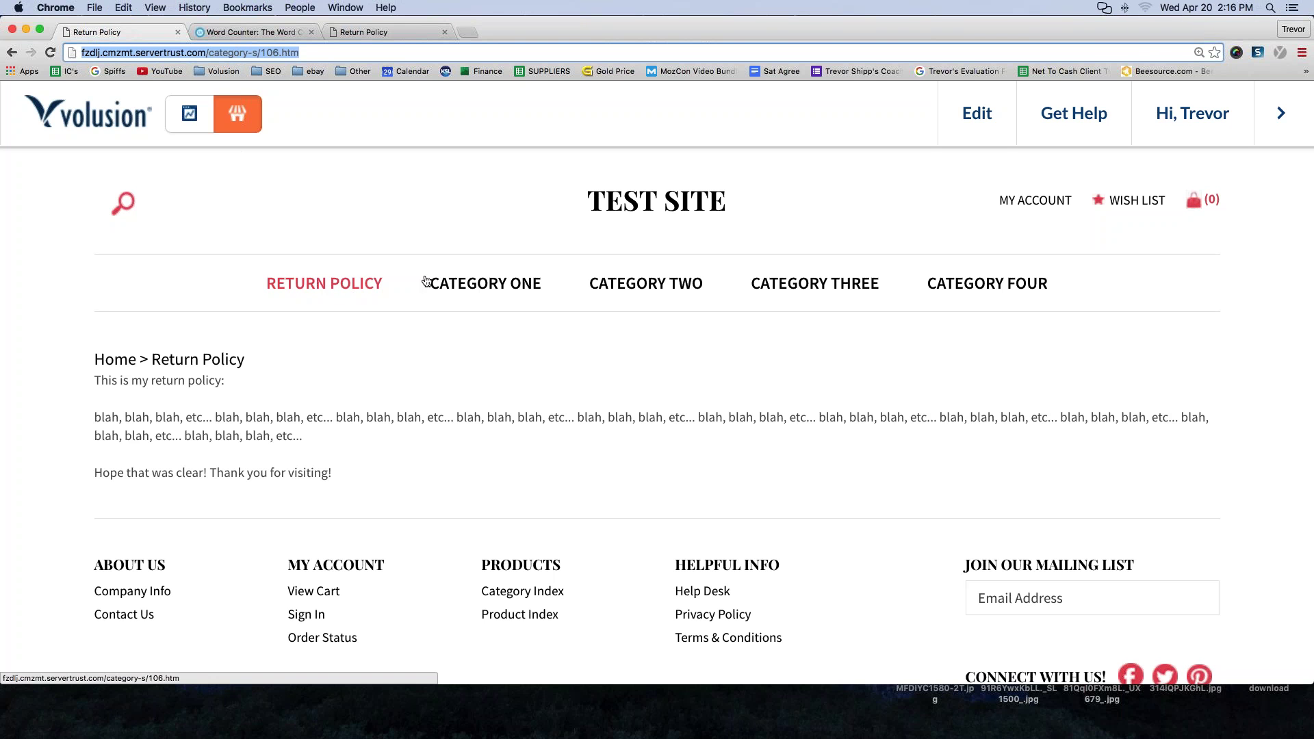
- Set the Return Policy category's Show in Menu to Select, save, and return to the live store
mouse_move(961, 129)
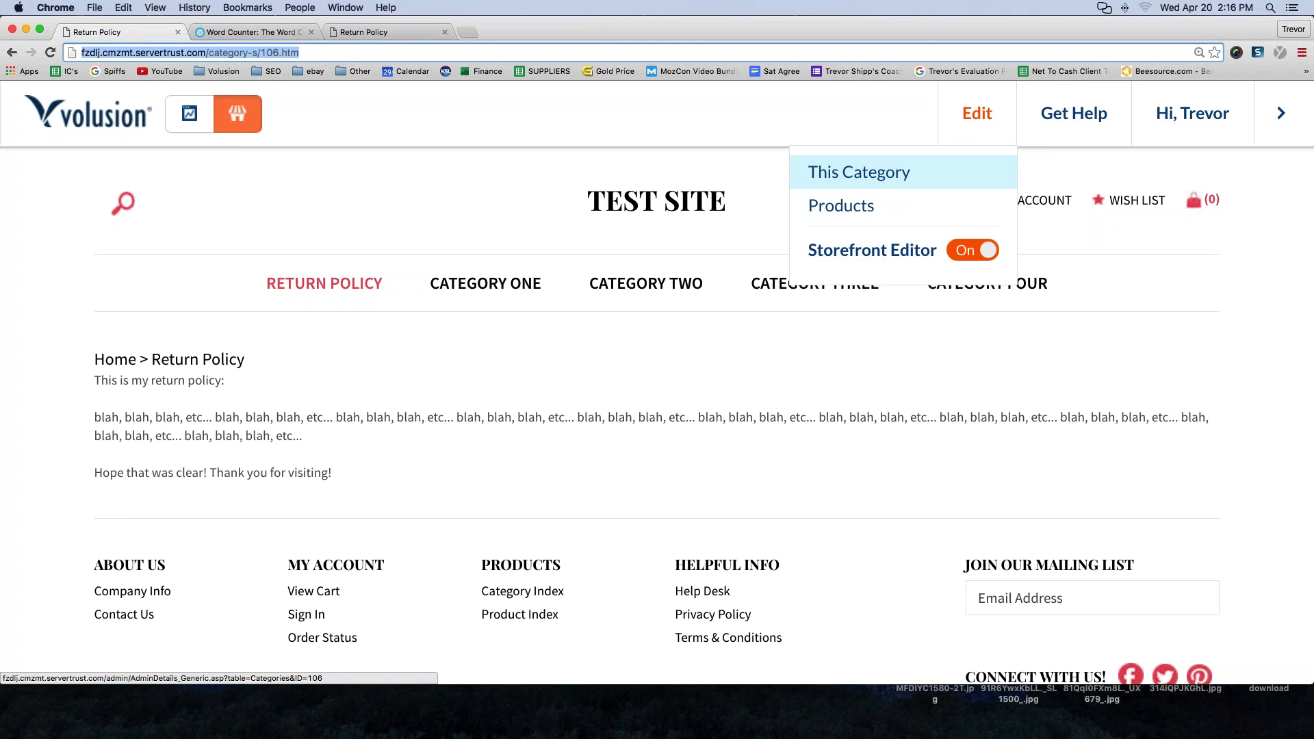
click(859, 172)
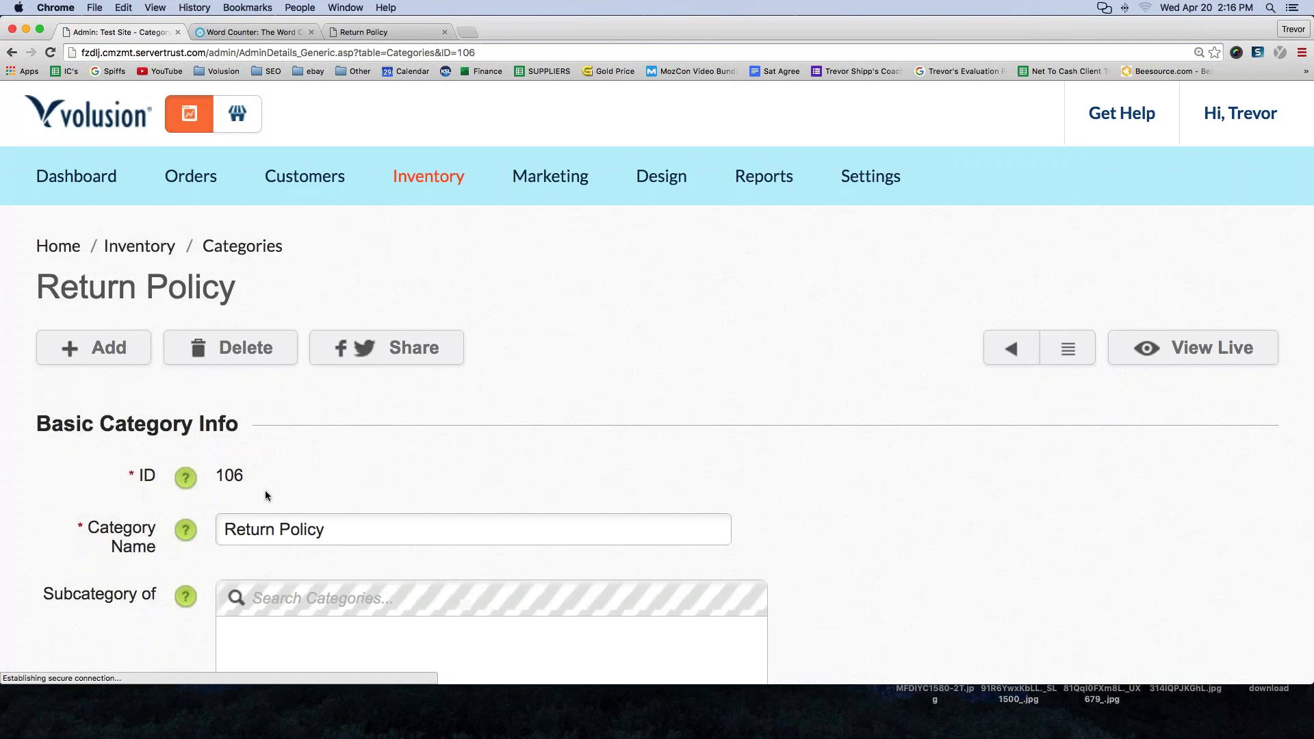
scroll(265, 490, down, 3)
scroll(265, 490, down, 3)
click(256, 553)
click(253, 534)
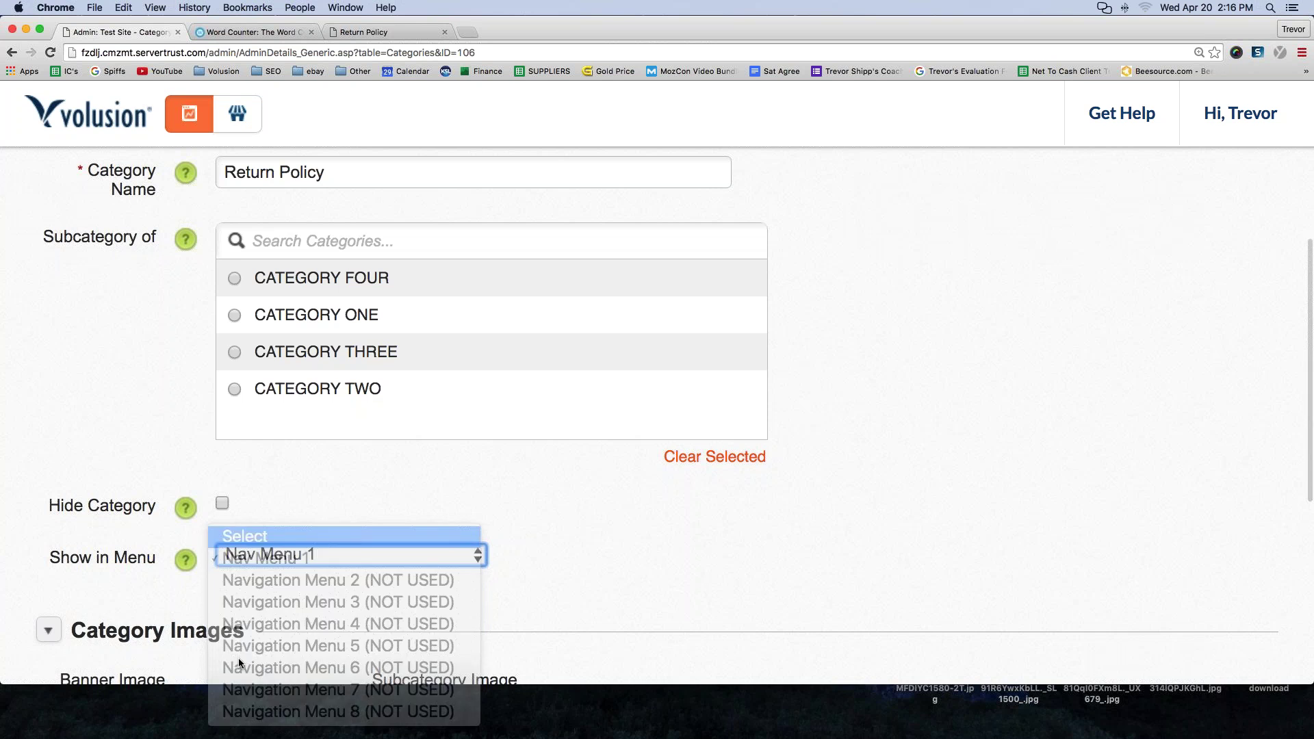
click(624, 635)
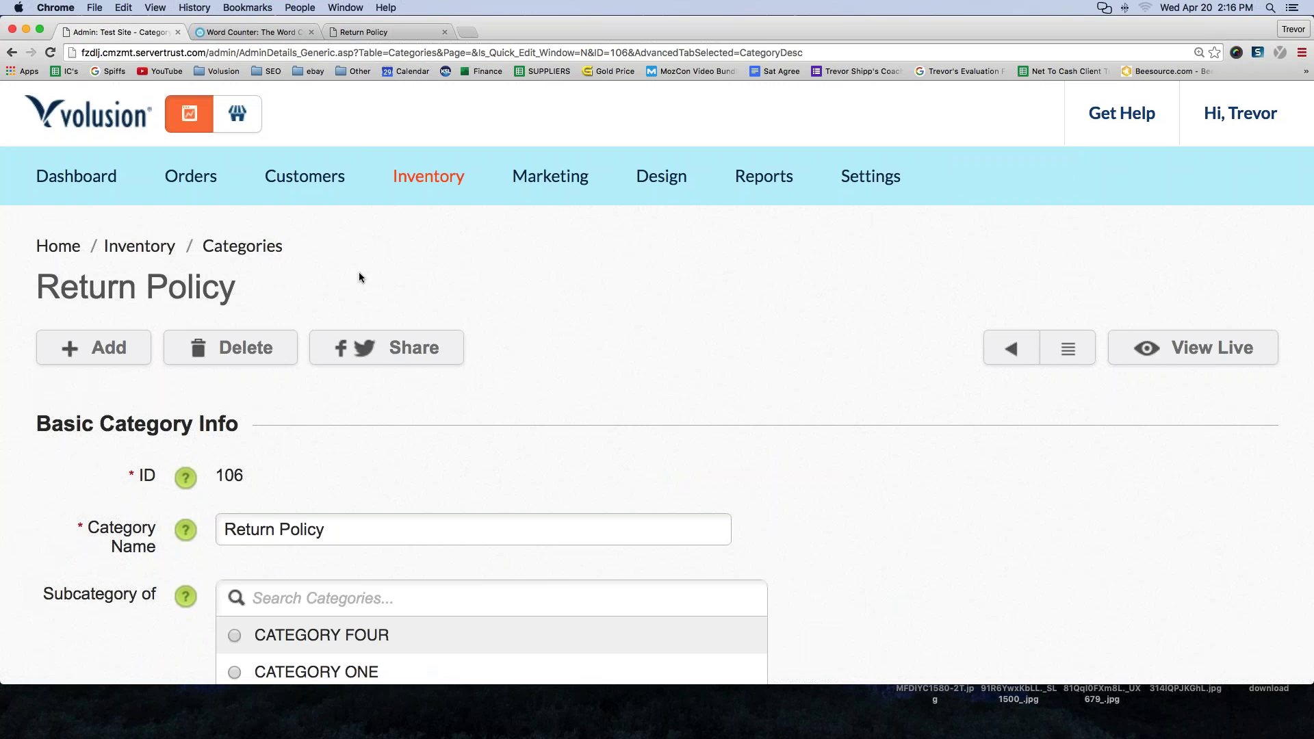
click(237, 113)
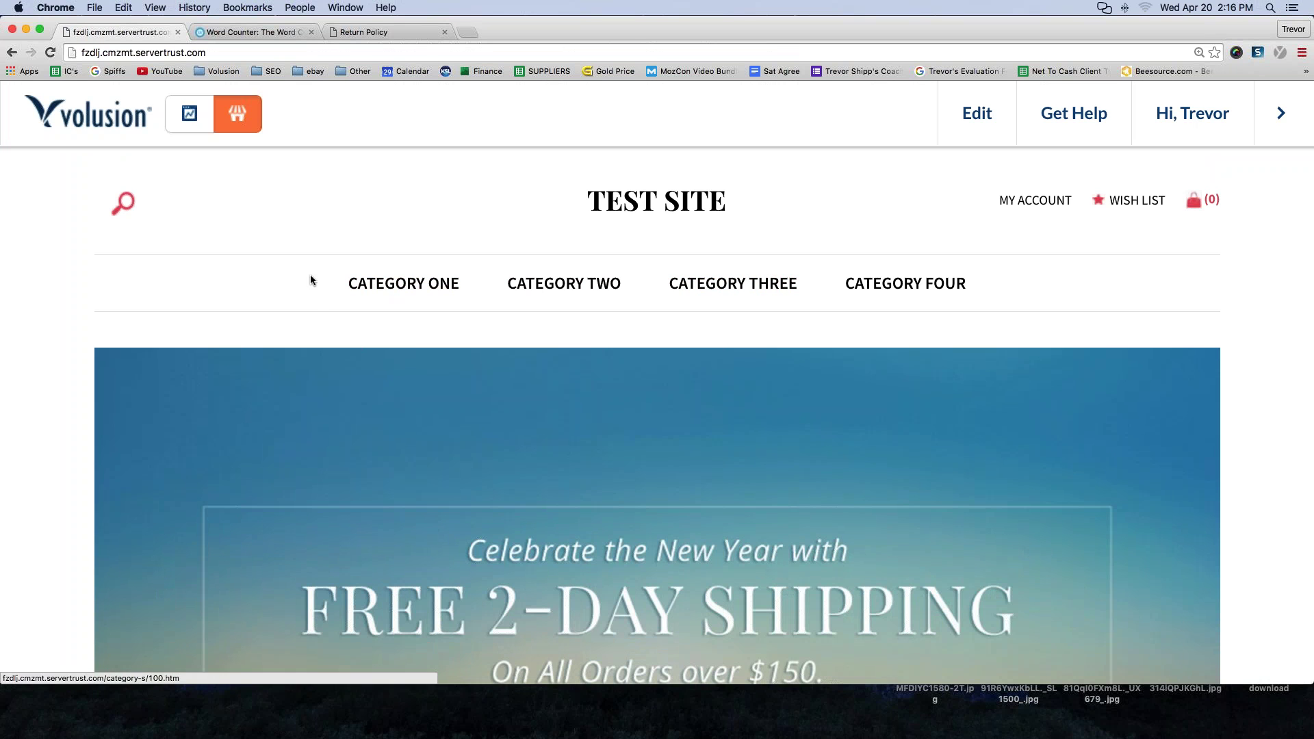
- Scroll the homepage past the product grid to the About Us, My Account, Products and Helpful Info footer
scroll(311, 280, down, 1)
scroll(311, 278, down, 10)
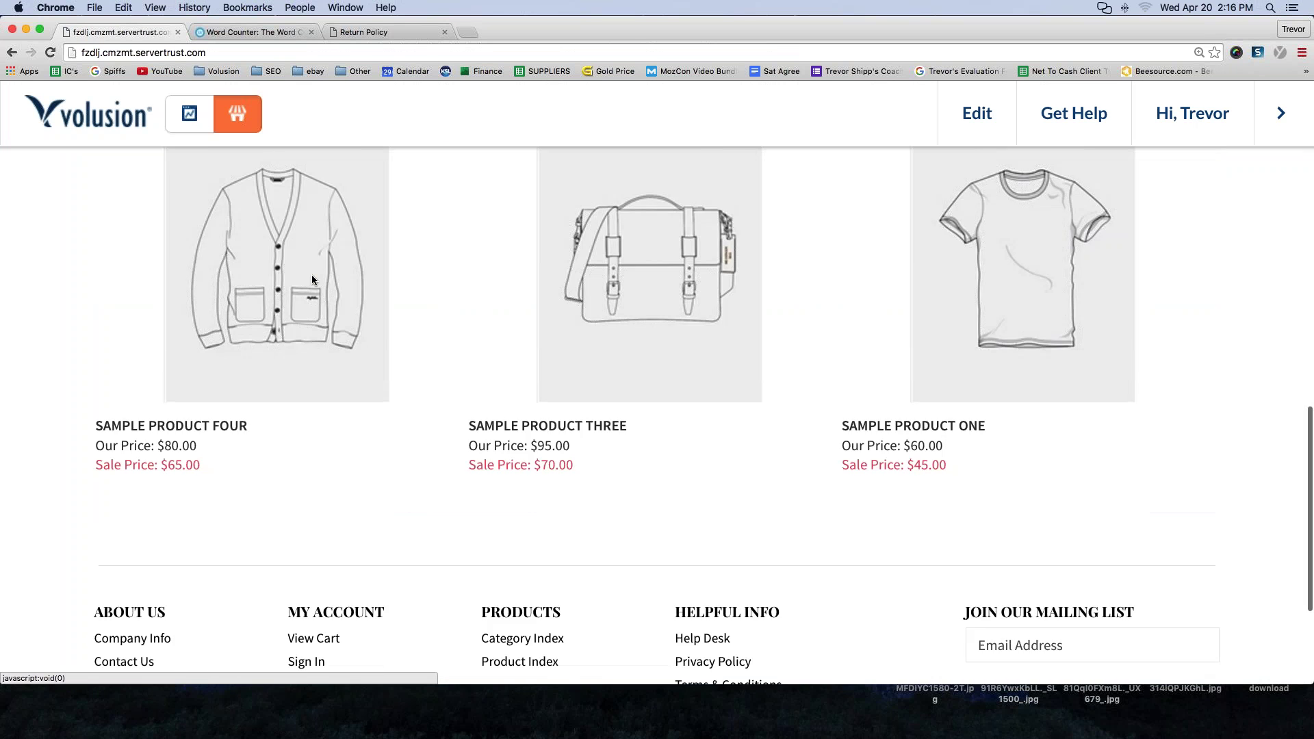
scroll(311, 279, down, 3)
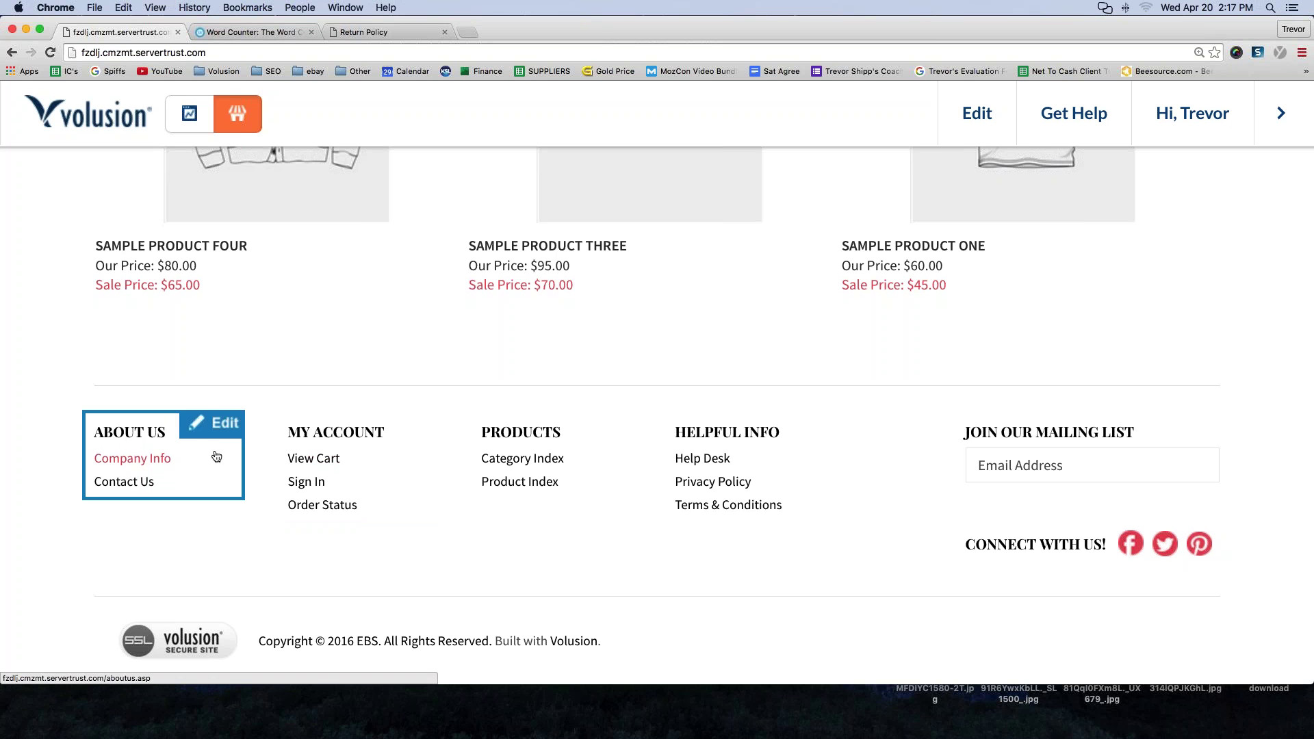
- Edit the About Us footer block and type 'Return Policy' on a new line below Contact Us
click(214, 430)
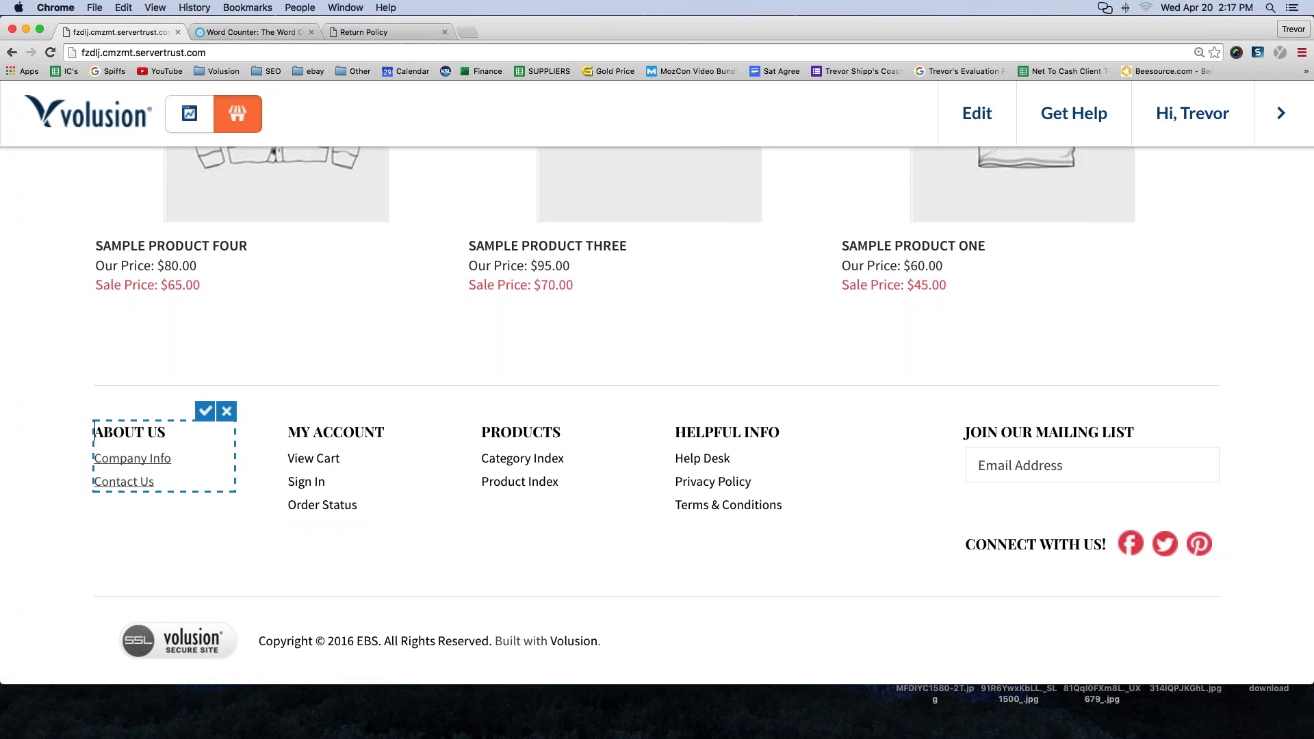
click(157, 483)
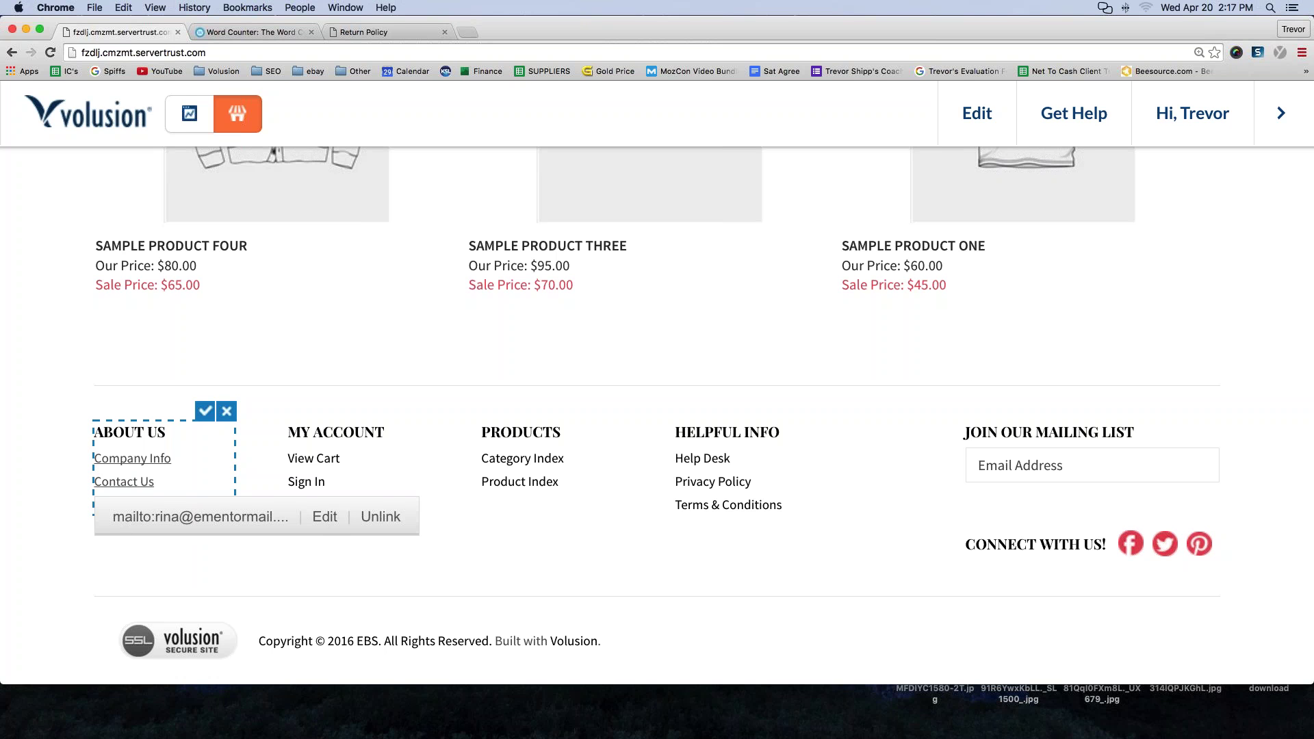
key(Return)
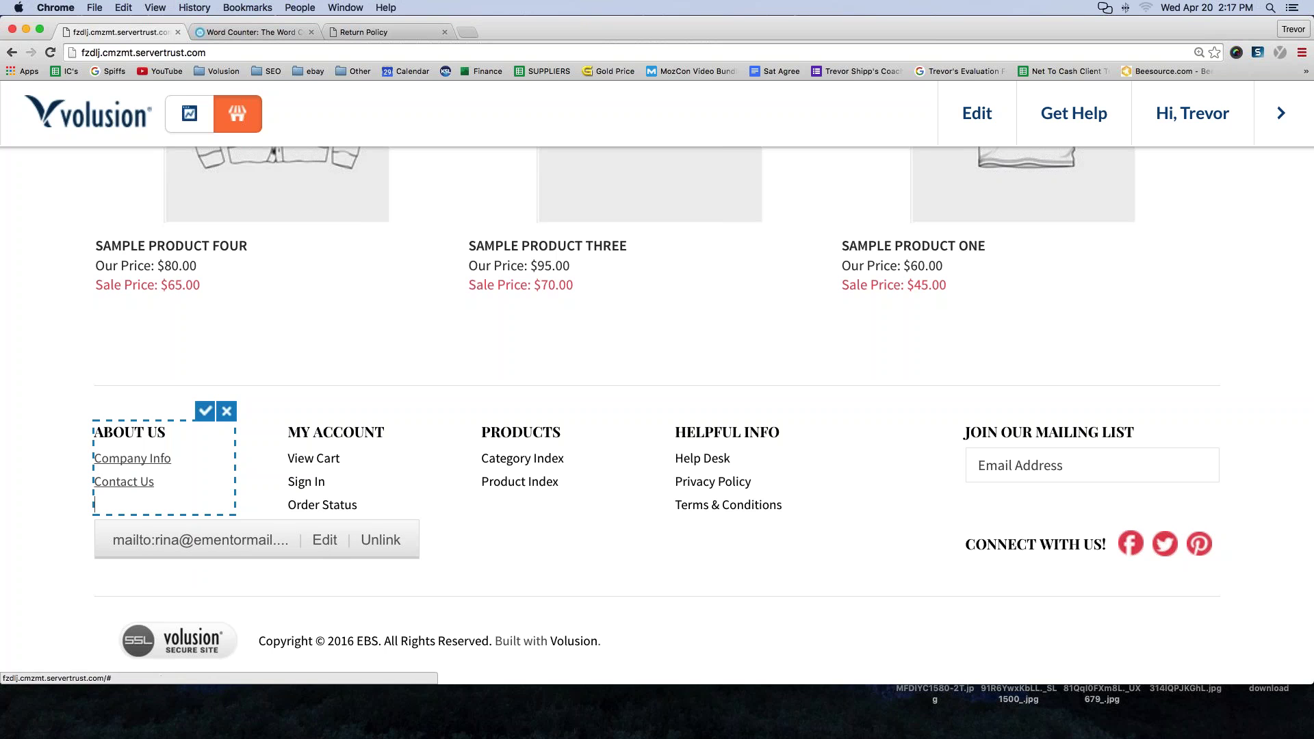
key(BackSpace)
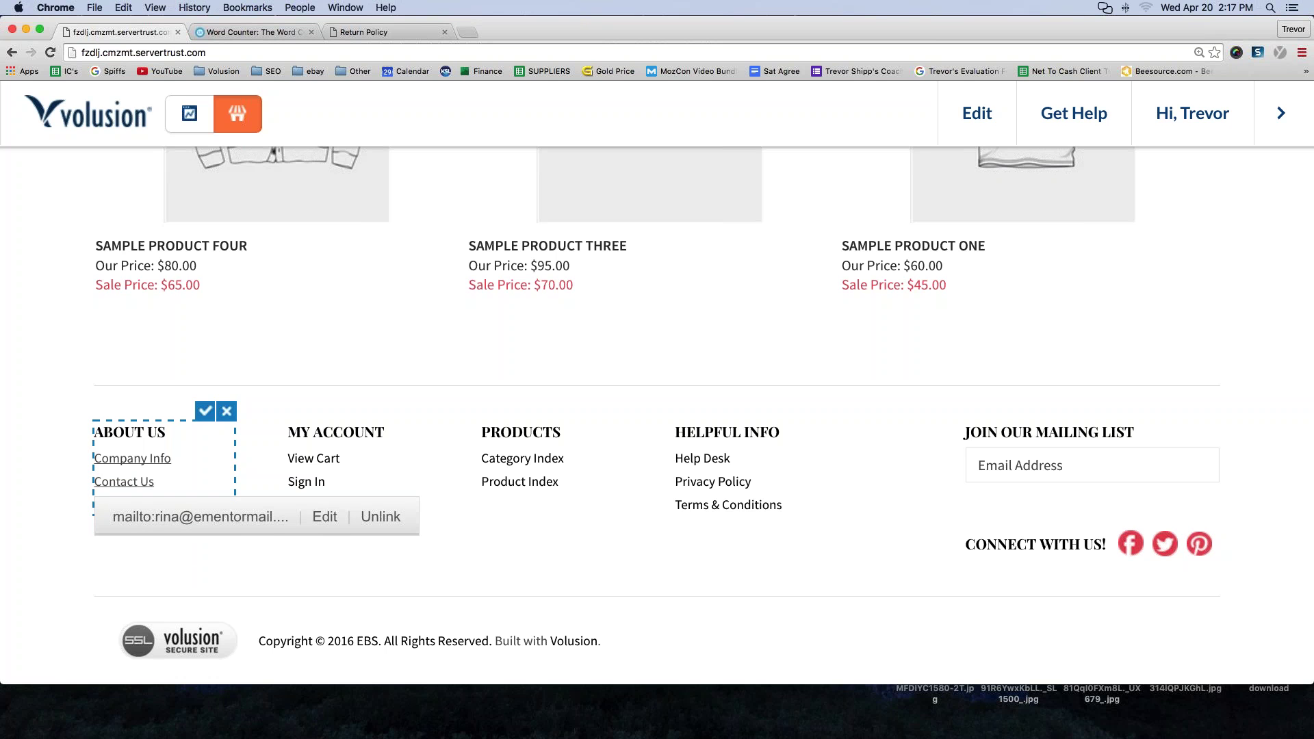
key(Return)
key(BackSpace)
click(113, 503)
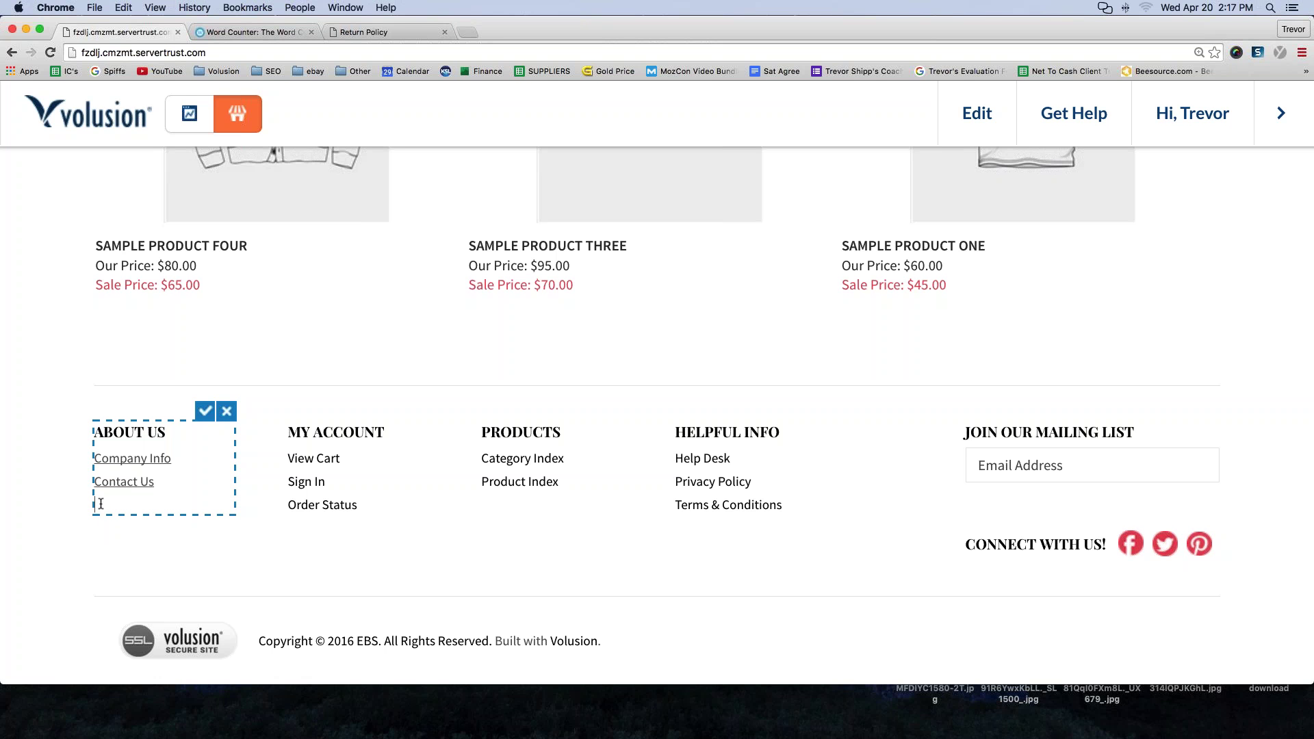
text(Return Policy)
key(super+equal)
key(super+equal)
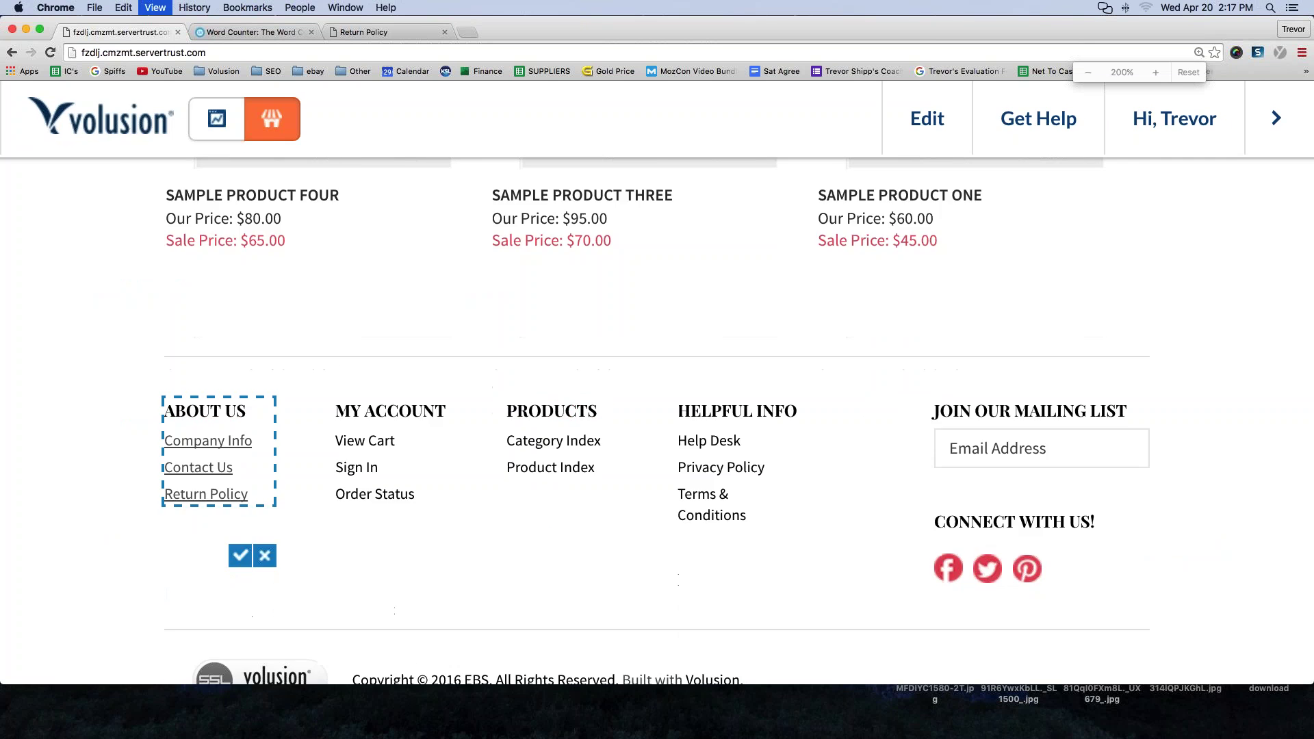
scroll(256, 462, down, 10)
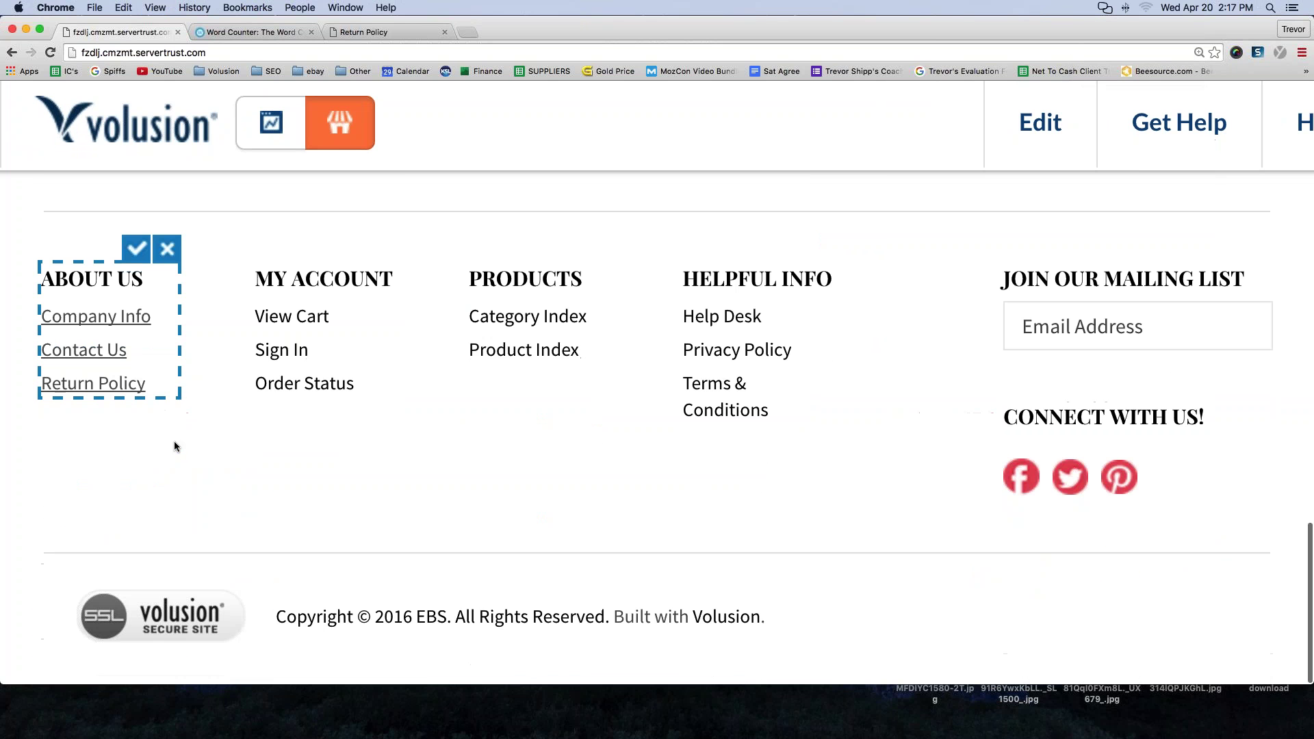
- Delete and then restore the Return Policy line, ending with its text selected
shift+click(165, 366)
key(BackSpace)
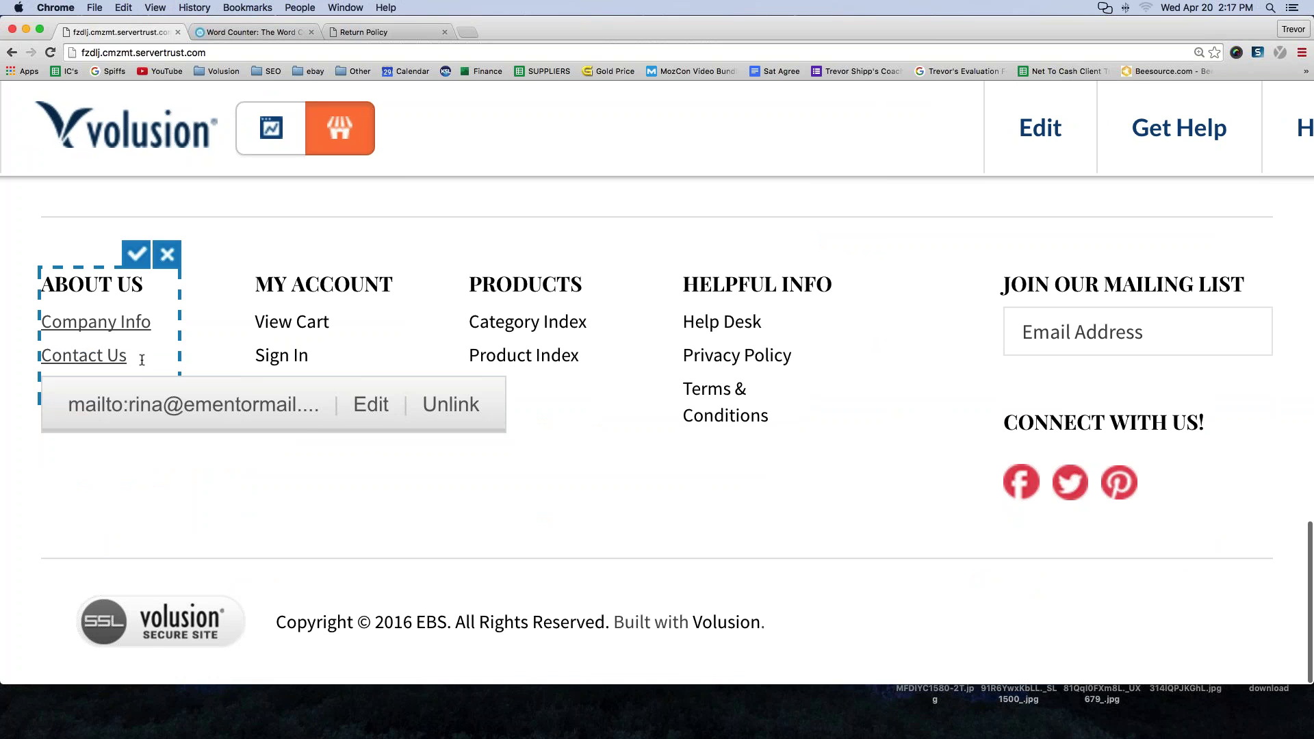
key(super+z)
drag(146, 388, 42, 387)
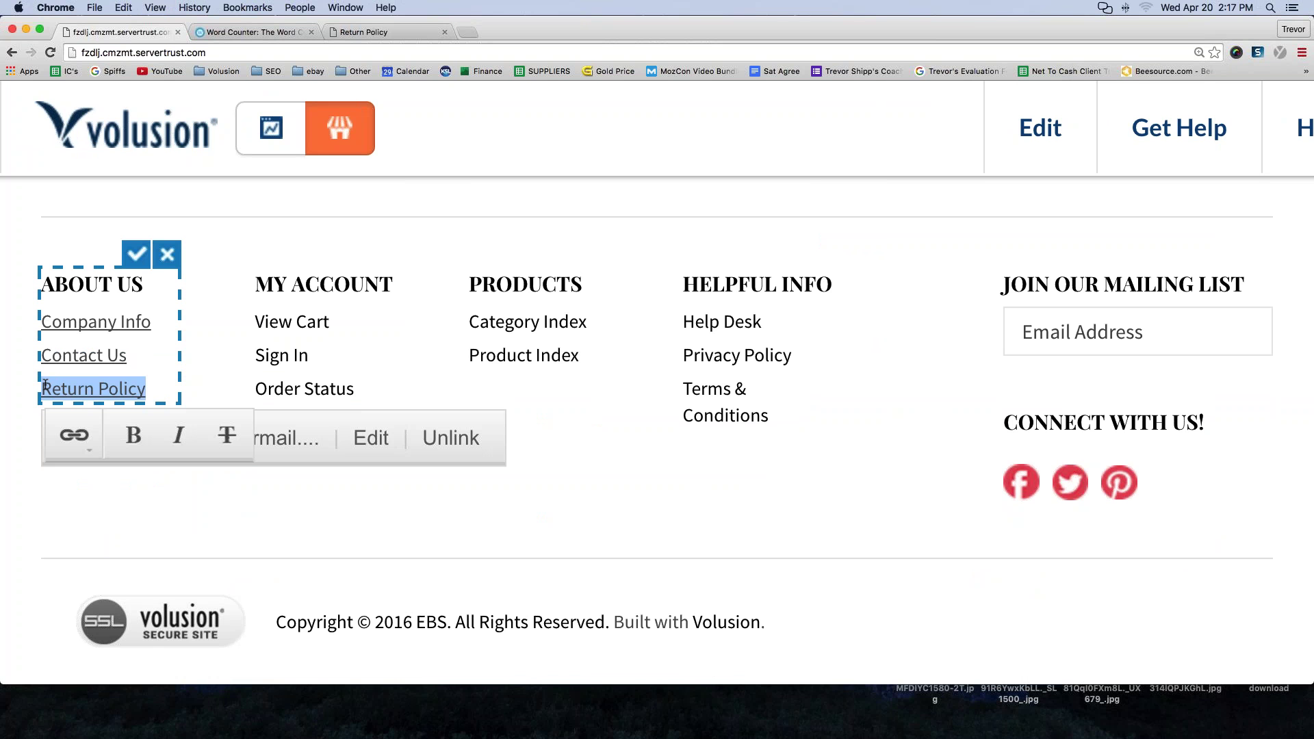
key(BackSpace)
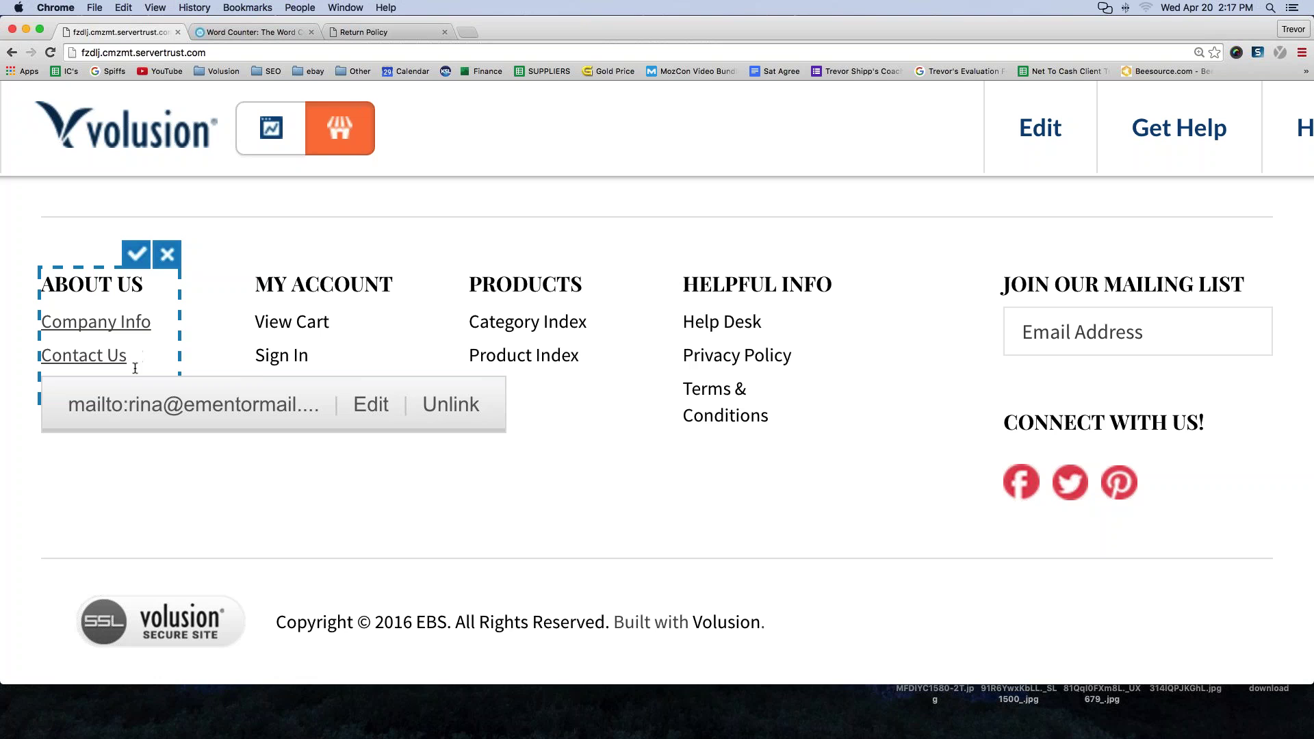
key(super+z)
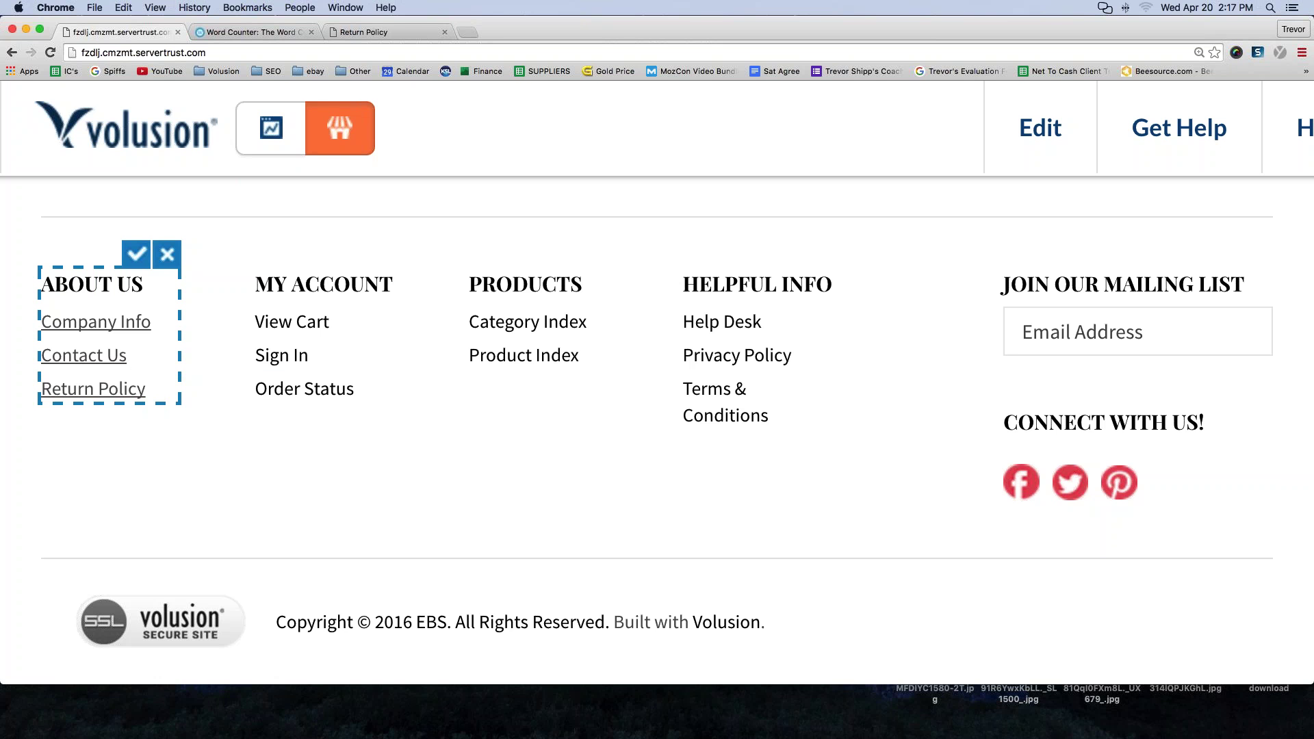
drag(41, 389, 144, 390)
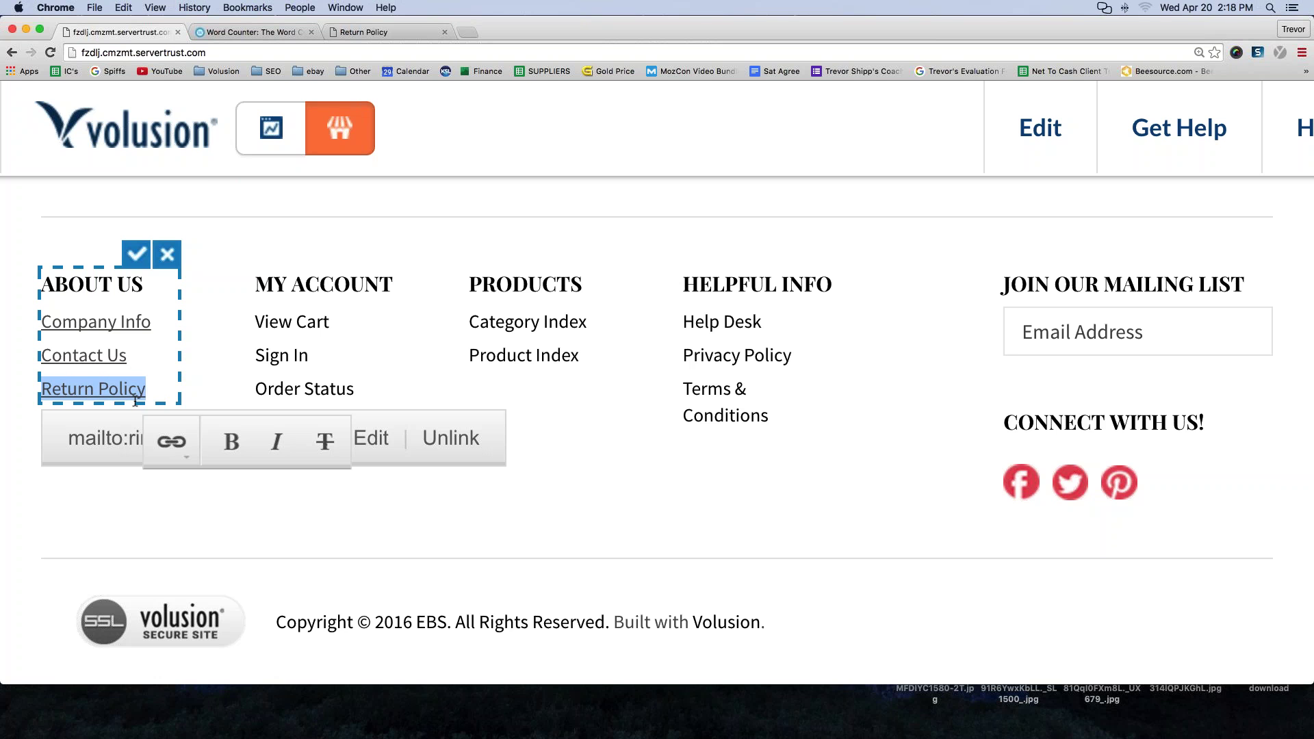
- Remove the inherited link from Return Policy and commit the About Us block edits
click(171, 448)
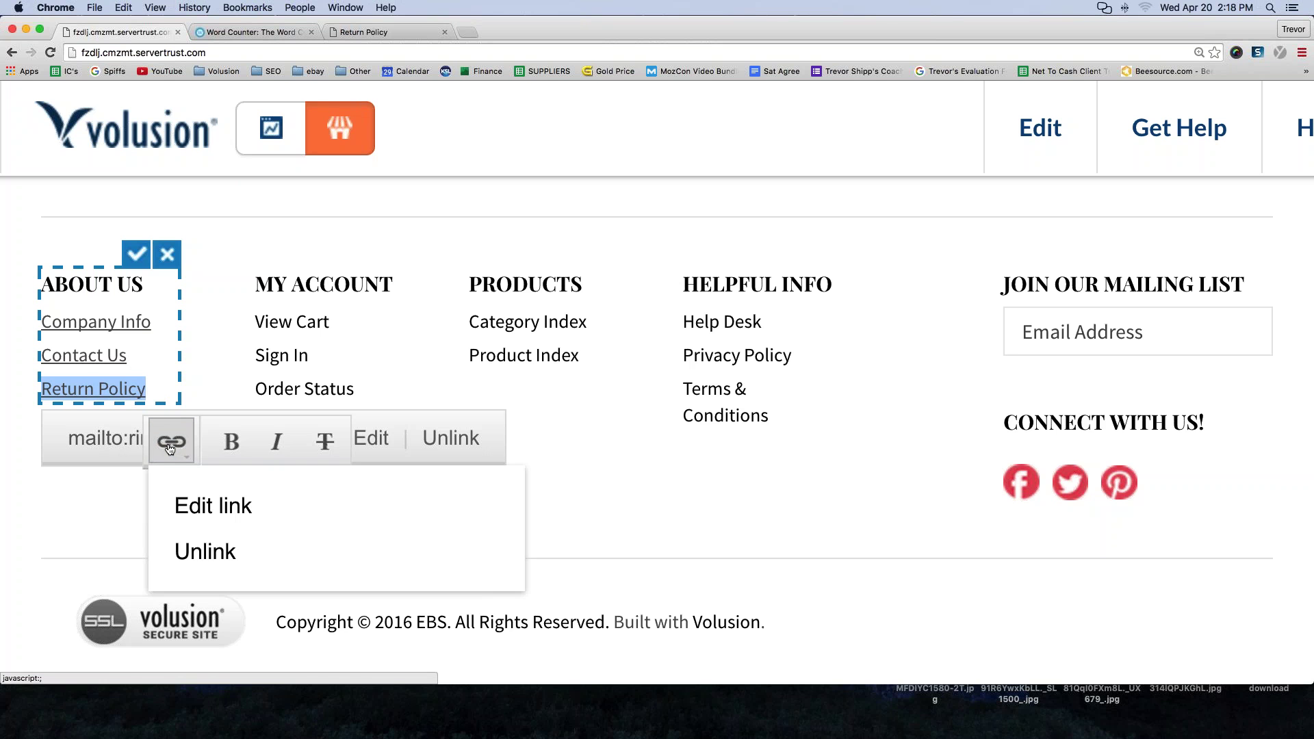
click(207, 556)
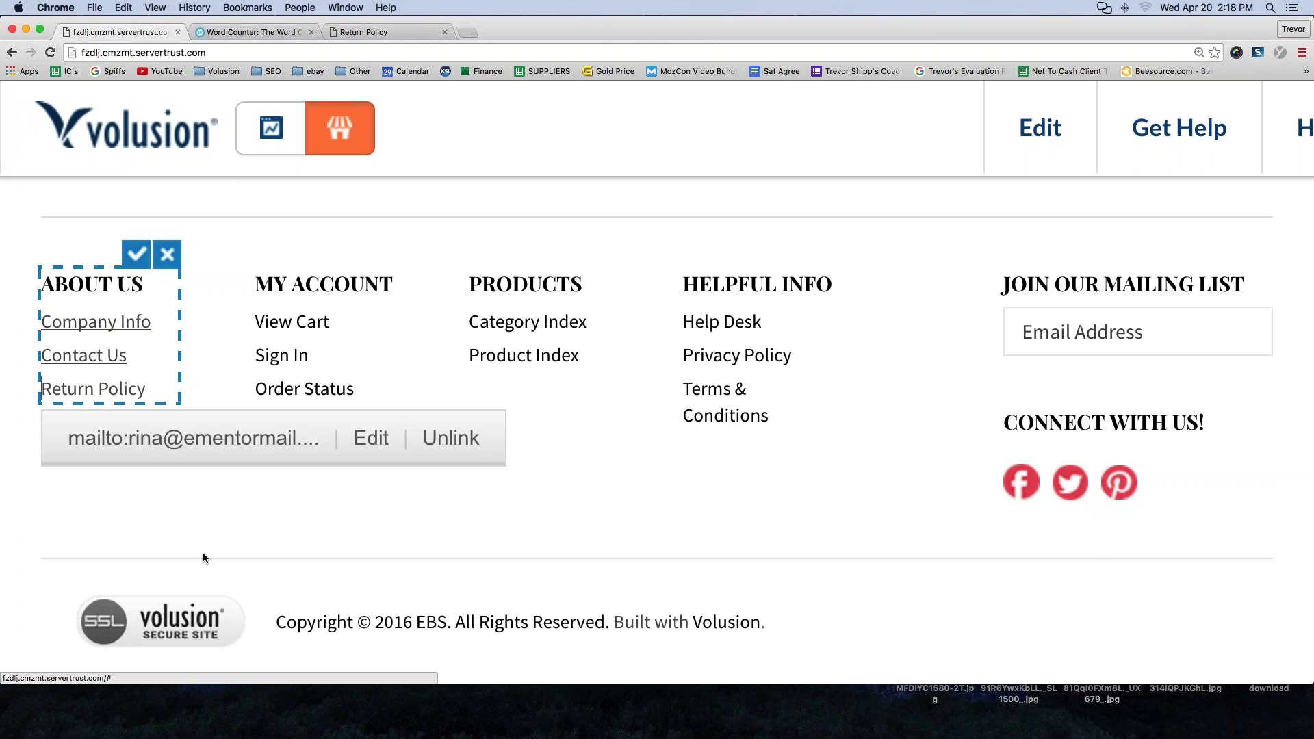
click(68, 390)
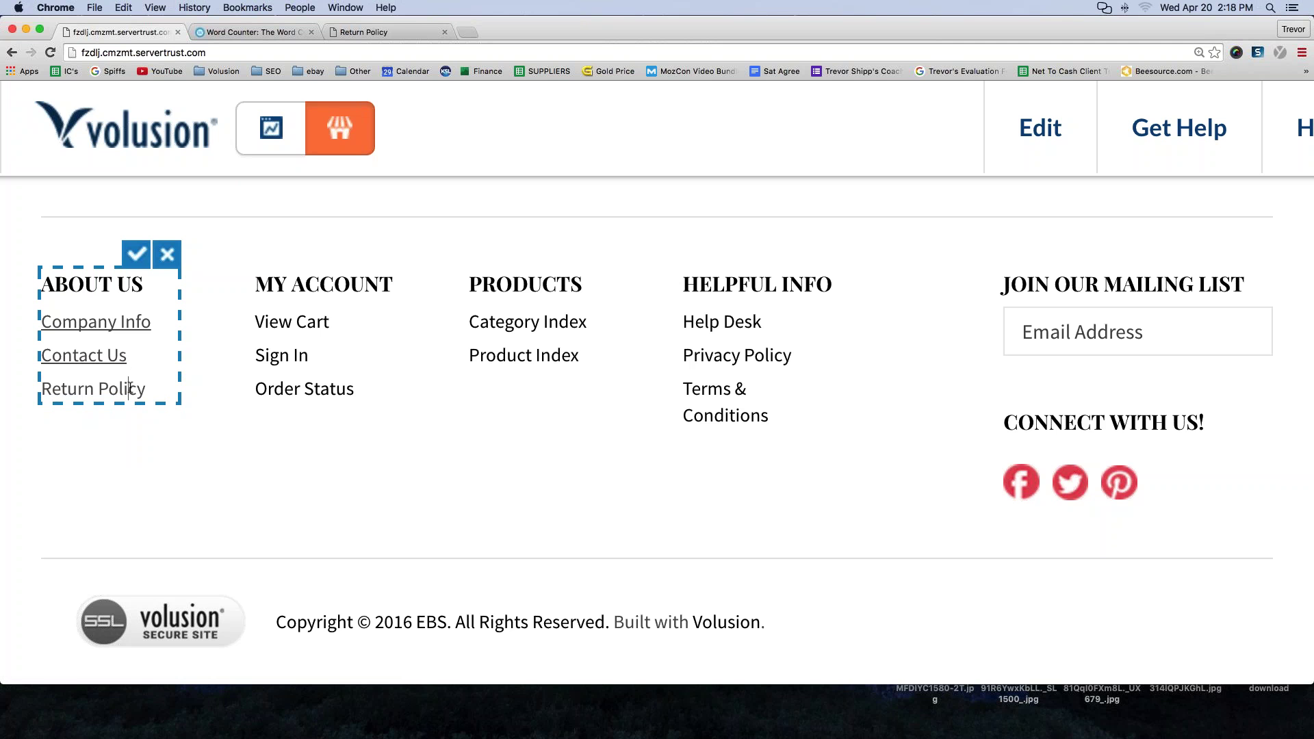
drag(152, 388, 42, 388)
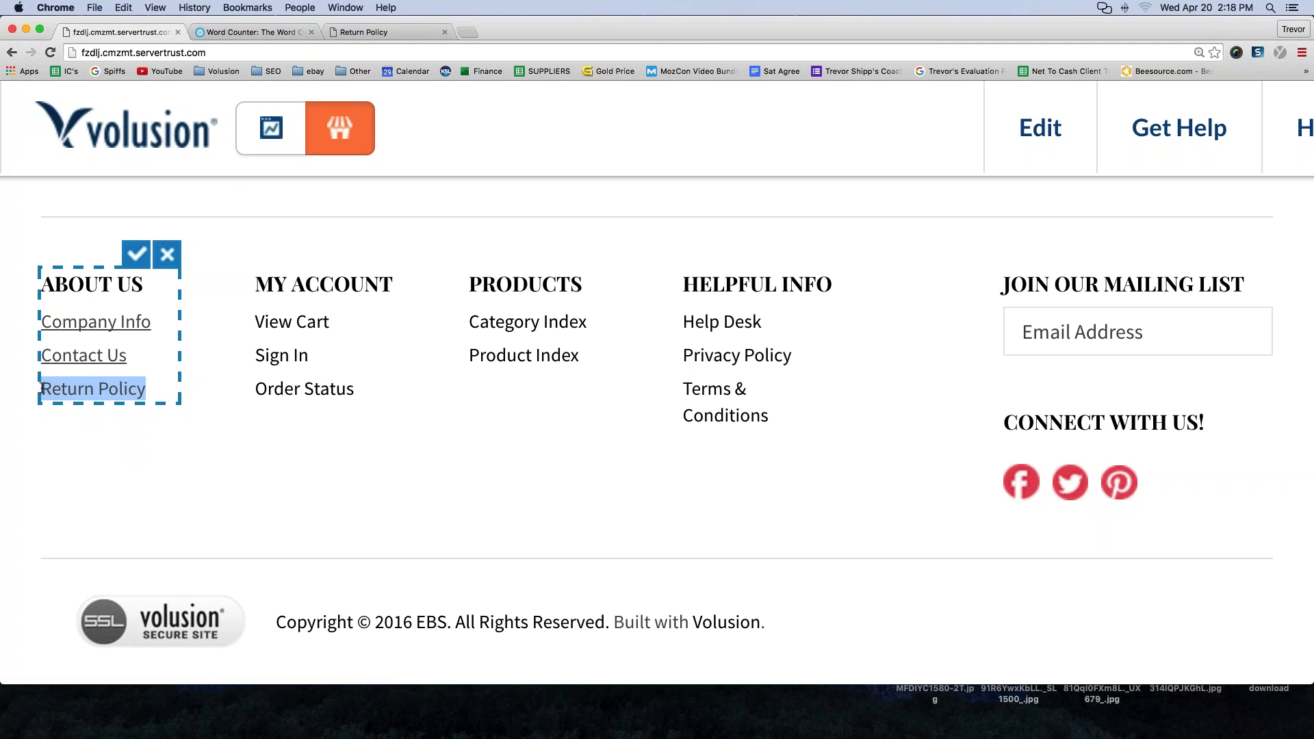
click(134, 259)
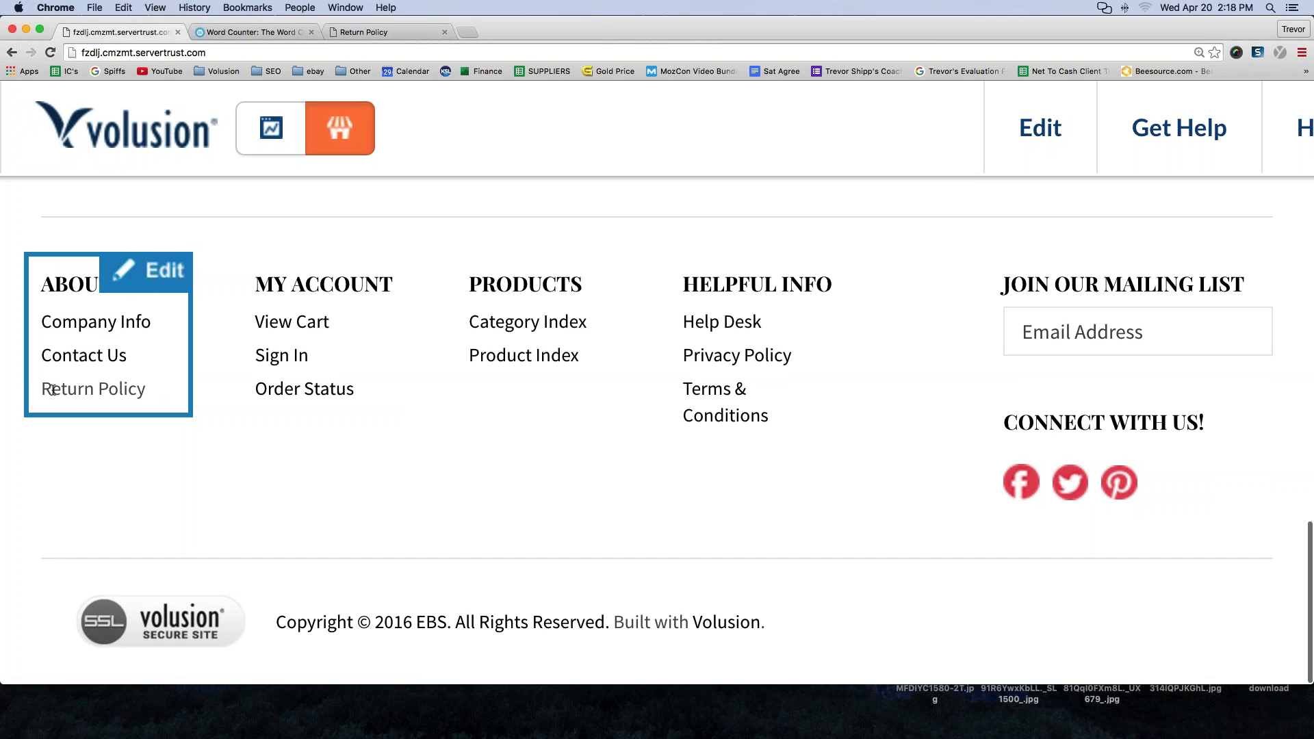
drag(43, 389, 148, 390)
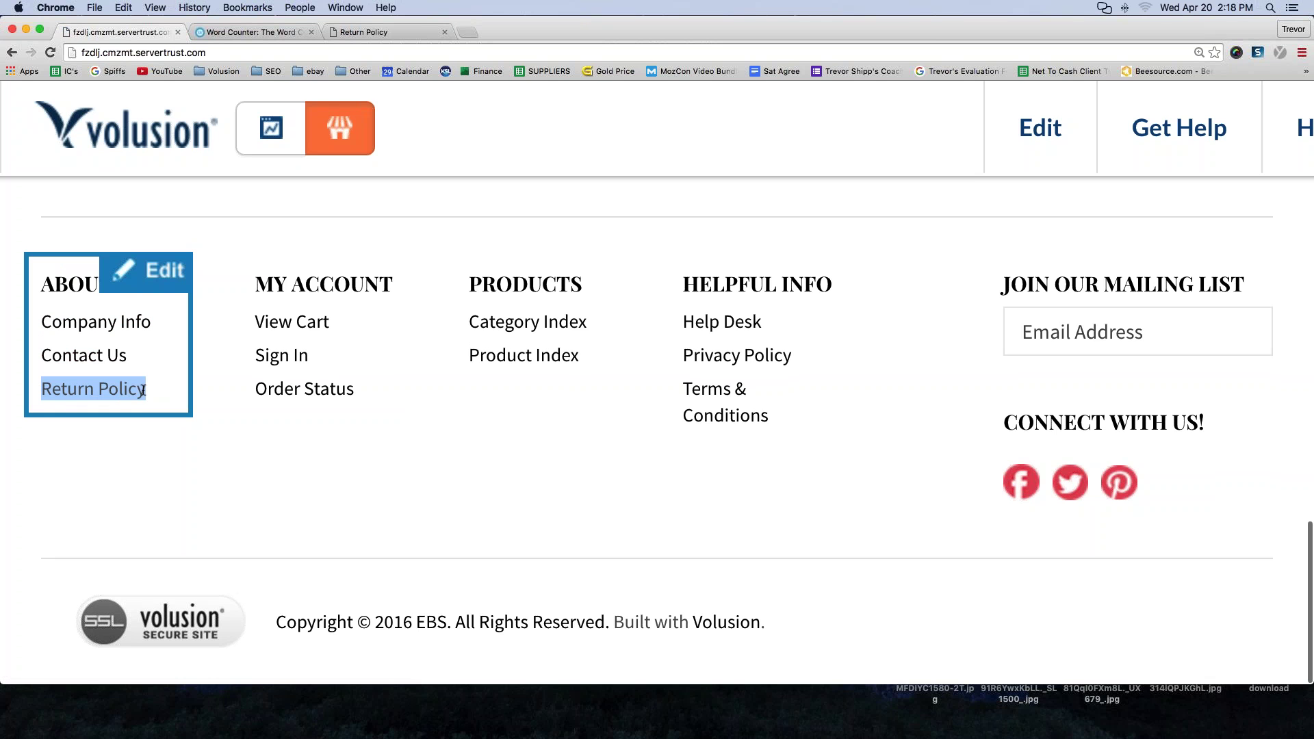
click(81, 515)
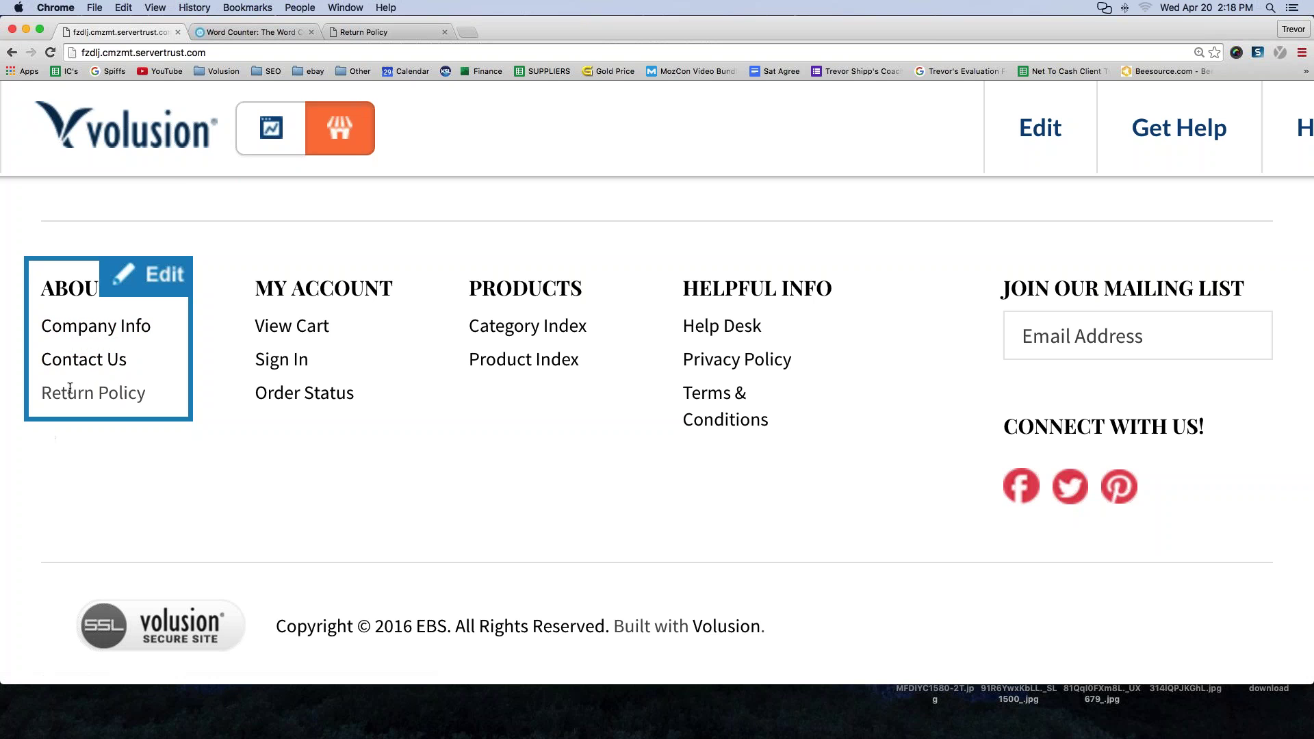
- Edit the About Us block, select 'Return Policy' and choose to insert a link
click(147, 278)
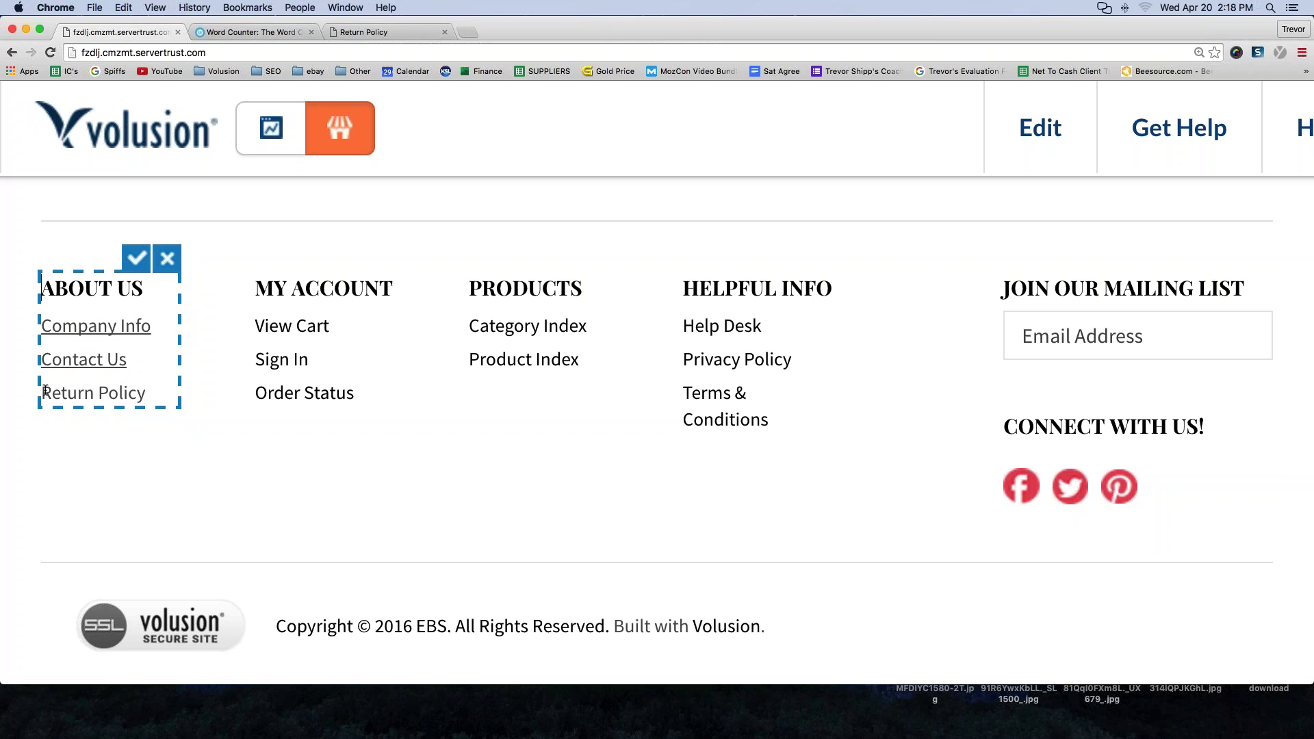
drag(43, 393, 147, 393)
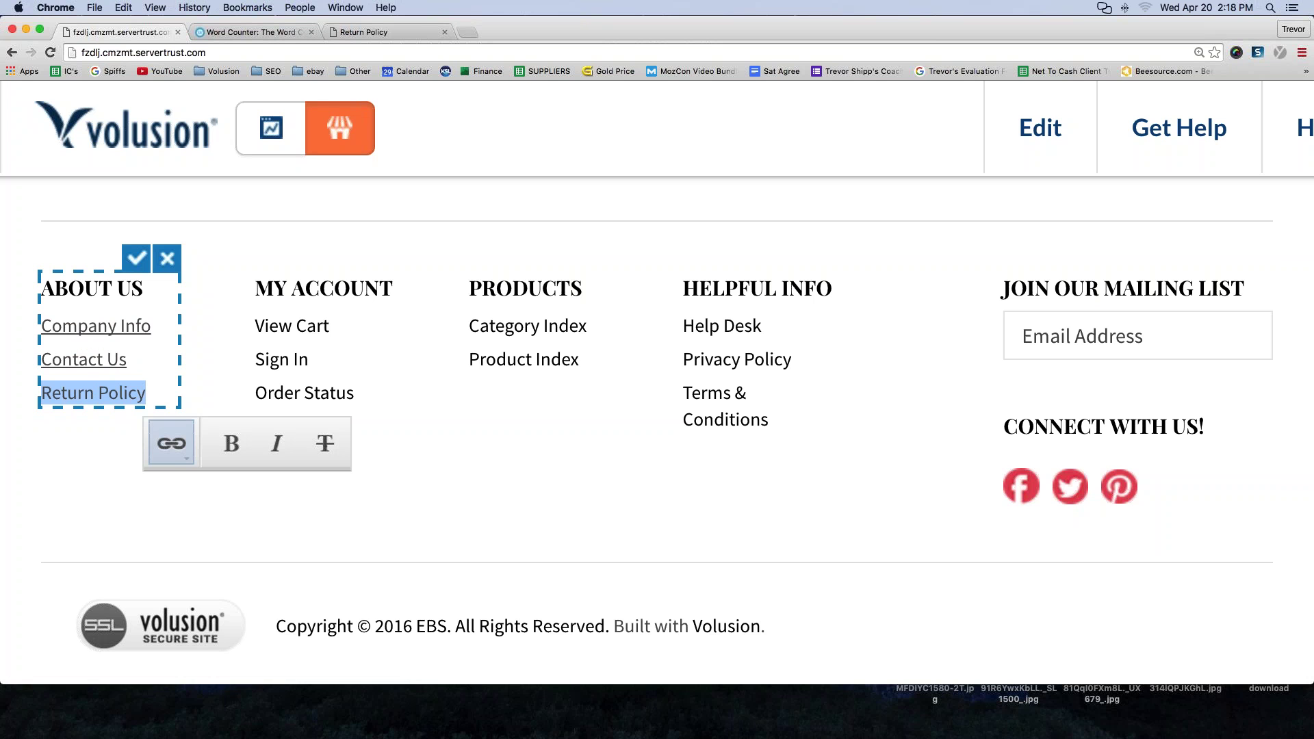
click(168, 447)
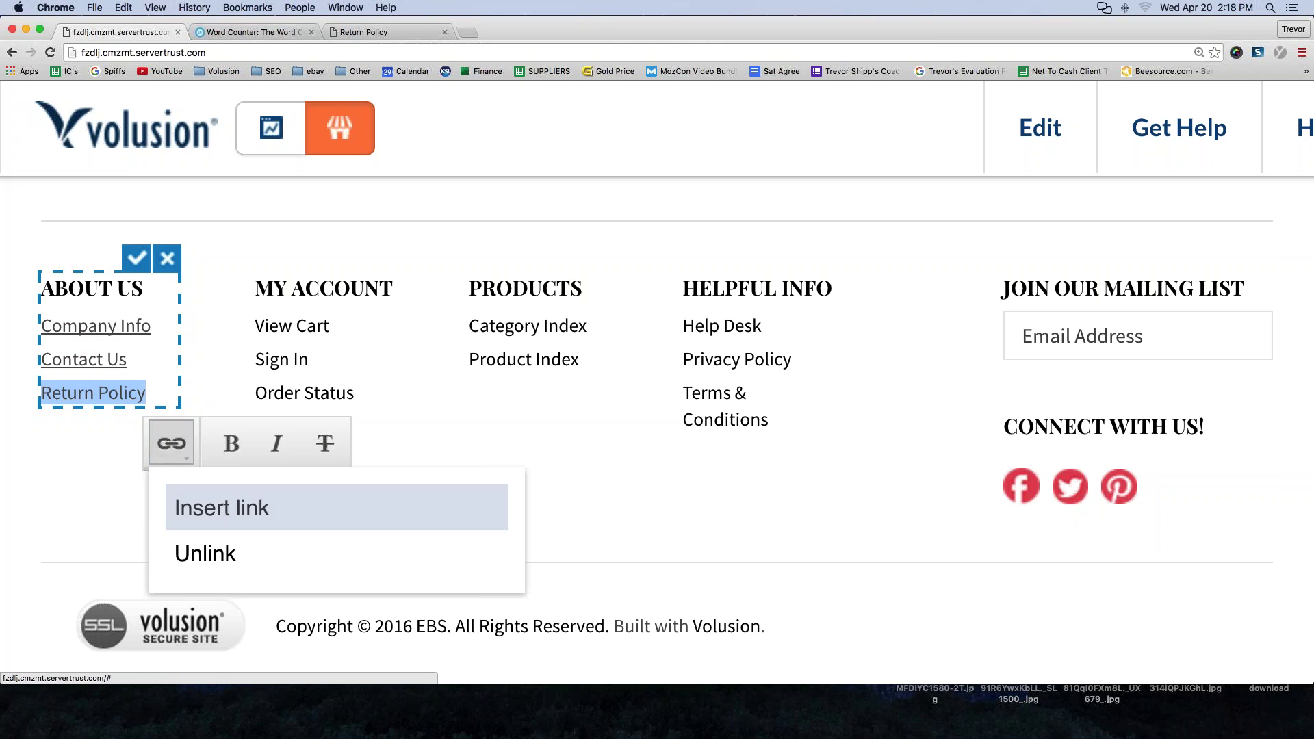
click(214, 515)
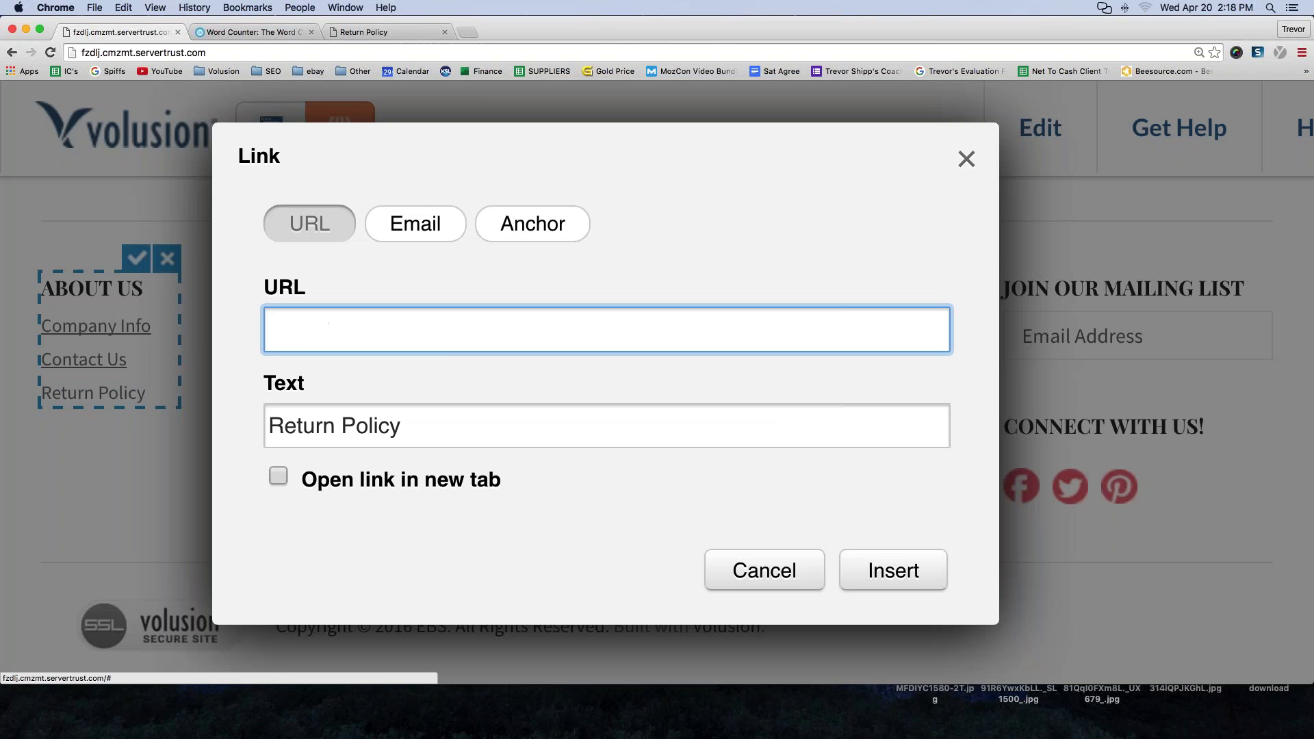
- Paste the category-s/106.htm URL, leave new-tab opening off, and insert the link
click(319, 336)
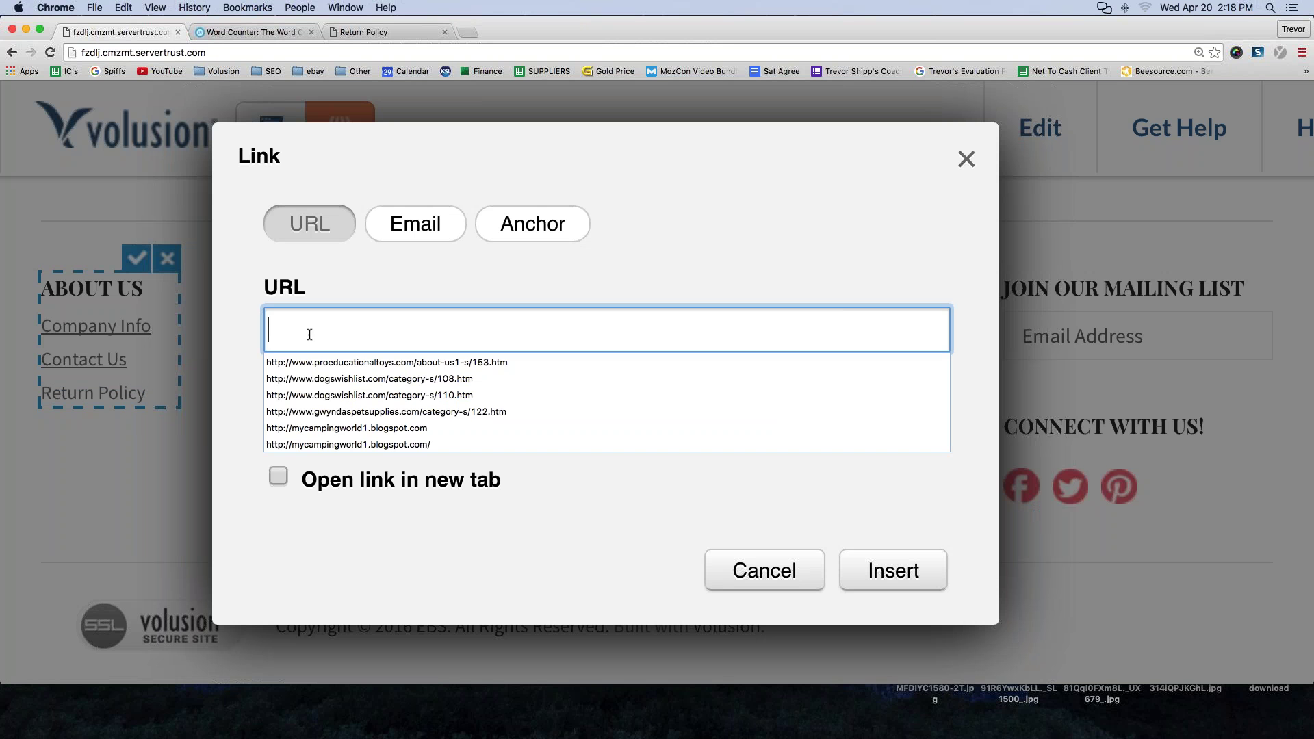
click(392, 290)
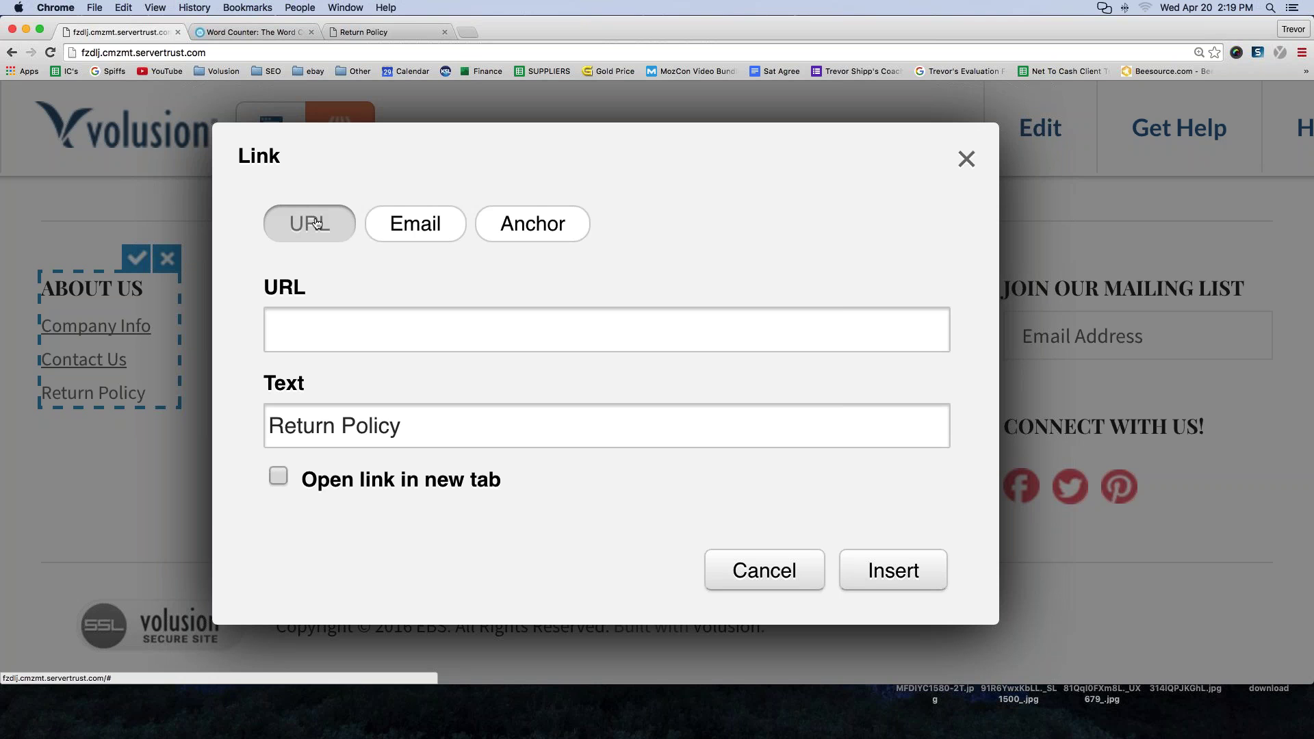
click(322, 328)
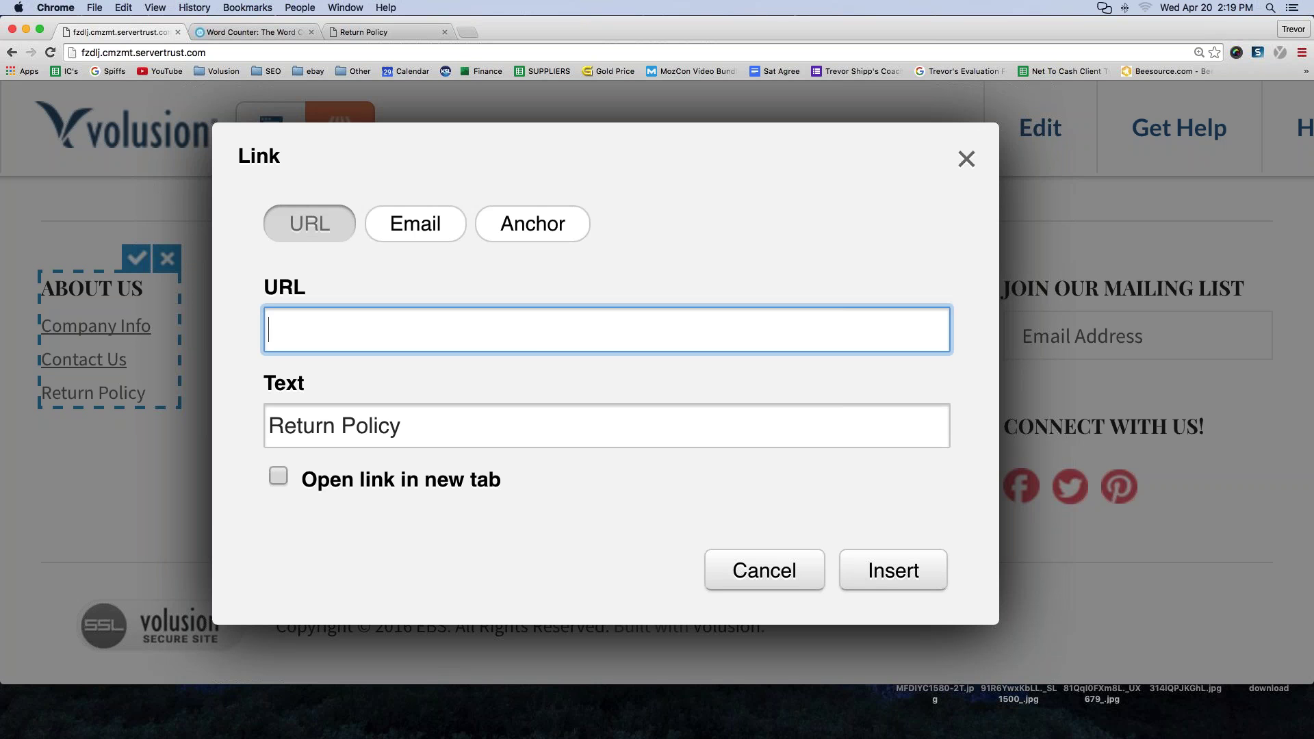
text(http://fzdlj.cmzmt.servertrust.com/category-s/106.htm)
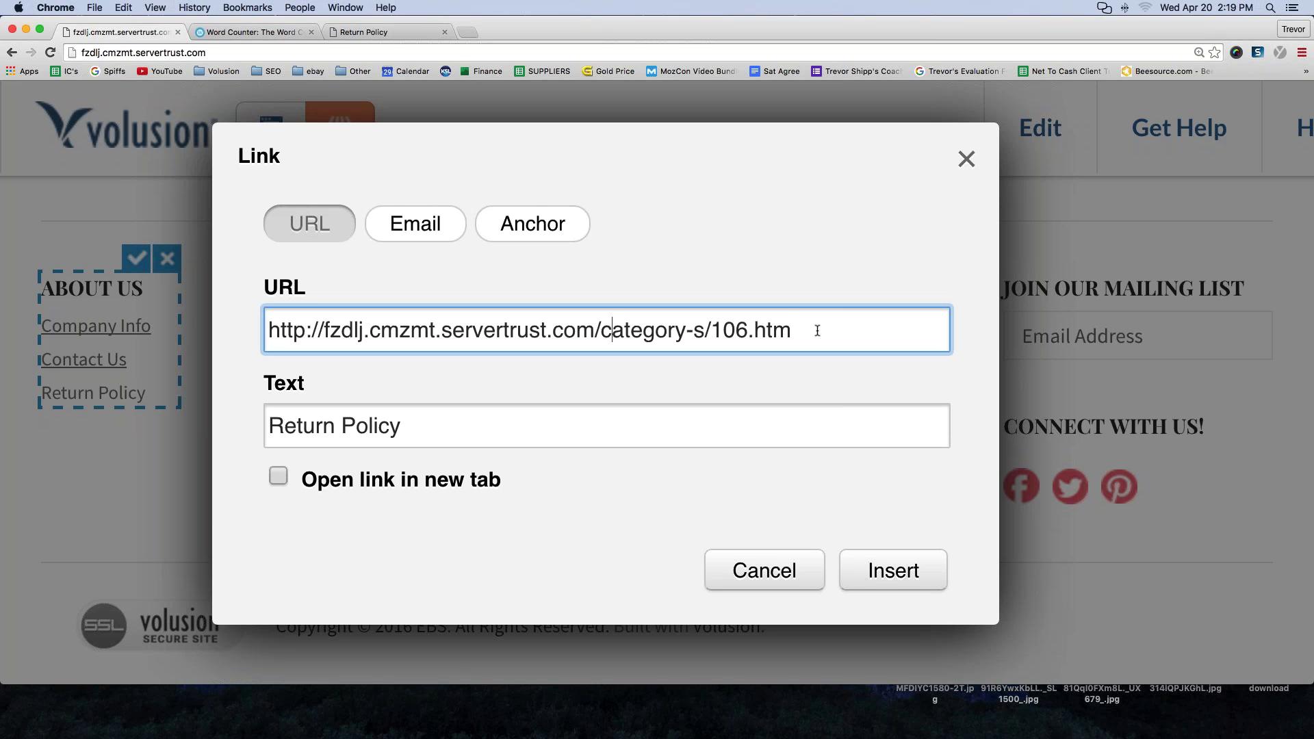
drag(819, 331, 258, 326)
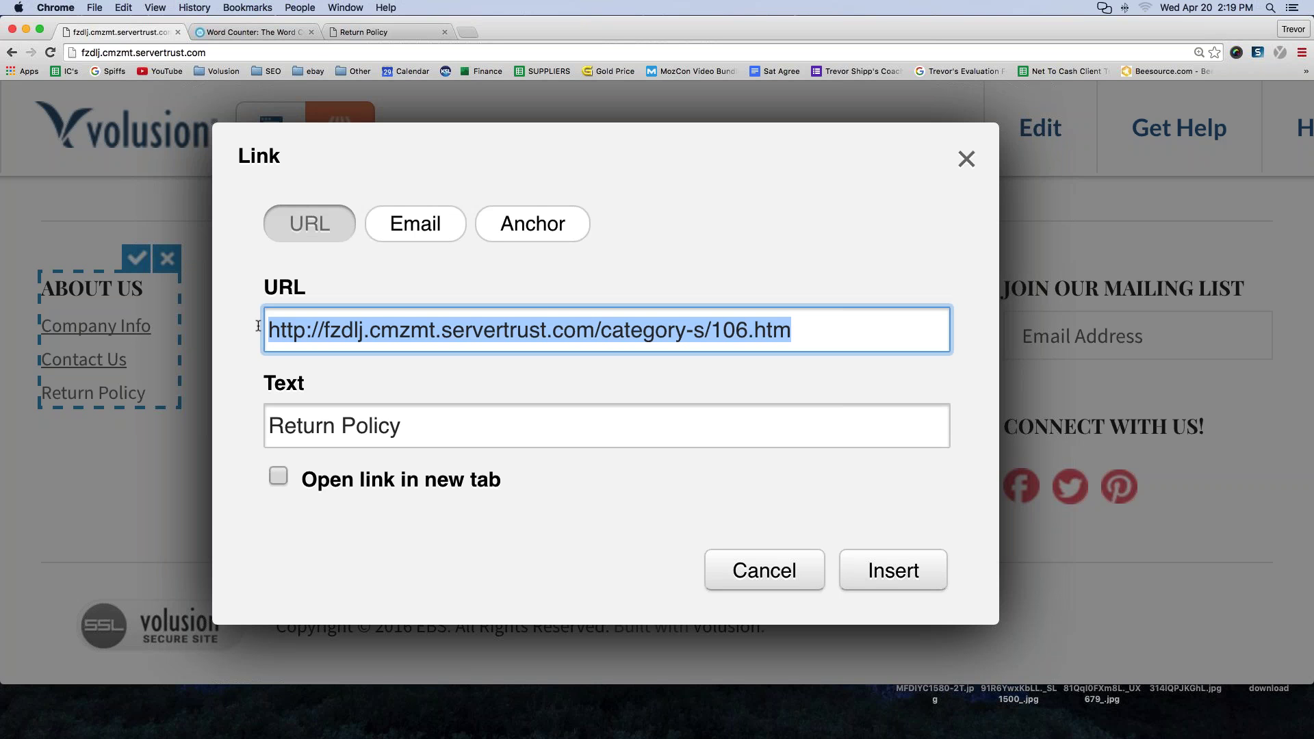
drag(403, 428, 263, 422)
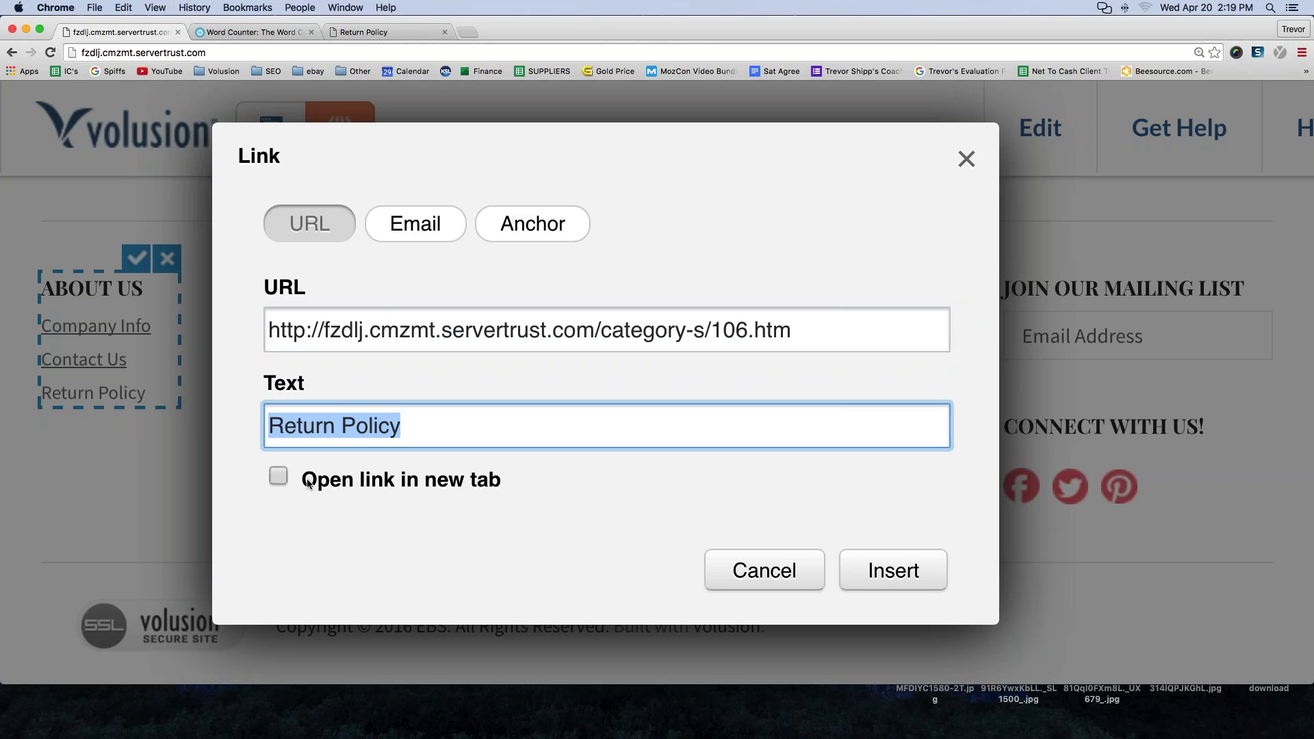
click(278, 478)
click(282, 482)
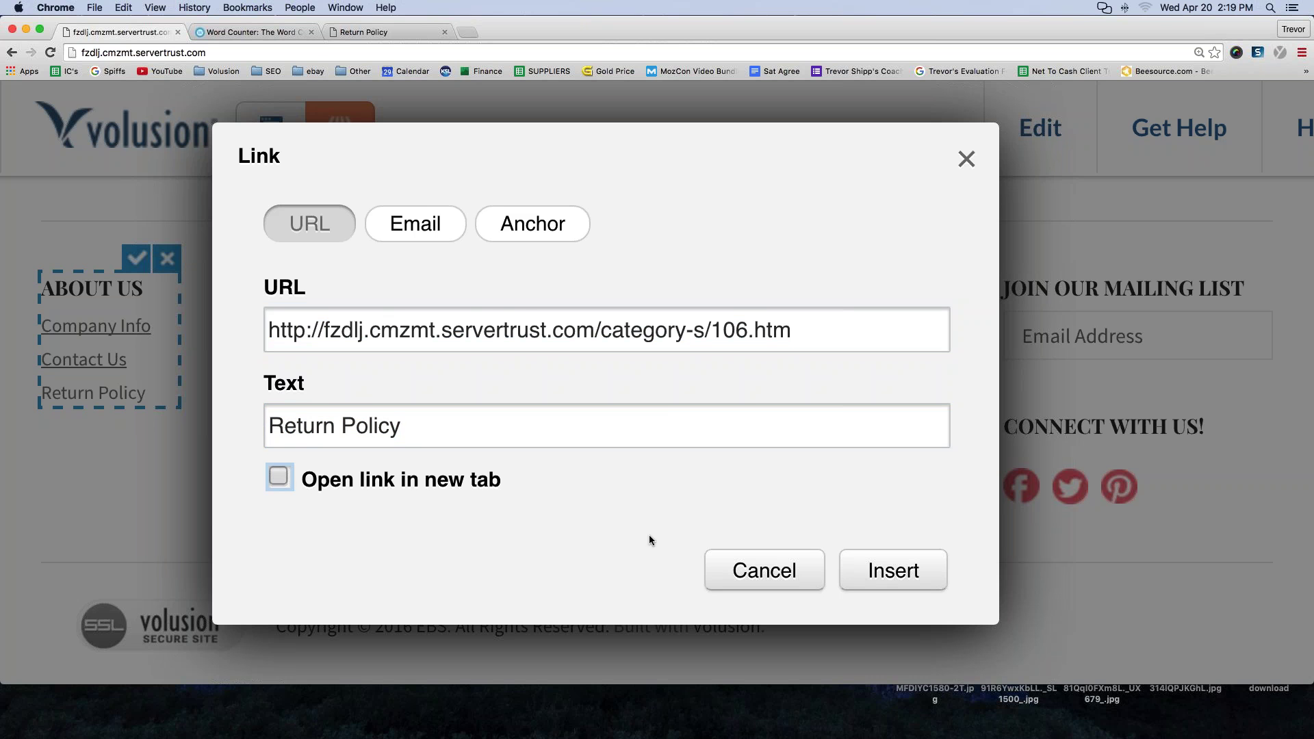
click(891, 570)
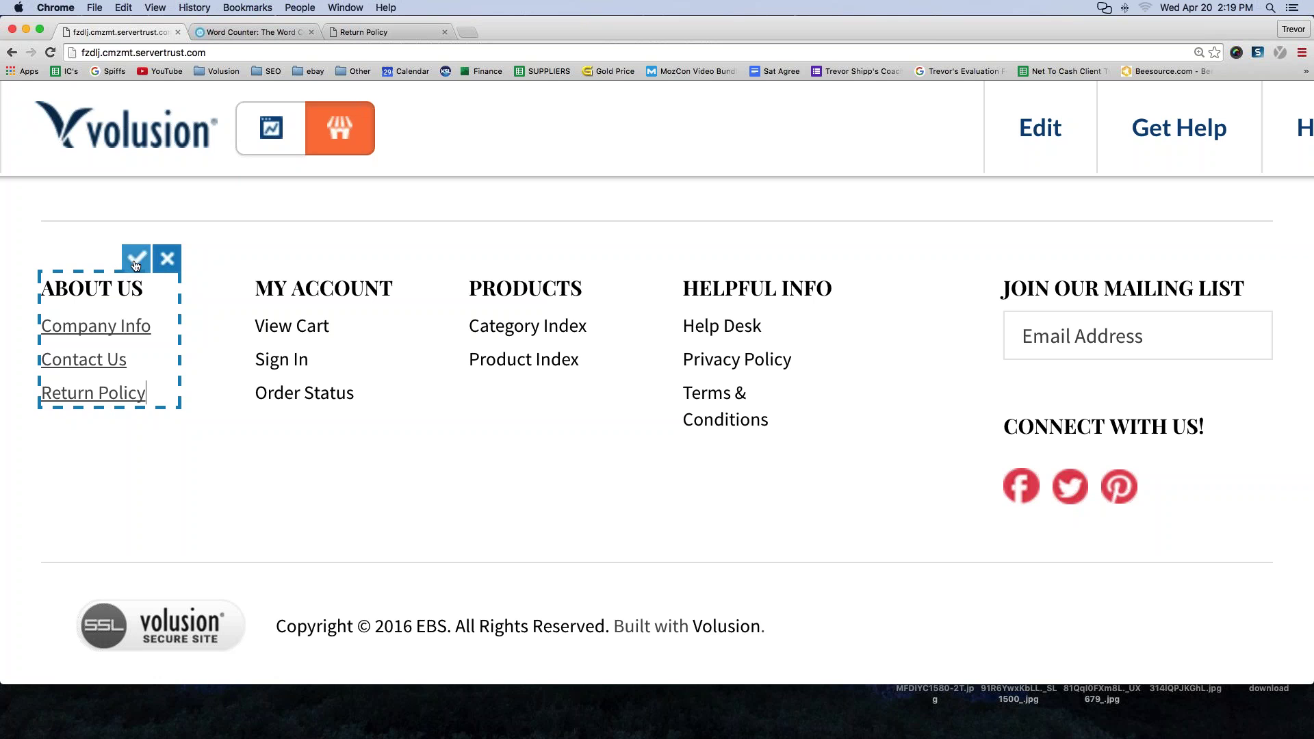
- Save the About Us block and follow the footer Return Policy link to category-s/106.htm
click(136, 262)
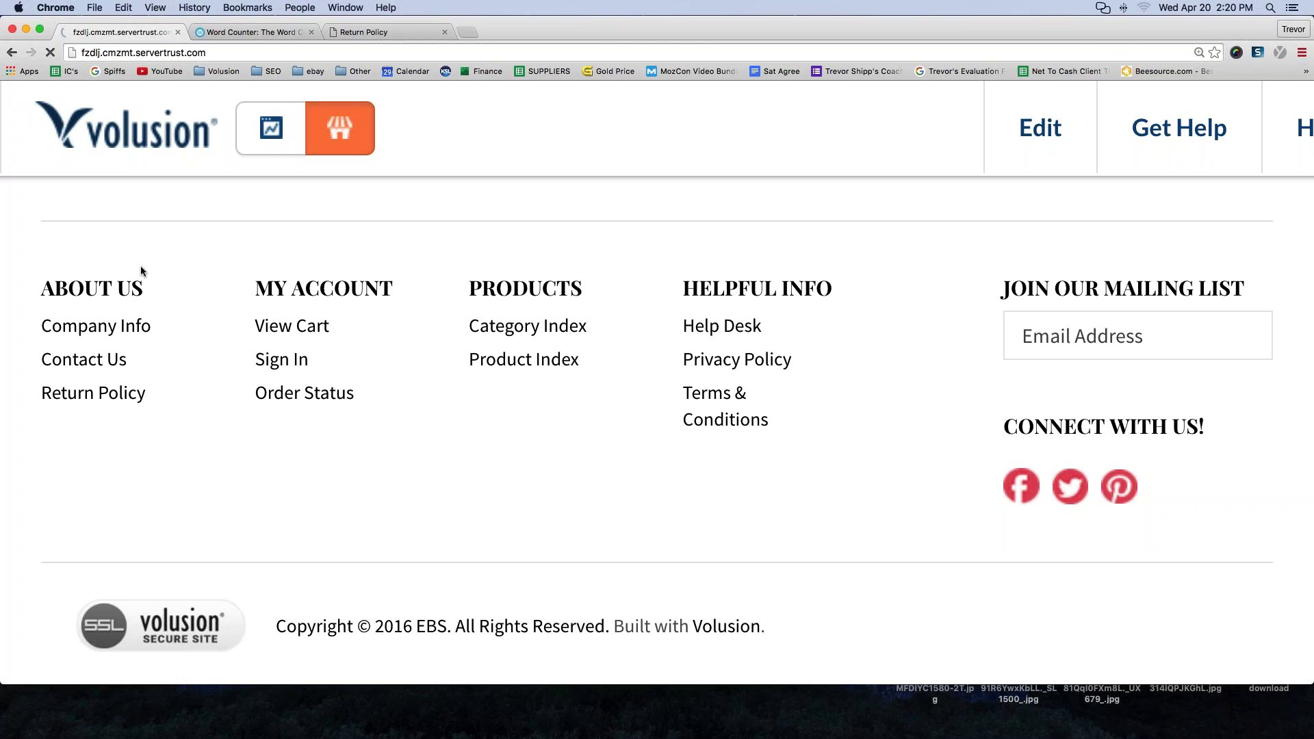
click(69, 401)
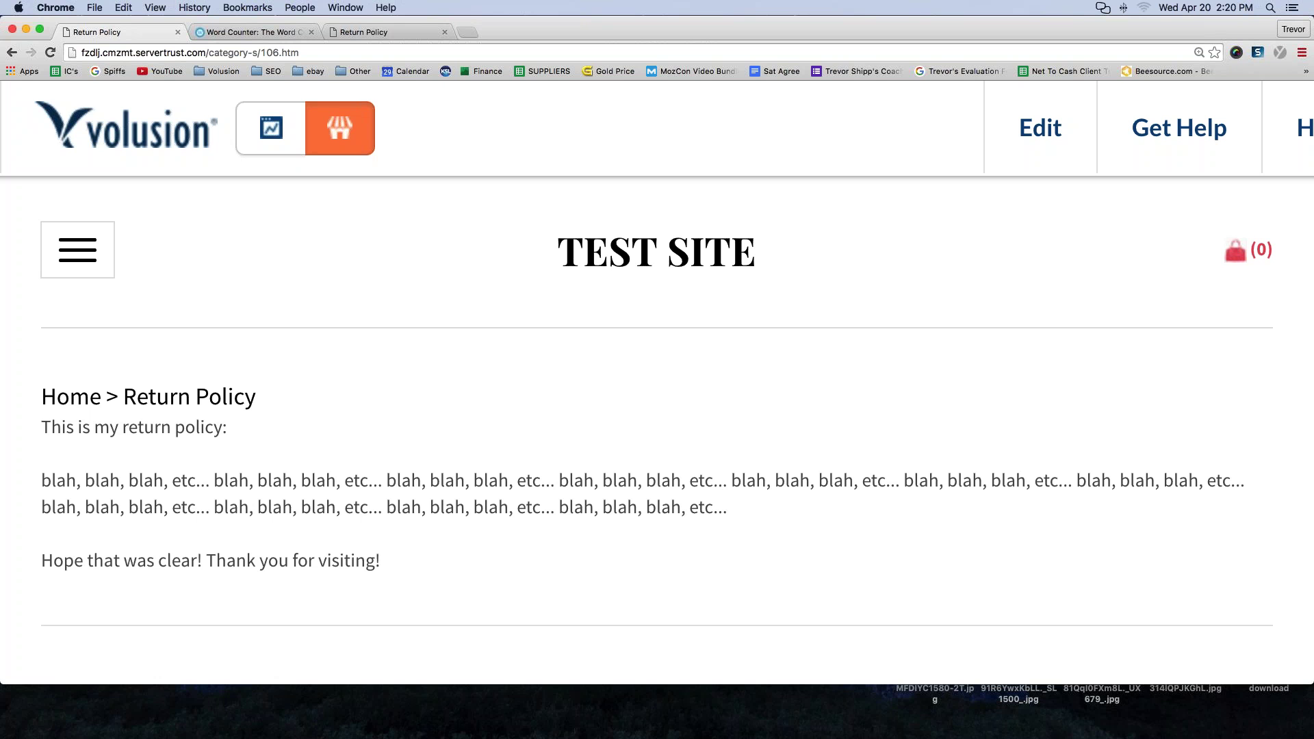
scroll(299, 274, down, 3)
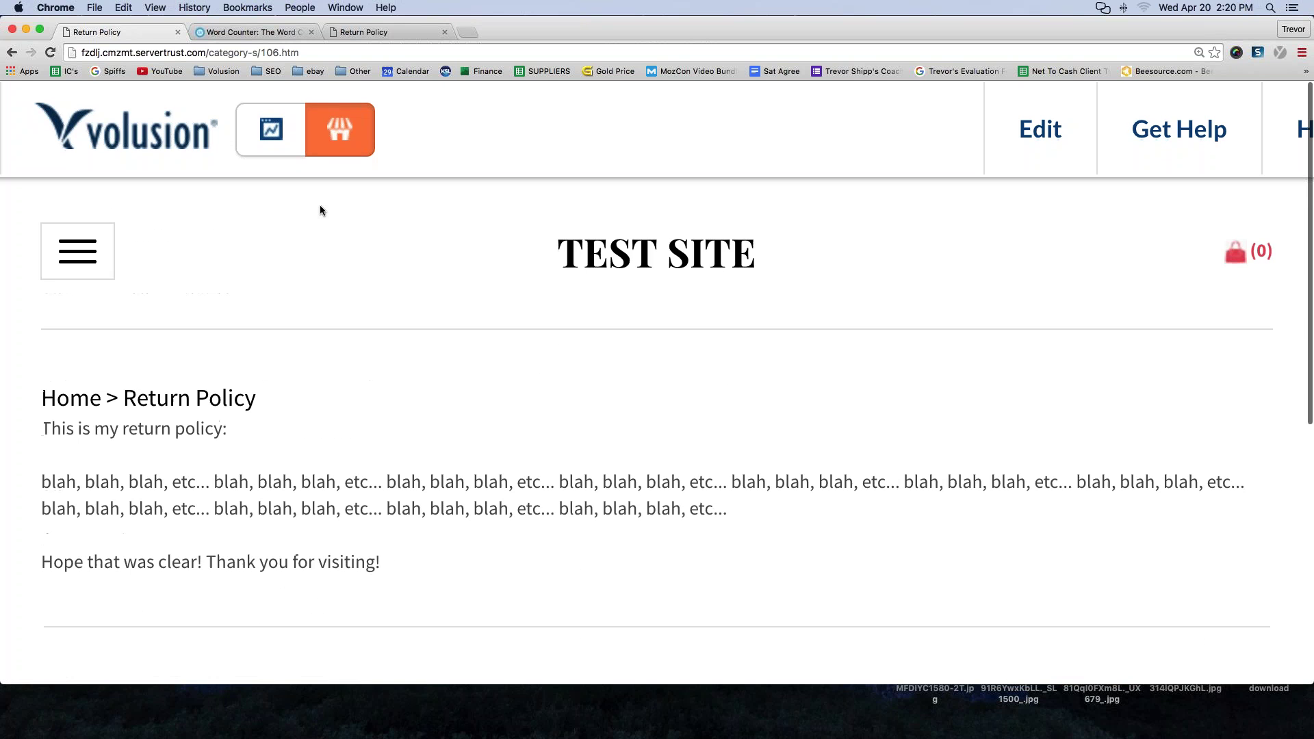
- Go from the admin dashboard to the category list and start a new category
click(269, 147)
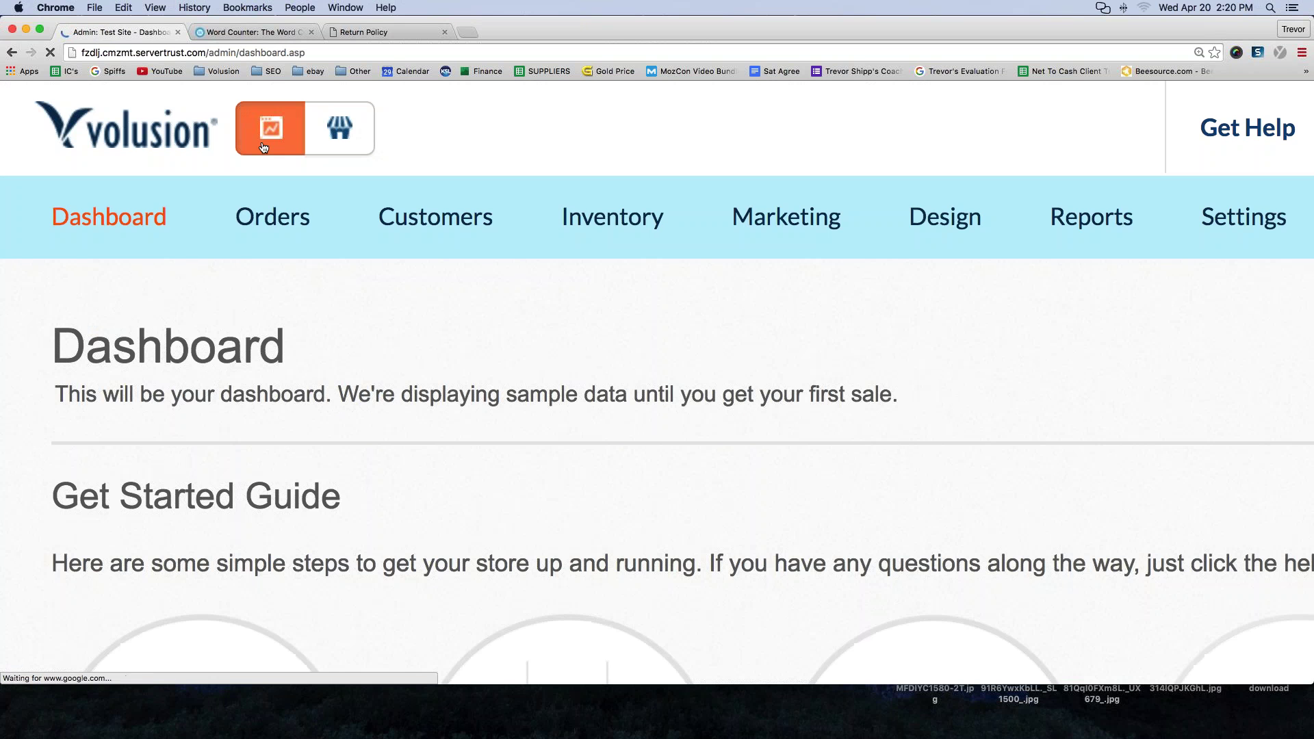
key(super+minus)
key(super+minus)
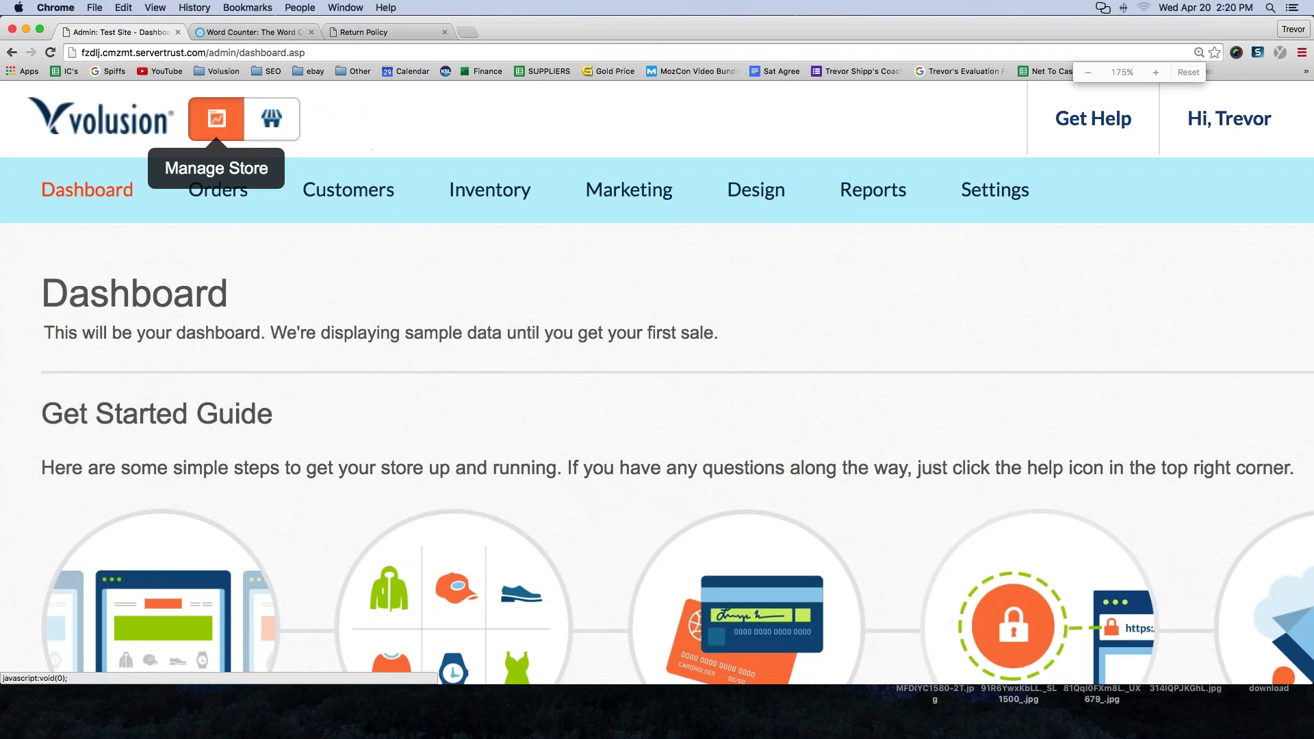
mouse_move(301, 265)
mouse_move(431, 176)
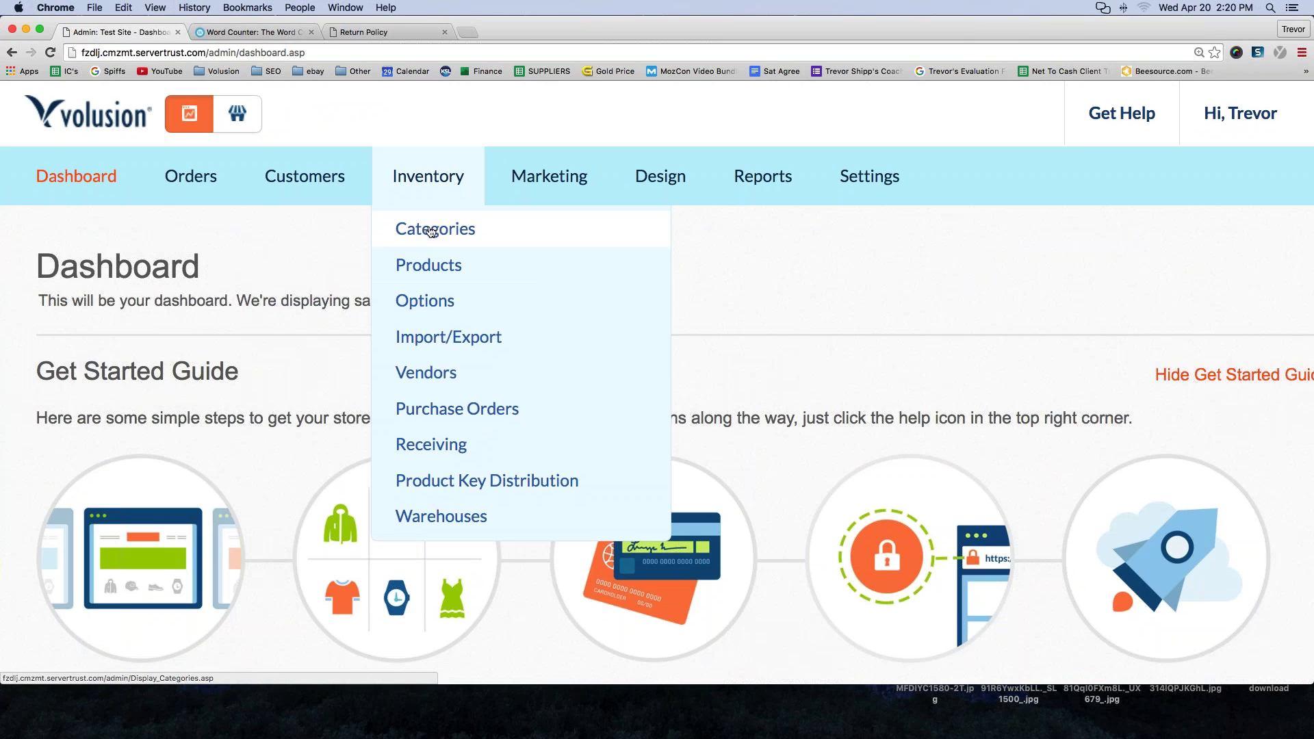
click(431, 230)
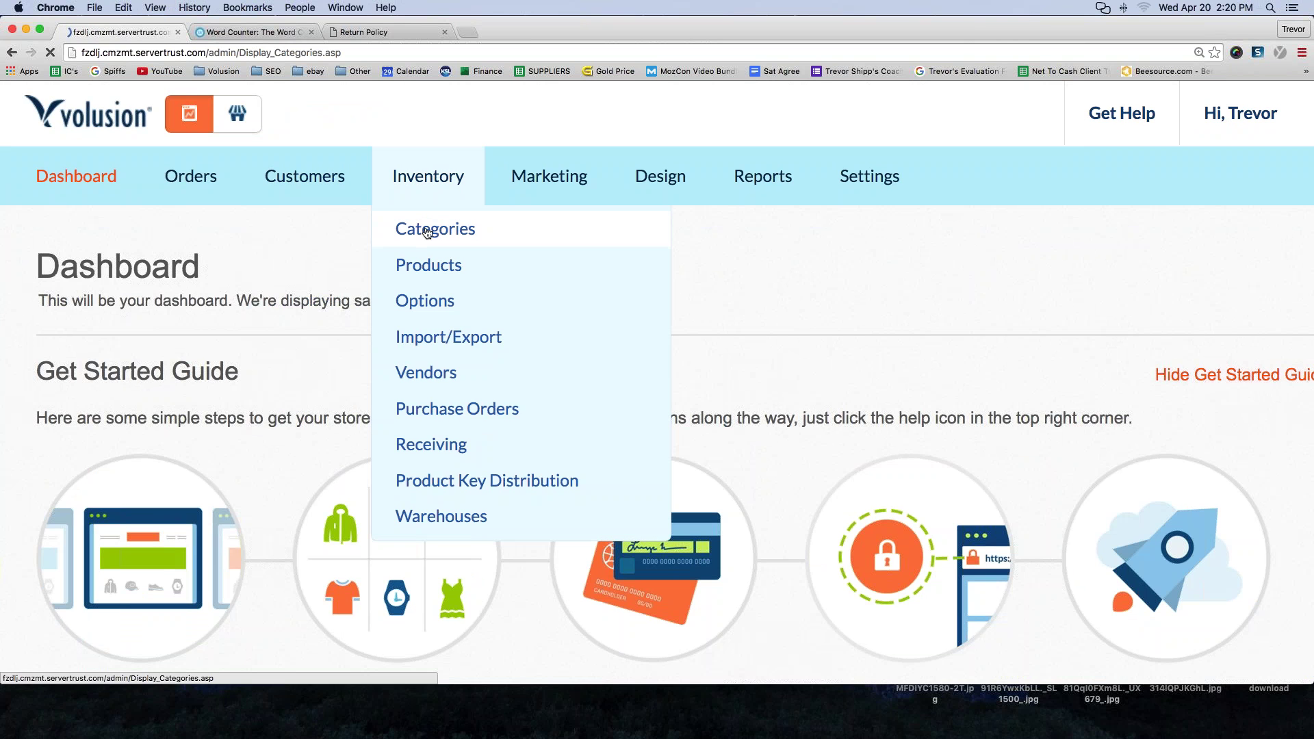
scroll(233, 356, down, 3)
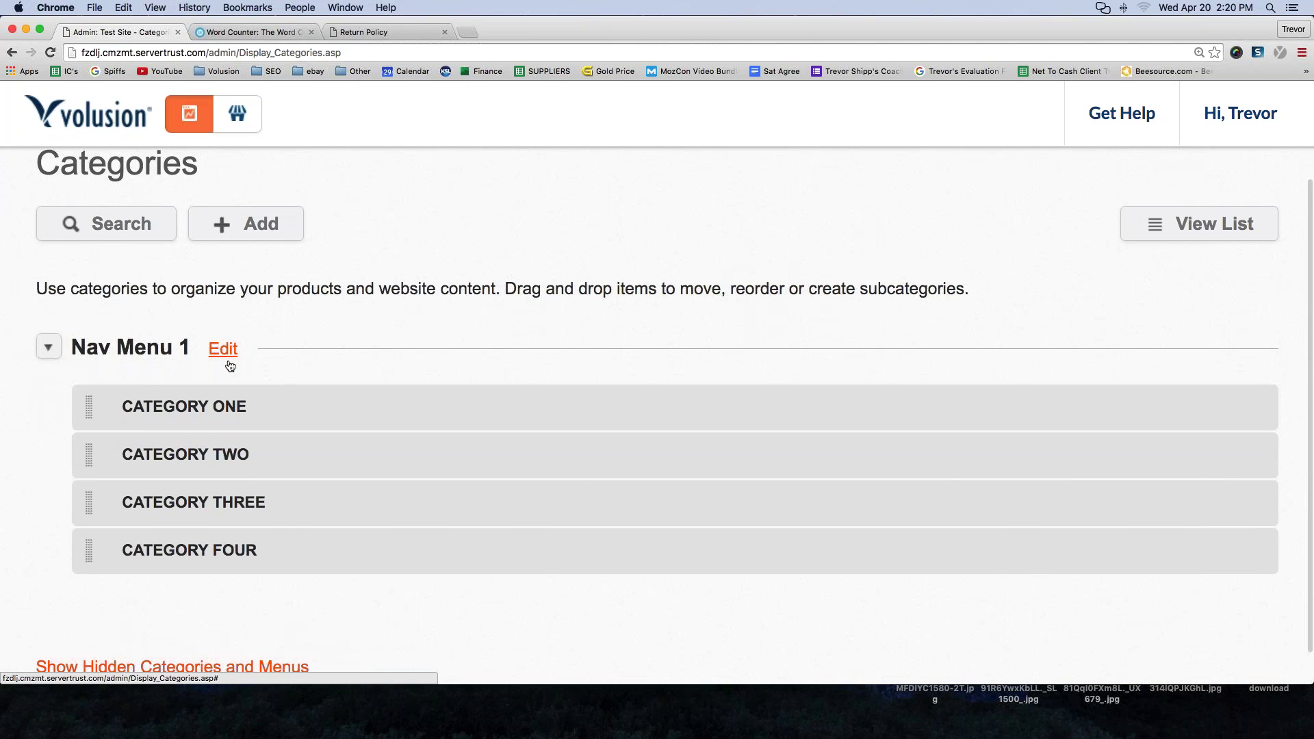
click(243, 232)
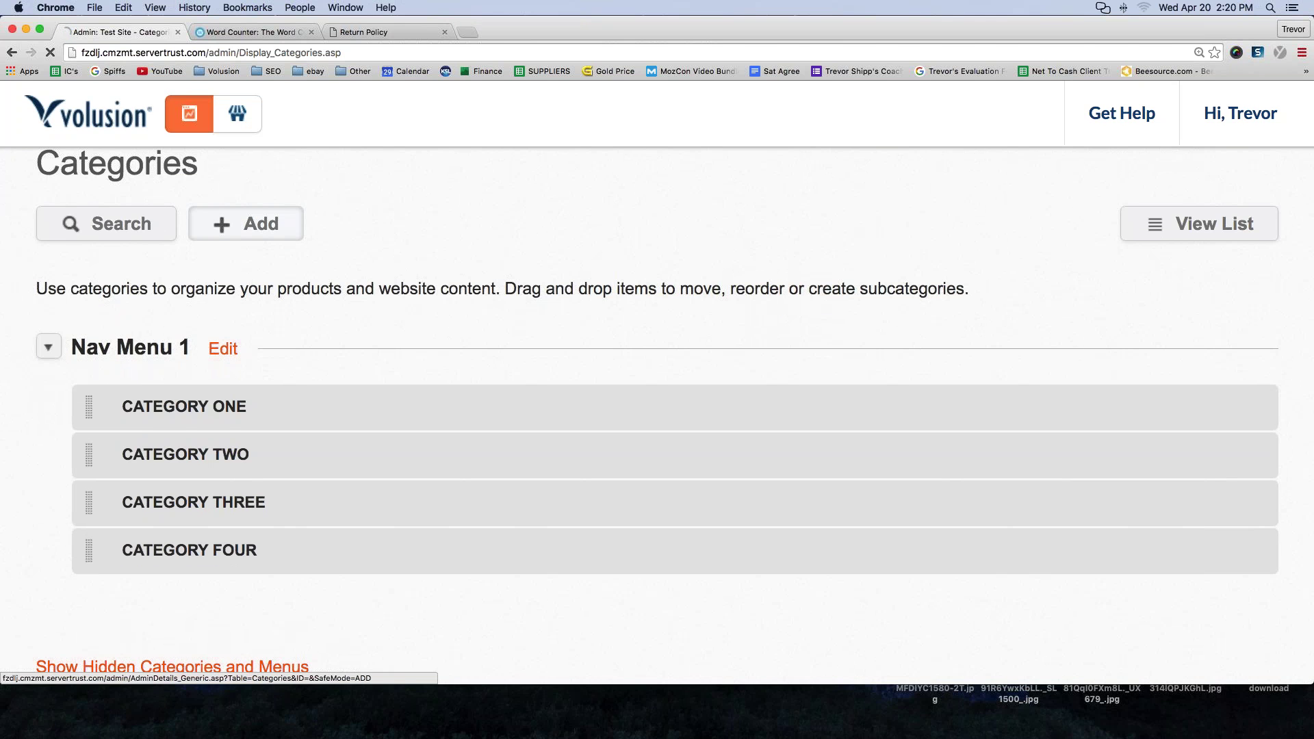
- Name the new category 'Shipping Information' and show it in Nav Menu 1
click(304, 449)
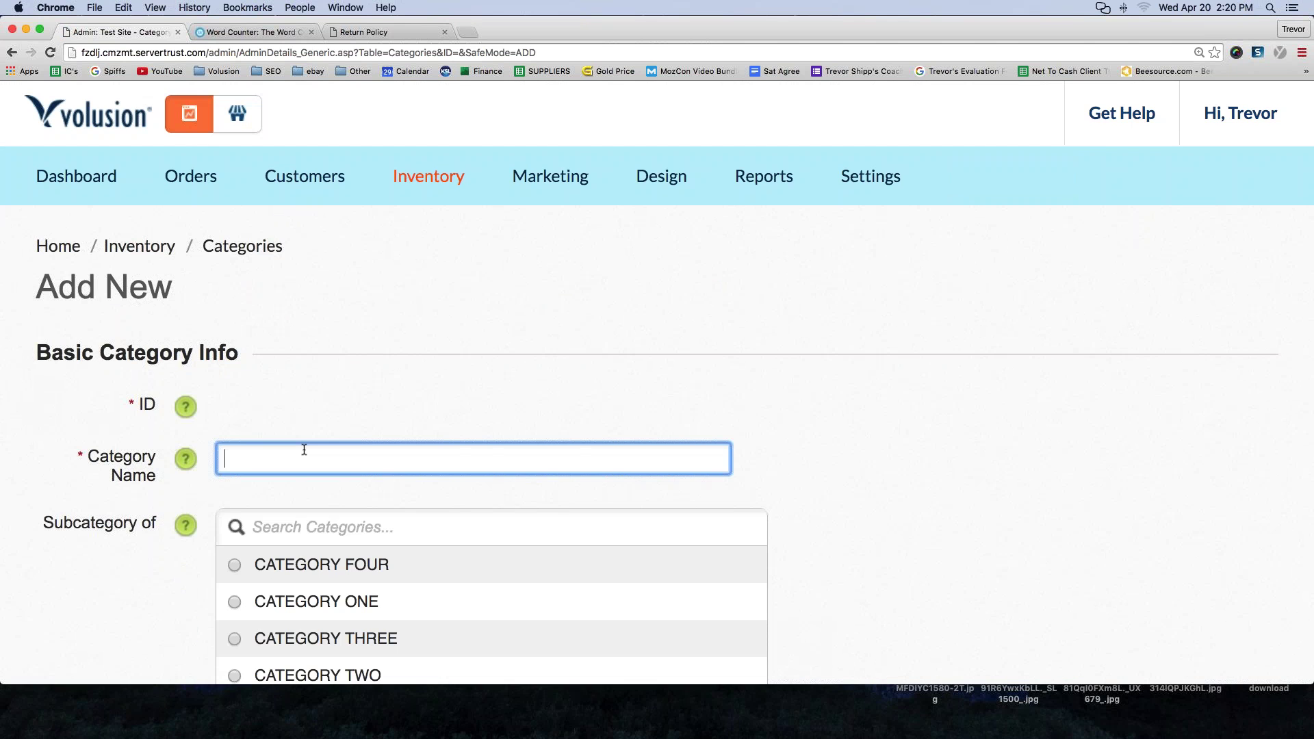
text(Shipping Information)
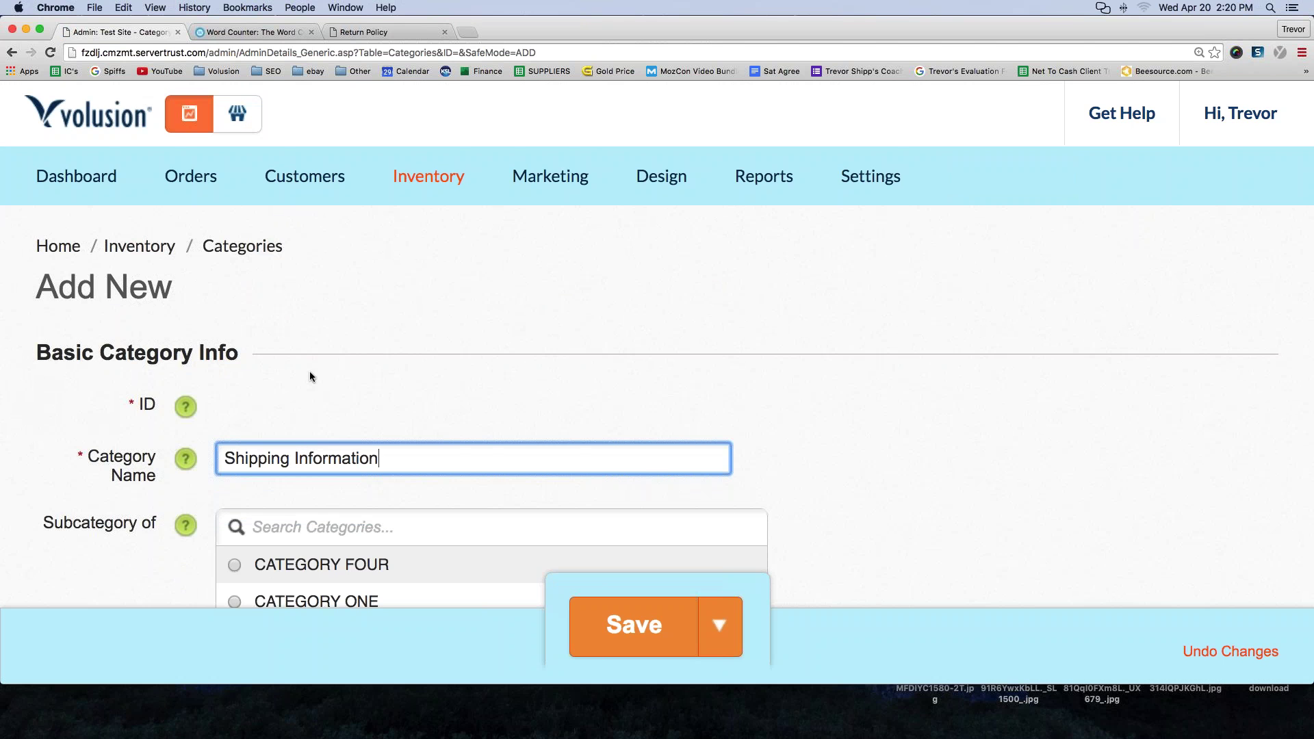
scroll(310, 371, down, 3)
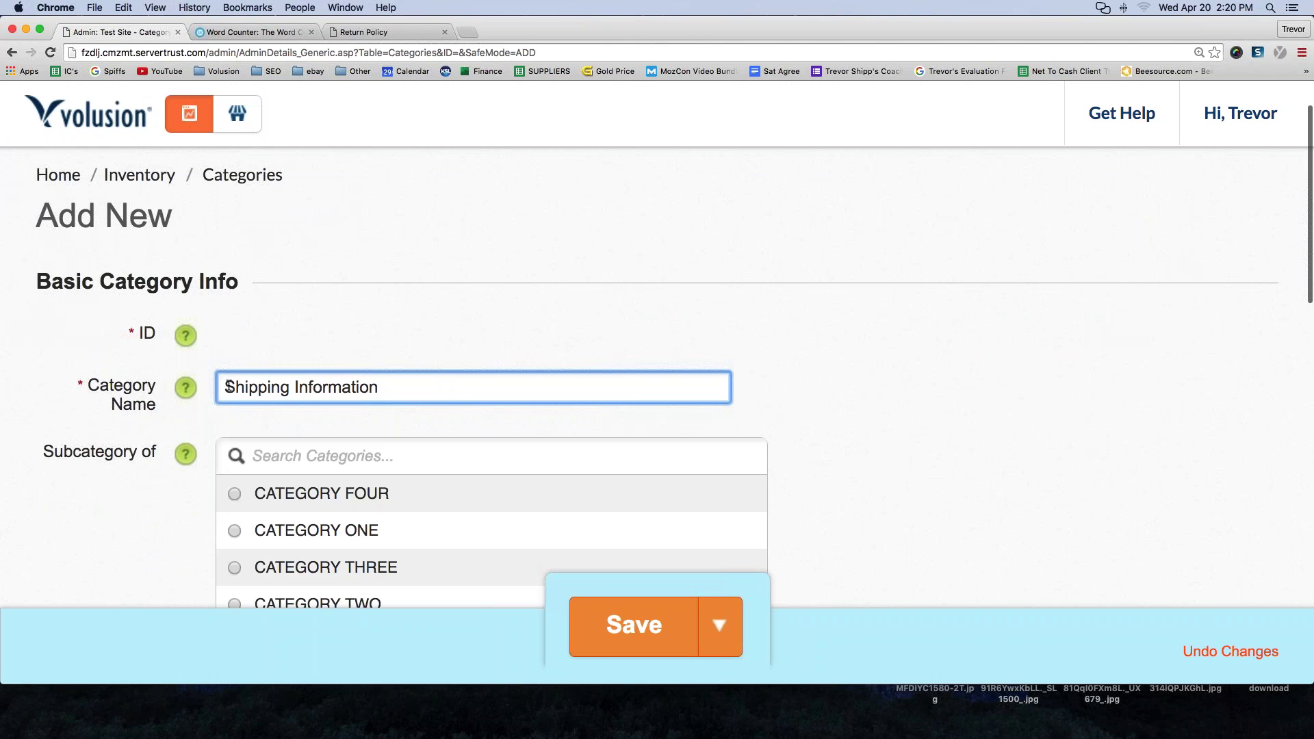
triple_click(434, 389)
scroll(144, 385, down, 8)
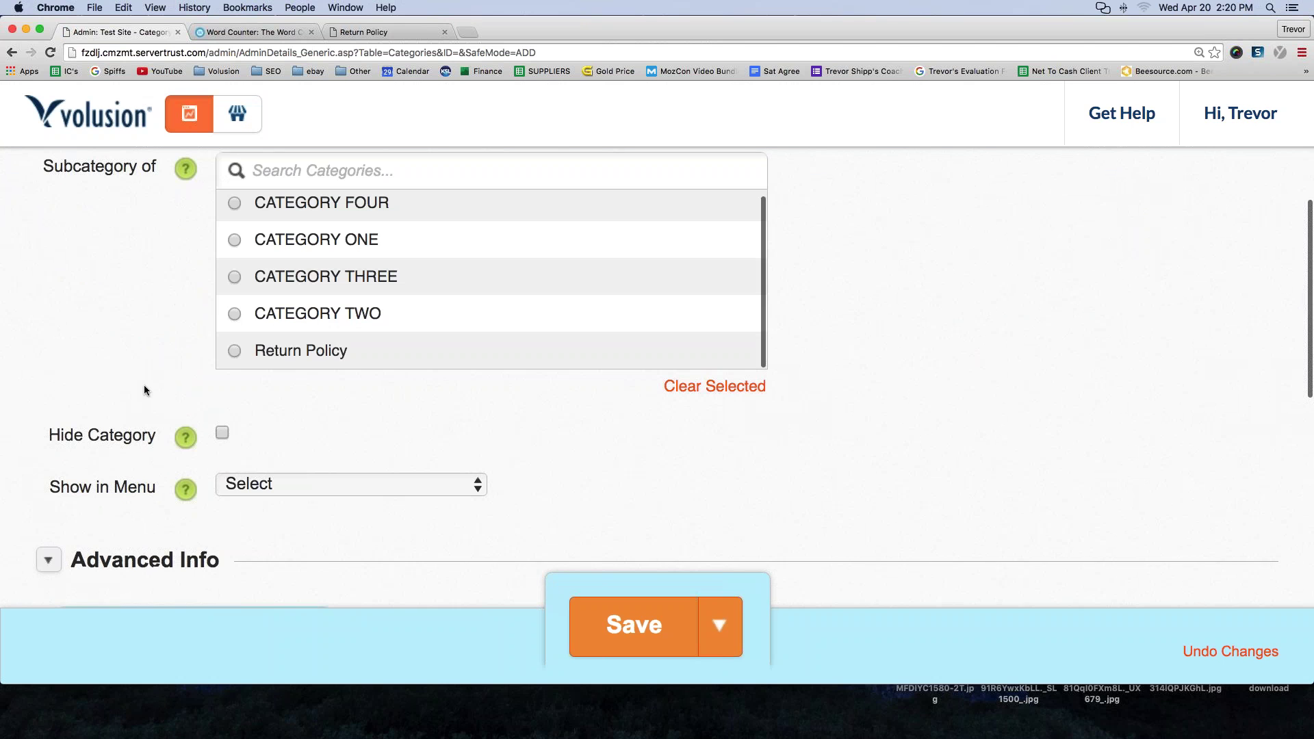
click(260, 477)
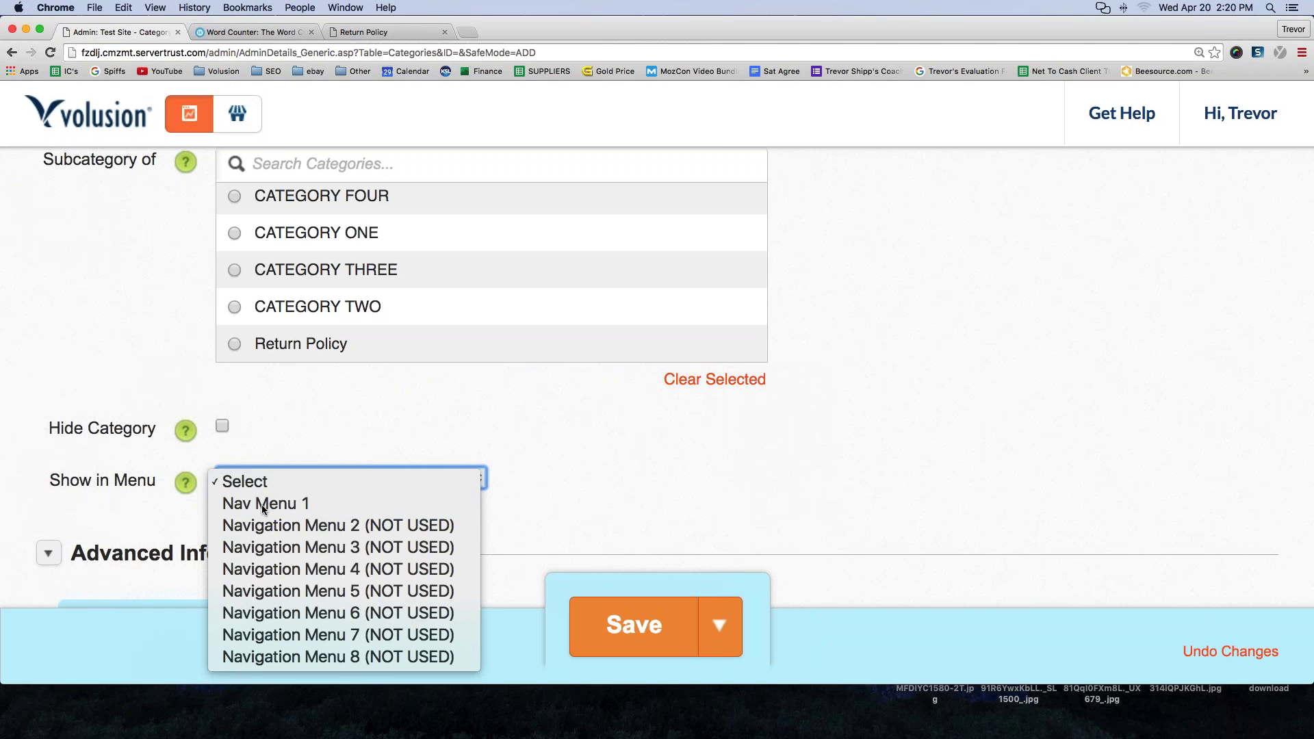
click(301, 415)
scroll(301, 415, down, 5)
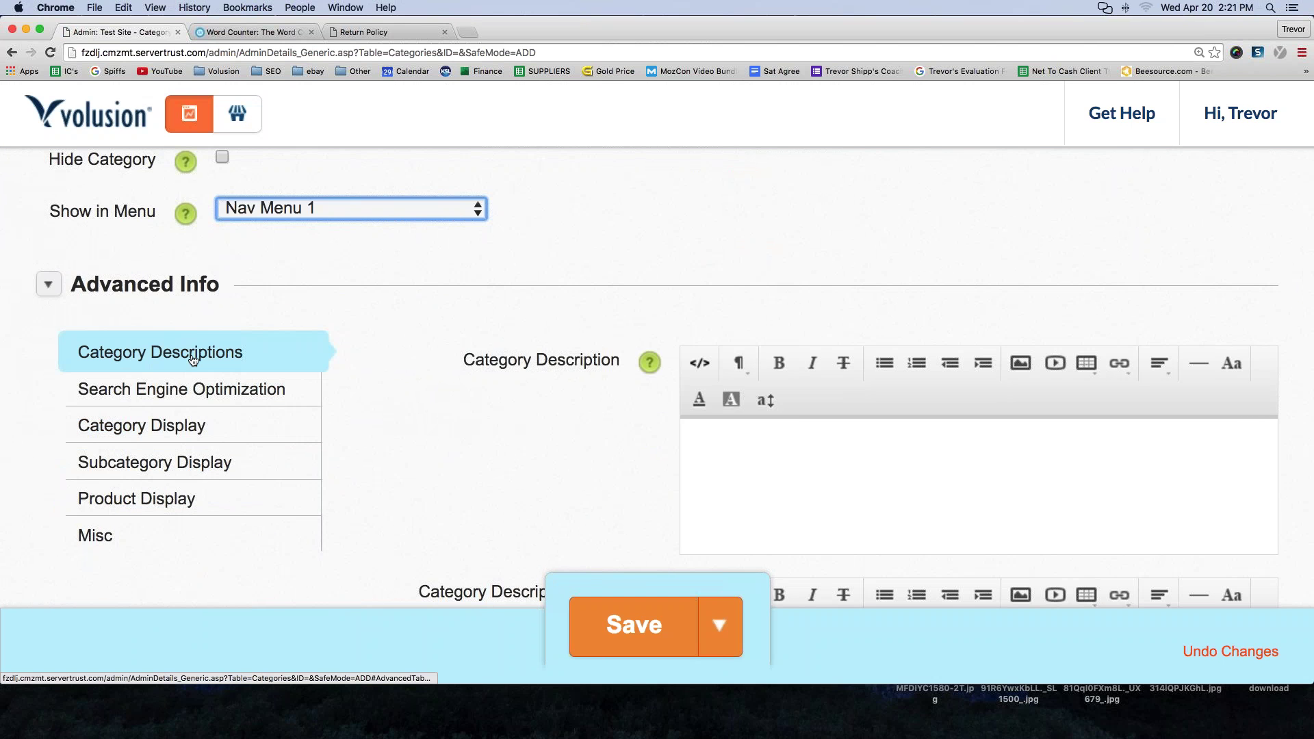
- Fill the description with 'Shipping policy!' repeated many times and save the category
click(820, 449)
text(Shippin)
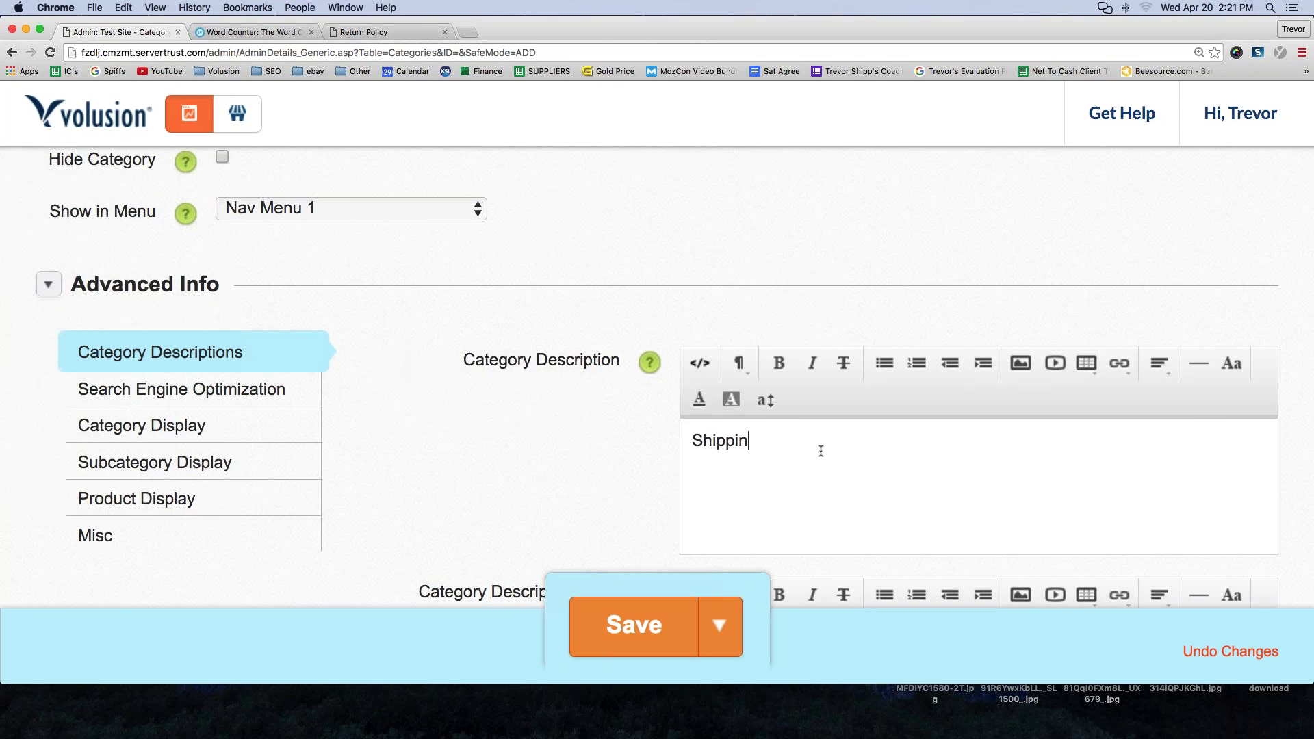
text(g policy!)
triple_click(843, 436)
key(super+c)
key(Left)
key(super+v)
key(super+v)
key(super+v)
key(super+v)
key(super+v)
key(super+v)
key(super+v)
key(super+v)
key(super+v)
key(super+v)
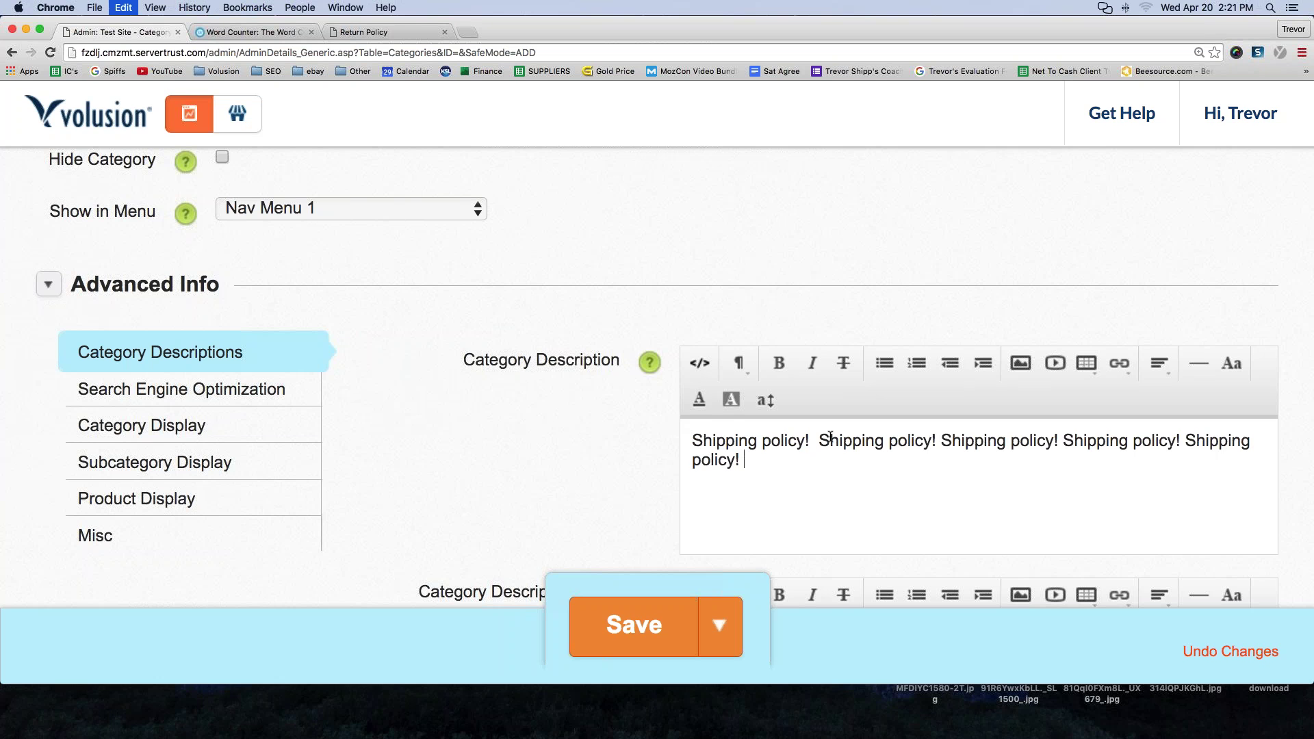
key(super+v)
key(super+v)
key(super+v)
key(super+v)
key(super+v)
key(super+v)
key(super+v)
key(super+v)
key(super+v)
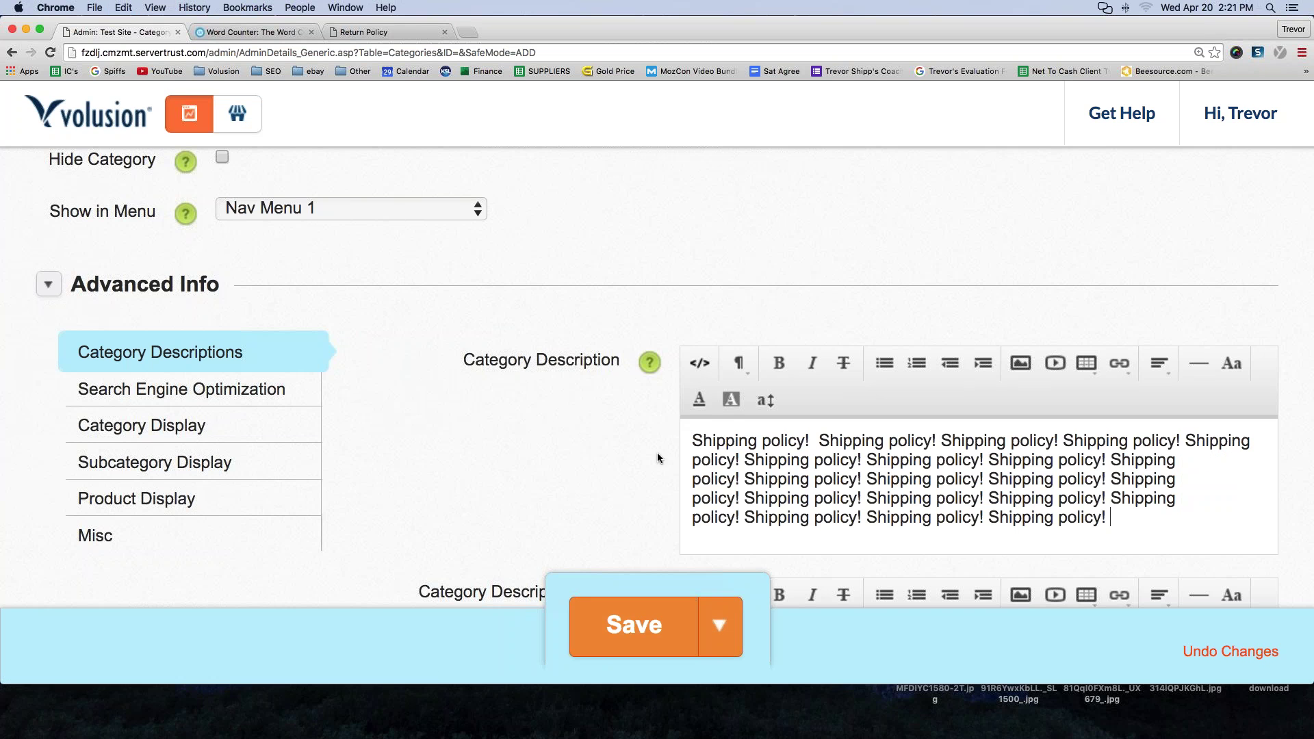
scroll(657, 453, down, 1)
scroll(657, 453, up, 5)
click(626, 616)
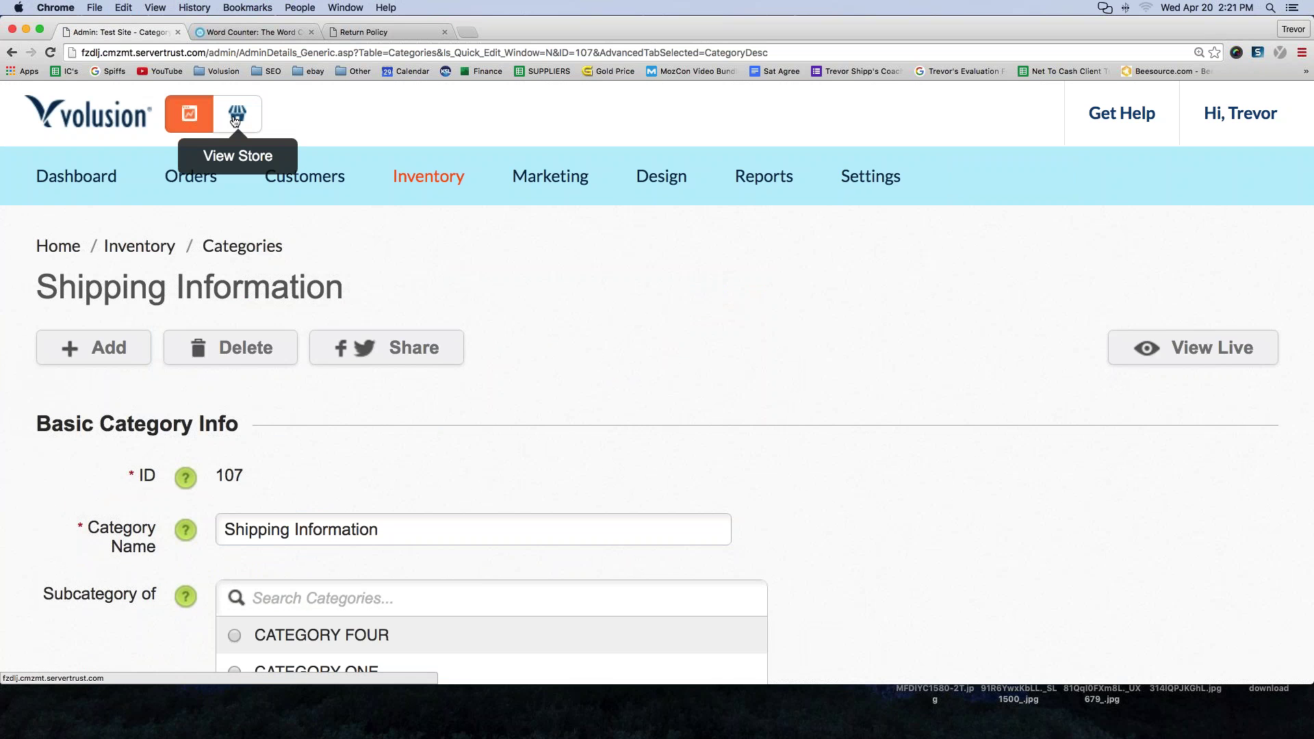
- Open the live storefront, reload it, and go to the Shipping Information category page
click(236, 117)
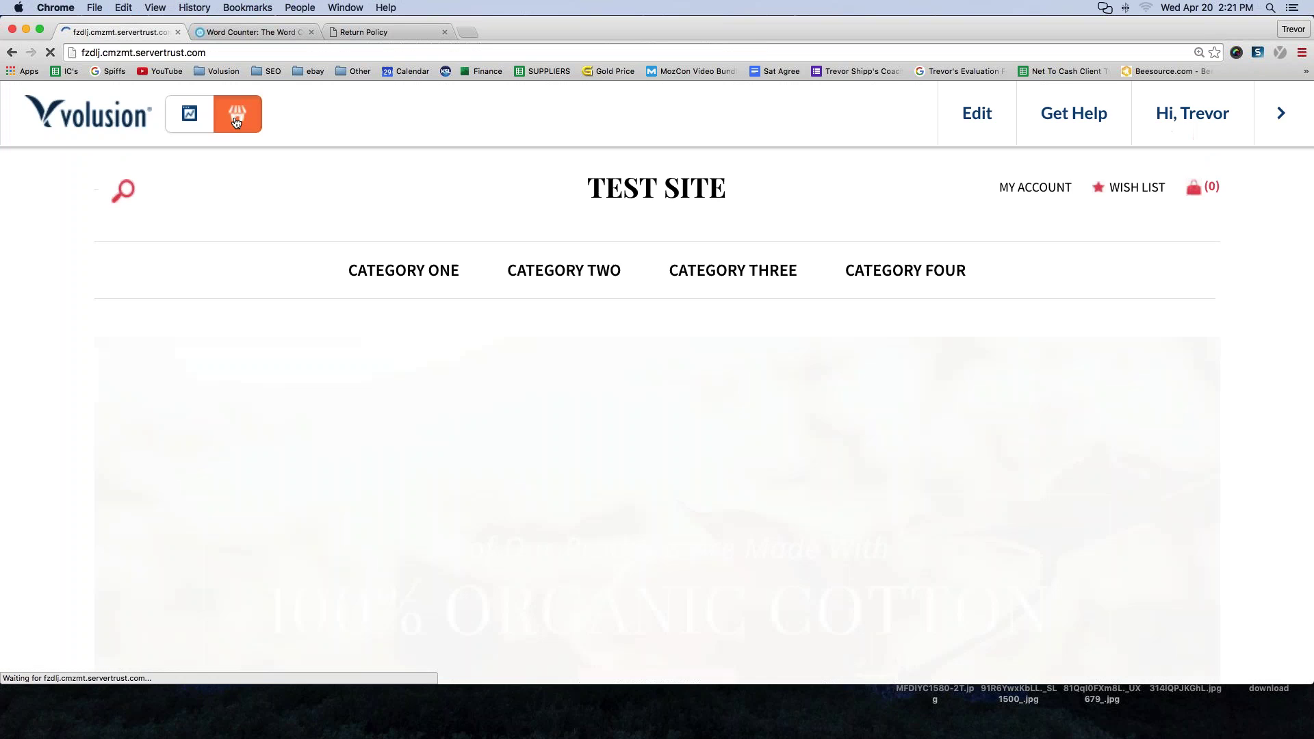
scroll(296, 299, down, 3)
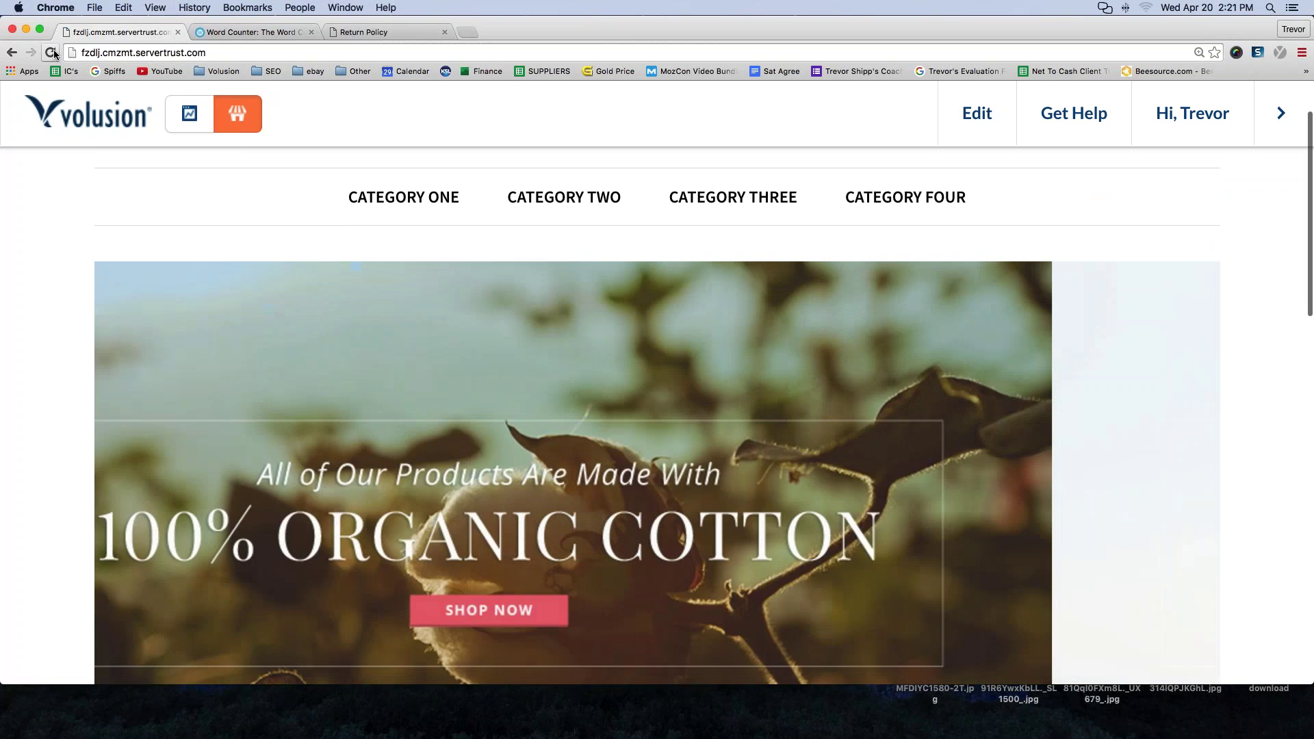
click(52, 53)
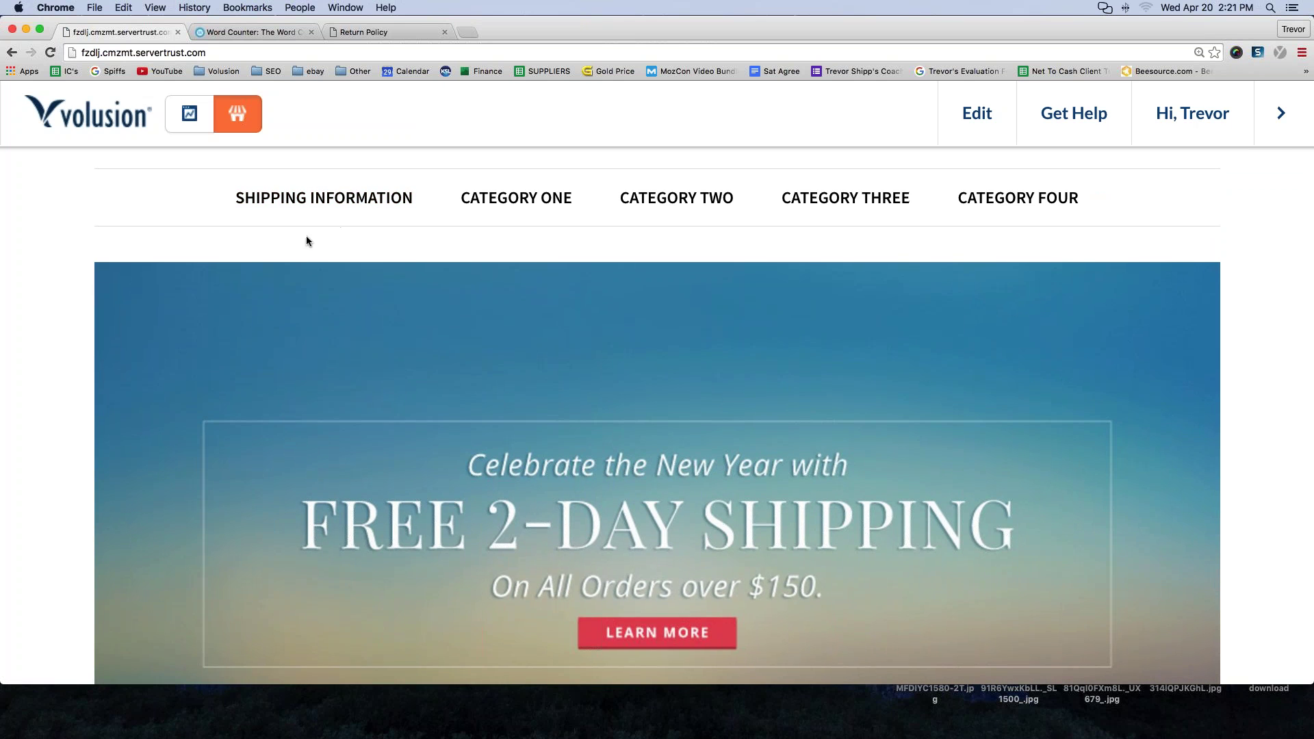
scroll(306, 235, up, 3)
click(53, 52)
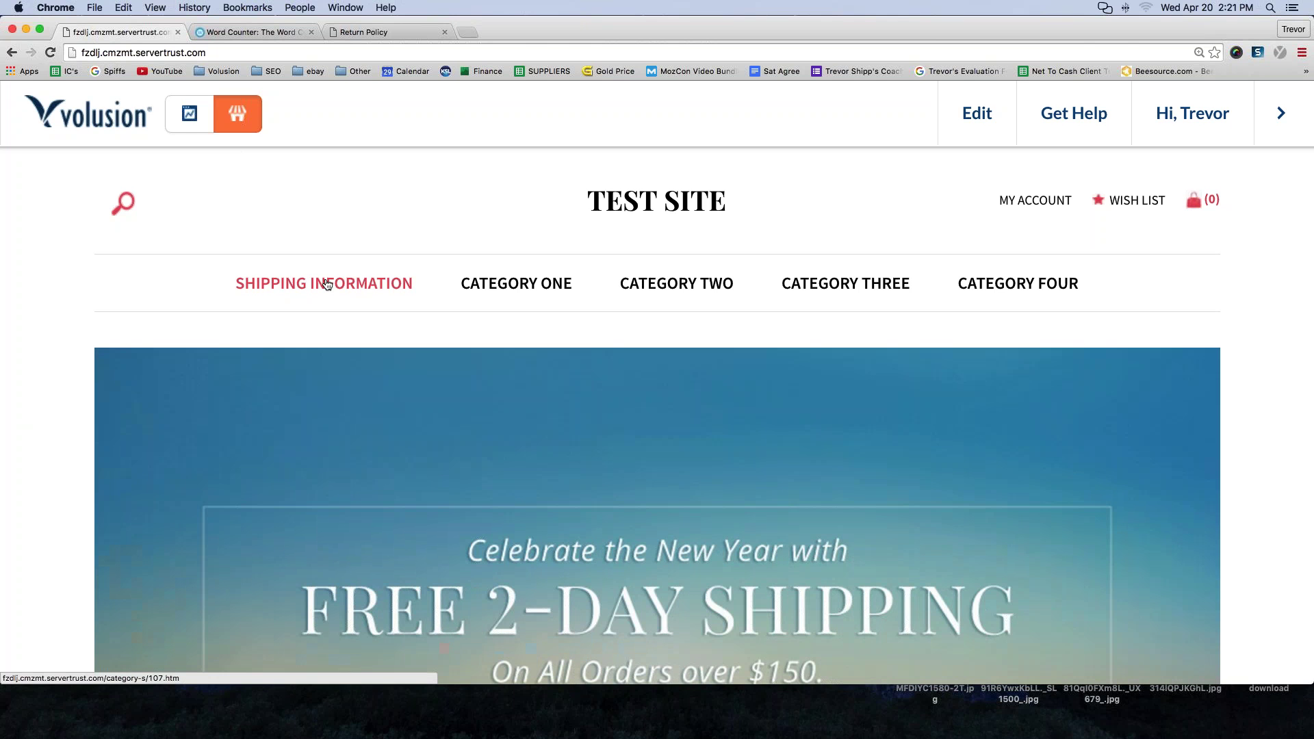
click(327, 284)
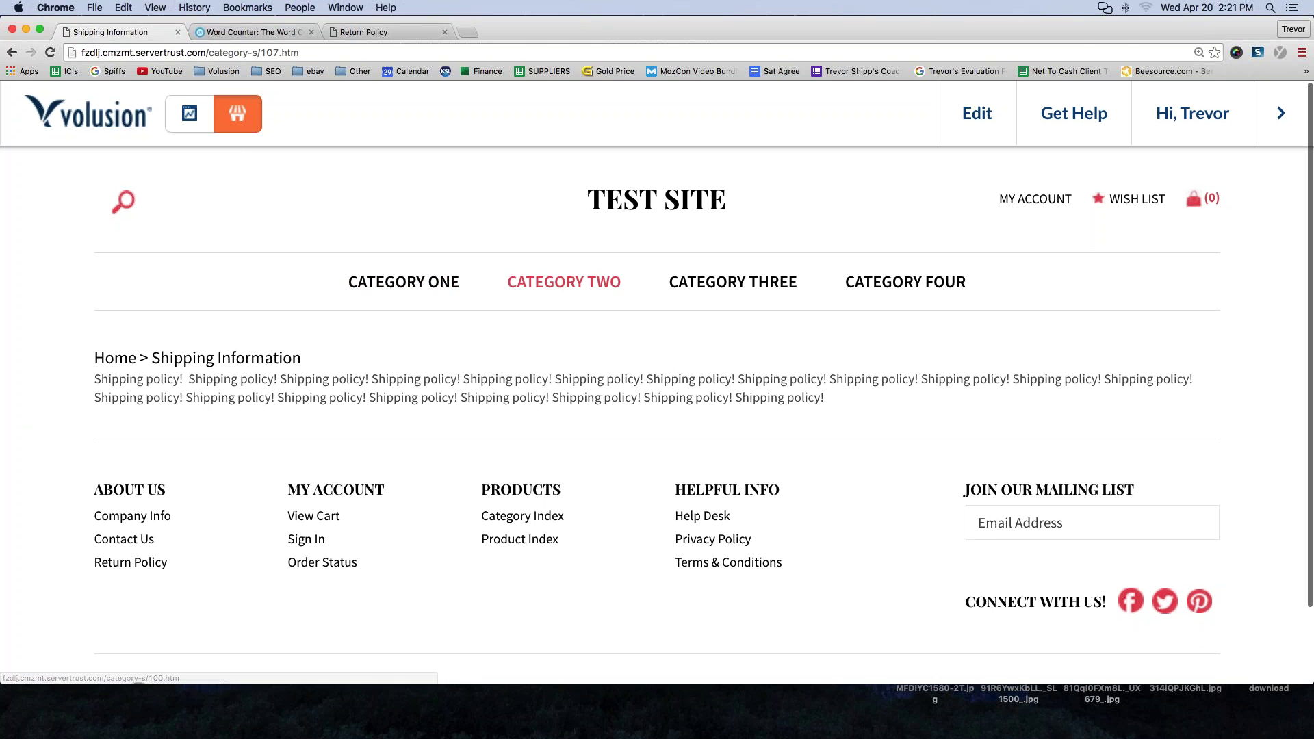
- Copy the Shipping Information page's web address and return to editing category 107
key(super+l)
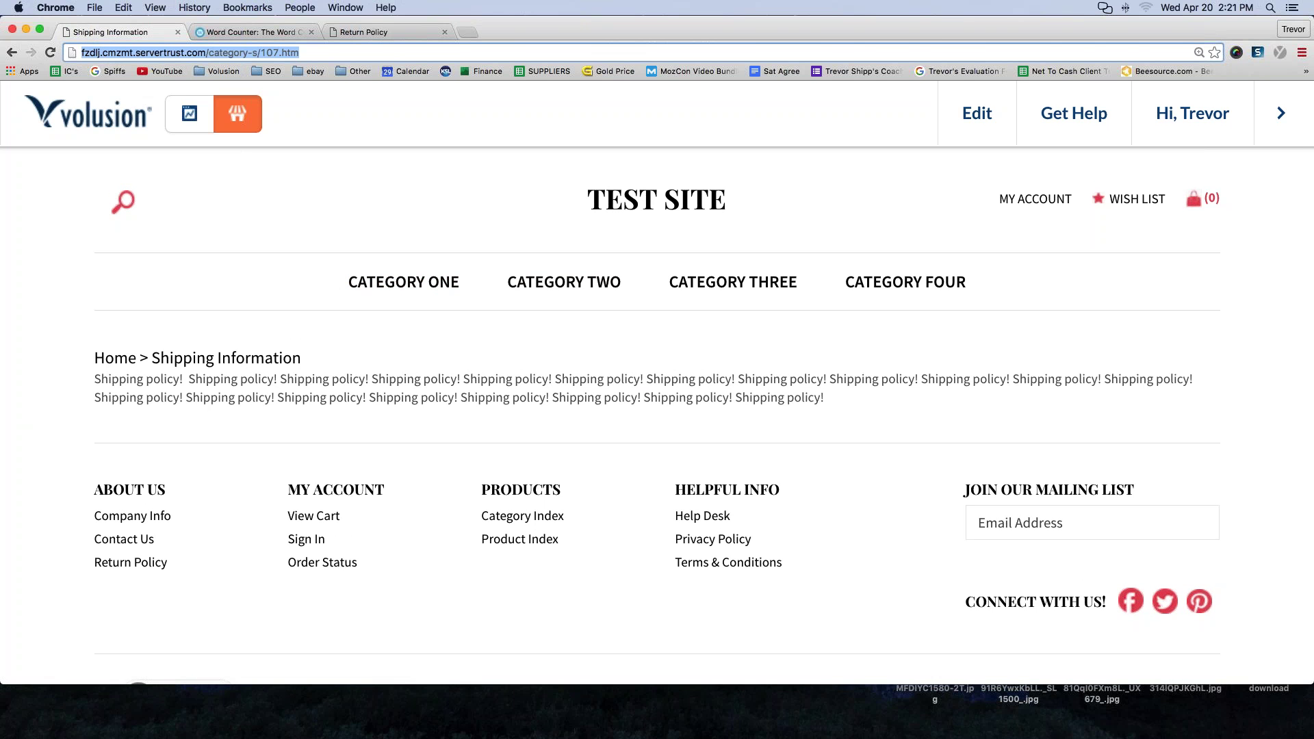
click(204, 52)
drag(330, 53, 98, 56)
triple_click(231, 54)
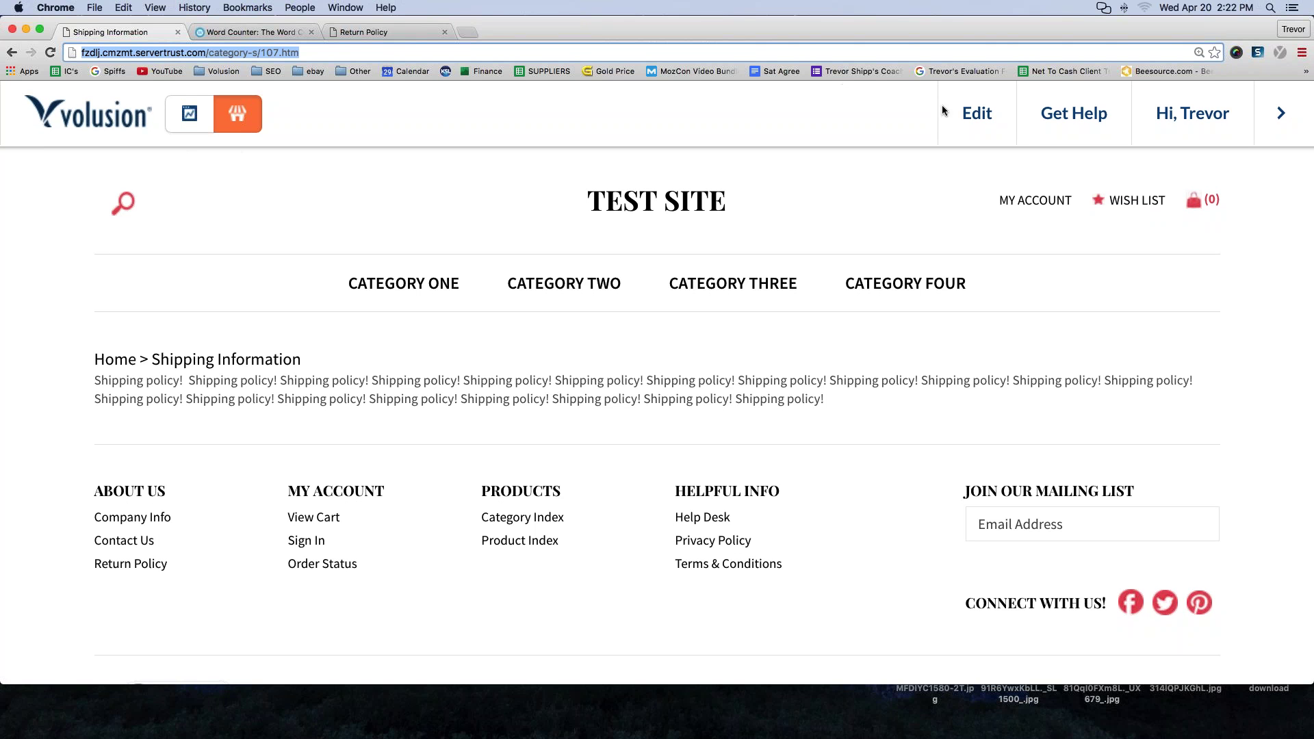
click(913, 175)
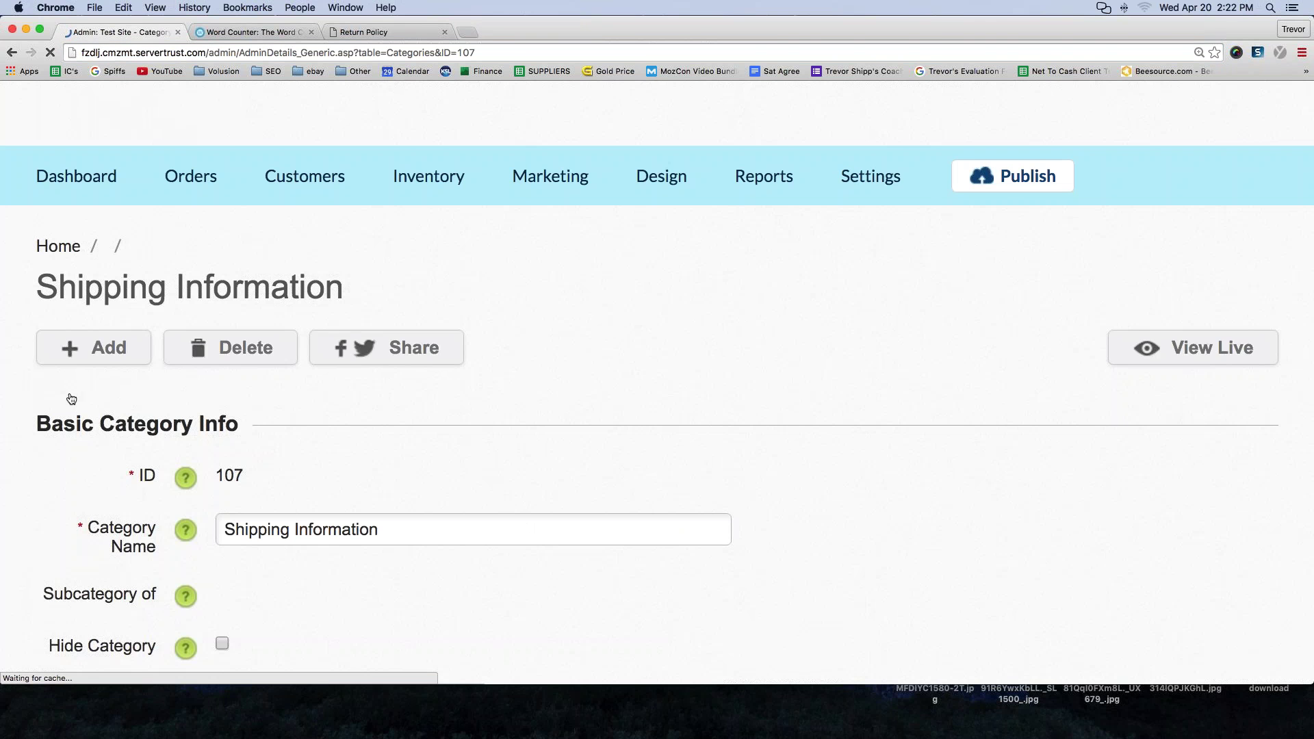
- Set Shipping Information's Show in Menu back to Select, save, and view the storefront
scroll(71, 399, down, 4)
scroll(72, 398, down, 3)
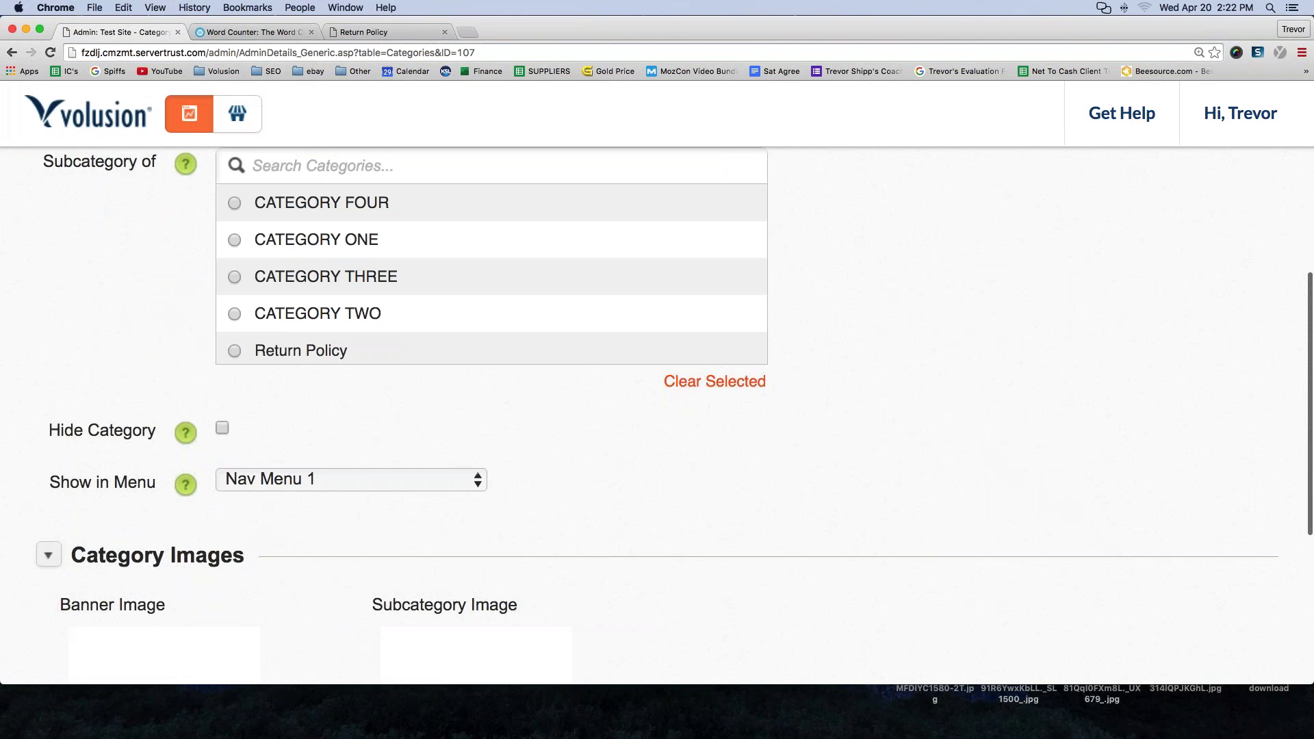
click(299, 482)
click(299, 469)
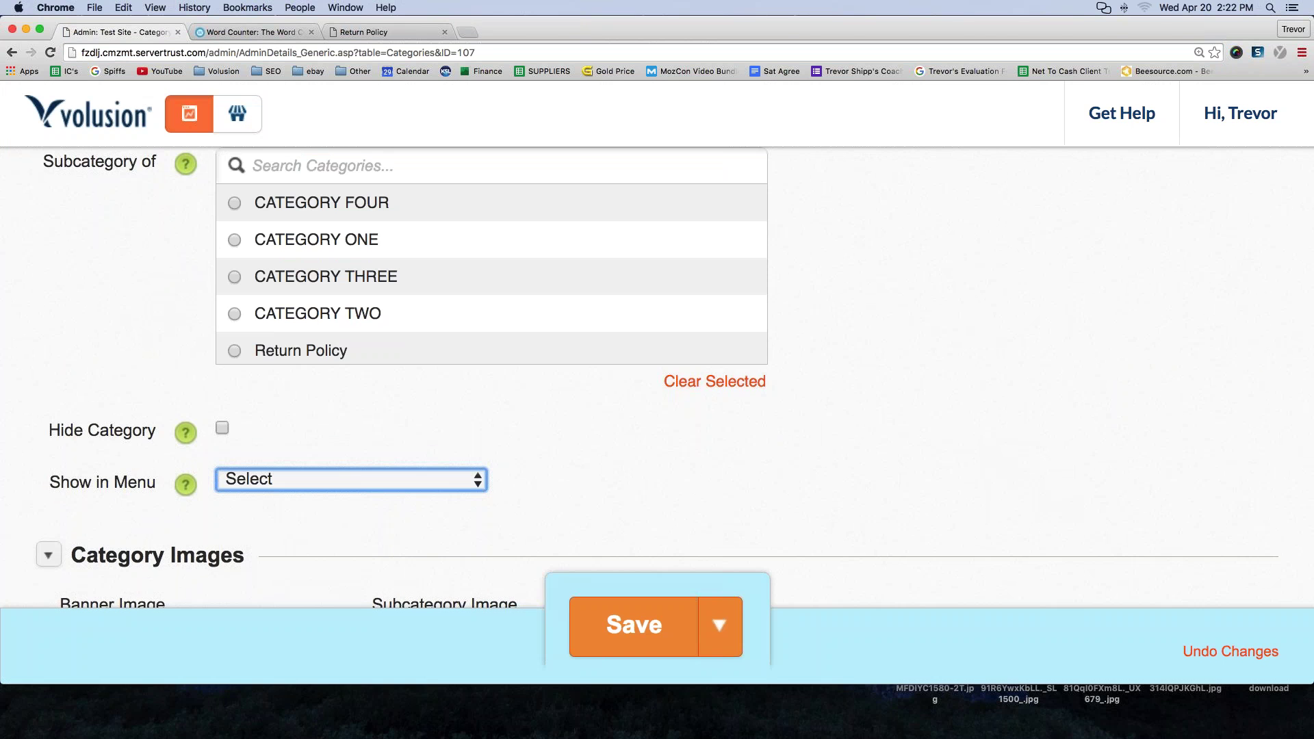
click(660, 647)
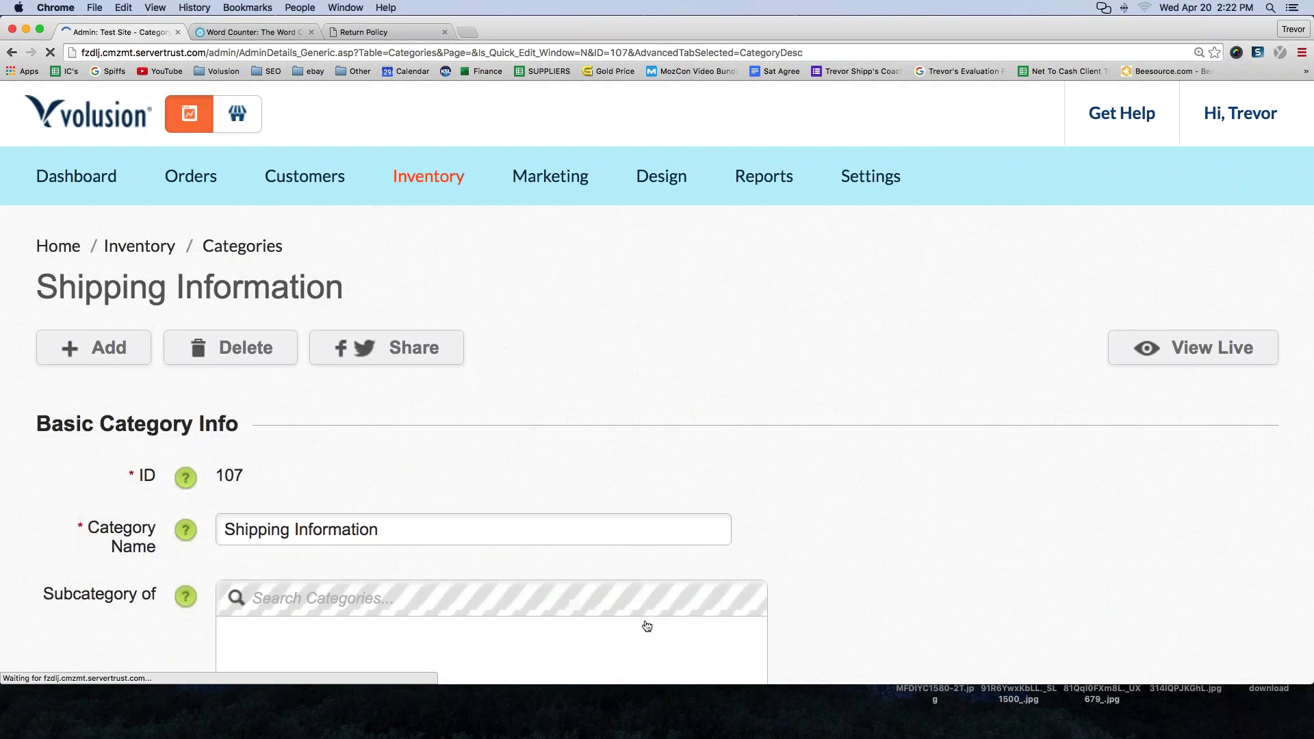
click(229, 125)
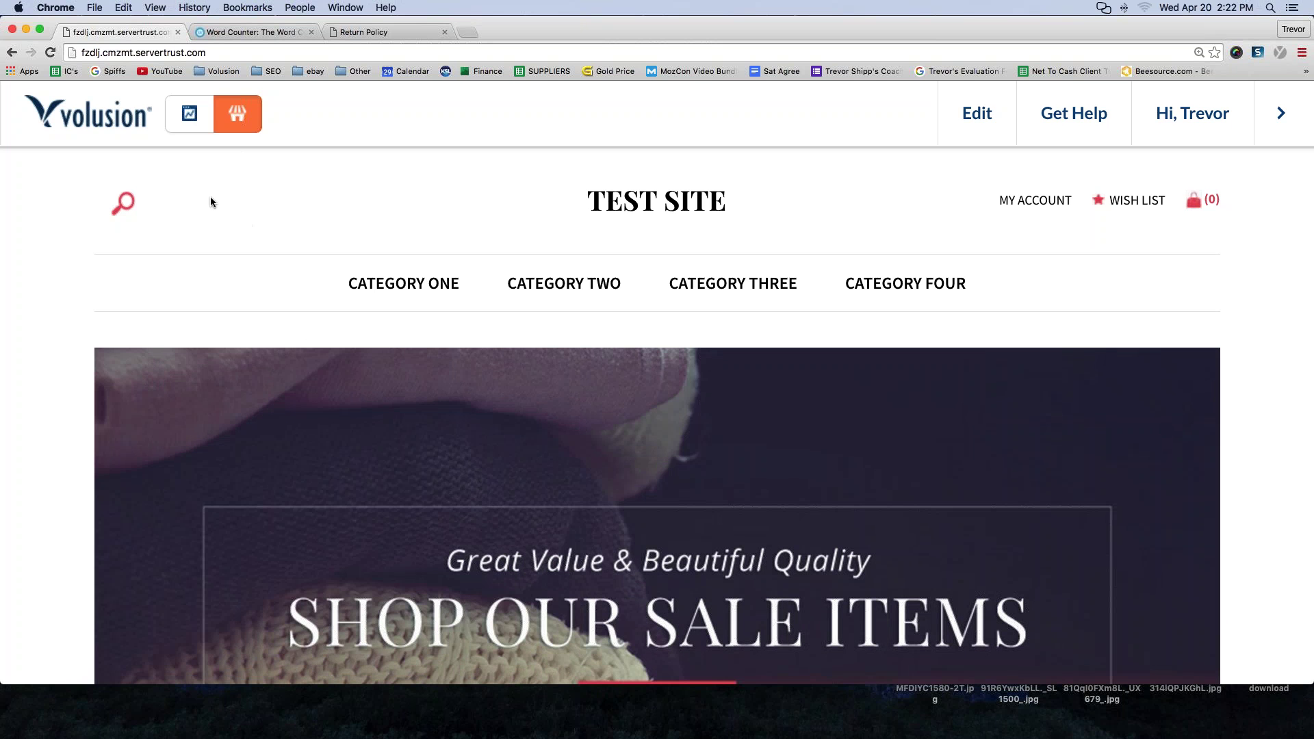
- Add a 'Shipping Information' line under Return Policy in the About Us footer and open its link editor
scroll(211, 198, down, 15)
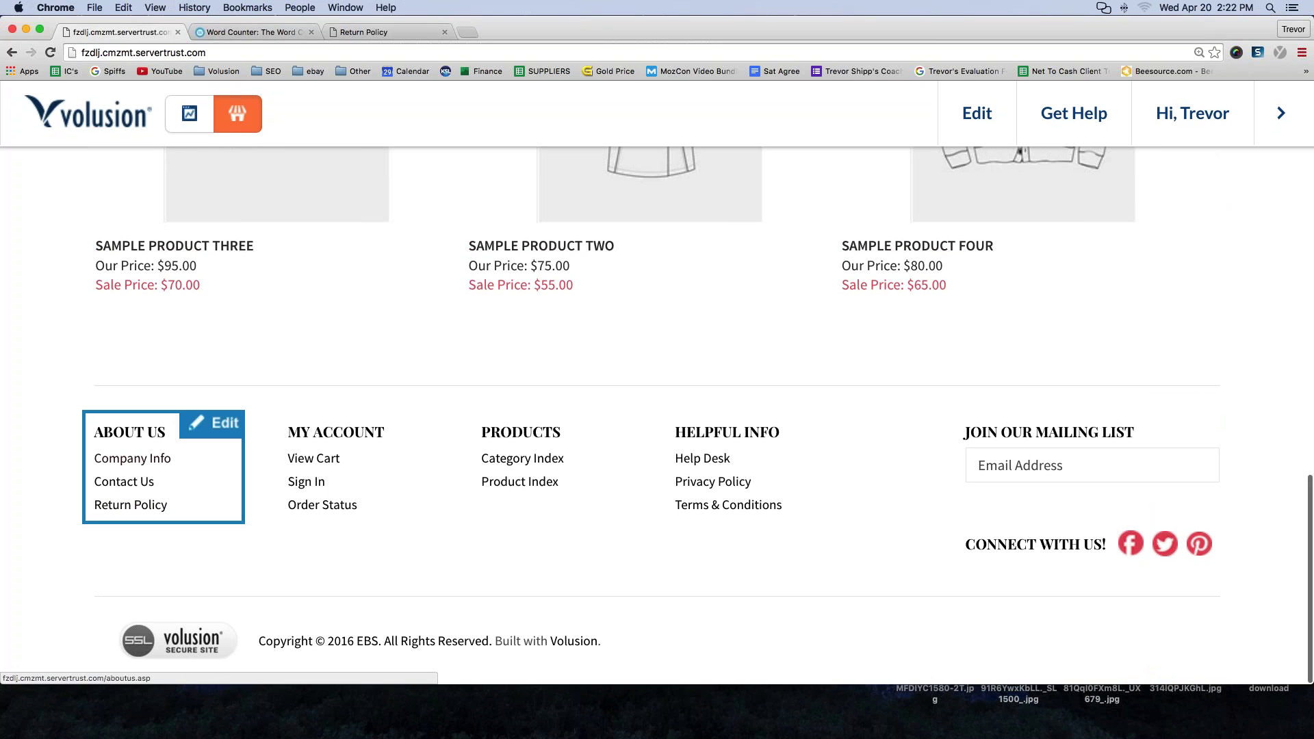
click(215, 429)
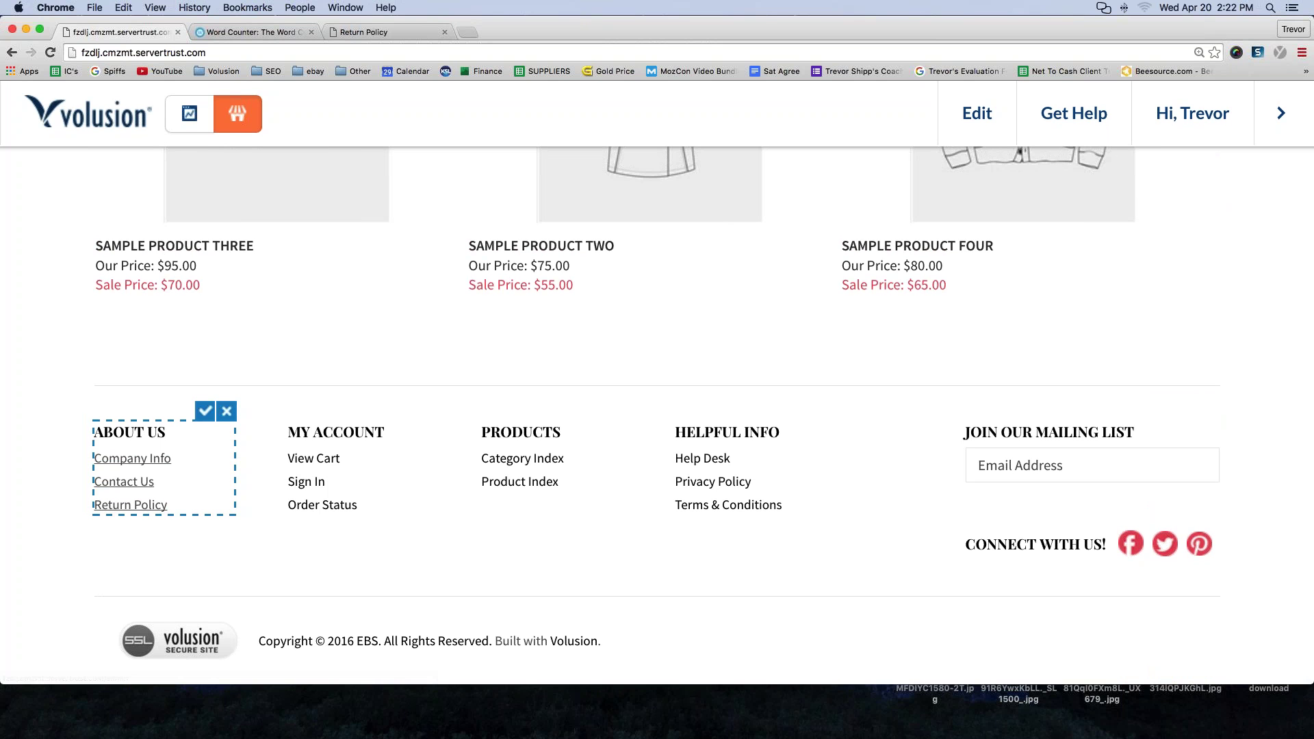
click(168, 505)
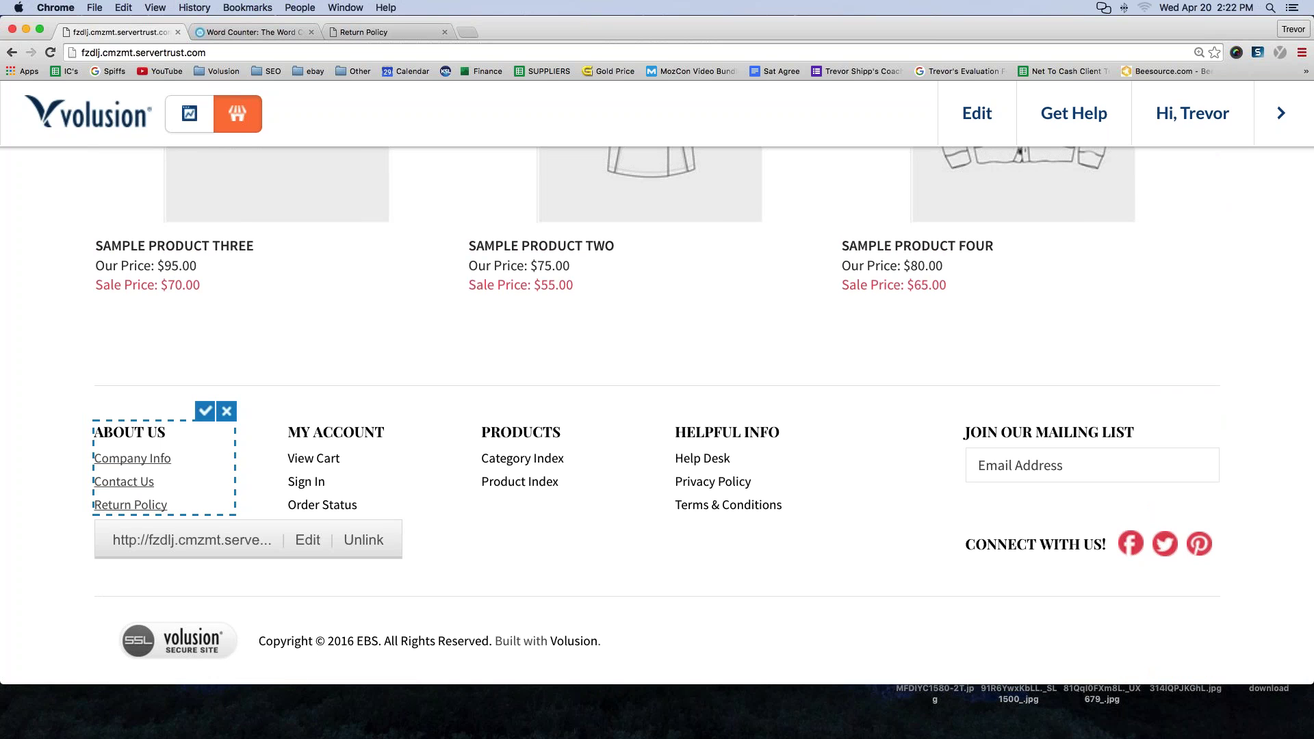
key(Return)
click(105, 517)
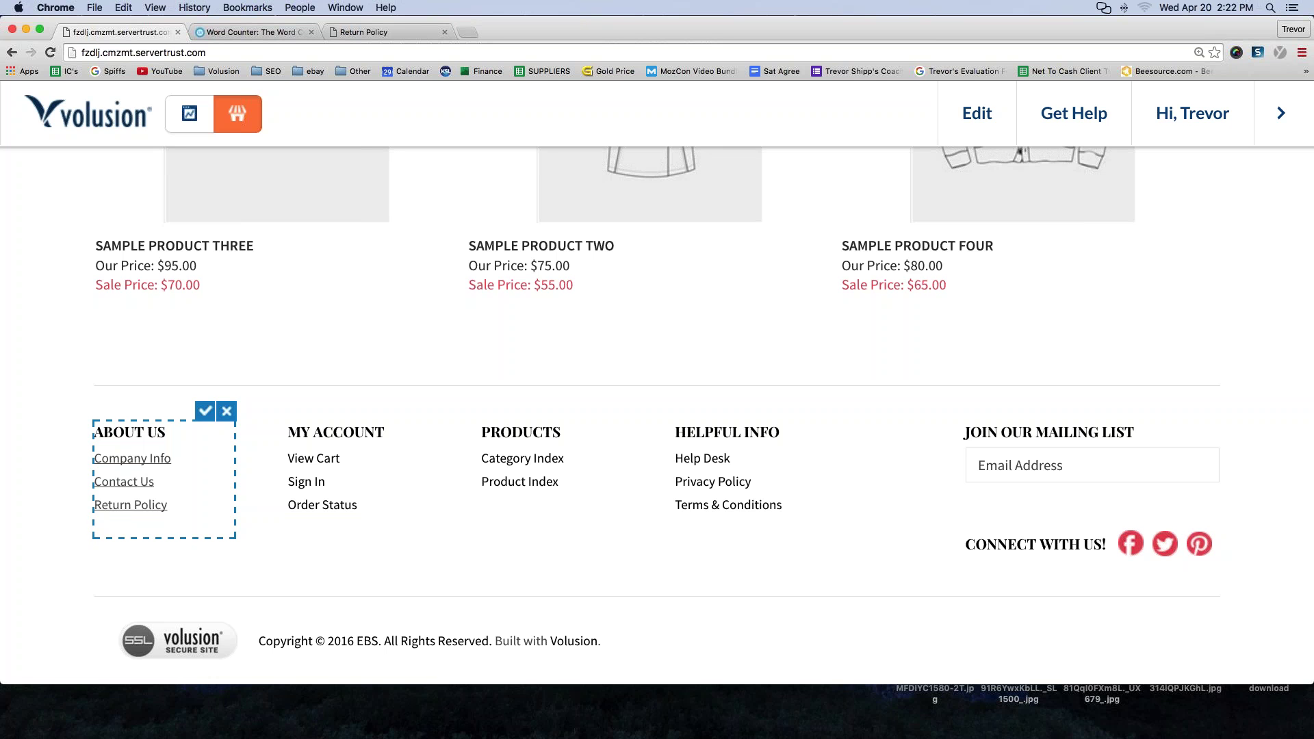
text(Shipping Information)
drag(96, 527, 212, 528)
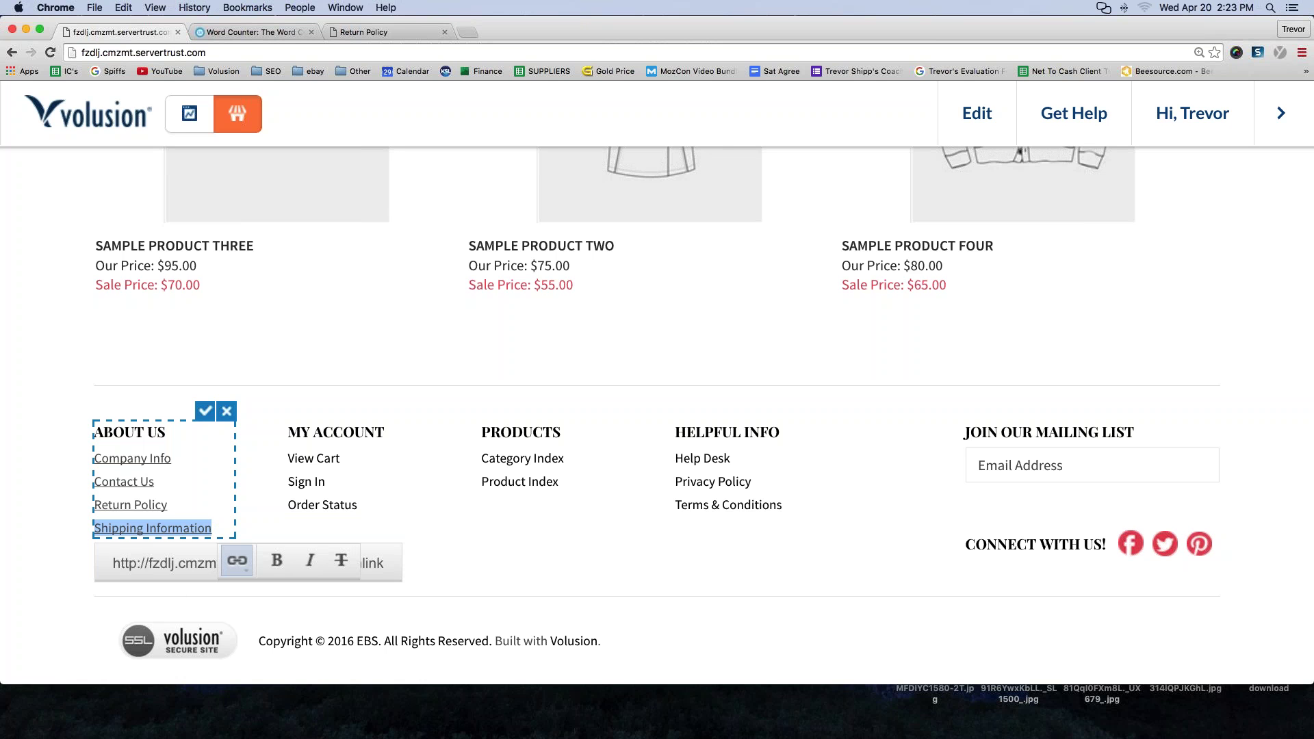
click(237, 563)
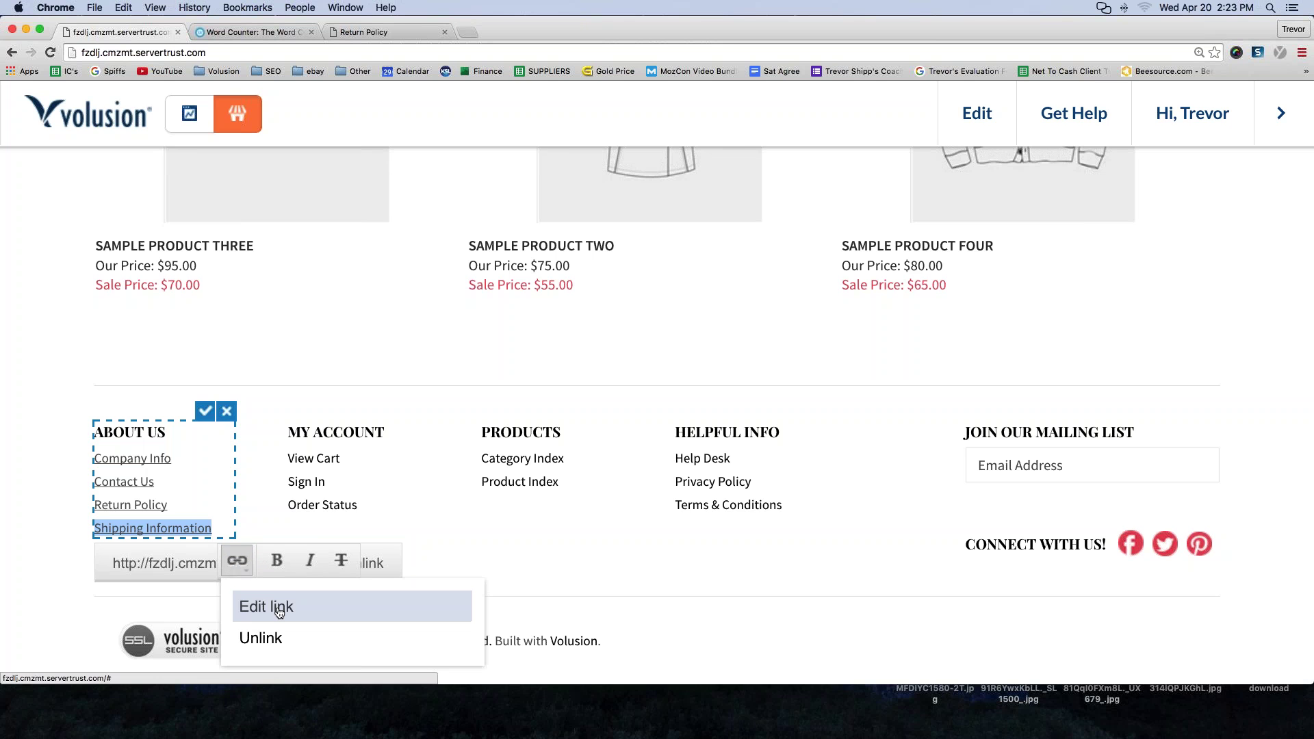
click(279, 607)
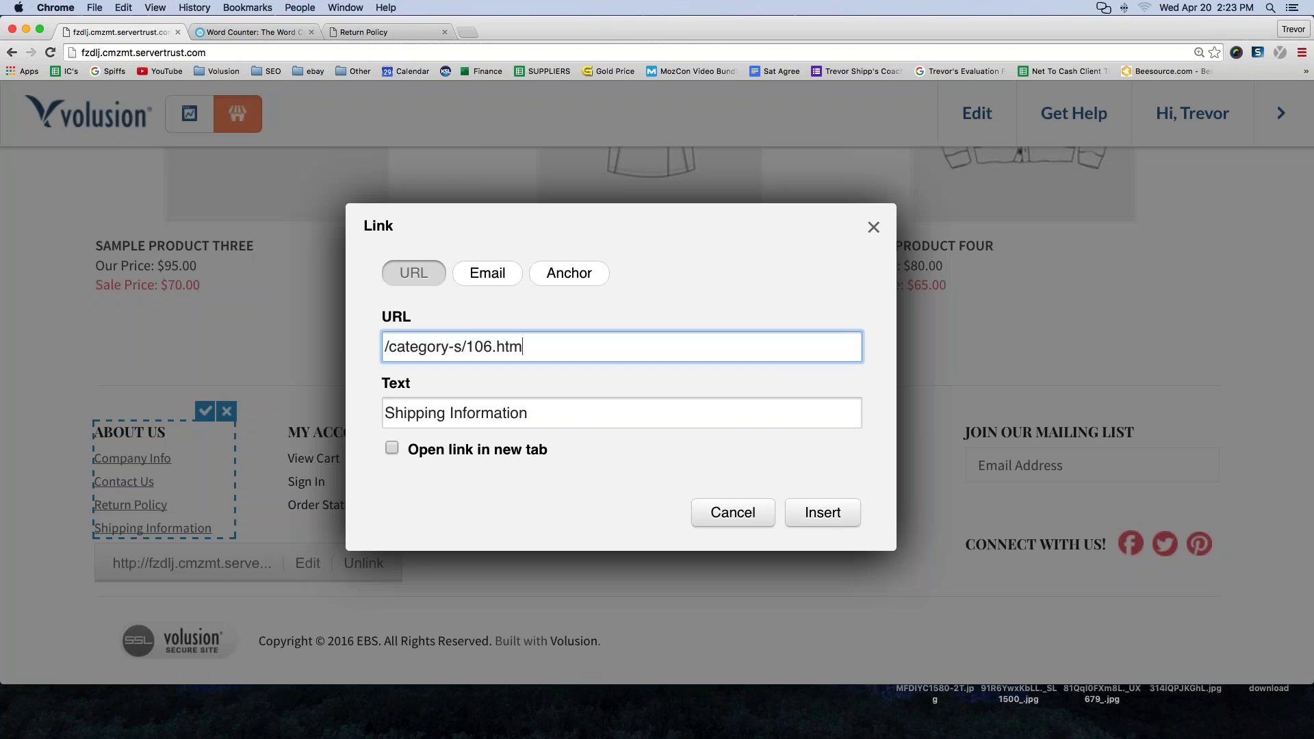
- Replace the link with the pasted category-s/107.htm address, insert it, and save the About Us block
triple_click(469, 347)
key(super+v)
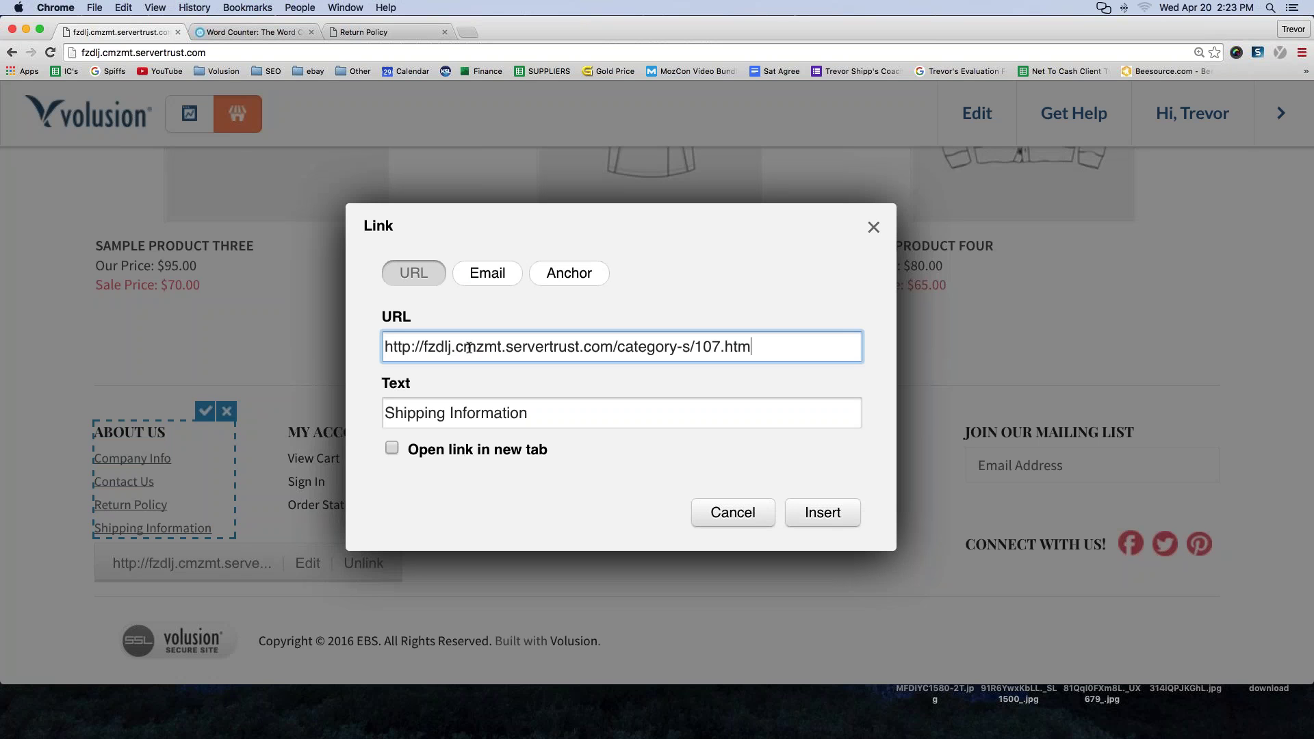
click(479, 277)
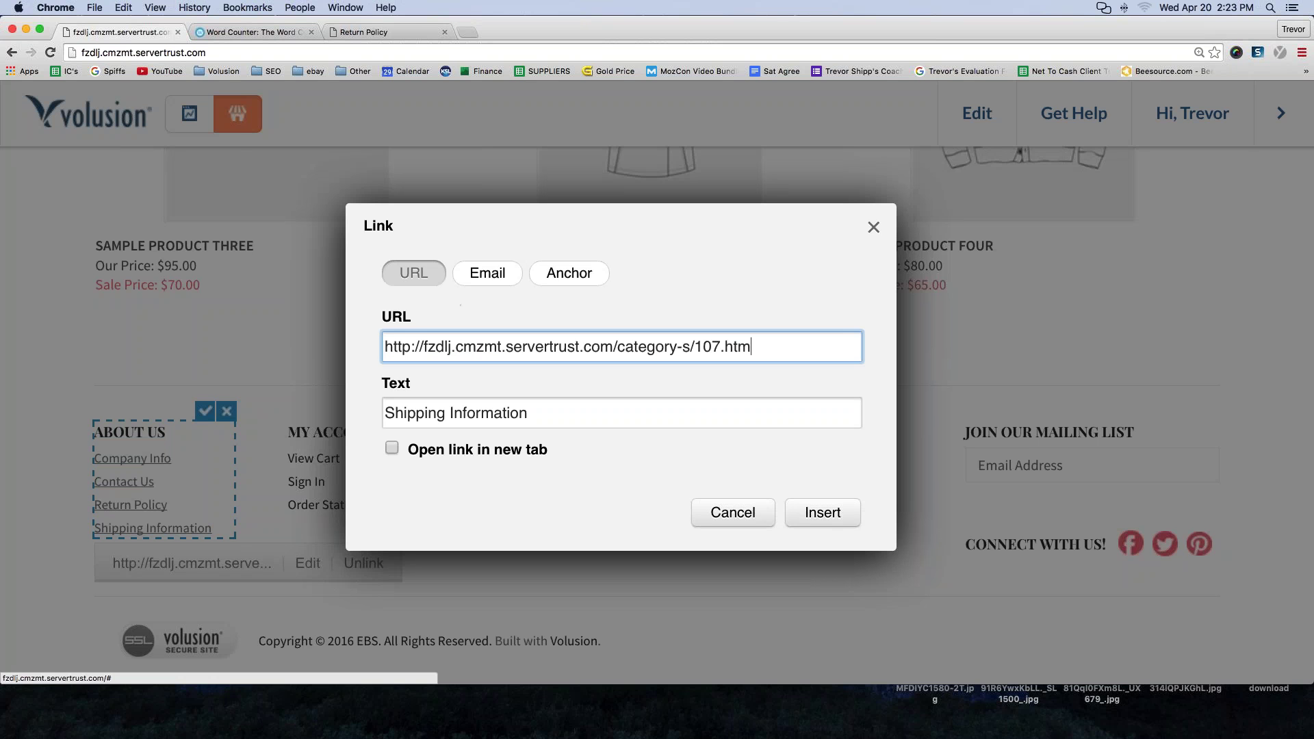
click(409, 286)
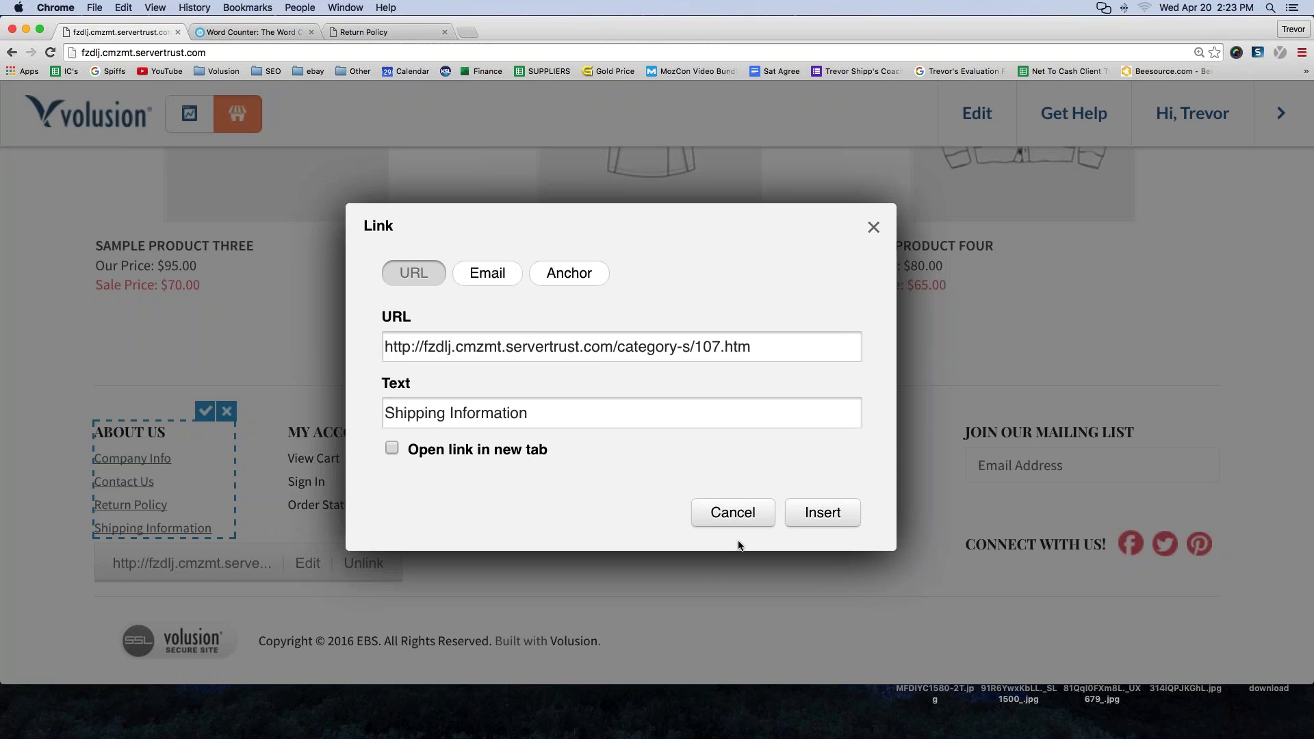
click(790, 523)
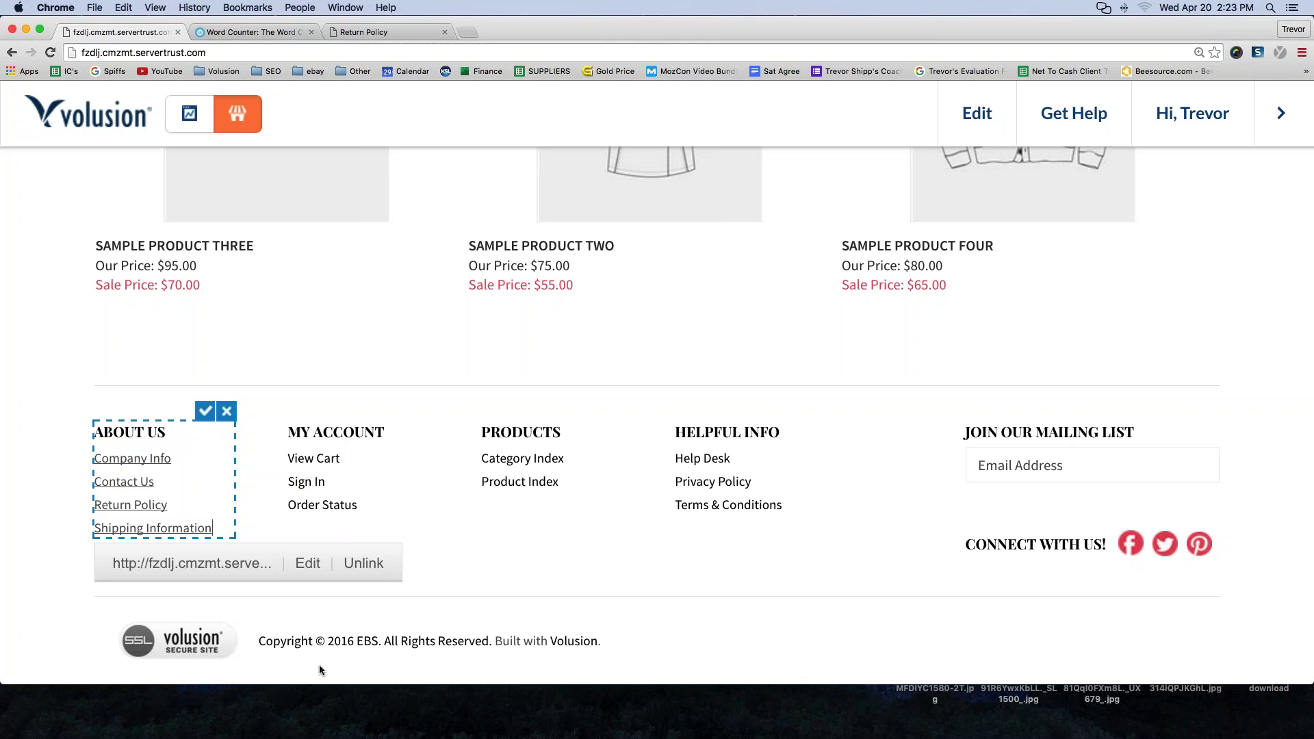
click(206, 412)
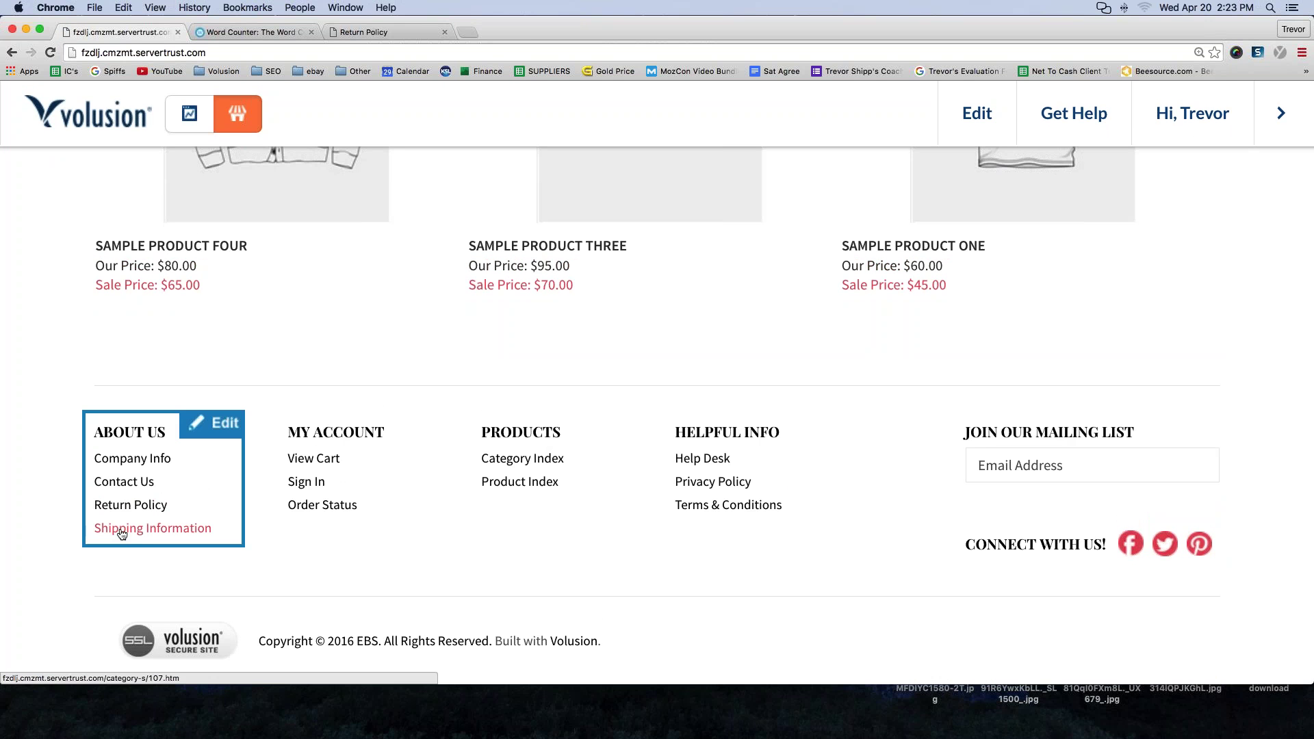
- Open the footer's Shipping Information page (category-s/107.htm), then try the Contact Us email link
click(122, 531)
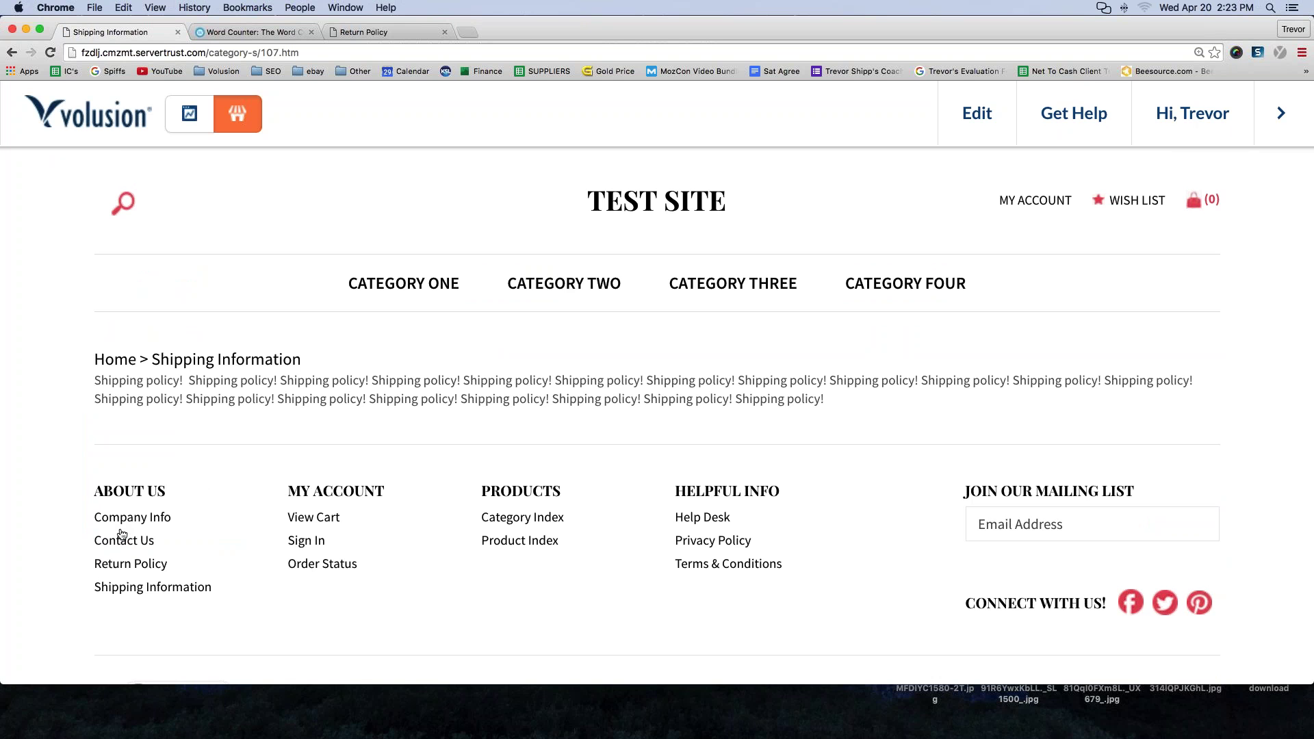
mouse_move(122, 541)
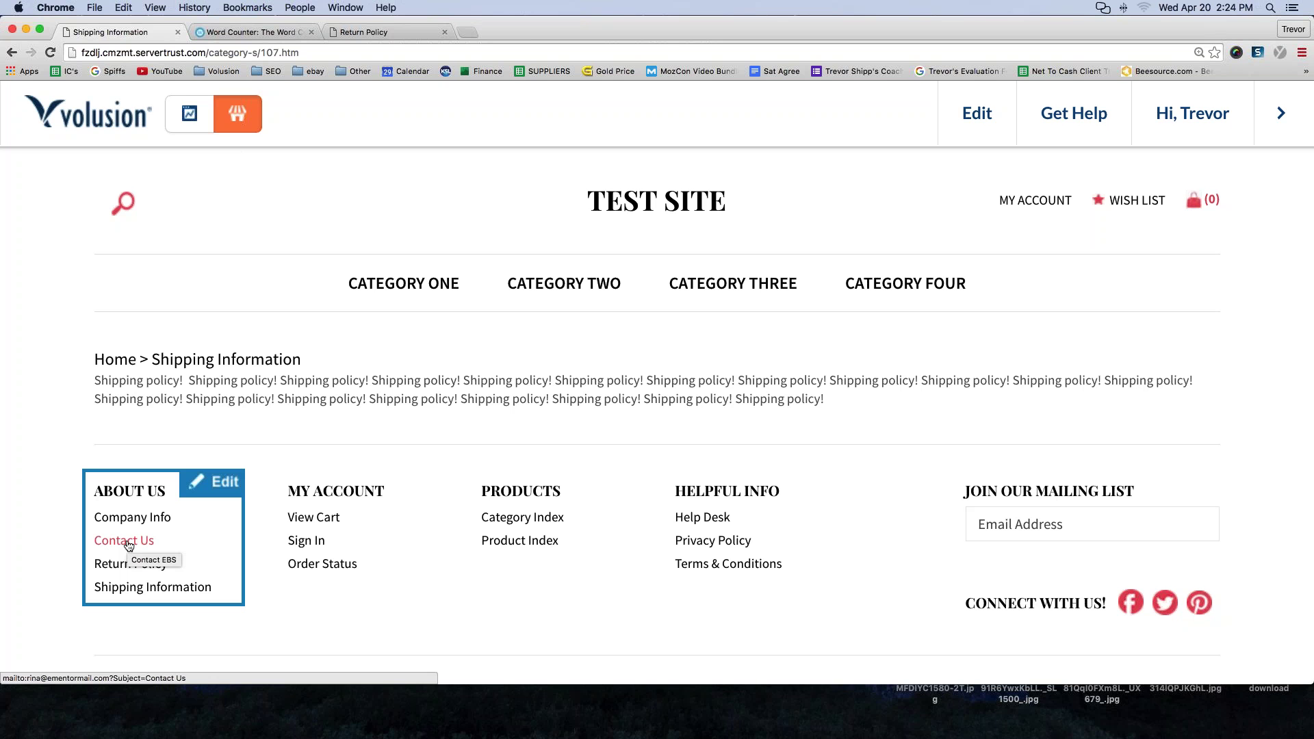
click(128, 545)
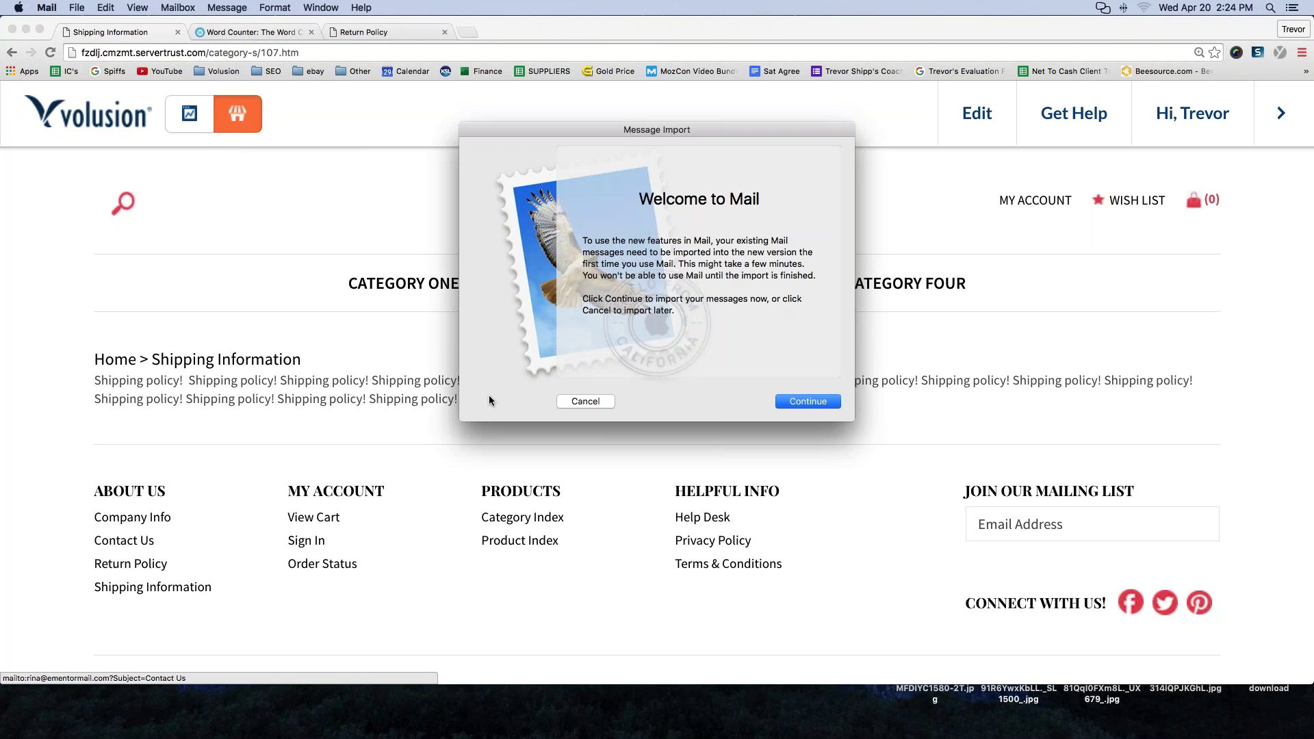
- Move Mail's Message Import dialog aside and cancel it without importing
drag(644, 133, 602, 147)
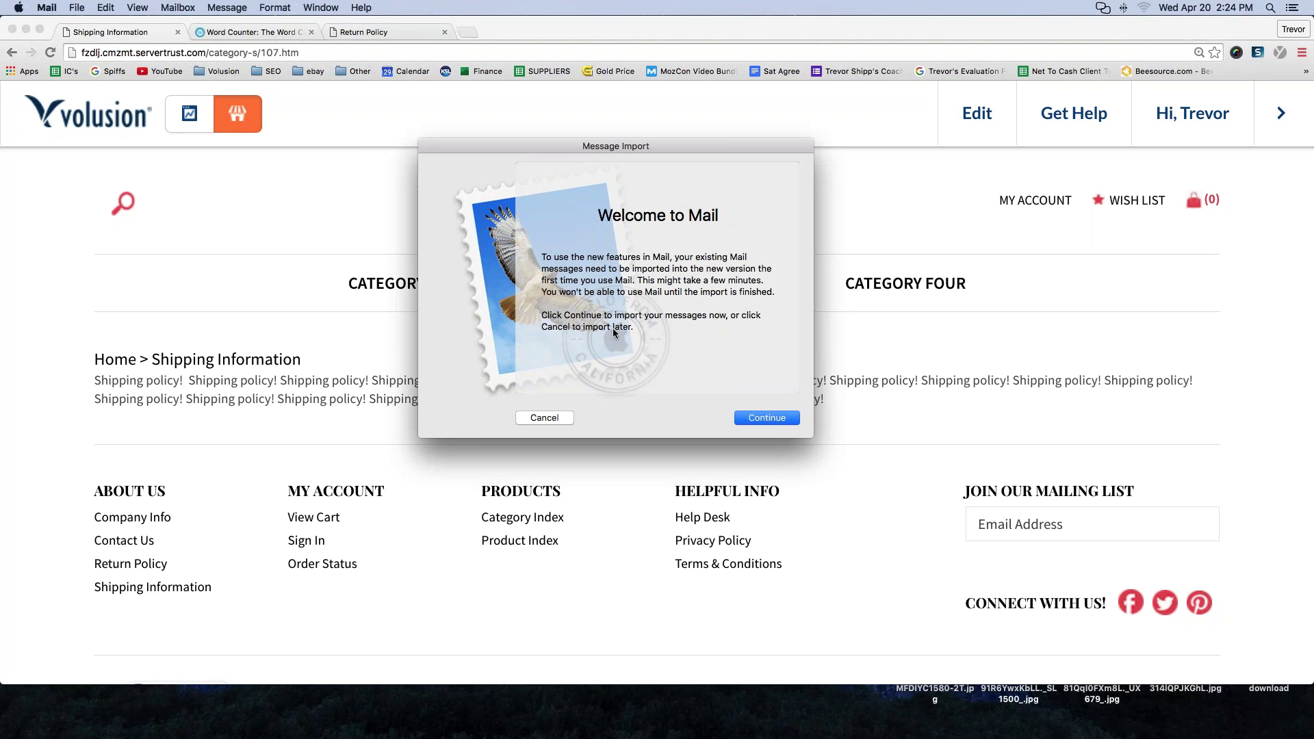
click(544, 418)
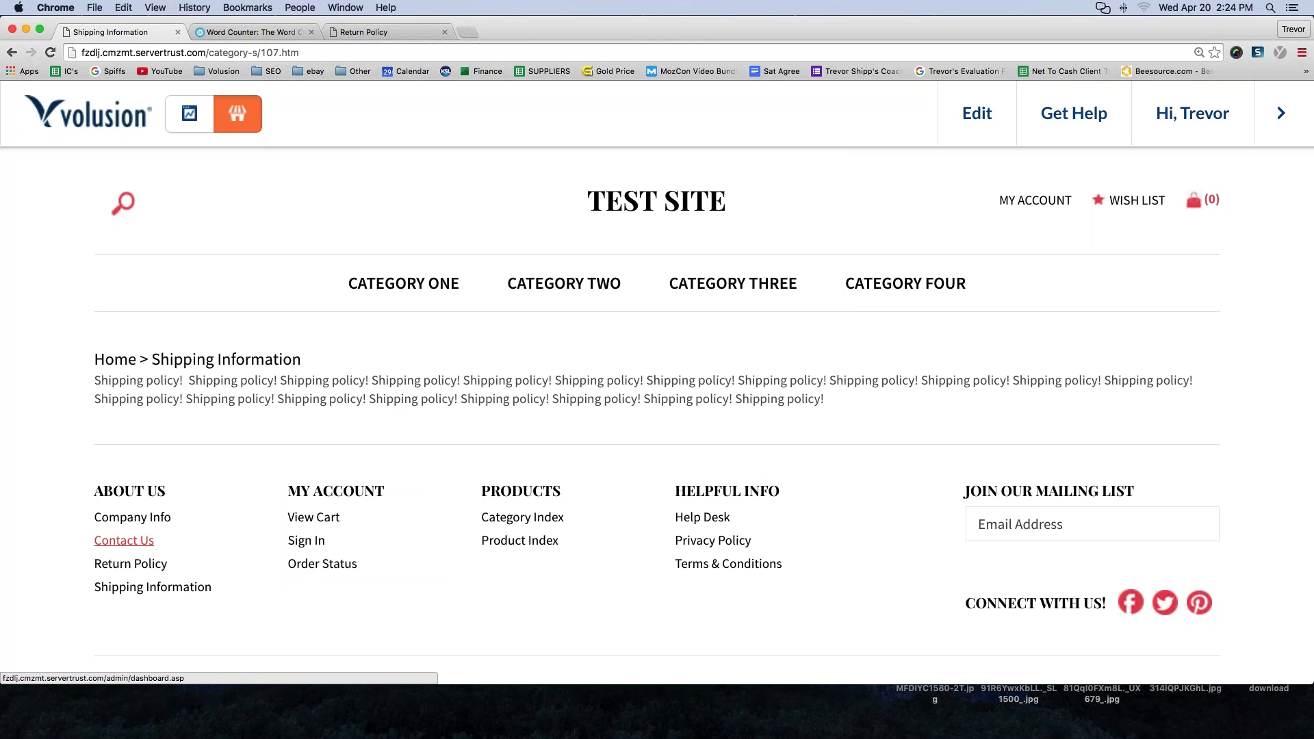
- Add a new category named 'Contact Us' from Inventory > Categories
click(190, 113)
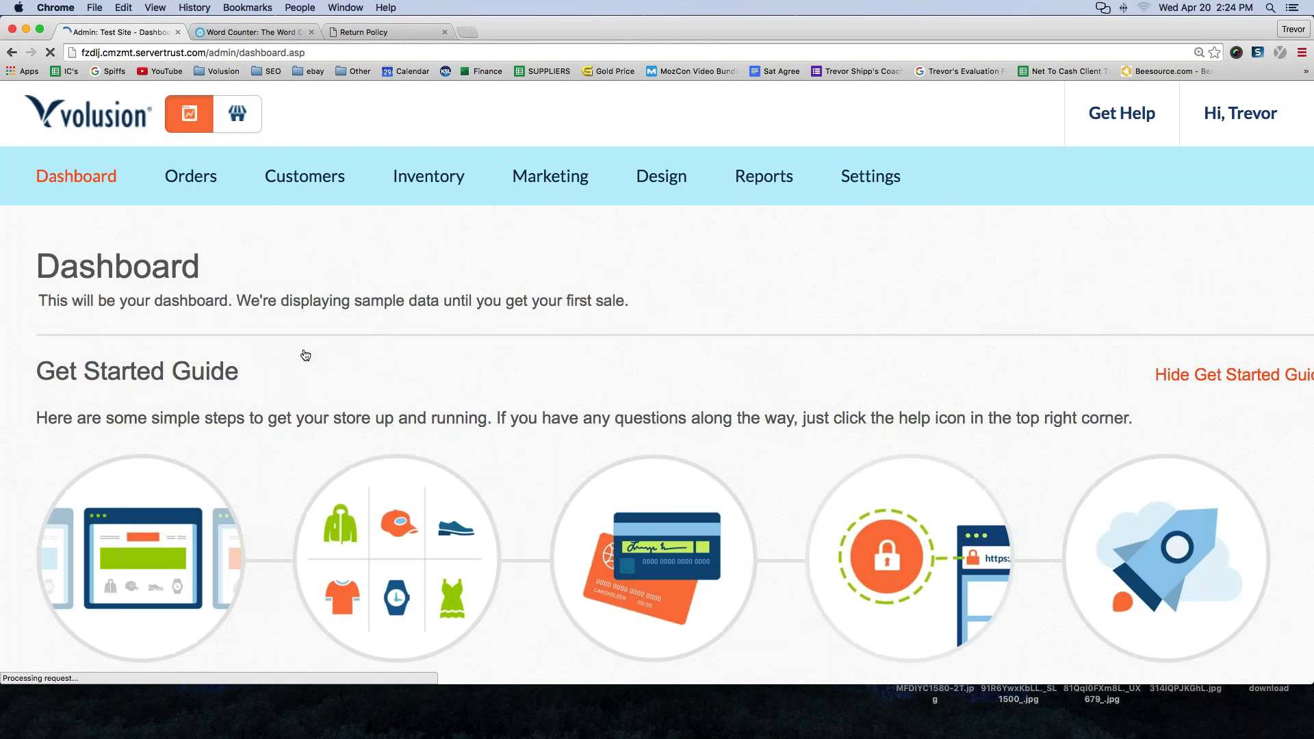
mouse_move(441, 180)
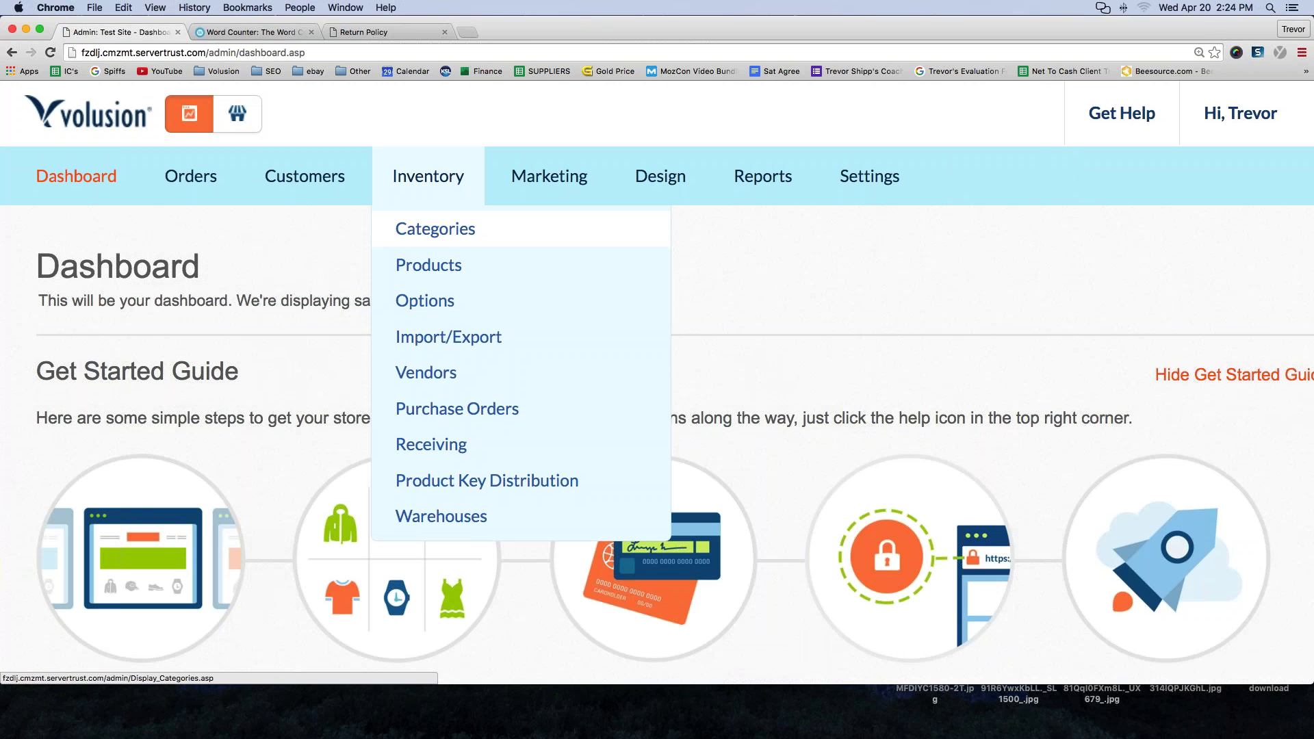
click(435, 229)
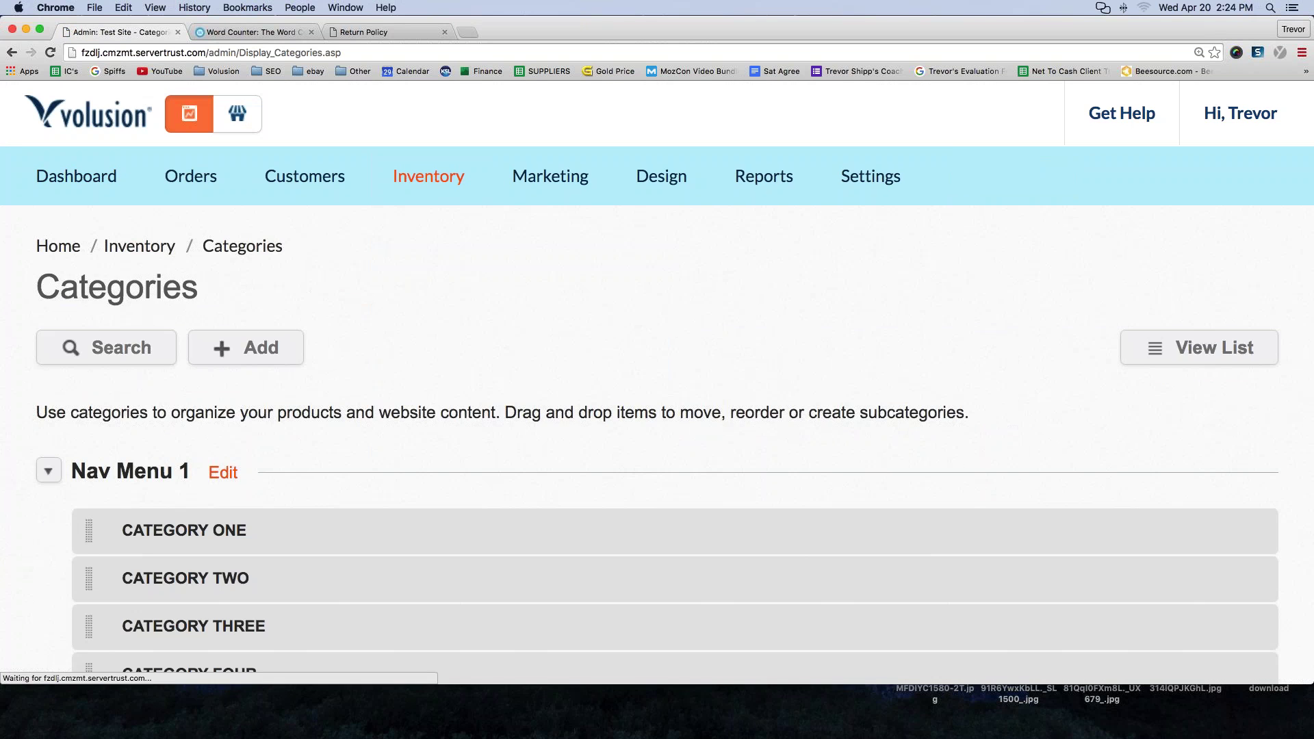
scroll(428, 239, down, 5)
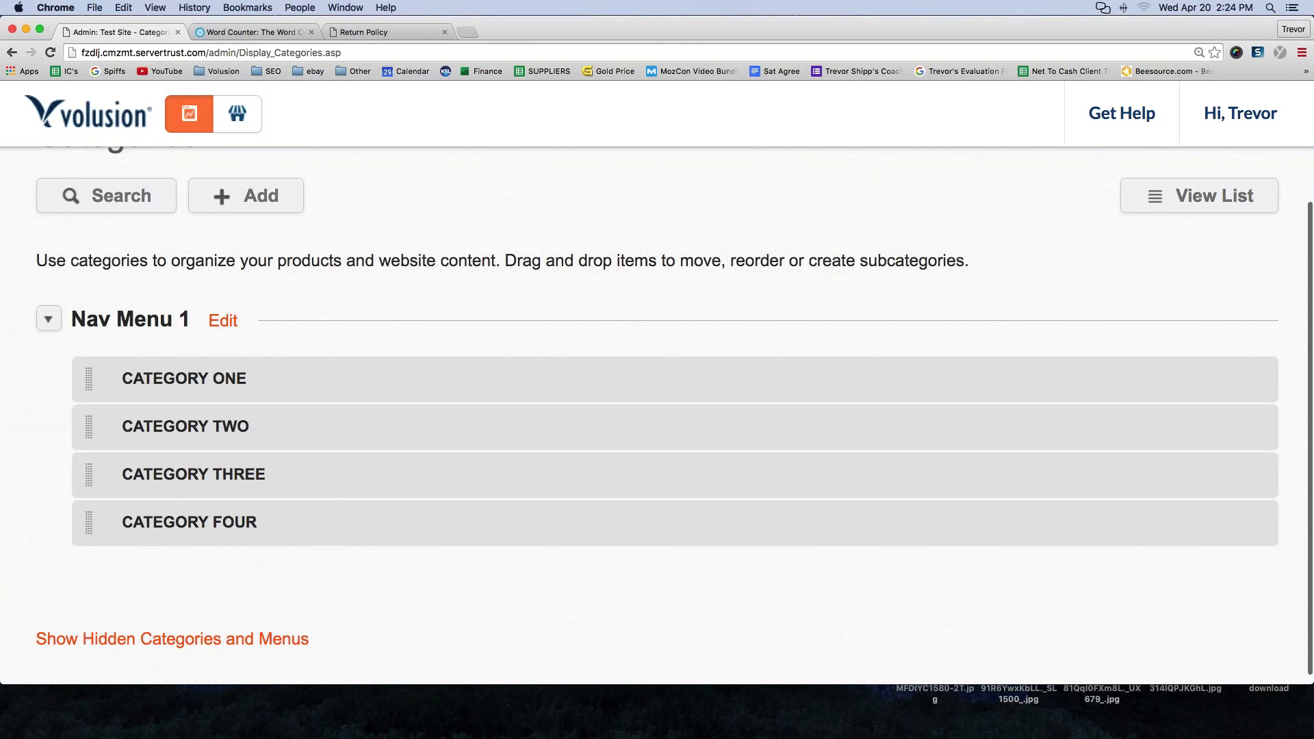
click(249, 228)
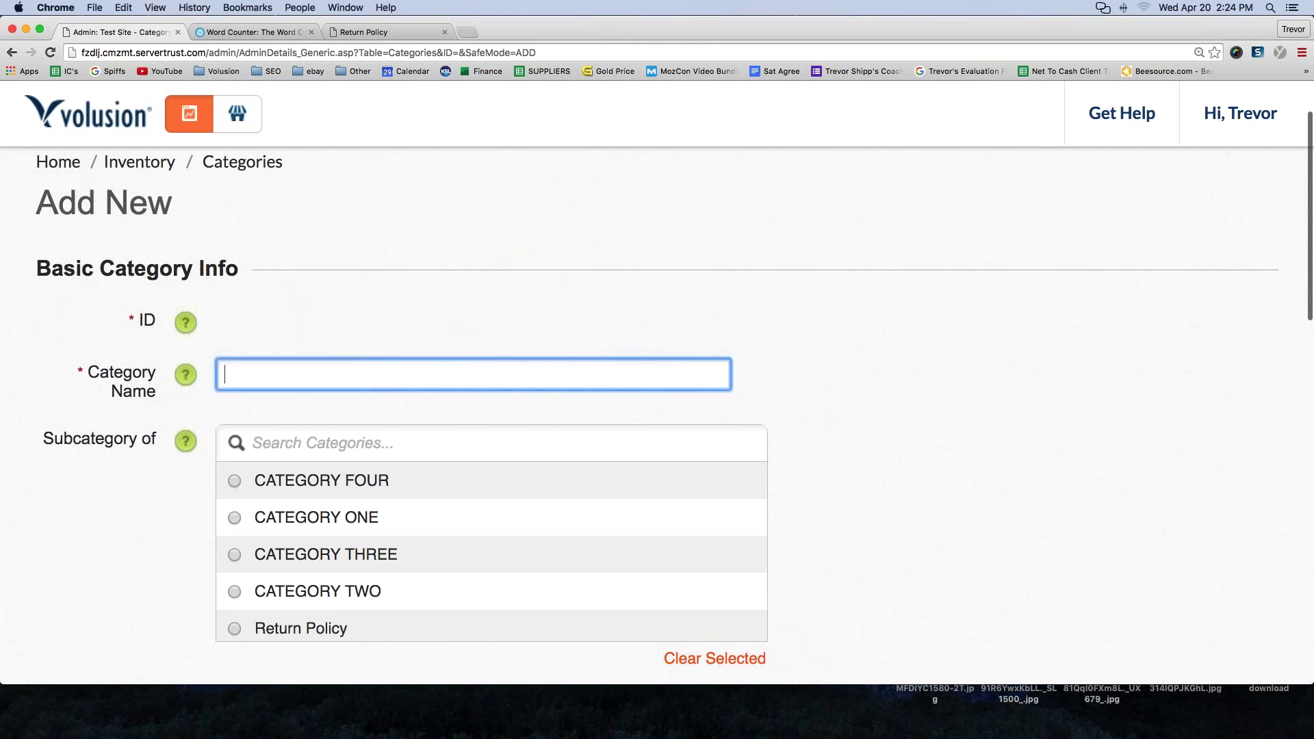
text(Contact Us)
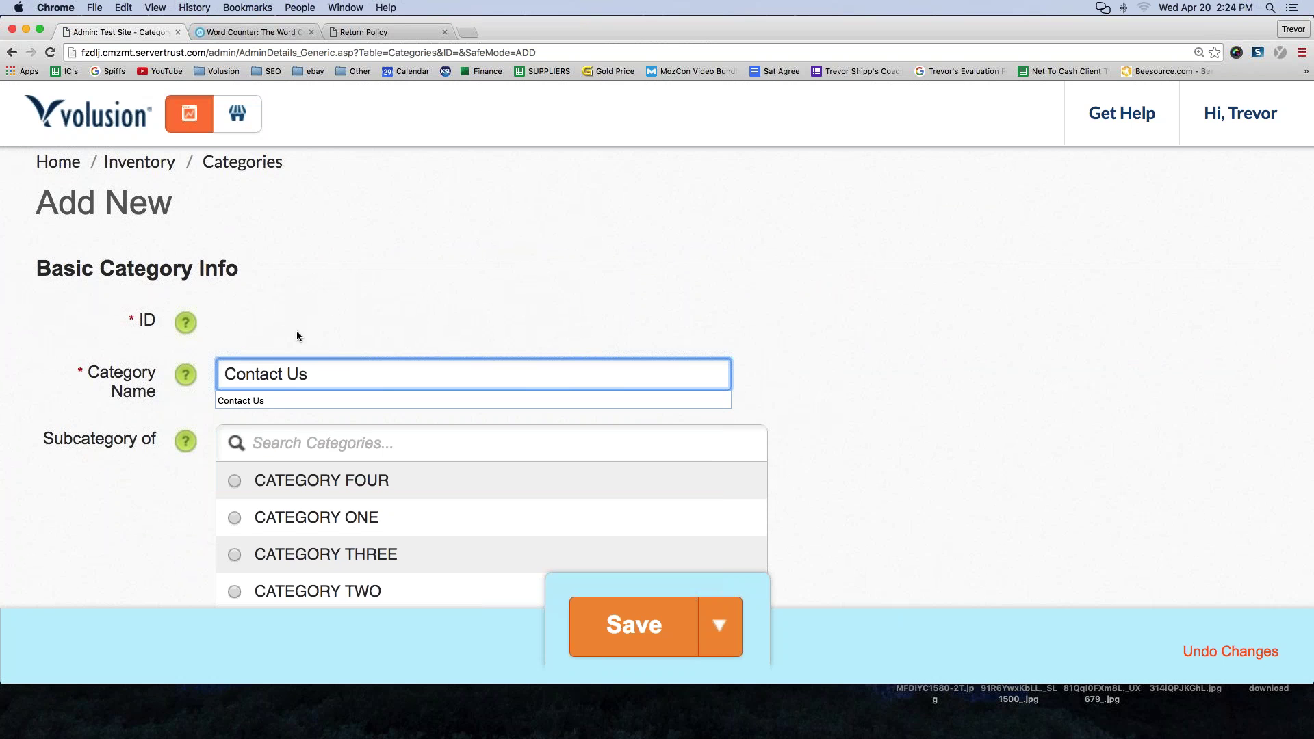
key(Escape)
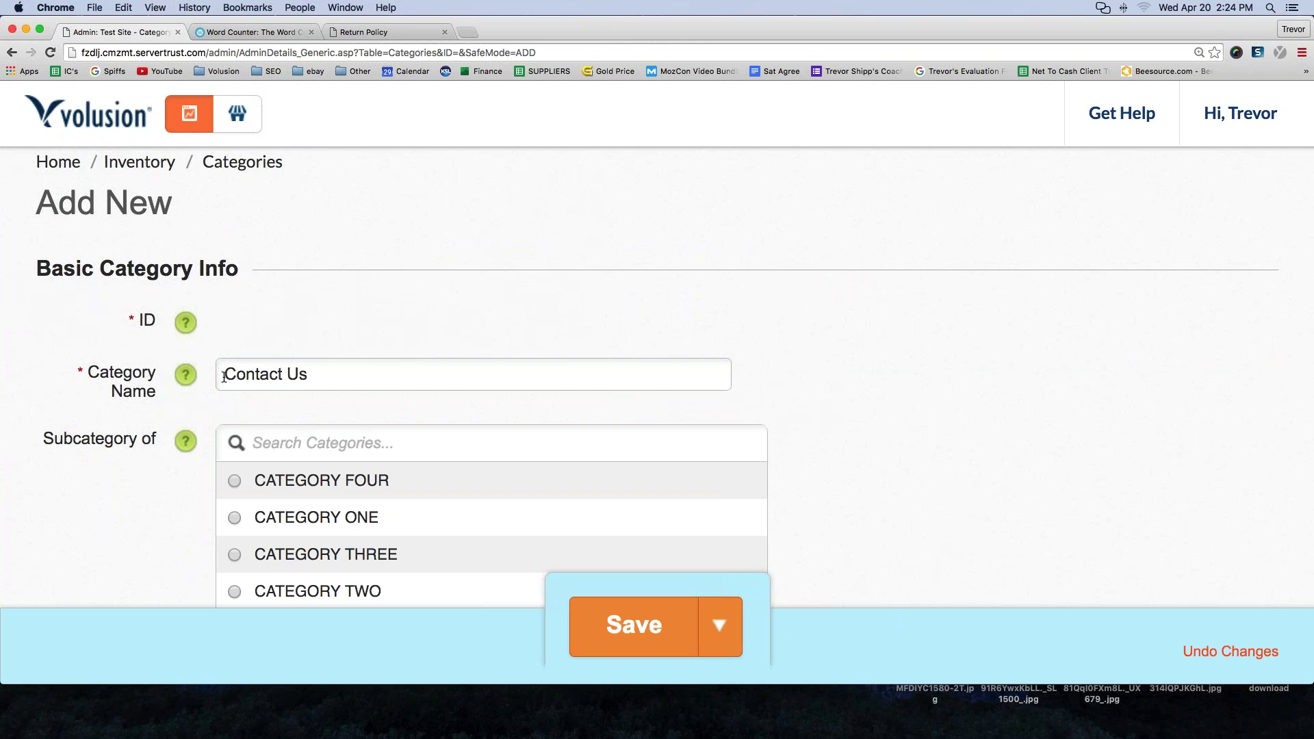
- Set the Contact Us category to show in Nav Menu 1
drag(223, 375, 241, 407)
scroll(240, 407, down, 5)
click(240, 392)
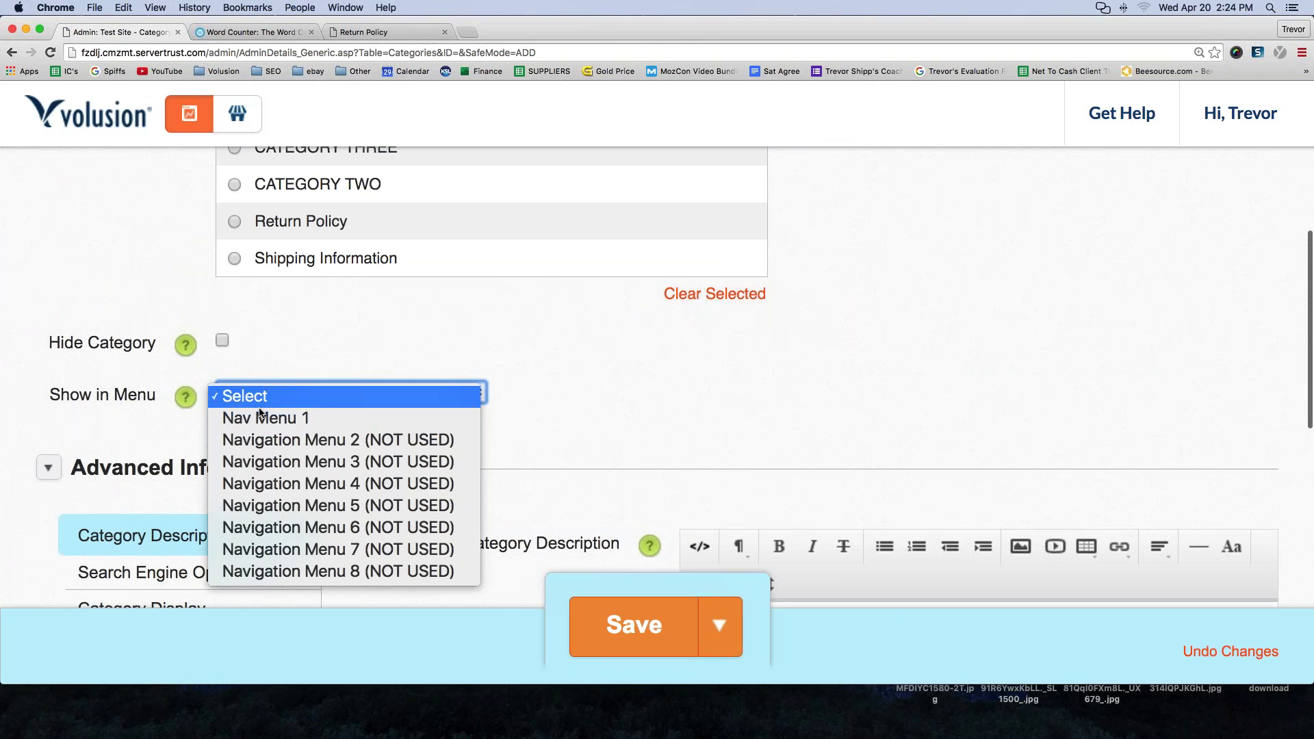
click(239, 420)
scroll(212, 523, down, 5)
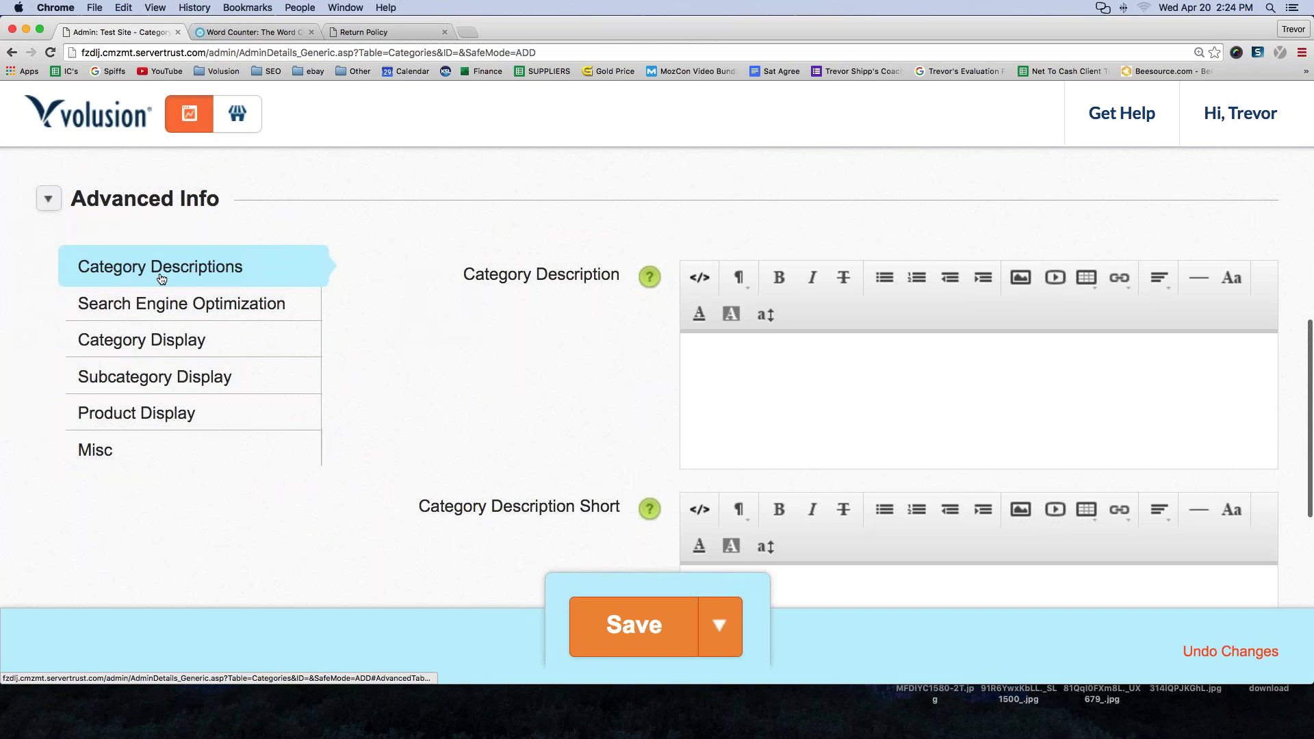
- Enter a description giving the store's email address and inviting questions, then save the category
click(877, 386)
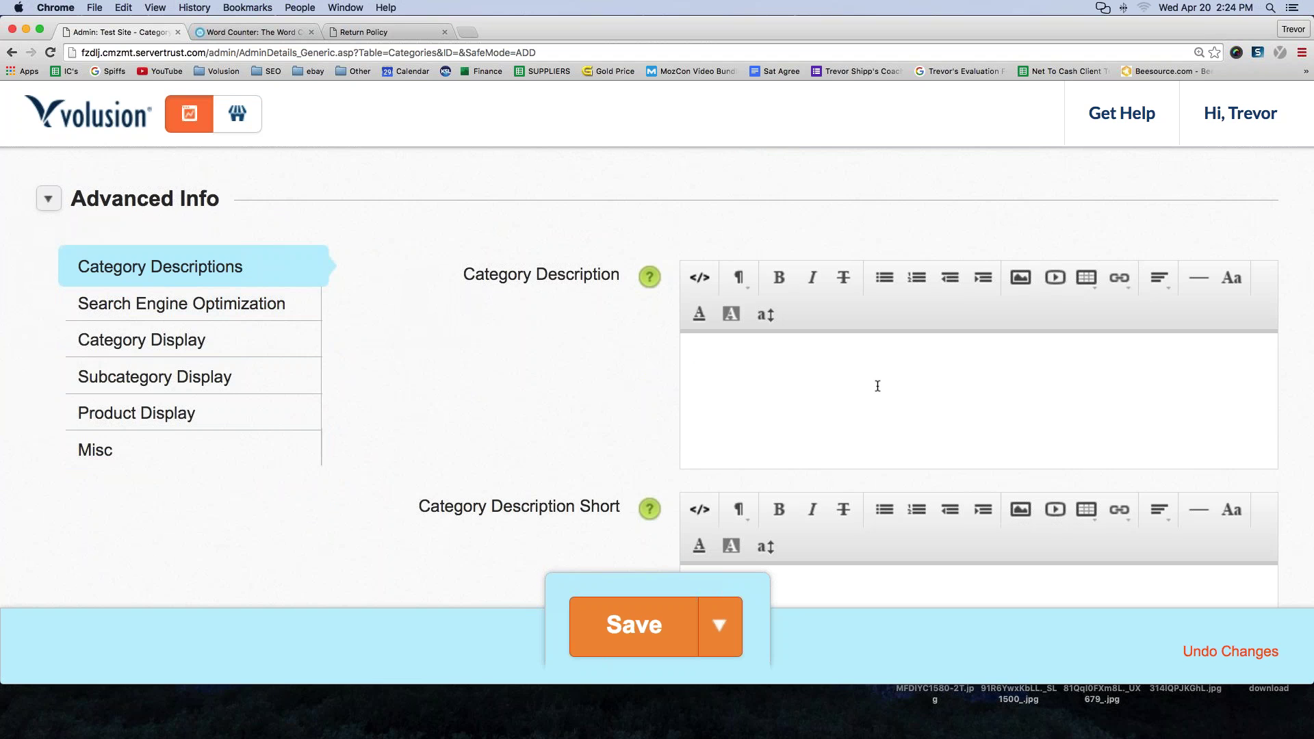
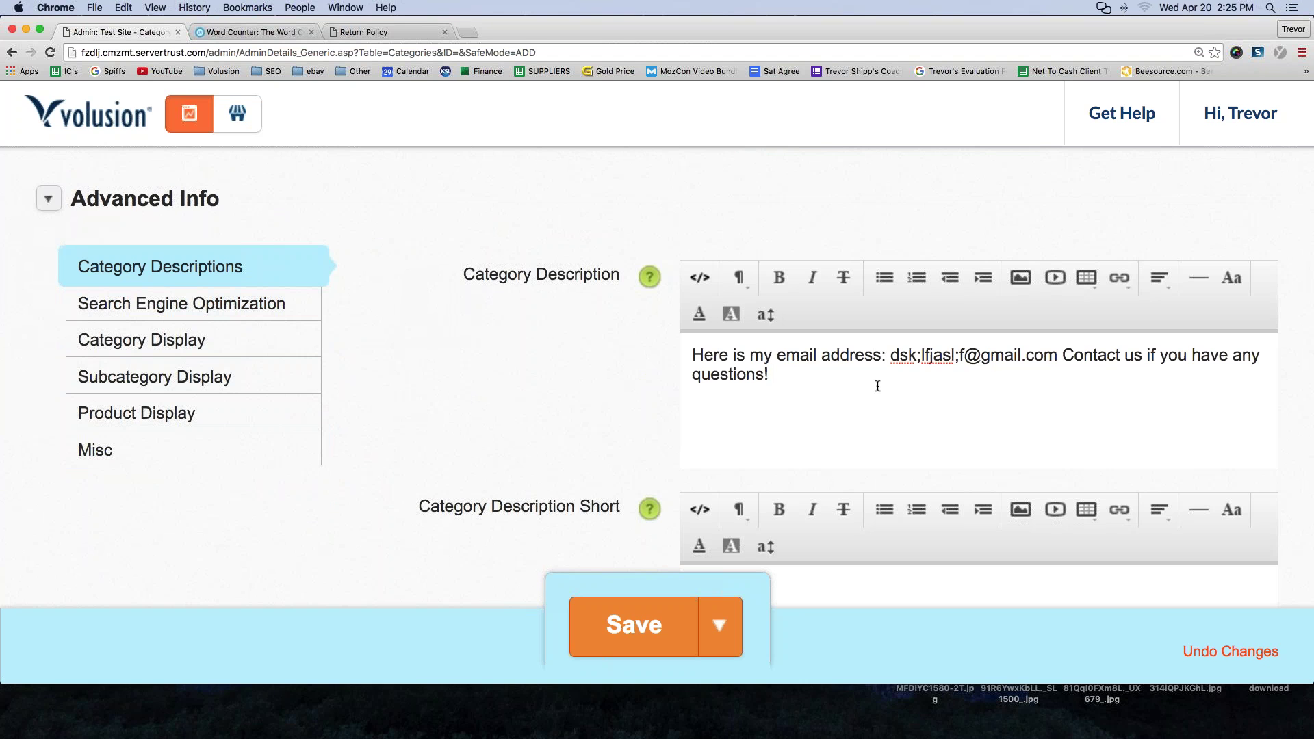
key(super+a)
click(628, 639)
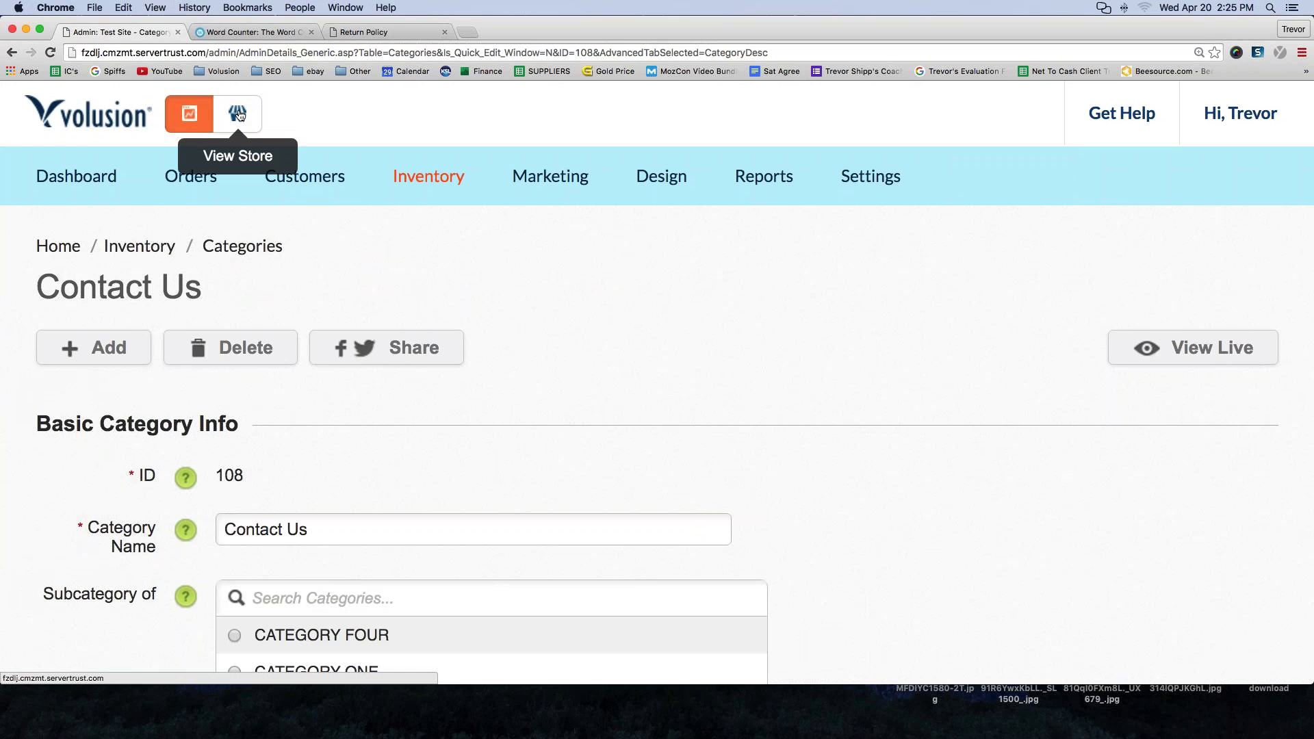
click(238, 114)
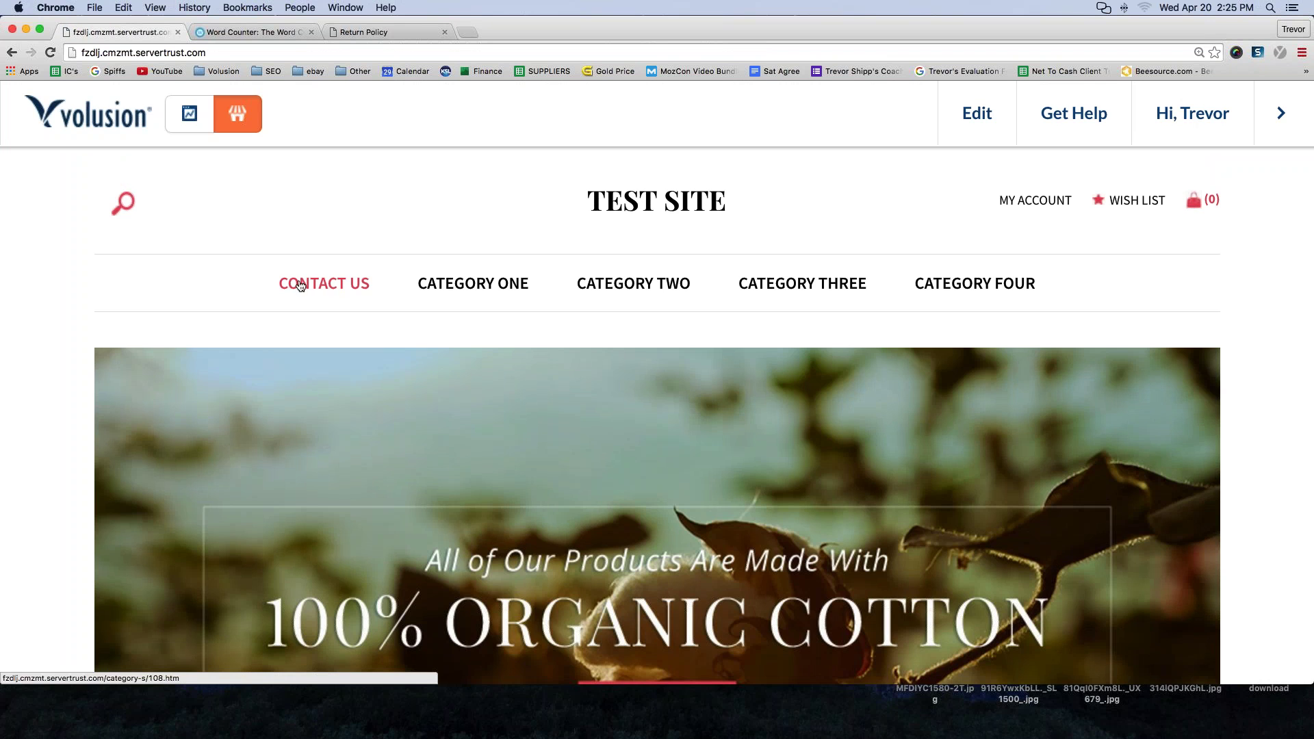
- Open the new Contact Us page (category-s/108.htm) from the store navigation and copy its web address
click(306, 288)
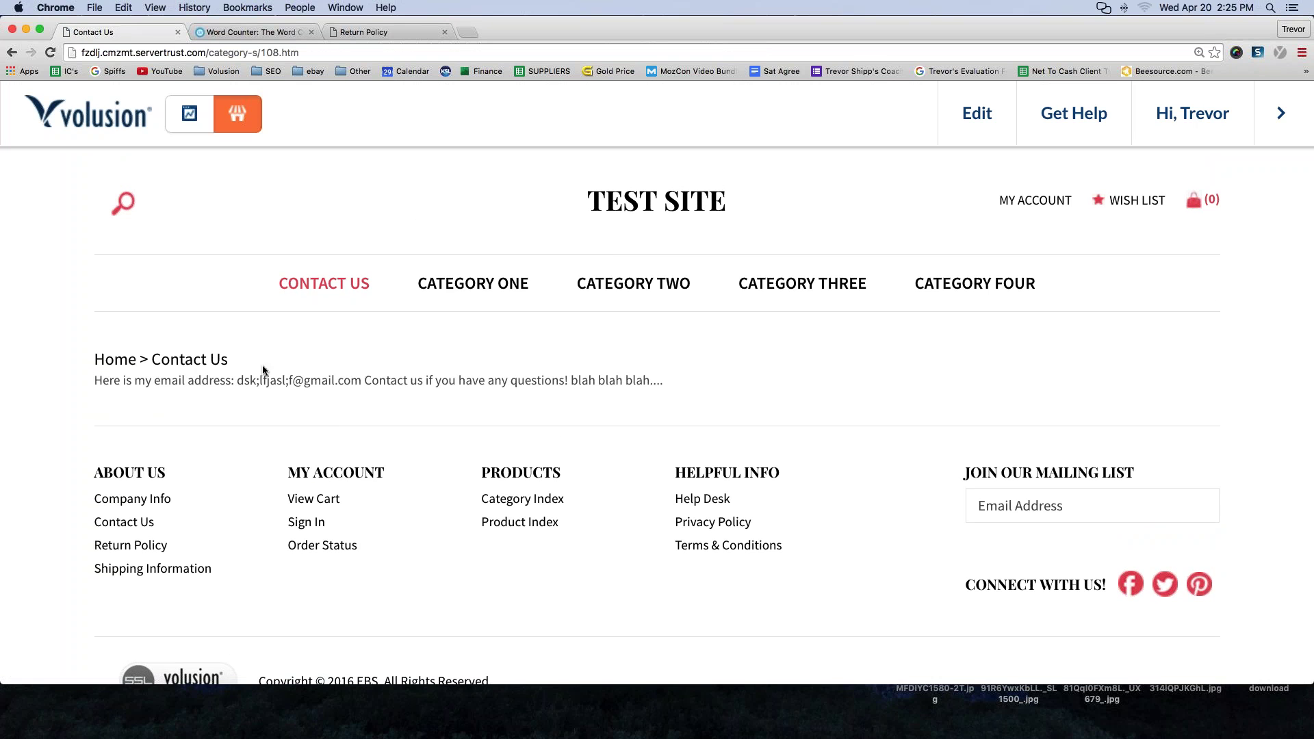
click(105, 52)
drag(322, 52, 80, 47)
key(super+c)
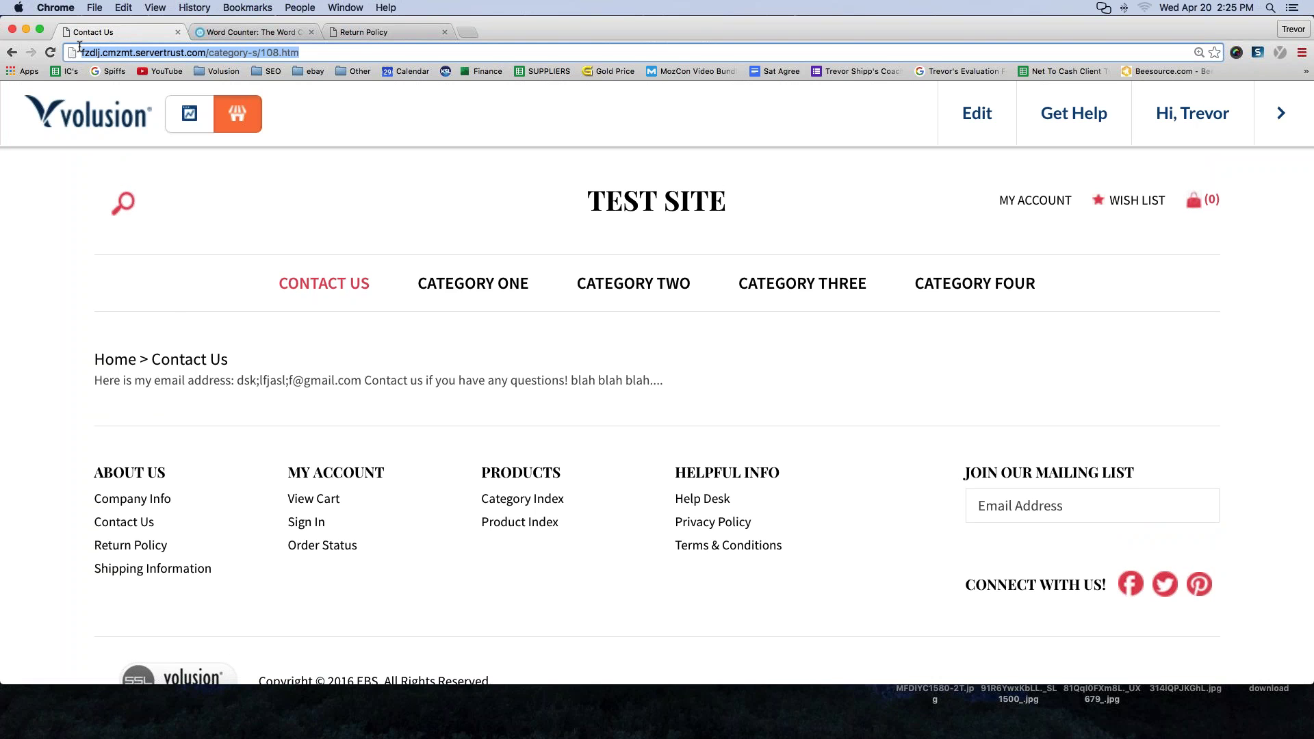
scroll(174, 445, down, 2)
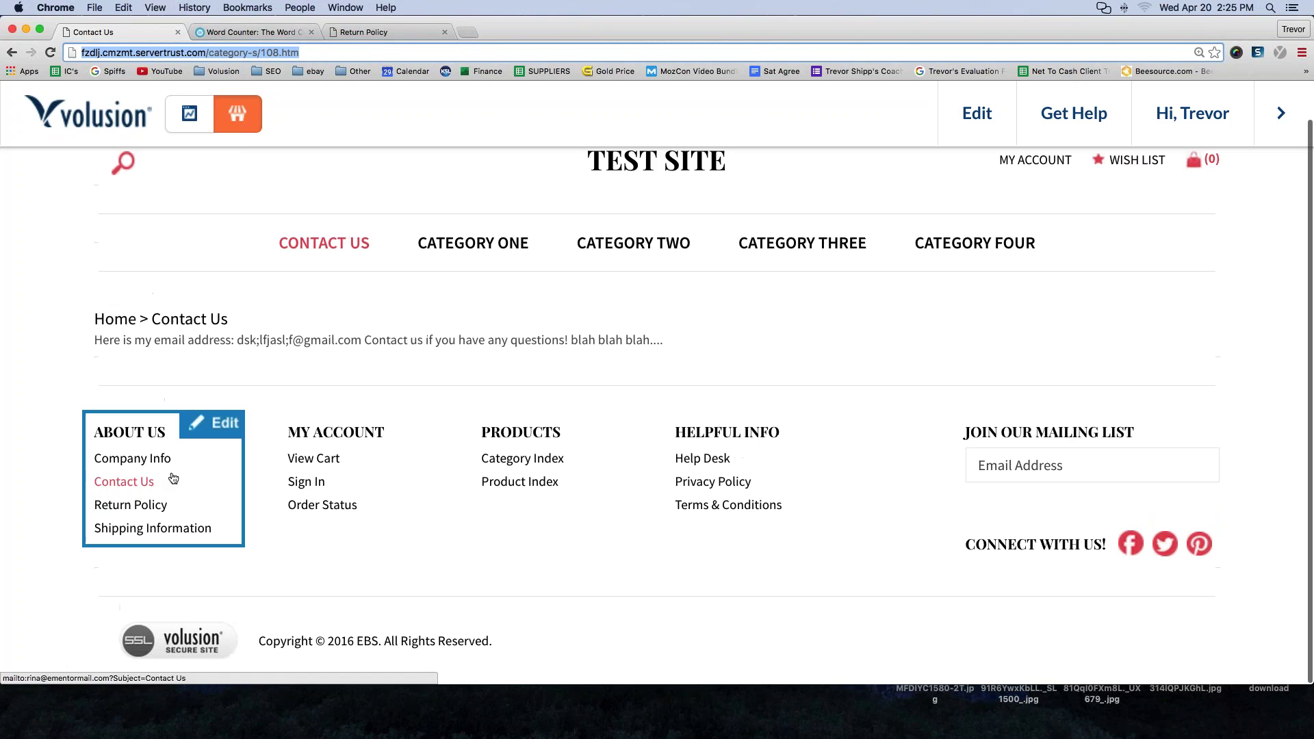
- In the About Us footer, open the Contact Us link settings and clear its old email address
click(125, 487)
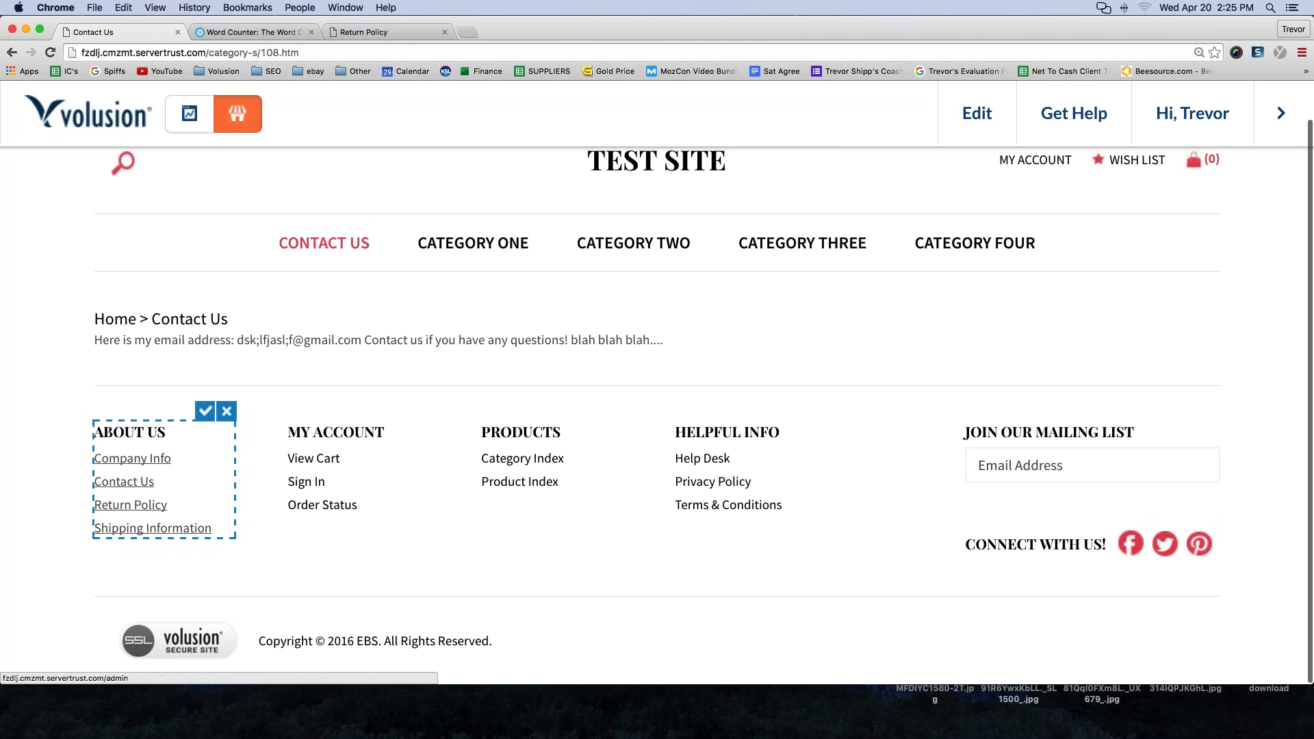
drag(95, 483, 156, 484)
click(173, 518)
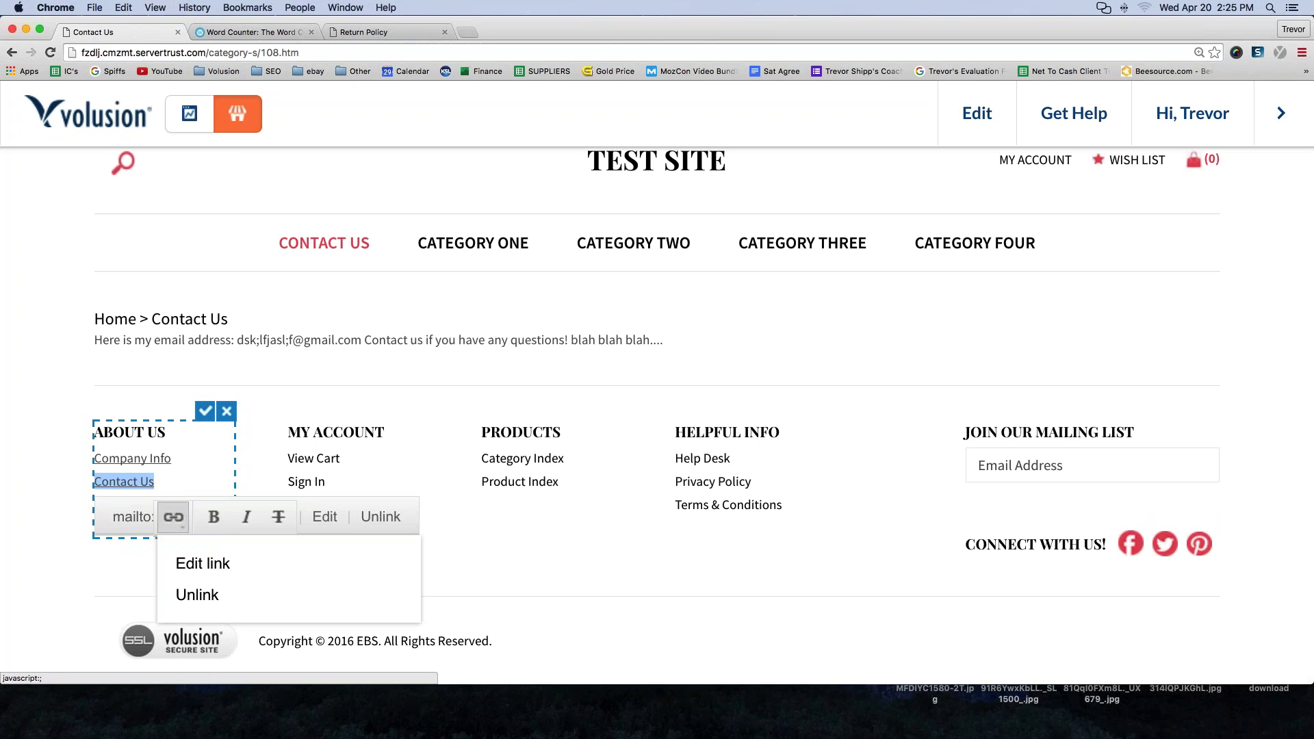
click(199, 563)
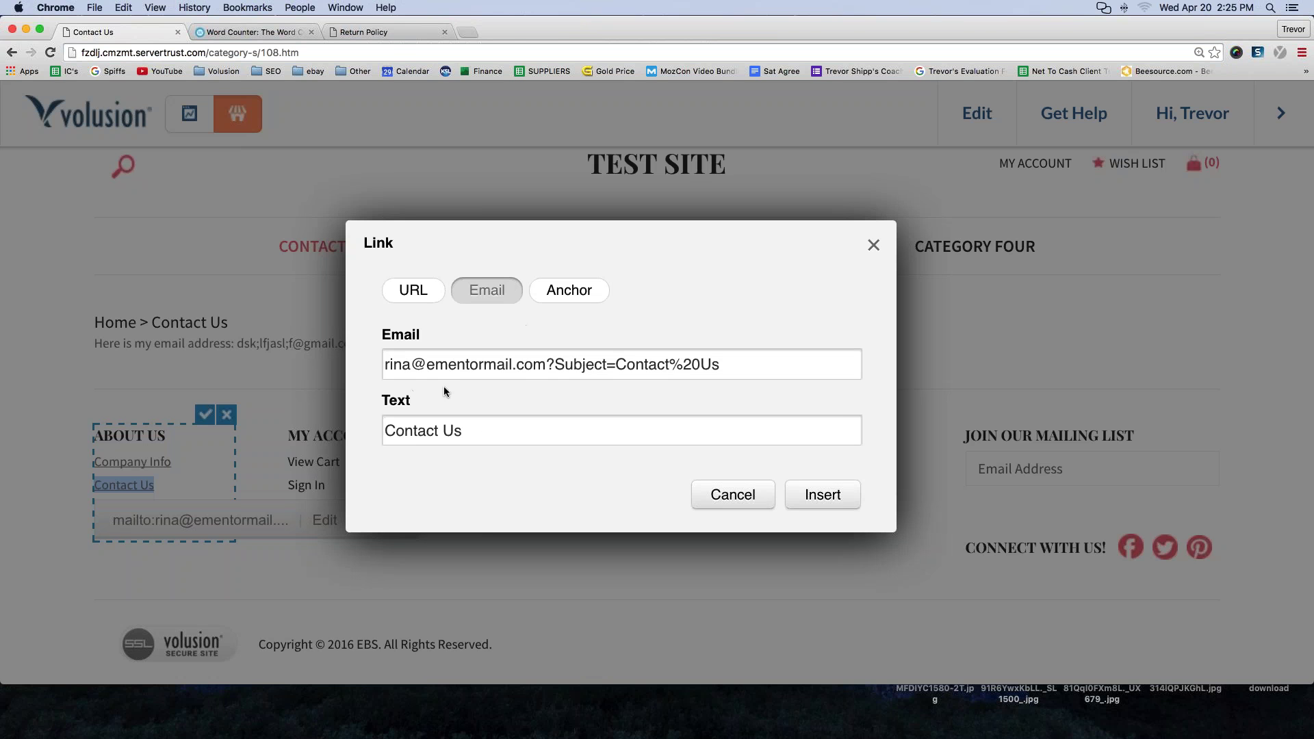
triple_click(520, 364)
key(BackSpace)
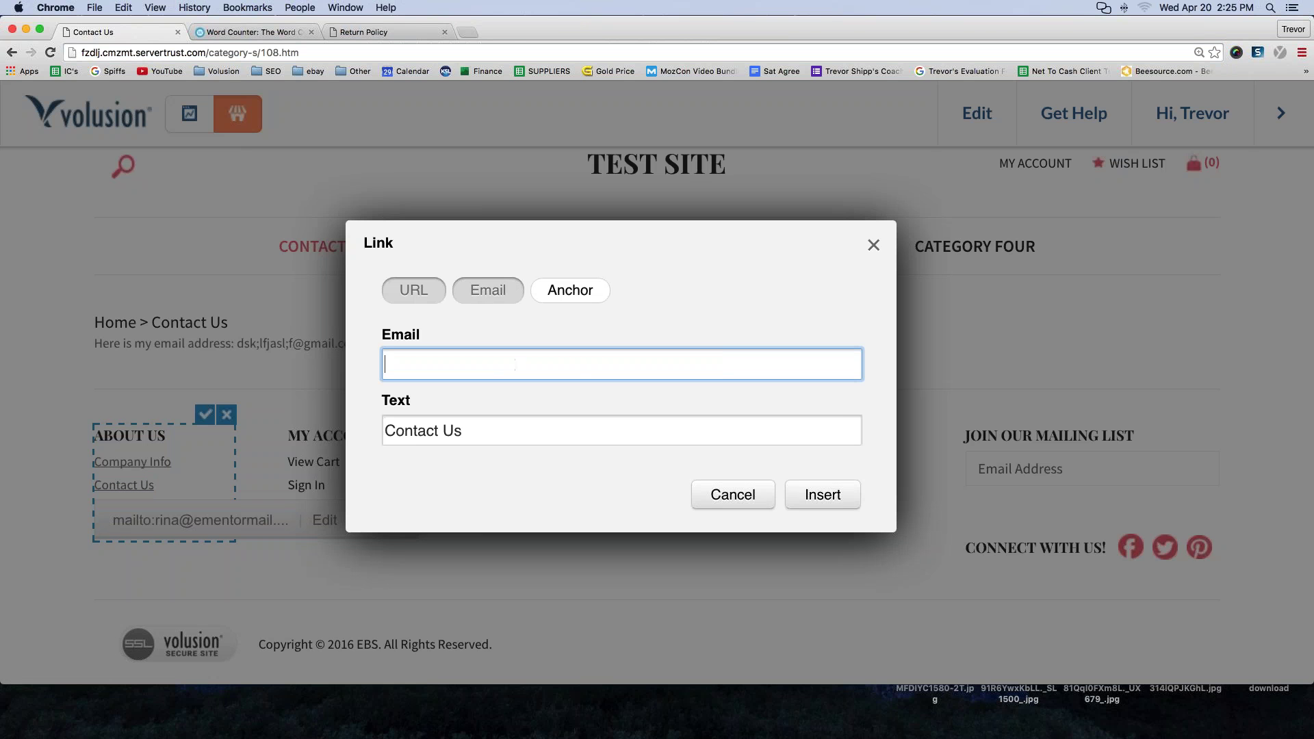
- Link Contact Us to the pasted category-s/108.htm URL, save the footer, and test the link
click(413, 291)
click(412, 360)
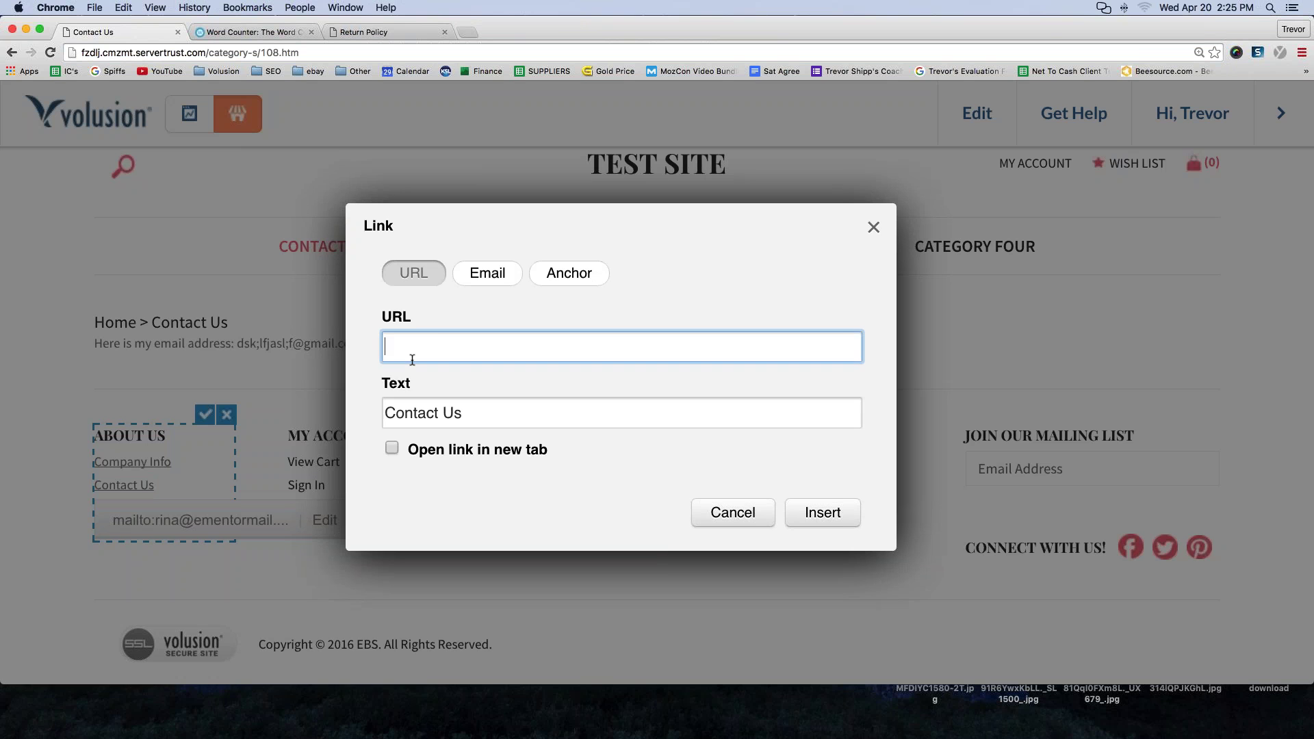
key(super+v)
click(487, 274)
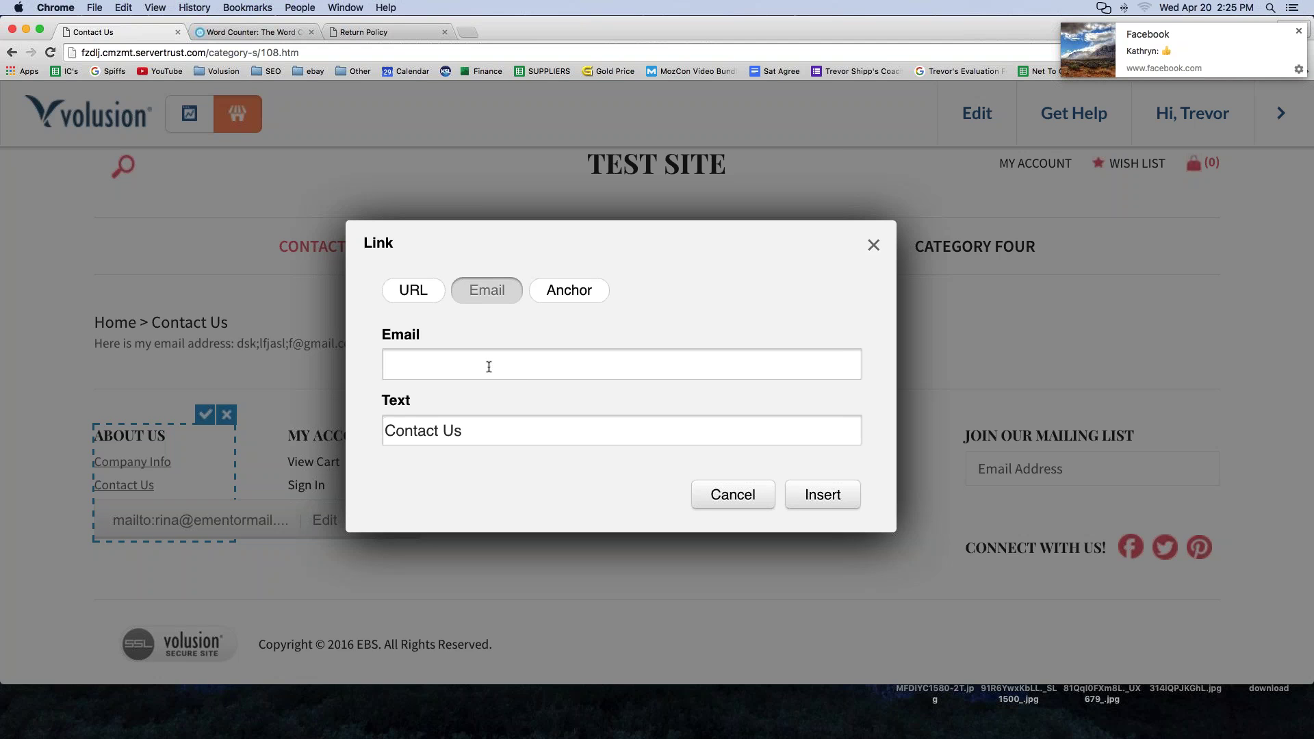
click(413, 290)
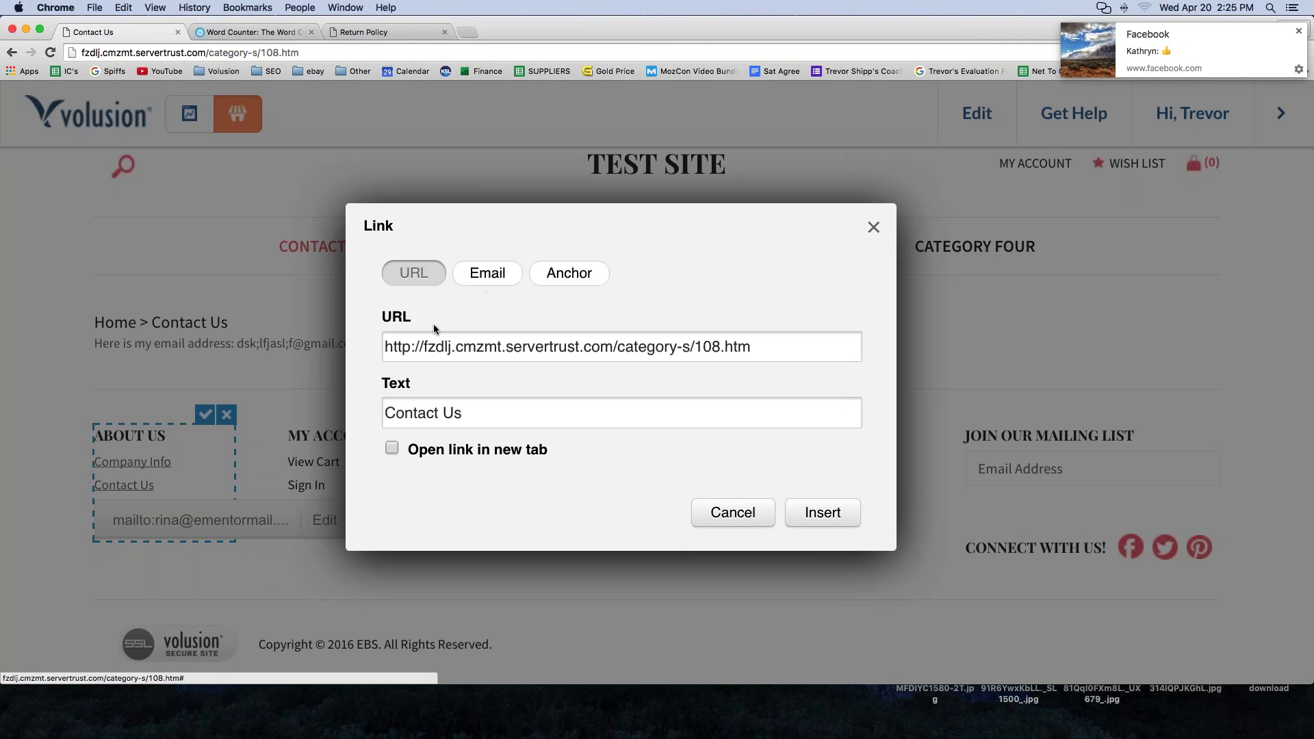
click(823, 513)
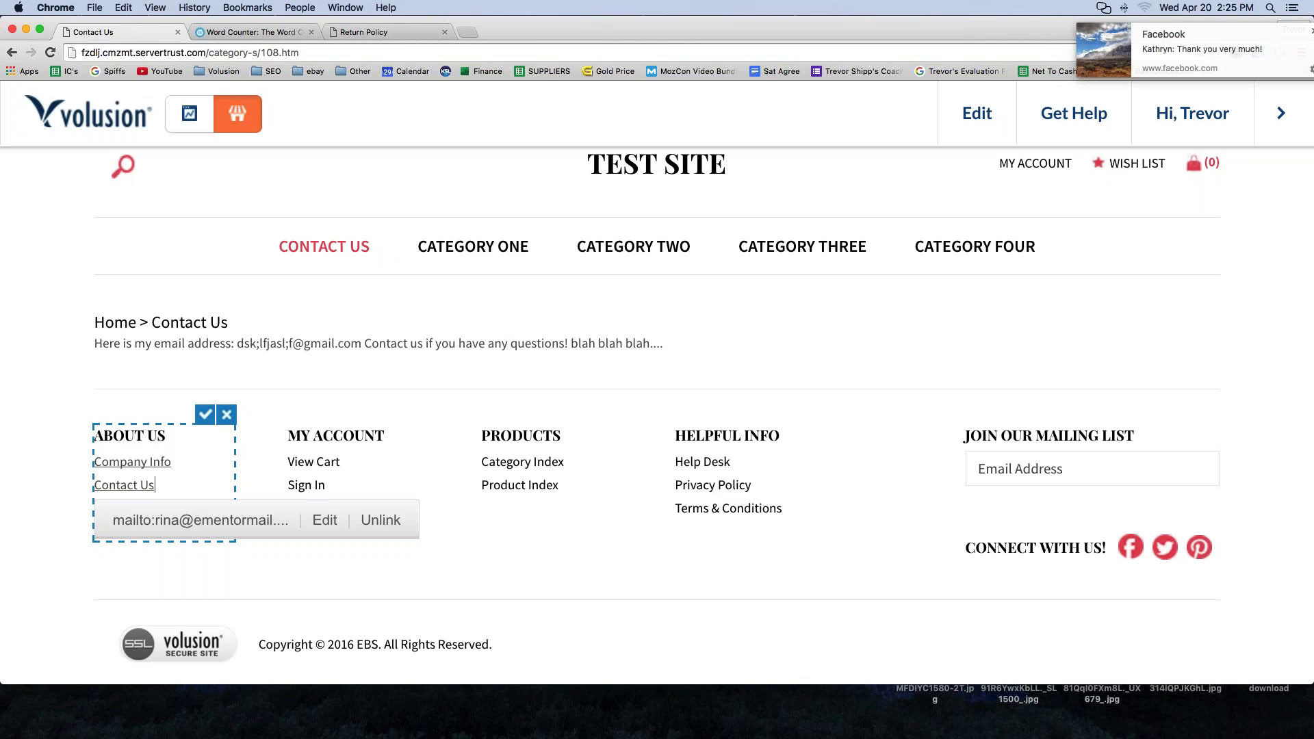
click(205, 416)
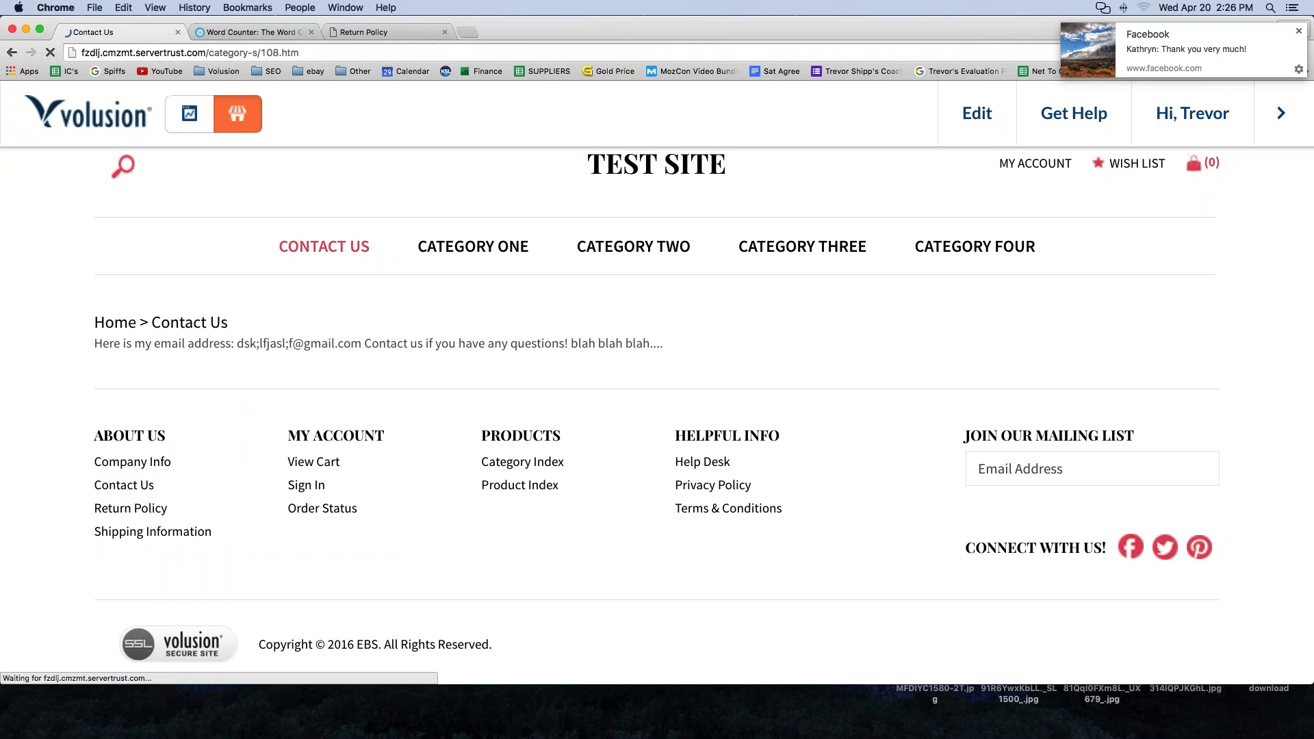
click(125, 489)
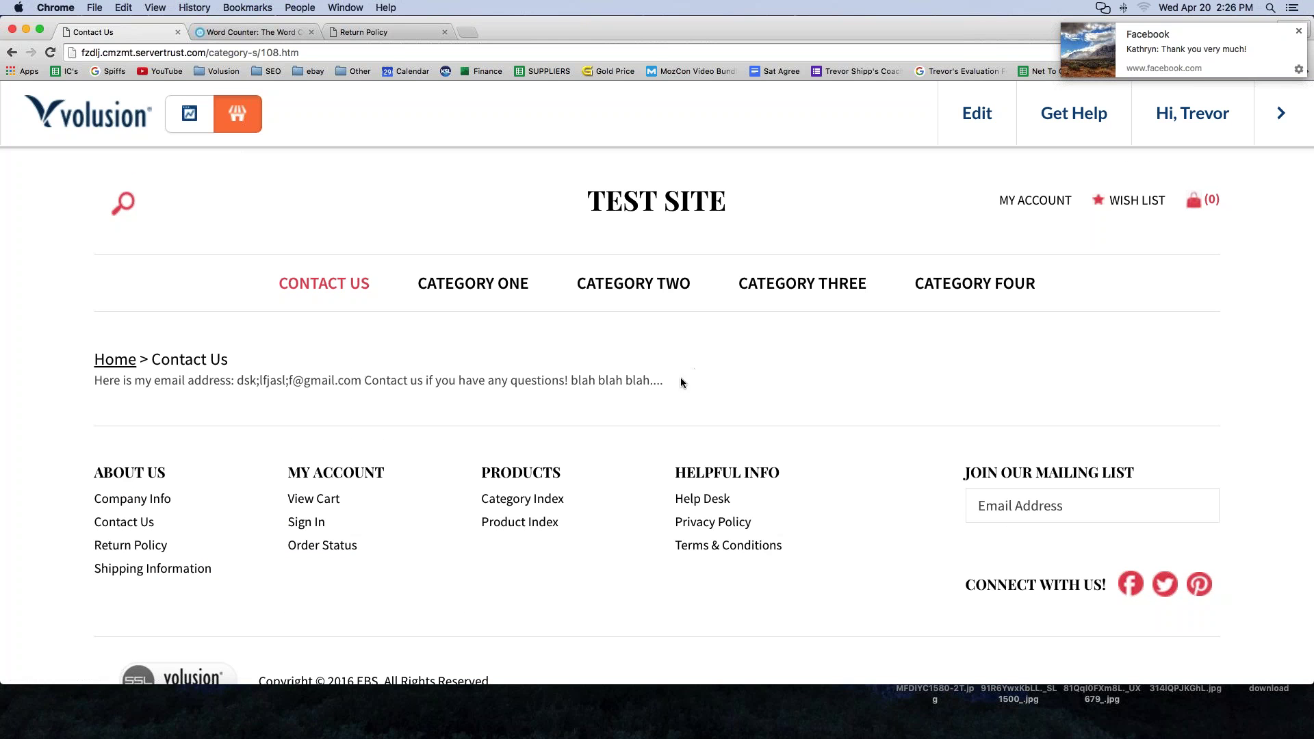
- From the Contact Us storefront page, open the category's admin edit page via Edit > This Category
drag(680, 378, 92, 361)
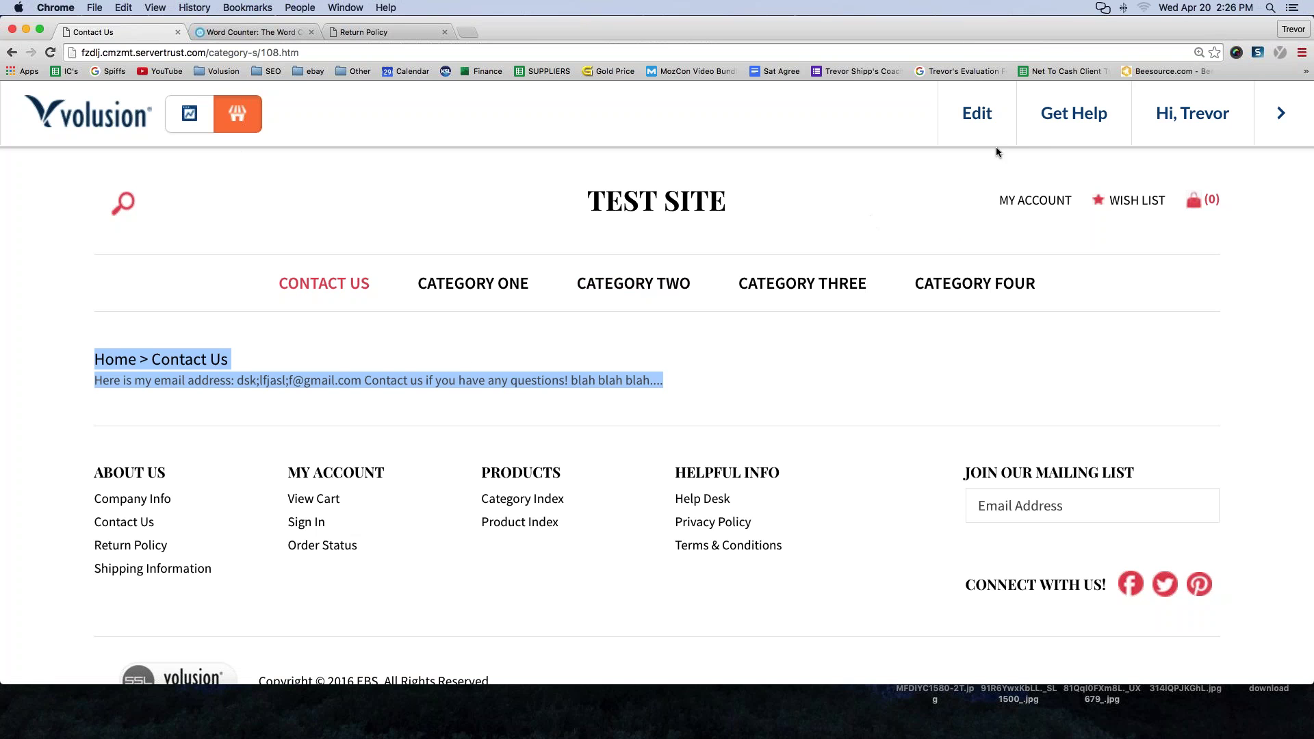
mouse_move(978, 118)
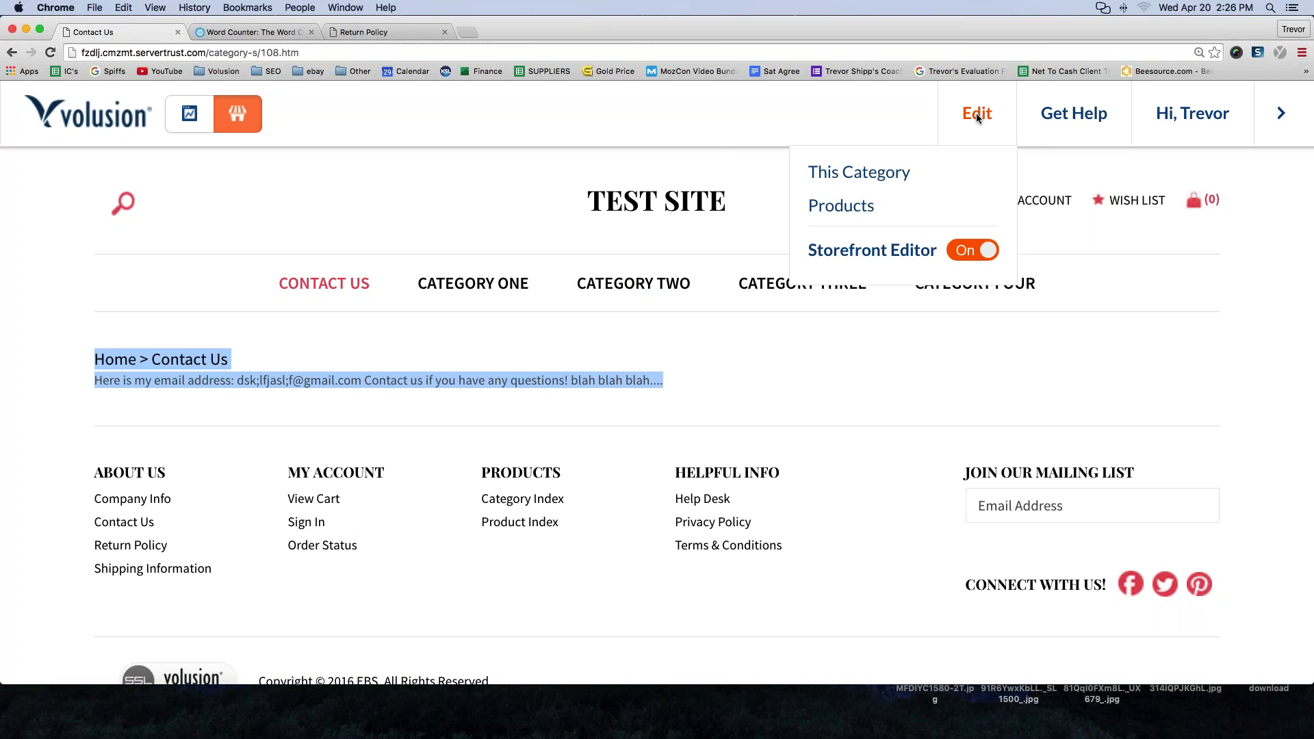
click(874, 175)
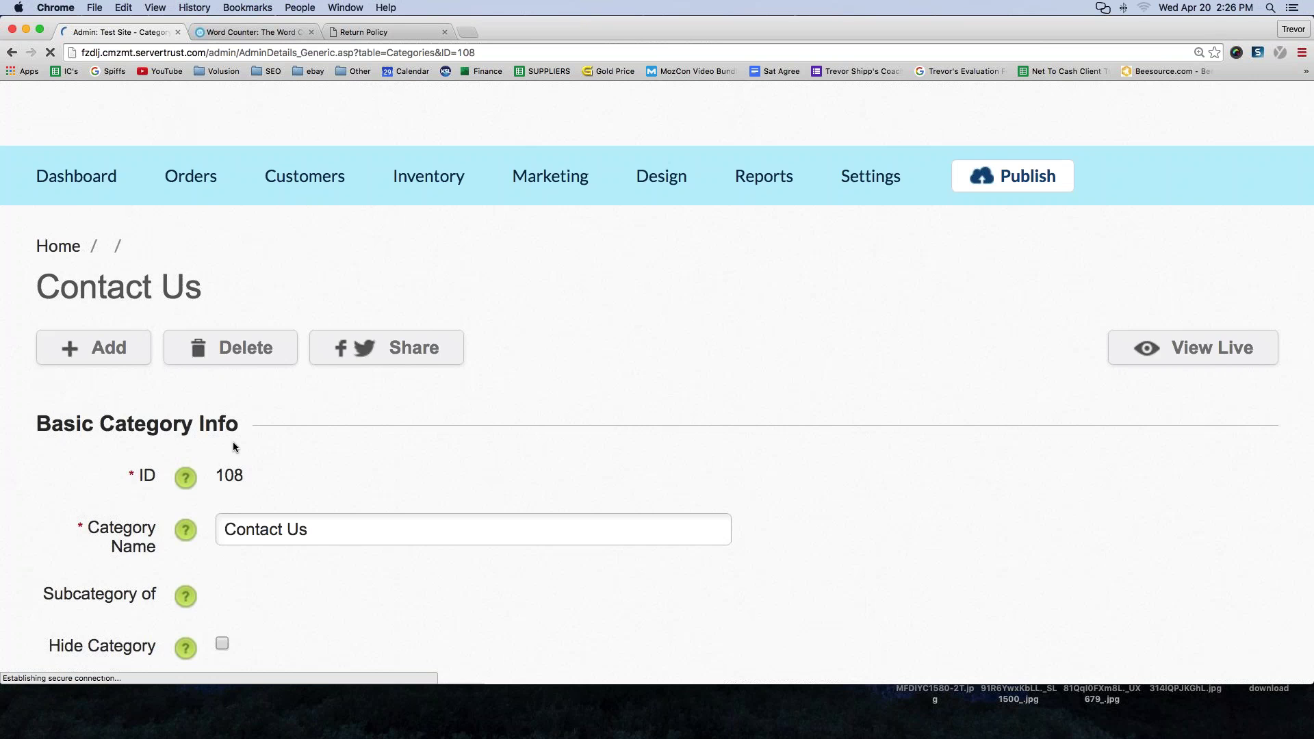
- Expand Advanced Info to review the Contact Us description, then return to the storefront homepage
scroll(233, 442, down, 7)
scroll(233, 446, down, 3)
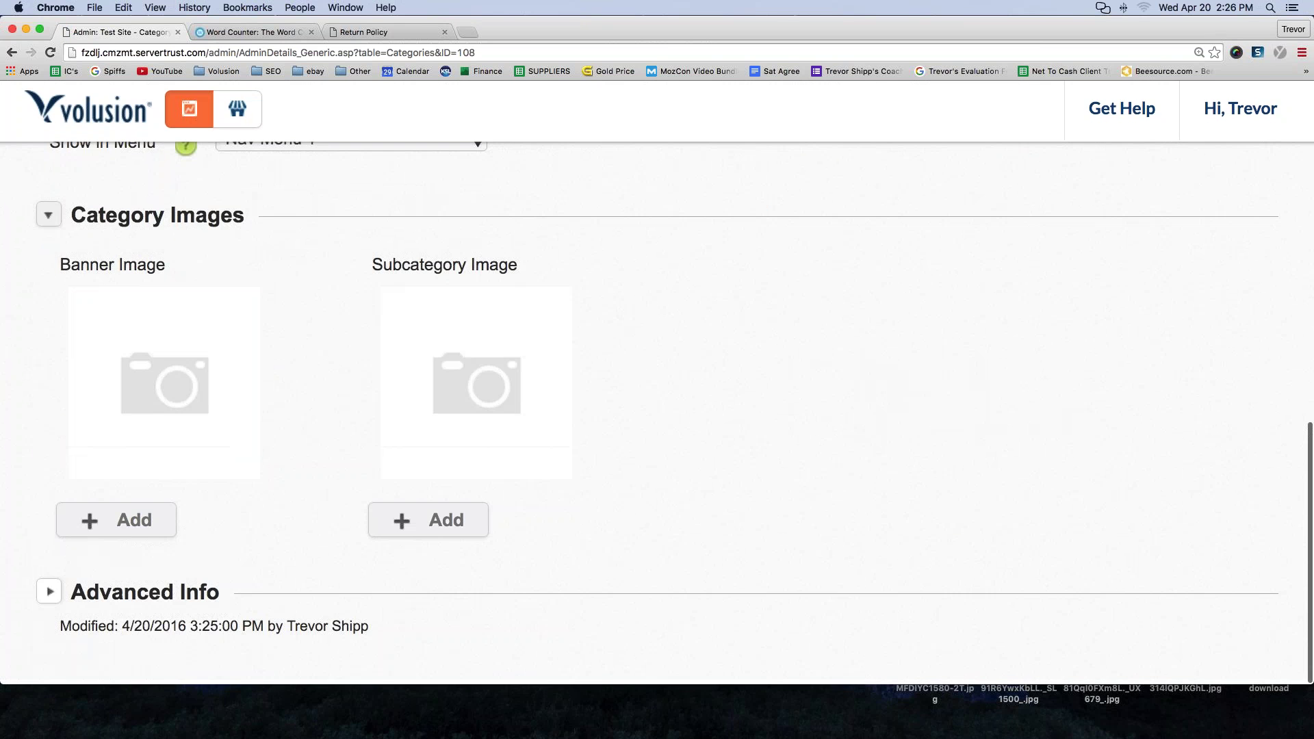
click(96, 595)
scroll(411, 410, down, 5)
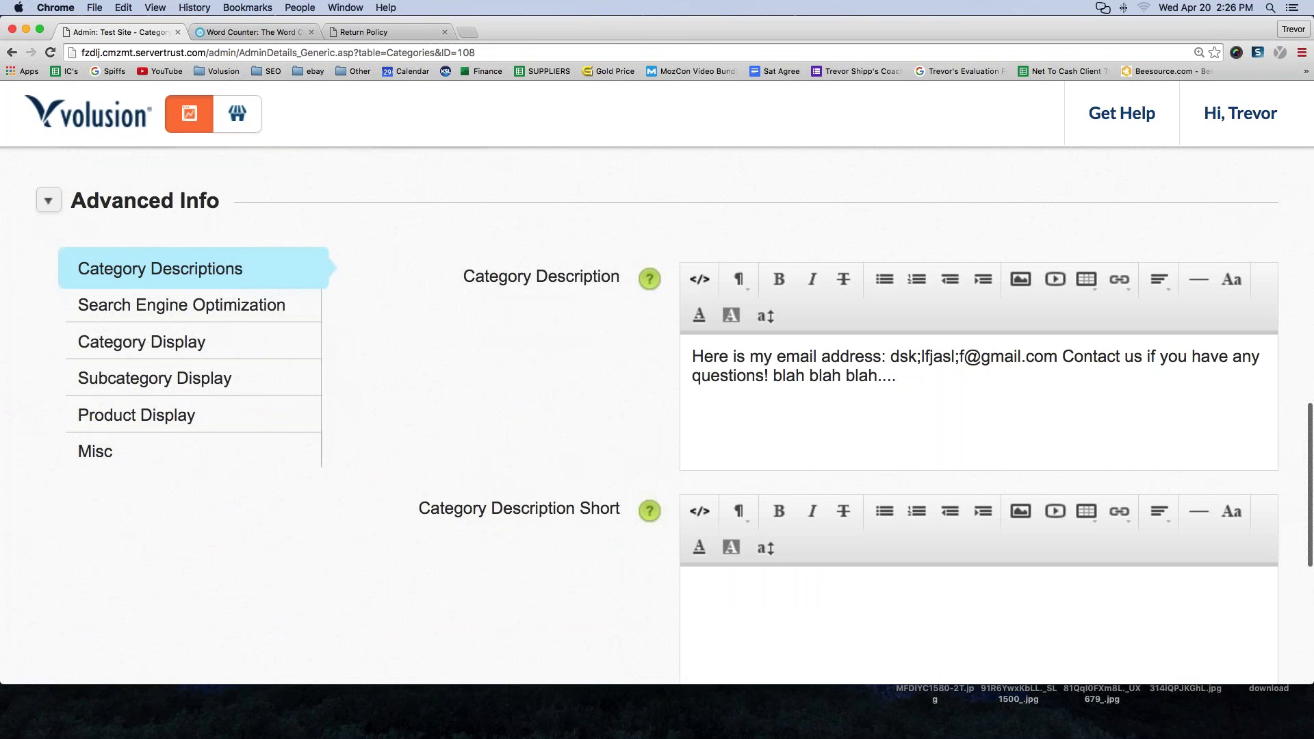
drag(464, 273, 619, 269)
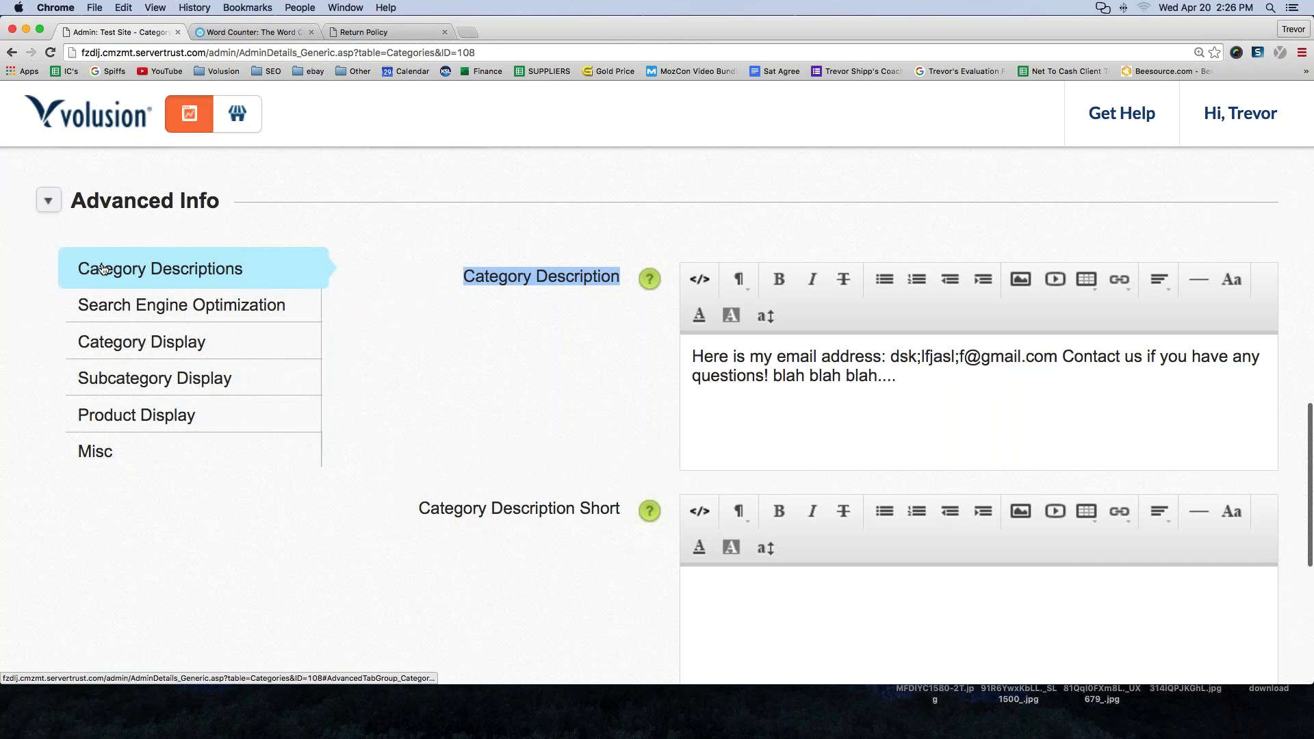
click(930, 411)
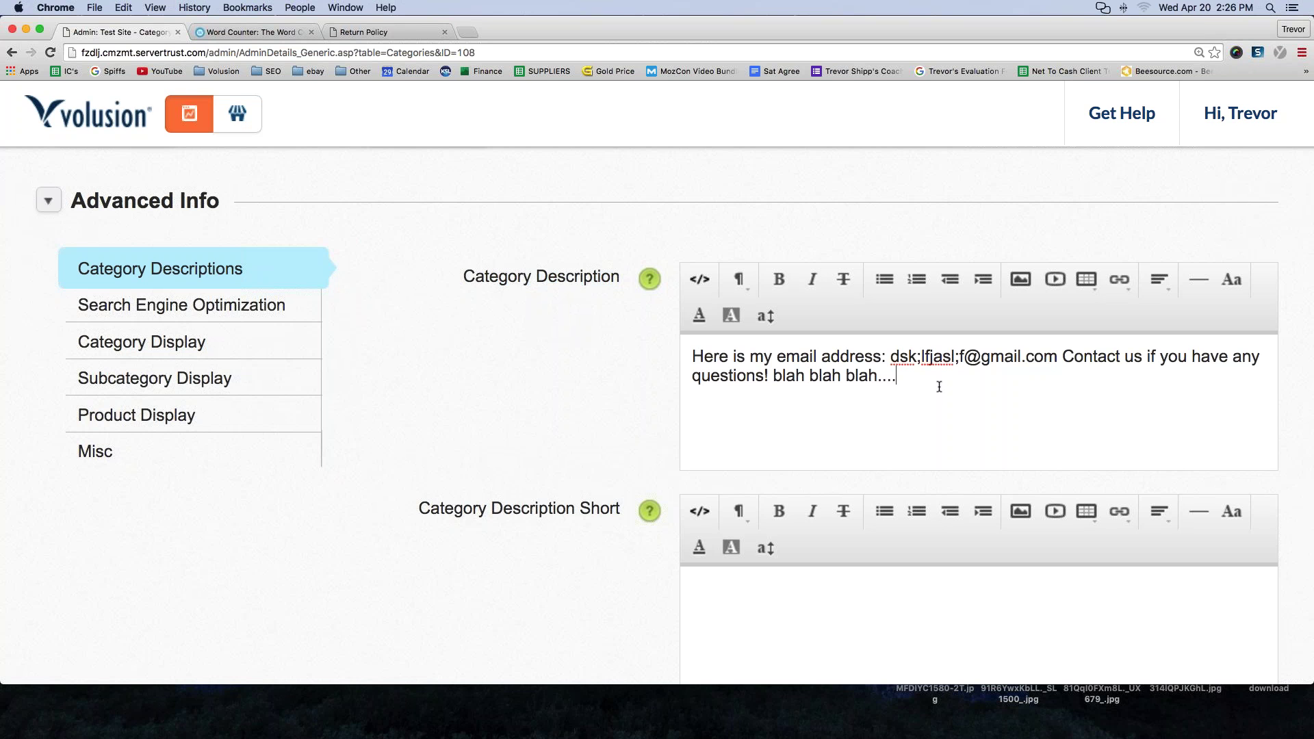
scroll(553, 392, up, 15)
click(237, 114)
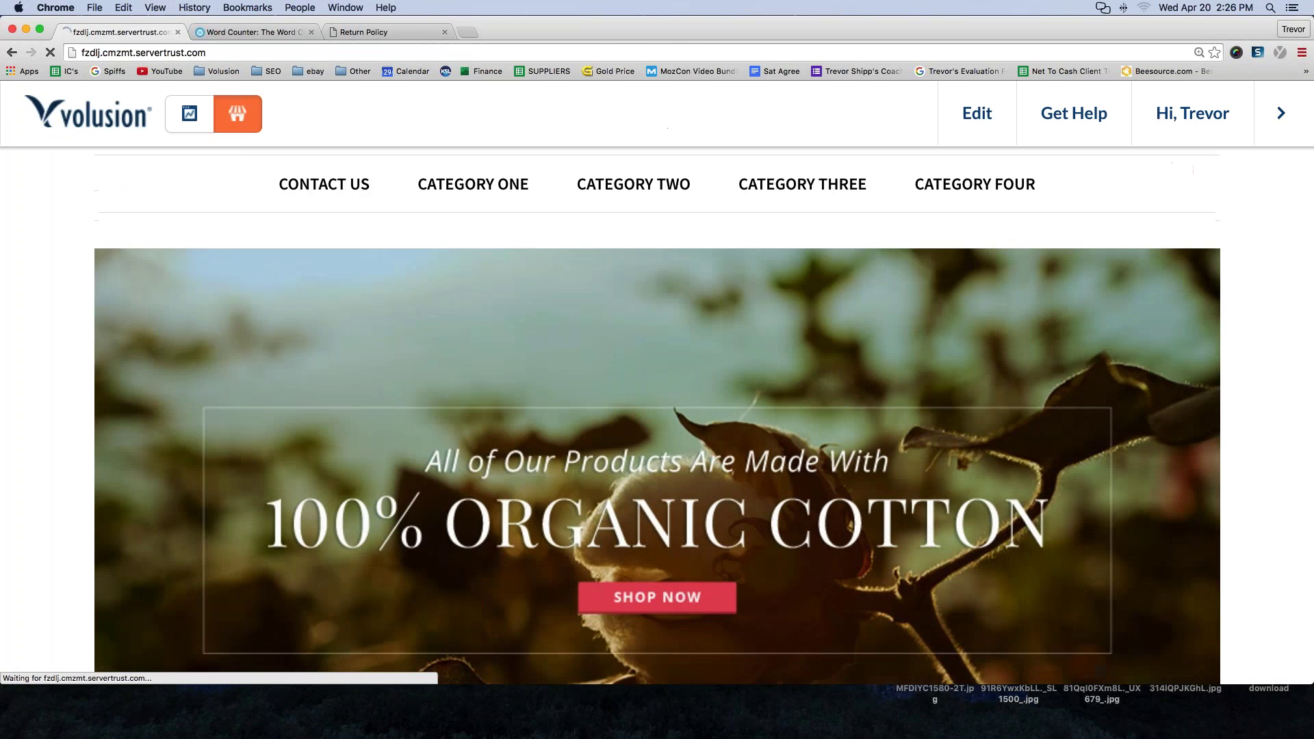
- Return from the storefront to the Volusion admin Dashboard via the toolbar icon
scroll(137, 492, down, 15)
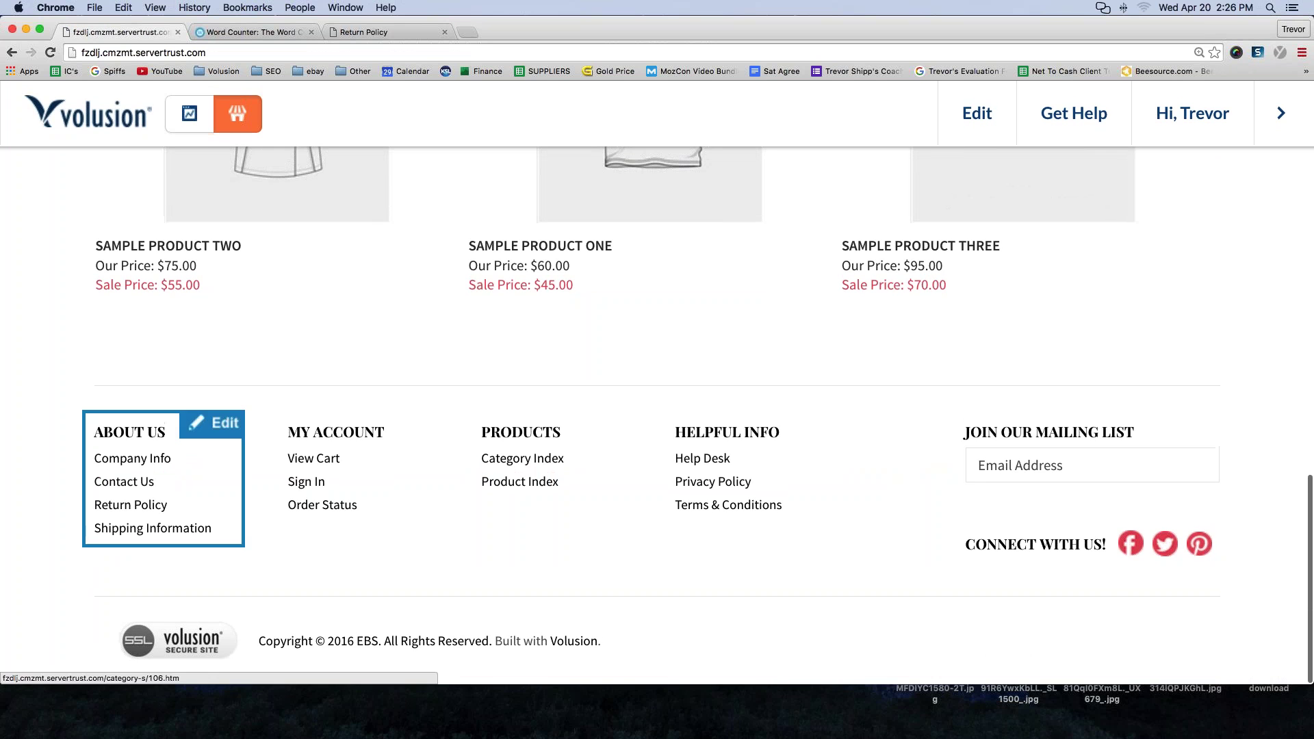
scroll(151, 548, up, 15)
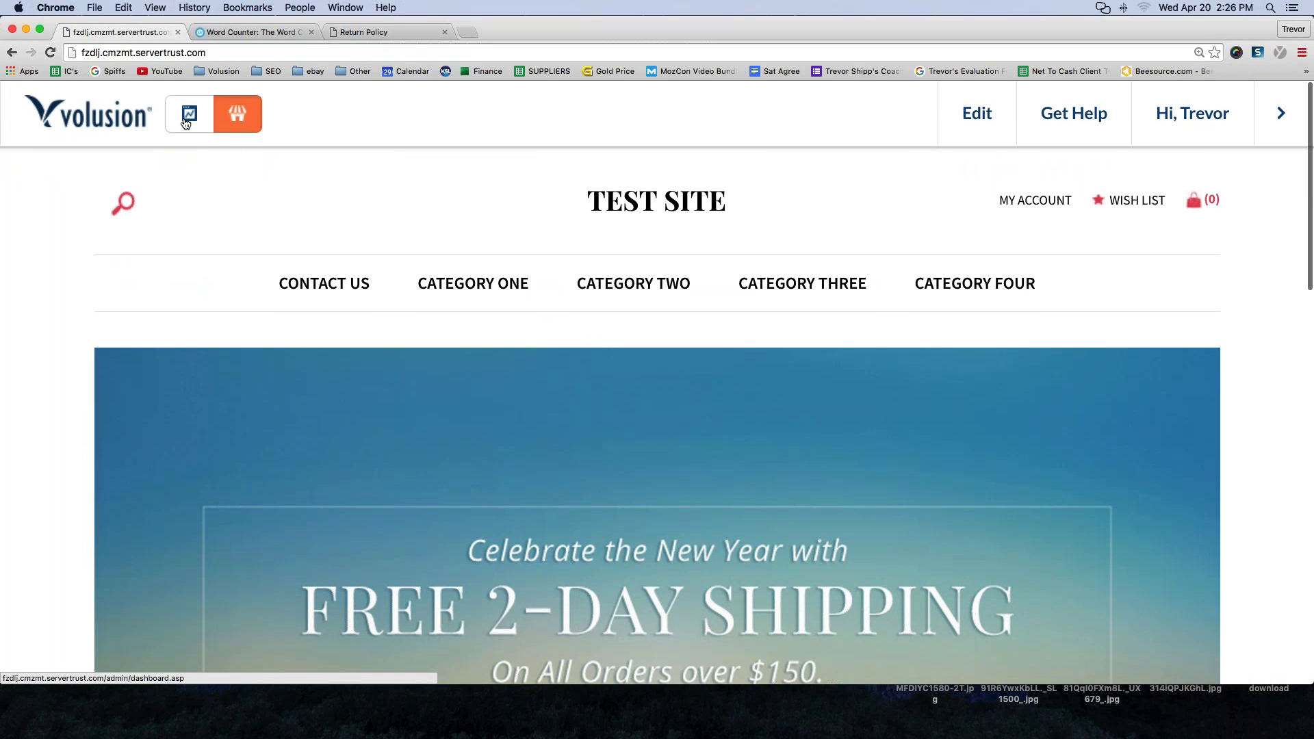
click(185, 122)
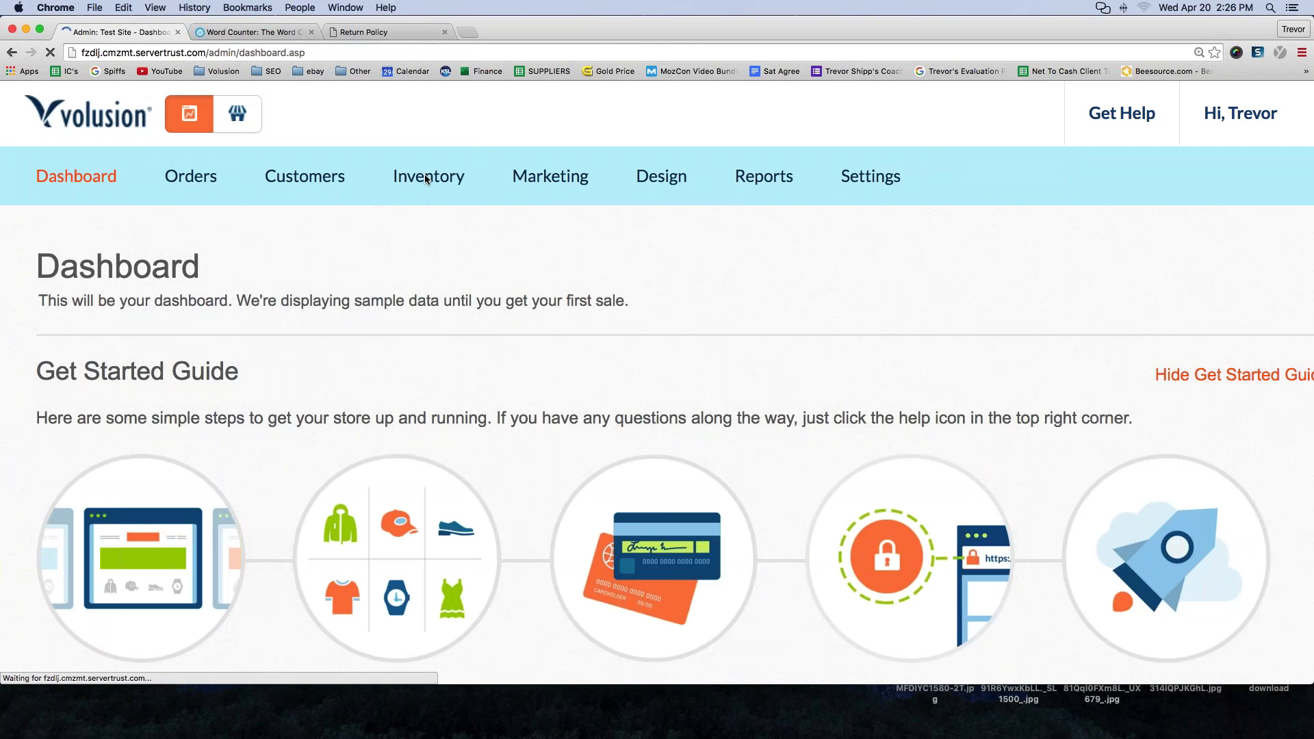
- Open the Contact Us category for editing from Inventory > Categories
mouse_move(426, 179)
click(436, 228)
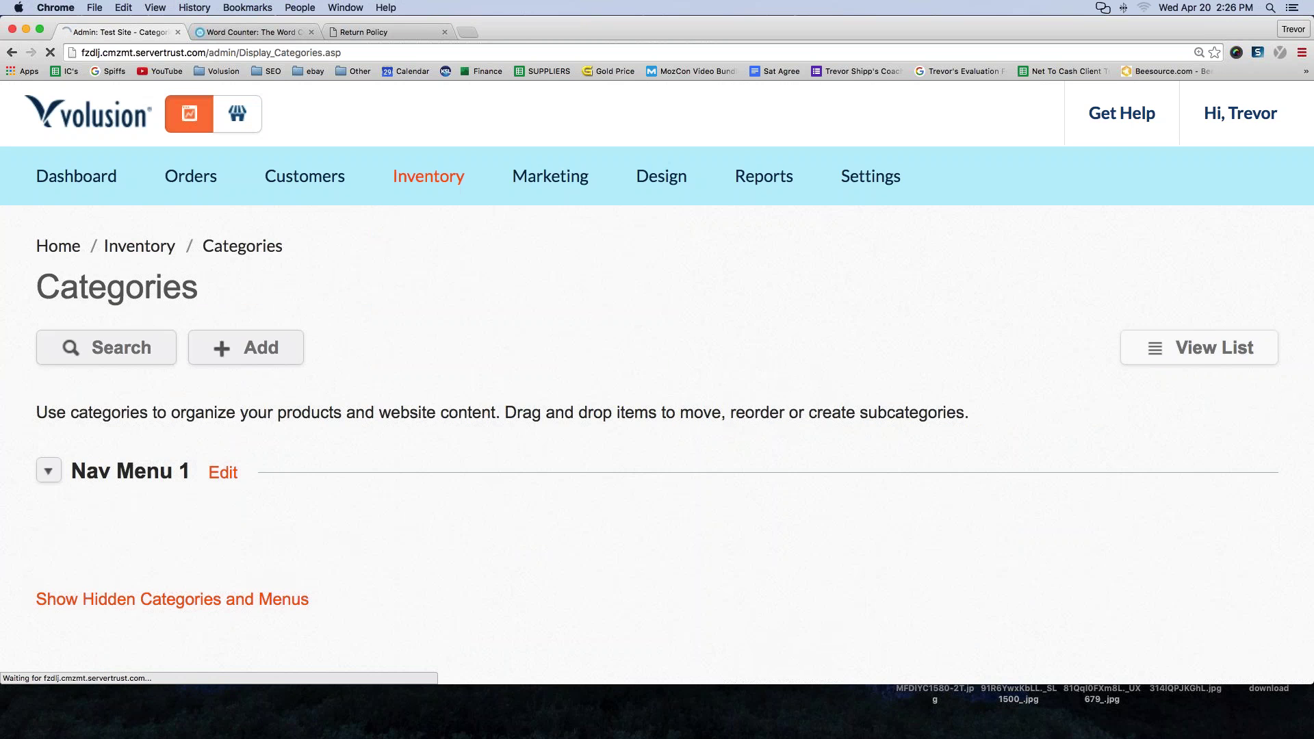
scroll(1186, 354, down, 4)
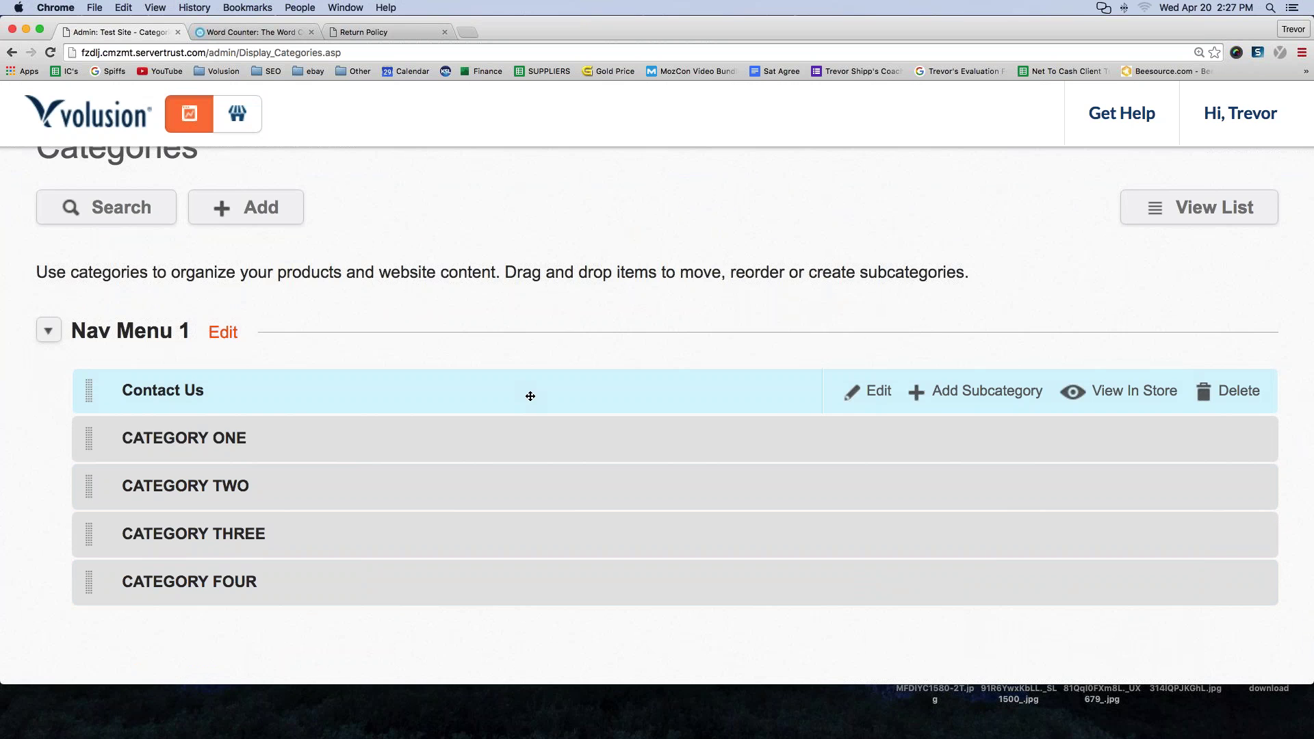
click(883, 398)
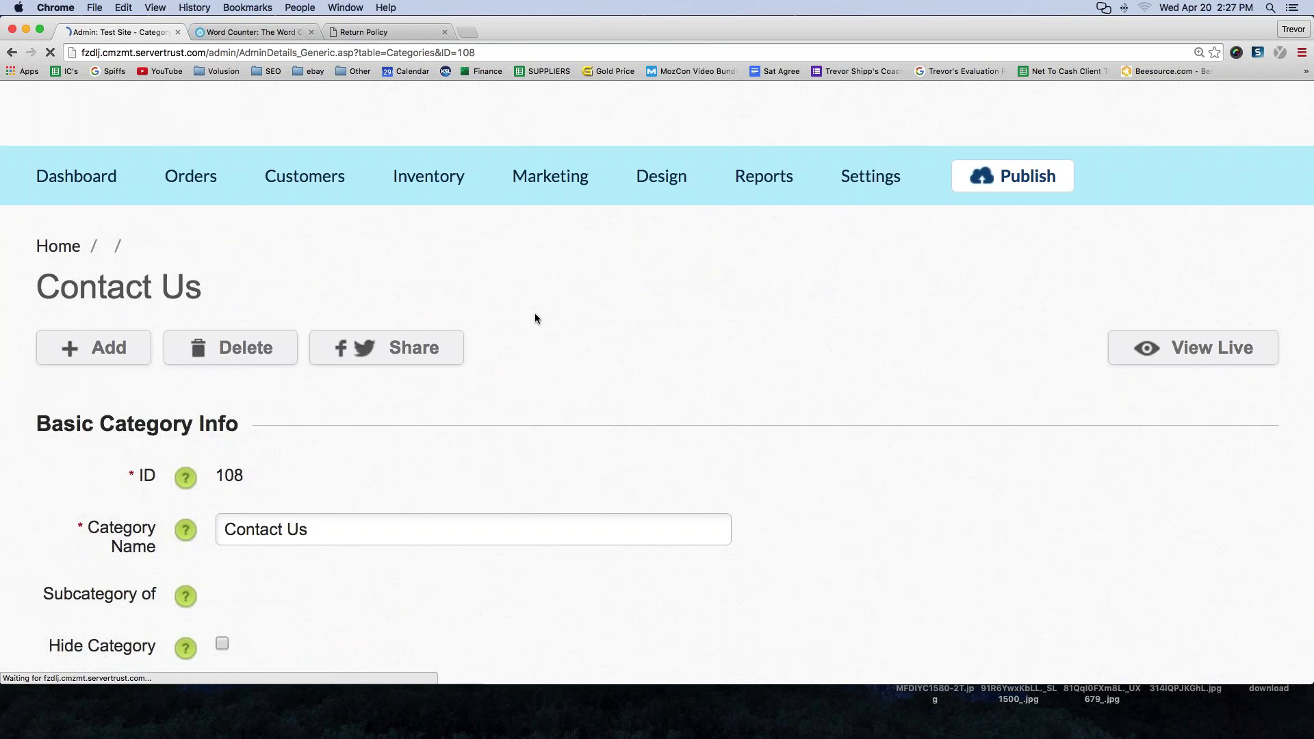
- Set Contact Us's Show in Menu to Select, save, and go back to Categories
scroll(281, 383, down, 5)
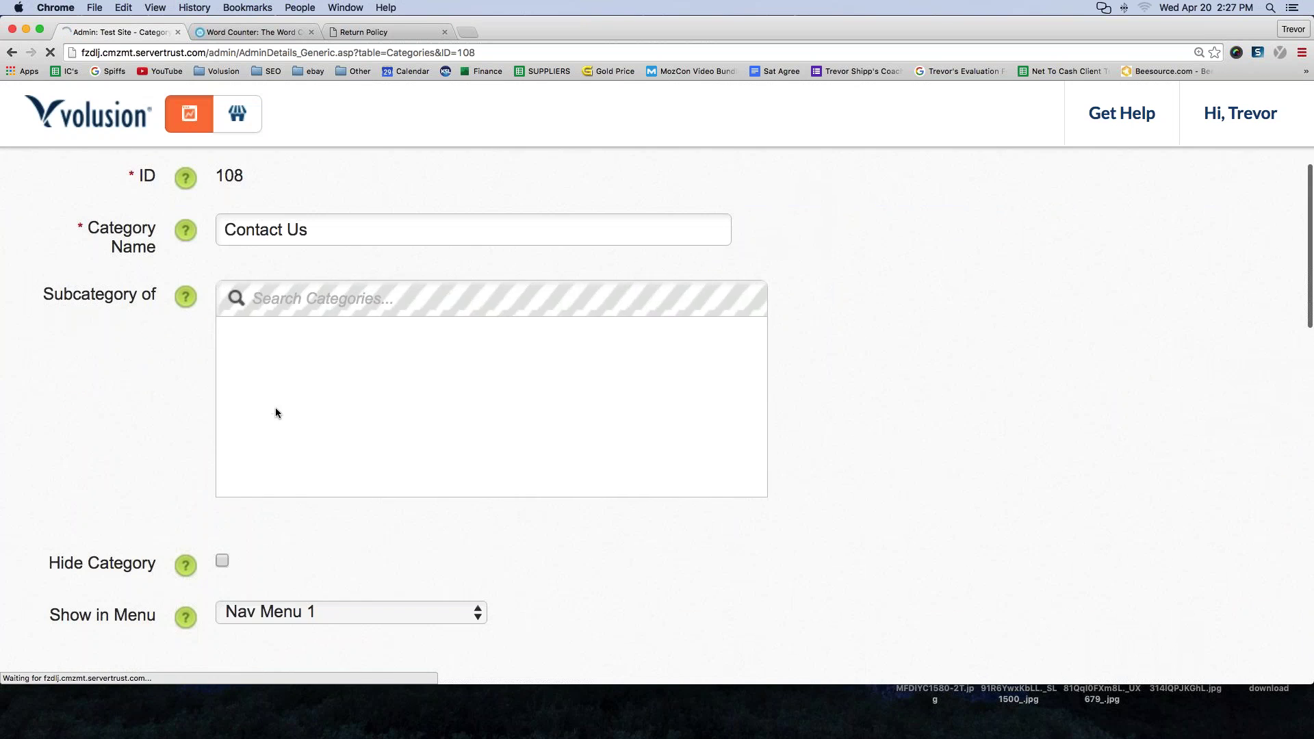
scroll(276, 410, down, 3)
click(299, 504)
click(297, 479)
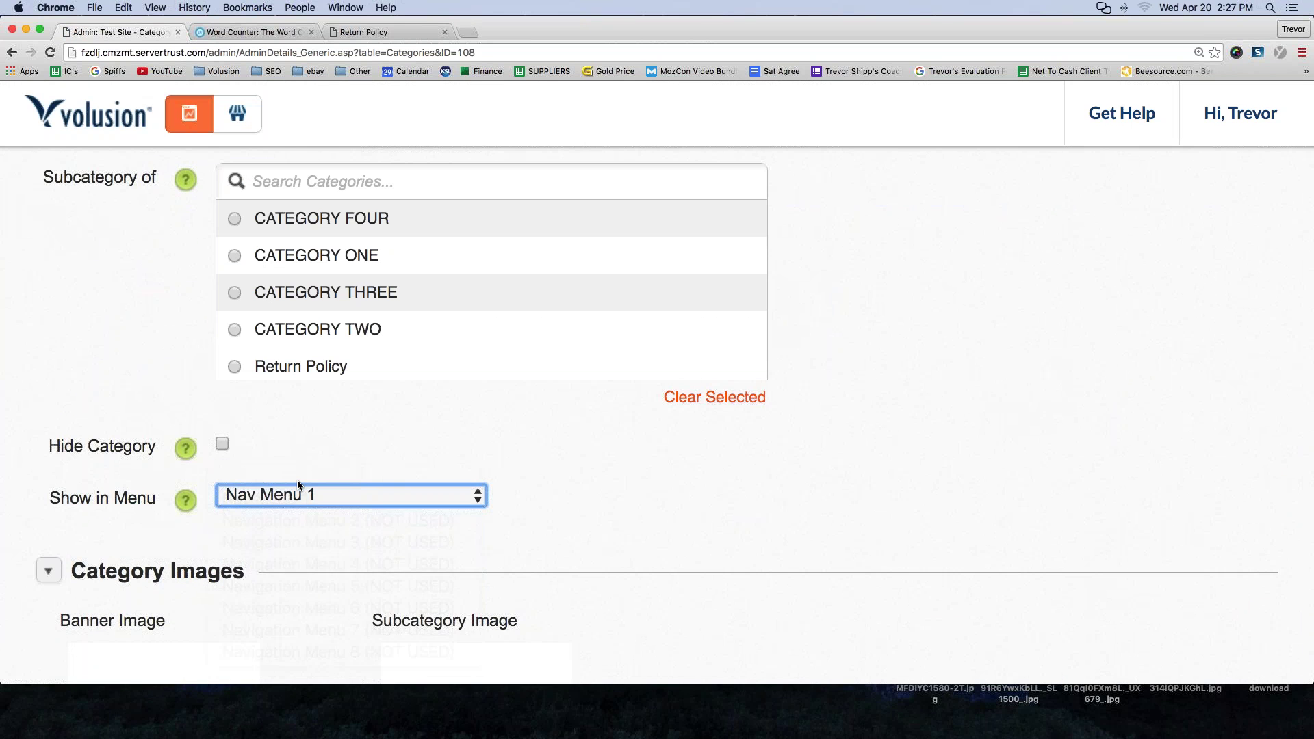
click(643, 625)
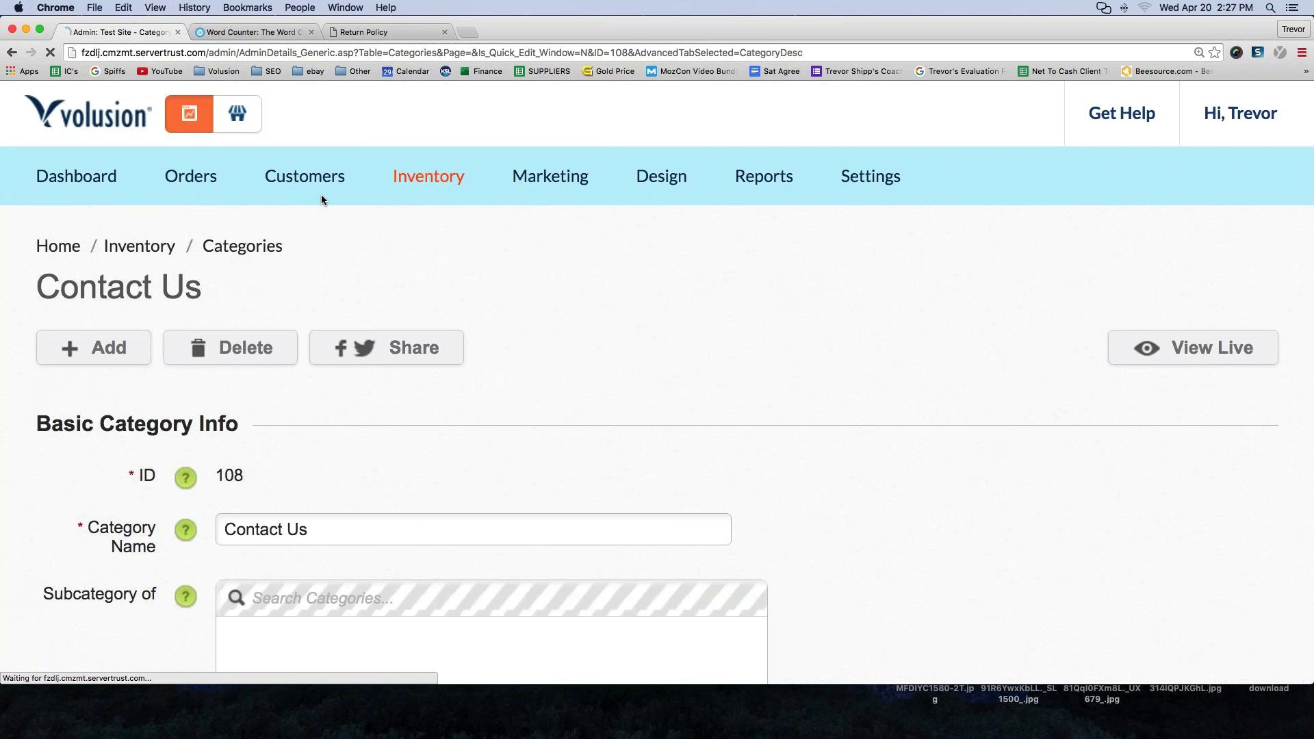
click(436, 226)
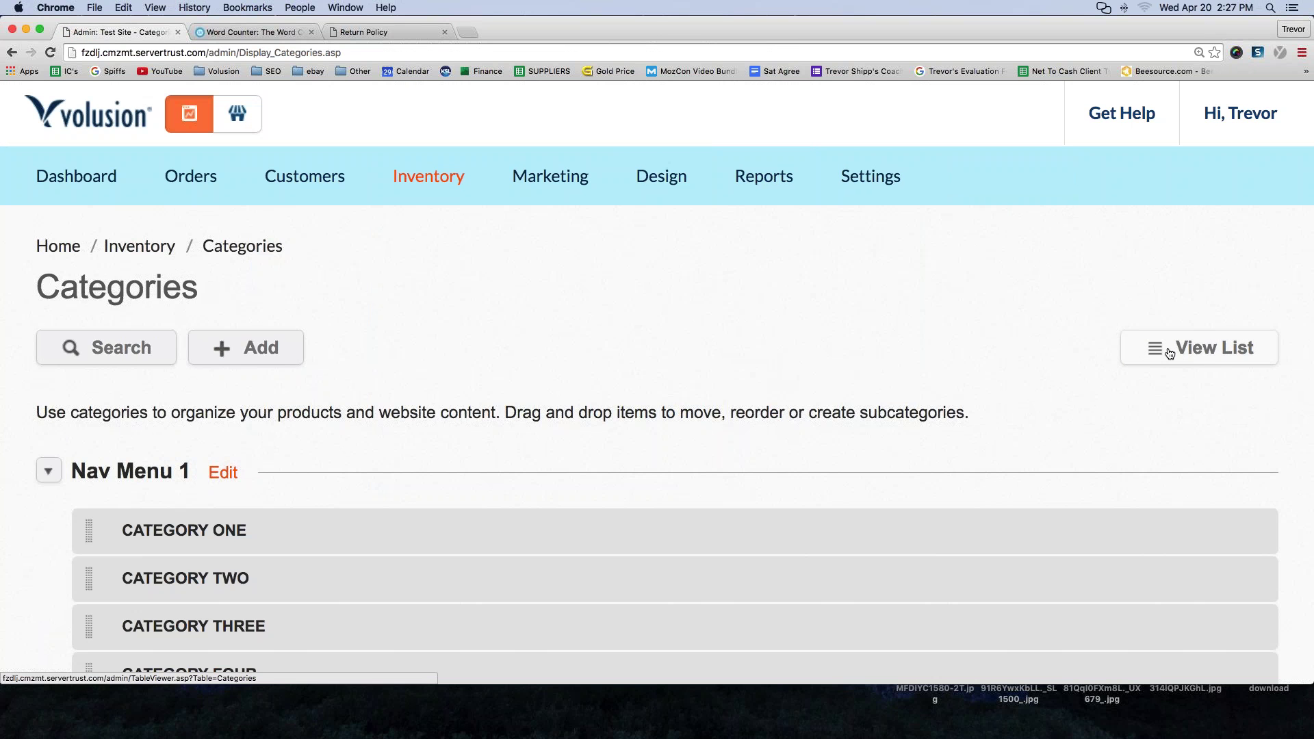
- Switch the Categories page to View List to show all 9 categories in a table
click(1163, 349)
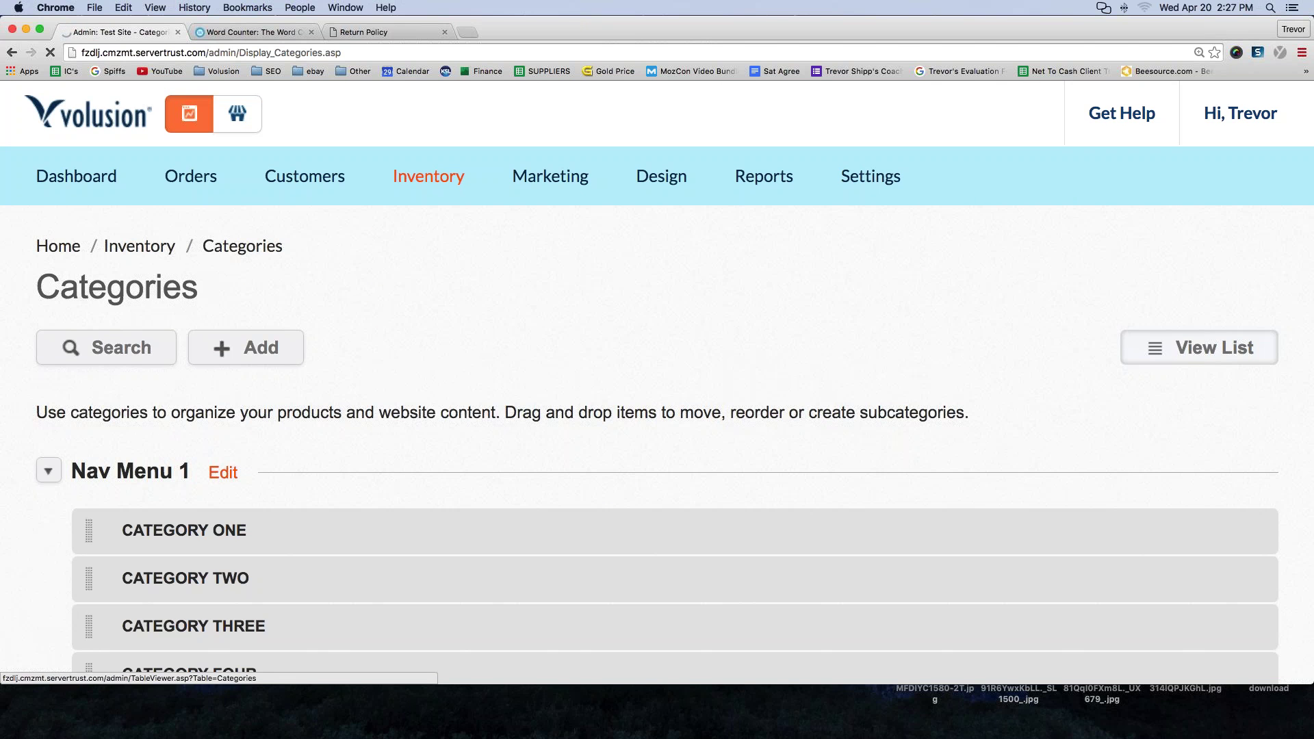
scroll(650, 312, down, 10)
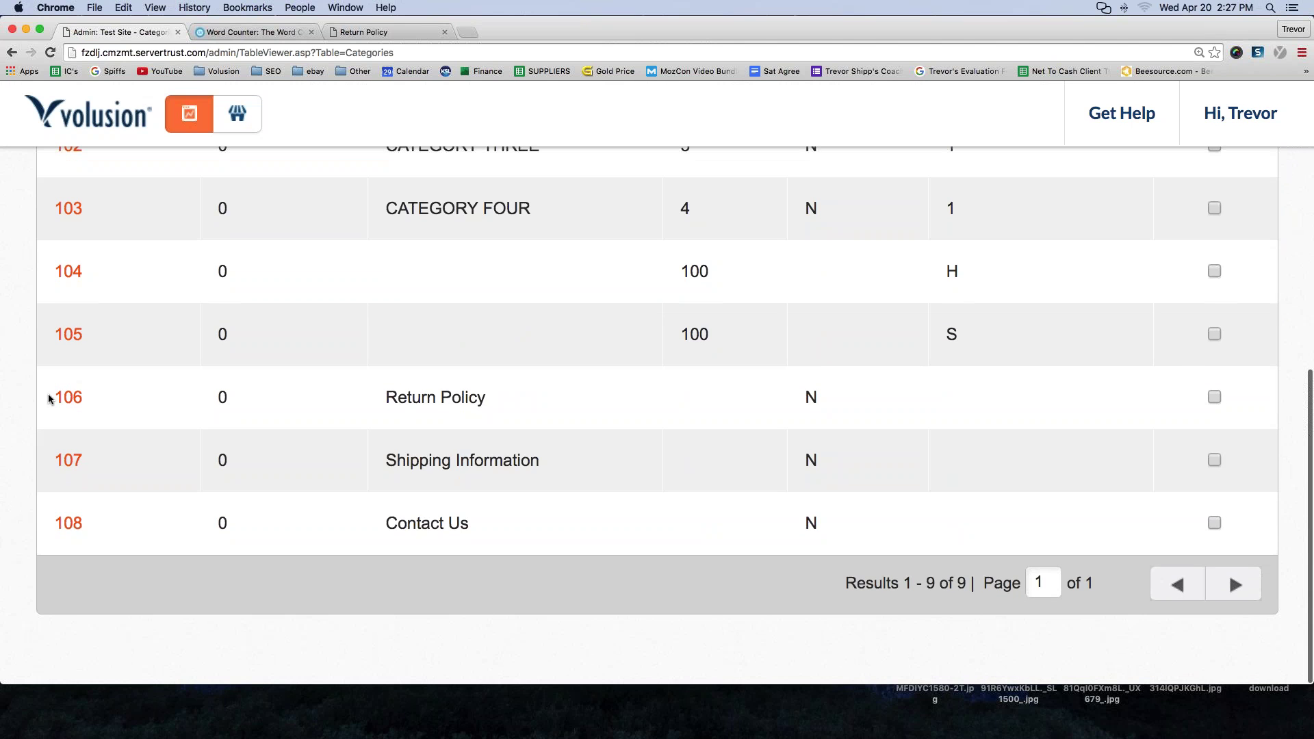
drag(50, 397, 1249, 532)
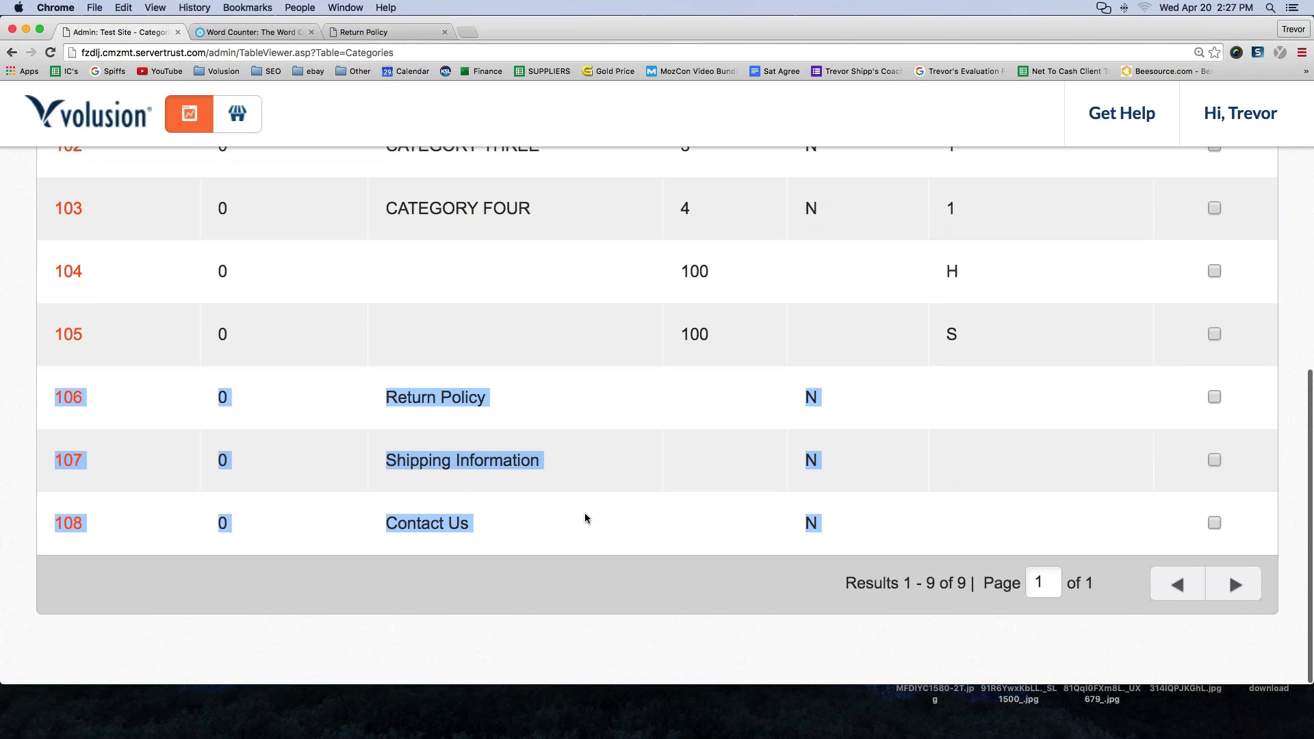
click(253, 639)
- Select the category IDs 106, 107 and 108 in the table
drag(46, 396, 79, 397)
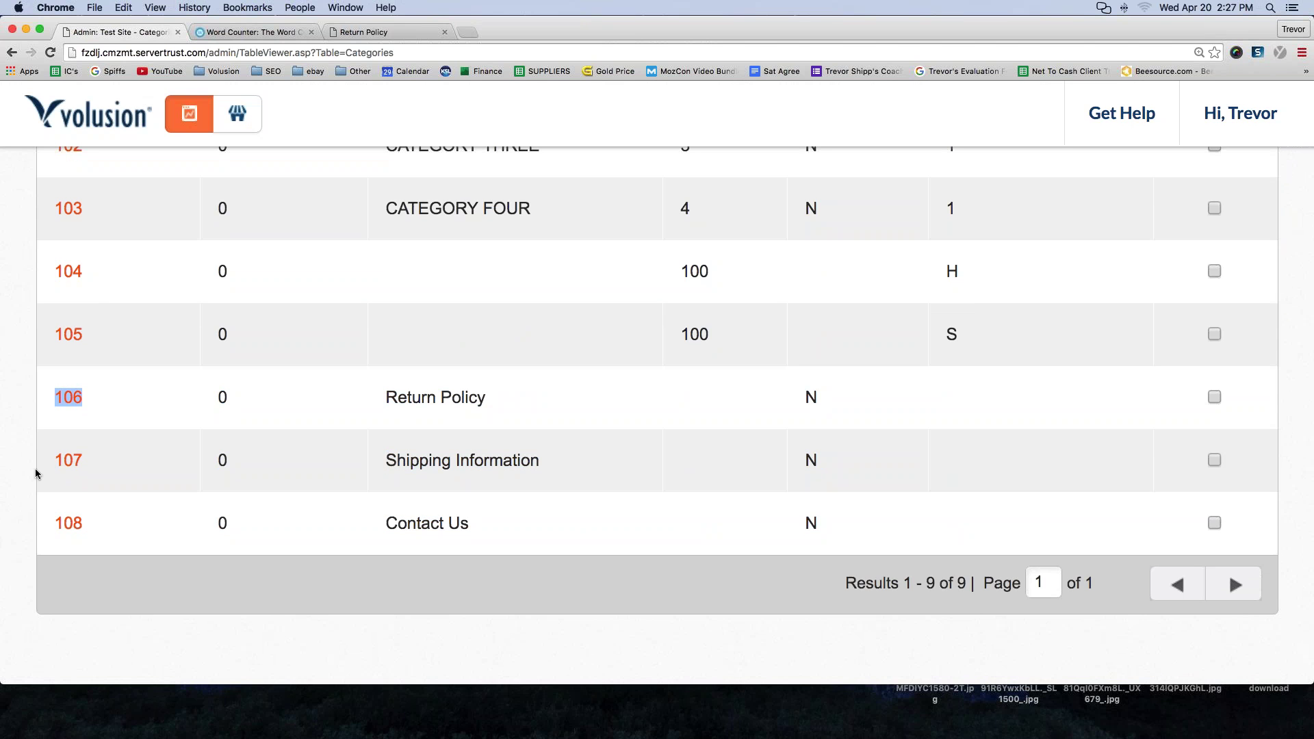
drag(48, 460, 81, 460)
drag(46, 528, 81, 525)
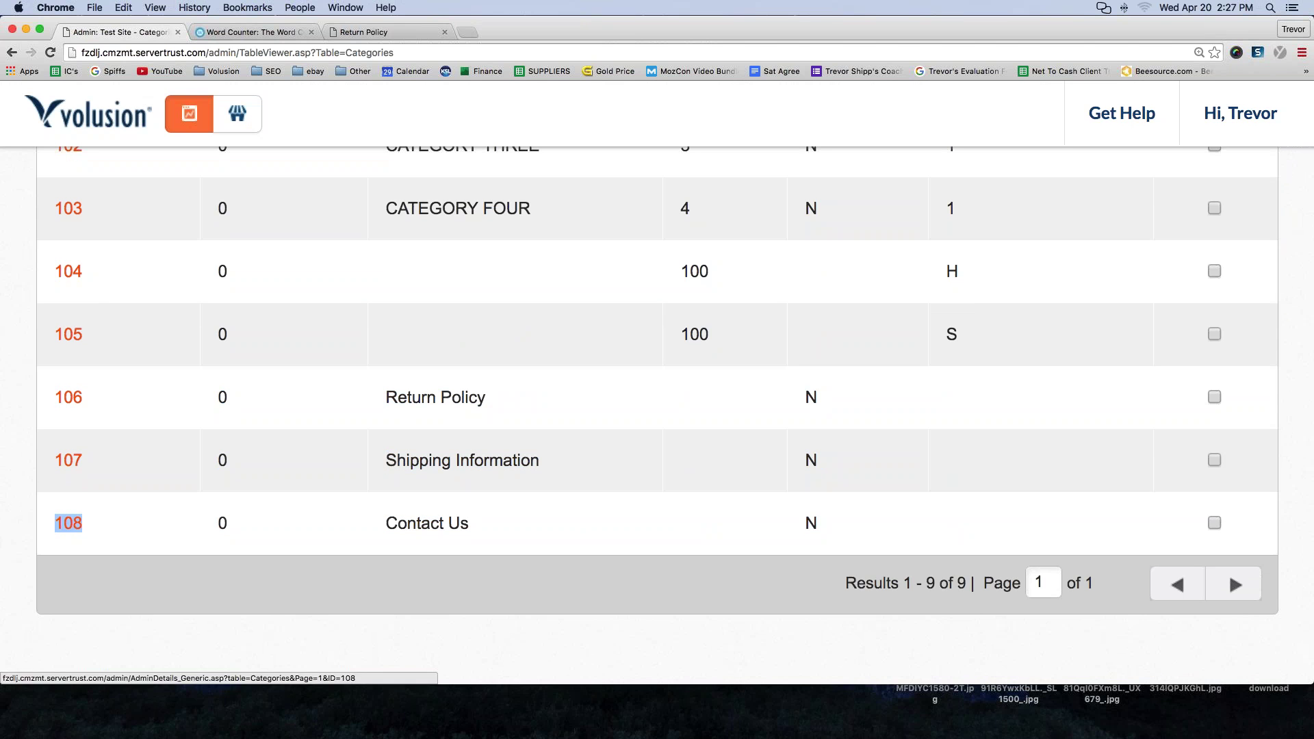
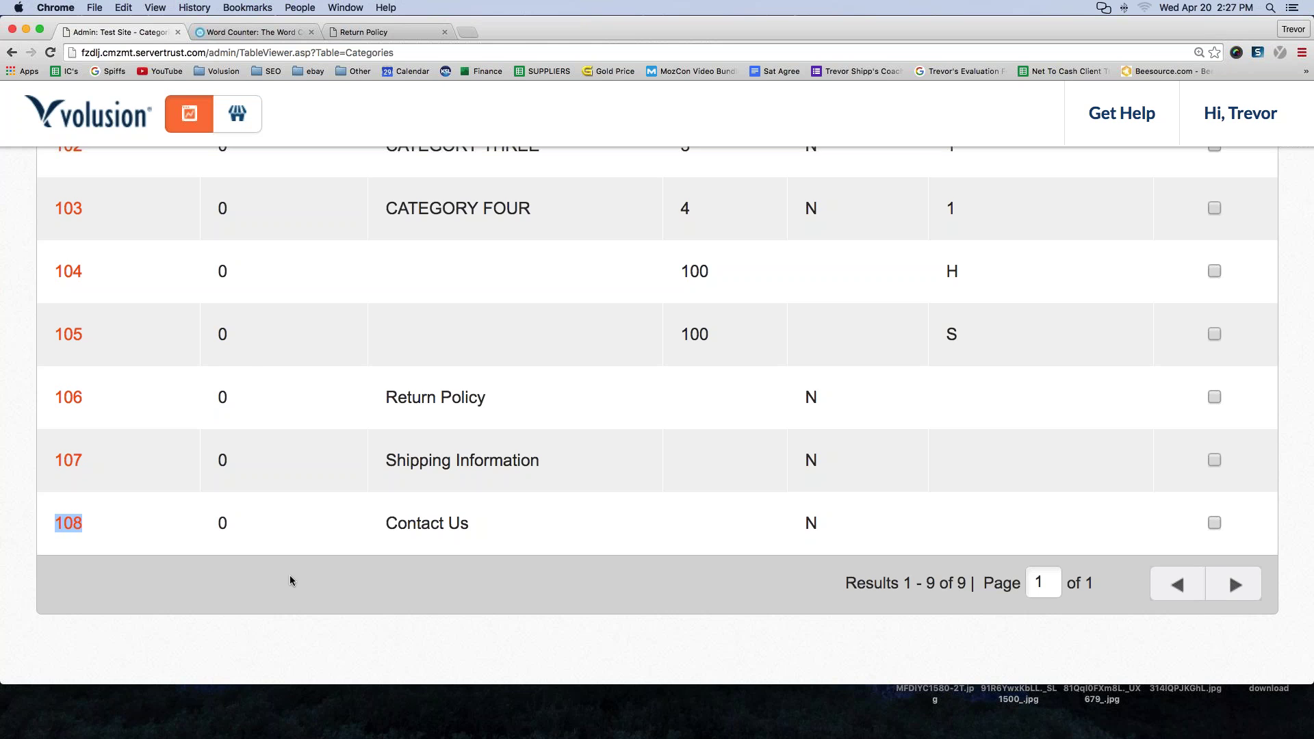
- Jump back to the top of the categories table and bring up the Inventory menu
key(Home)
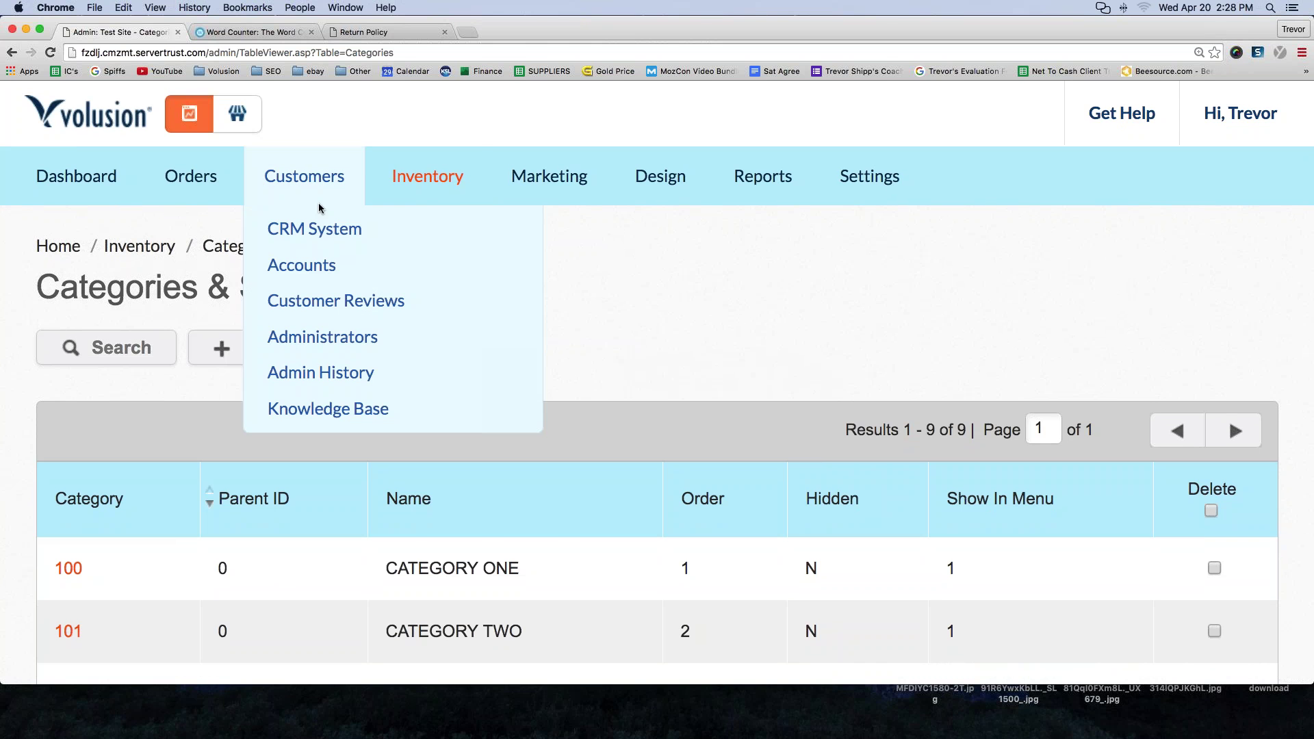
mouse_move(423, 179)
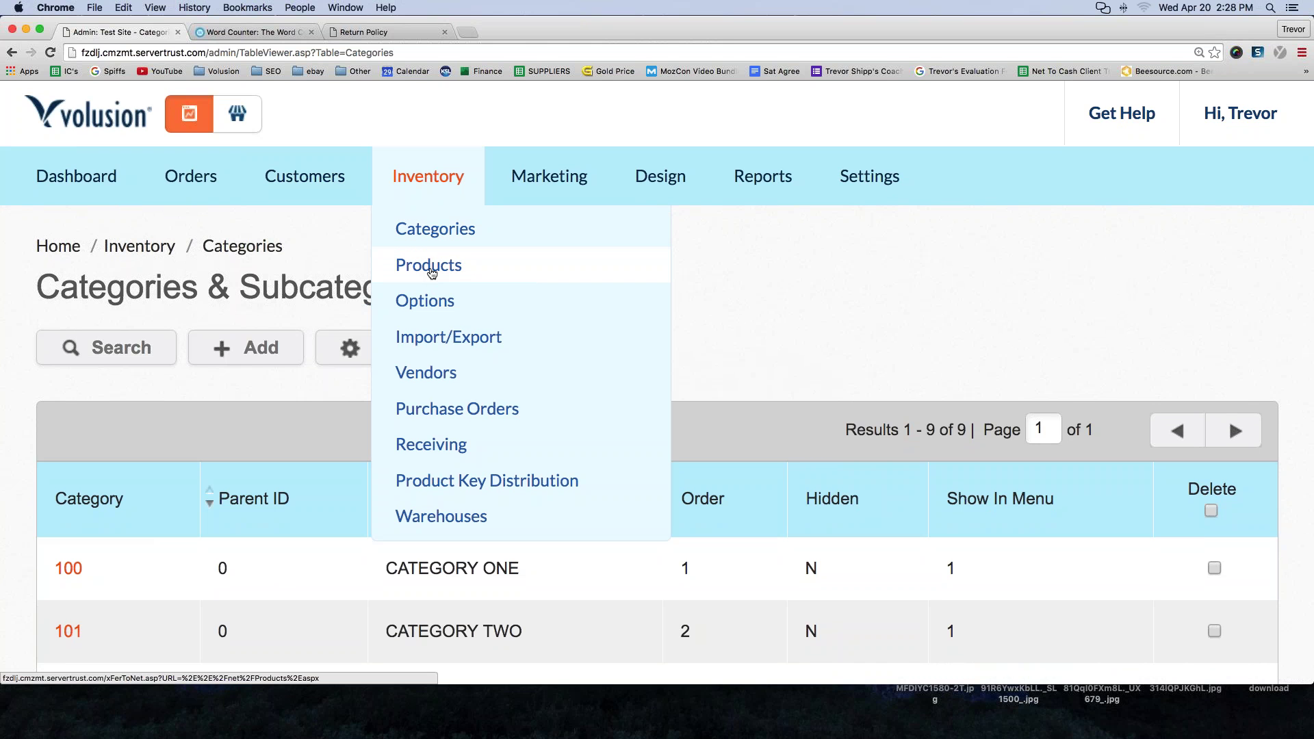
- Add a category named 'Blog' with Show in Menu set to Nav Menu 1, and save it
click(436, 233)
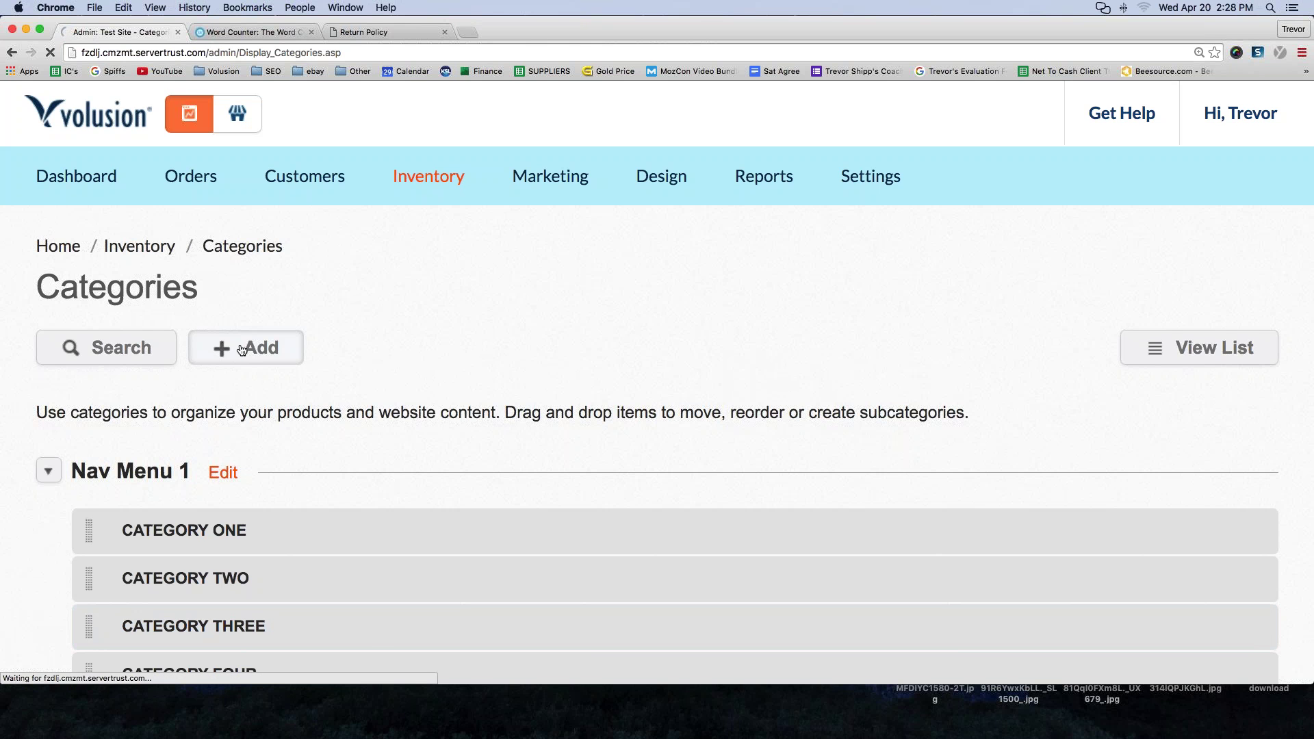
click(242, 349)
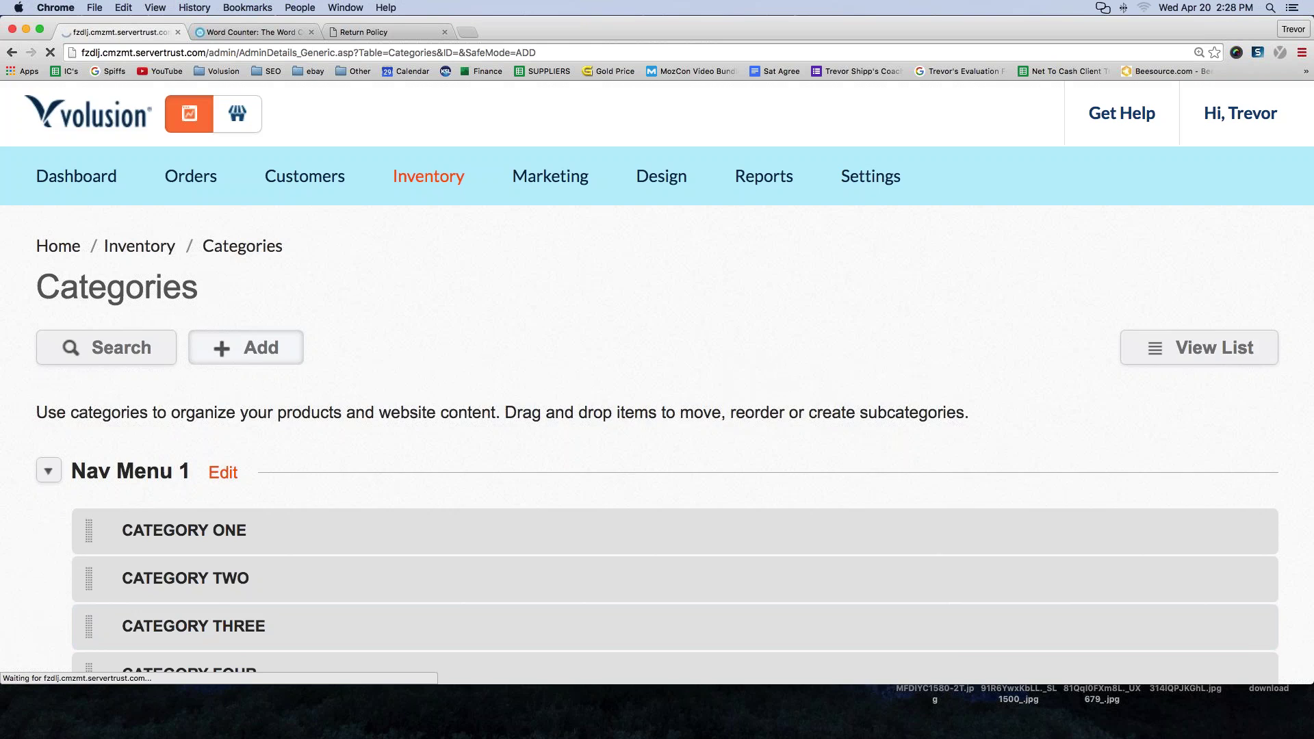
click(281, 457)
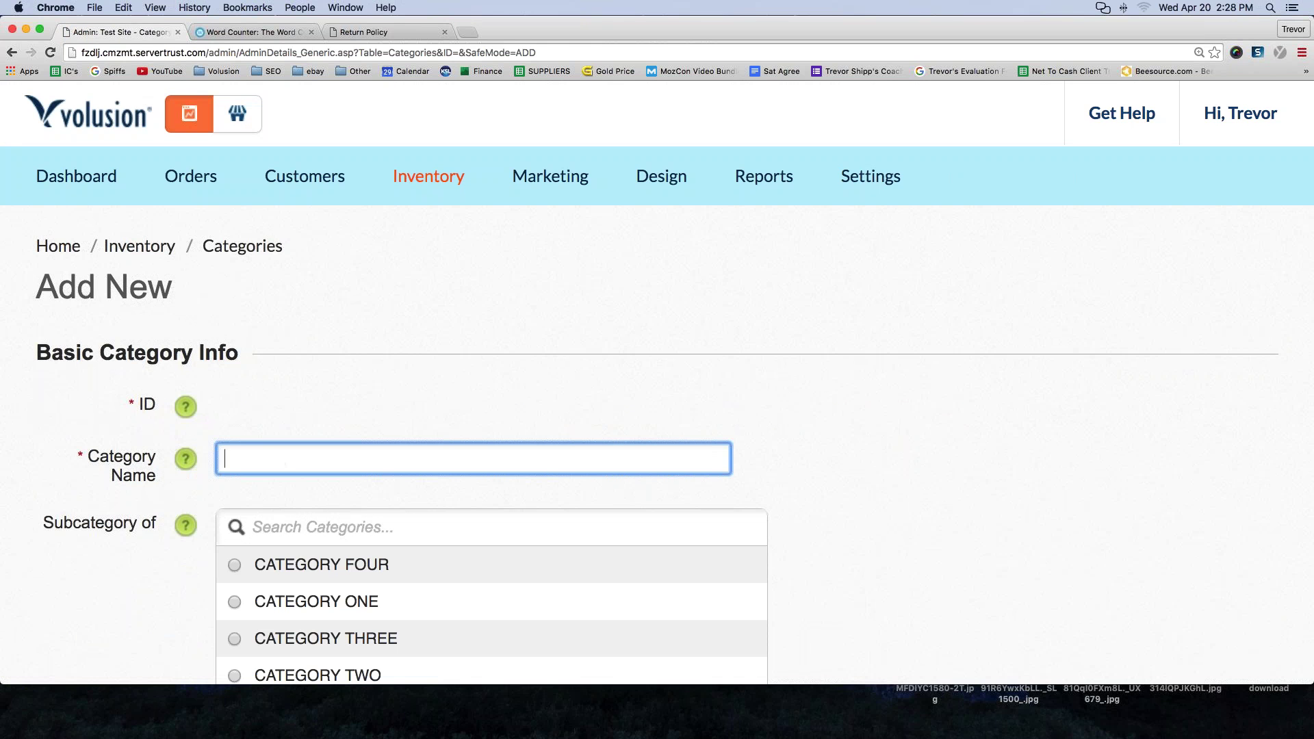
text(Blog)
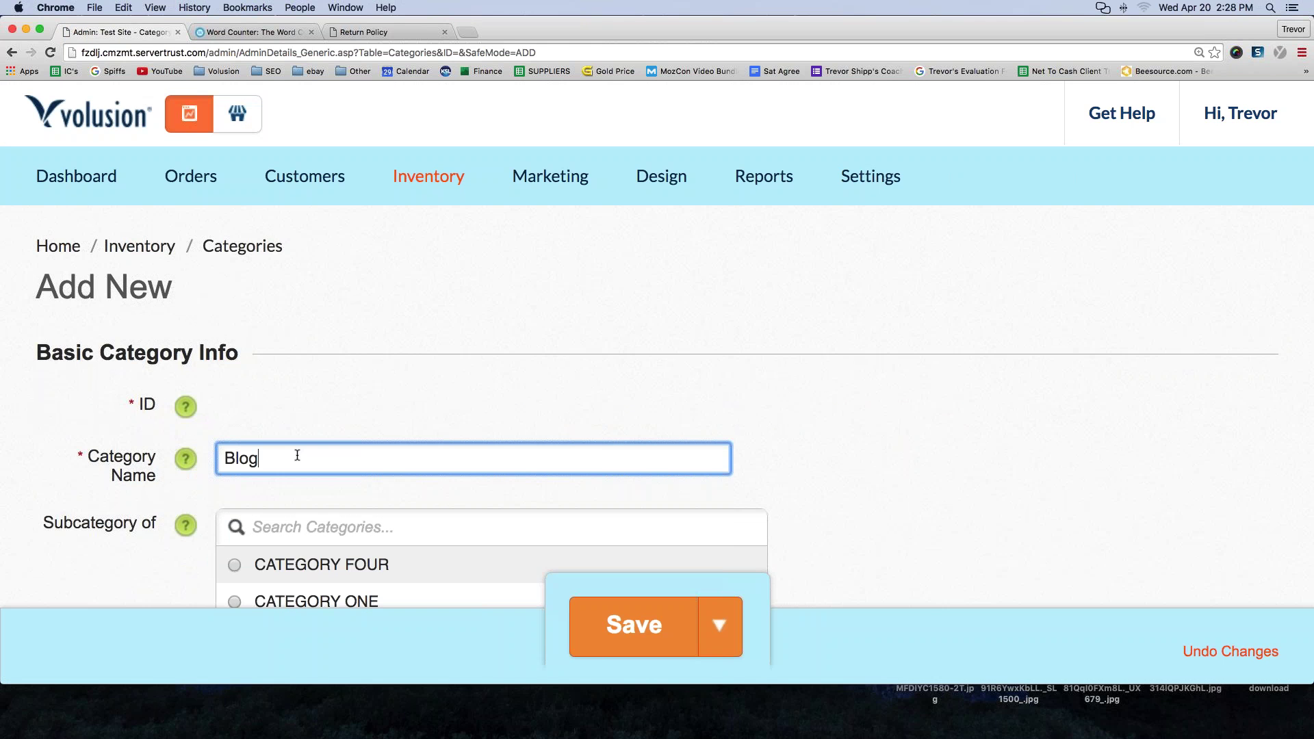
scroll(294, 438, down, 6)
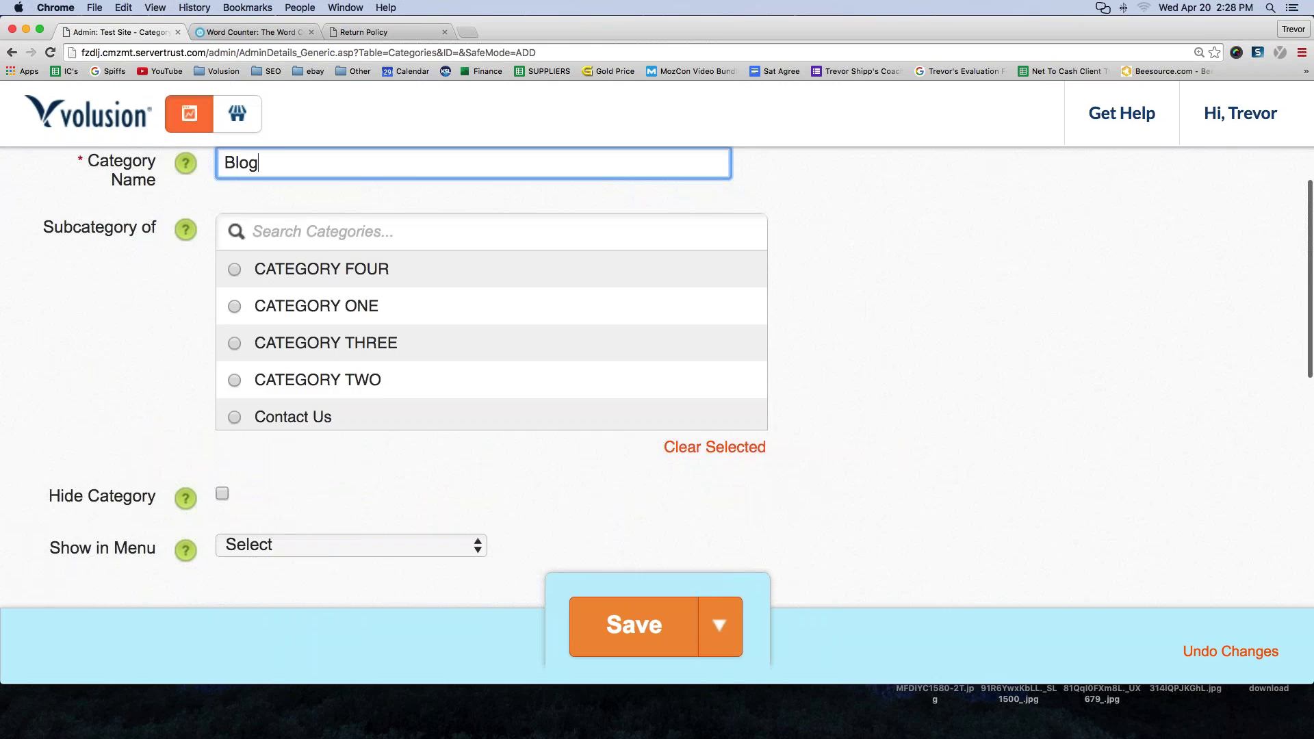
click(264, 402)
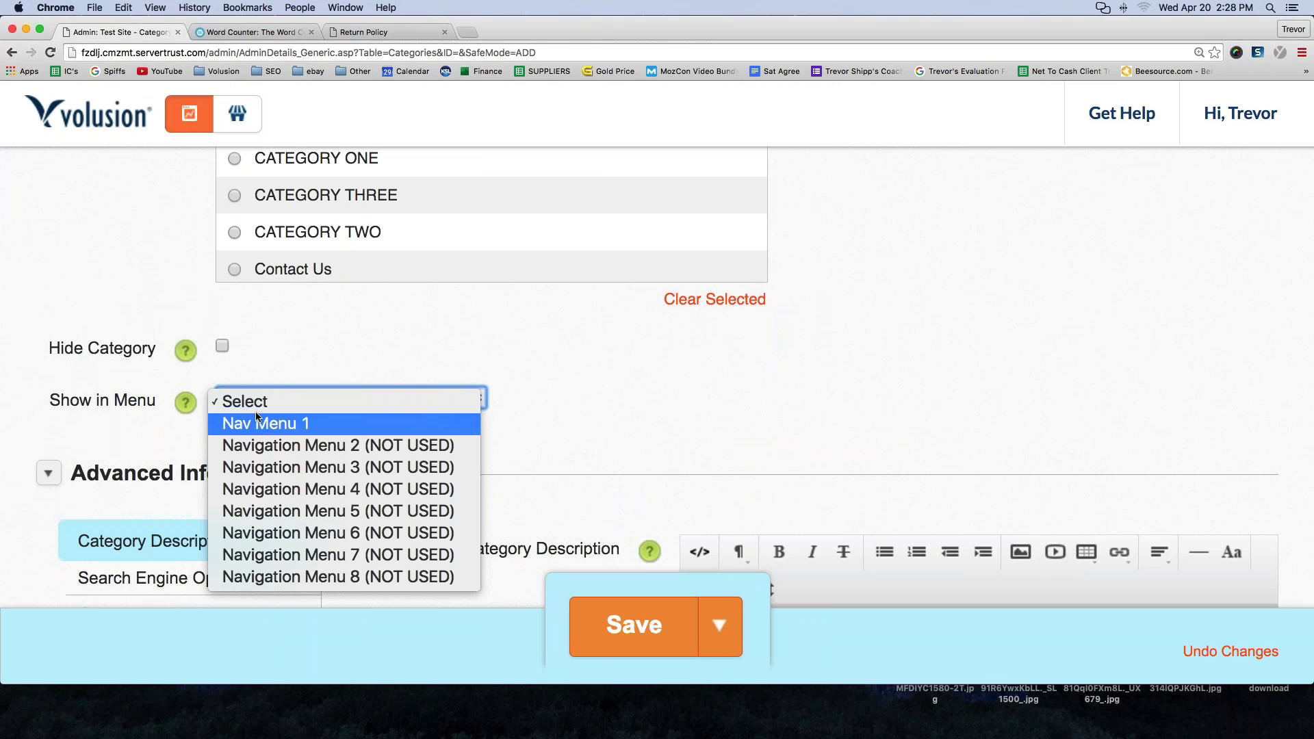
click(246, 424)
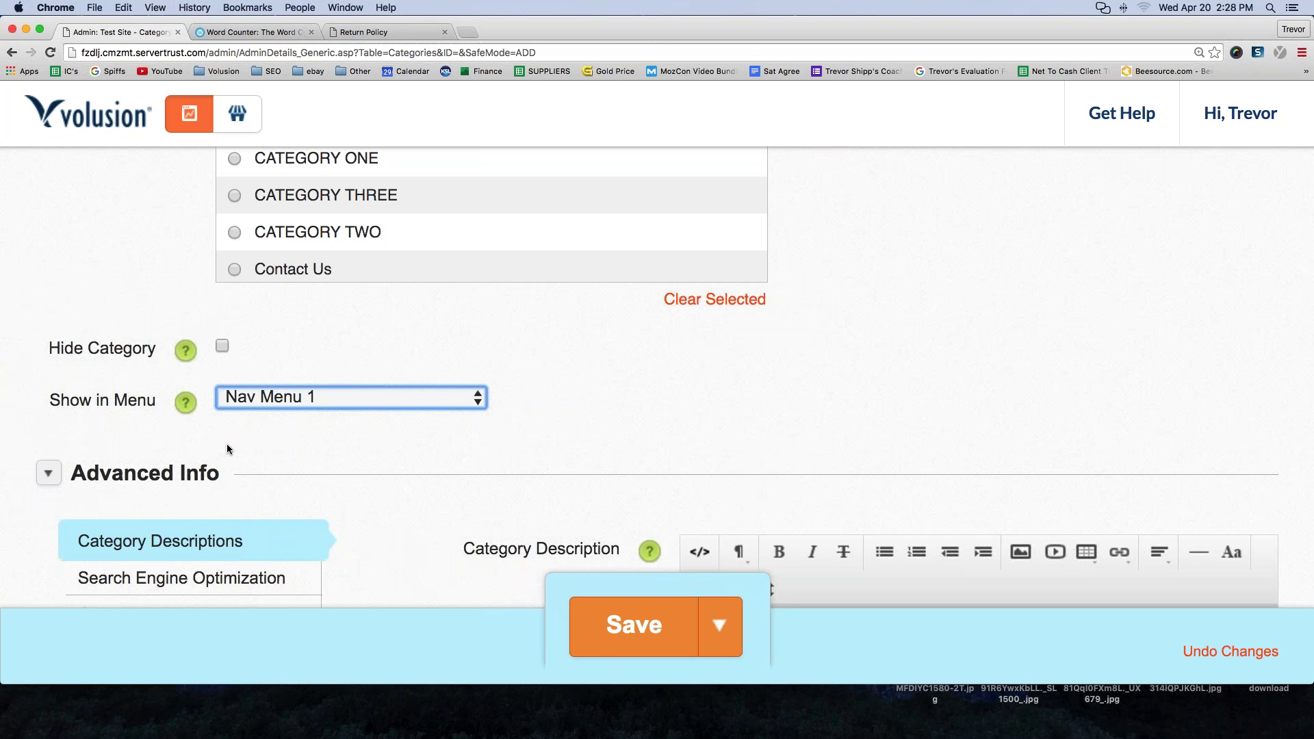
scroll(227, 444, down, 3)
scroll(340, 410, down, 2)
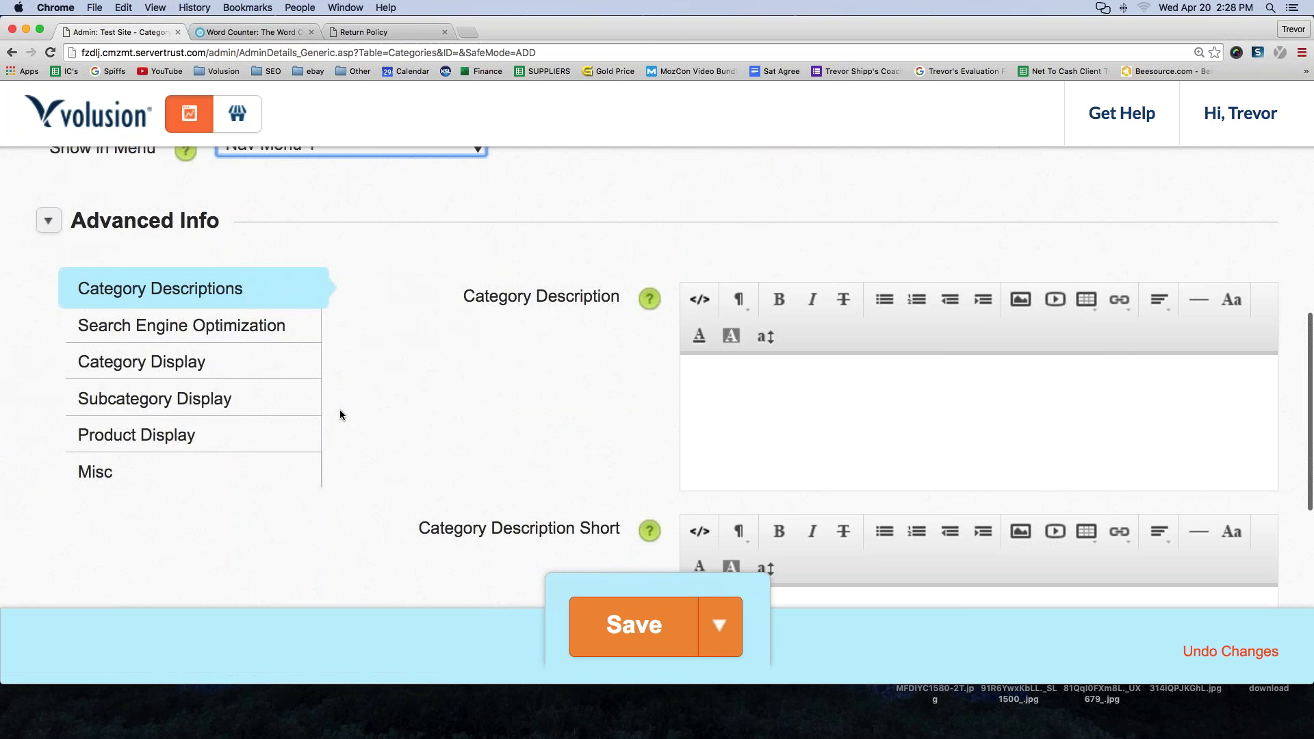
scroll(339, 409, up, 7)
scroll(340, 409, down, 7)
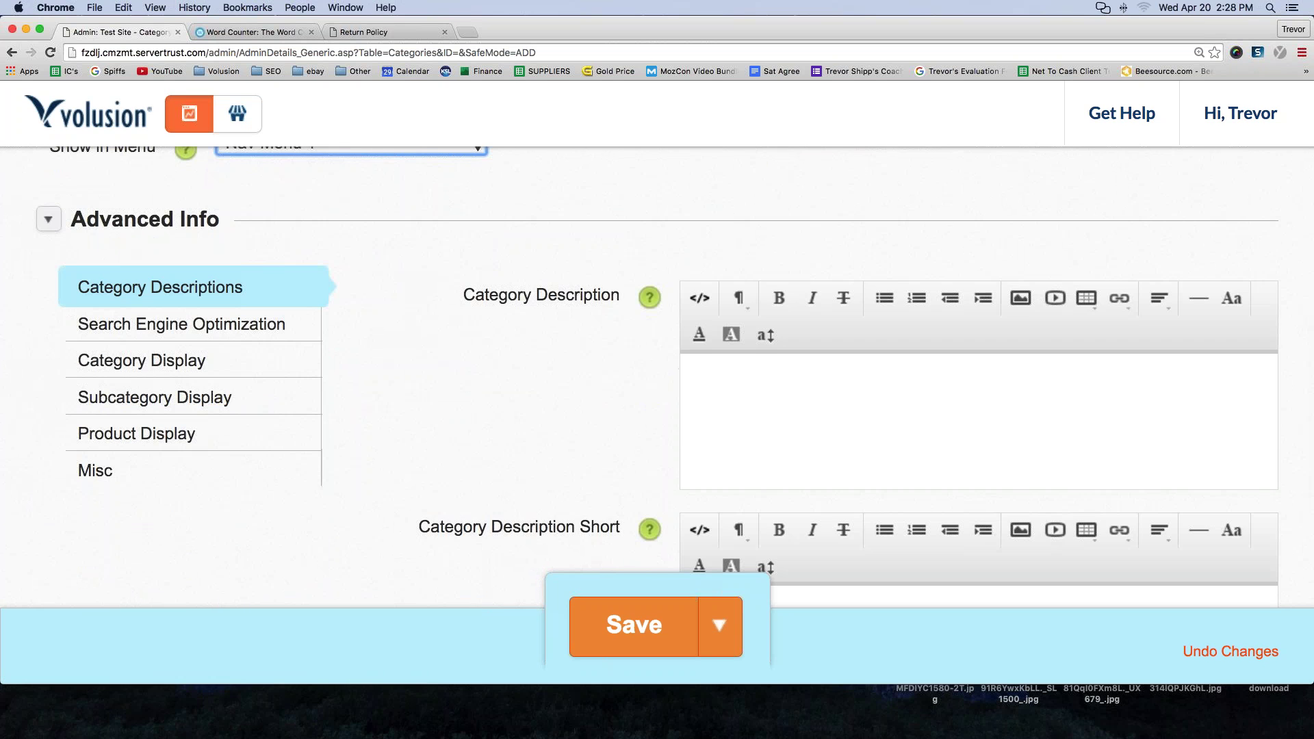
click(635, 633)
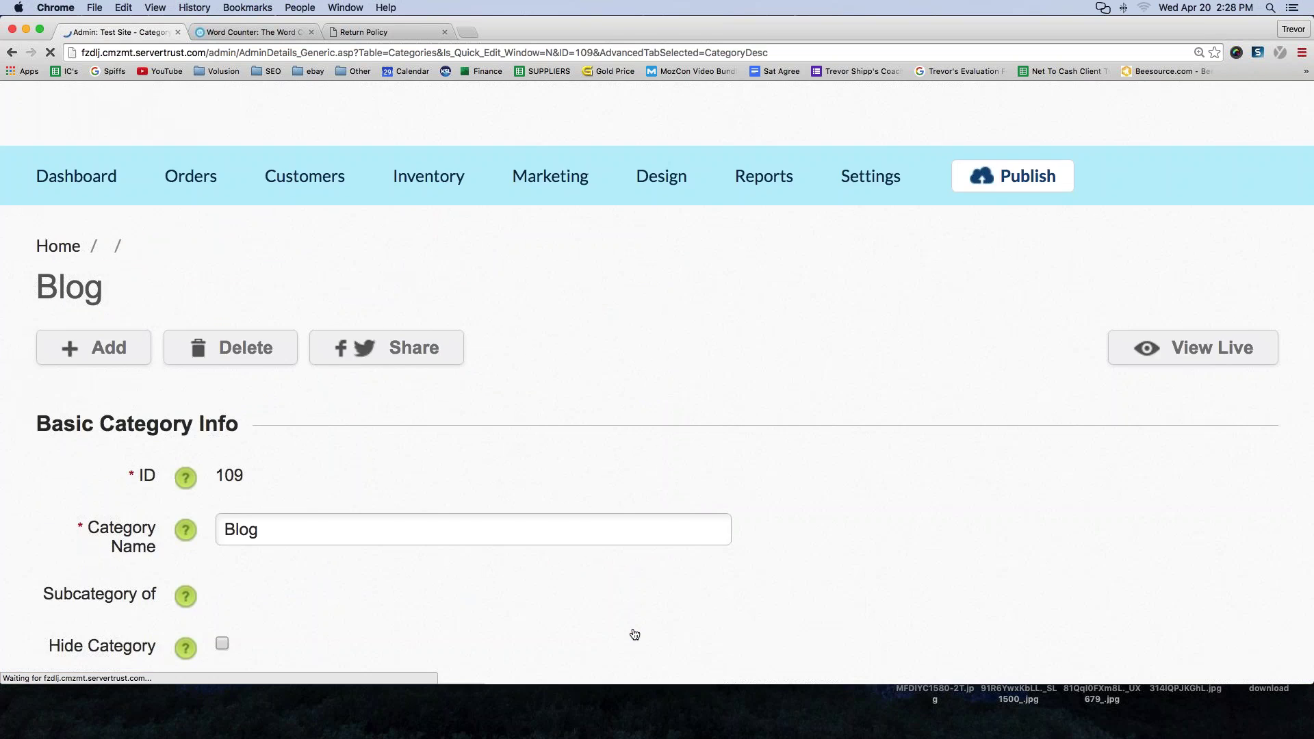
- On the live storefront, add a 'Blog' line under Shipping Information in the footer's About Us column
click(237, 115)
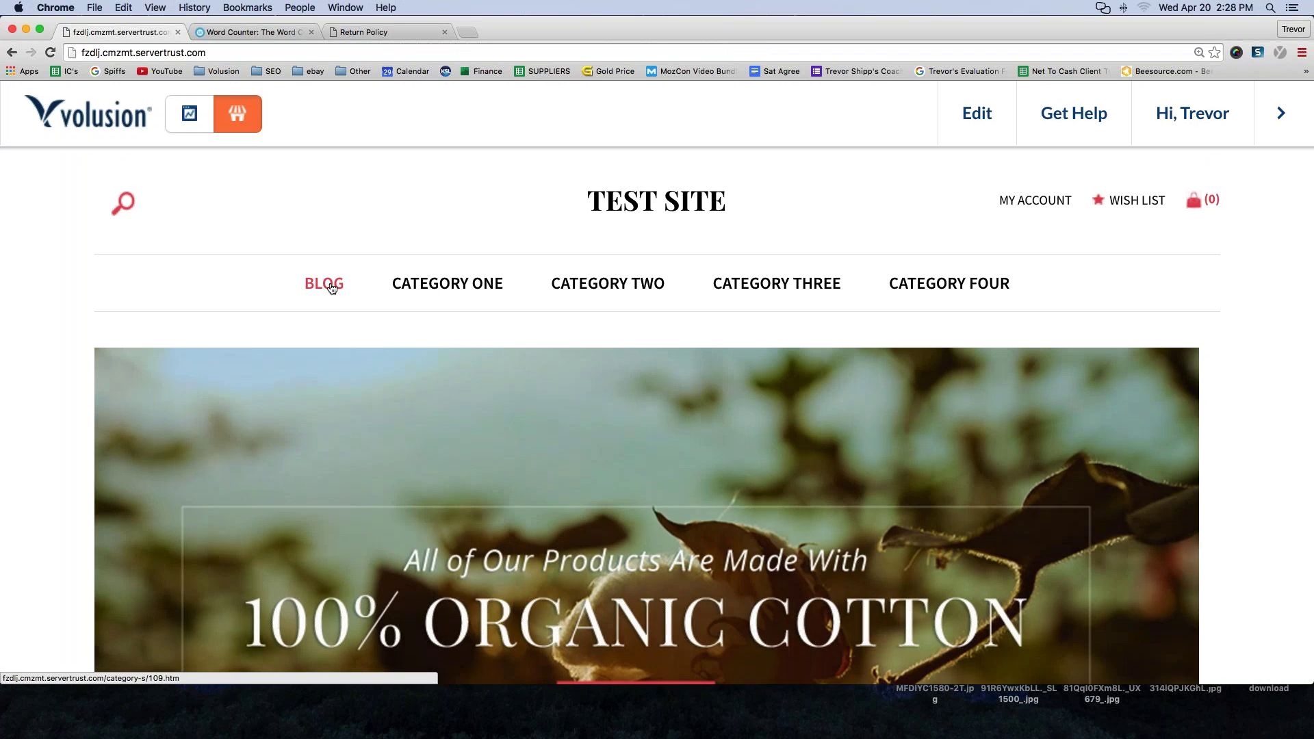
scroll(279, 469, down, 15)
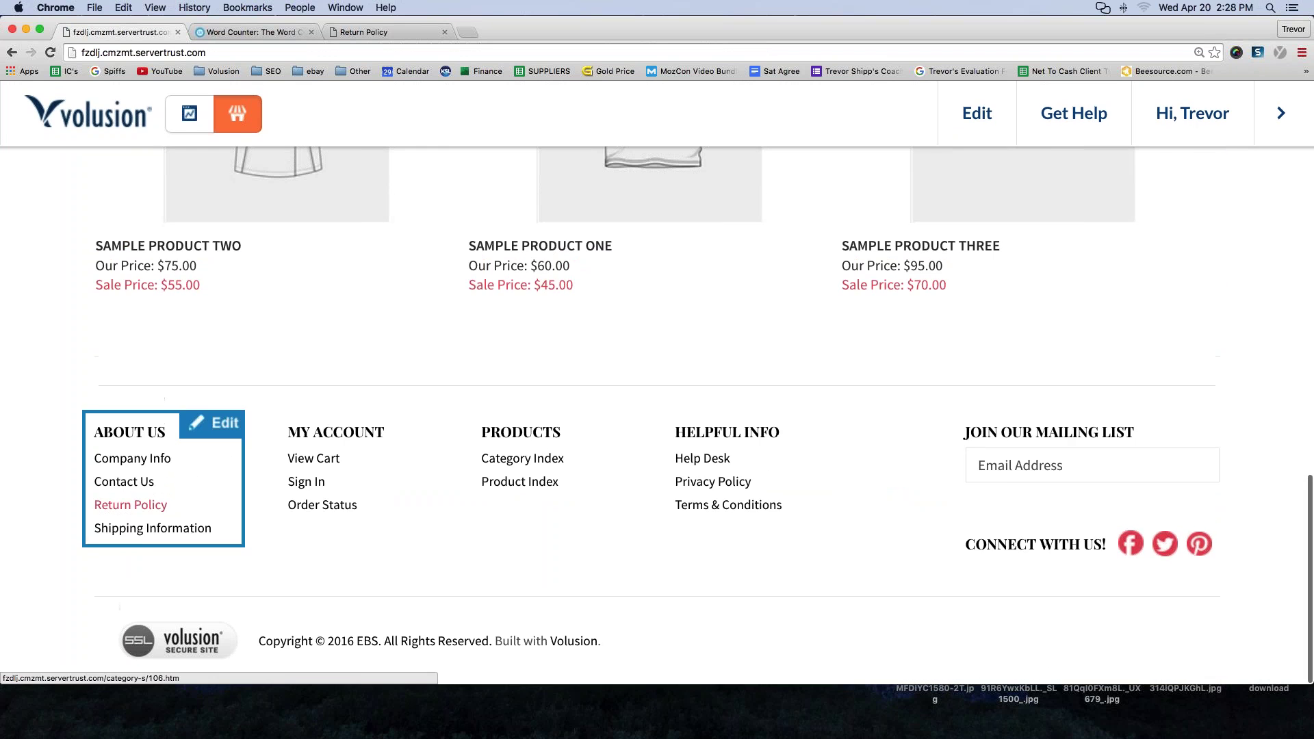
scroll(416, 553, up, 15)
scroll(222, 425, down, 15)
click(222, 425)
click(214, 528)
key(Return)
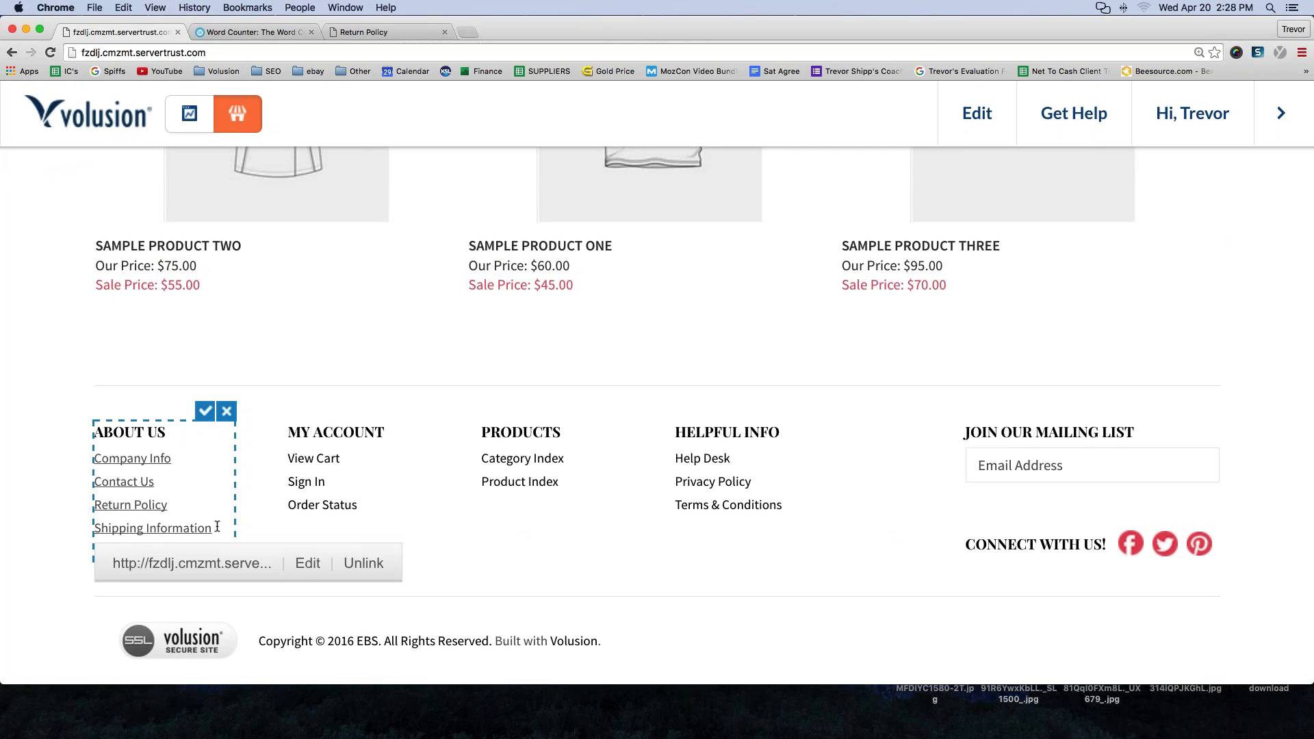
key(BackSpace)
key(Return)
text(Blog)
- Save the About Us column, then reopen it and select the Blog text
click(121, 551)
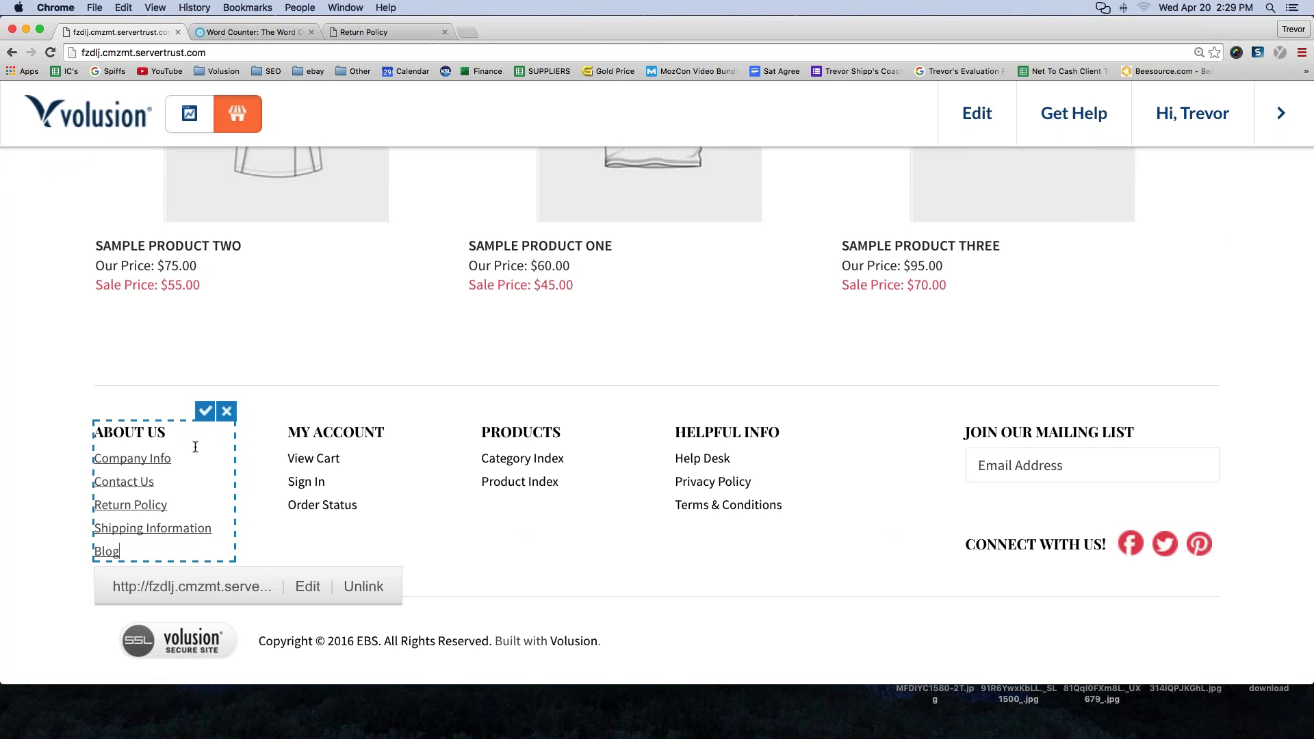
click(206, 410)
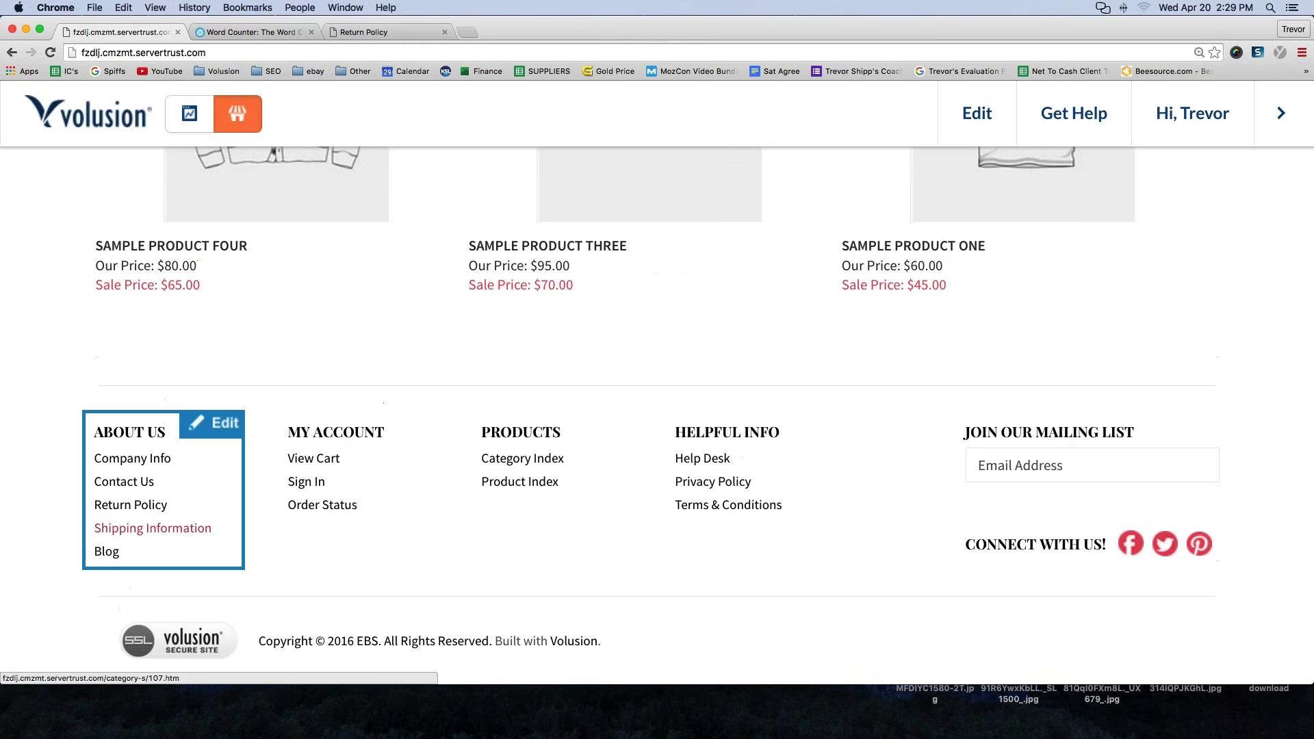
click(208, 415)
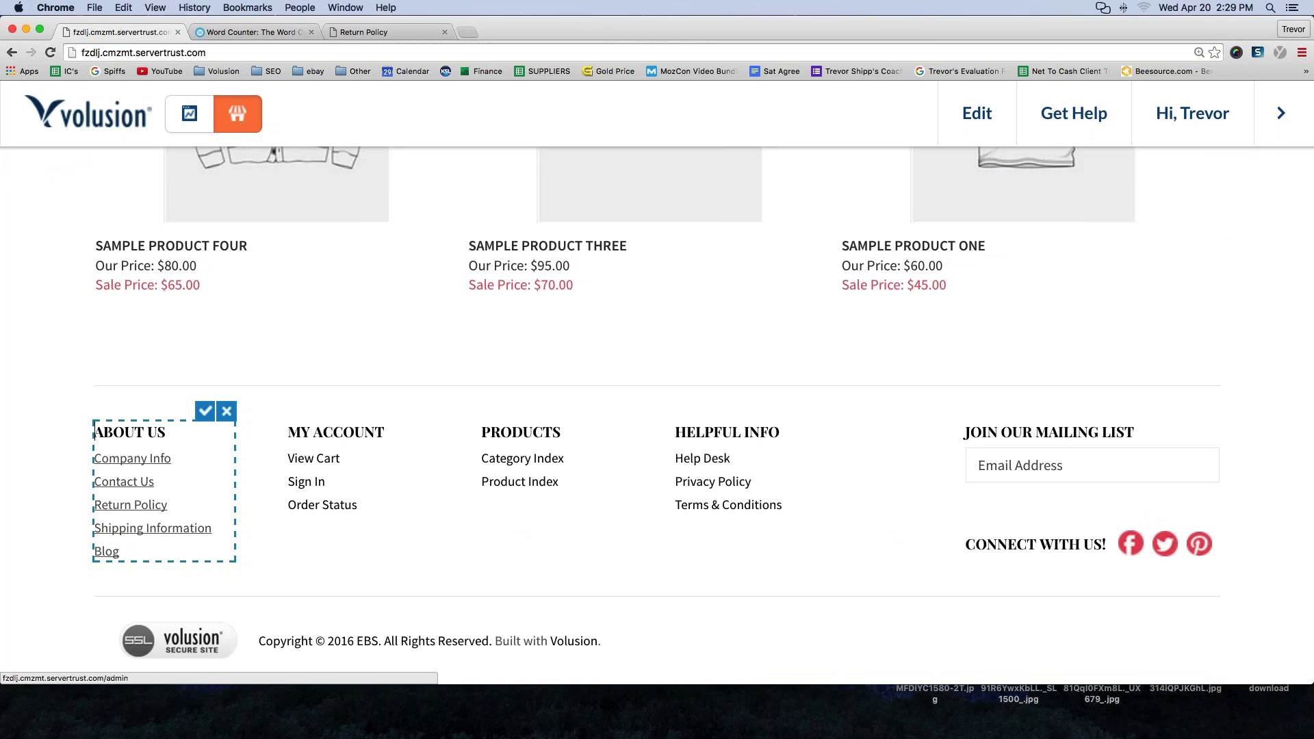
drag(95, 552, 119, 551)
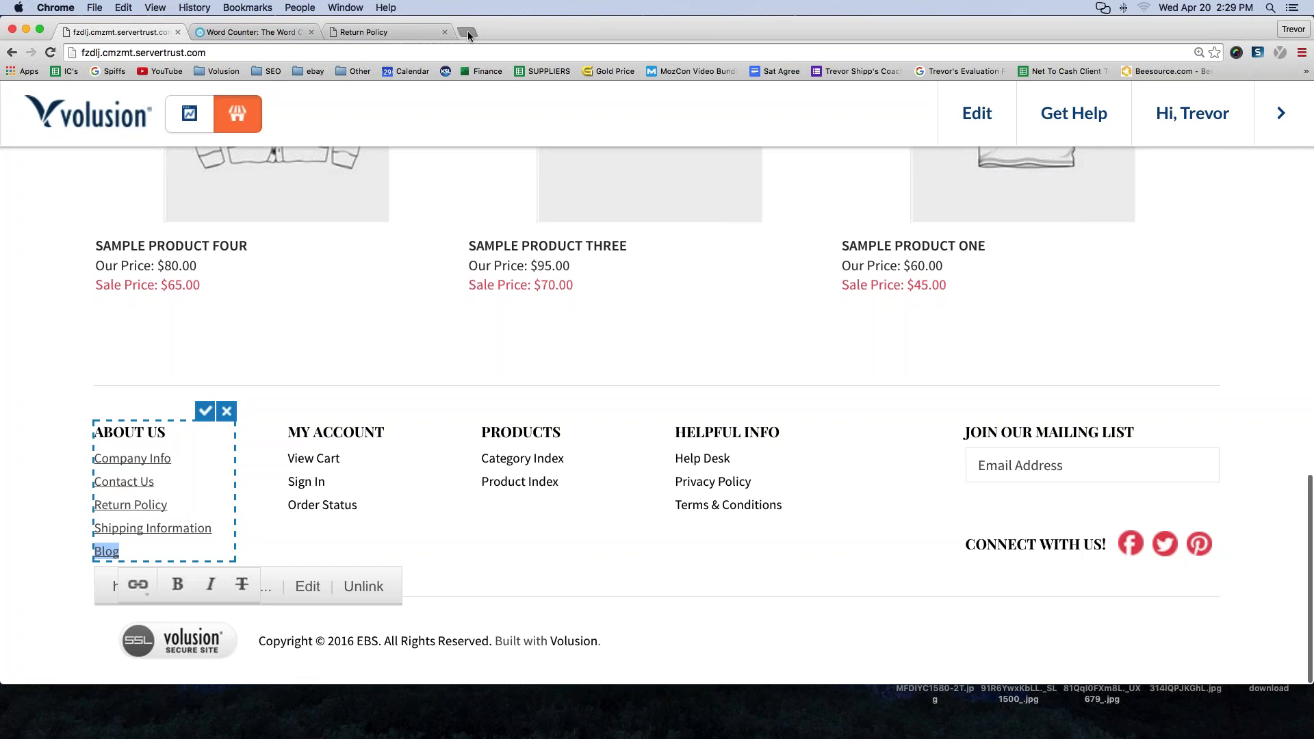
- Load getrichslowly.com in a new tab, copy its address, and return to the Return Policy tab
click(467, 32)
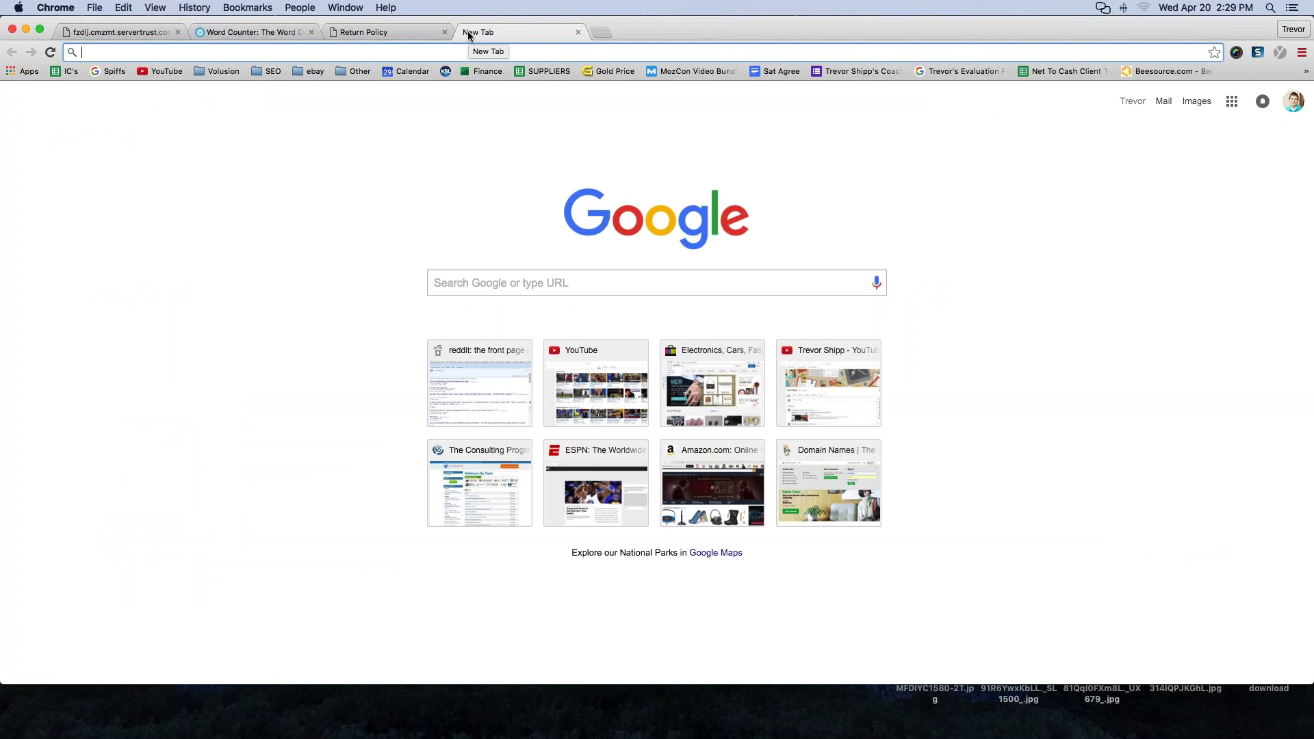
text(getrich)
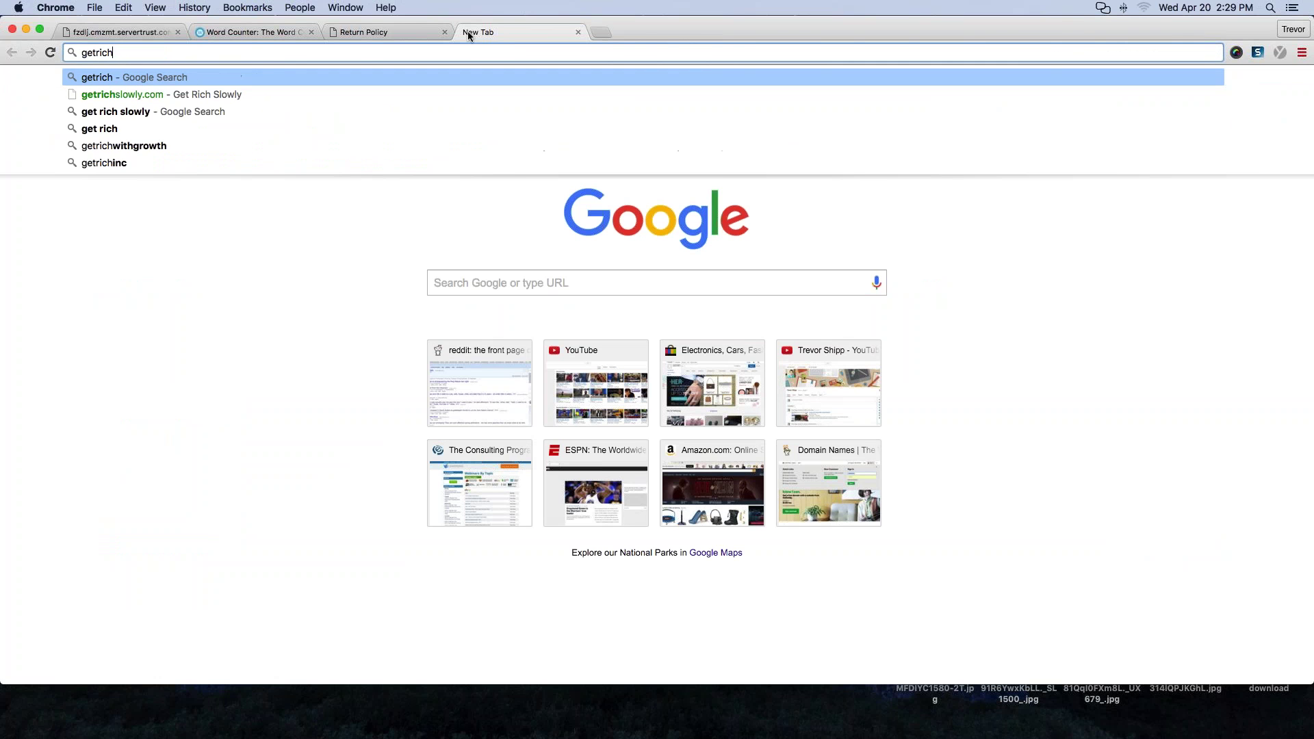
text(slowly.com)
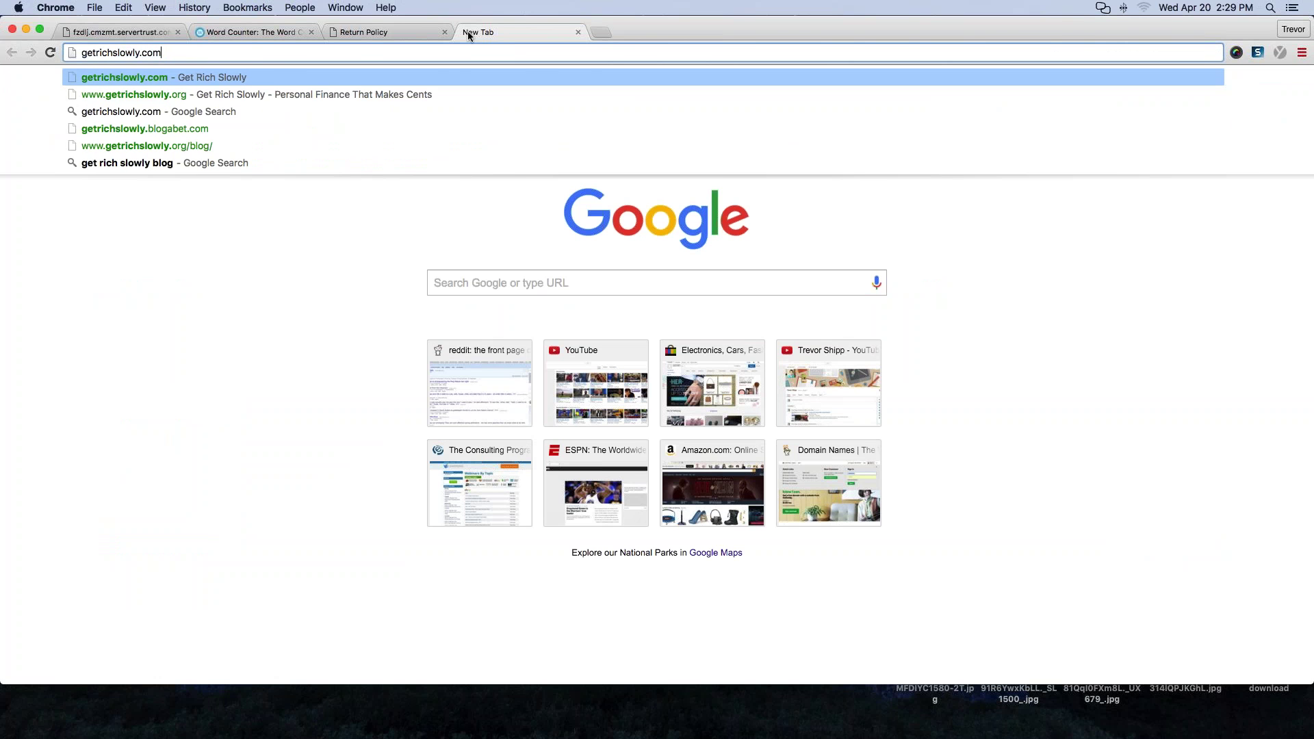
key(Return)
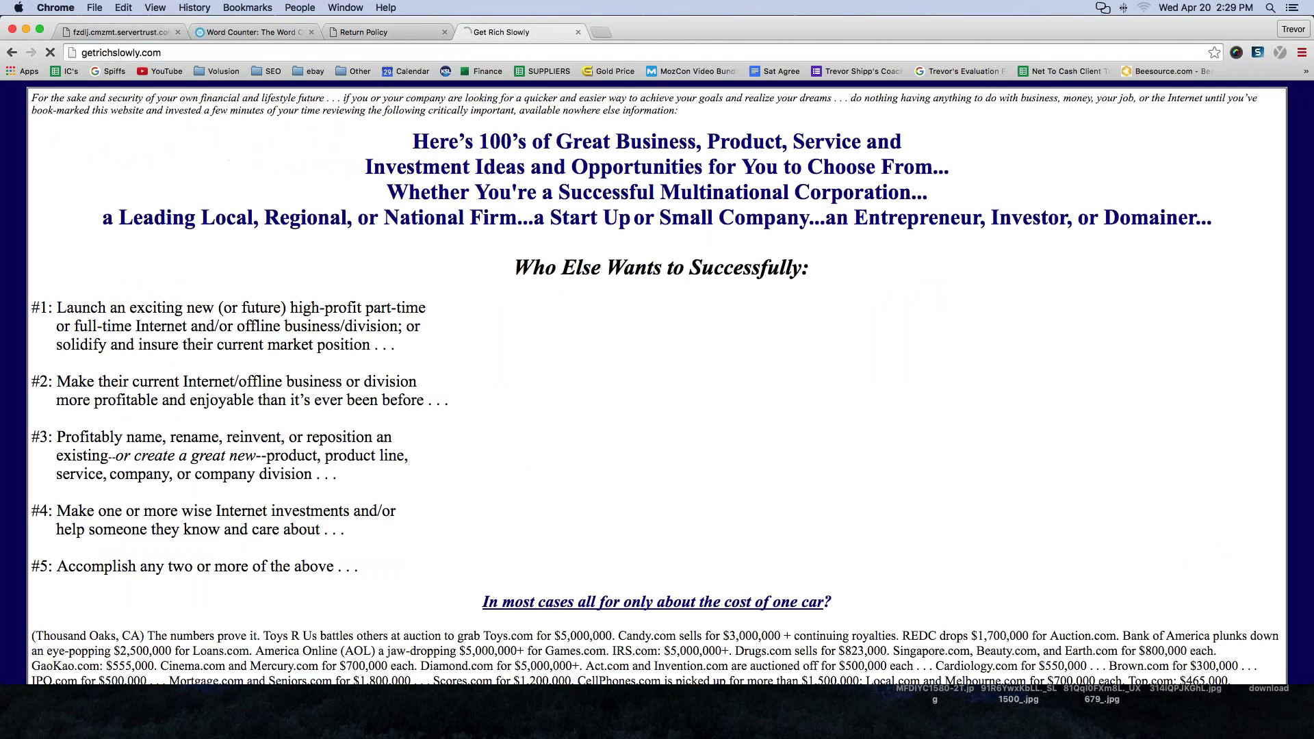
click(120, 53)
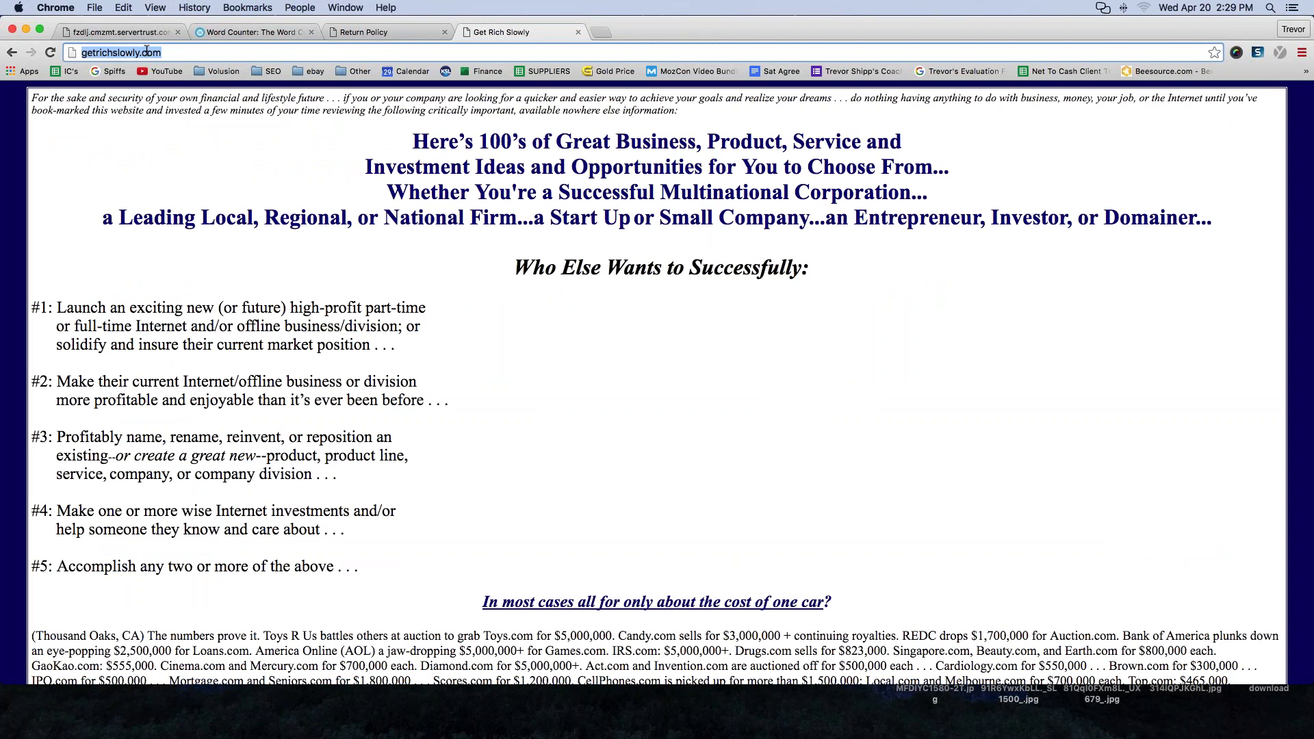
drag(165, 53, 85, 50)
double_click(97, 54)
key(super+c)
click(318, 35)
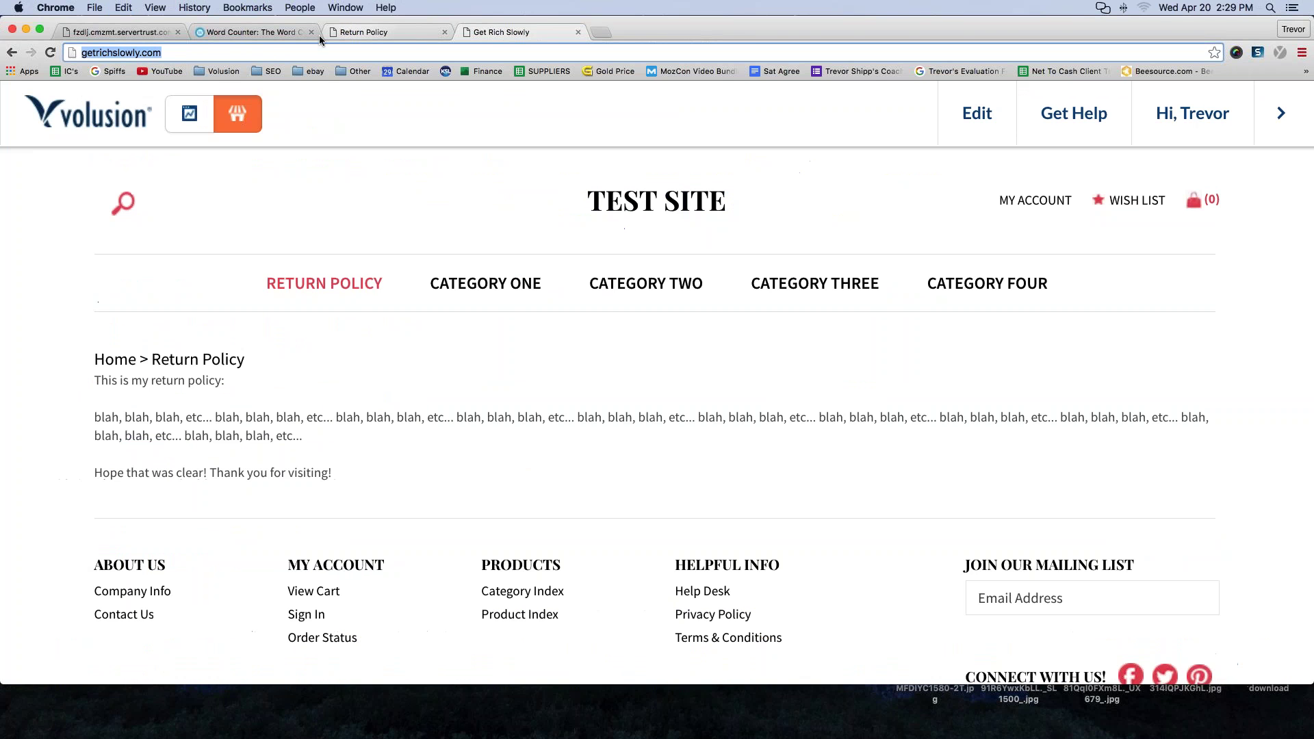
scroll(134, 494, down, 3)
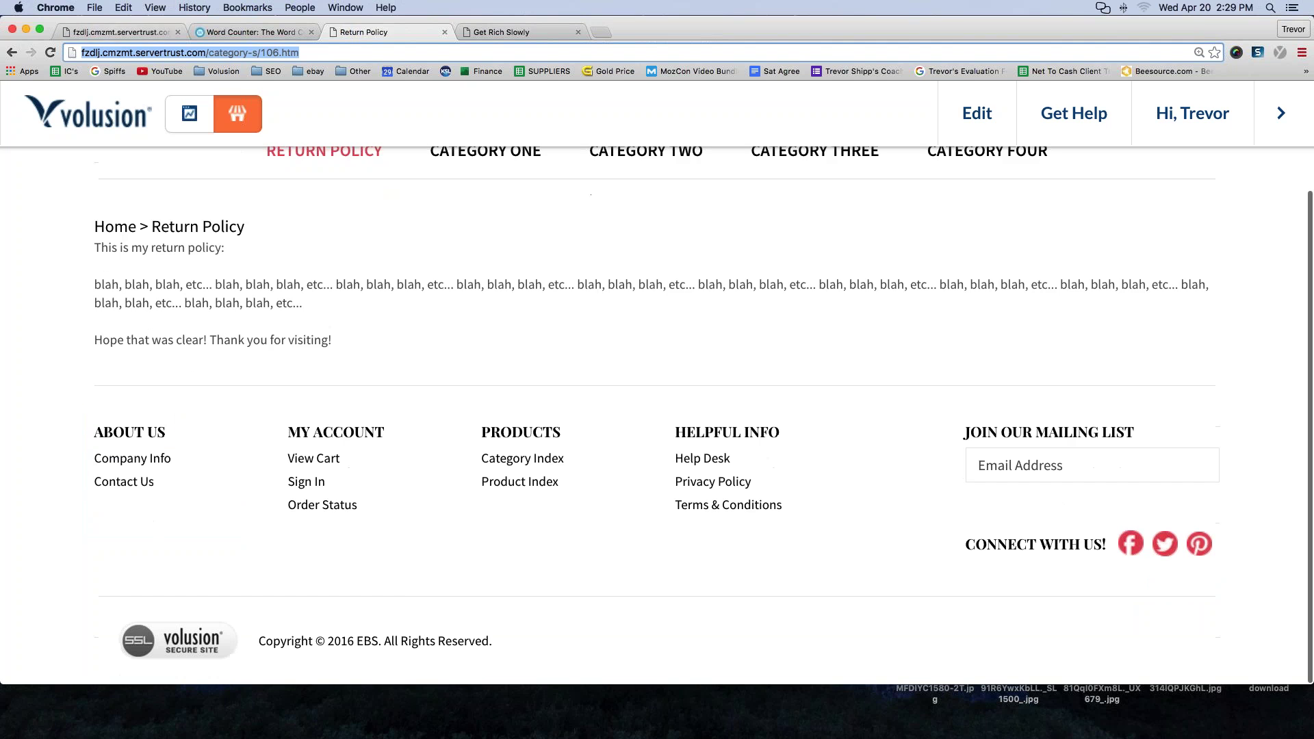
click(128, 32)
click(123, 549)
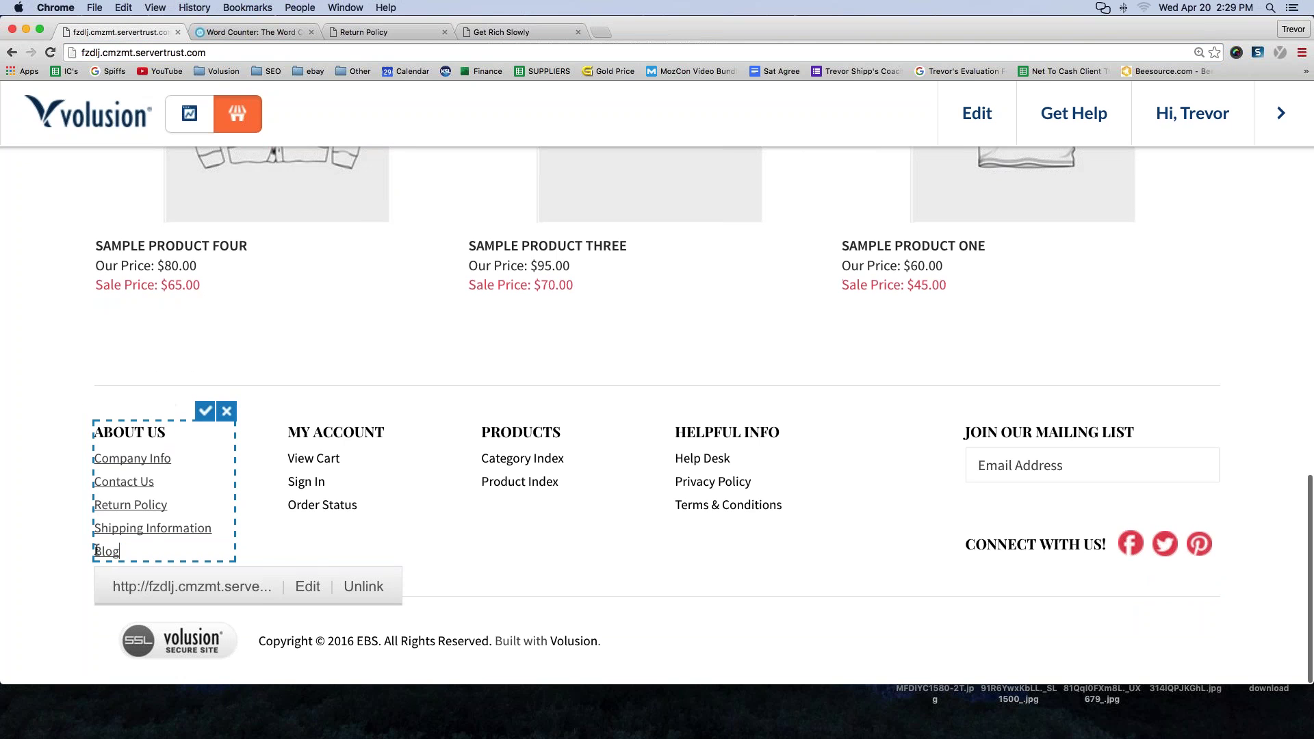
drag(95, 551, 120, 550)
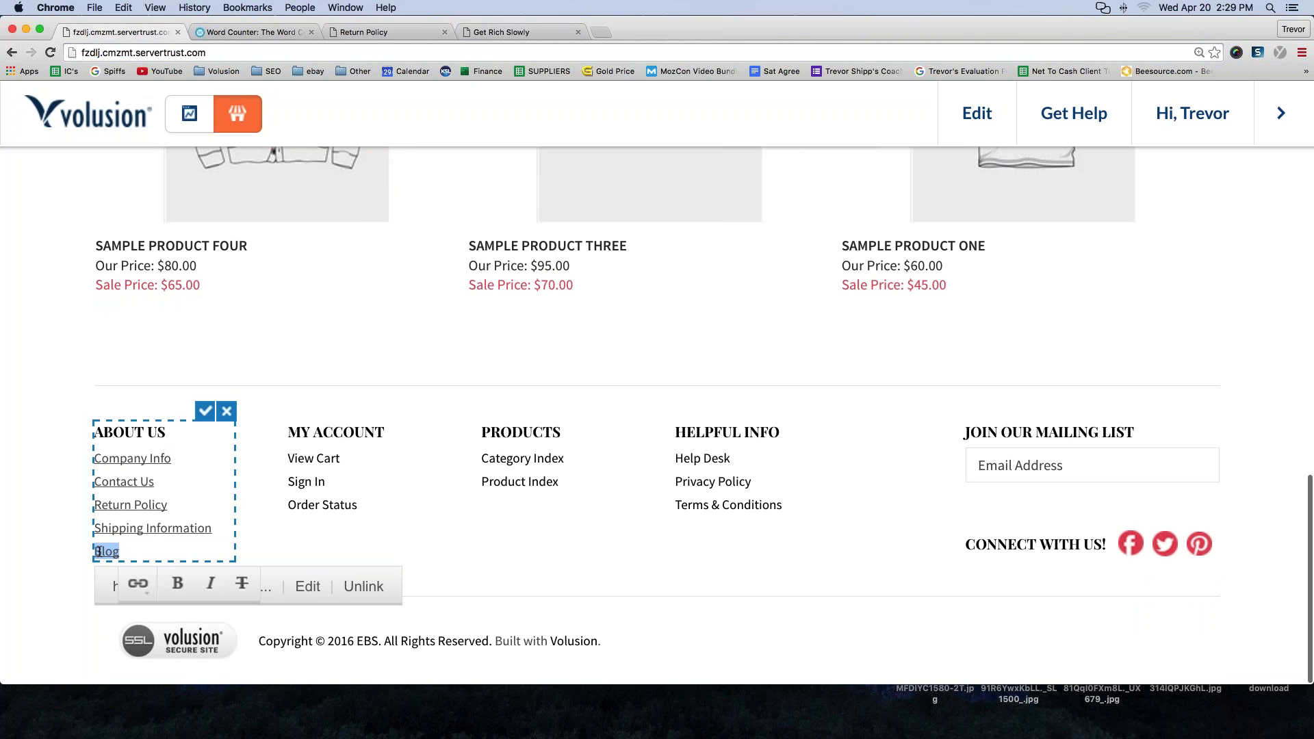
click(137, 584)
click(182, 633)
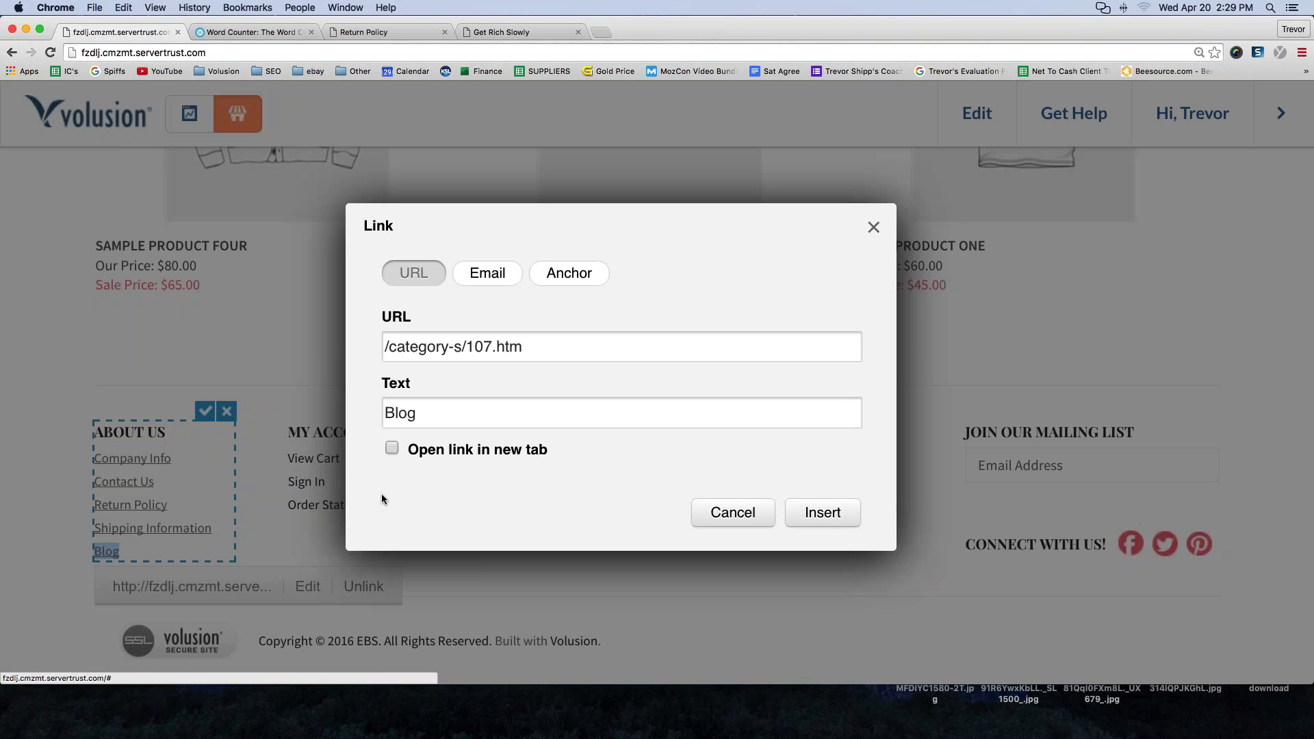
triple_click(442, 350)
key(super+v)
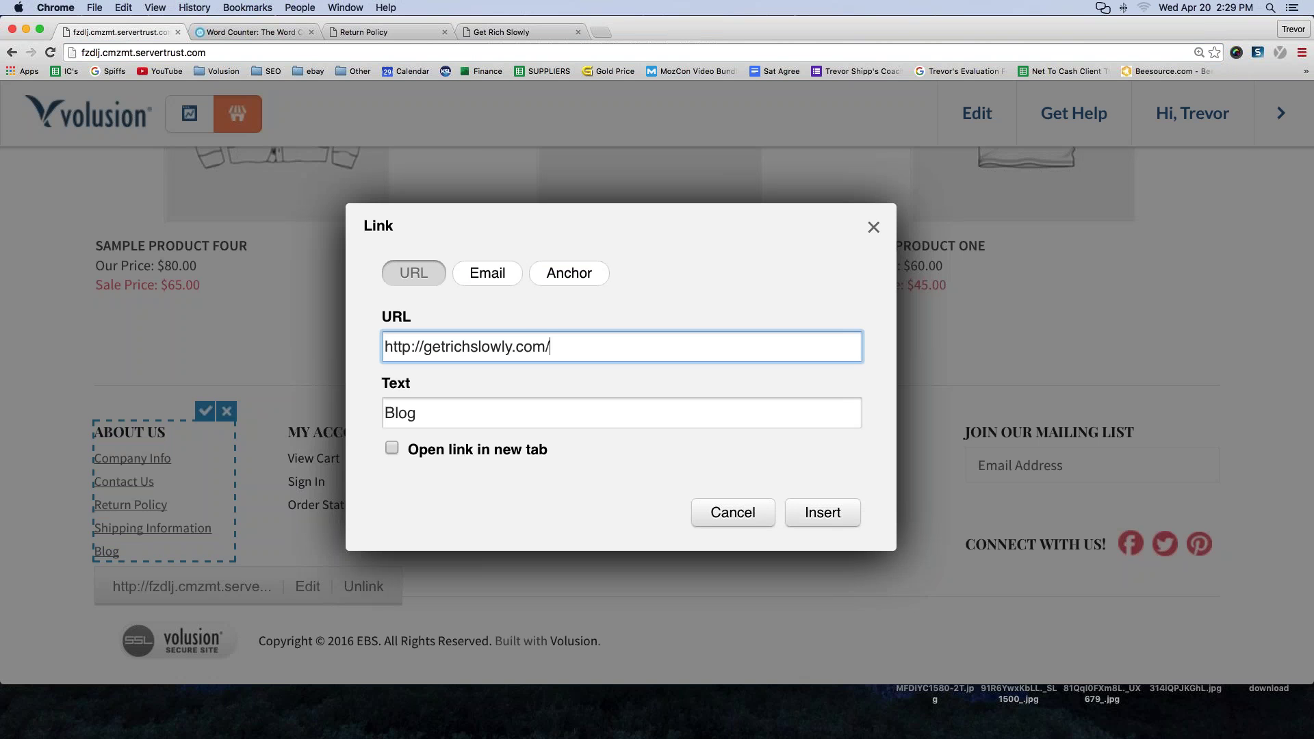
key(Return)
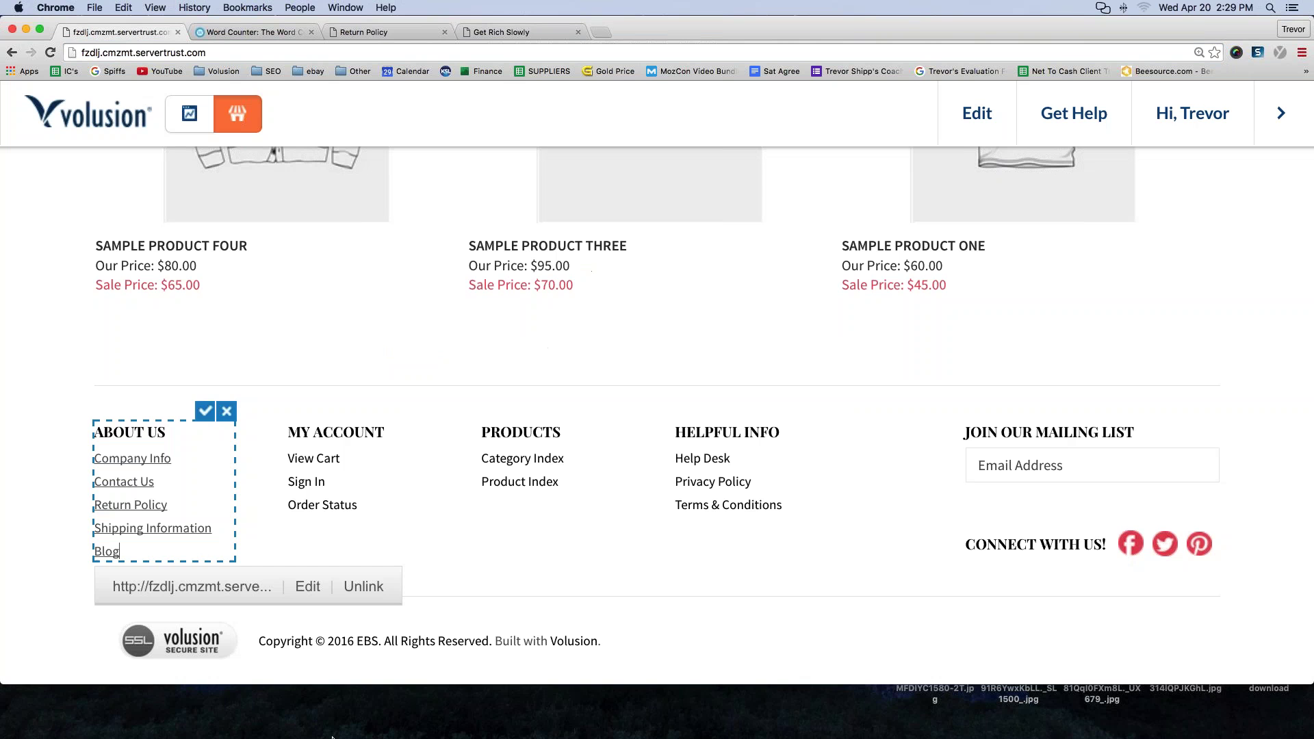
click(204, 411)
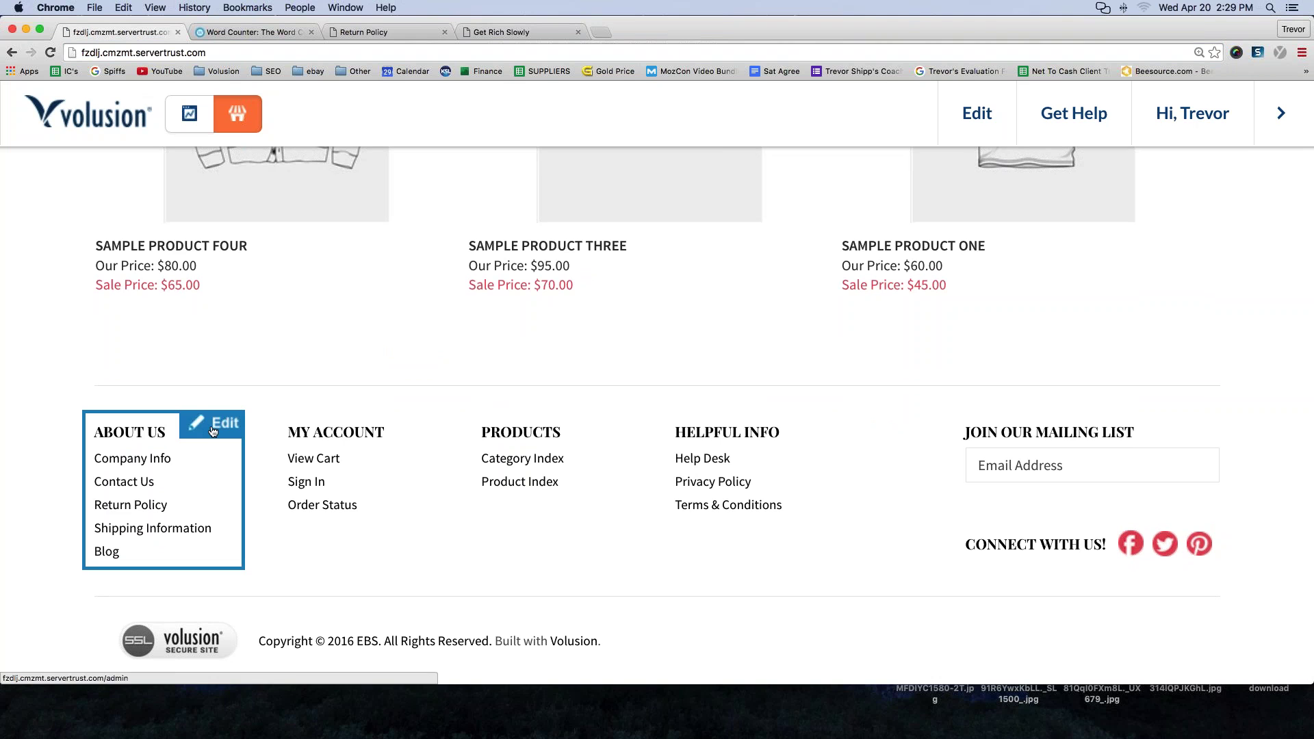
- Reopen the About Us footer block and delete the stray ESPN NEWS line below Blog
click(200, 429)
click(122, 545)
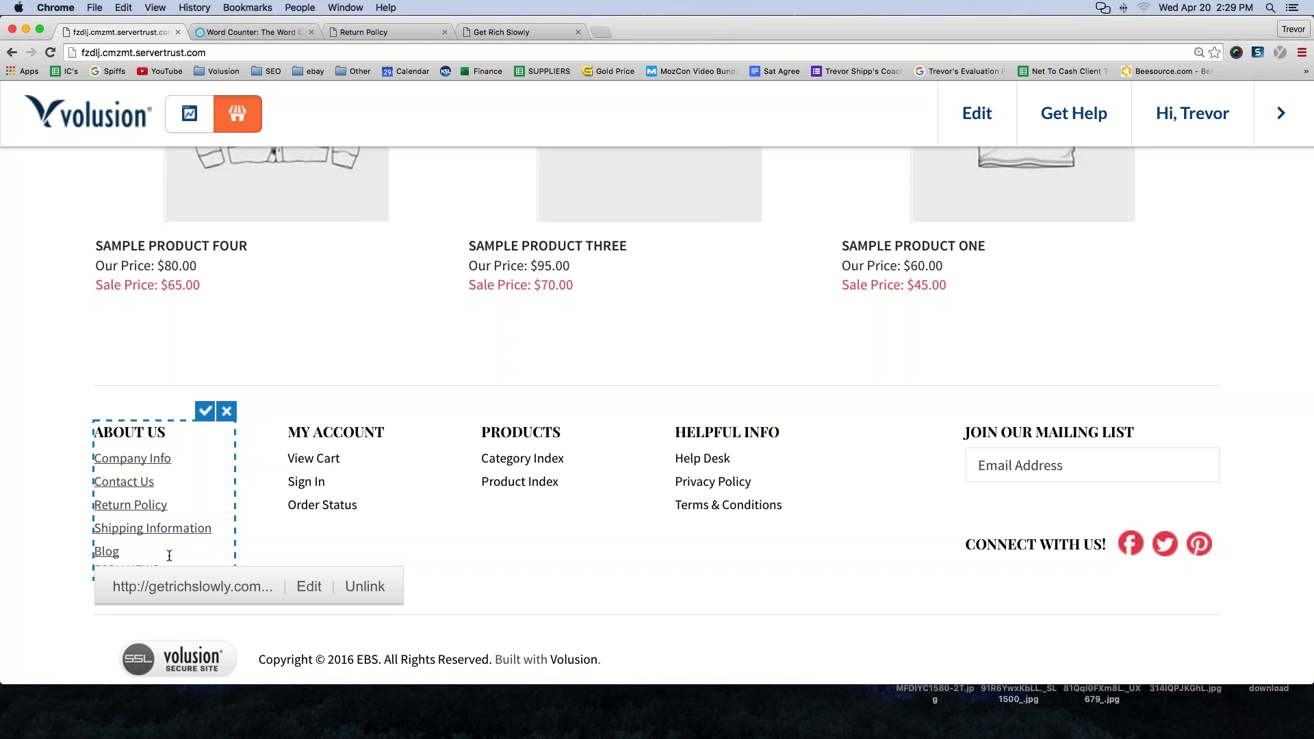
click(128, 563)
drag(162, 564, 79, 559)
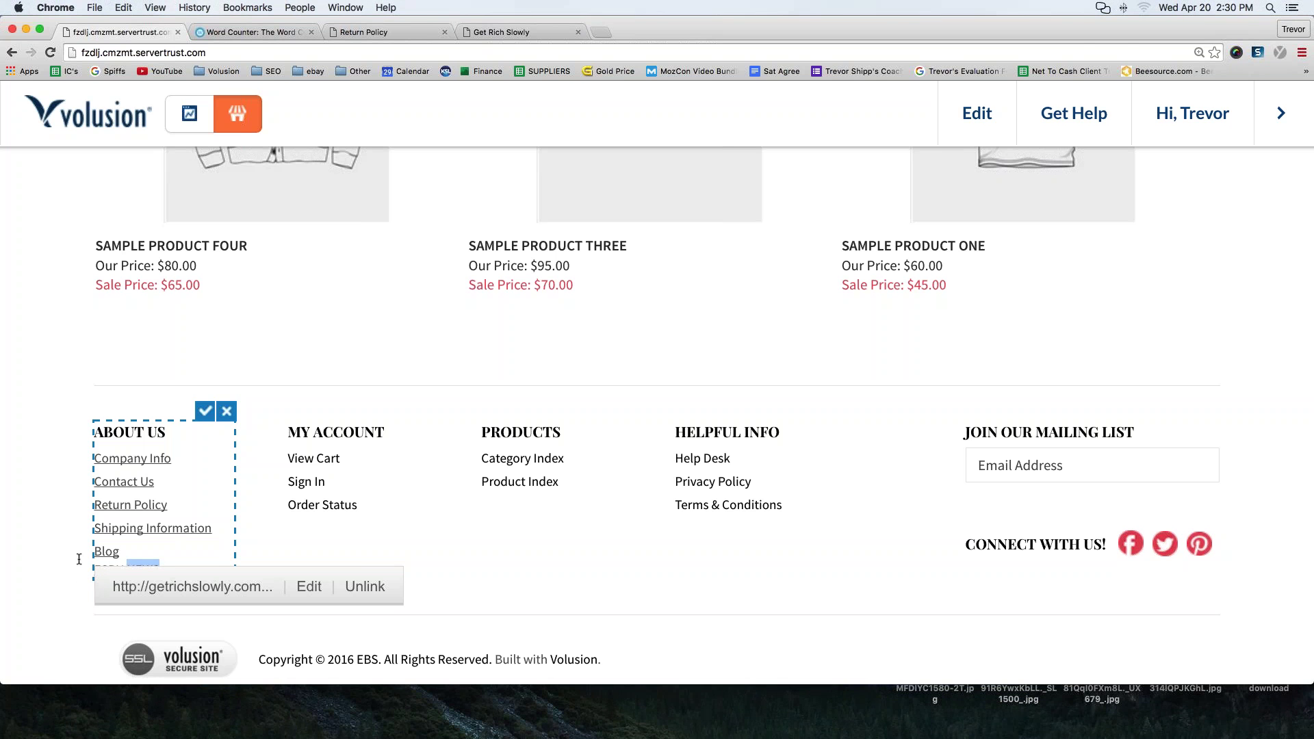
key(BackSpace)
key(Return)
key(BackSpace)
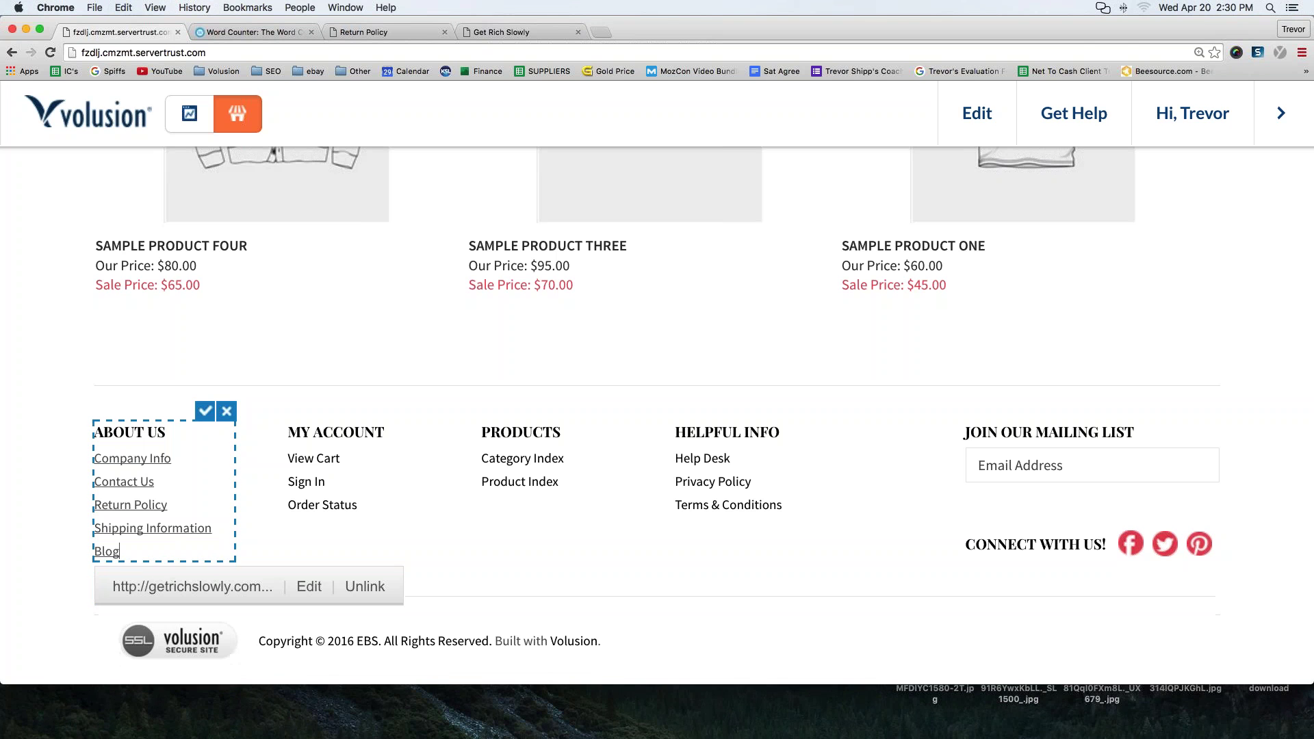
key(Return)
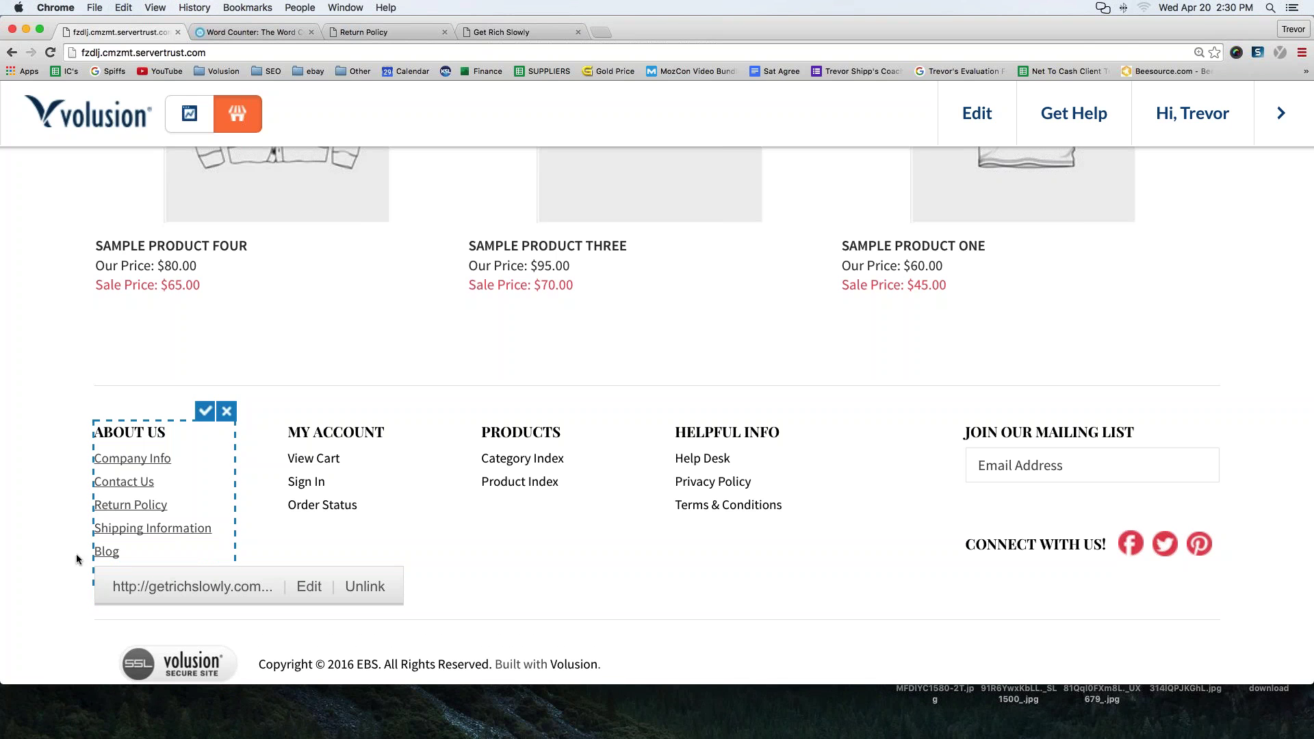
- Add an 'ESPN News' line under Blog, save the column, and switch to the Get Rich Slowly tab
click(122, 559)
text(E)
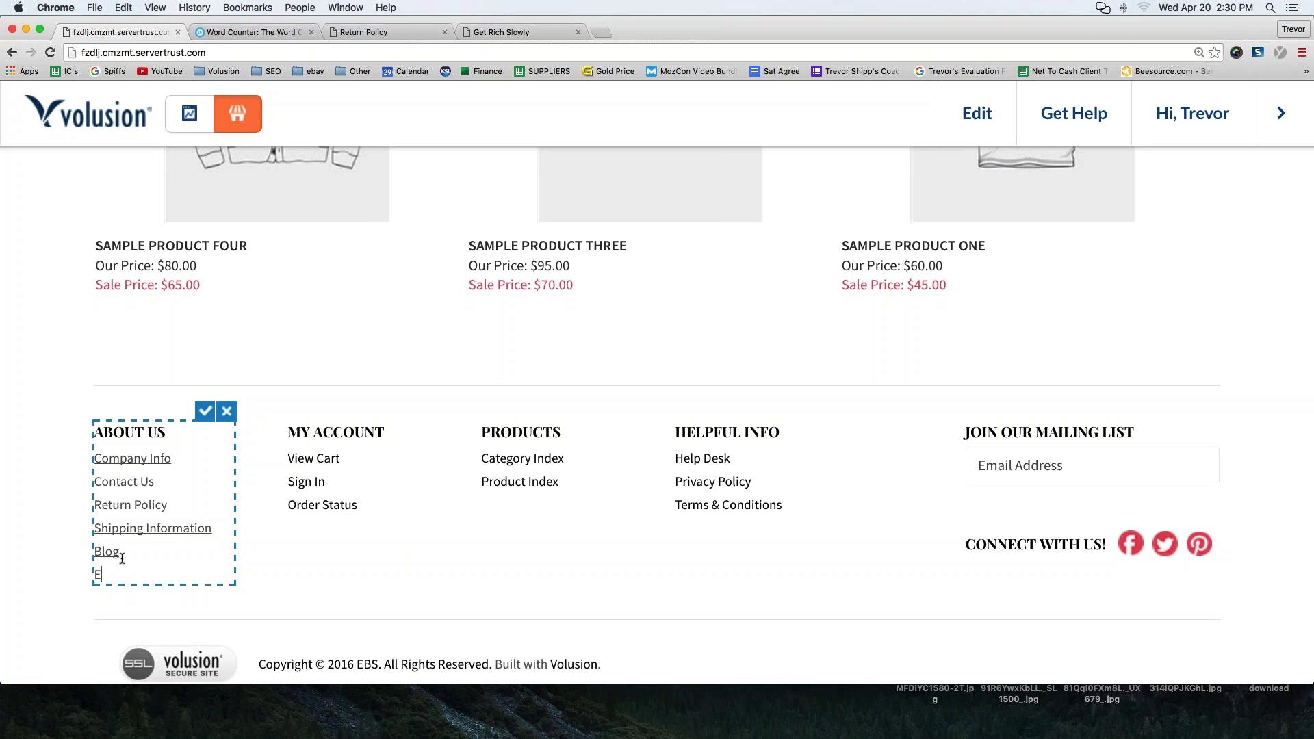
text(SPN News)
shift+click(96, 575)
click(130, 574)
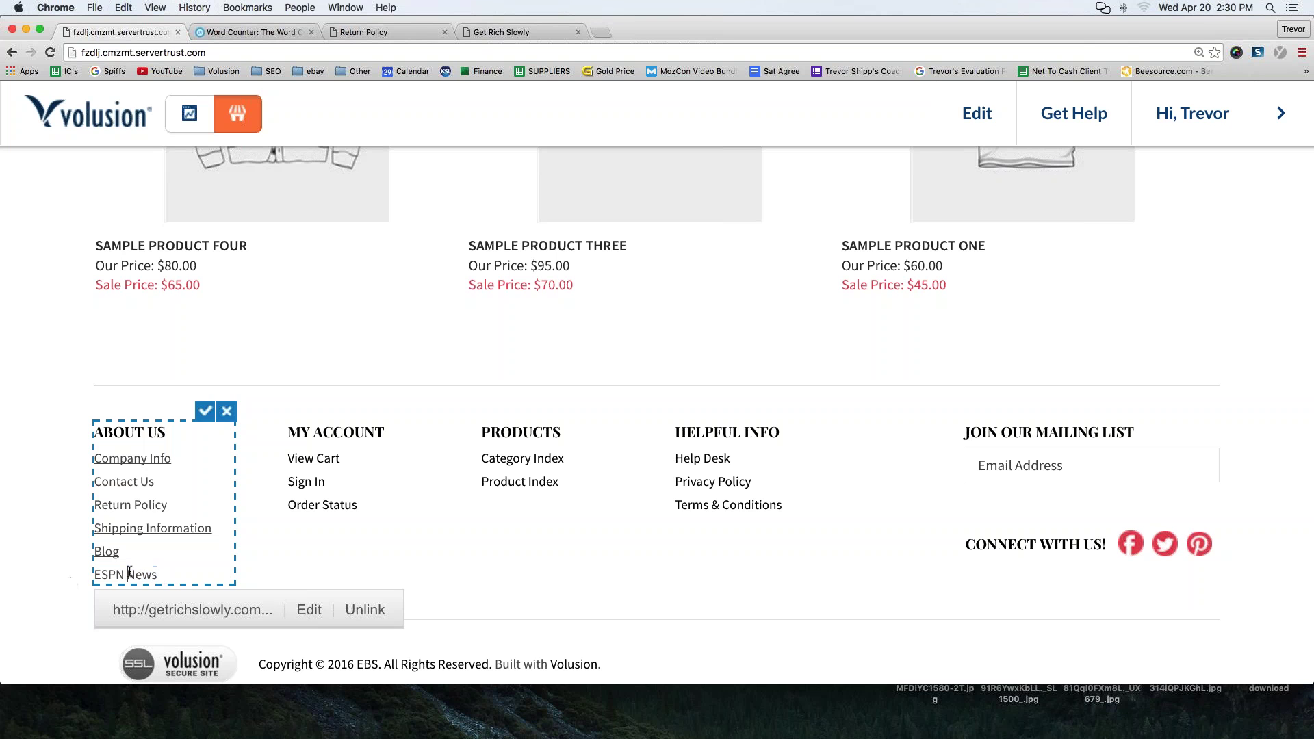
click(205, 412)
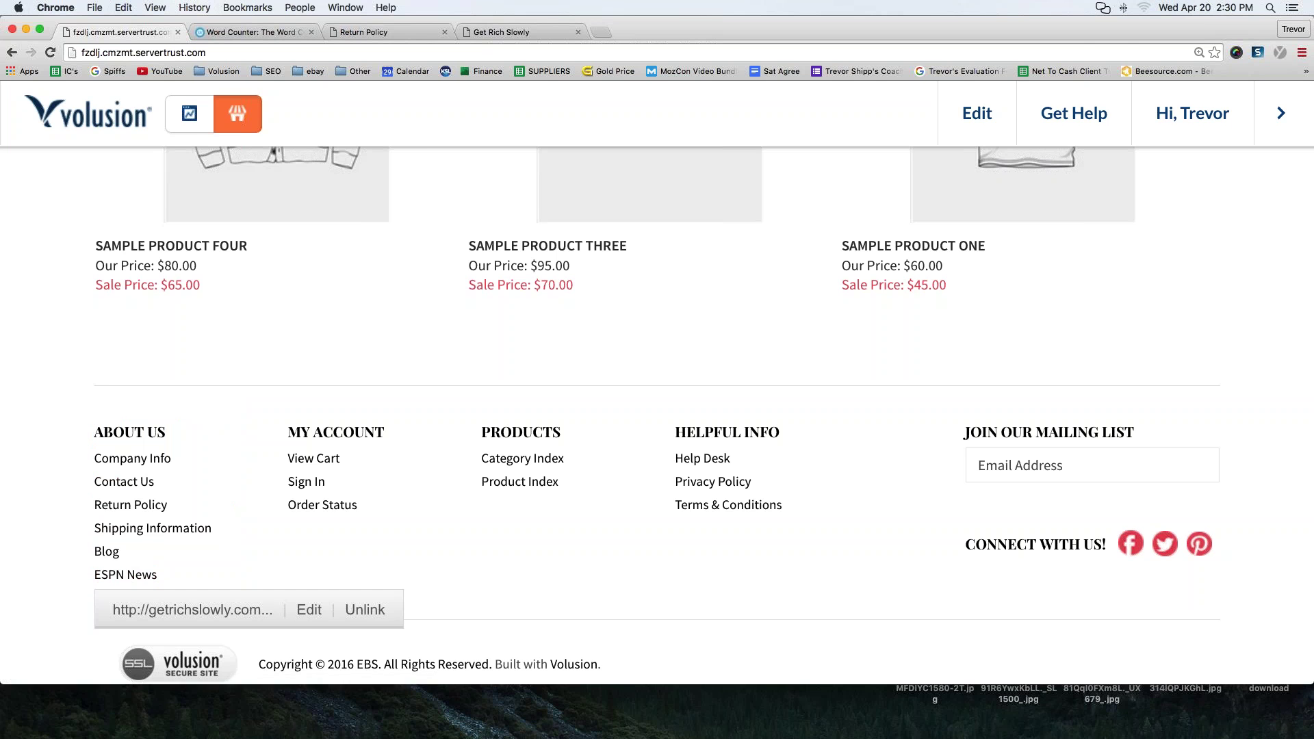
click(559, 31)
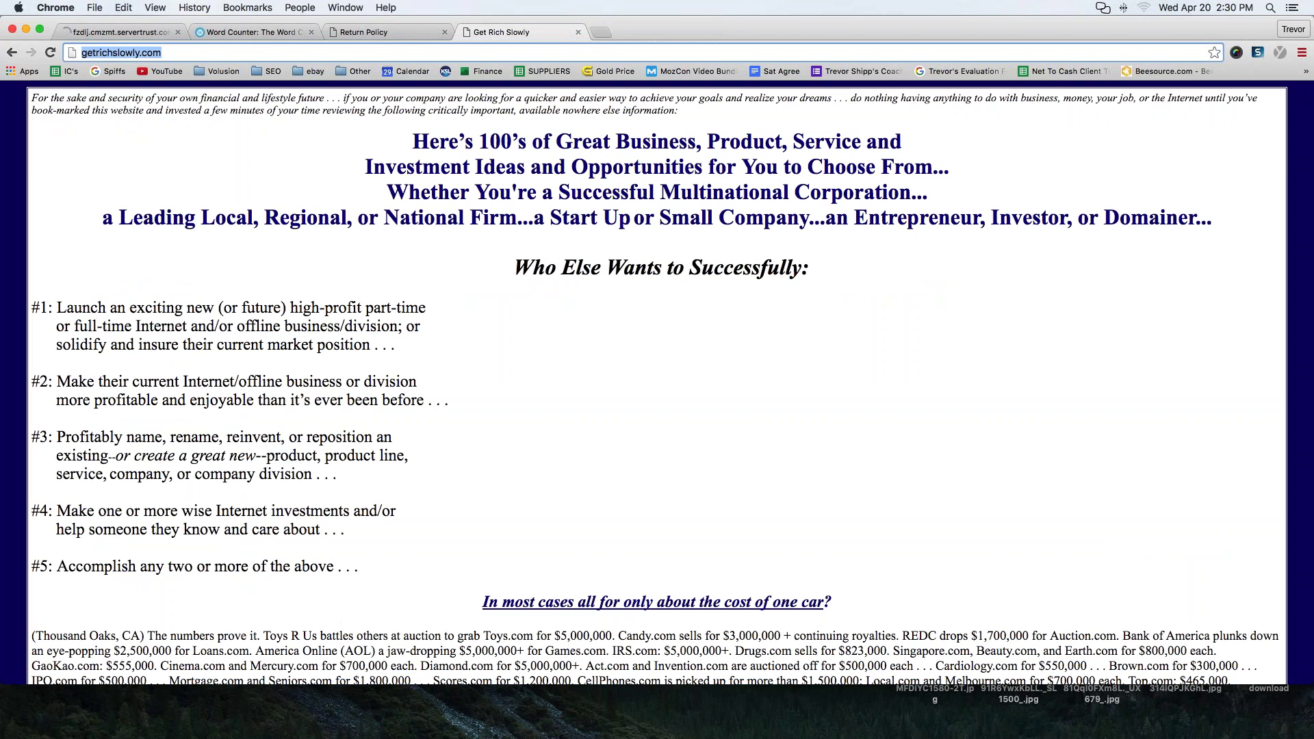
- Load espn.com, select its espn.go.com address, and go back to the Volusion store tab
text(espn.com)
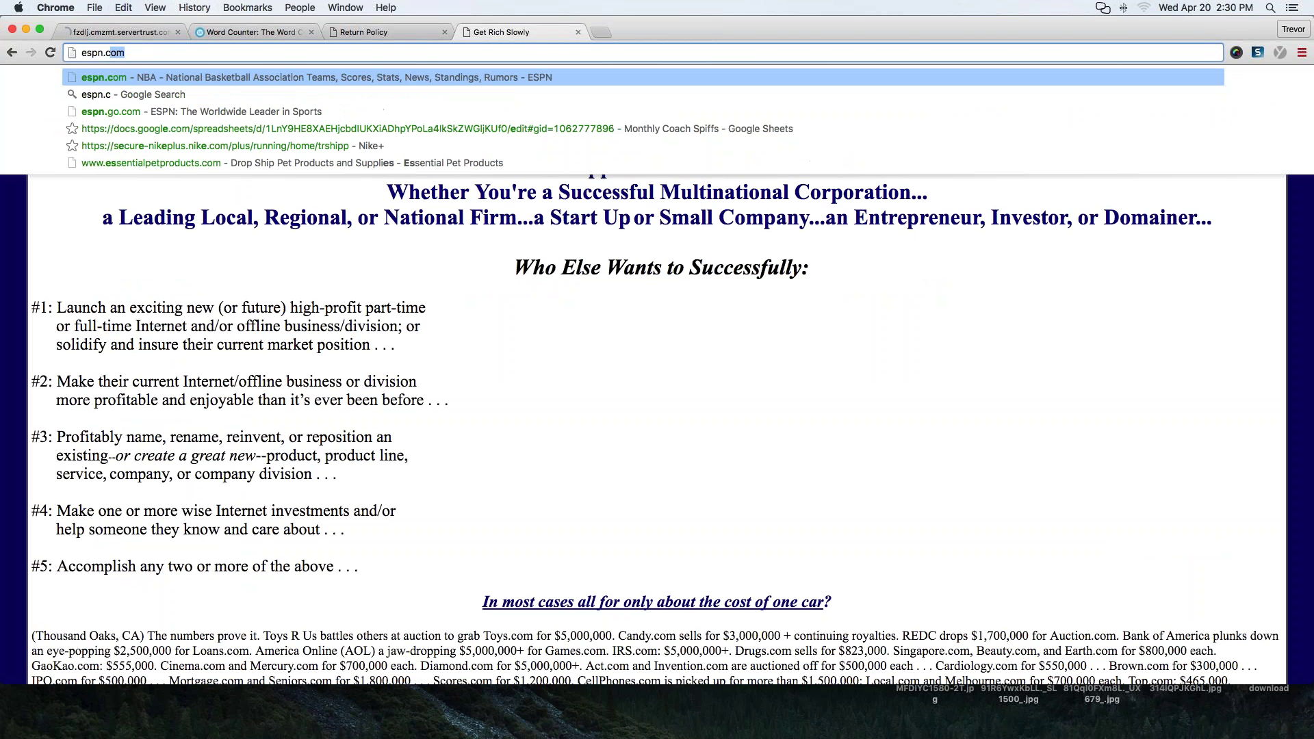
key(Return)
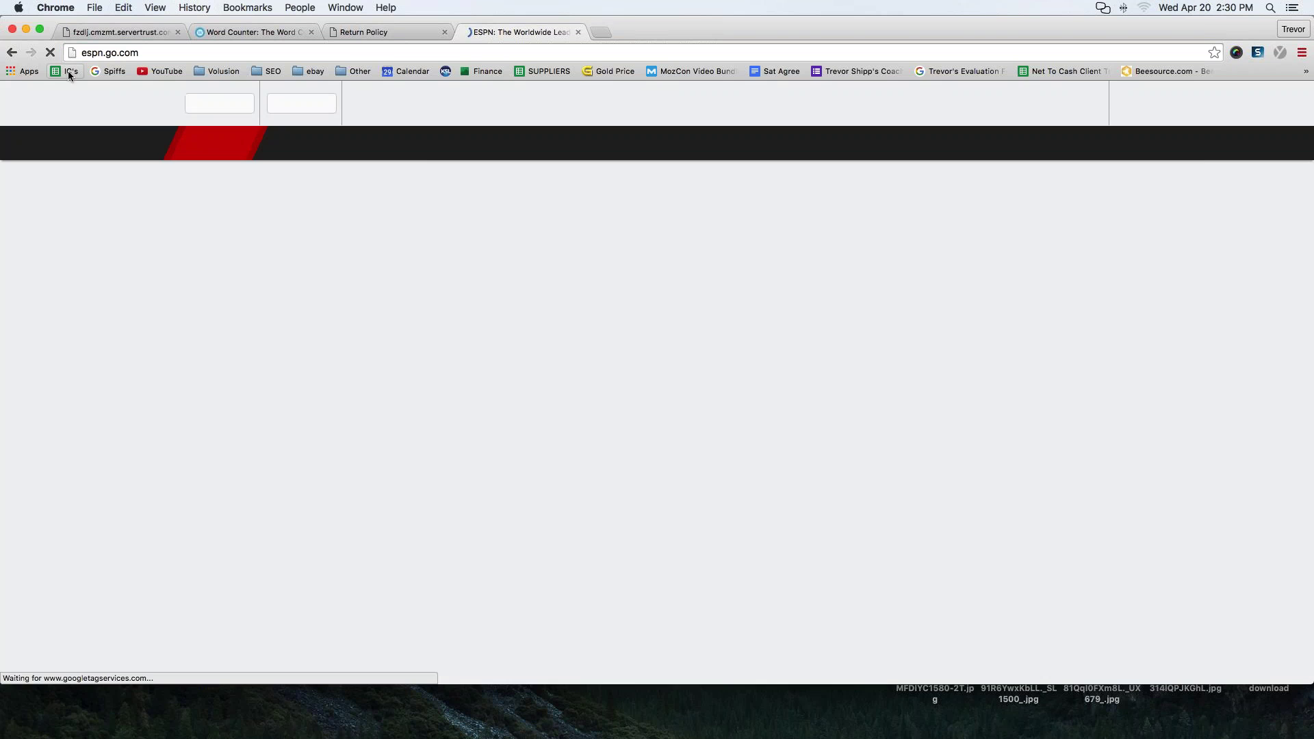
key(super+l)
key(super+c)
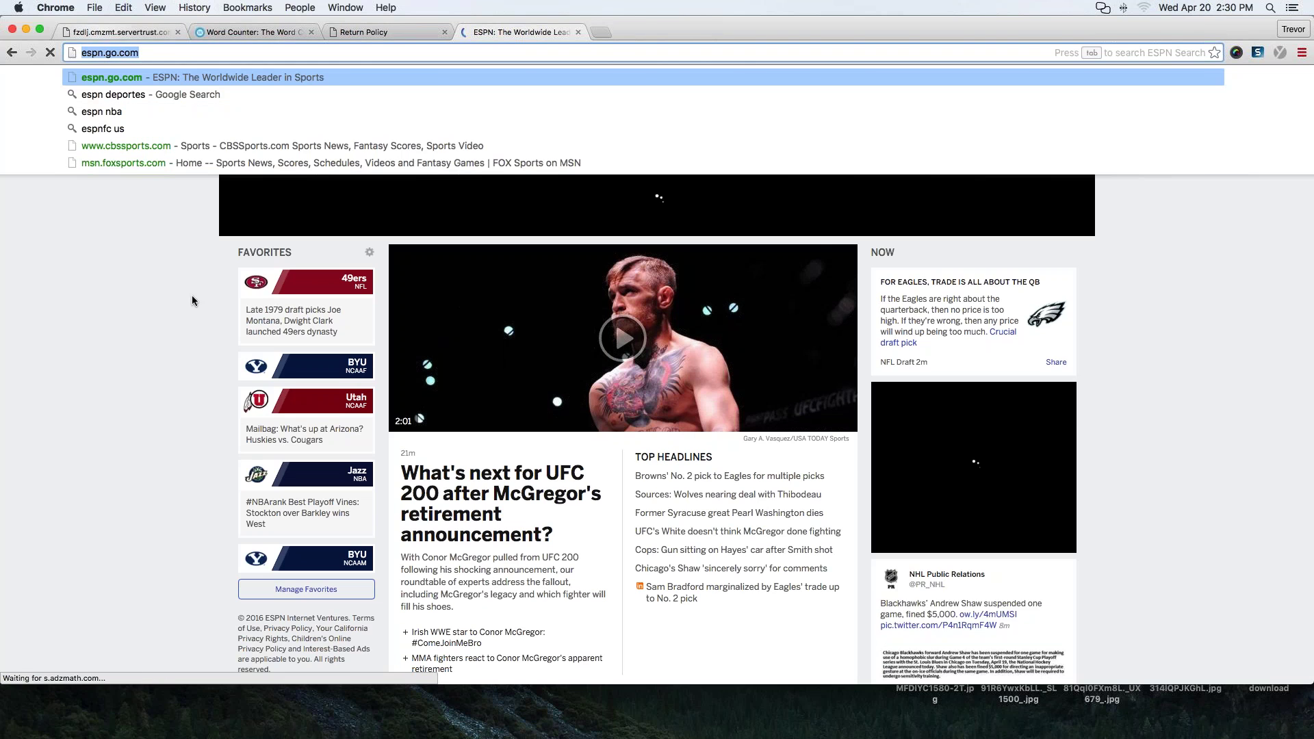
click(116, 32)
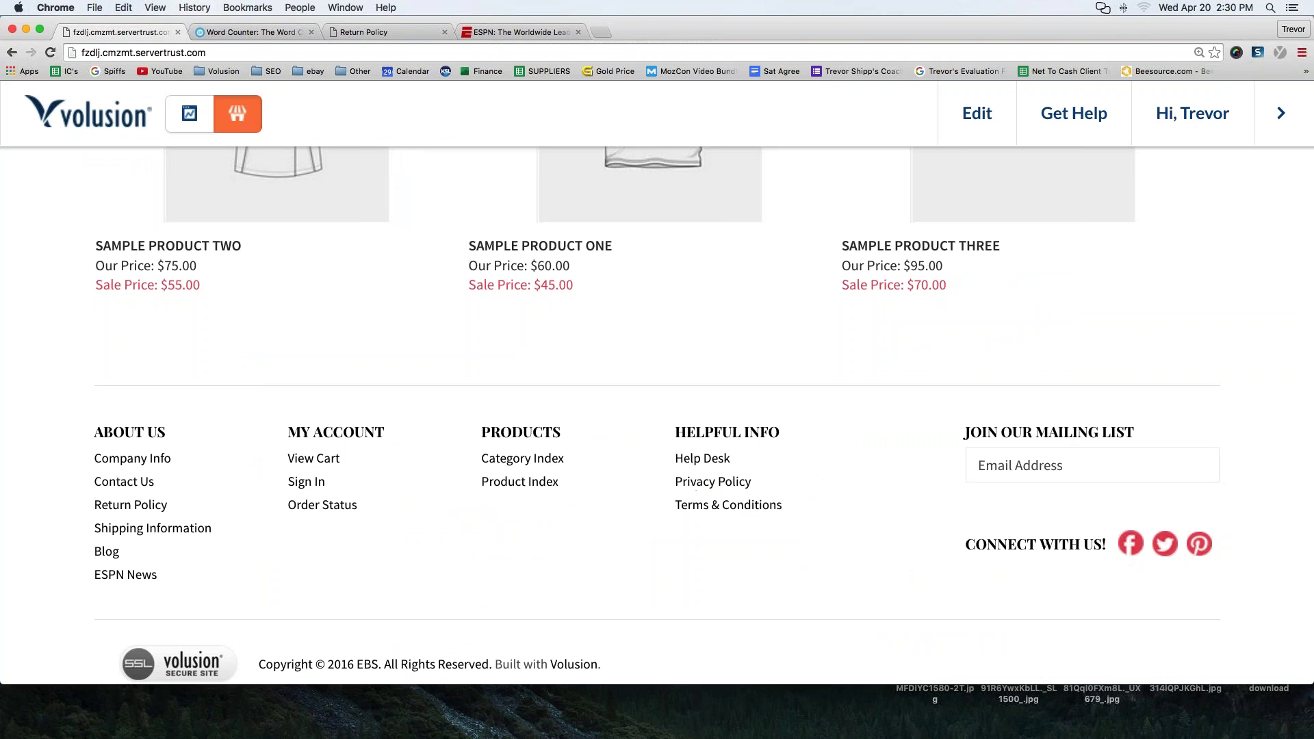
click(98, 573)
drag(98, 573, 159, 575)
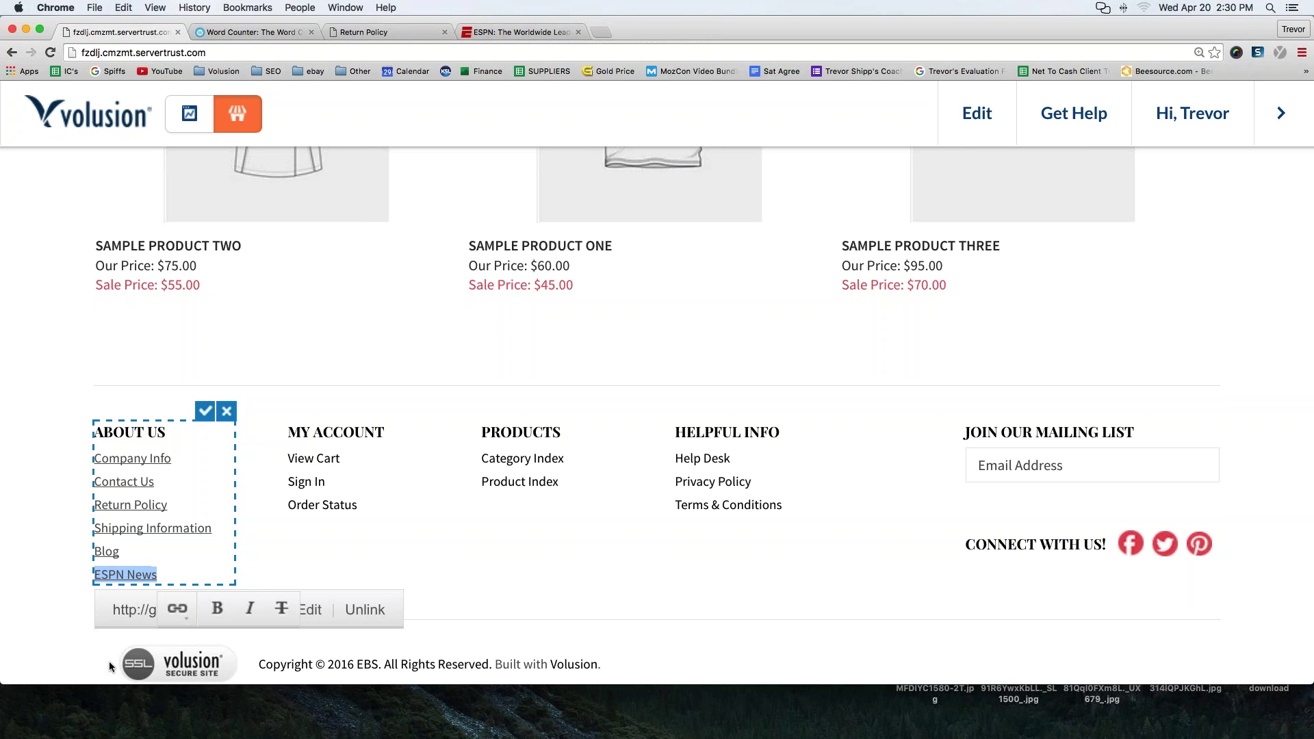
click(176, 611)
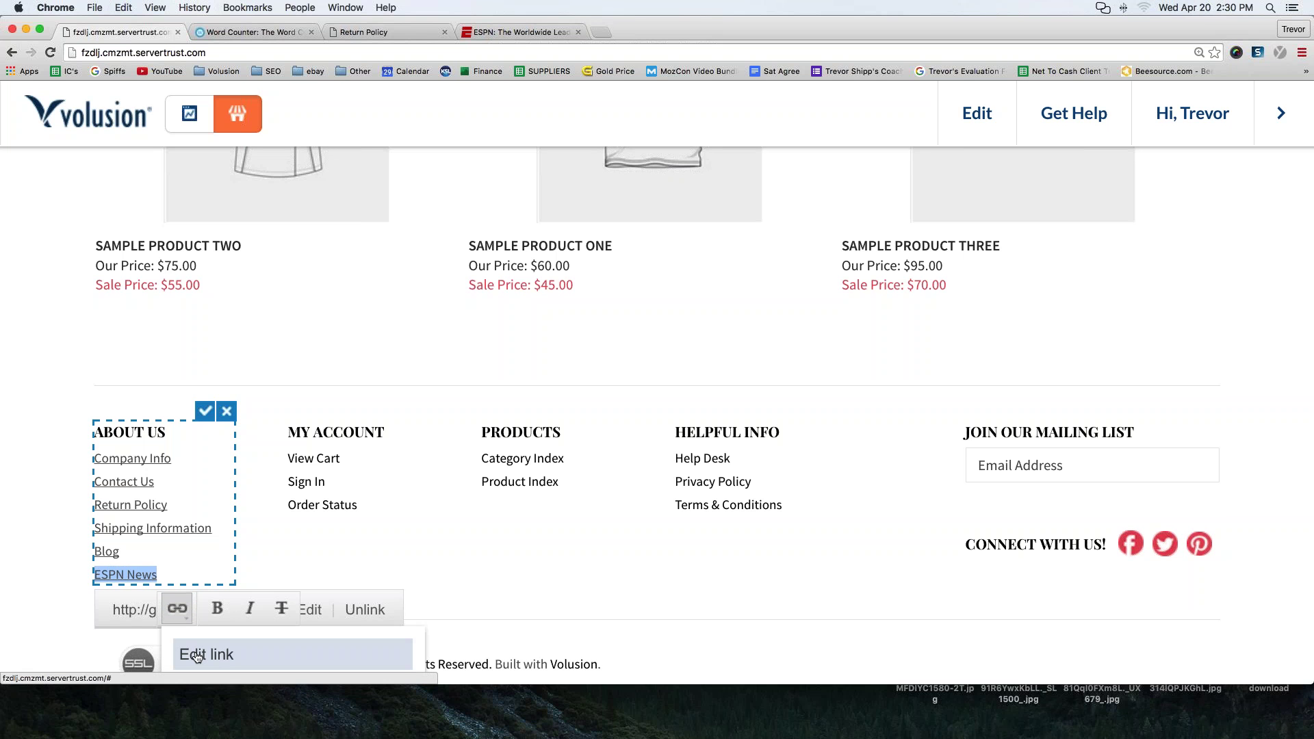
click(197, 658)
drag(550, 348, 383, 350)
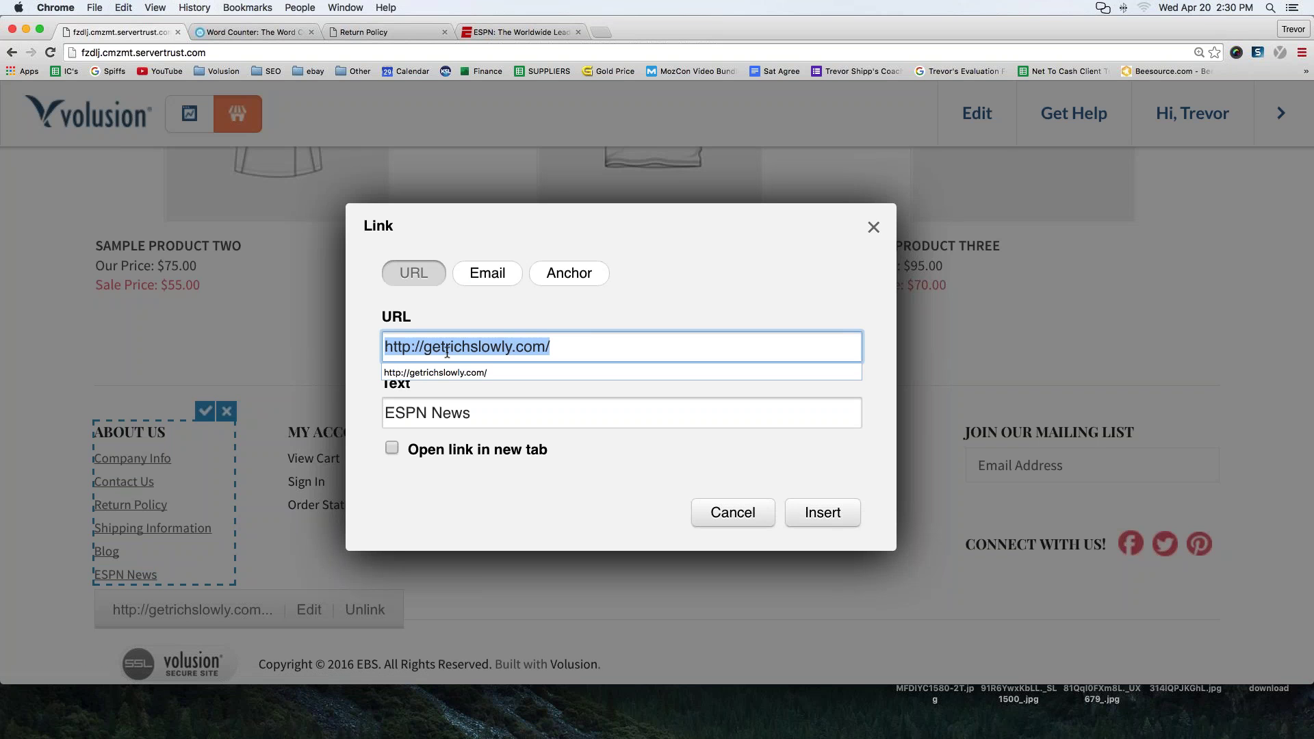
key(super+v)
drag(619, 347, 385, 347)
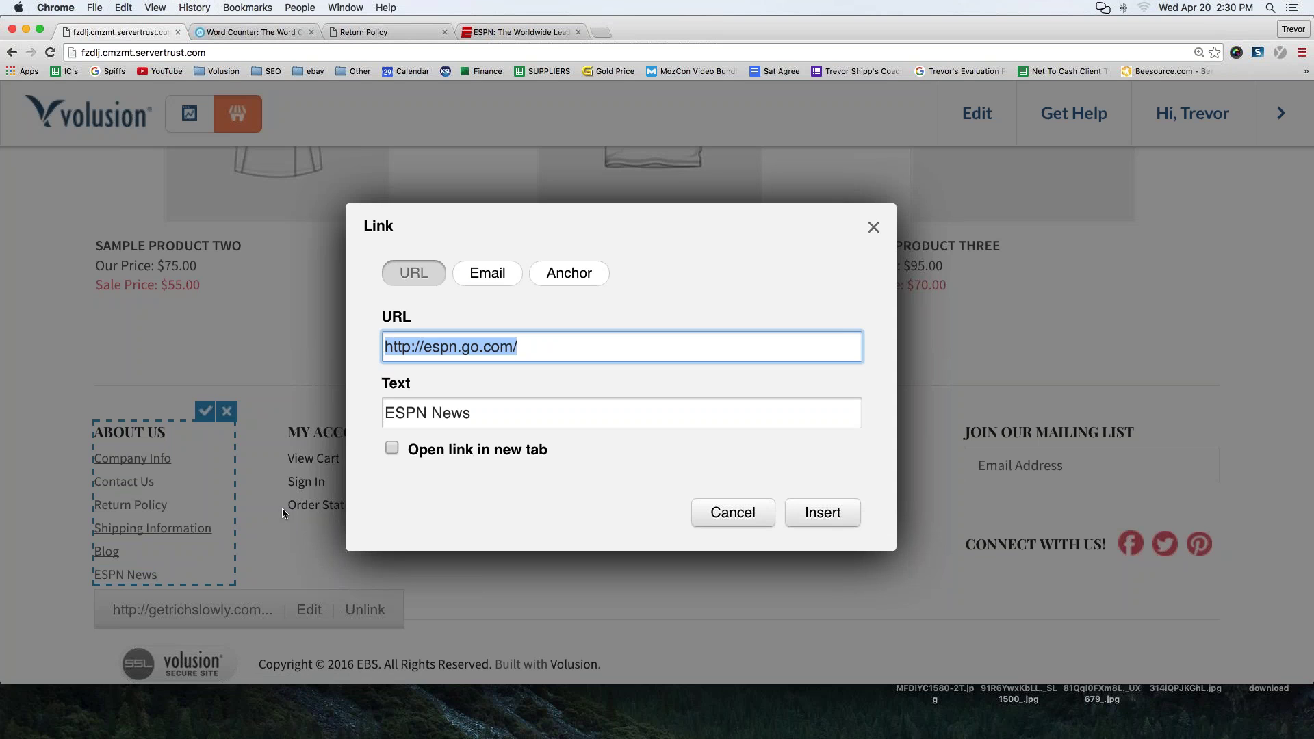
click(494, 274)
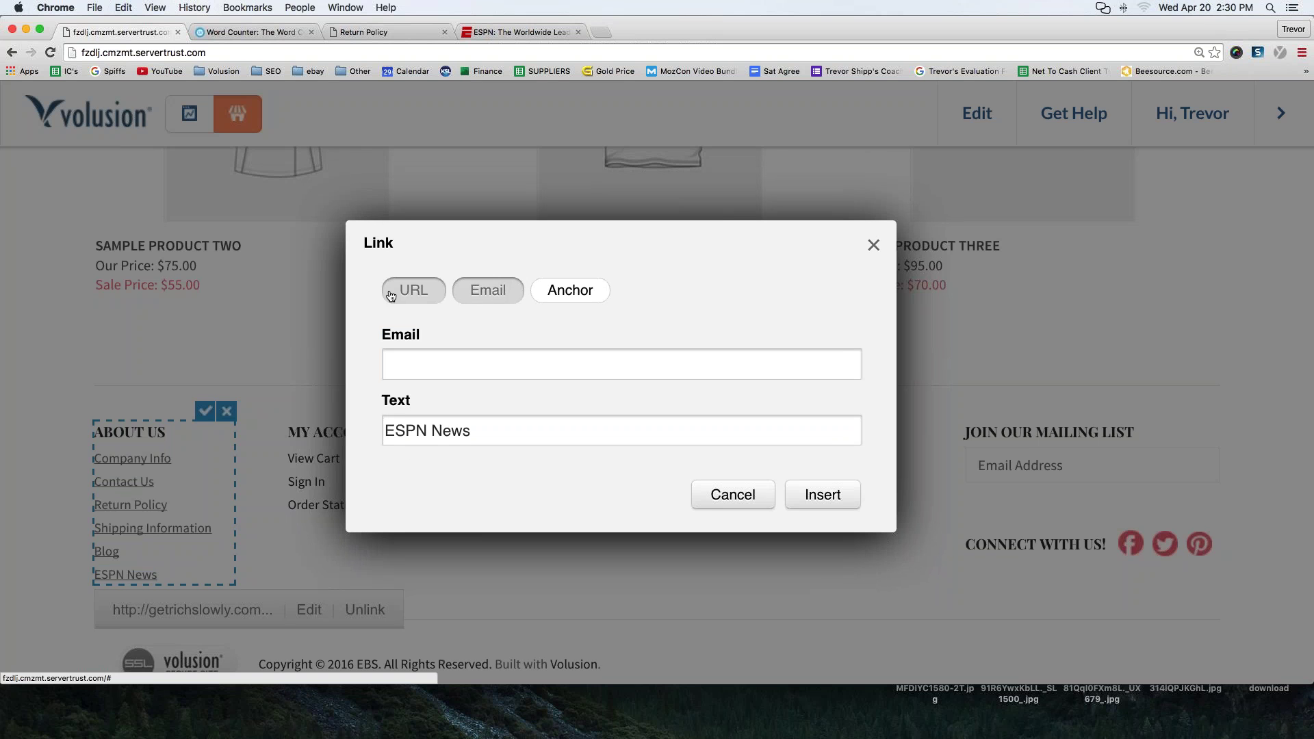
click(391, 296)
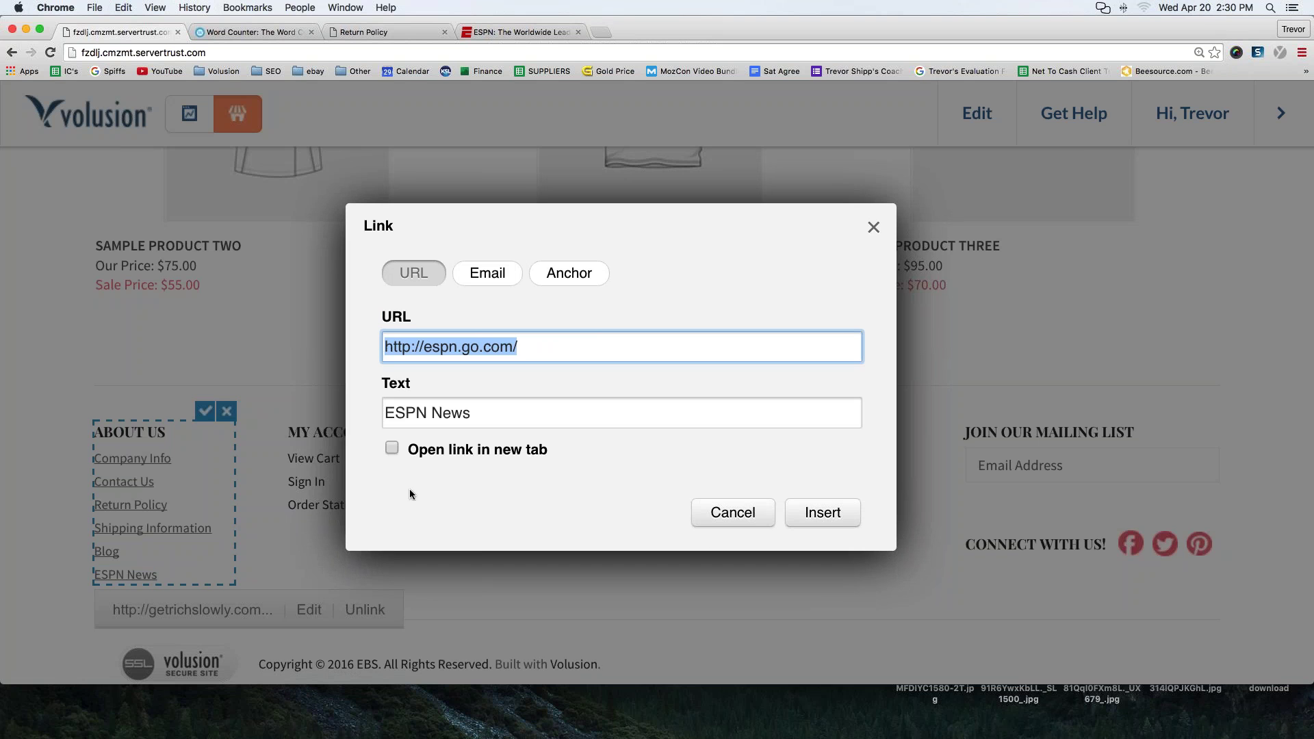
click(806, 515)
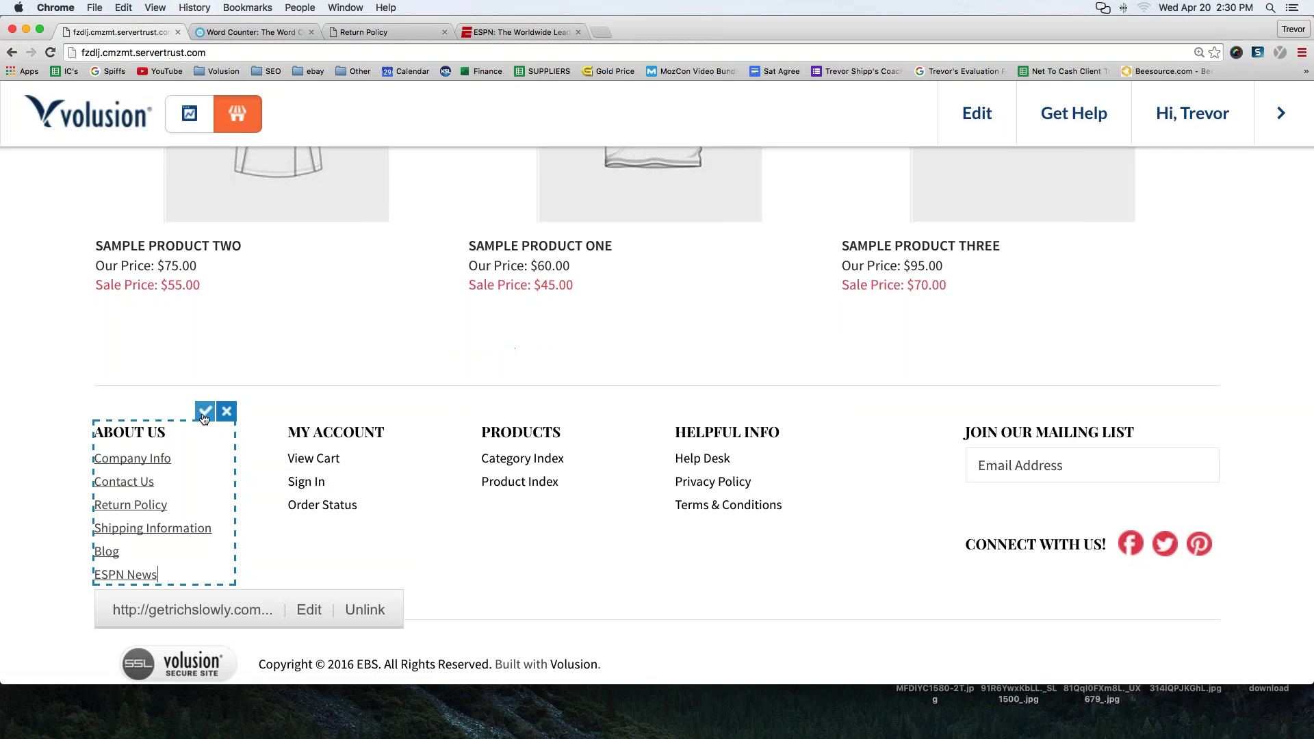
- Save the footer, check that ESPN News opens espn.go.com, and go back to the store
click(204, 412)
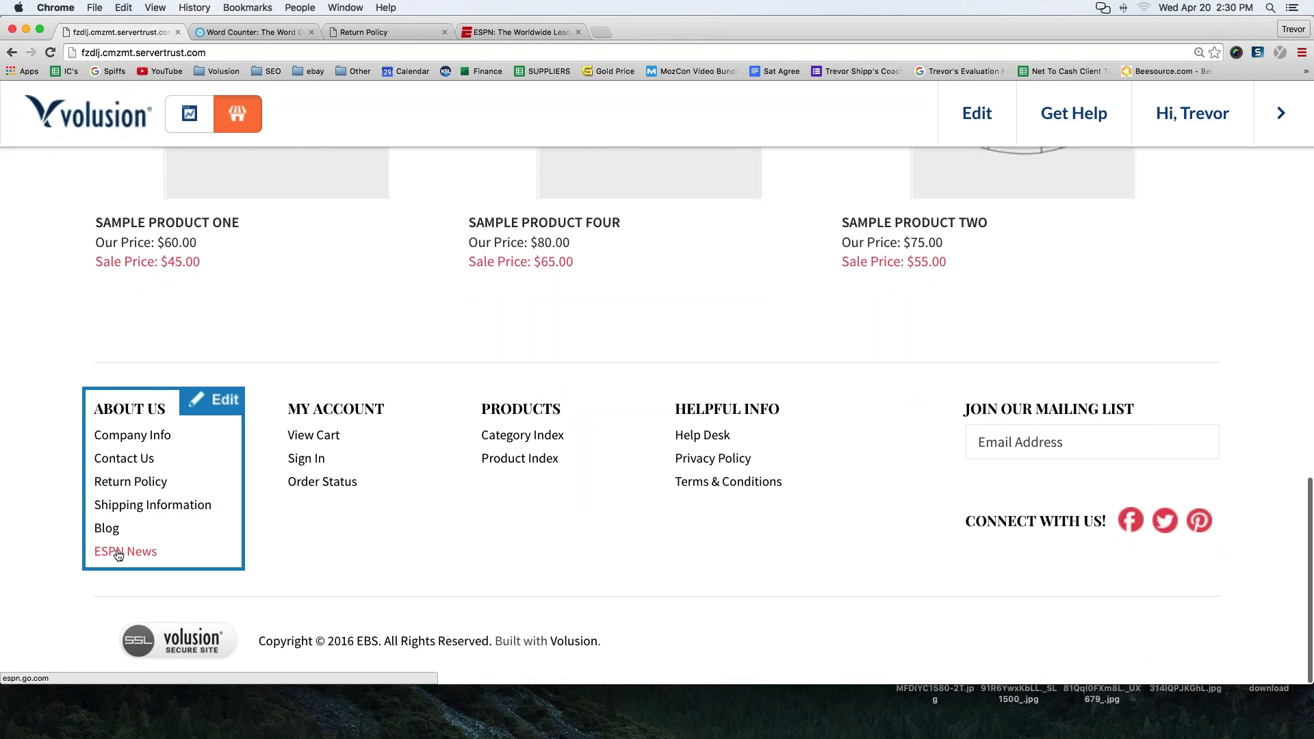
click(118, 555)
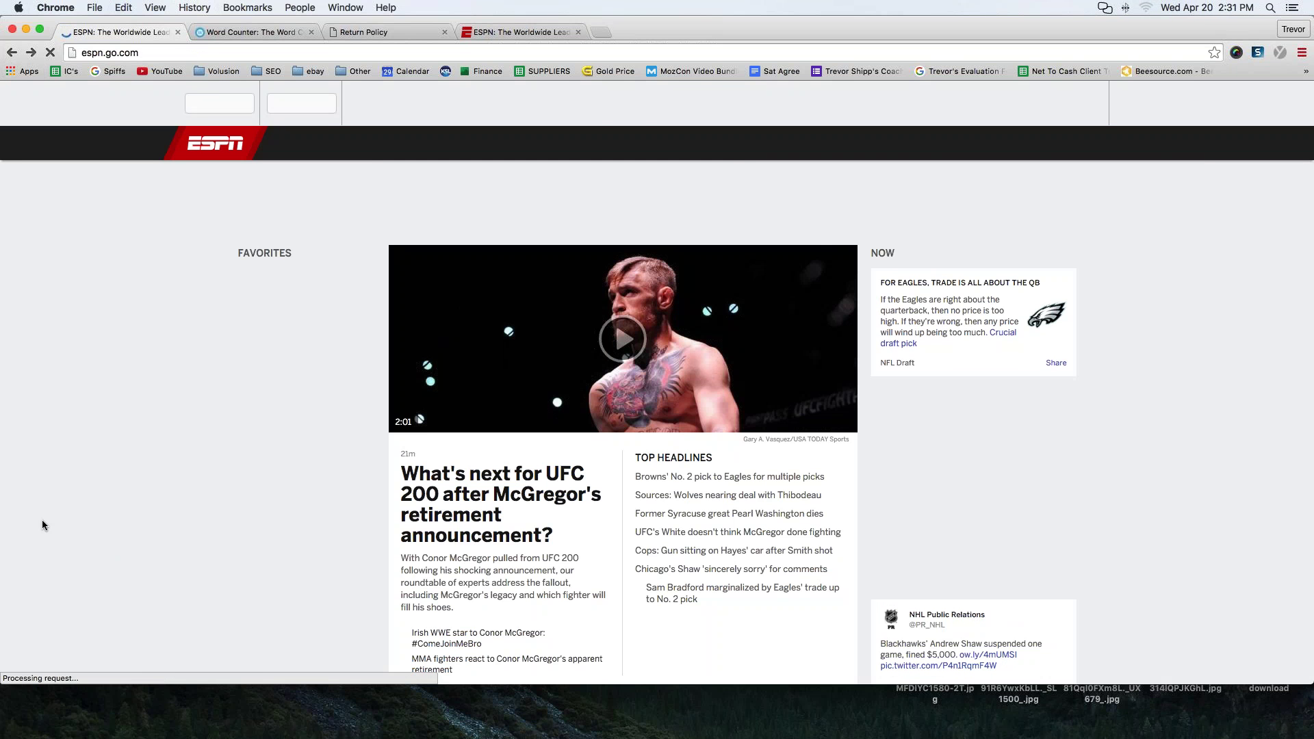
click(12, 52)
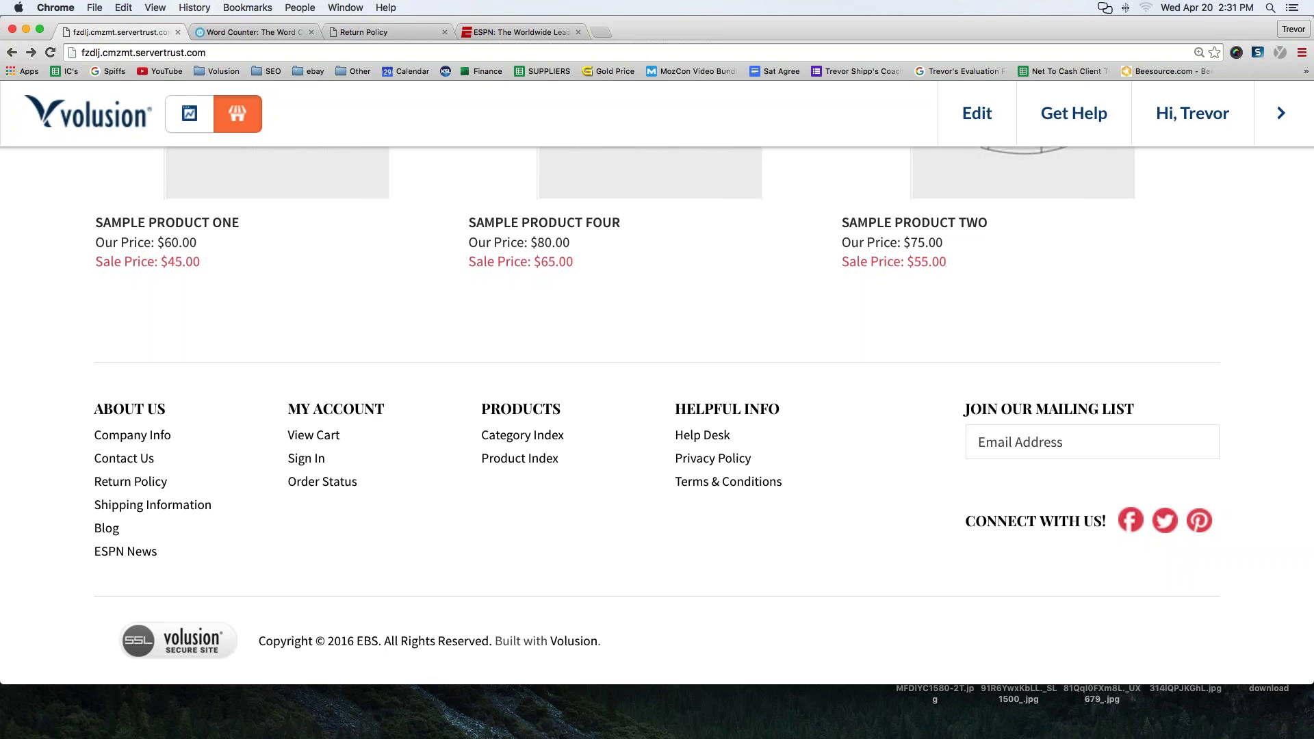
- Open Return Policy from the footer, choose Edit > This Category, and scroll to its description
click(1301, 45)
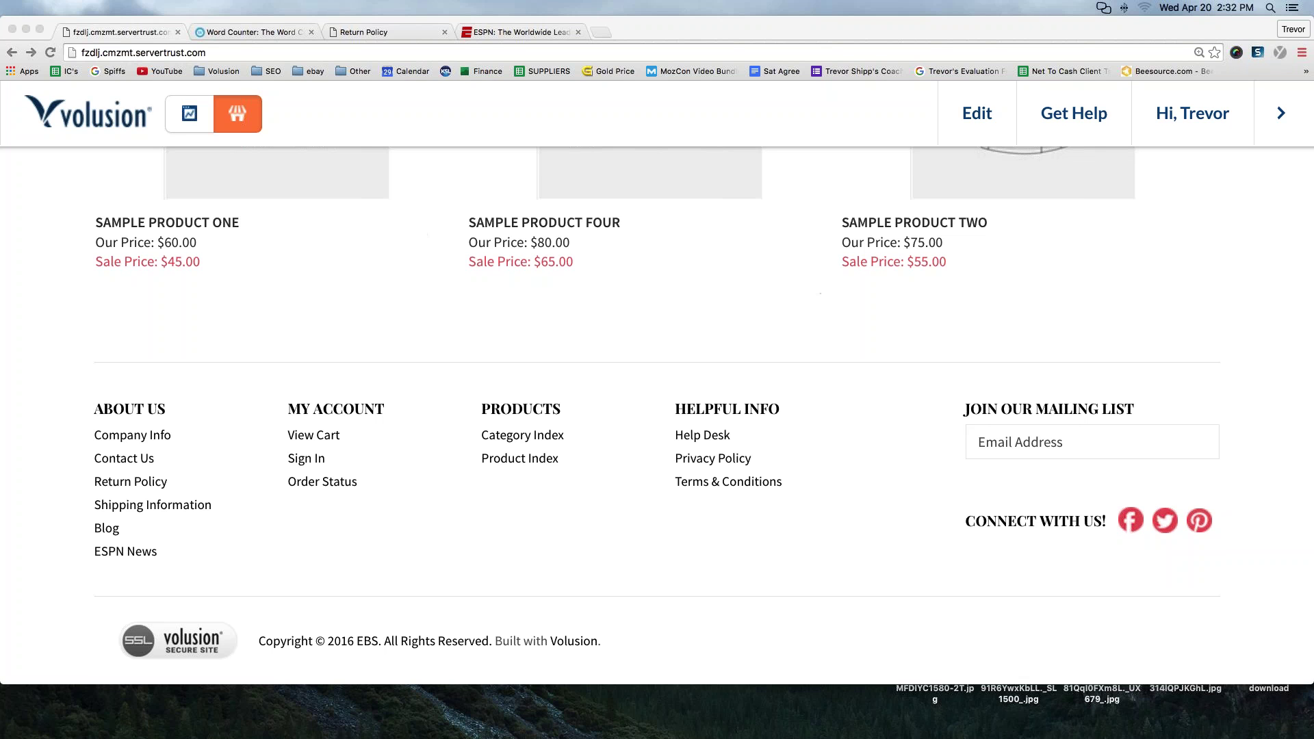
click(139, 485)
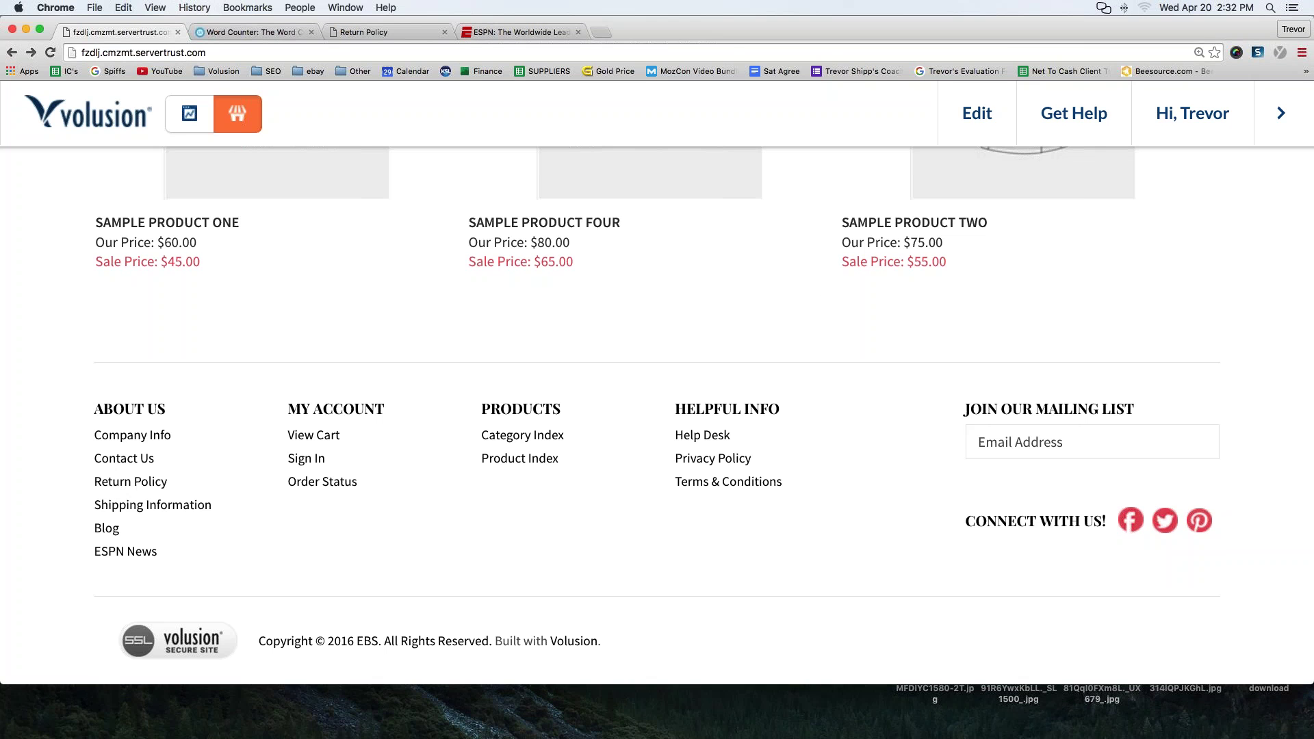
click(121, 484)
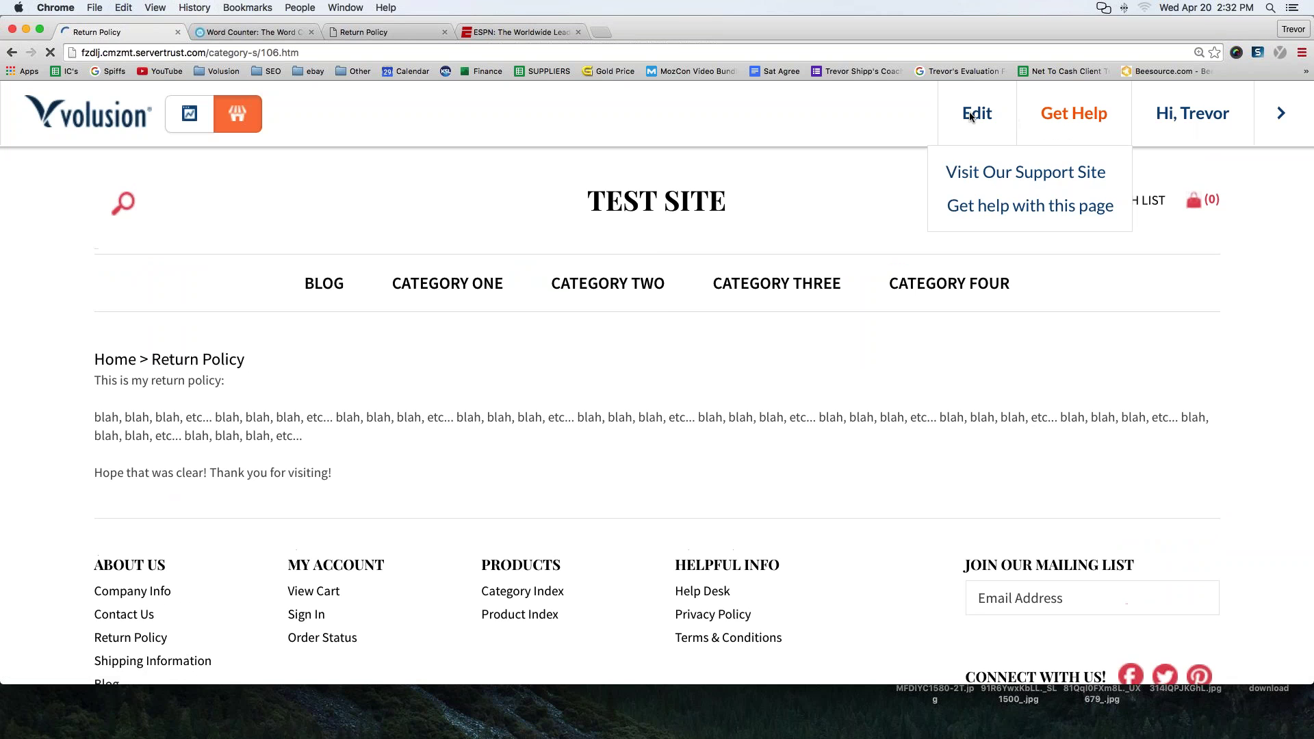
mouse_move(973, 115)
click(859, 172)
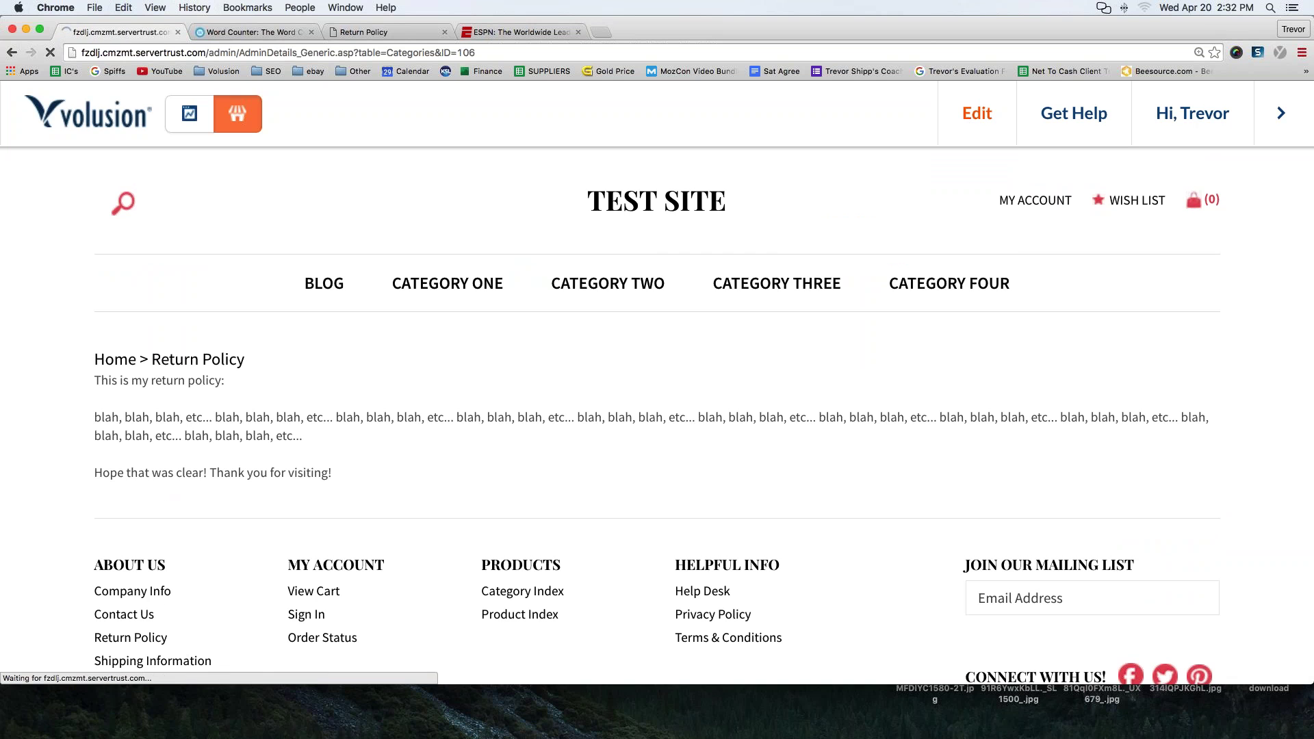
scroll(96, 467, down, 7)
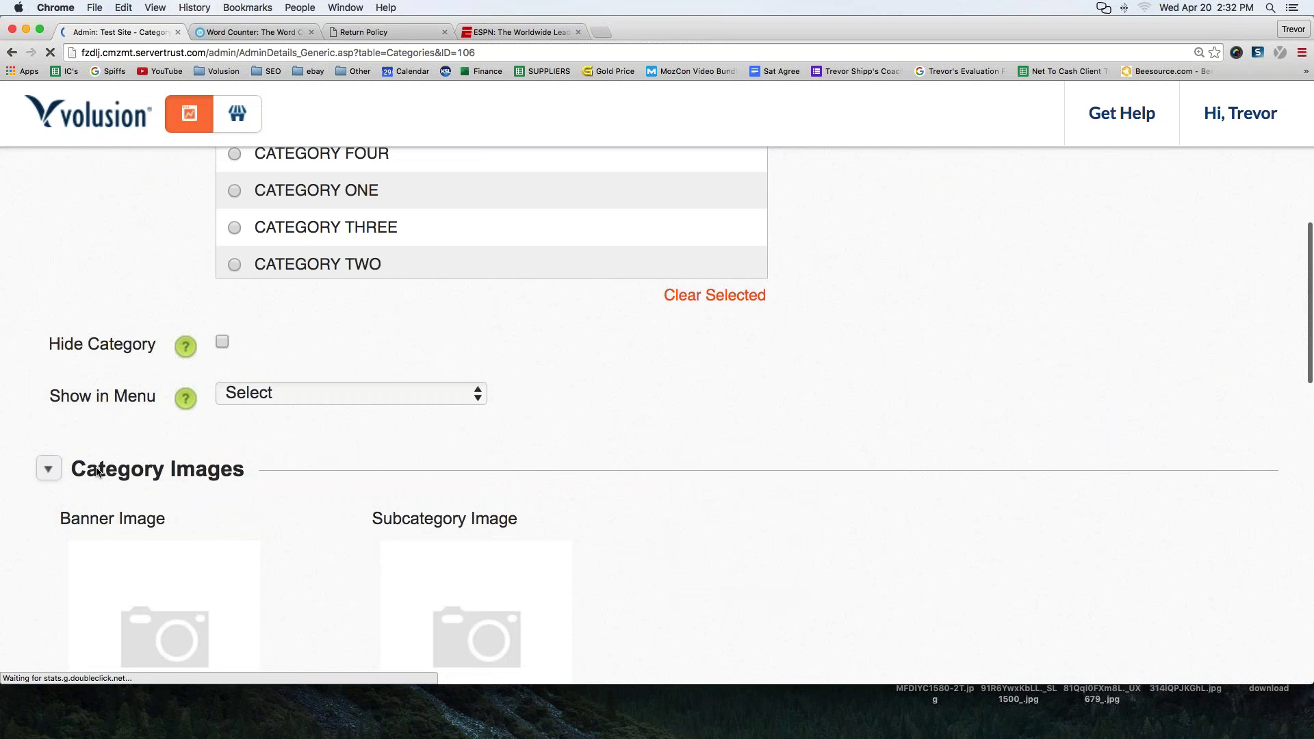
scroll(95, 471, down, 7)
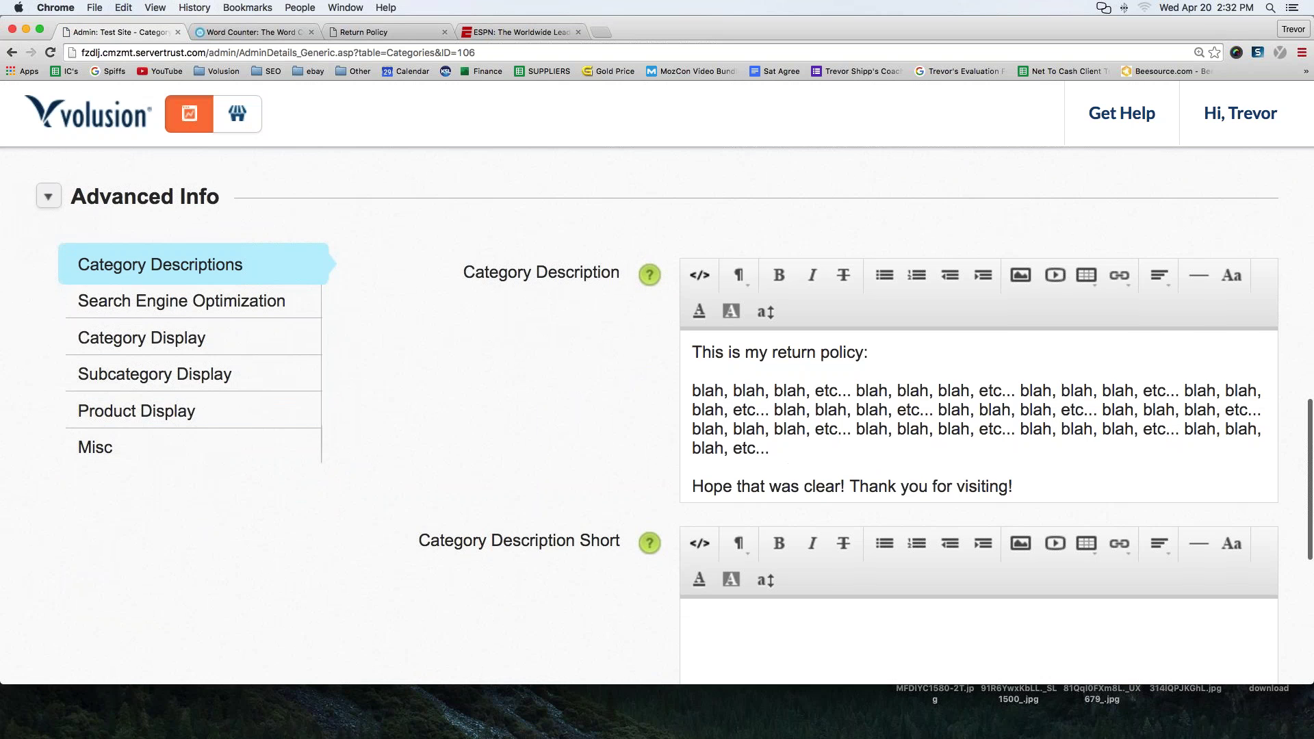
drag(1030, 482, 683, 349)
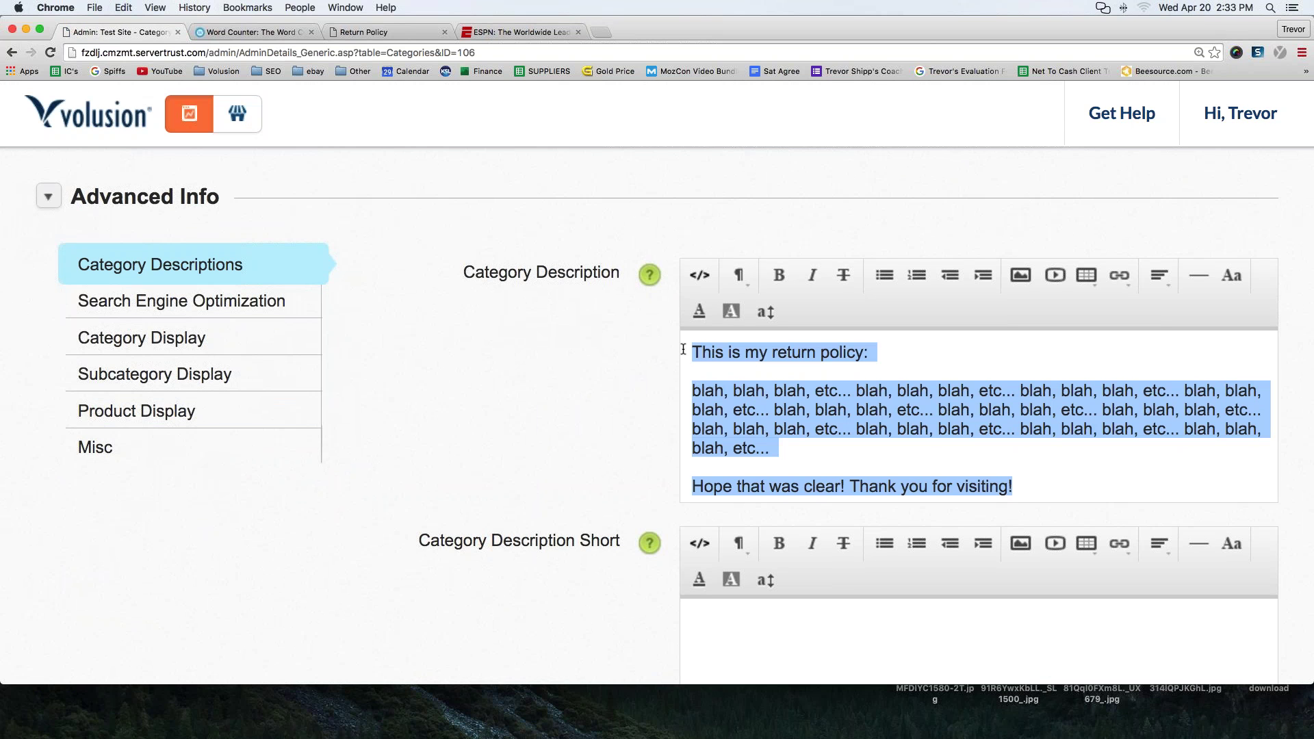
click(767, 371)
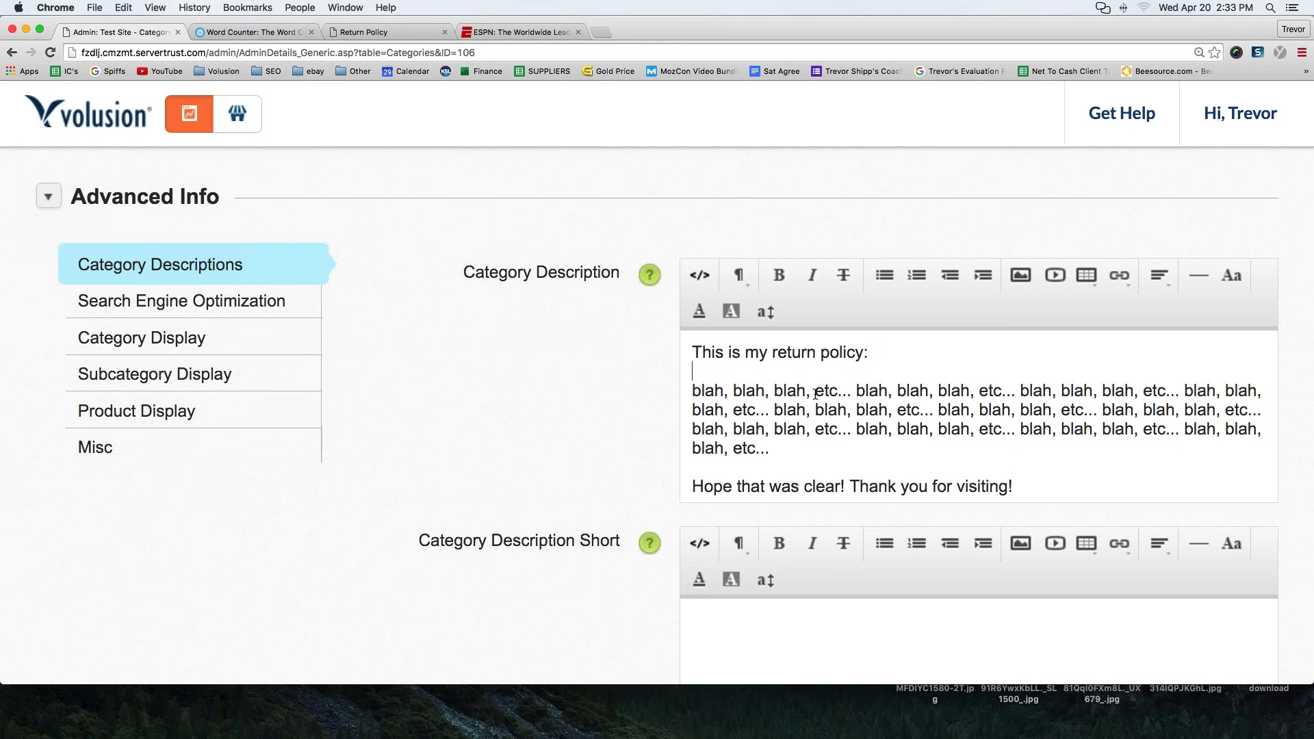
drag(1041, 491, 692, 348)
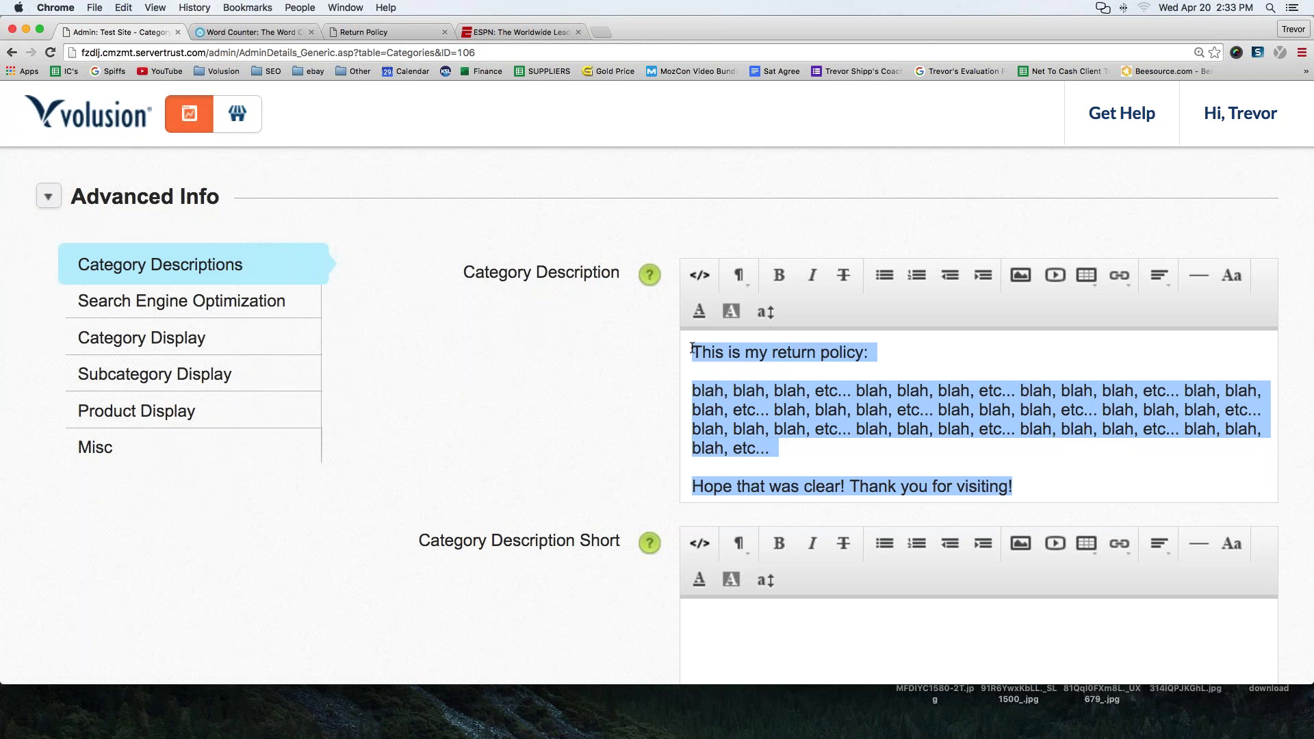
click(876, 445)
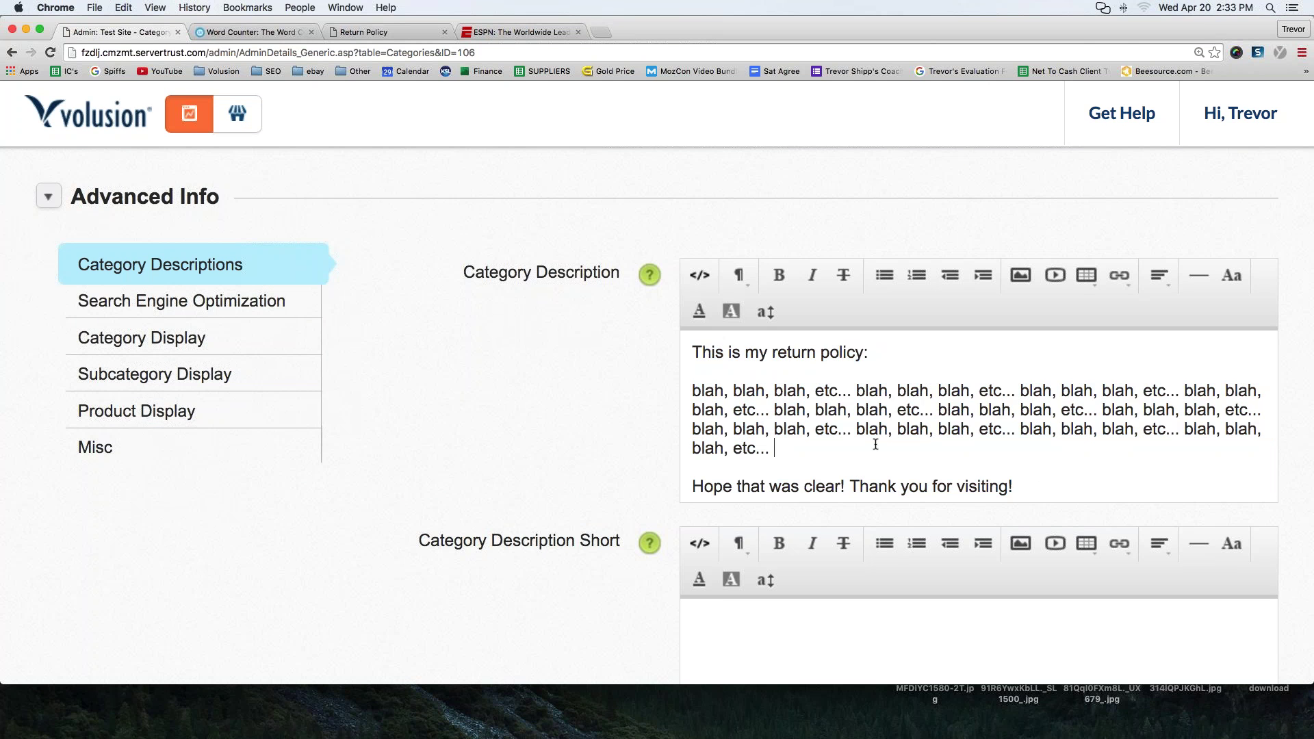
drag(1030, 486, 695, 351)
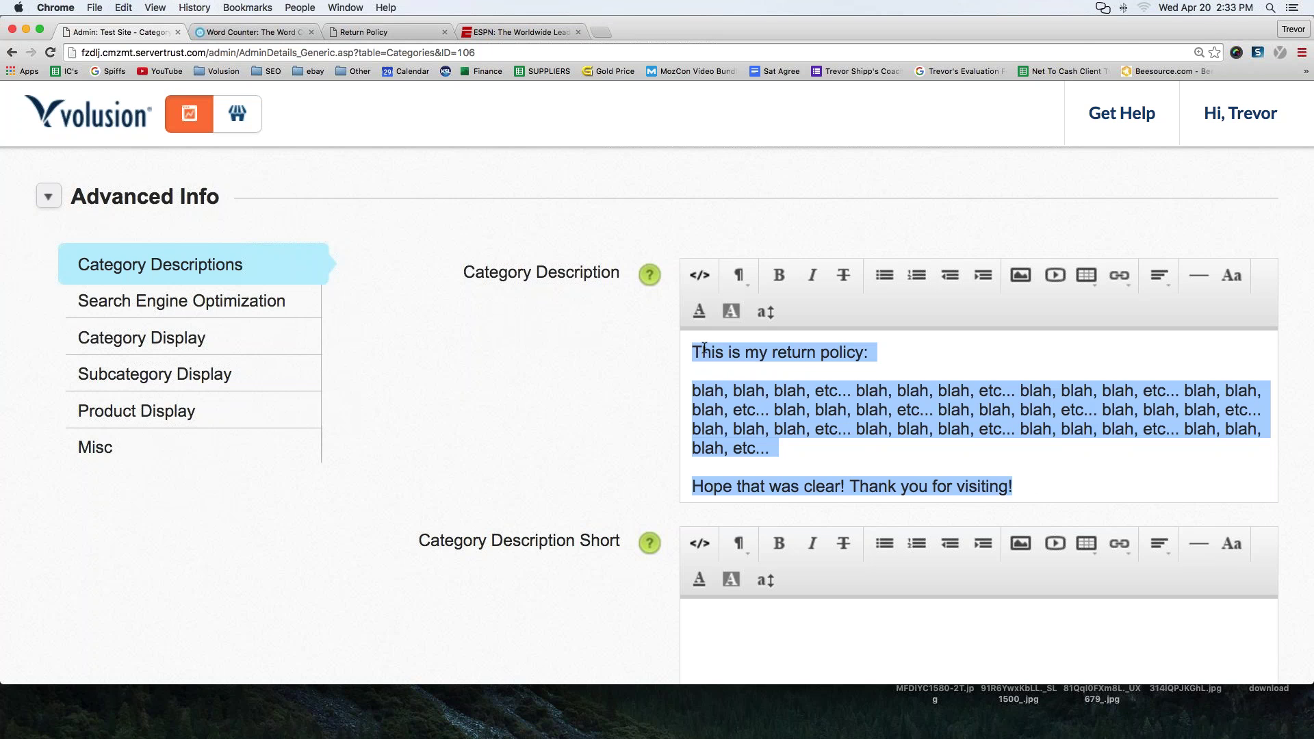
click(695, 282)
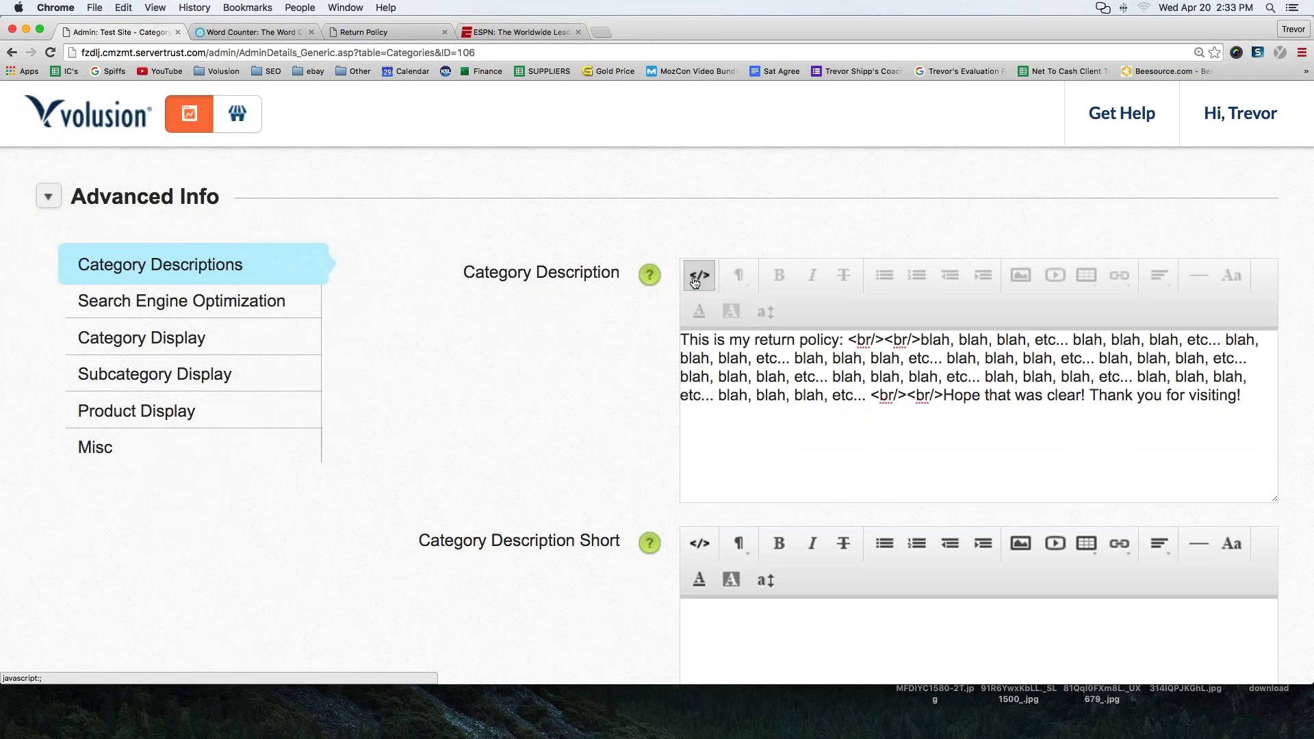
drag(1241, 396, 619, 340)
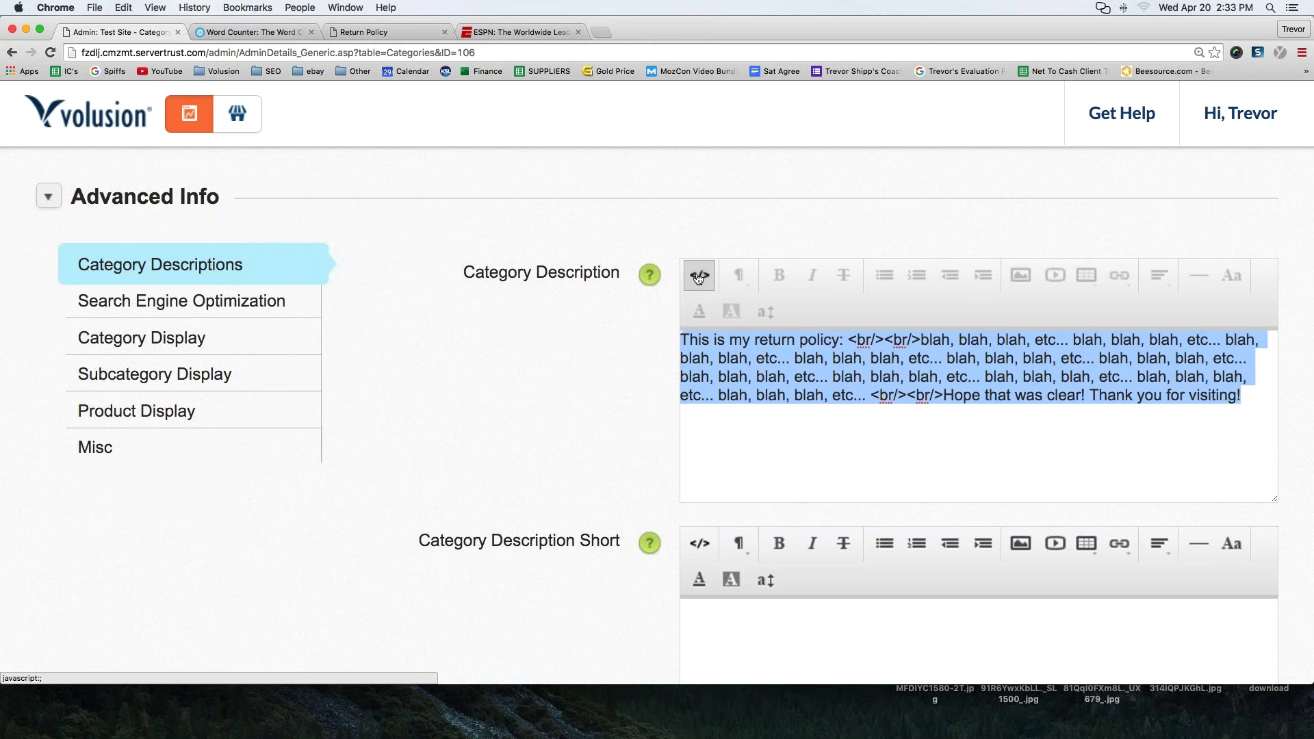
click(698, 277)
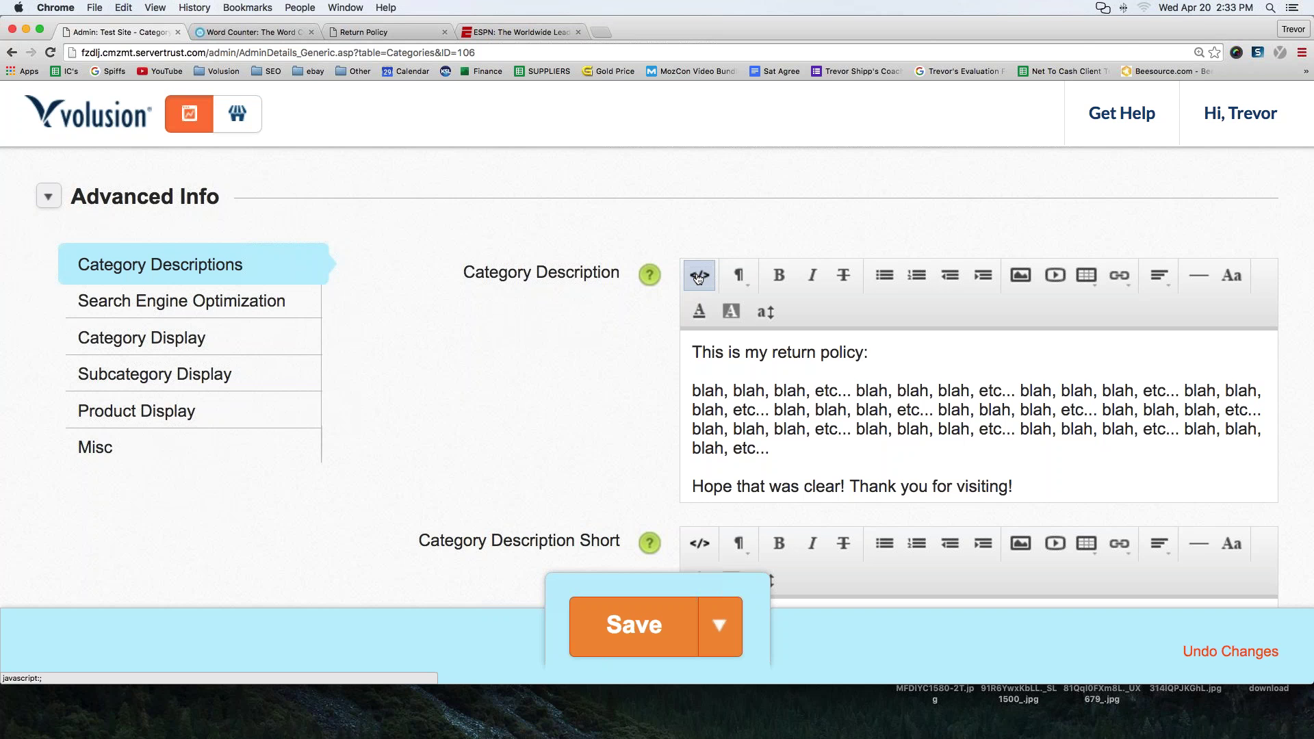
- Switch the Return Policy description between HTML source and rich text, then save category 106 unchanged
click(699, 276)
key(super+a)
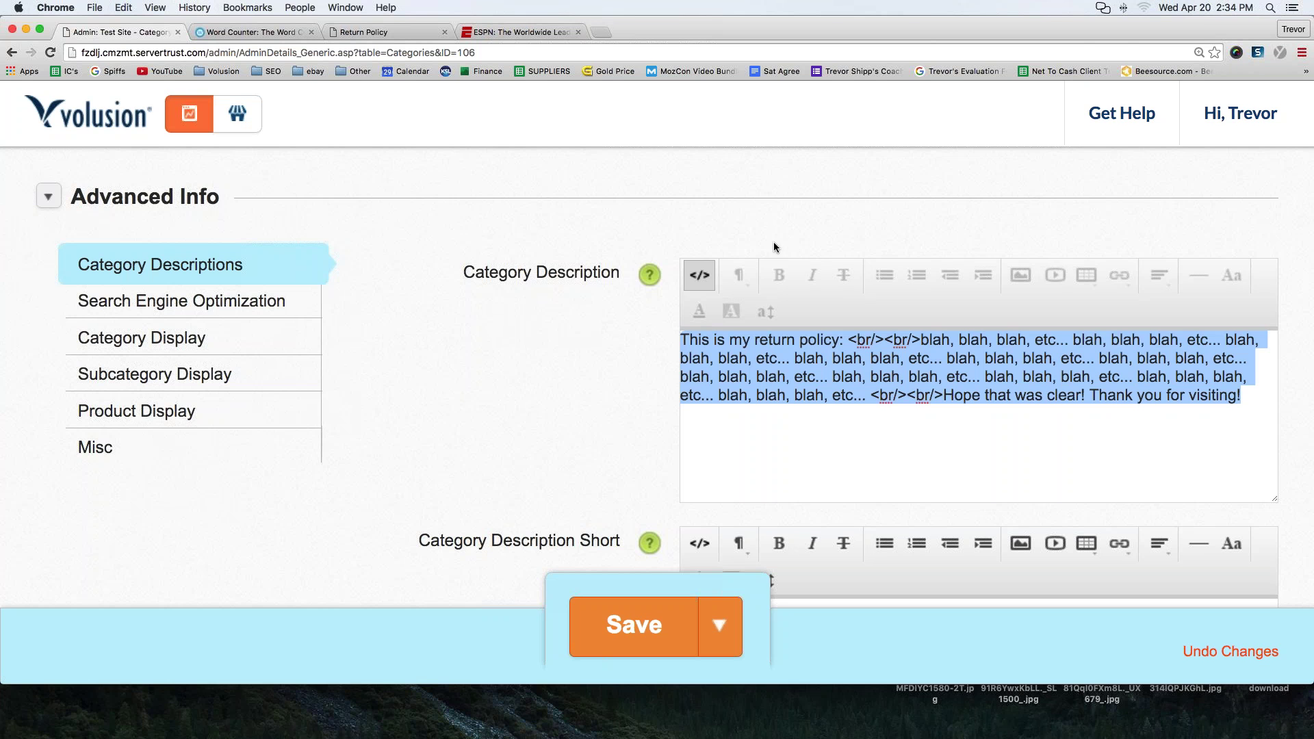
click(698, 274)
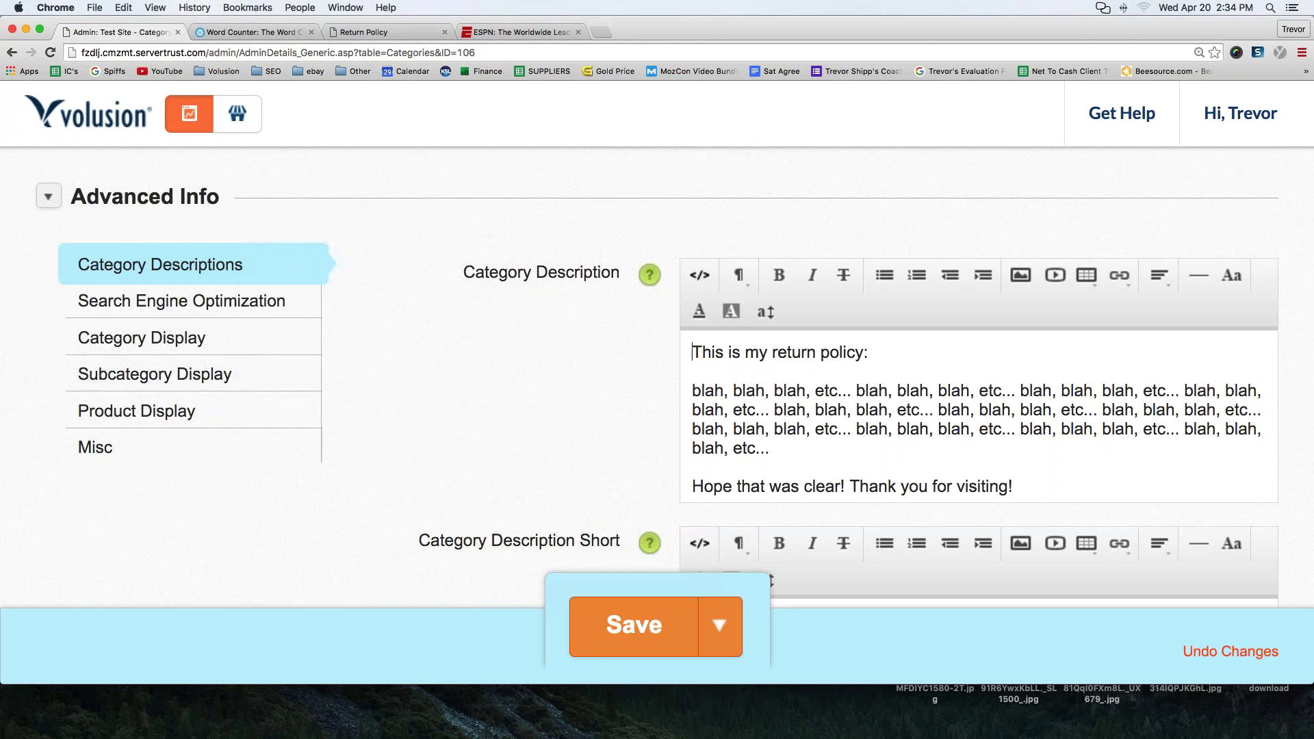
drag(1027, 482, 688, 353)
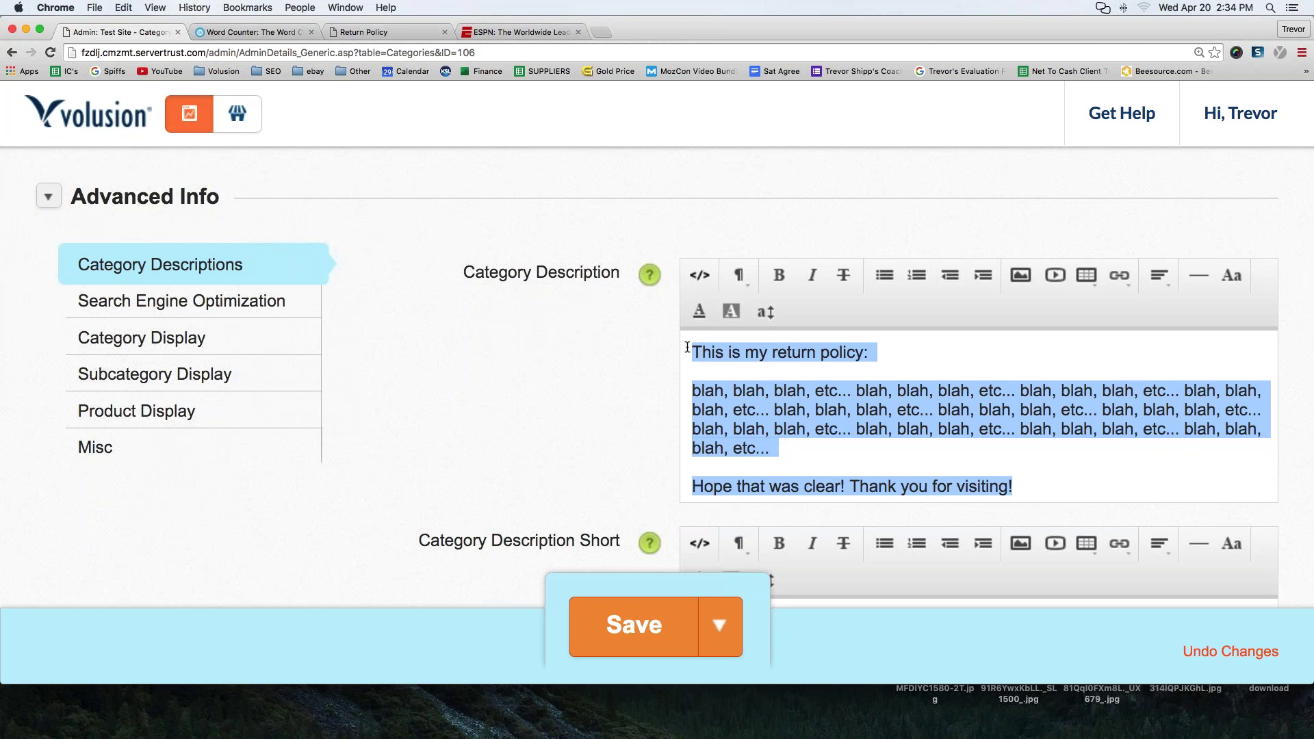
click(698, 284)
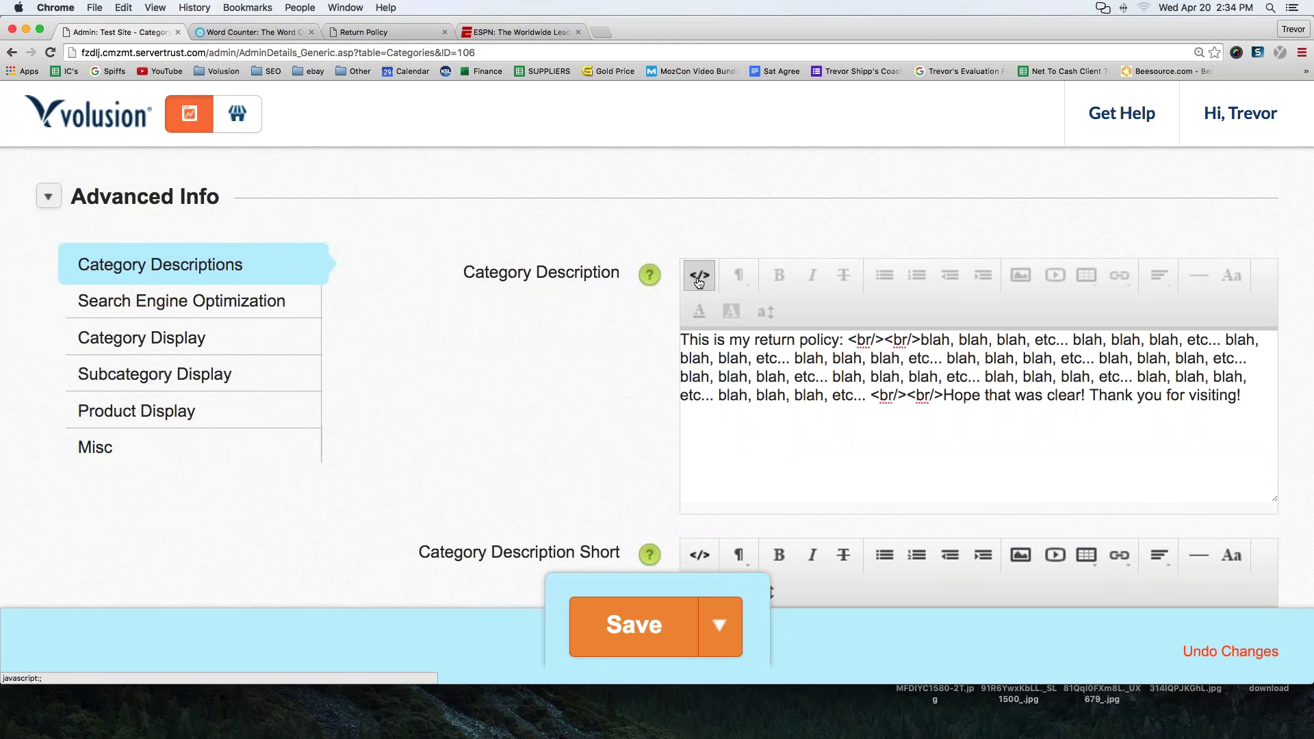
click(699, 283)
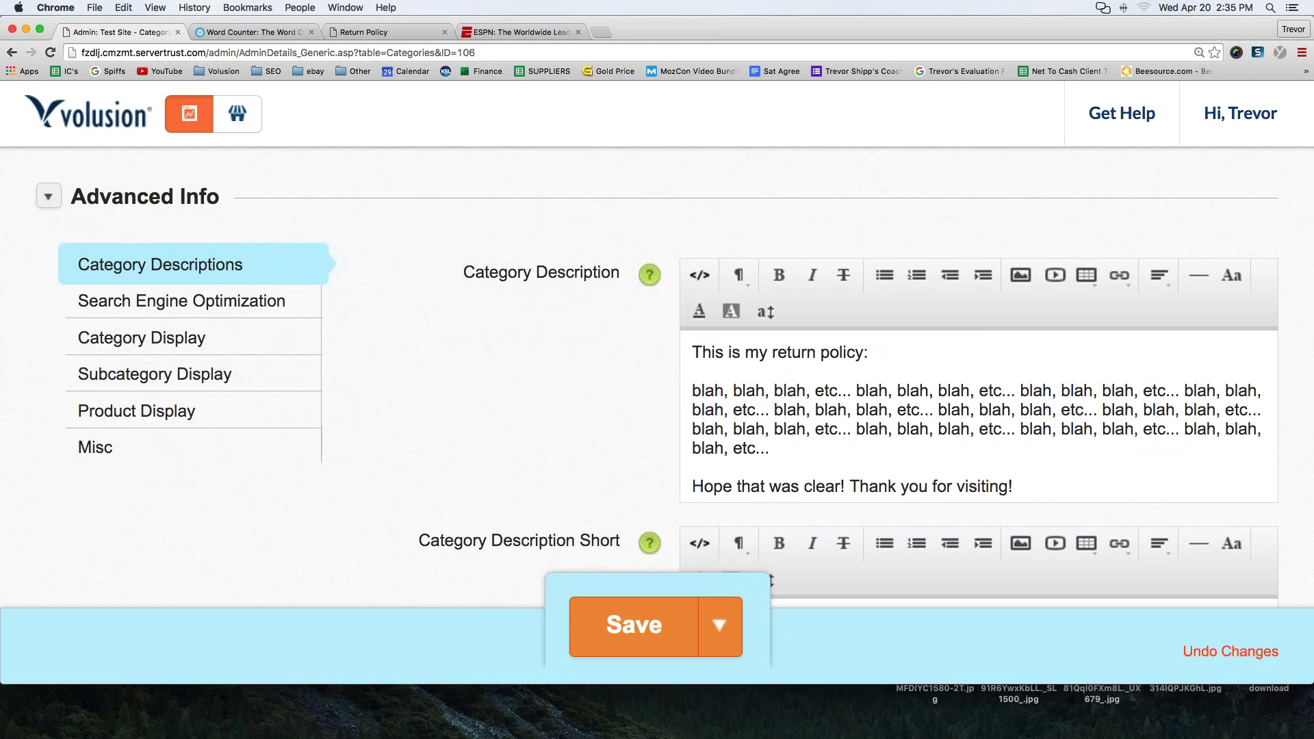
click(685, 626)
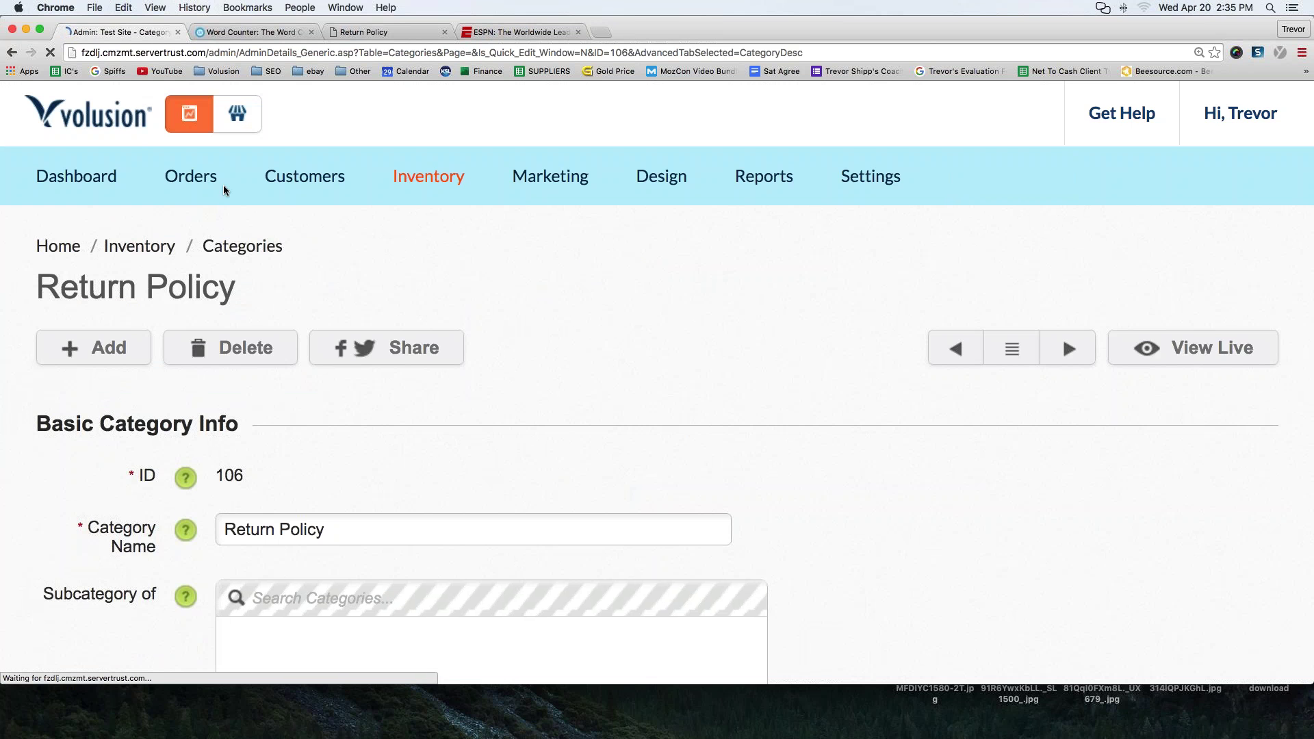
- Open the Test Site storefront, scroll down to the footer link columns, and return to the top
mouse_move(223, 184)
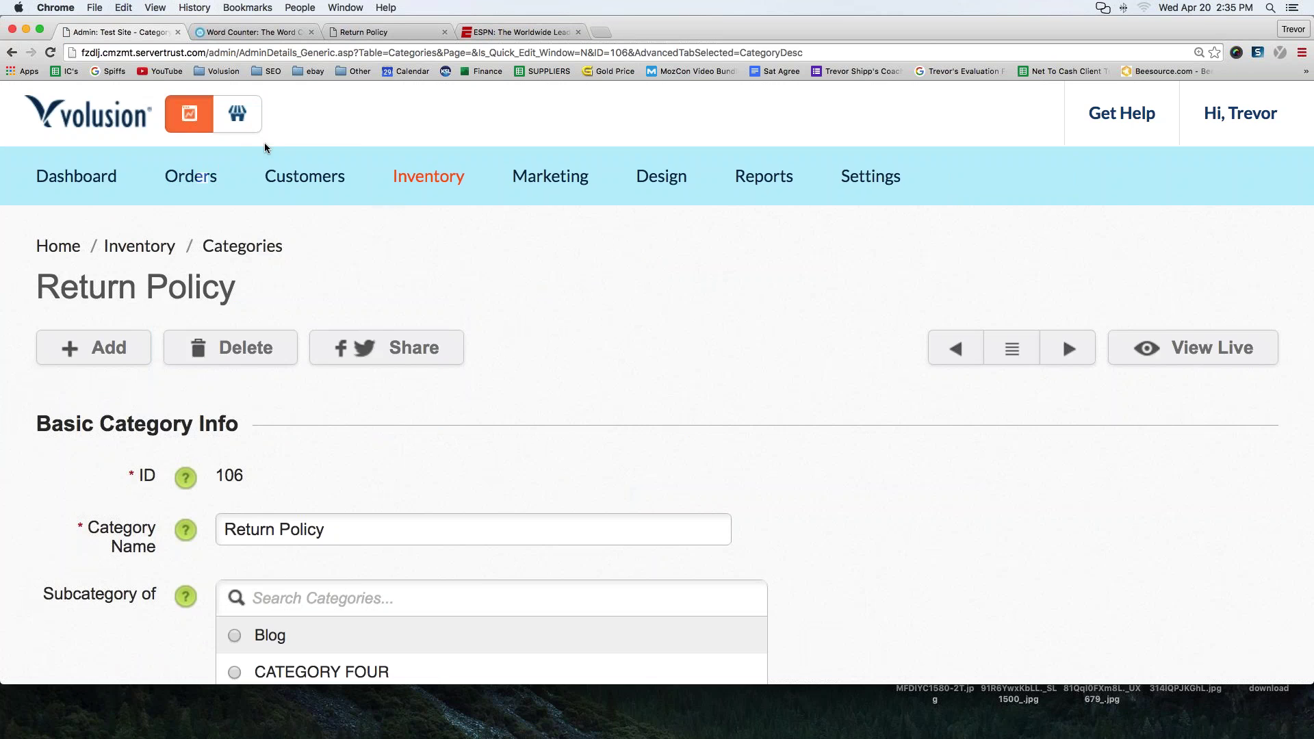
click(237, 113)
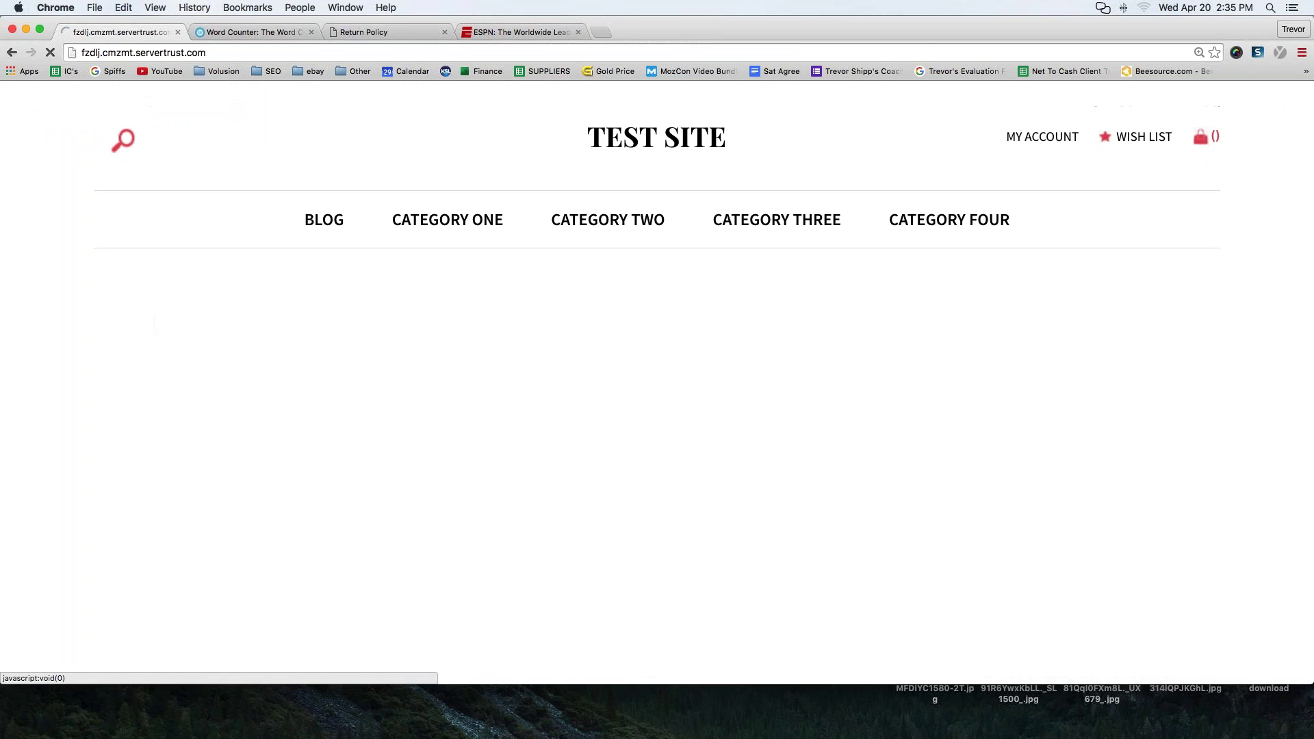
scroll(146, 318, down, 15)
scroll(145, 317, down, 2)
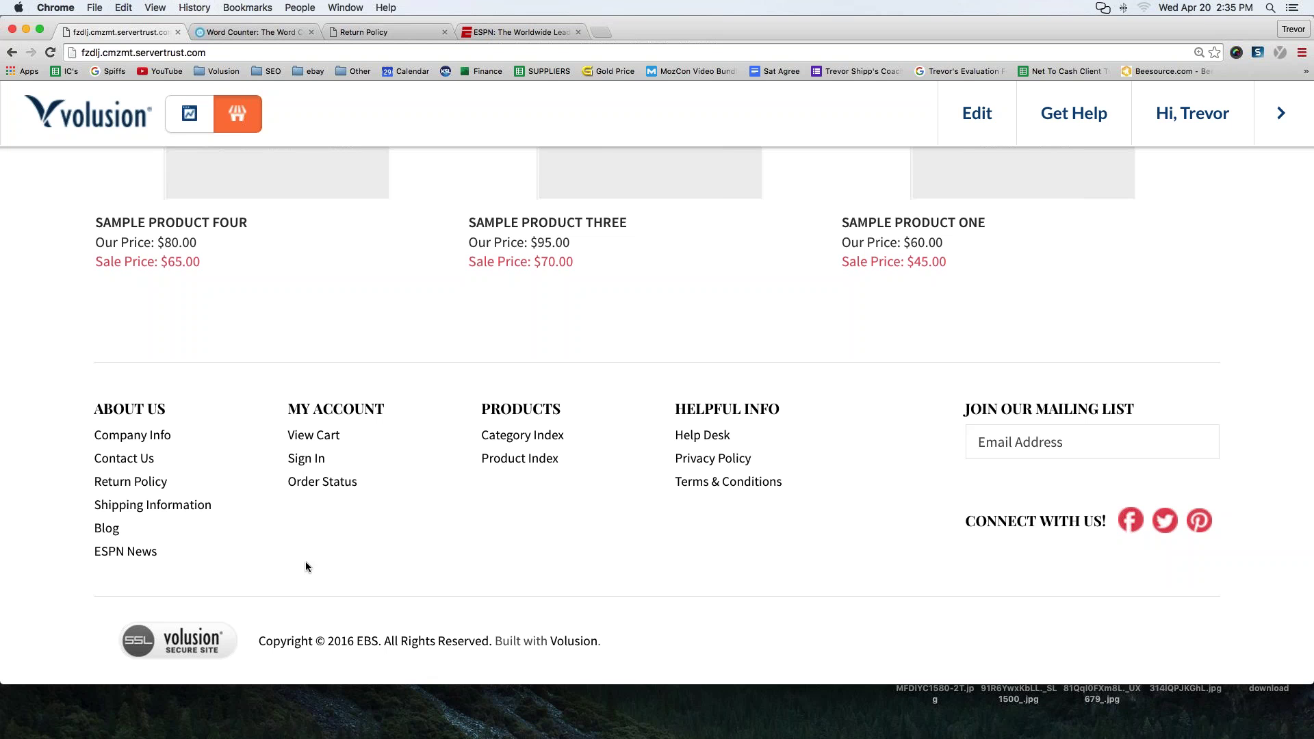
scroll(285, 566, up, 15)
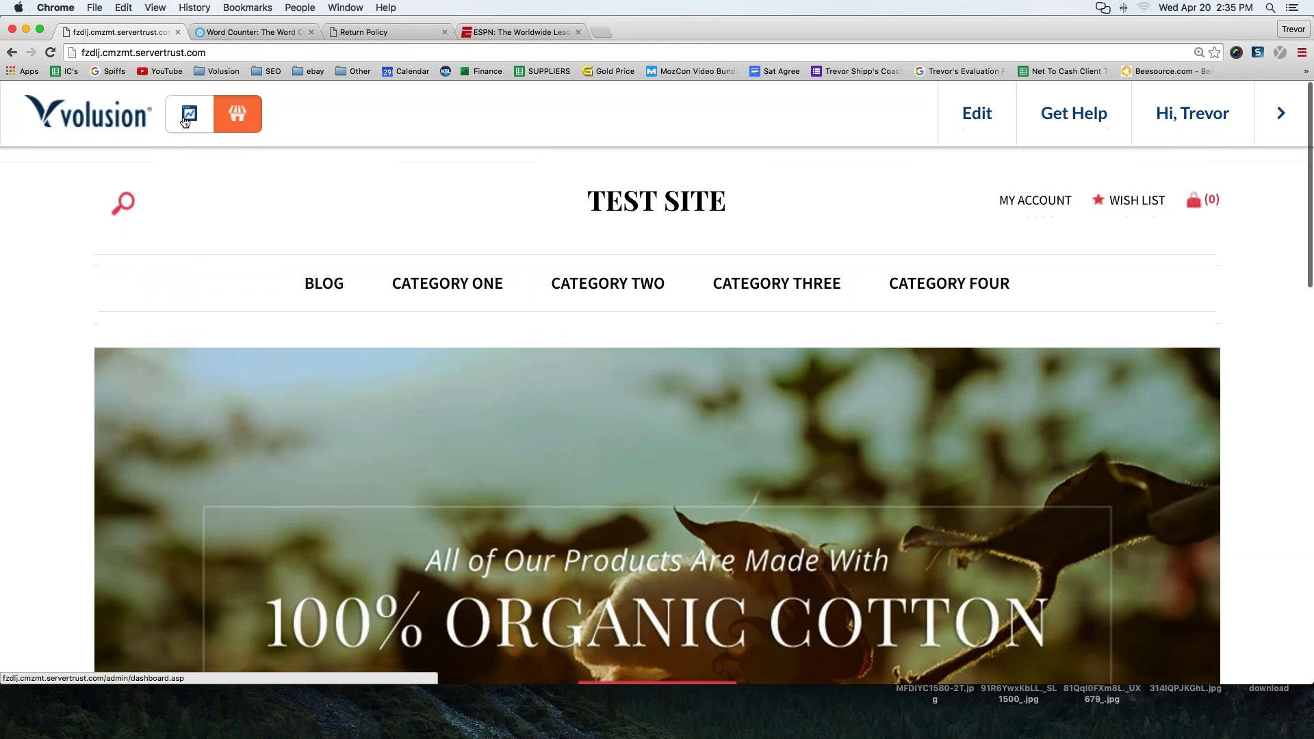
- Add a new category named 'Sizing Chart' shown in Nav Menu 1
click(184, 121)
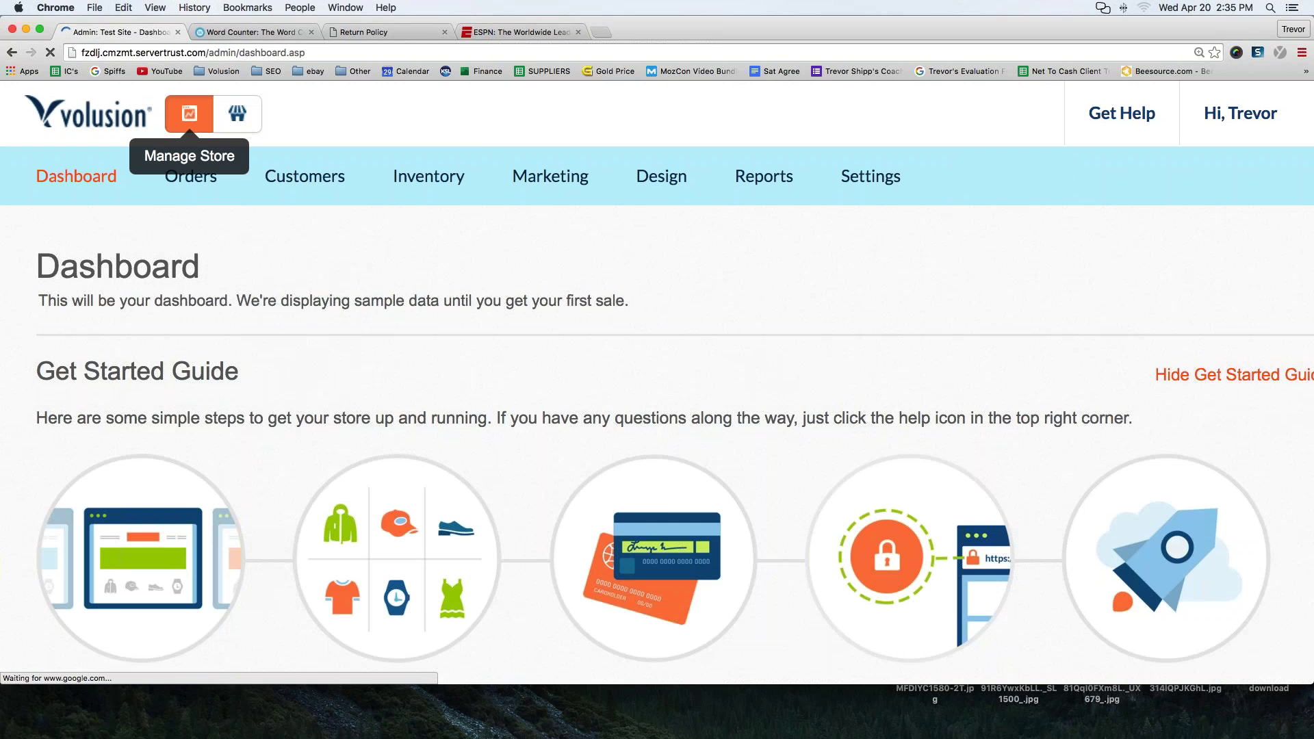
mouse_move(429, 178)
click(422, 237)
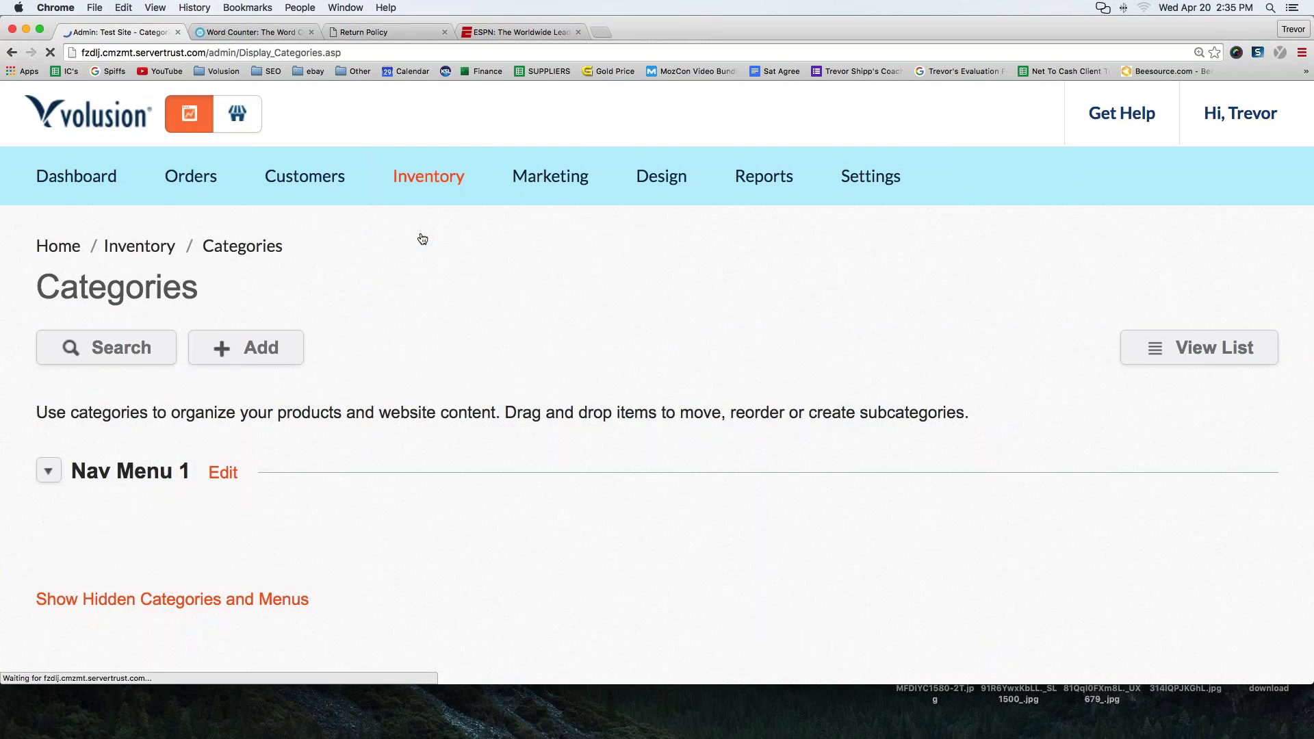
scroll(422, 241, down, 3)
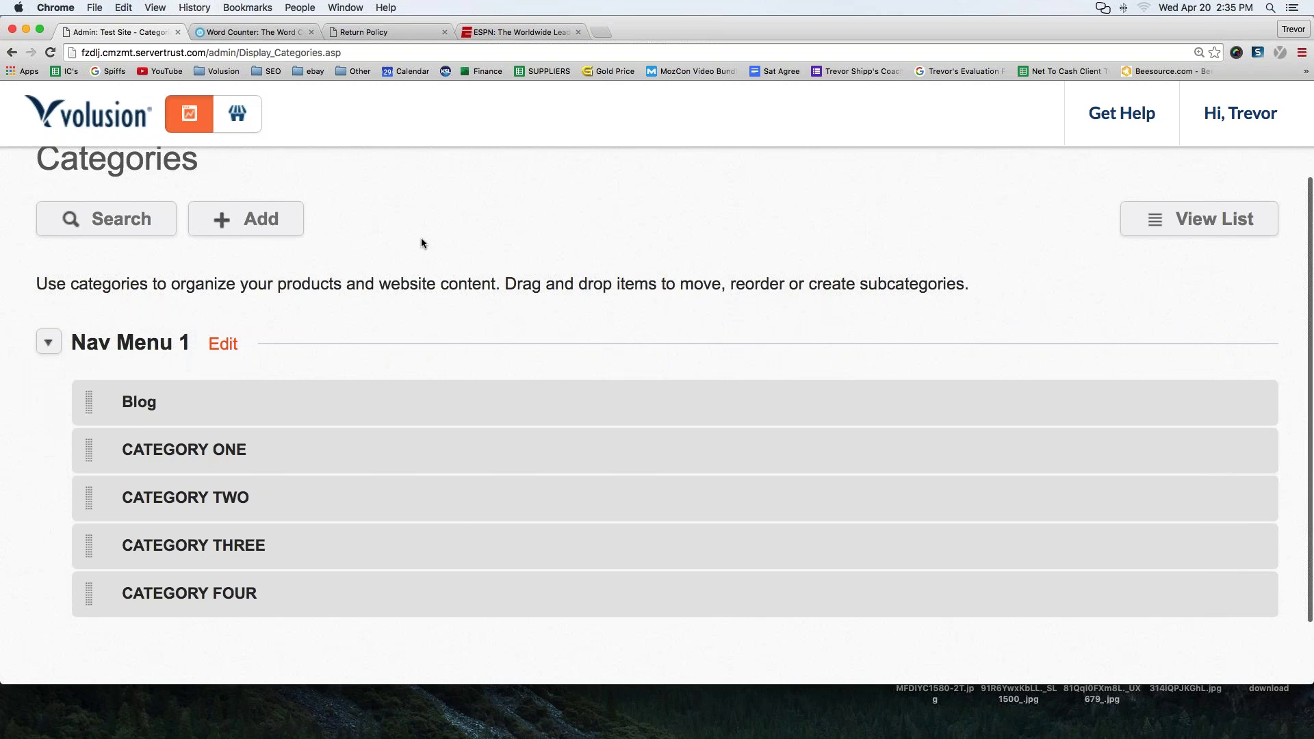
click(243, 205)
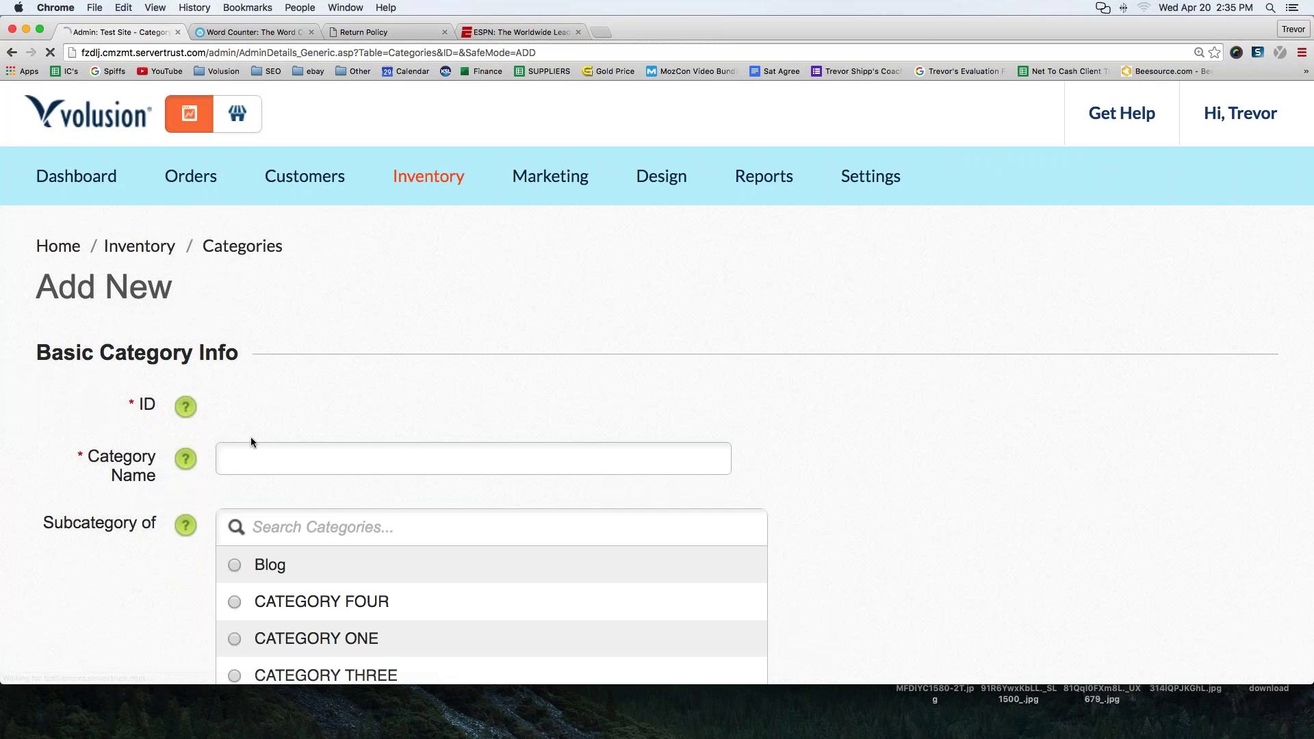
click(273, 451)
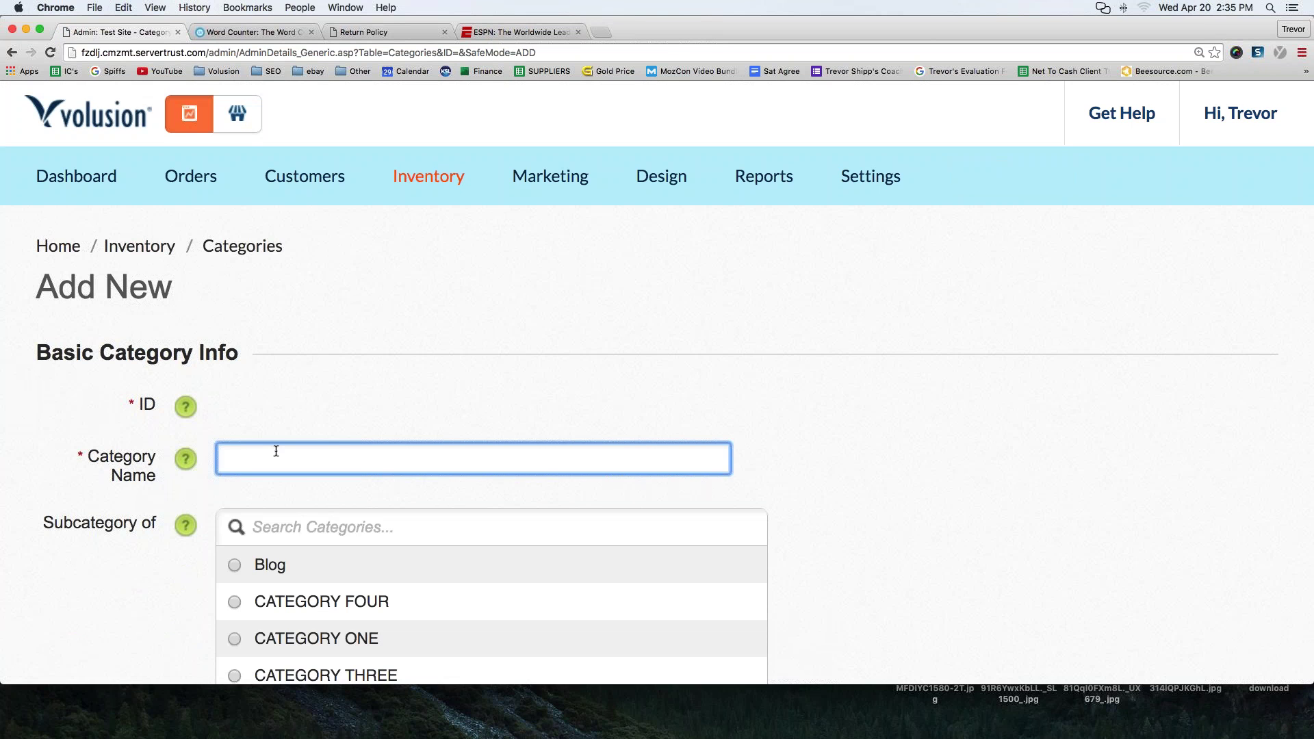
text(Sizing Chart)
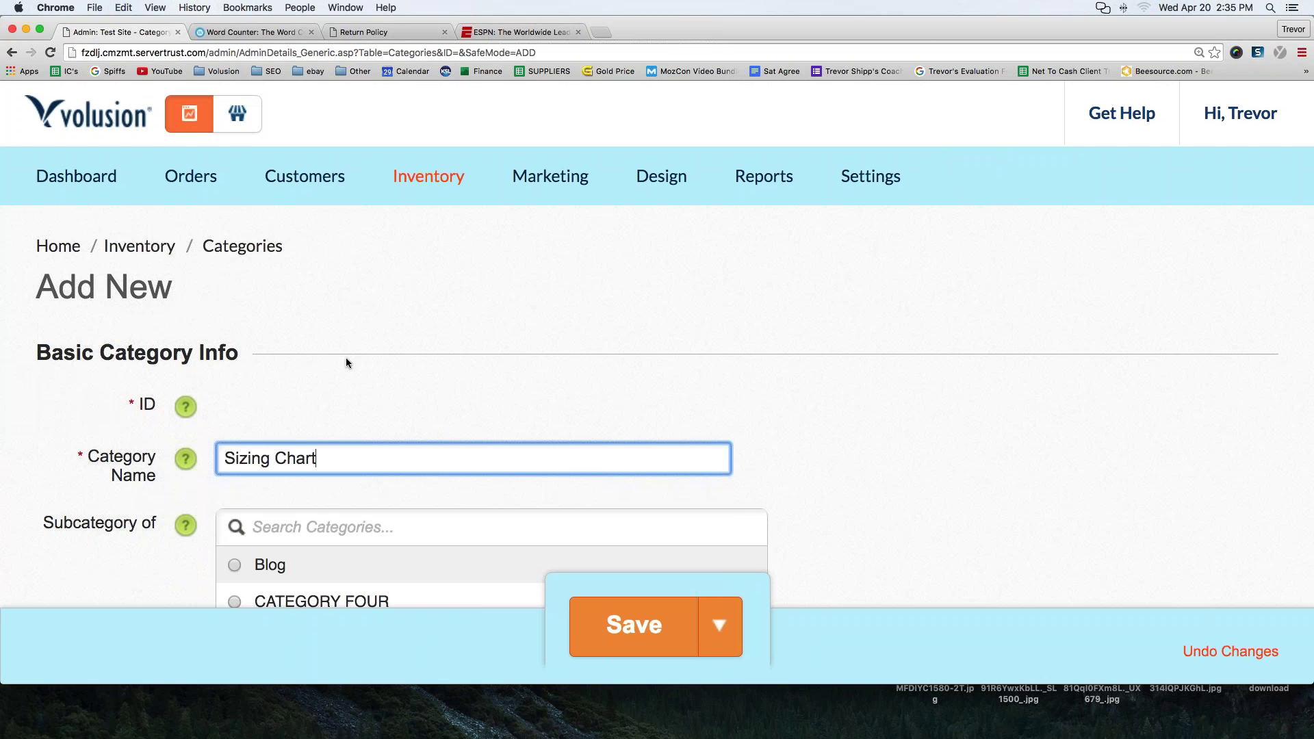
scroll(346, 357, down, 5)
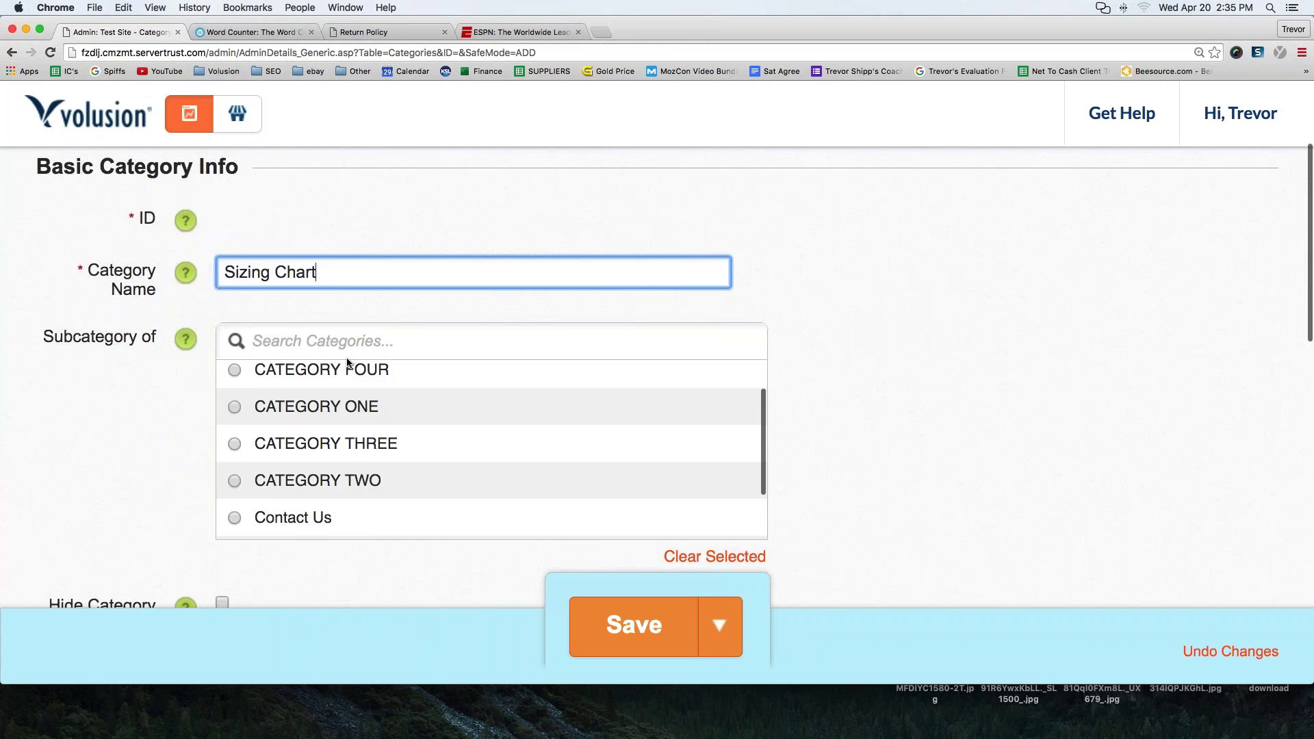
scroll(657, 377, down, 3)
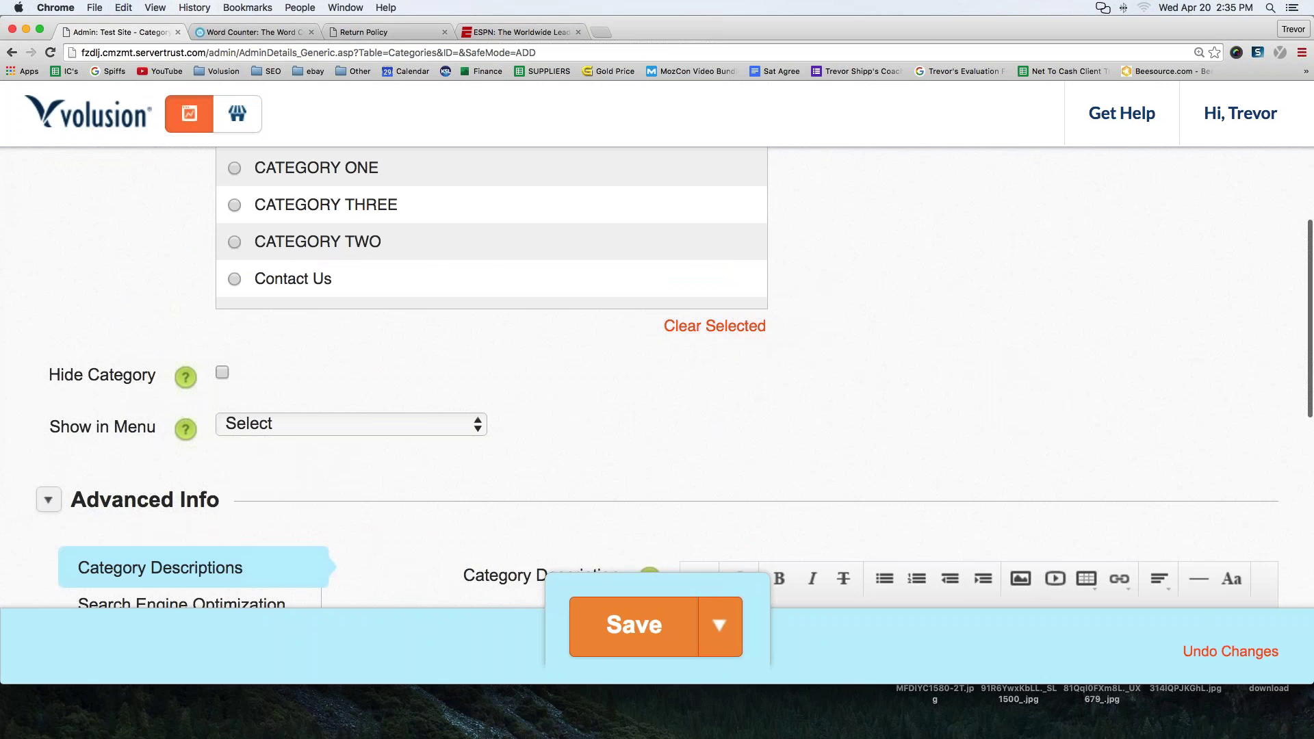
click(269, 430)
click(270, 443)
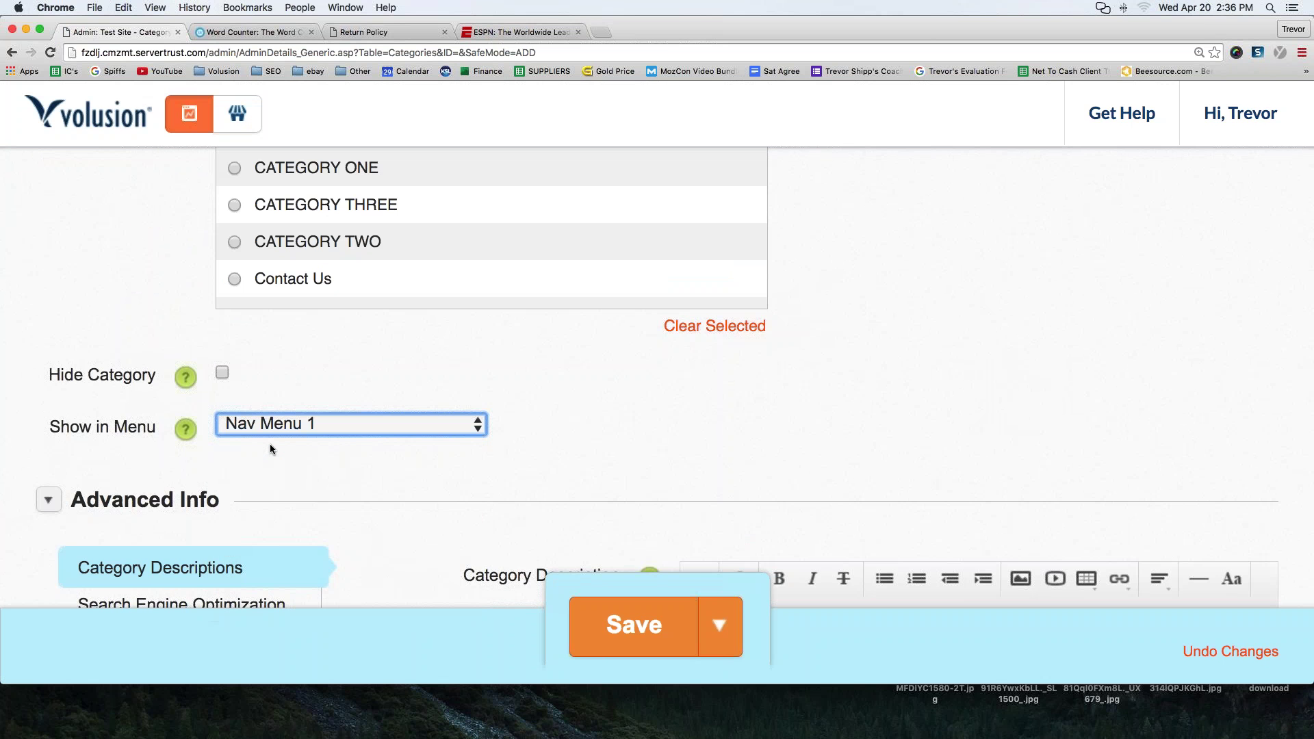
- Fill the description with repeated 'Sizing Chart Information' text and save the category
scroll(270, 443, down, 4)
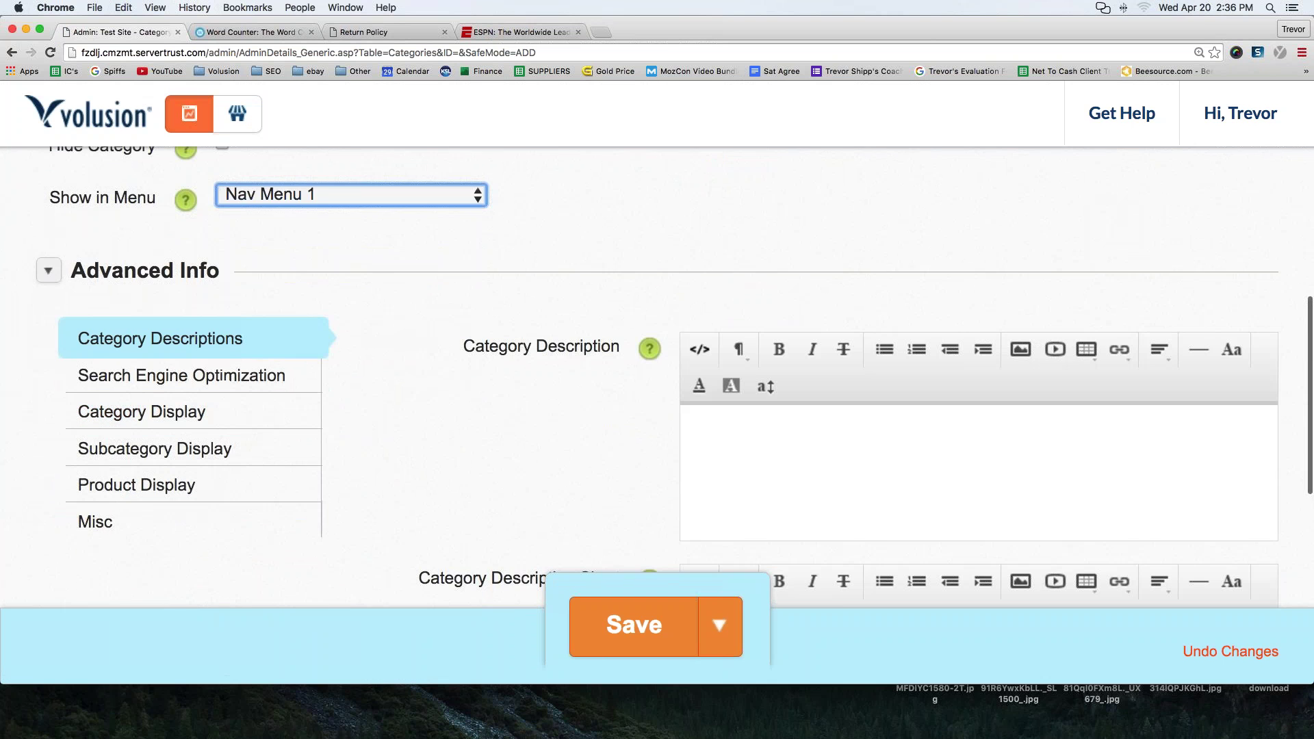
click(764, 454)
text(Sizing)
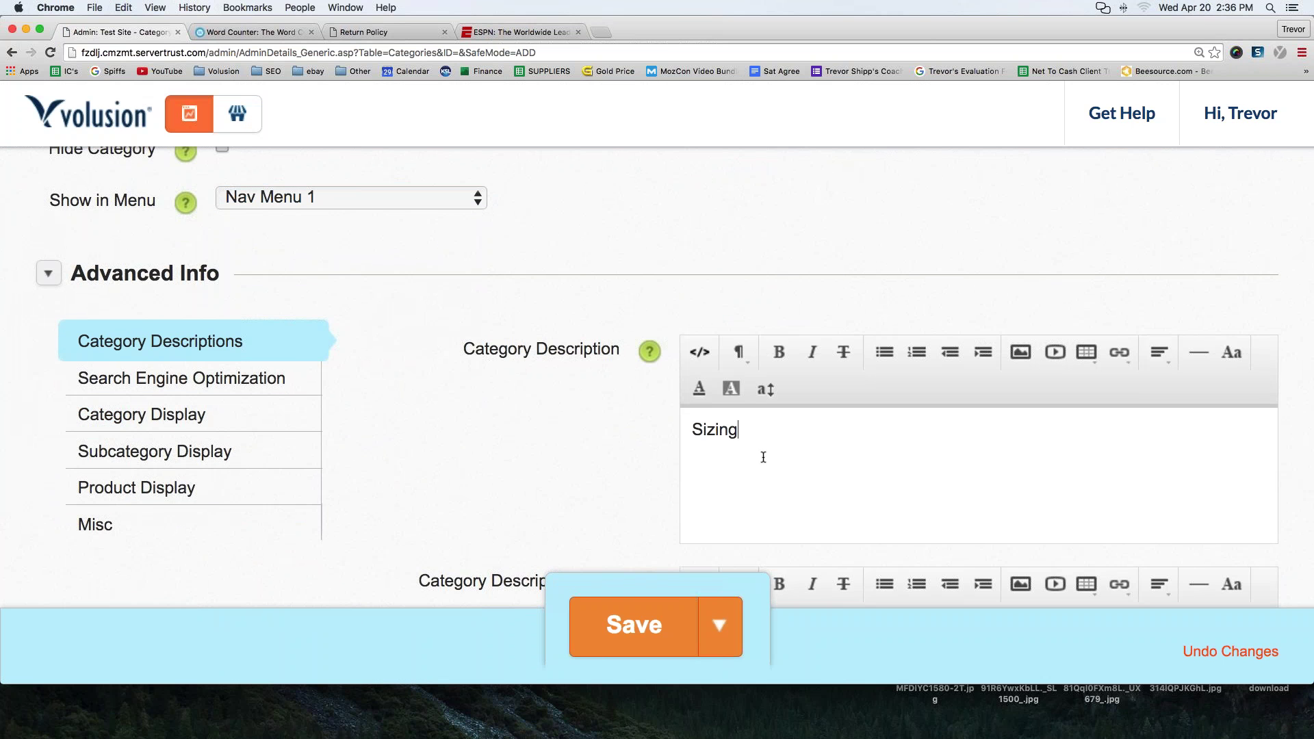
text( Chart Information)
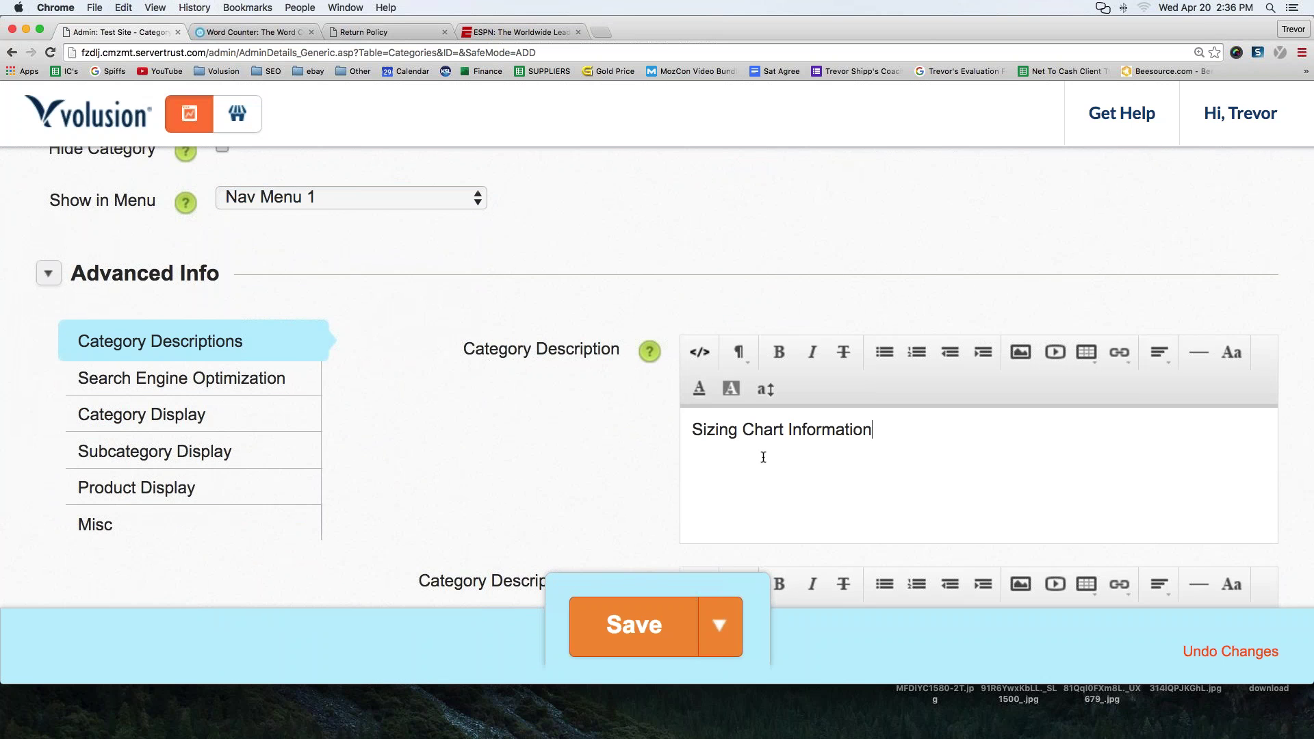
drag(939, 420, 644, 428)
key(super+c)
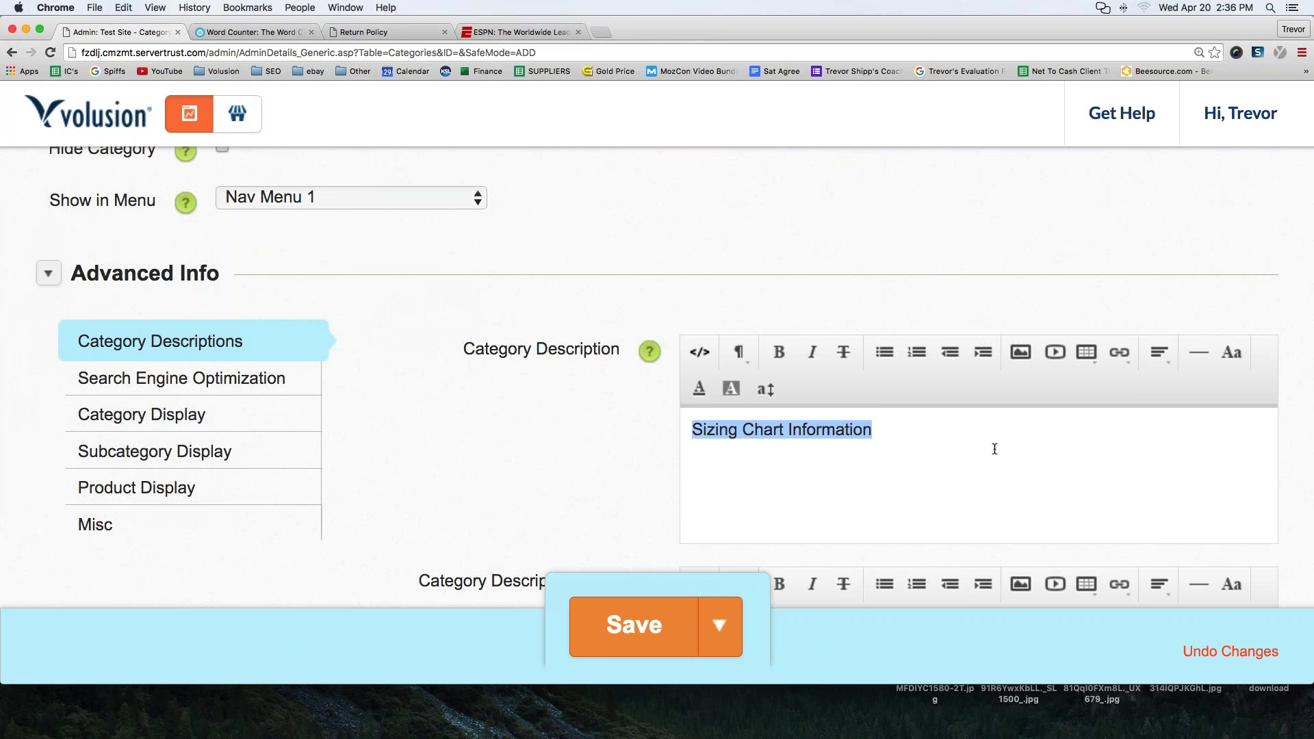
click(946, 442)
key(super+v)
key(super+v)
key(super+v)
key(super+v)
key(super+v)
key(super+v)
key(super+v)
key(super+v)
key(super+v)
key(super+v)
key(super+v)
key(super+v)
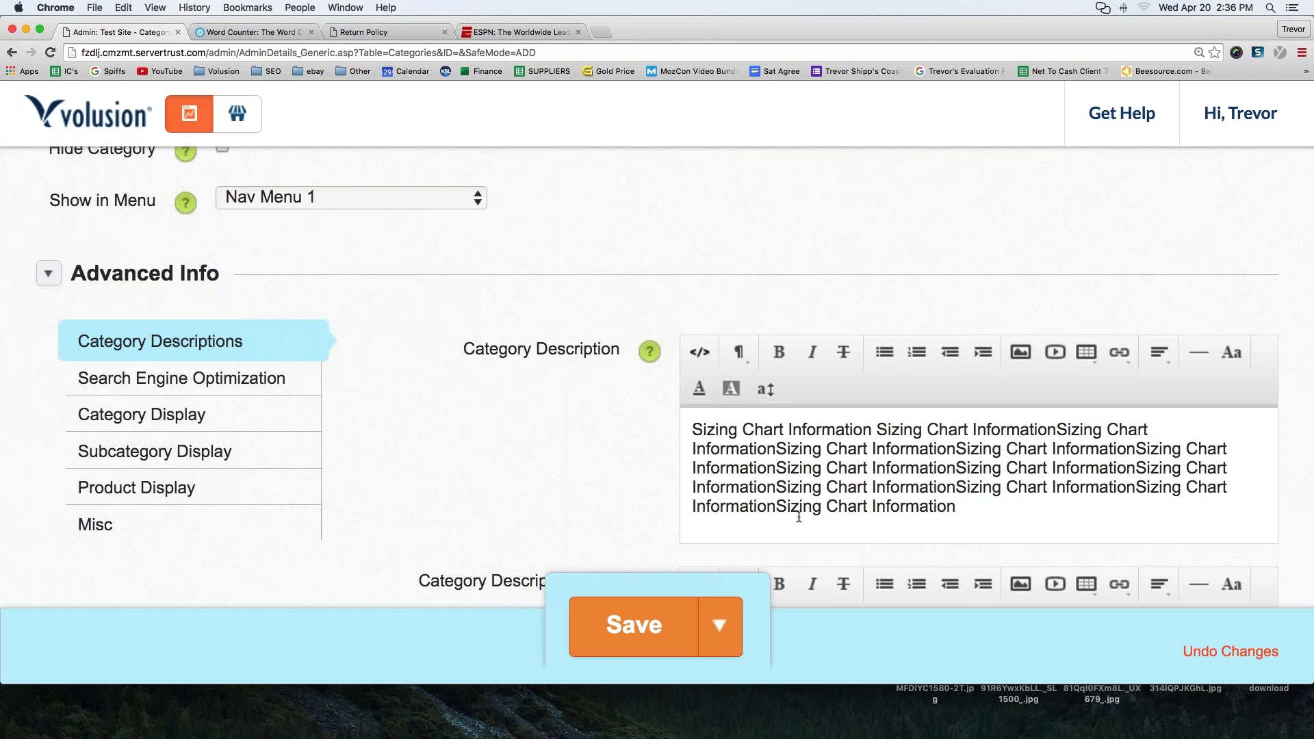
click(637, 637)
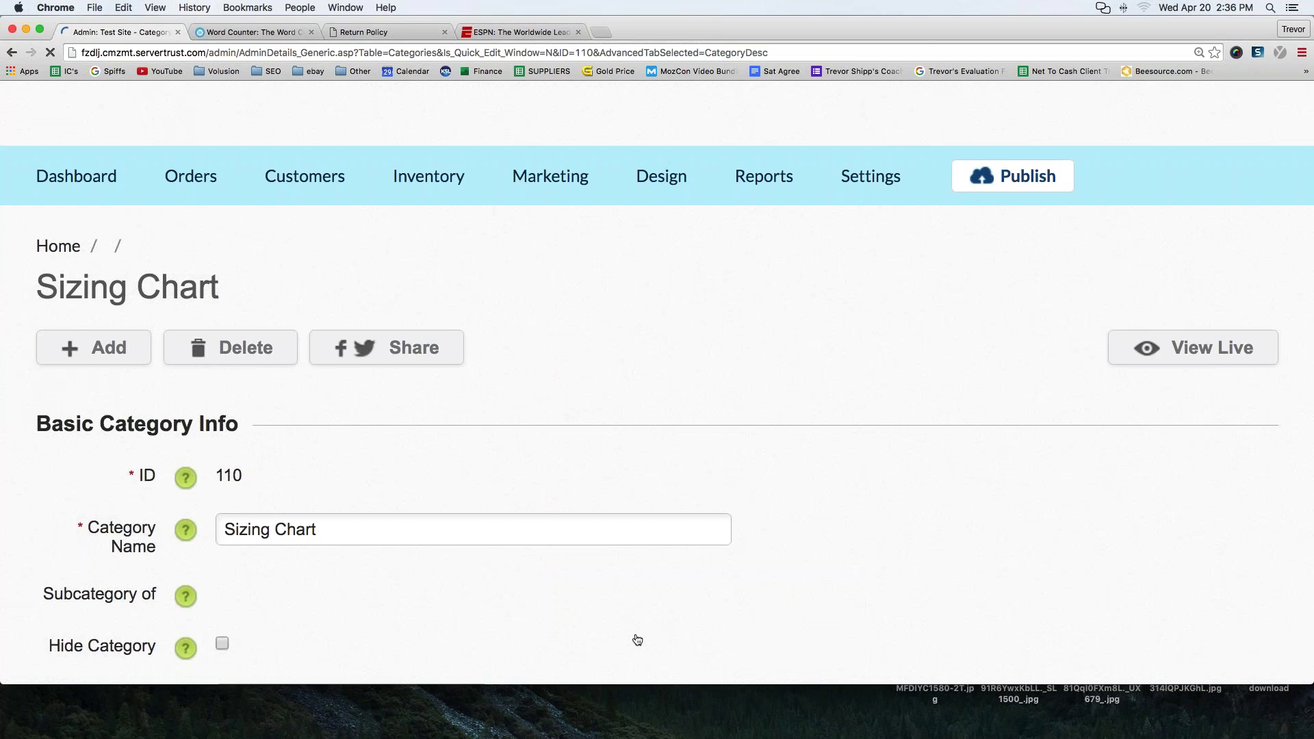
- Open the Sizing Chart page on the storefront and select its full category-s/110.htm address
click(238, 114)
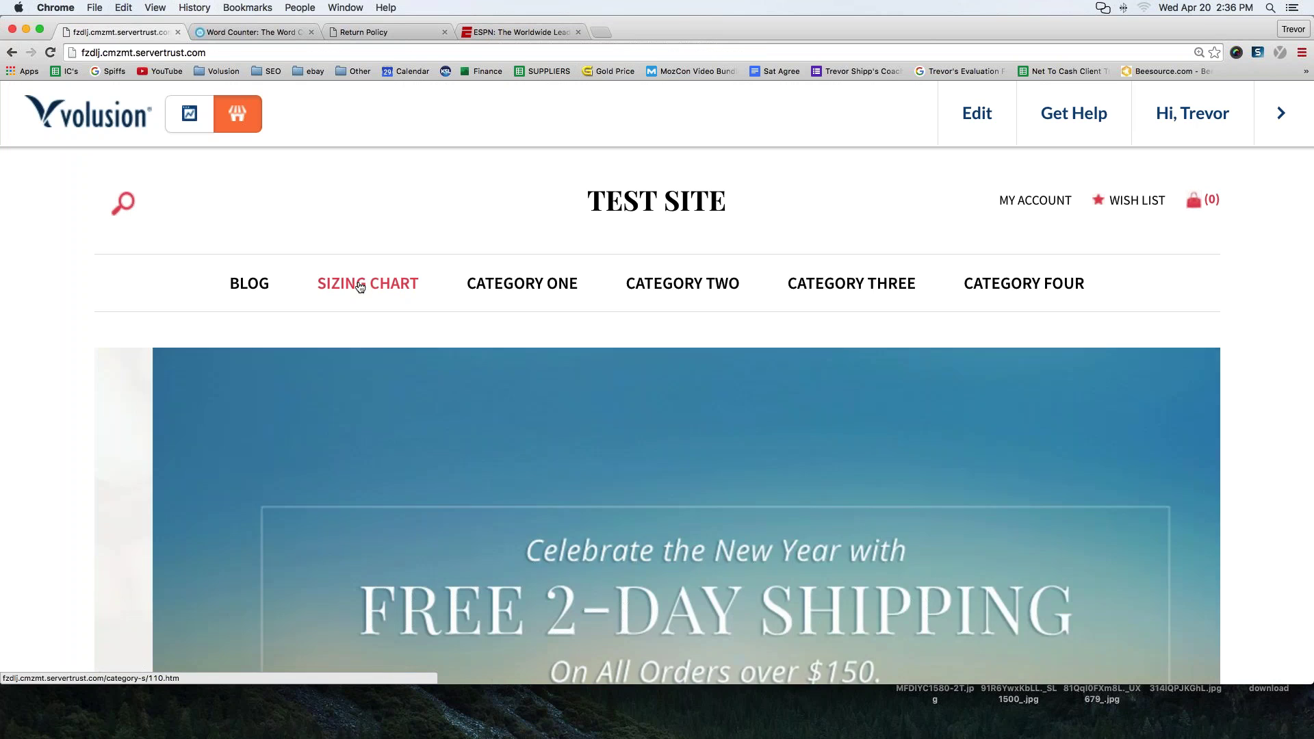
click(361, 286)
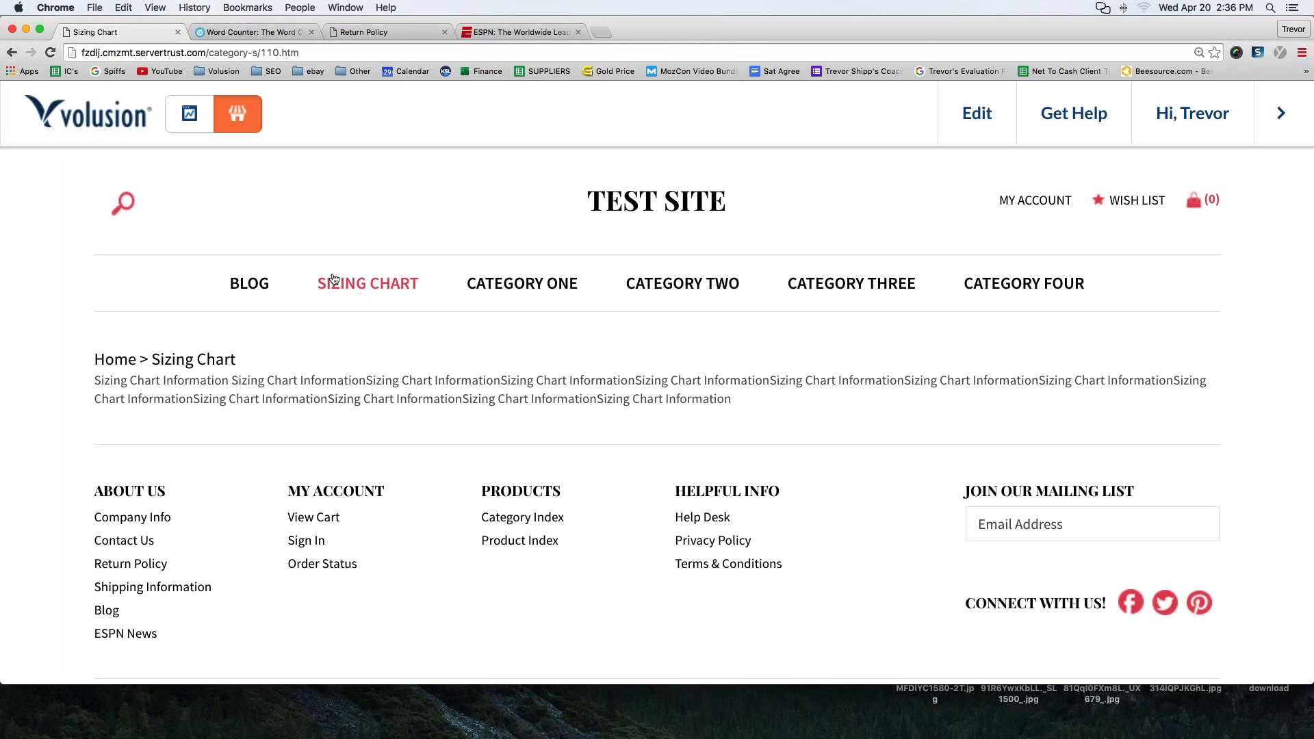
drag(322, 53, 75, 64)
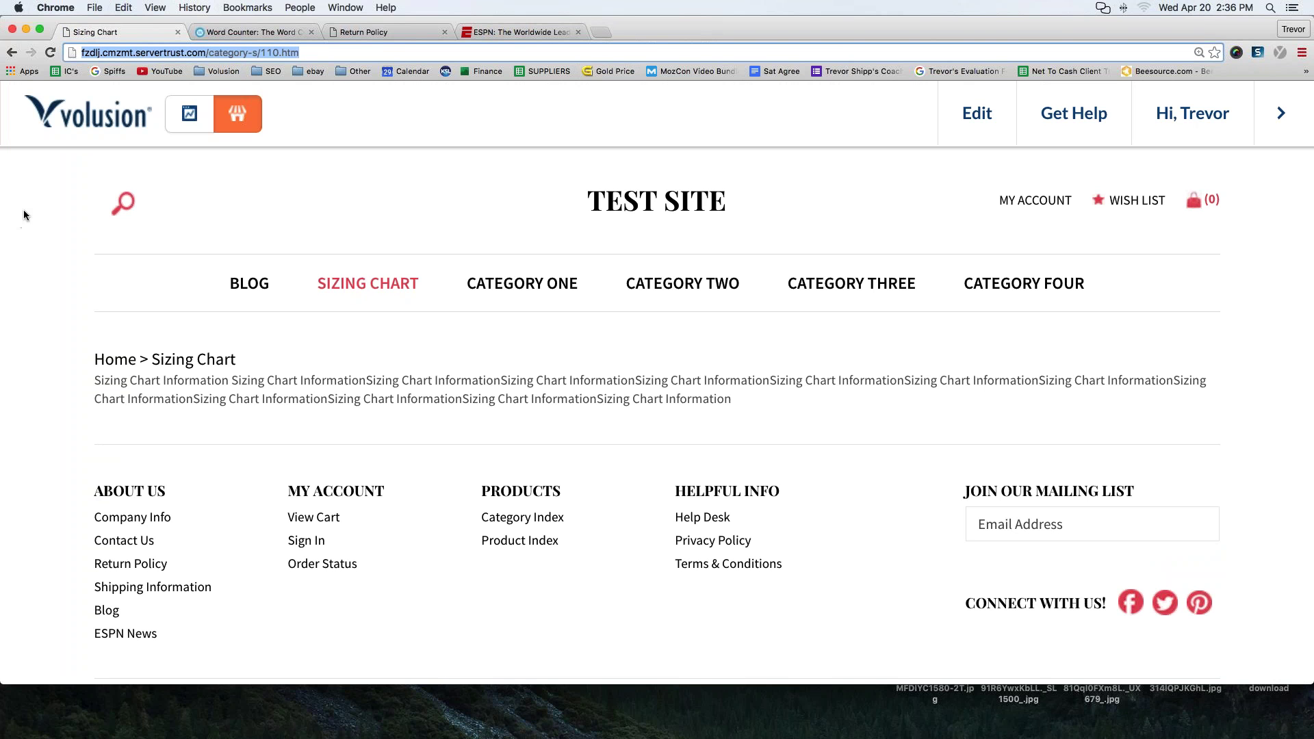
drag(310, 54, 162, 44)
scroll(296, 285, down, 2)
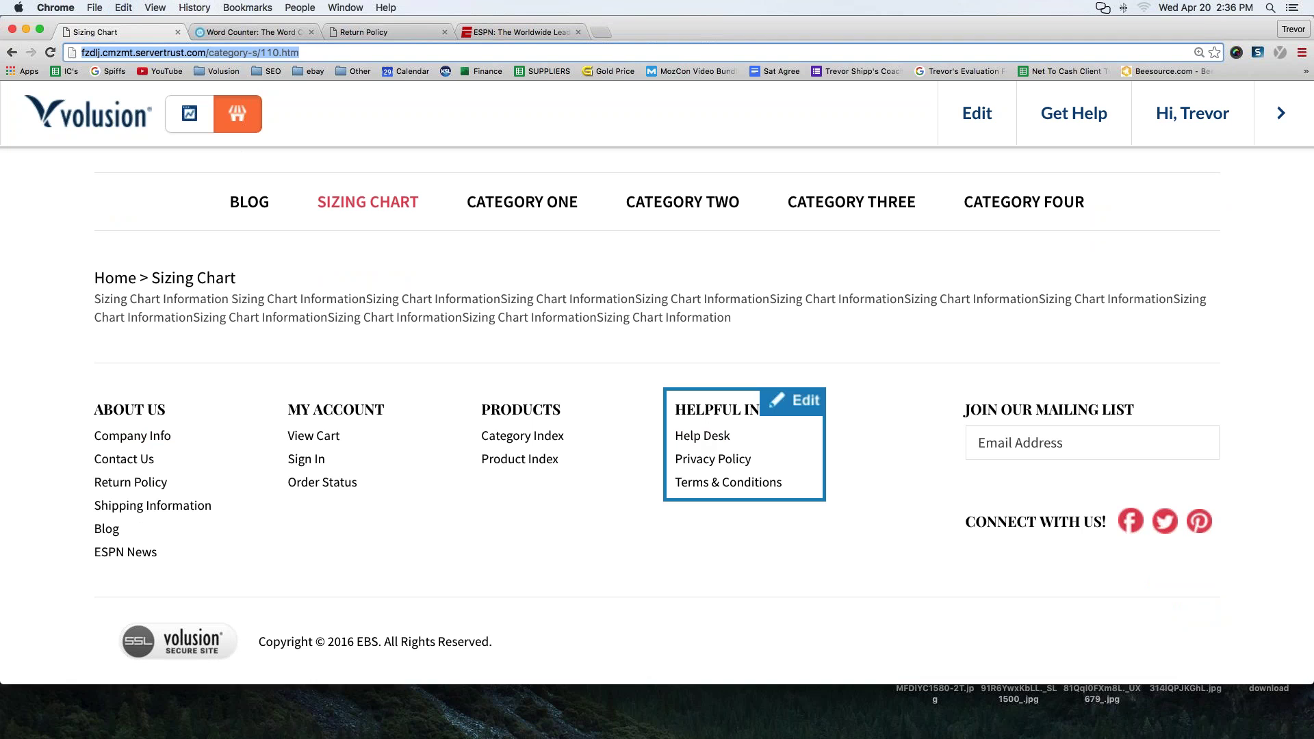
- Check where the Helpful Info column's Terms & Conditions link points
click(800, 405)
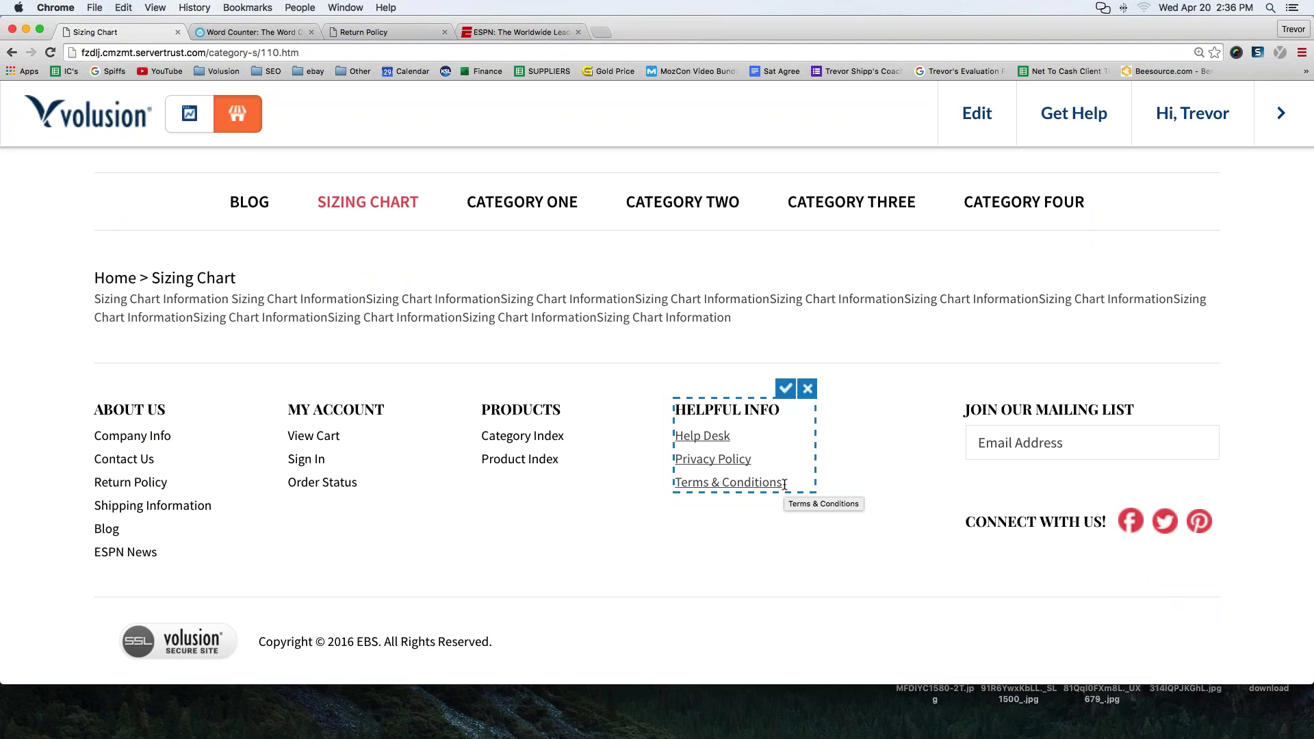
click(785, 483)
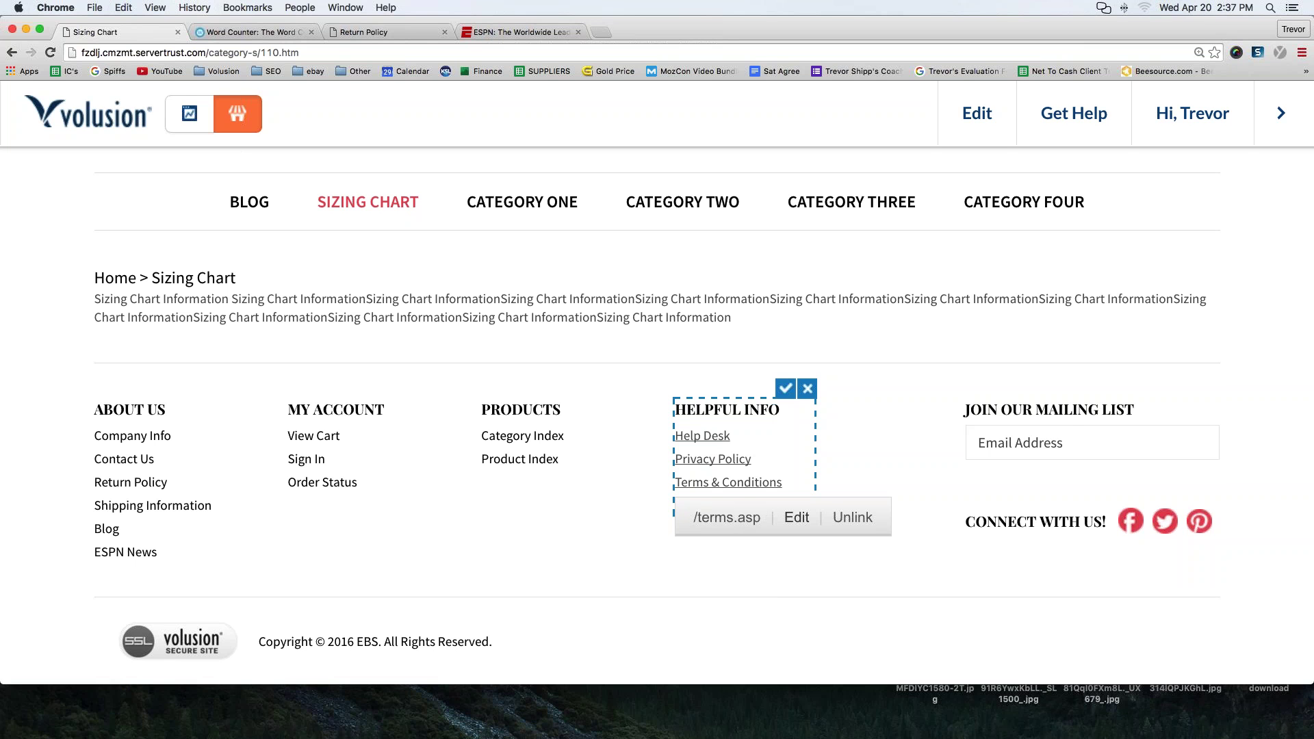
click(786, 390)
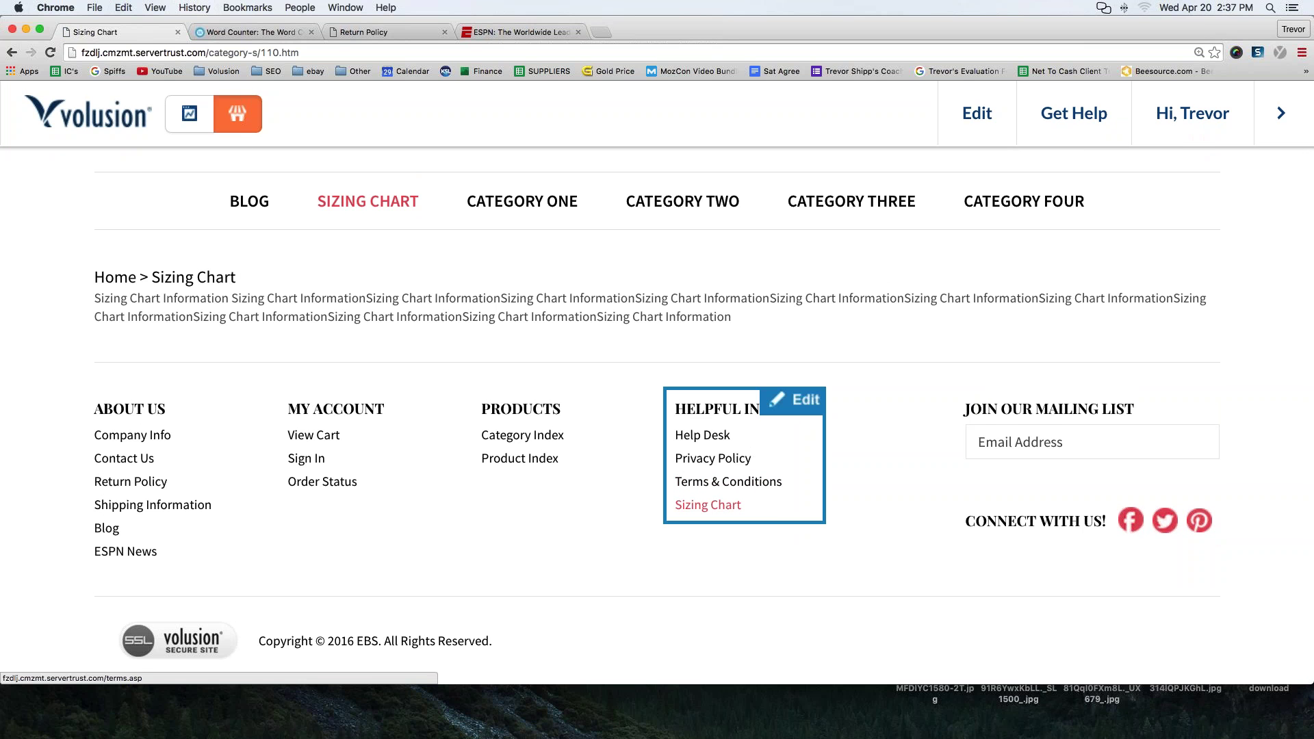
- Replace the Helpful Info Sizing Chart link's address with the pasted category-s/110.htm URL
click(793, 399)
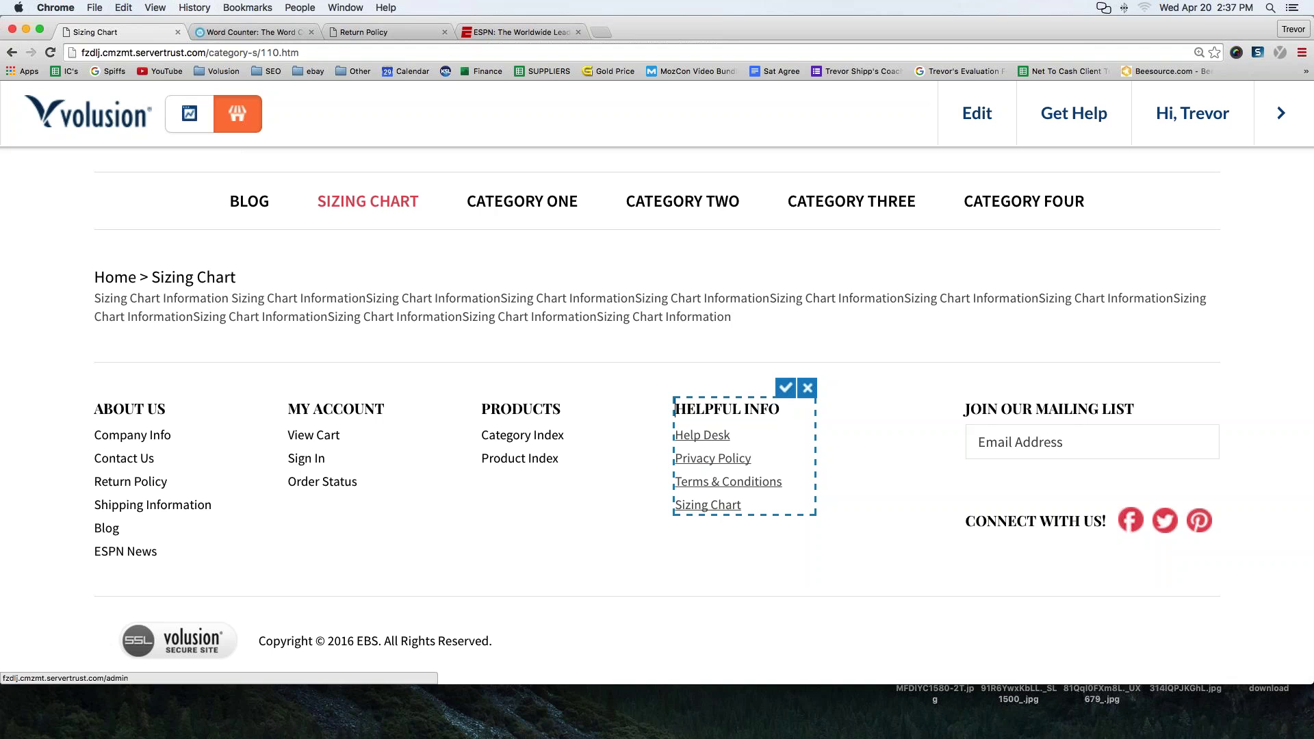
drag(676, 505, 760, 507)
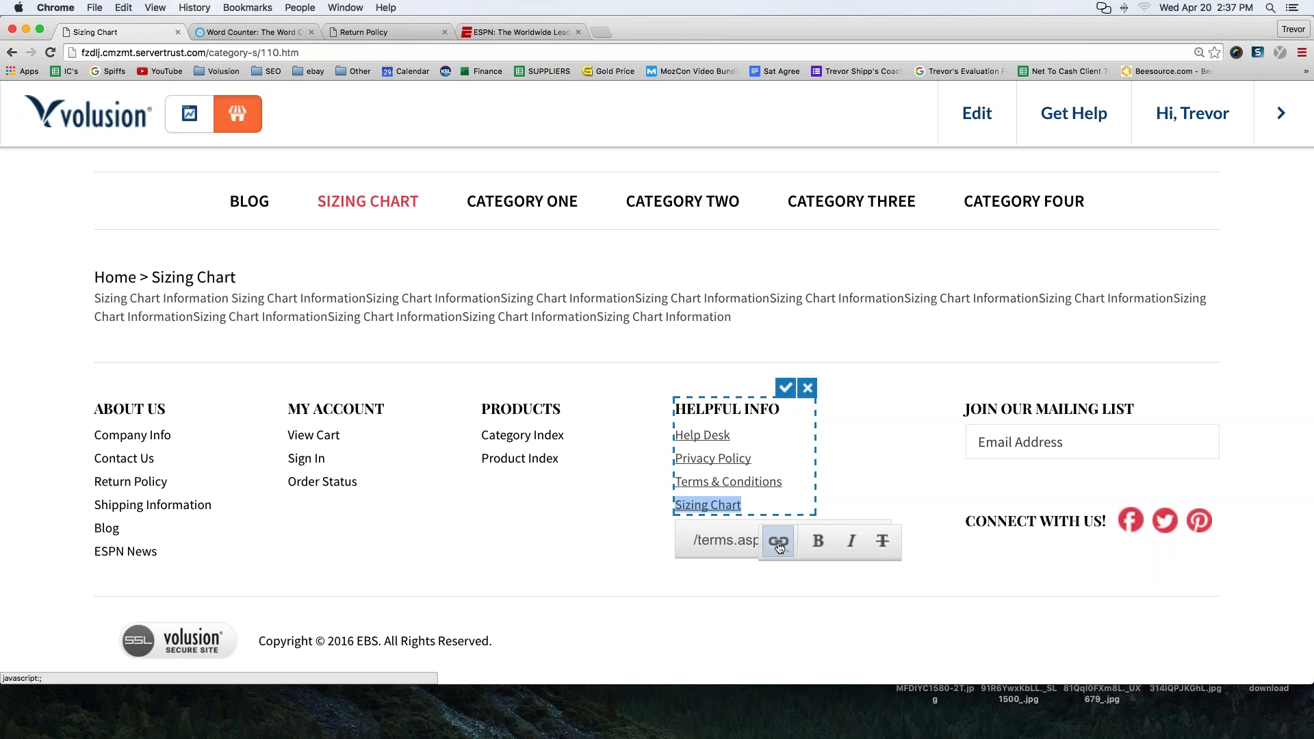
click(778, 549)
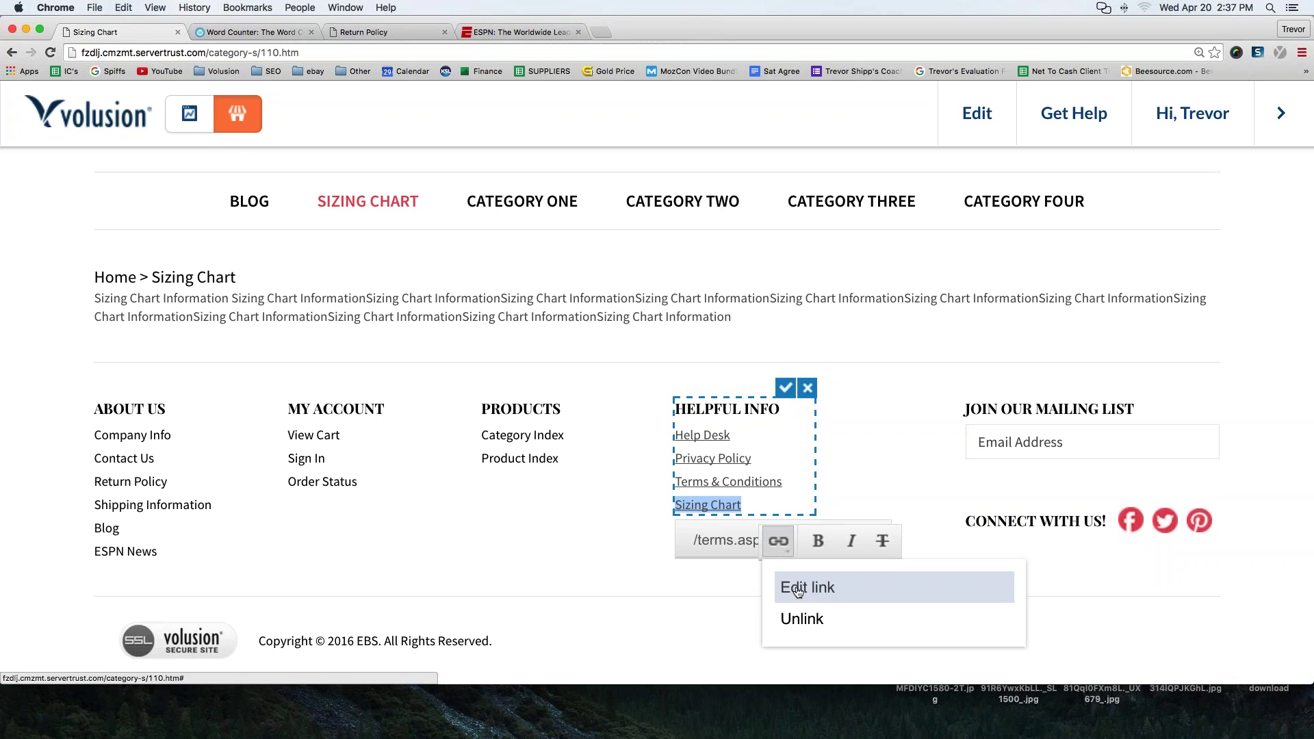
click(797, 589)
triple_click(463, 349)
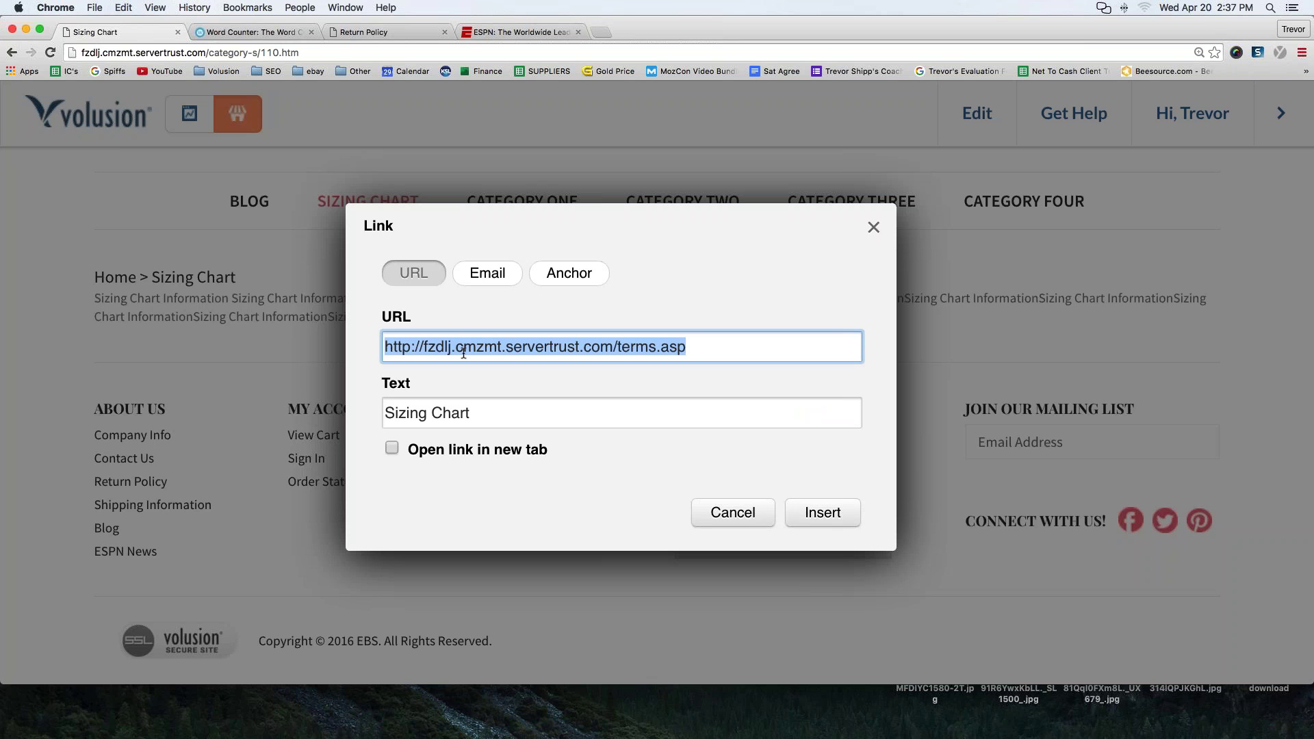
key(super+v)
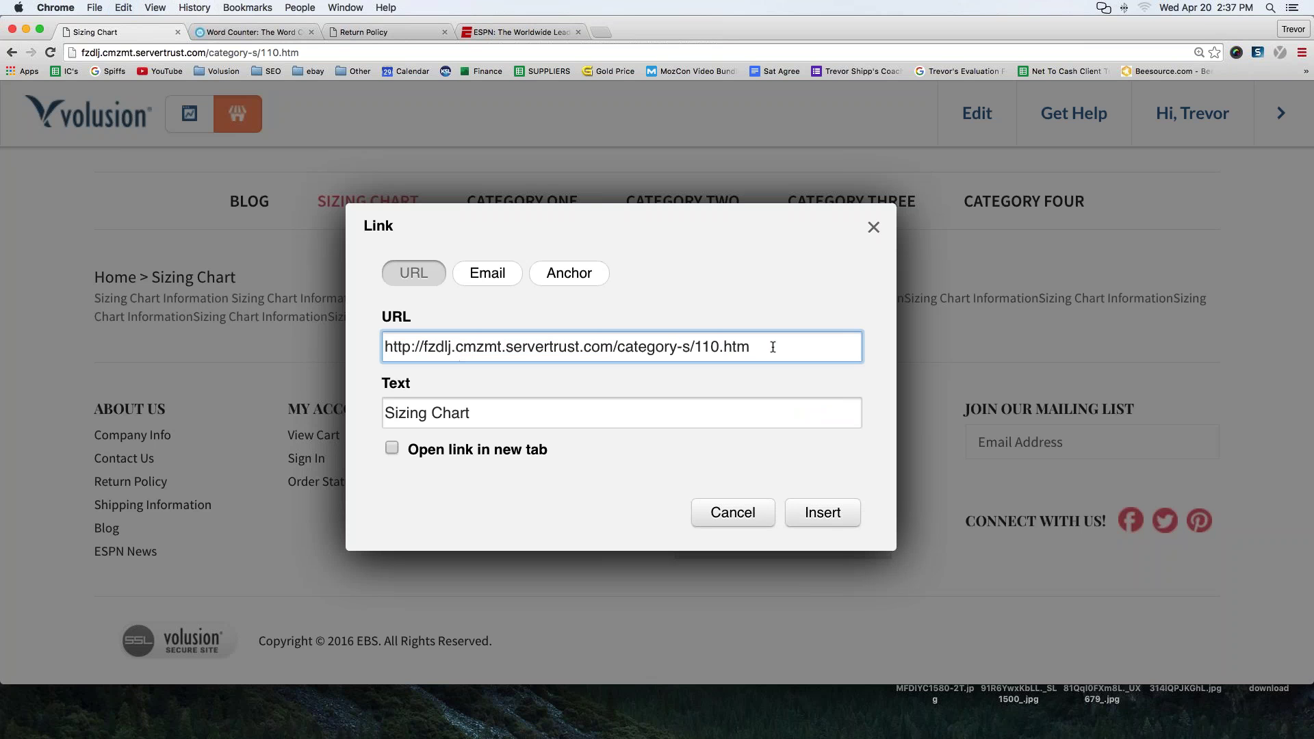
- Verify the pasted web address, apply the Sizing Chart link, and save the footer
key(super+a)
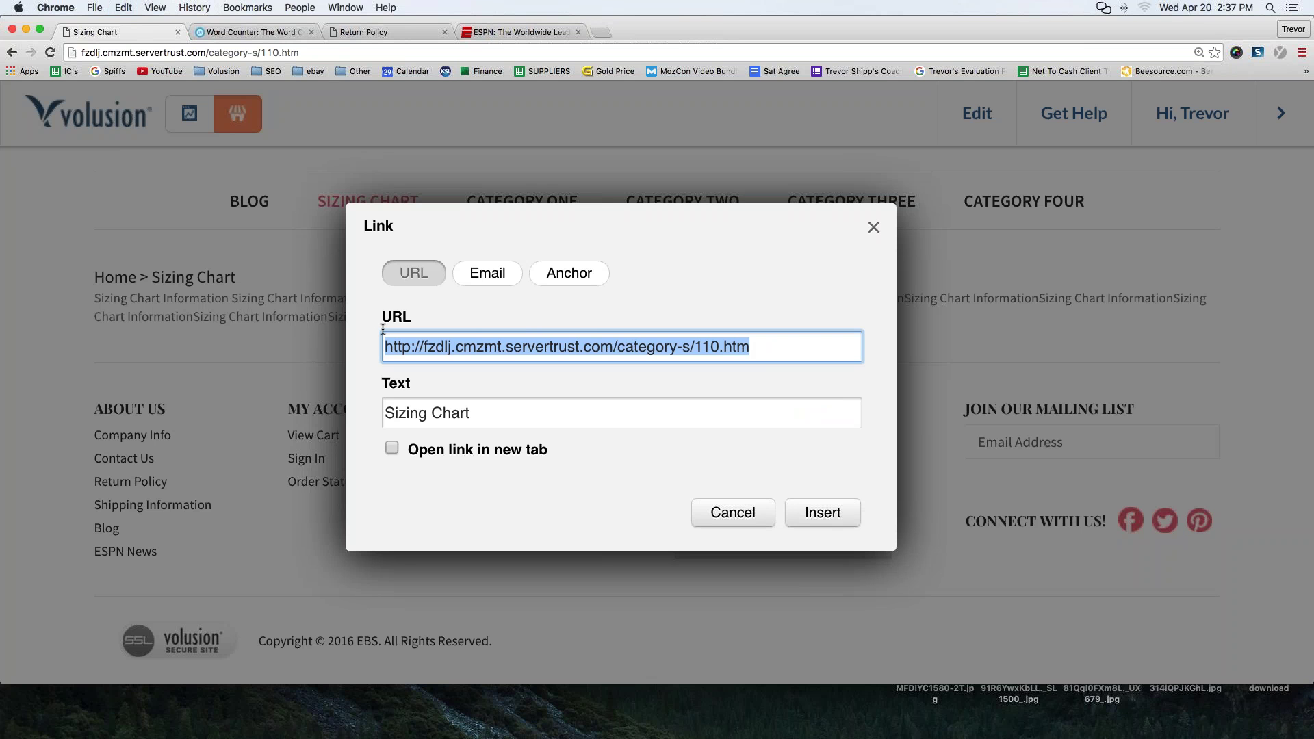
click(386, 347)
drag(386, 346, 753, 348)
click(488, 273)
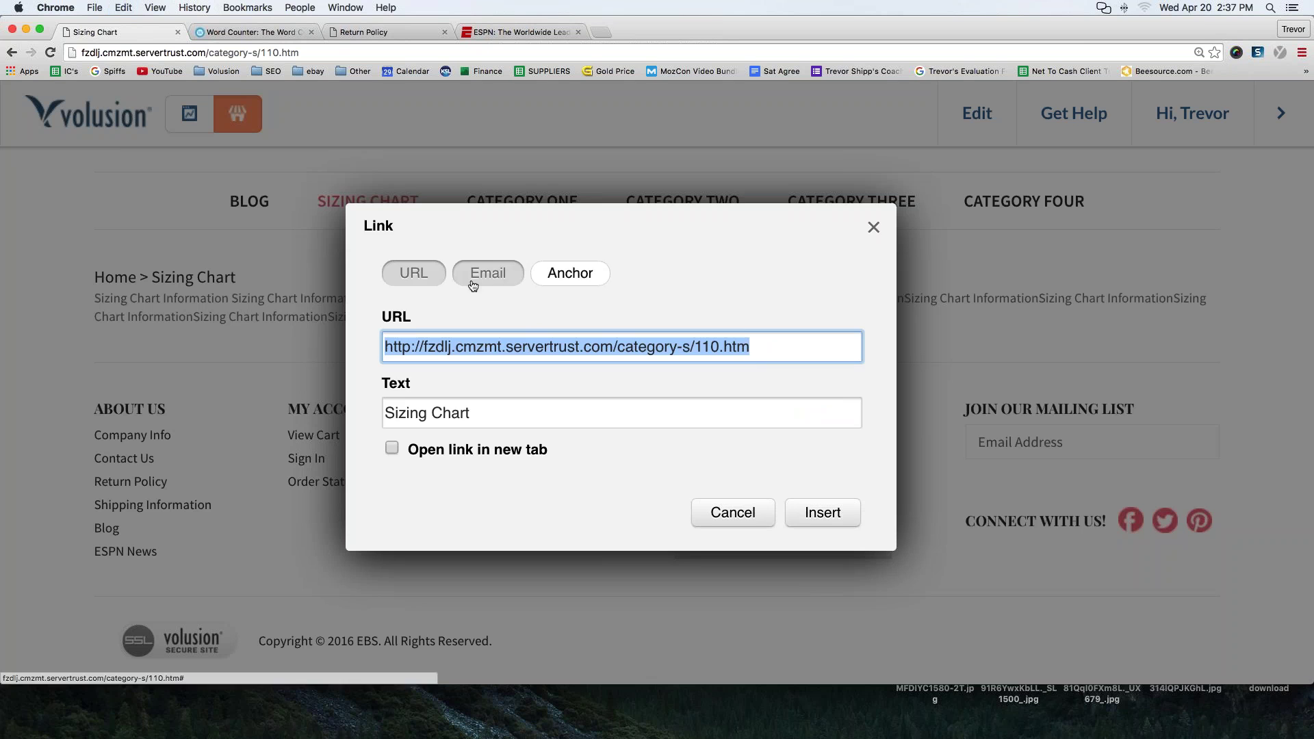
click(411, 292)
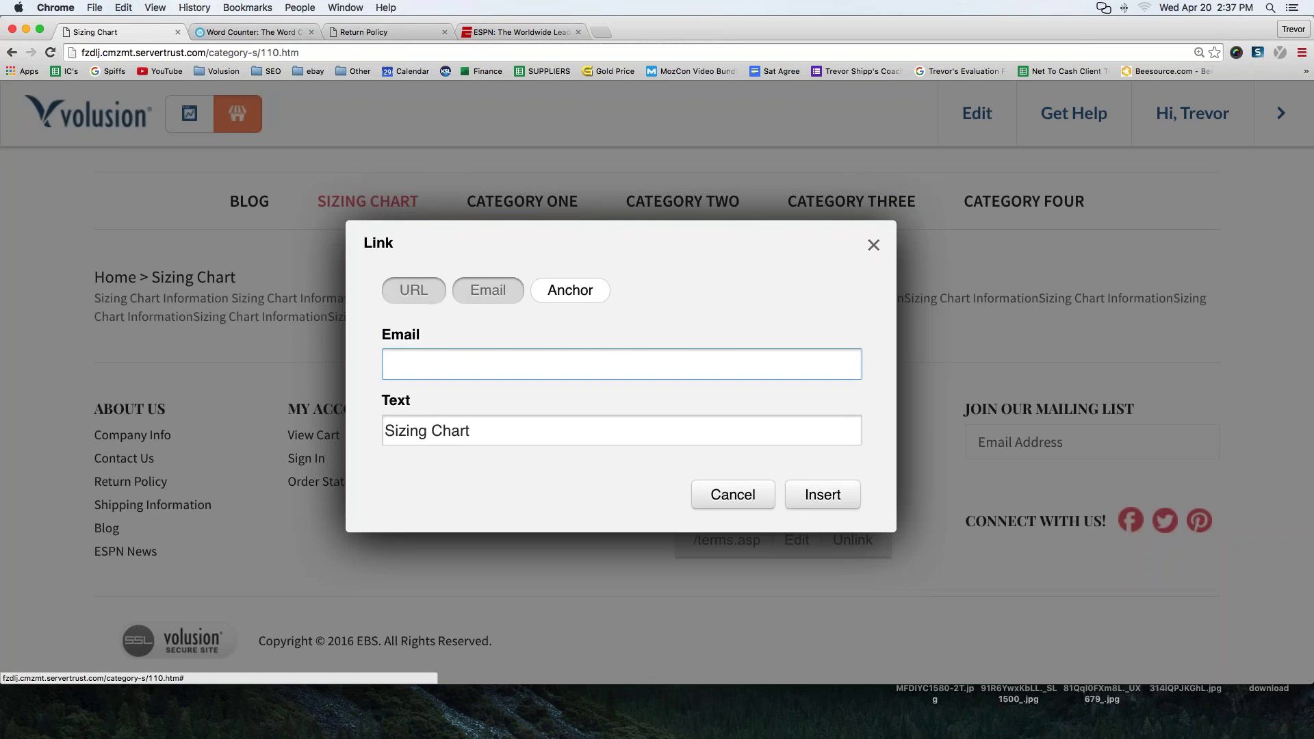
click(824, 514)
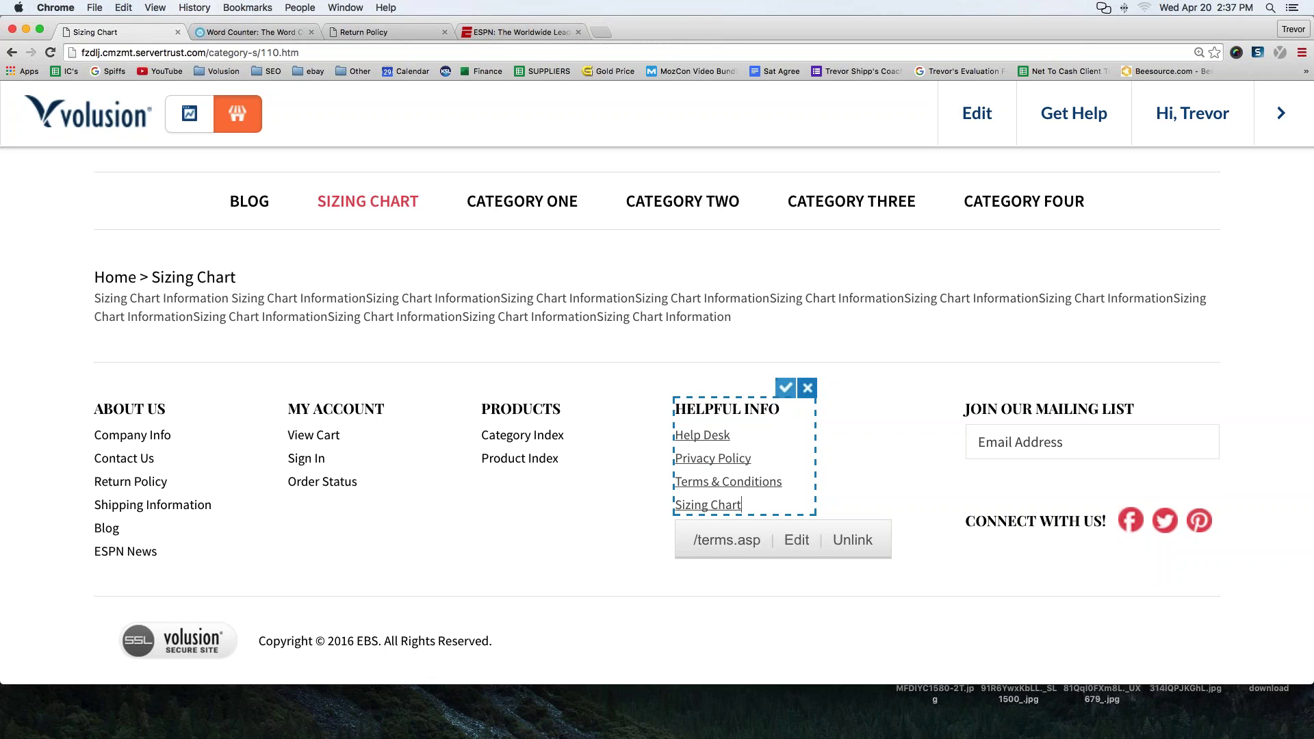
click(784, 389)
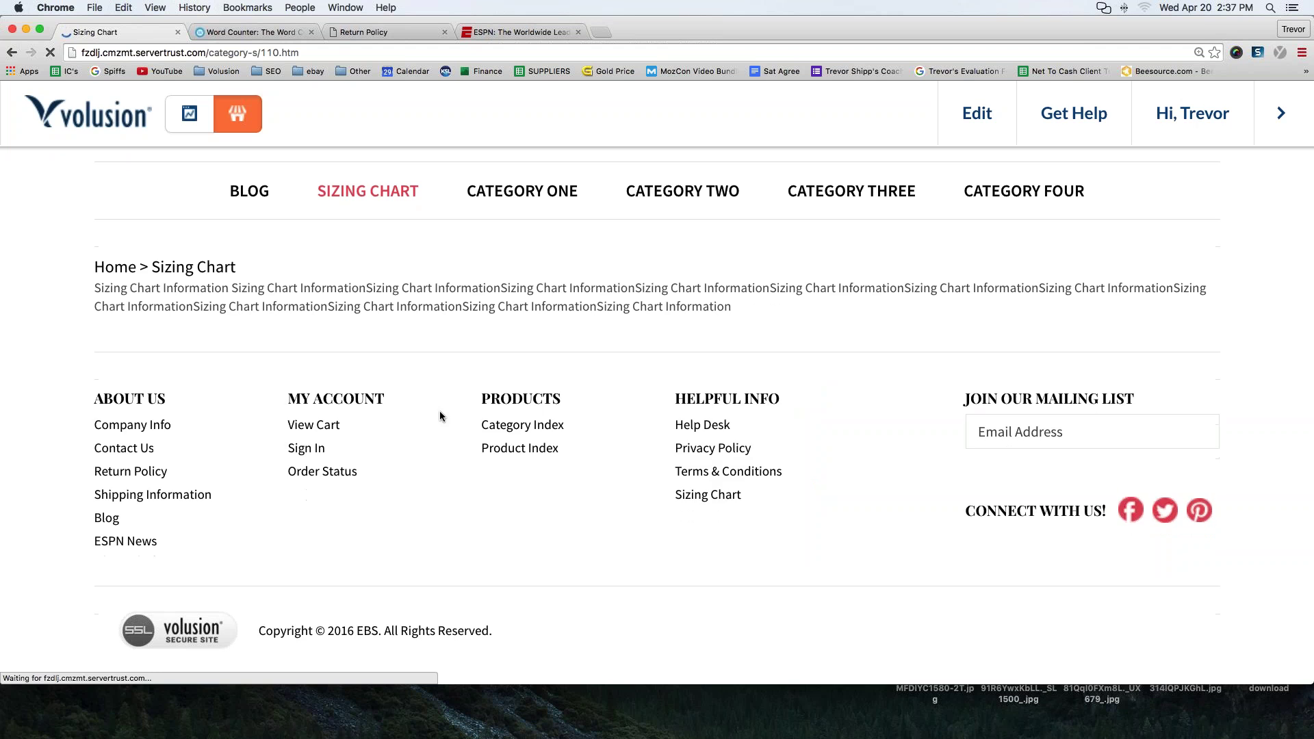
- From Company Info, test that the footer Sizing Chart link opens its page, then return to the dashboard
click(115, 434)
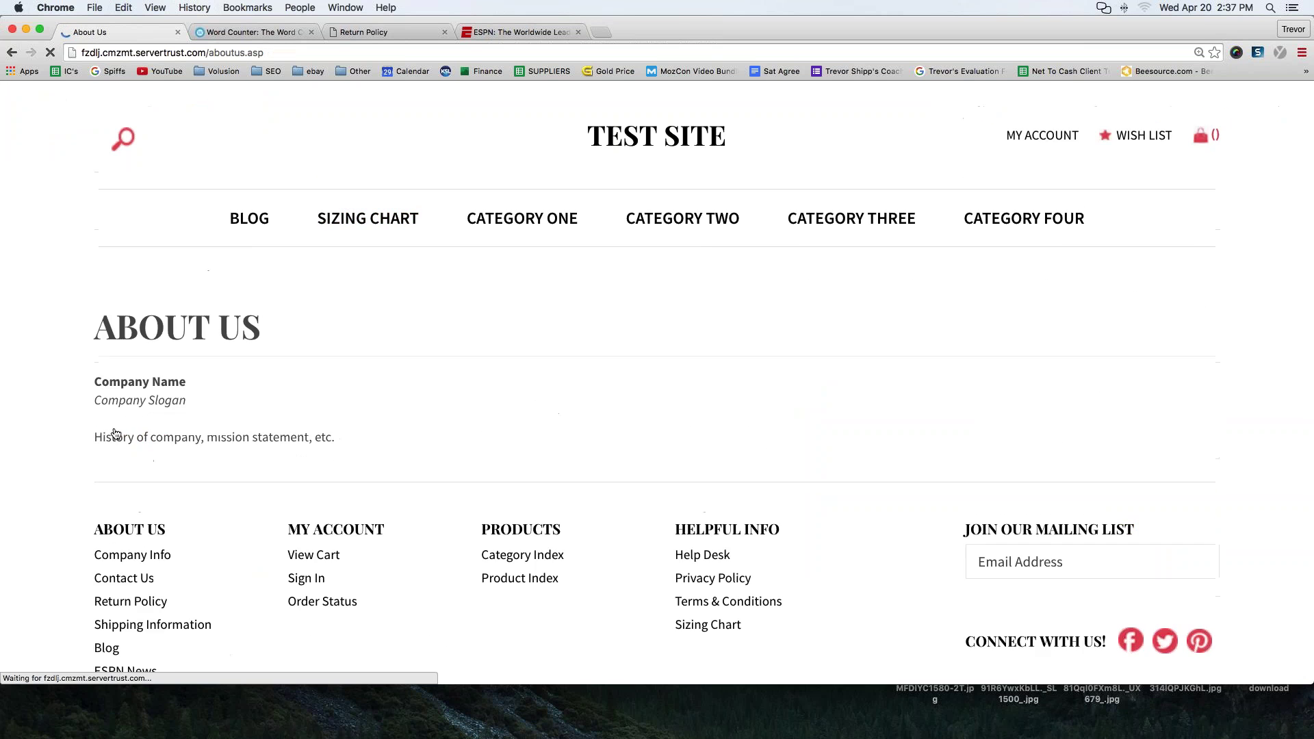
scroll(614, 573, down, 5)
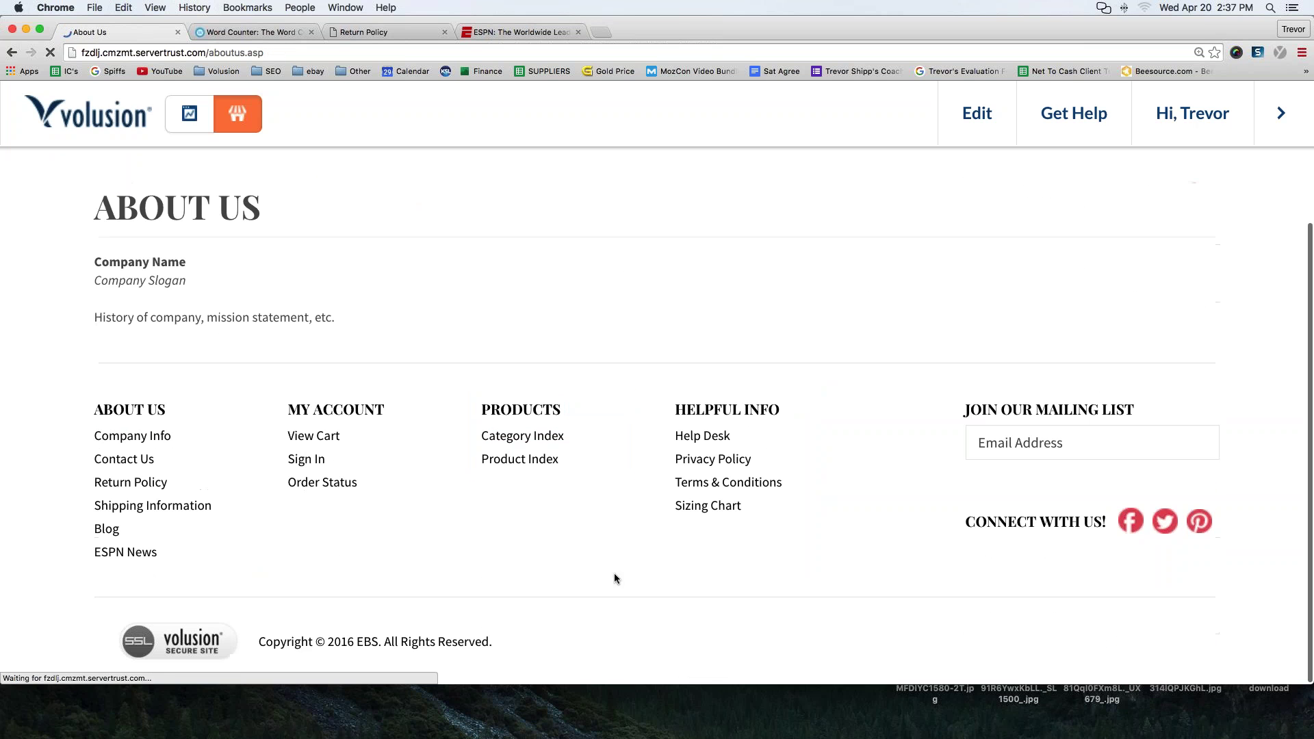
click(703, 513)
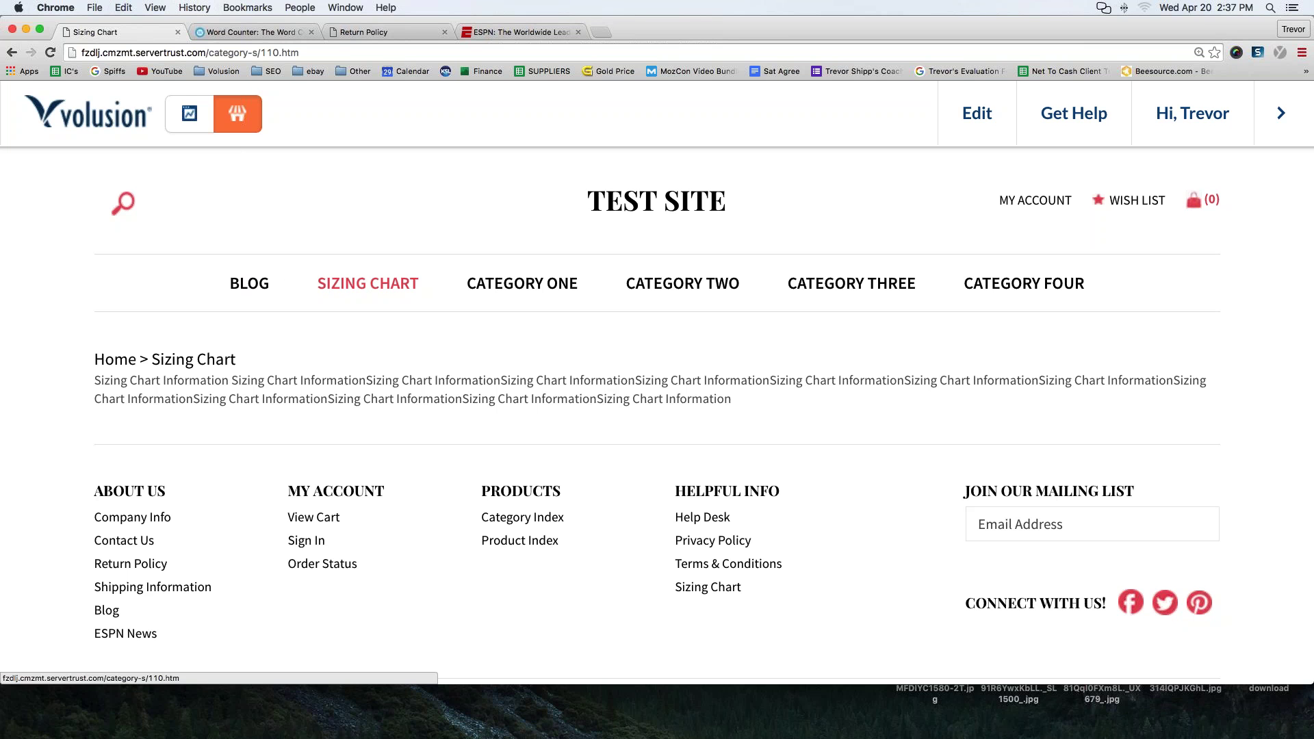
click(189, 113)
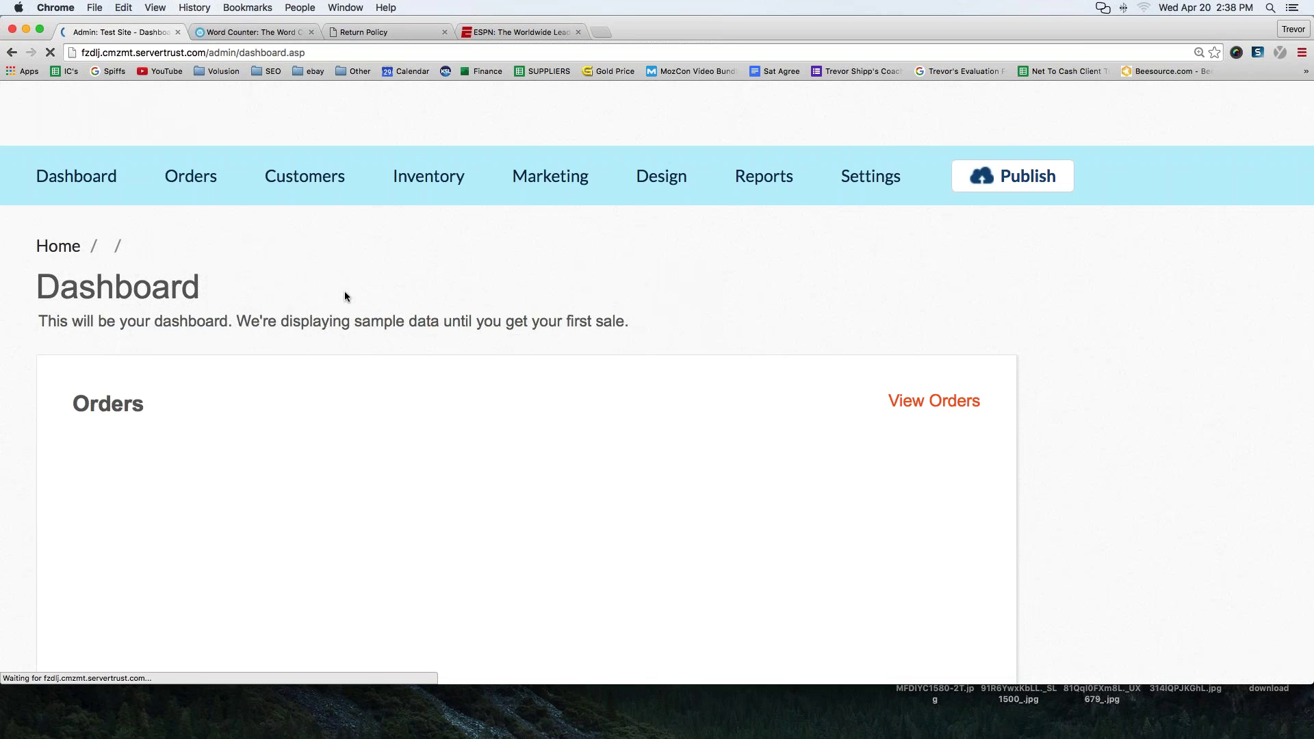
- Set the Blog category's Show in Menu to Select and save it
mouse_move(409, 180)
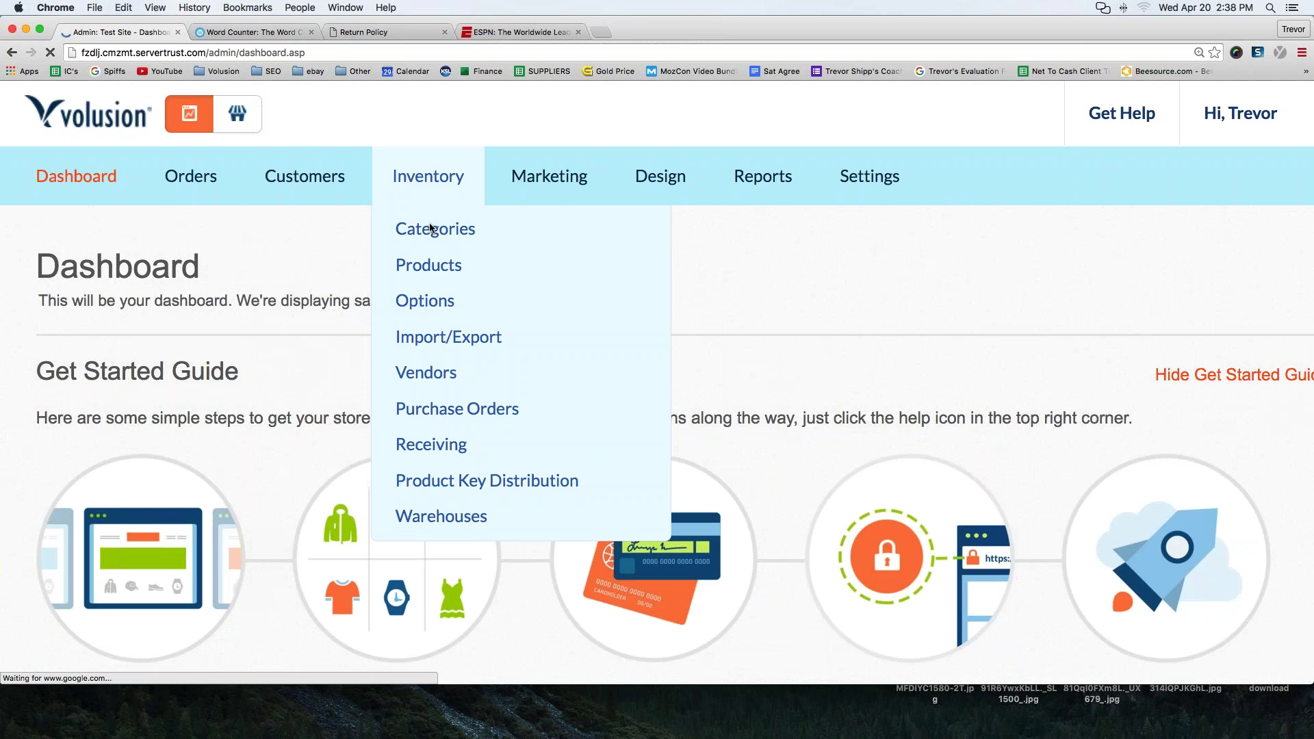
click(435, 230)
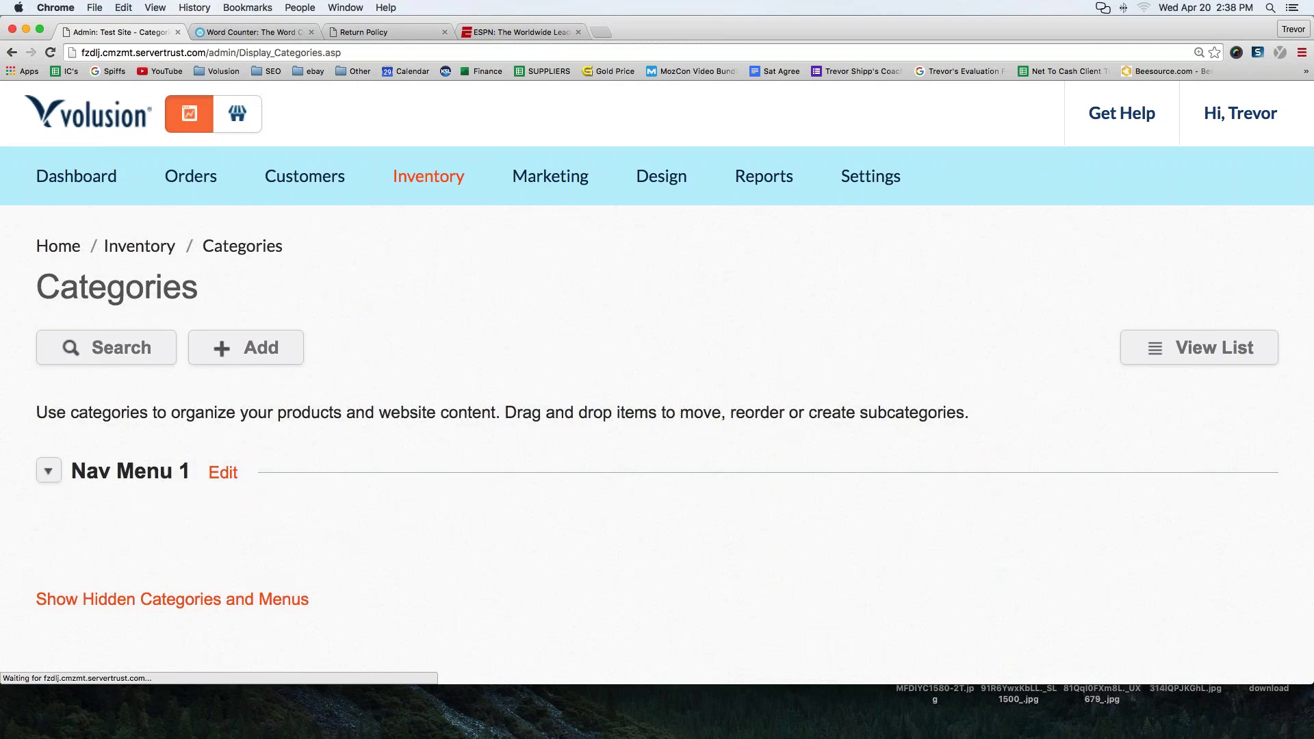
scroll(438, 236, down, 2)
scroll(264, 440, down, 2)
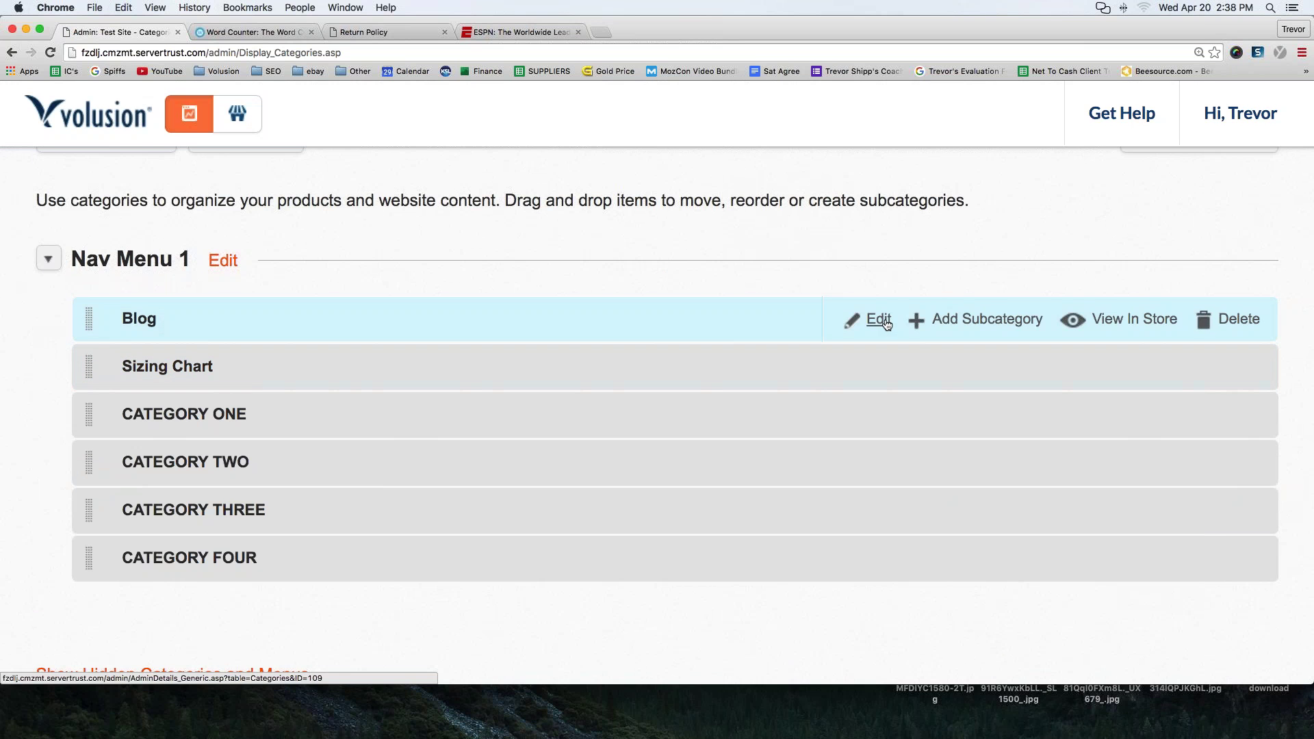
click(878, 320)
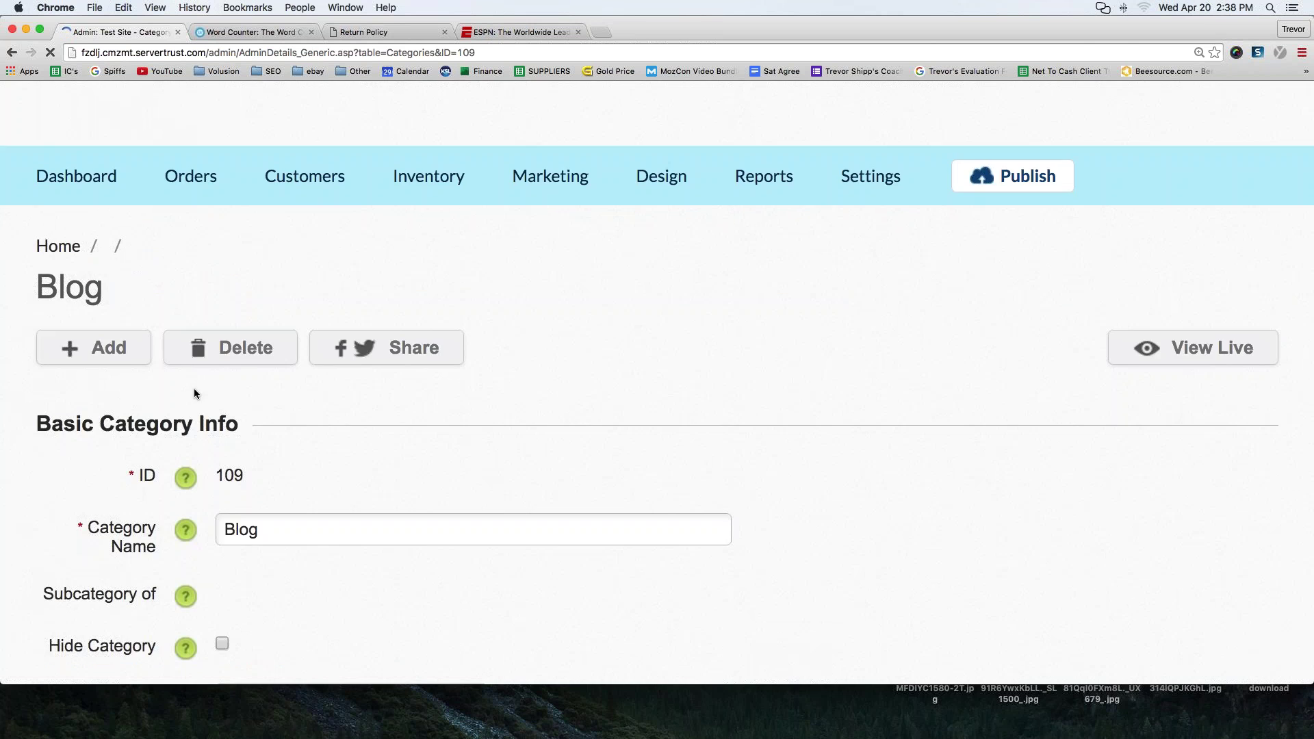
scroll(195, 388, down, 5)
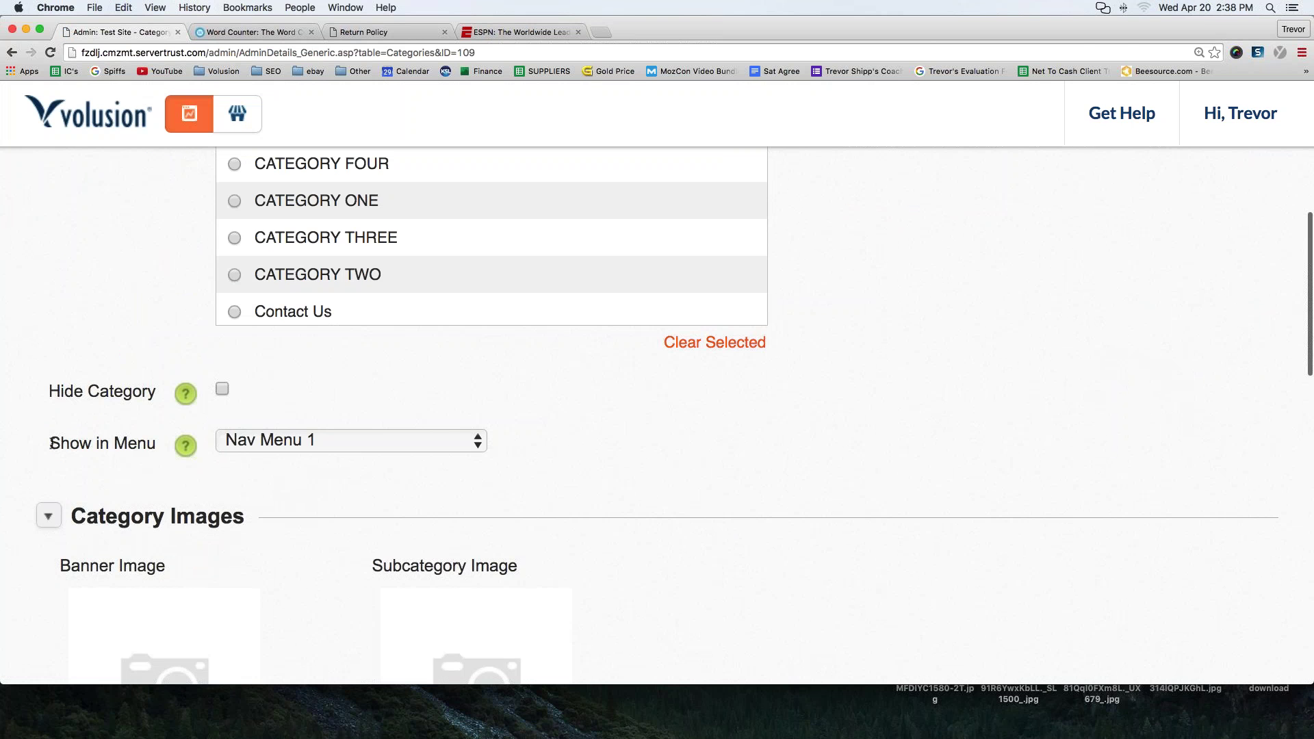
drag(49, 444, 163, 443)
click(330, 447)
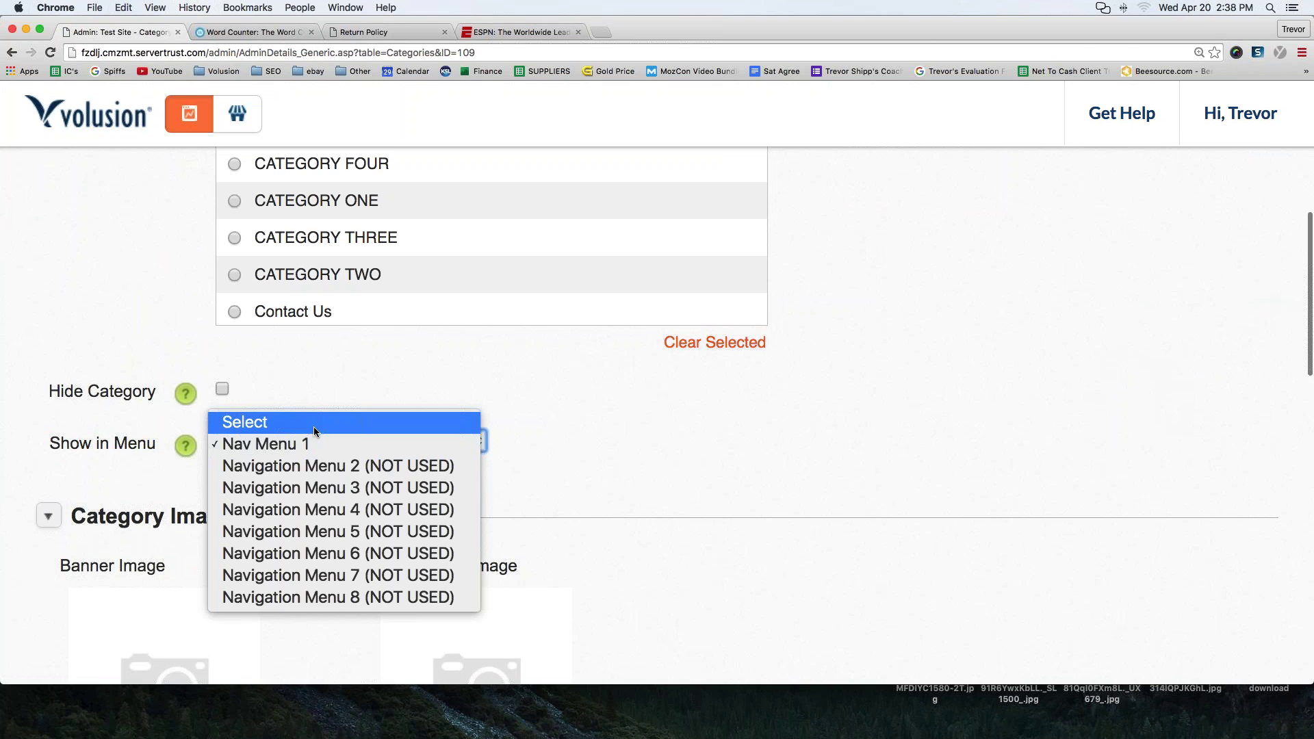
click(314, 426)
click(635, 626)
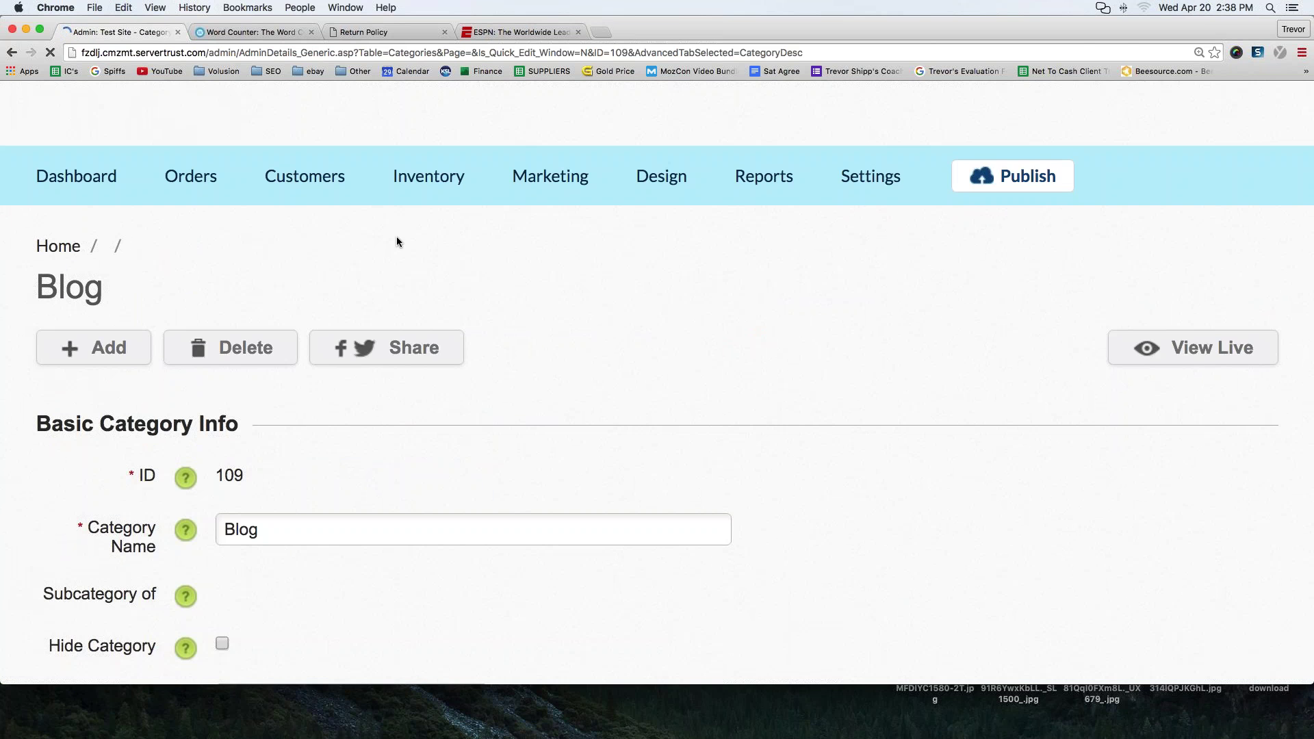
- Set the Sizing Chart category's Show in Menu to Select and save it
mouse_move(423, 194)
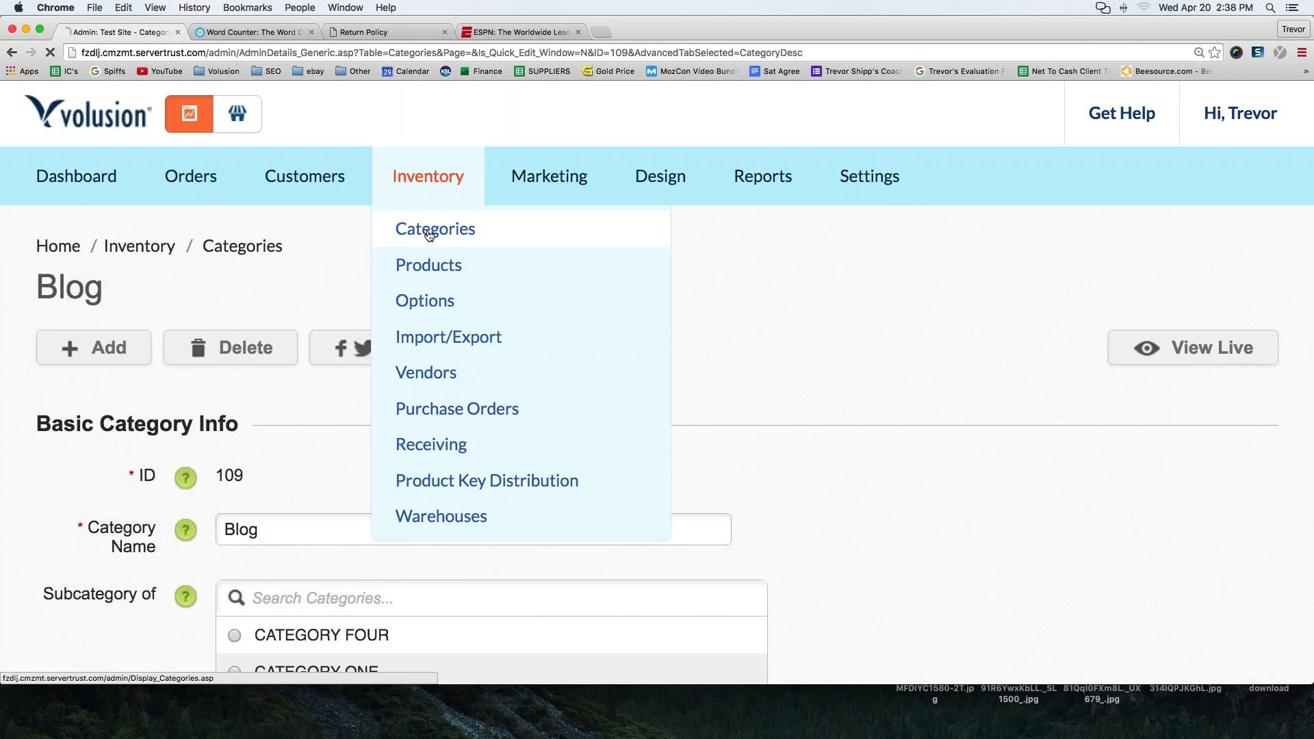
click(401, 243)
scroll(796, 342, down, 3)
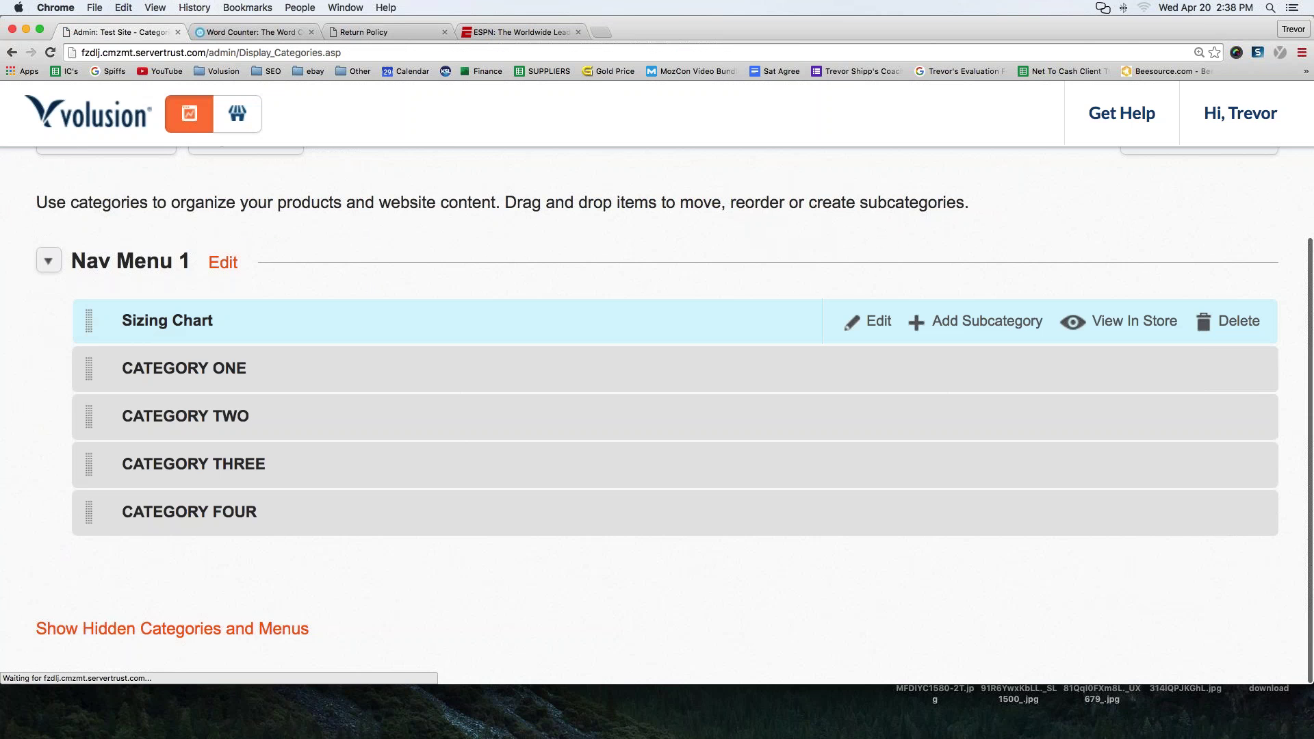
click(864, 330)
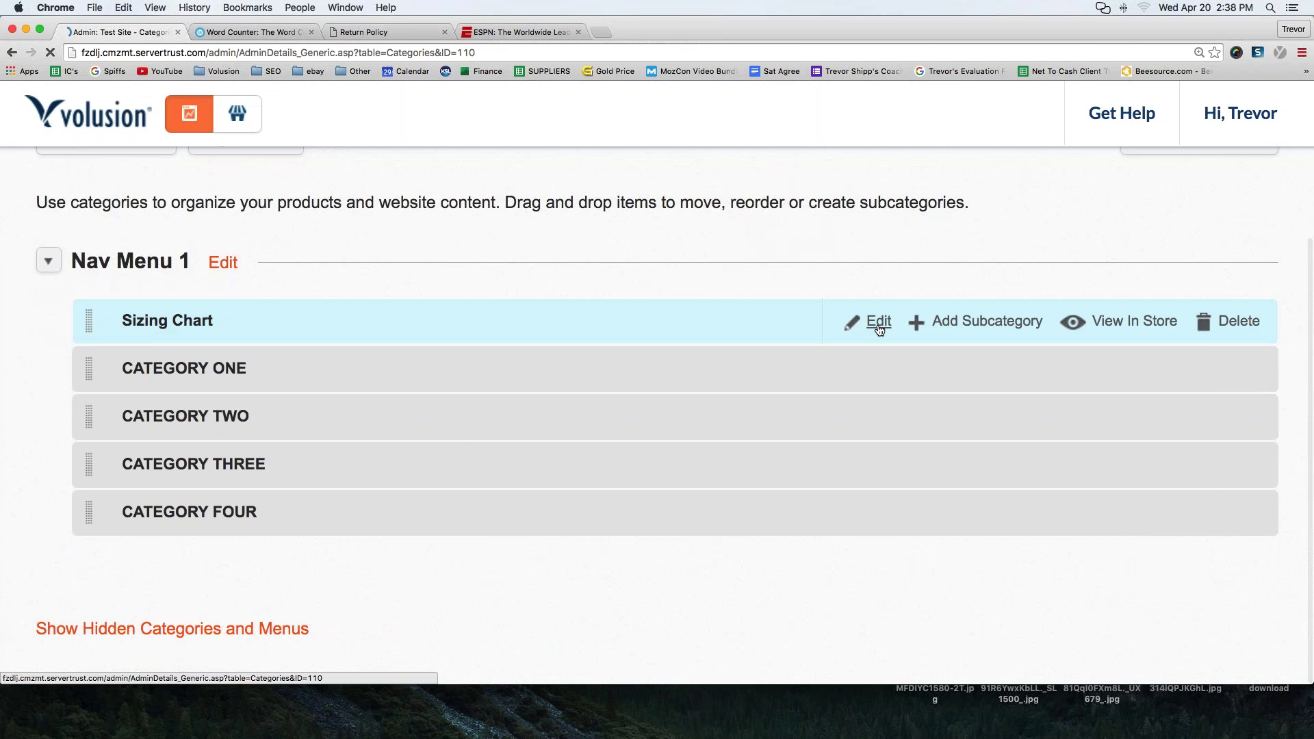
scroll(479, 445, down, 5)
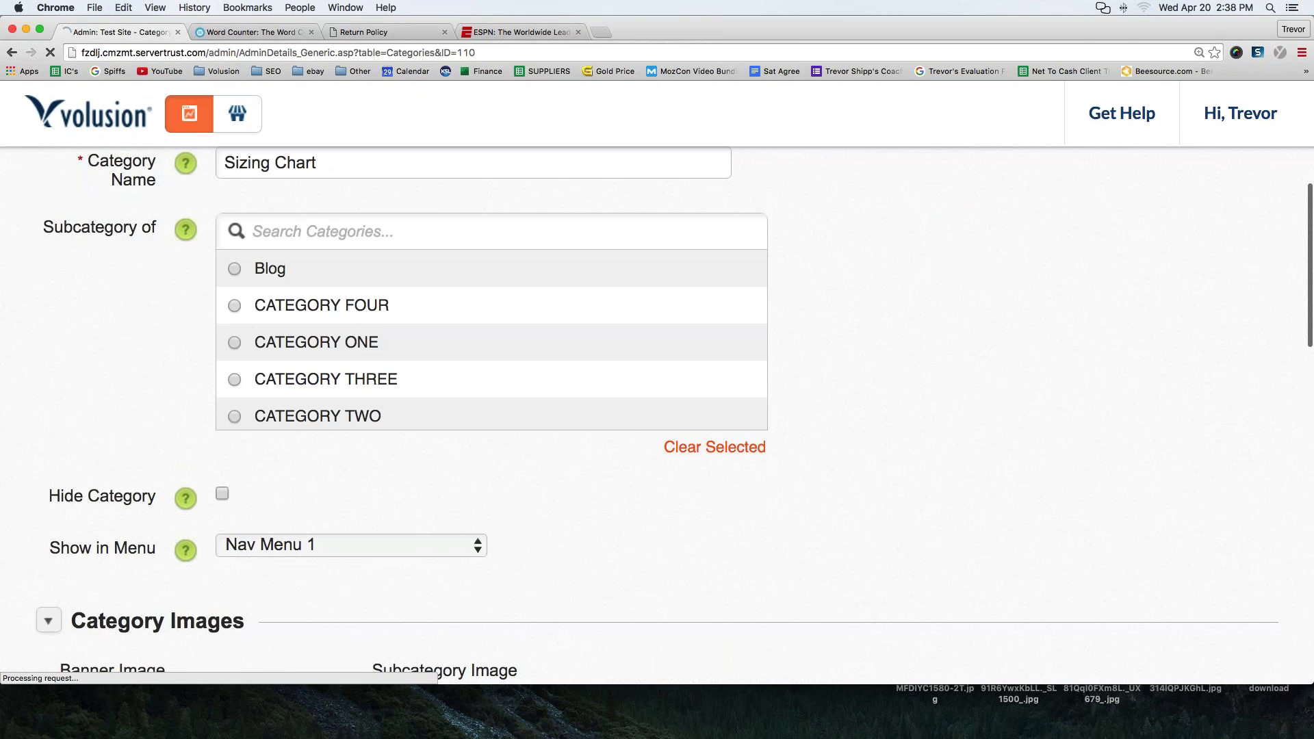
click(296, 544)
click(274, 523)
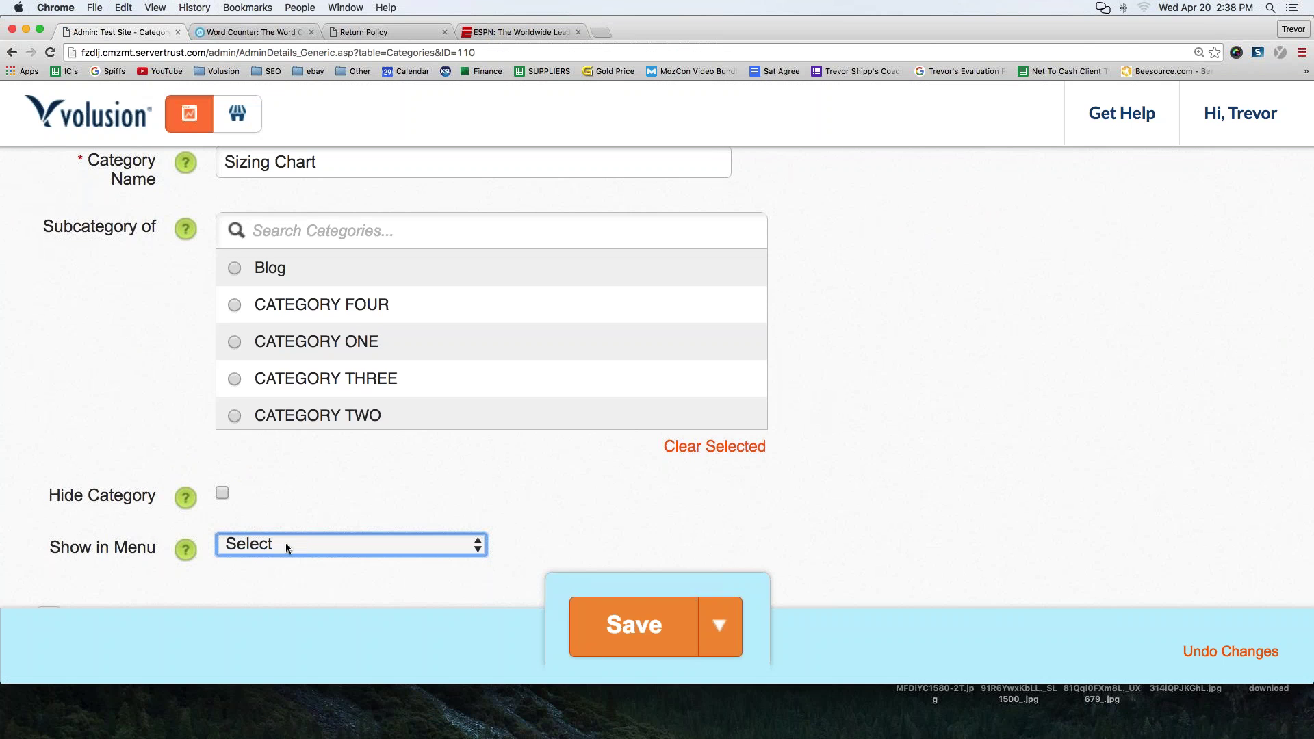
click(606, 630)
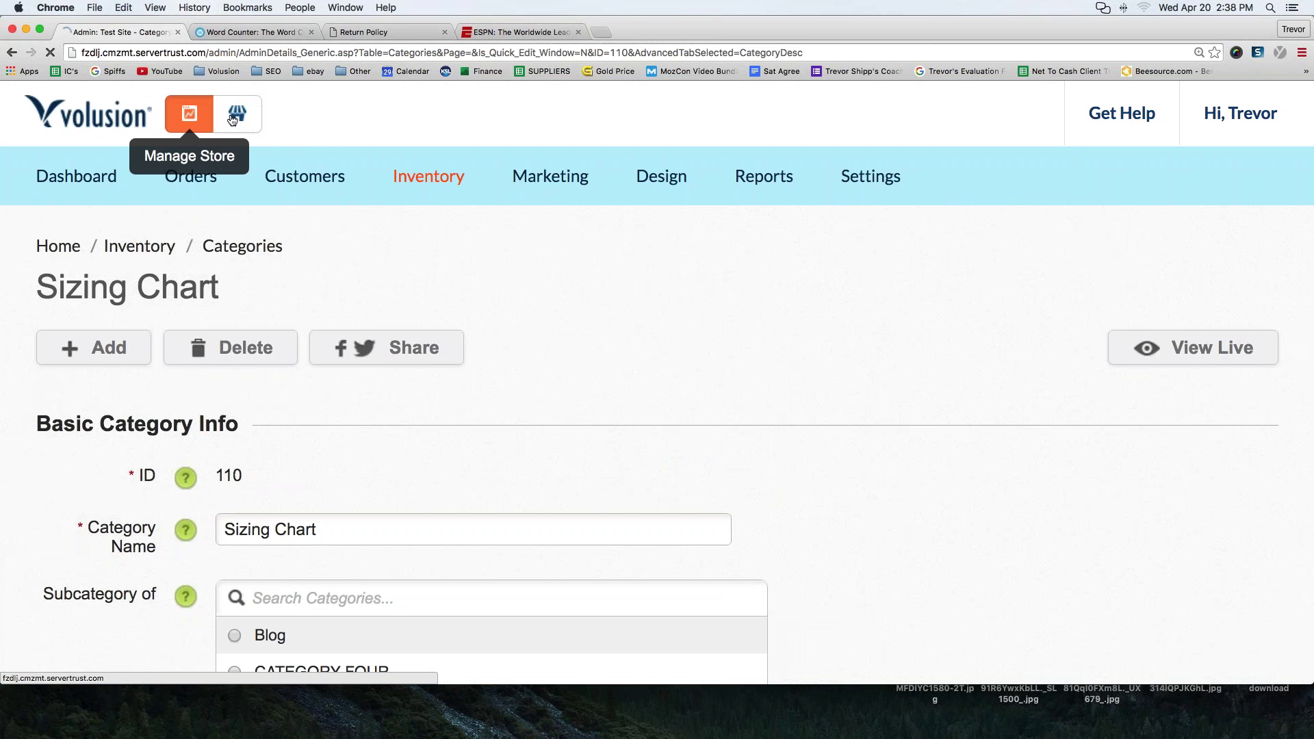
- Open the live storefront and scroll down to the About Us, My Account and Helpful Info columns
click(233, 120)
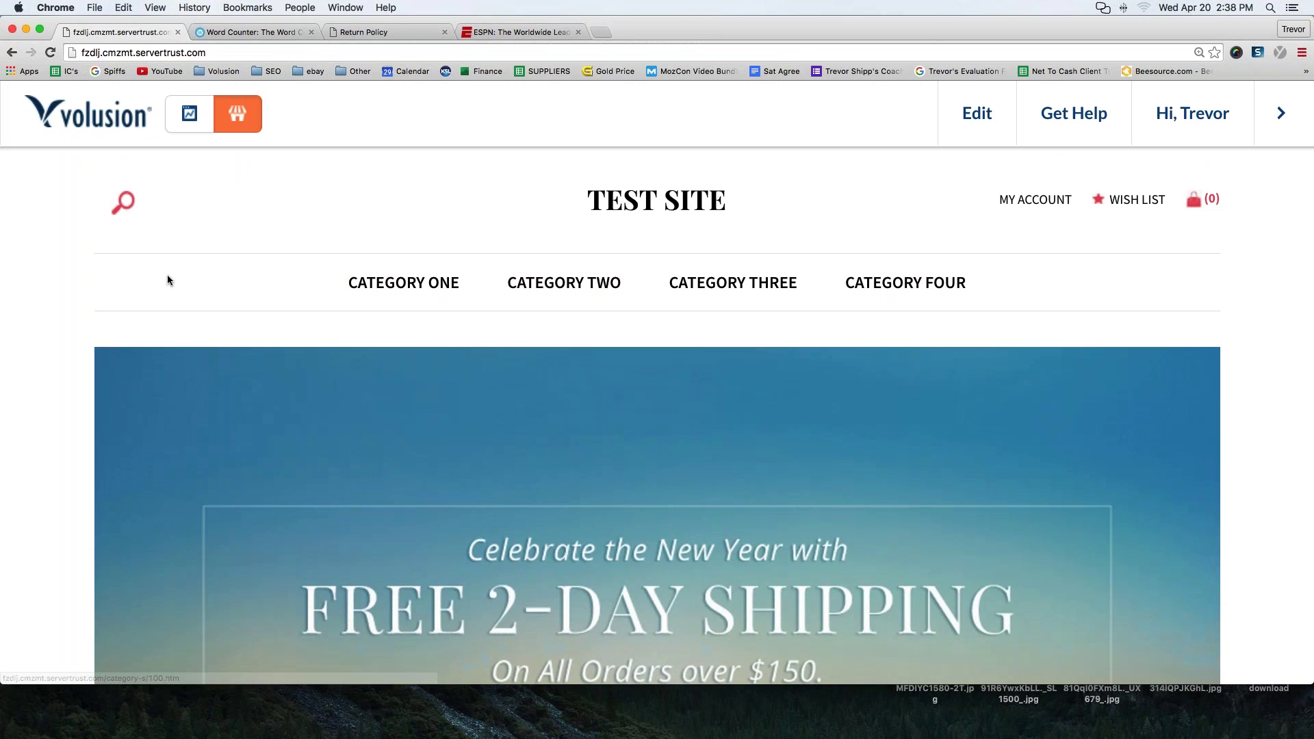
scroll(167, 279, down, 10)
scroll(167, 279, down, 3)
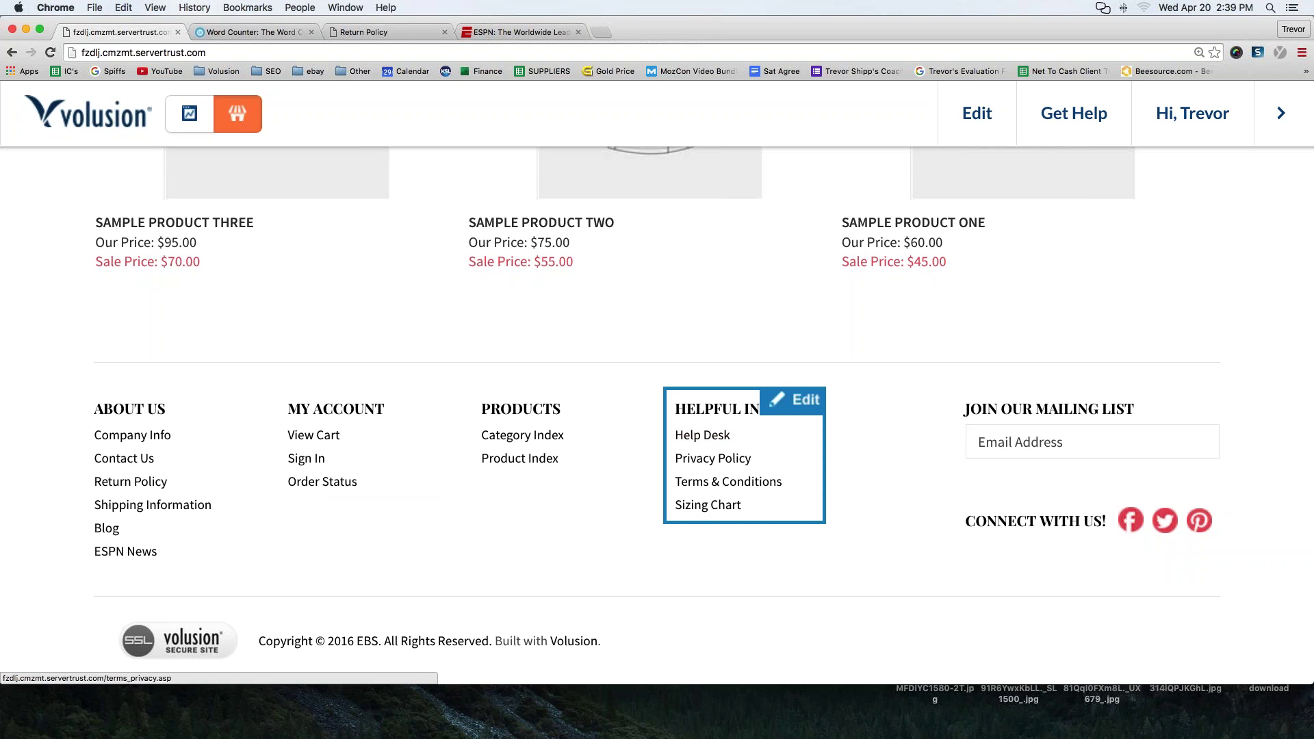
- Delete the ESPN News link from the About Us footer column and save the block
click(222, 403)
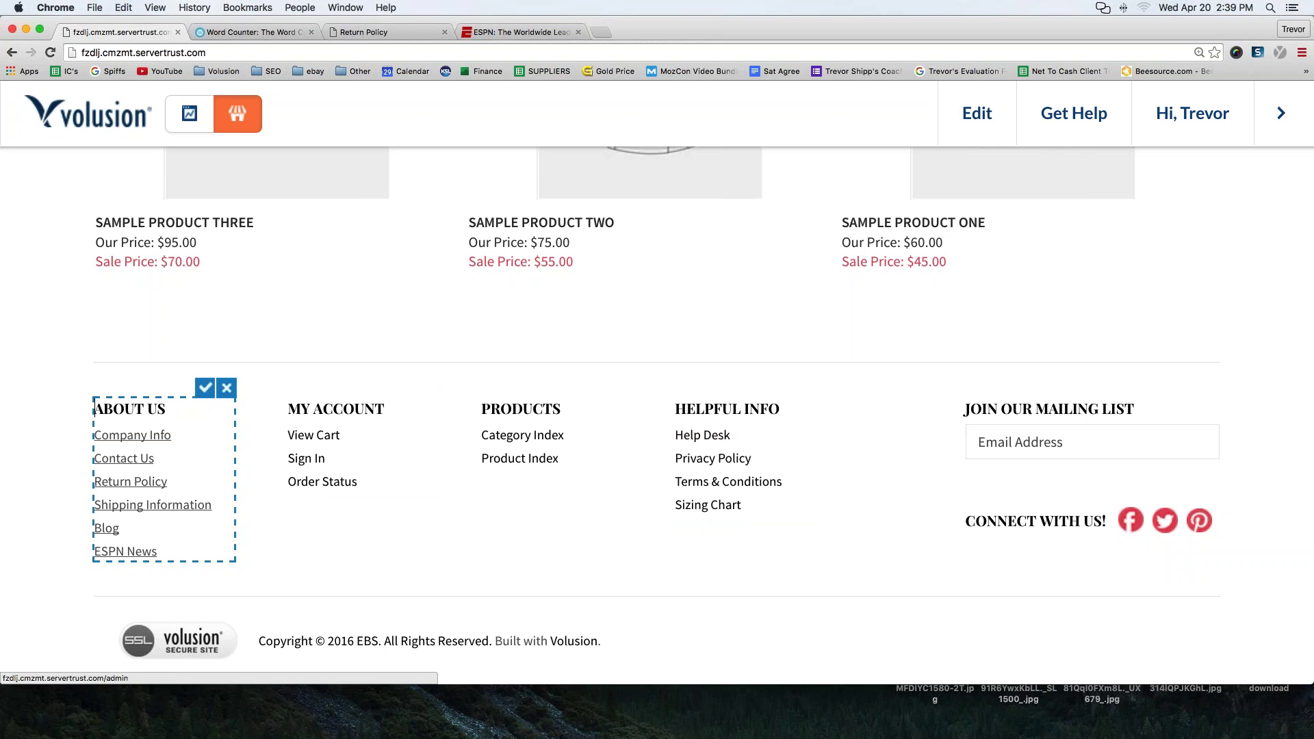
drag(158, 551, 93, 551)
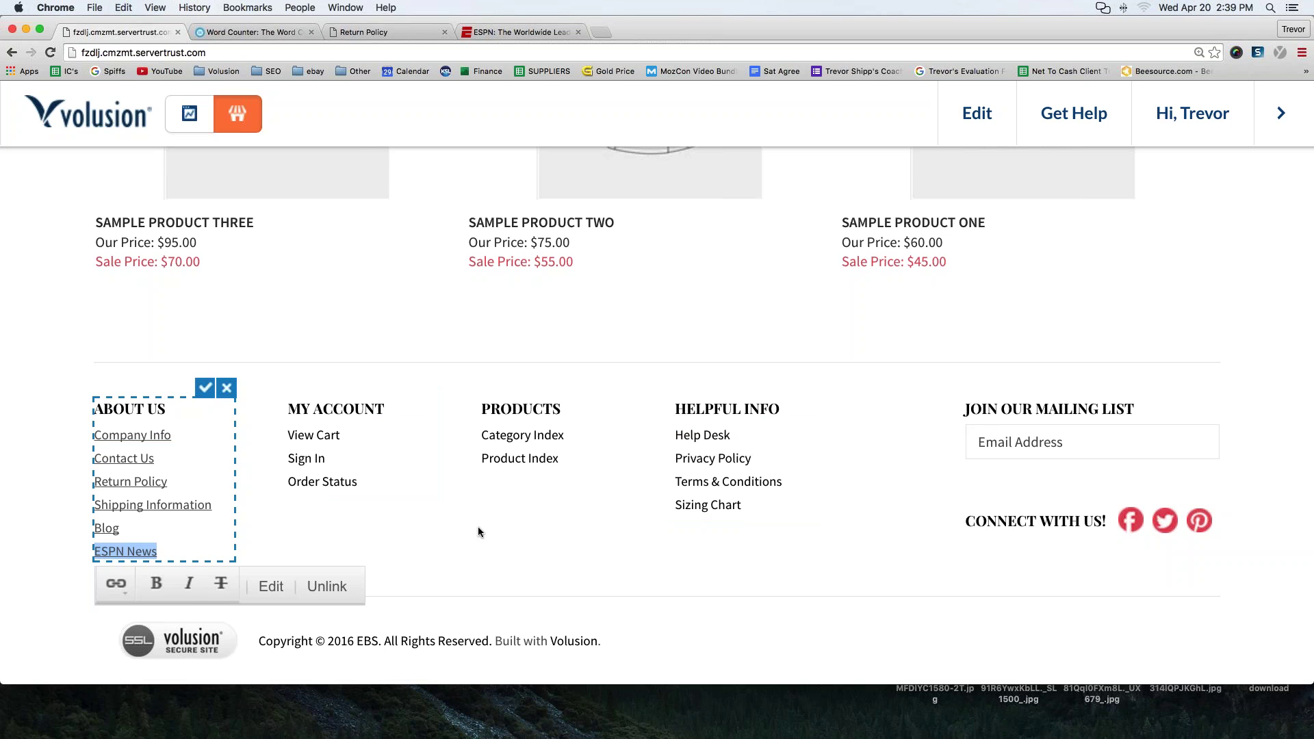
key(BackSpace)
key(BackSpace)
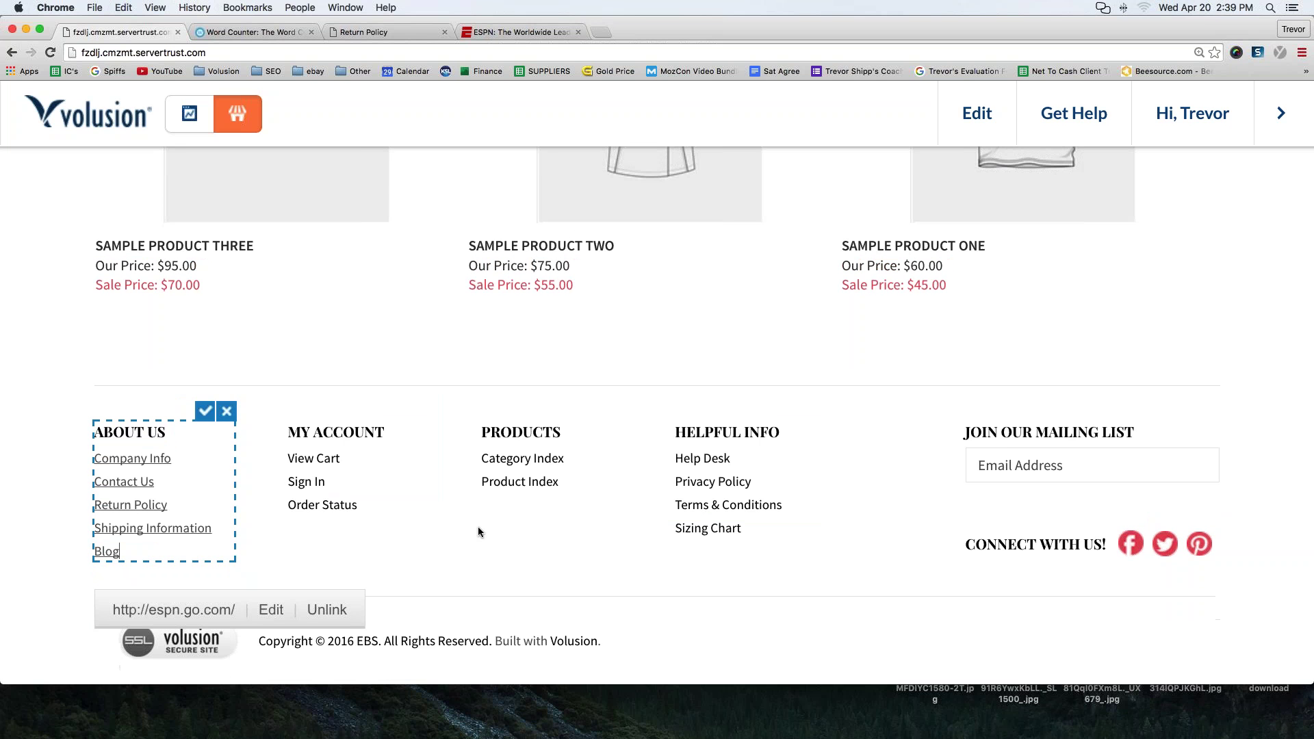
click(205, 410)
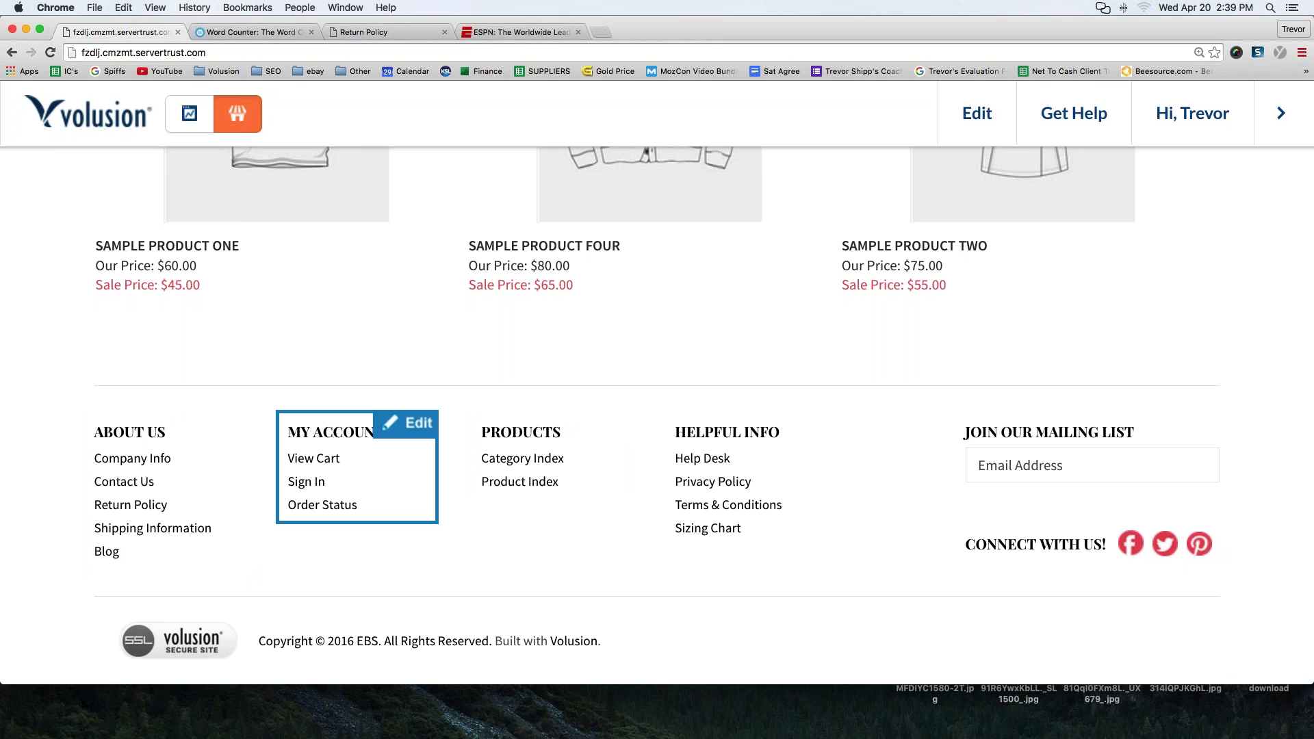
scroll(396, 487, up, 20)
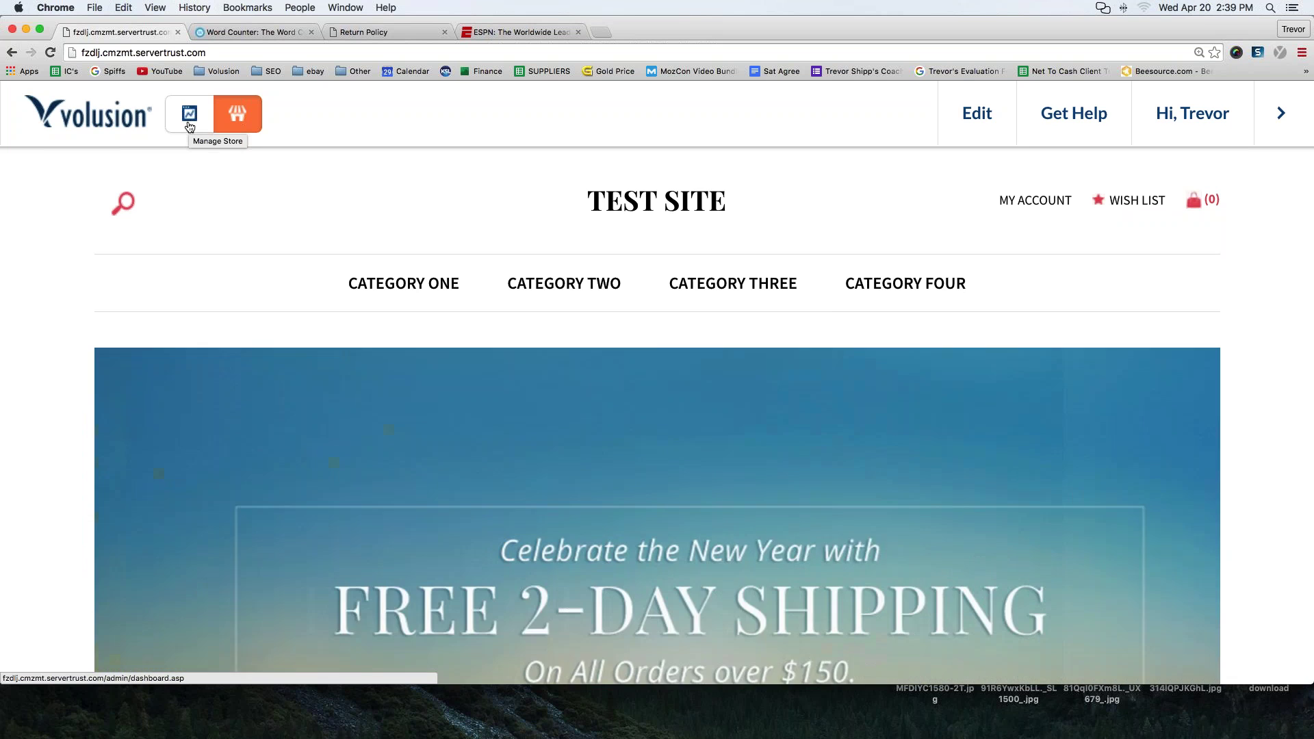
click(189, 126)
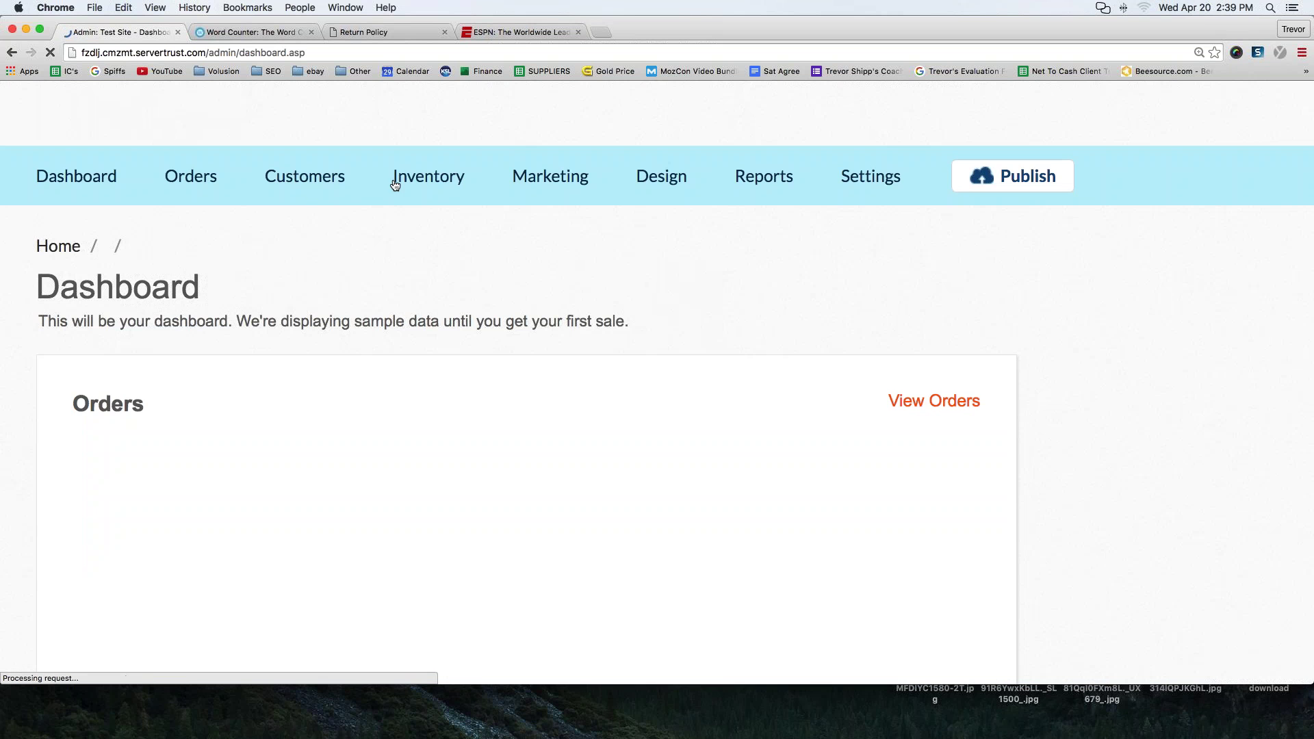
- List the categories as a table and scroll down to Blog (109) and Sizing Chart (110)
mouse_move(419, 187)
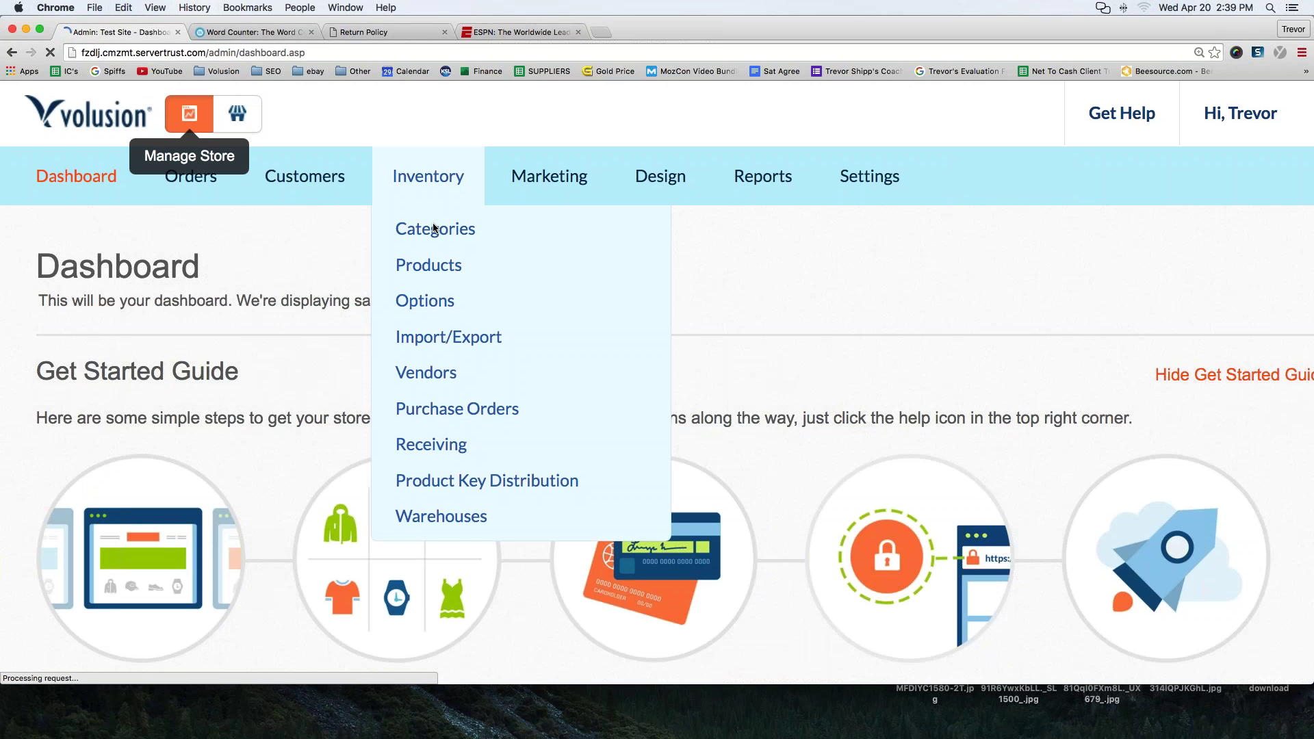
click(435, 228)
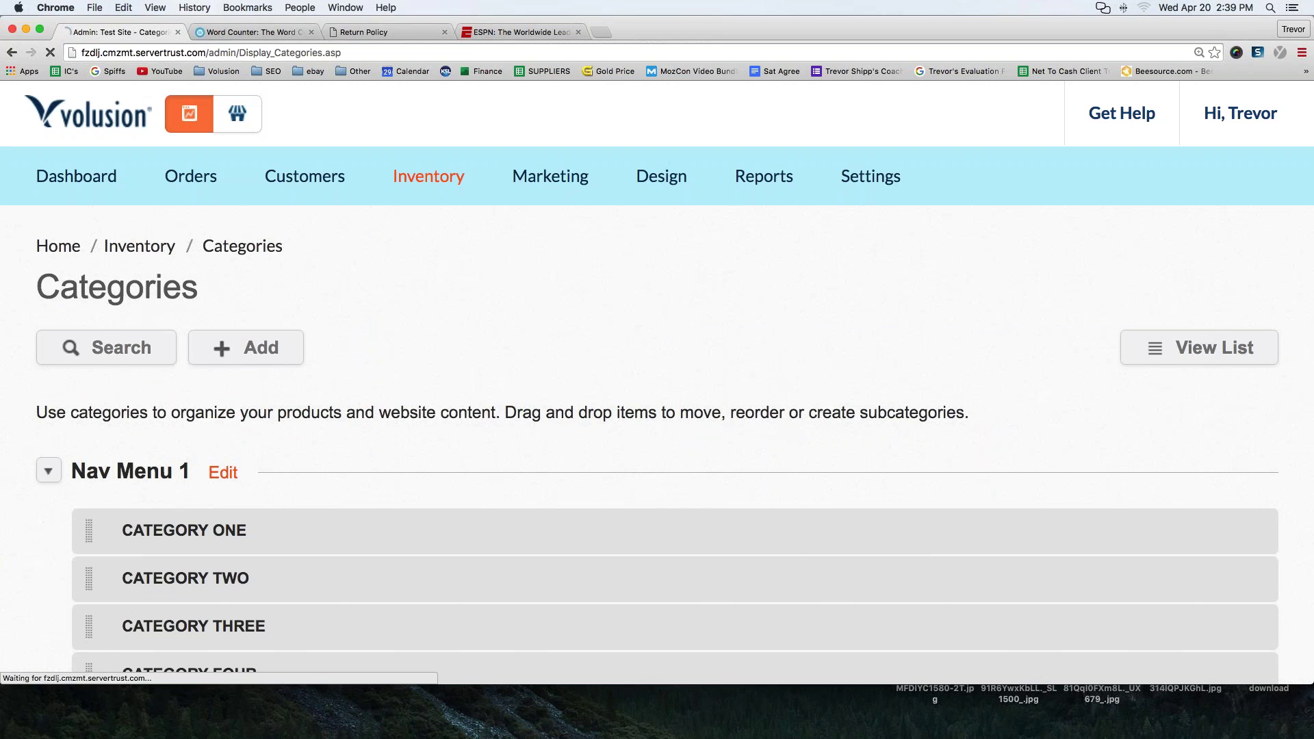
click(1210, 355)
scroll(1210, 355, down, 8)
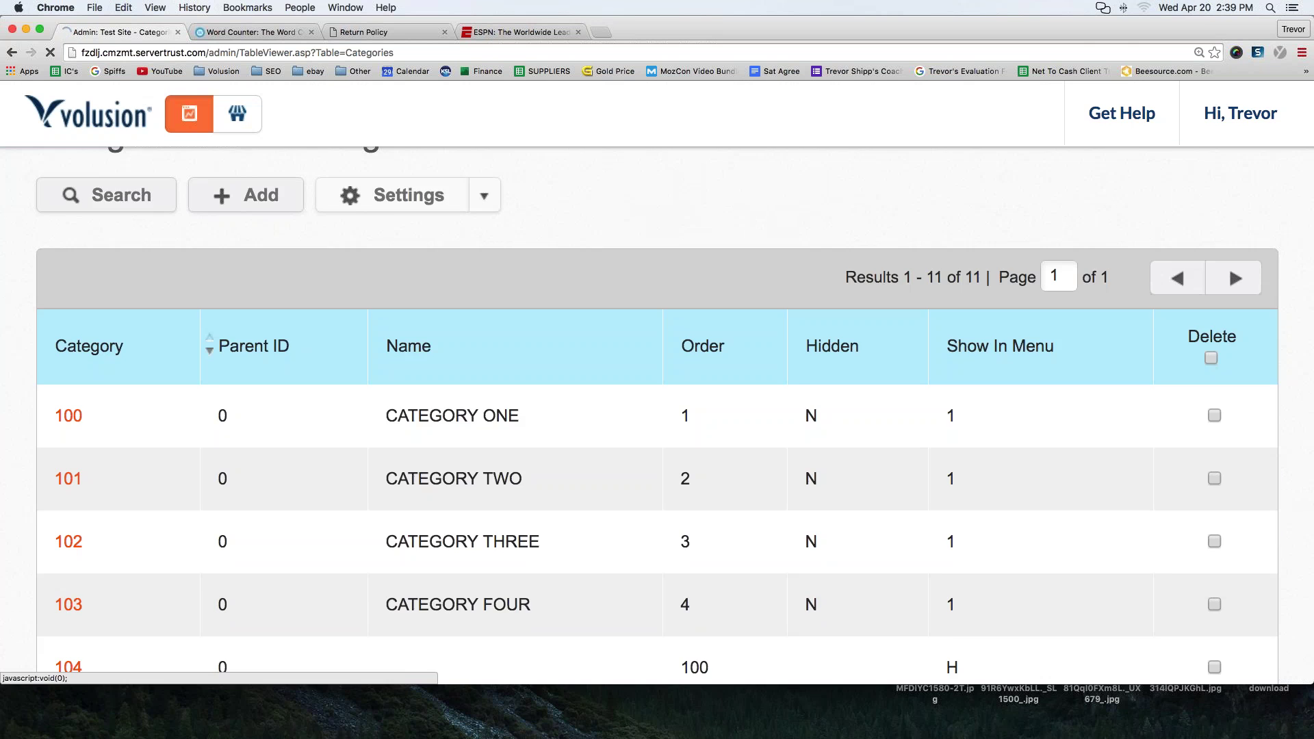
scroll(658, 411, down, 3)
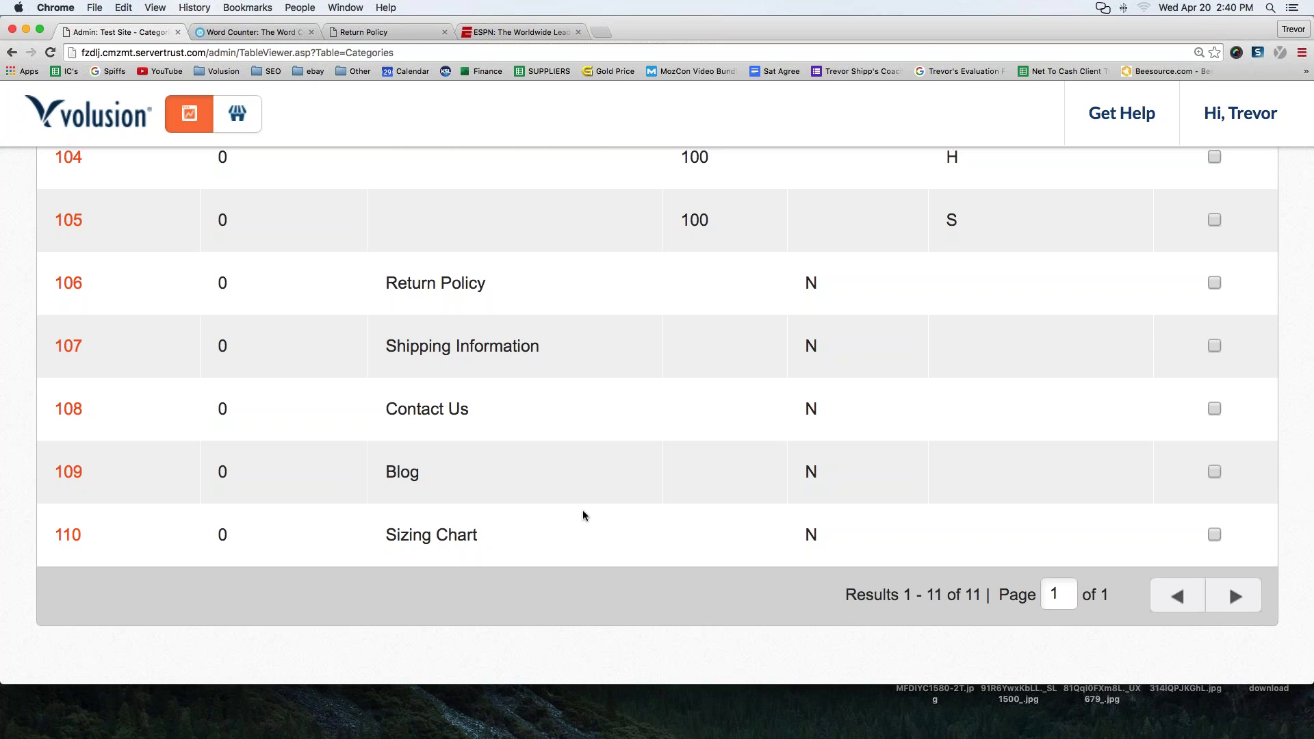
scroll(584, 514, up, 5)
scroll(599, 437, down, 3)
scroll(603, 435, down, 3)
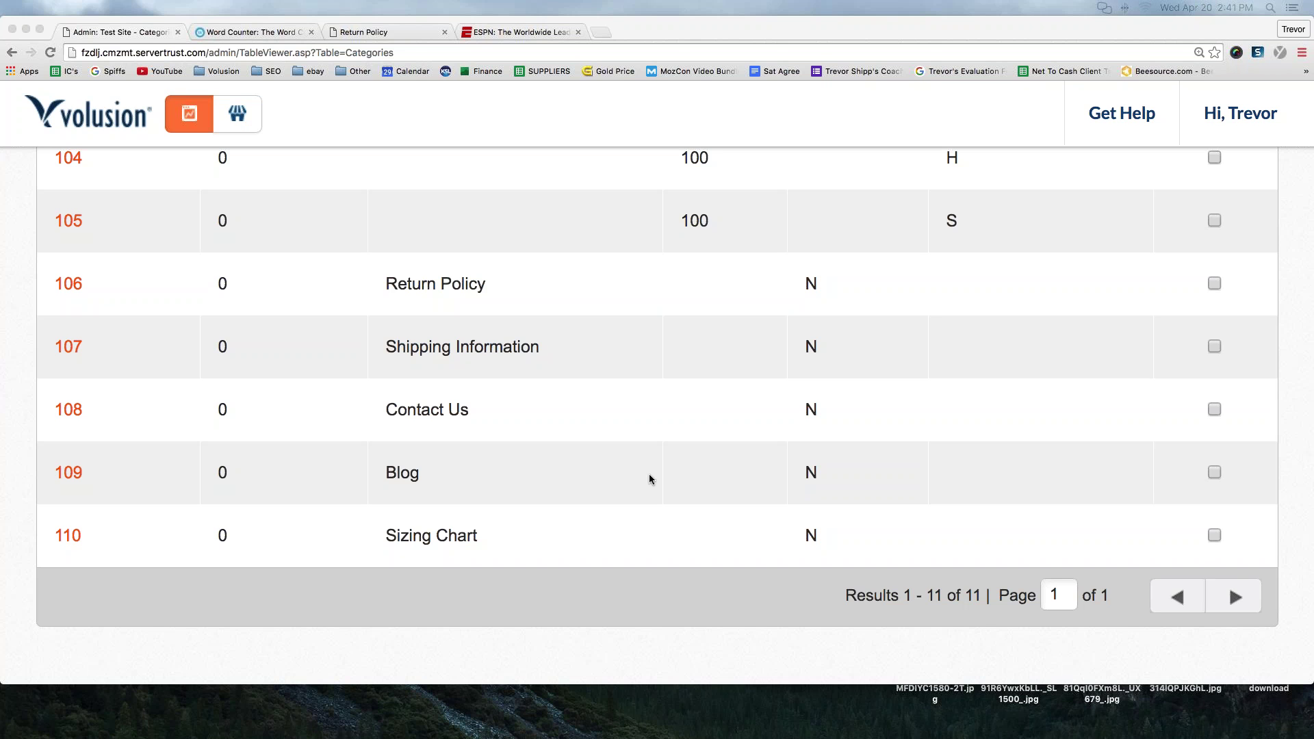
scroll(648, 473, up, 10)
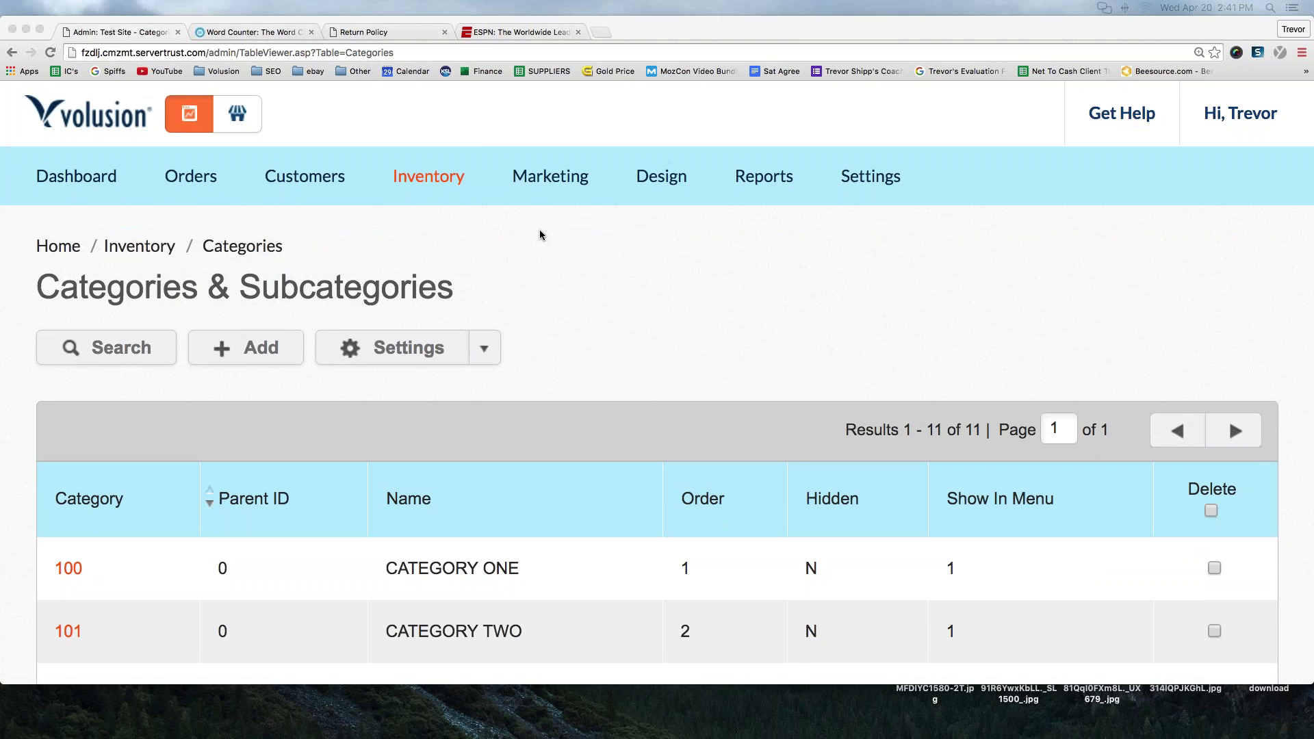
- Open the Site Content articles list from the Design menu
mouse_move(615, 180)
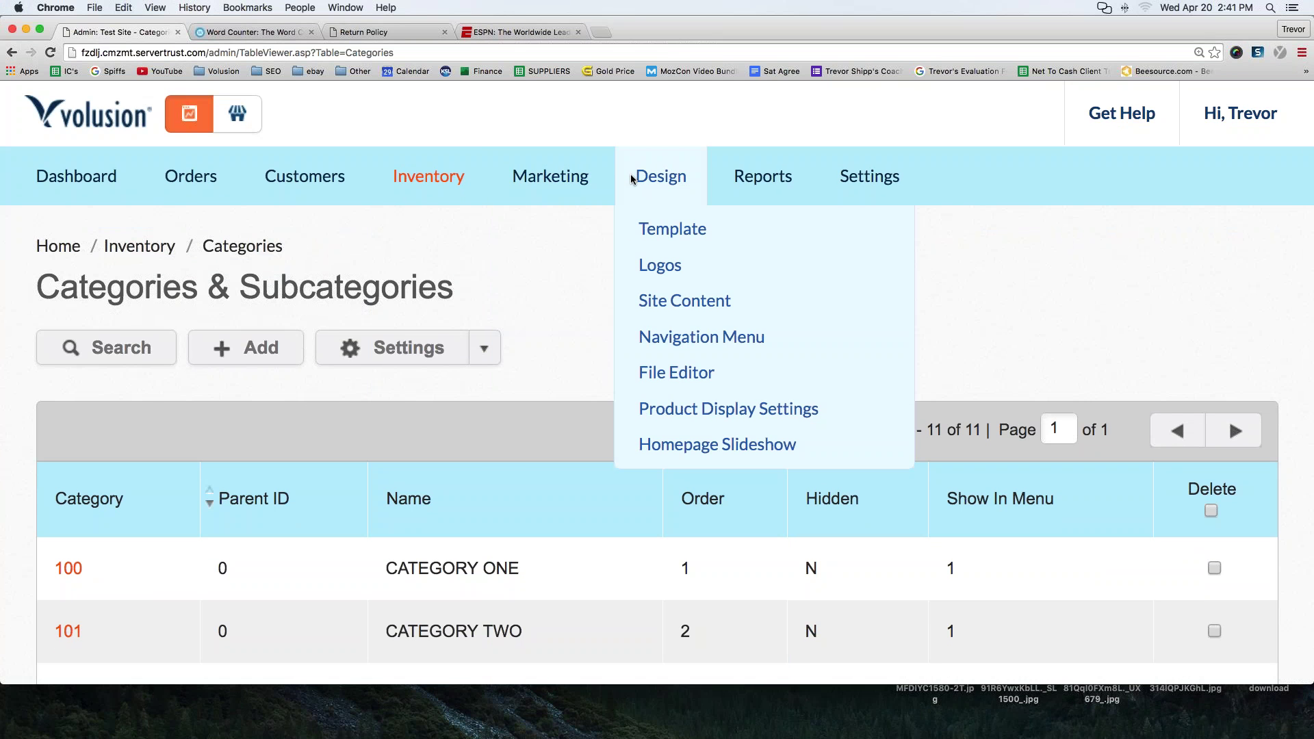
mouse_move(459, 179)
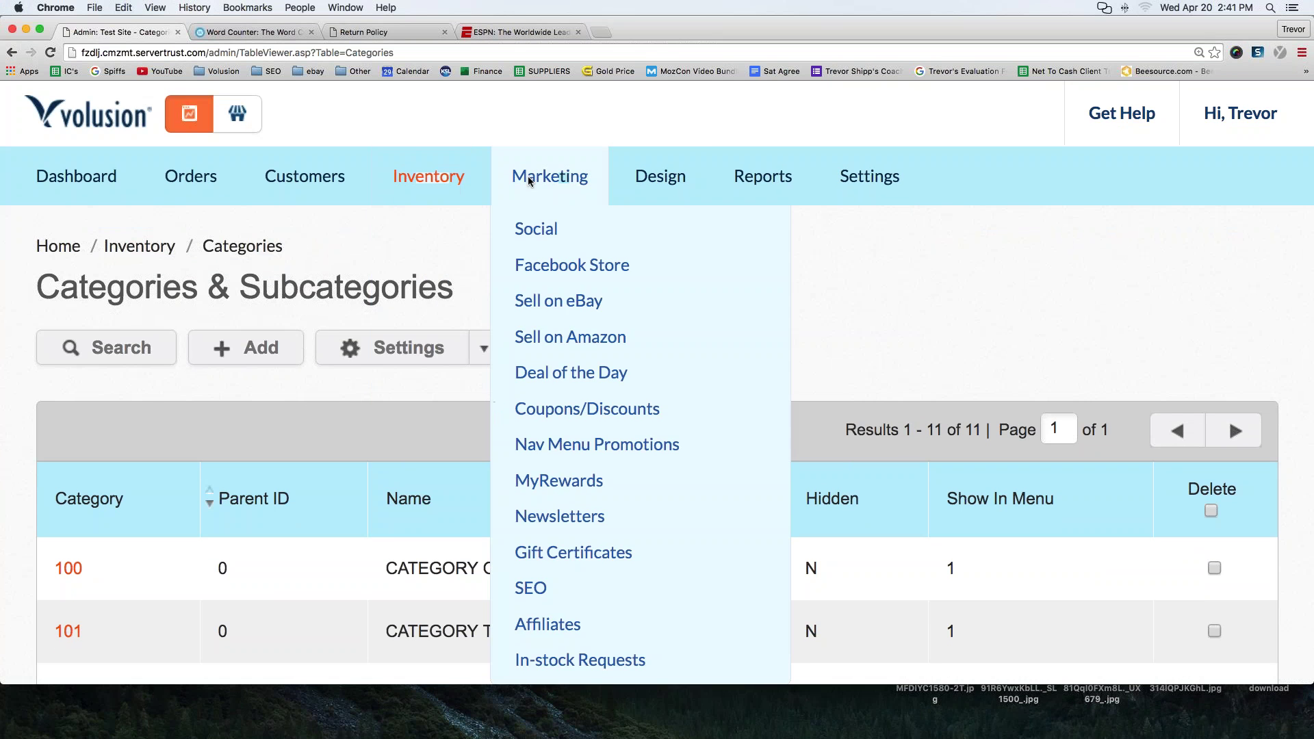
mouse_move(661, 177)
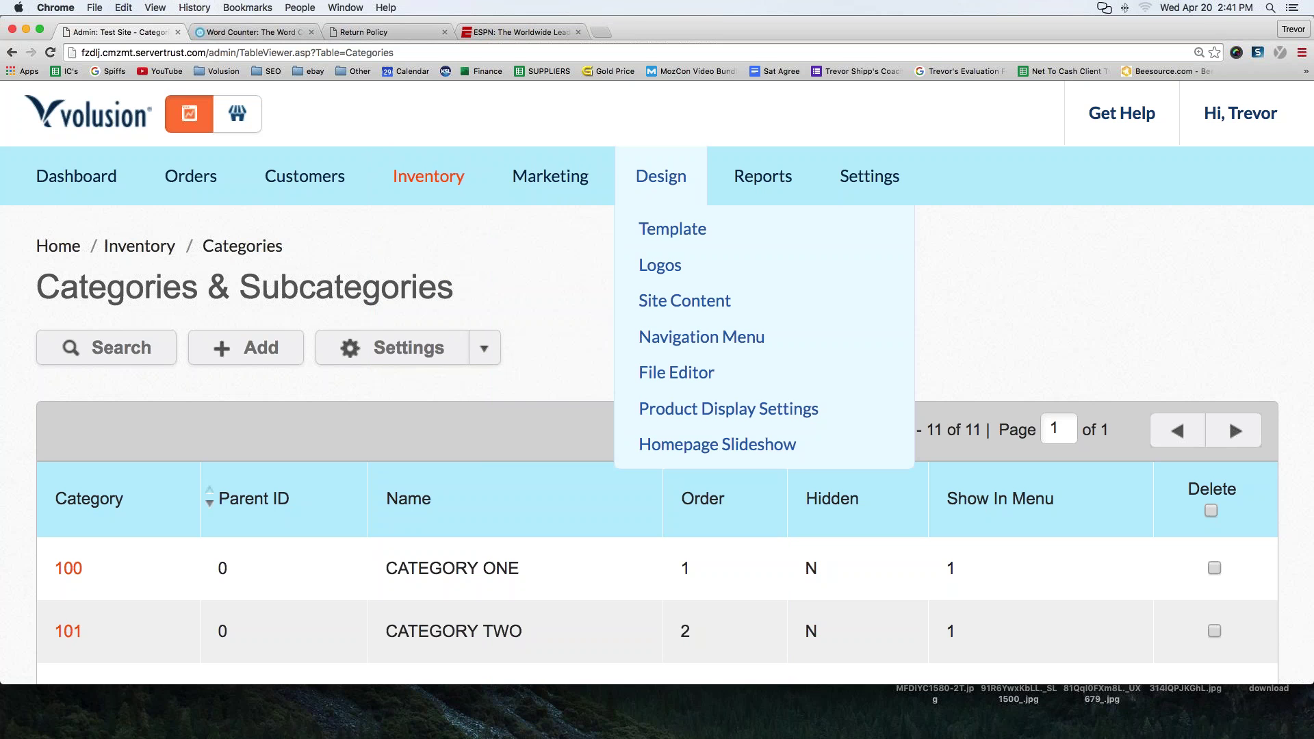
click(671, 310)
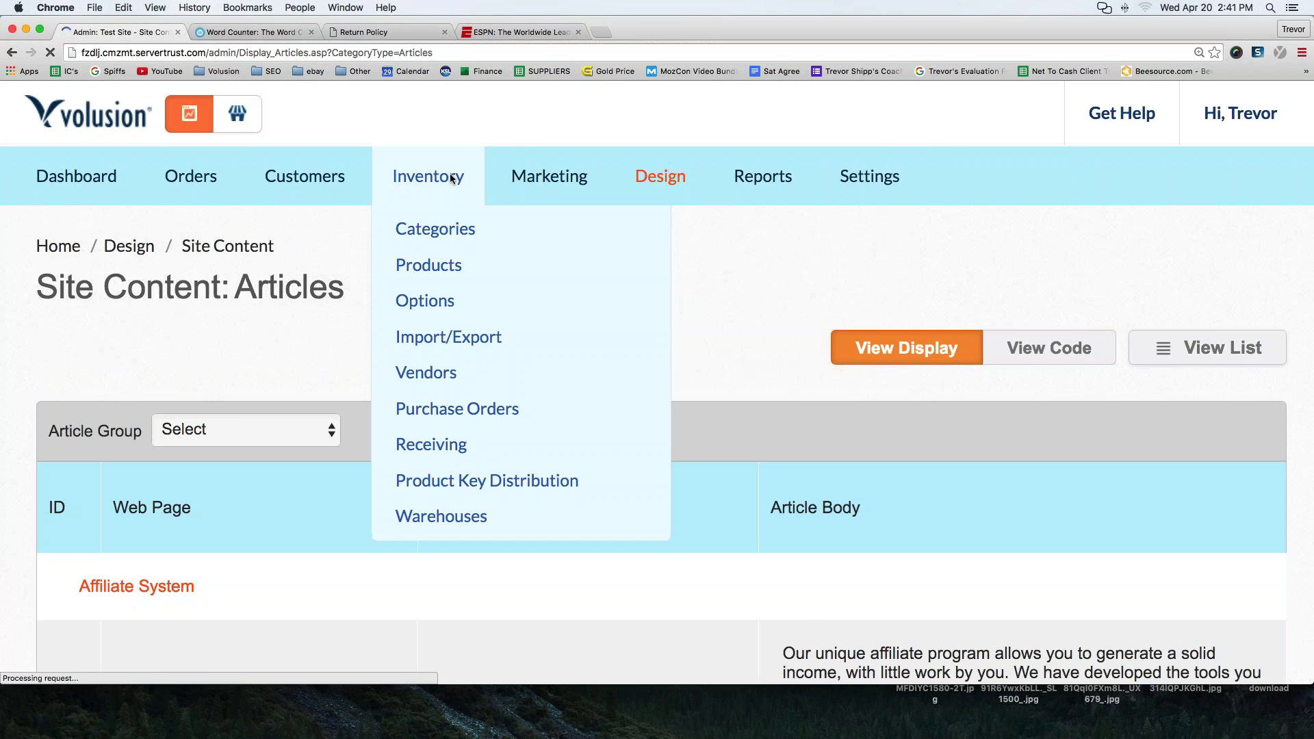
scroll(203, 296, down, 1)
drag(36, 230, 354, 242)
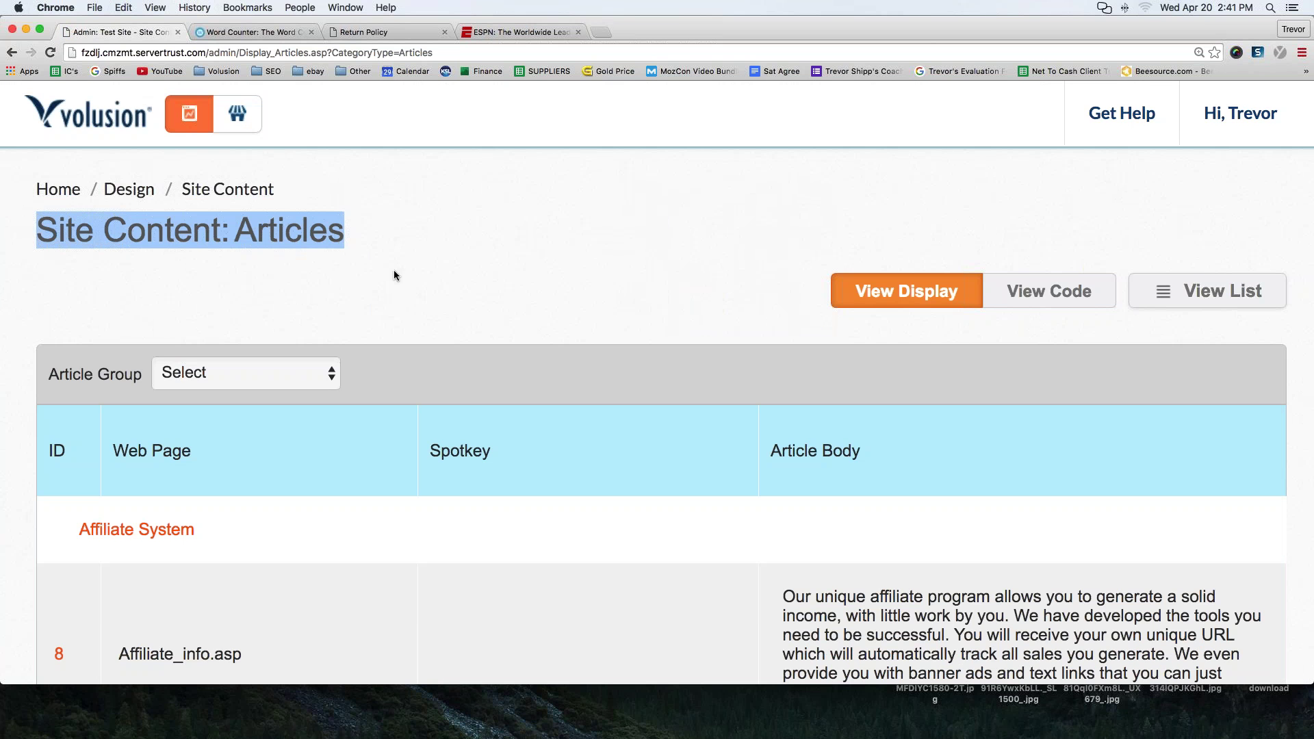
- Scroll the articles list to find AboutUs.asp (ID 1) under Company Information
scroll(394, 269, down, 1)
scroll(397, 253, down, 15)
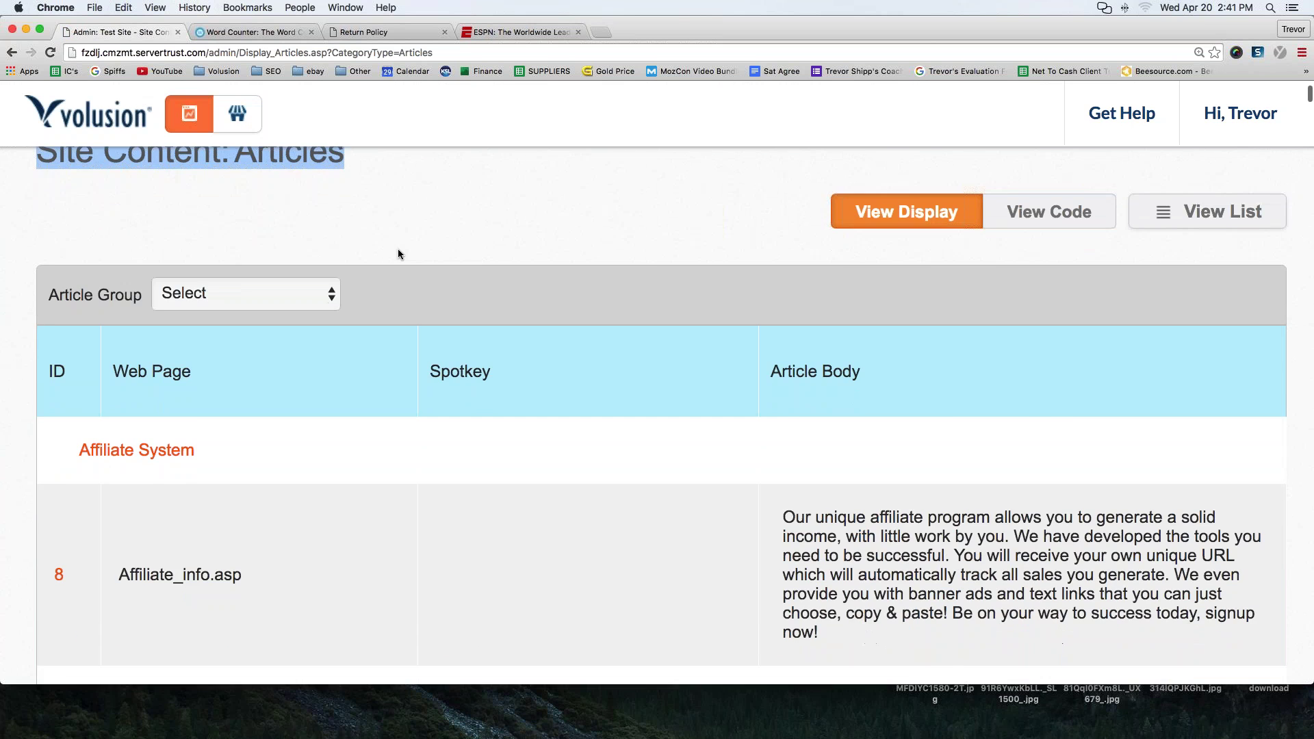
scroll(398, 254, down, 15)
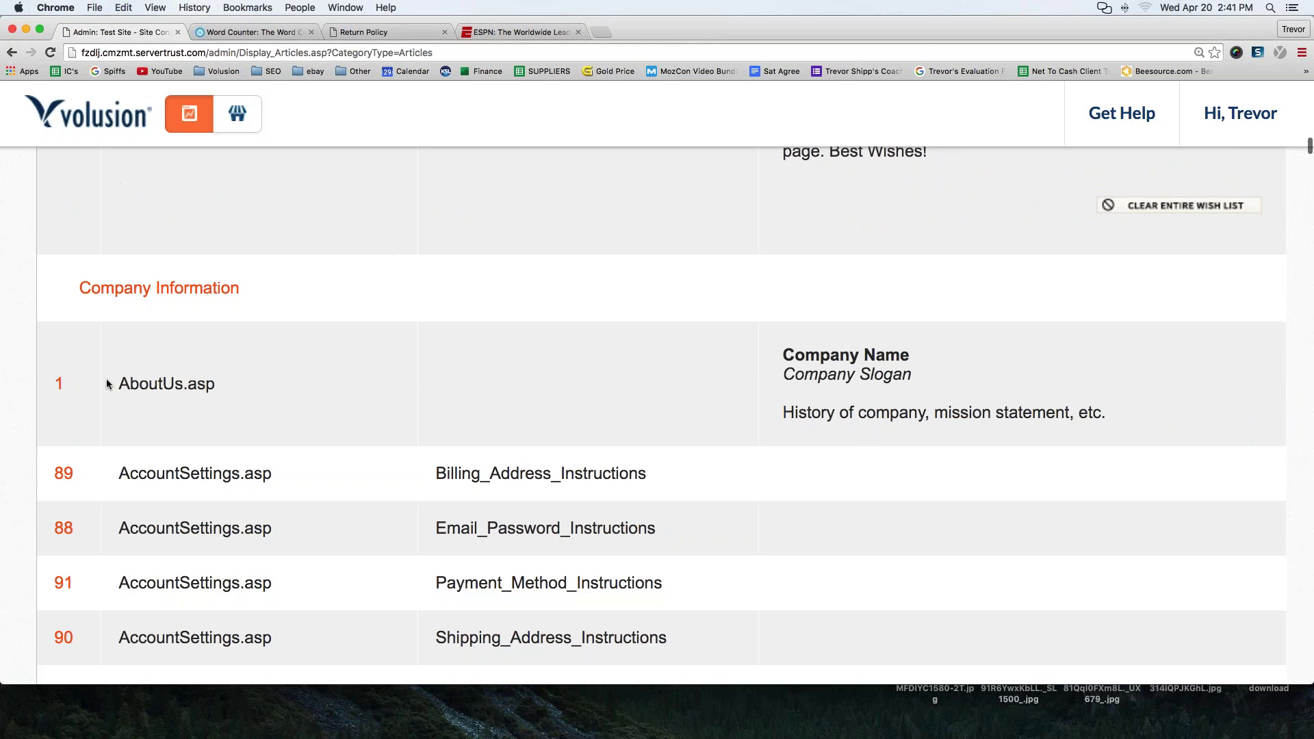
drag(117, 384, 215, 382)
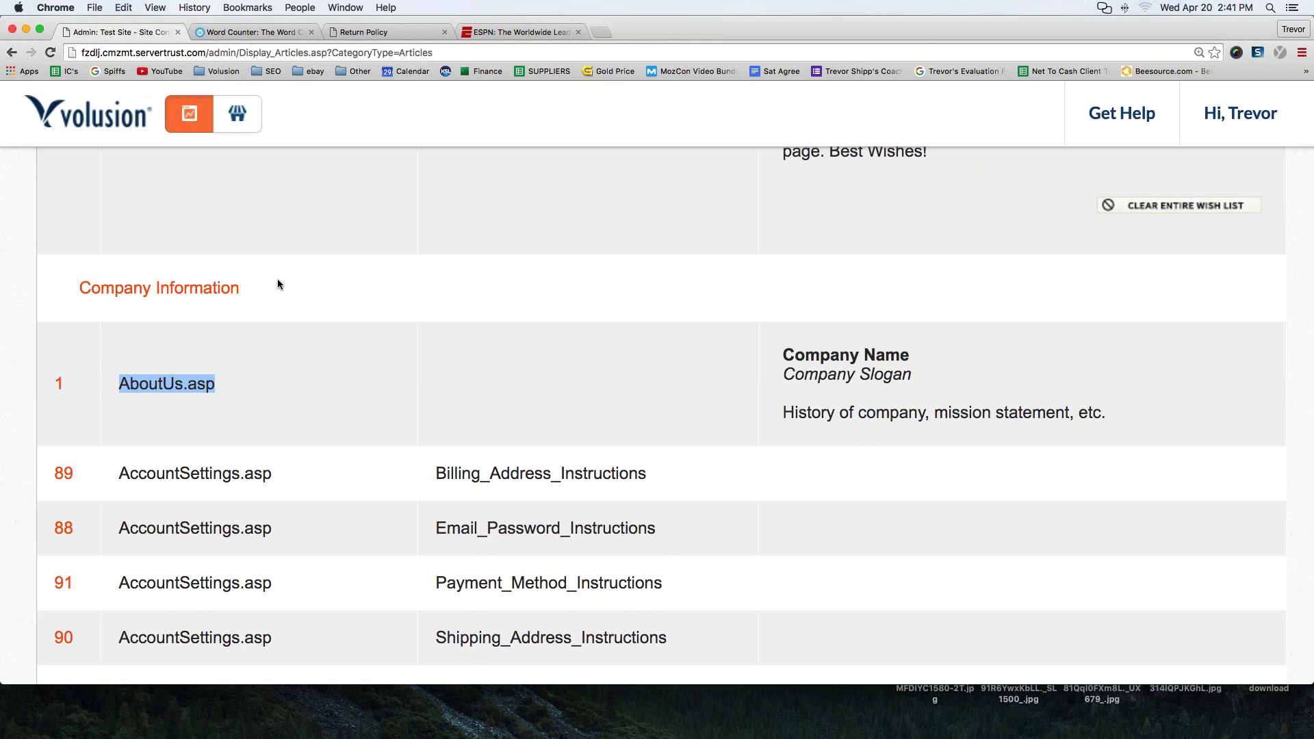
scroll(241, 279, down, 3)
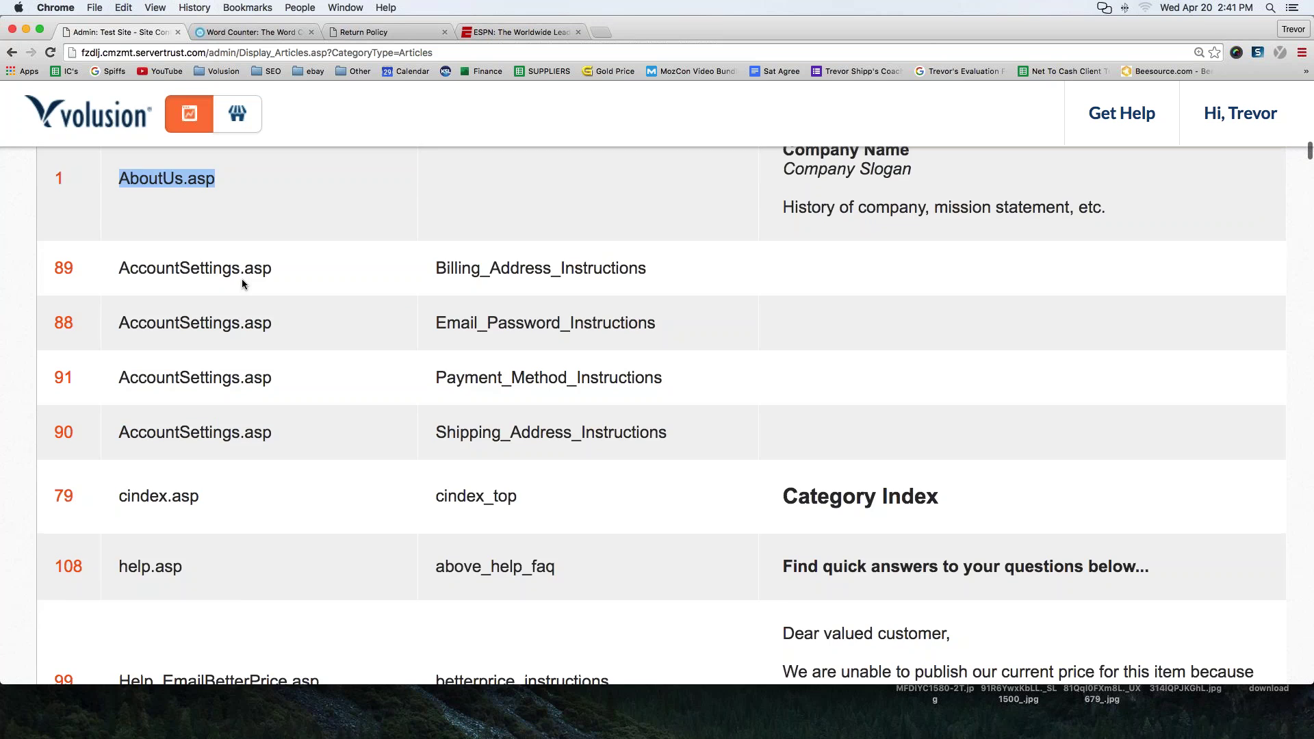
scroll(243, 284, down, 10)
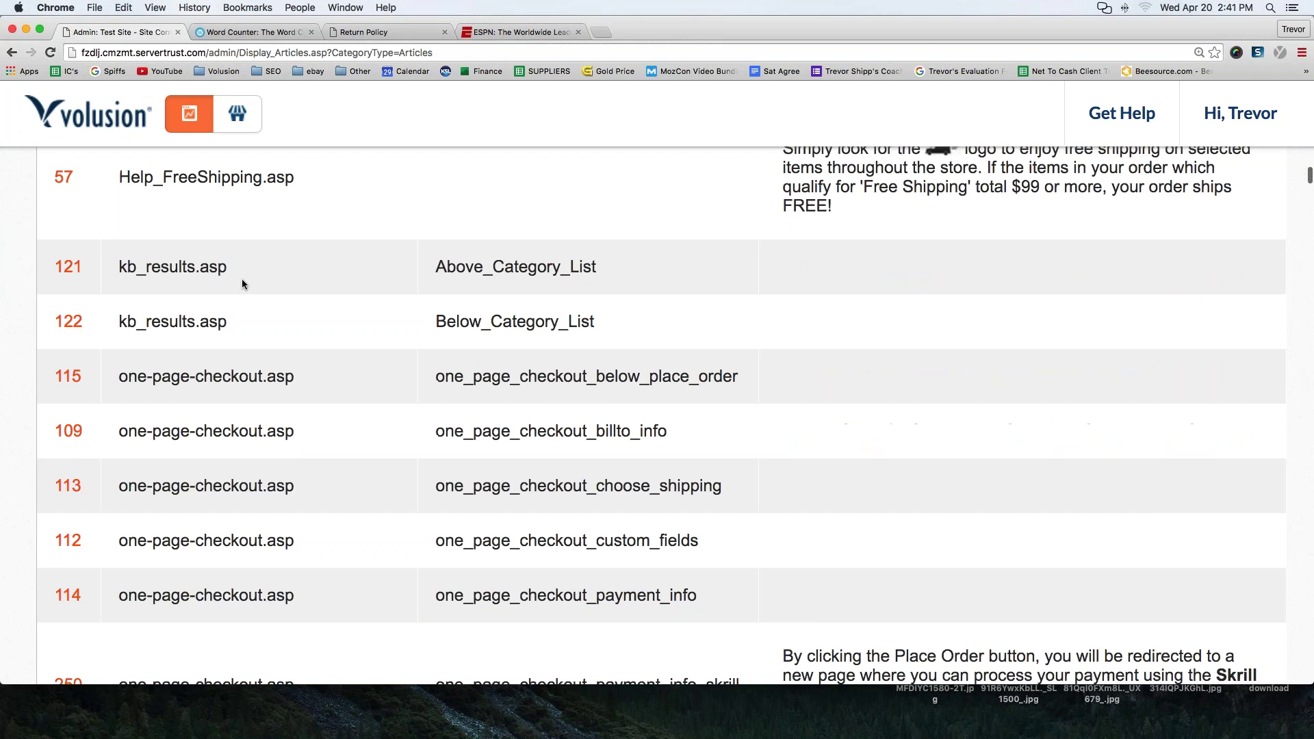
scroll(242, 284, down, 10)
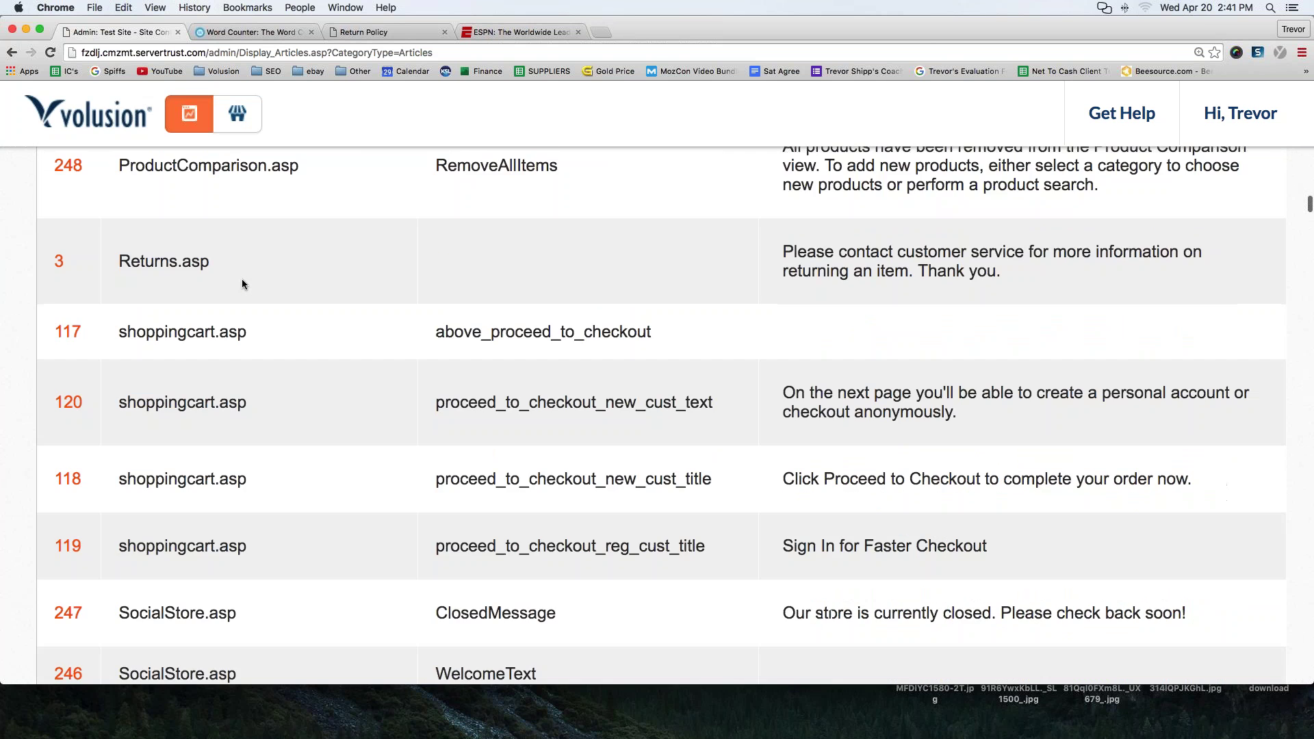
scroll(241, 284, up, 2)
drag(113, 378, 213, 377)
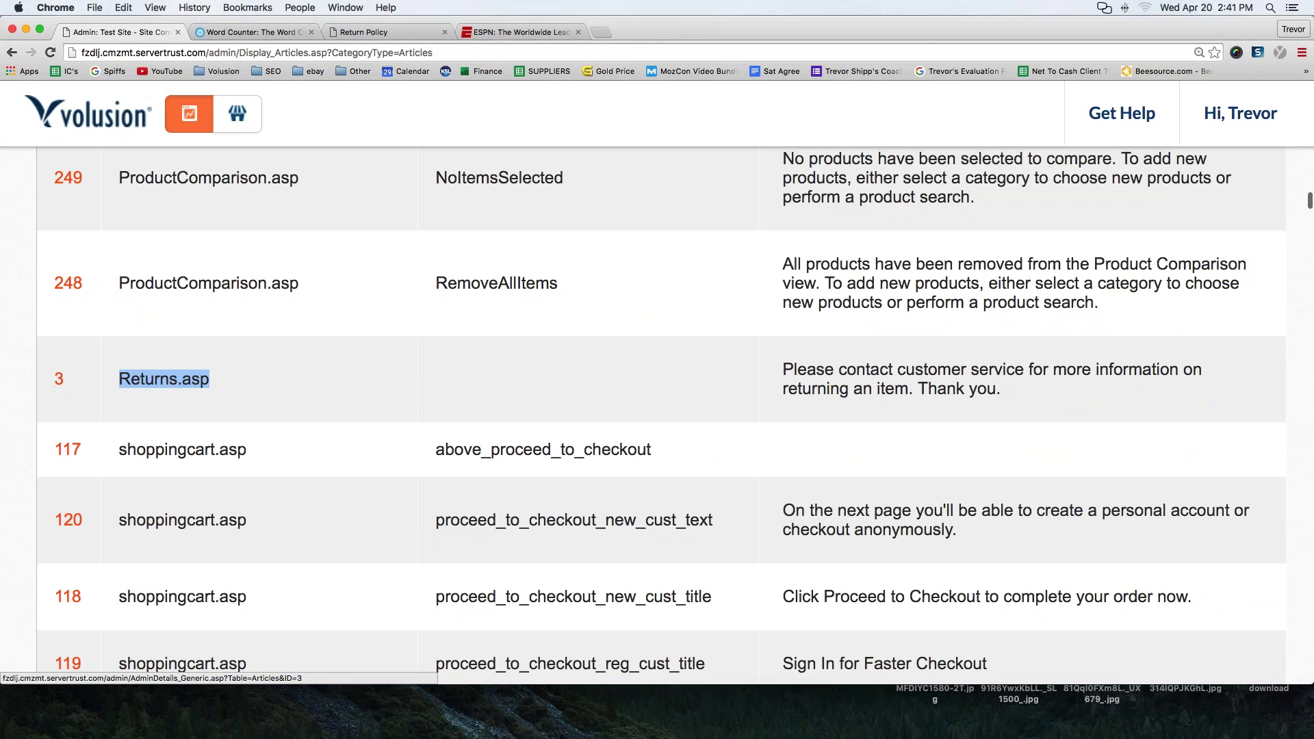
scroll(211, 384, up, 15)
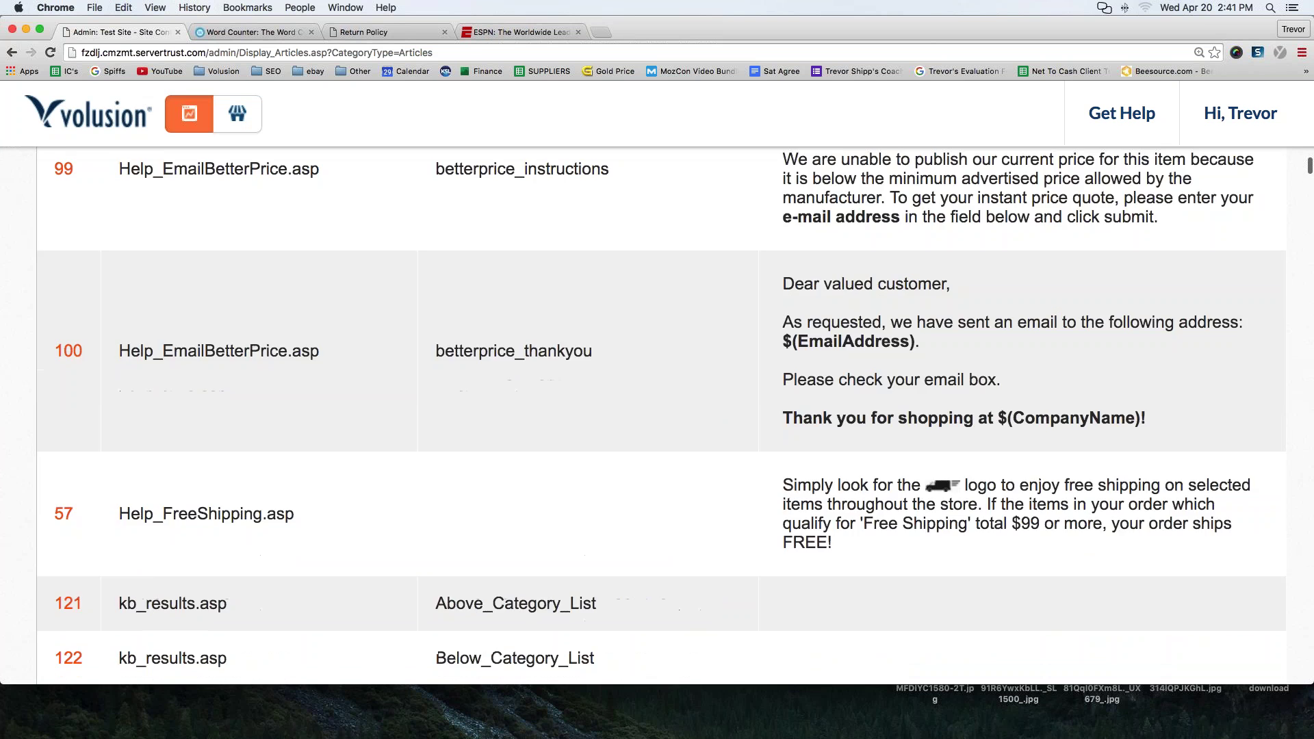
scroll(208, 383, up, 10)
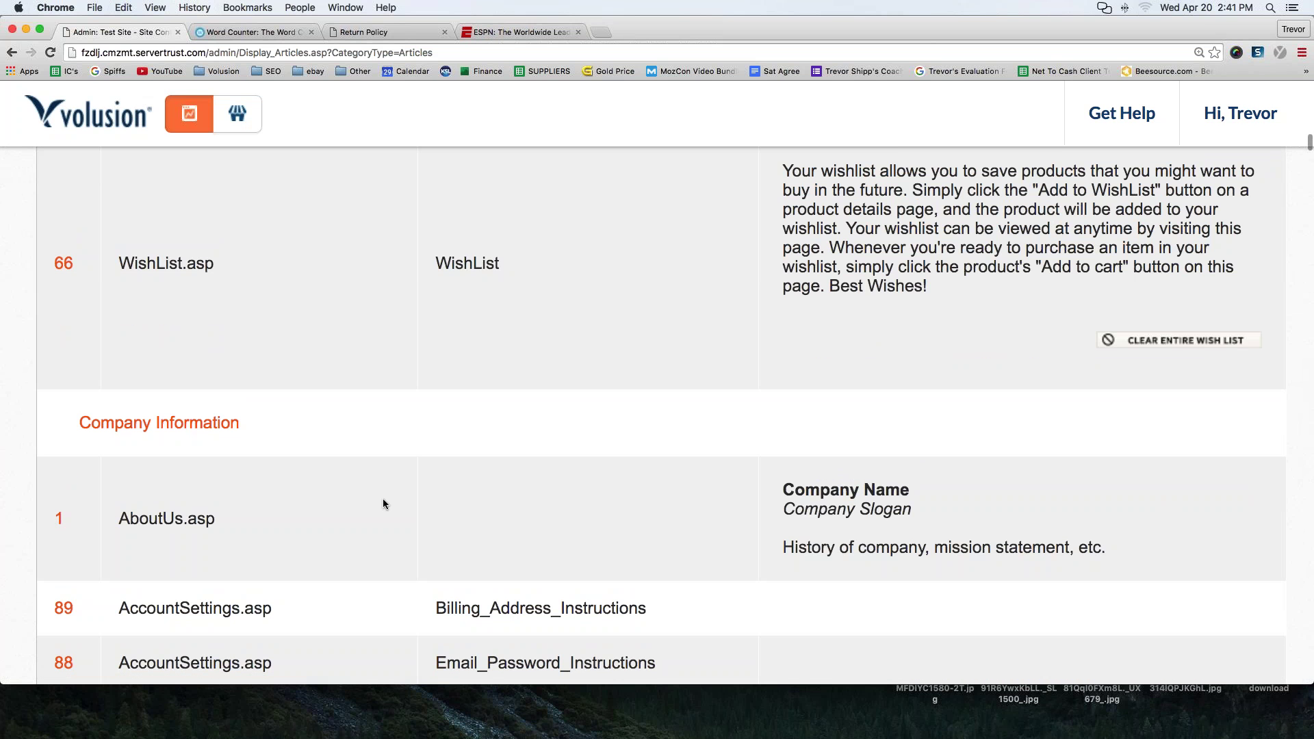
- Search the articles page for 'contact' and step through the matches
key(super+f)
text(cona)
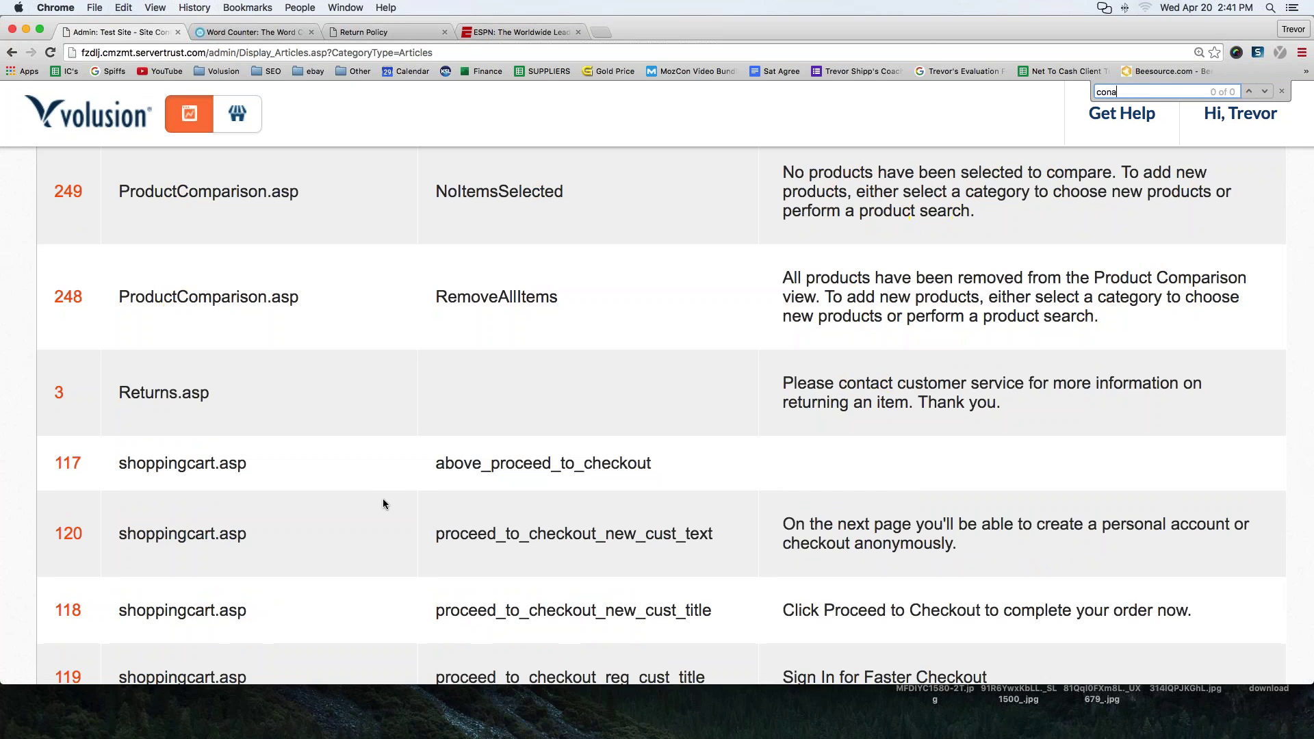
key(BackSpace)
text(tact us)
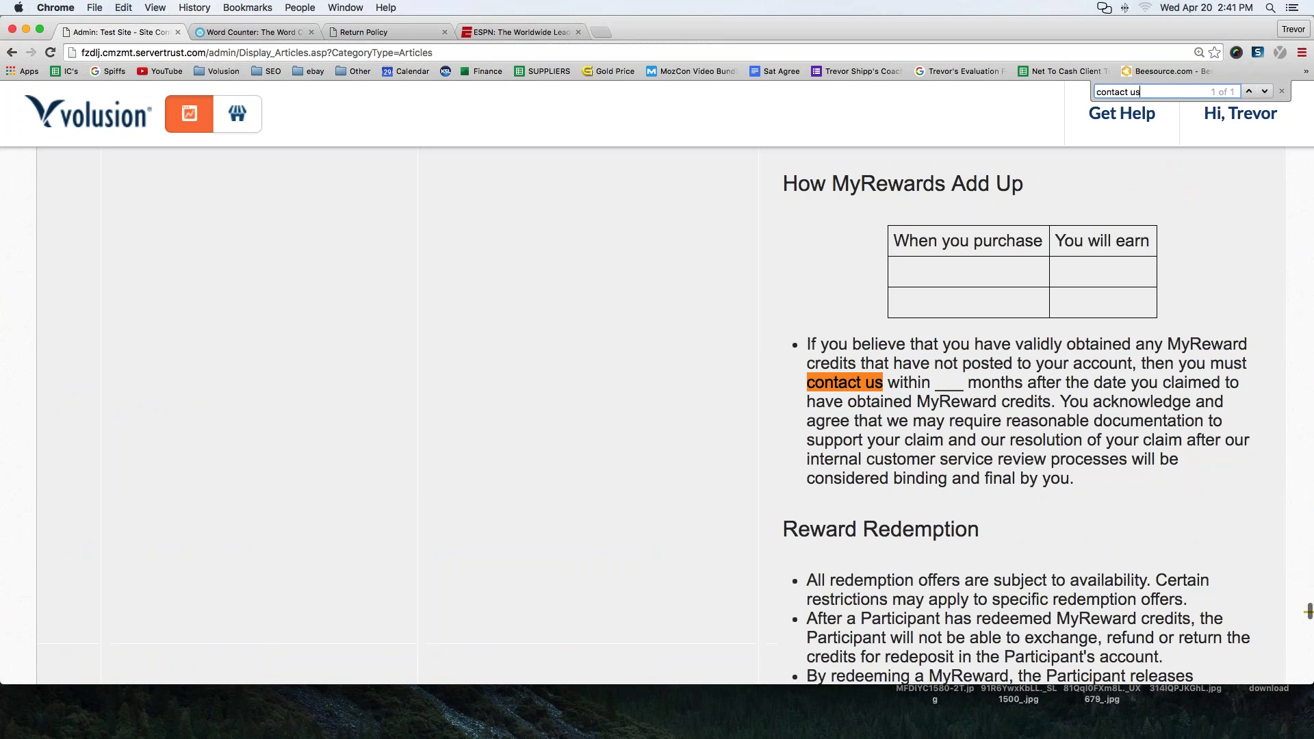
key(BackSpace)
key(BackSpace)
key(BackSpace)
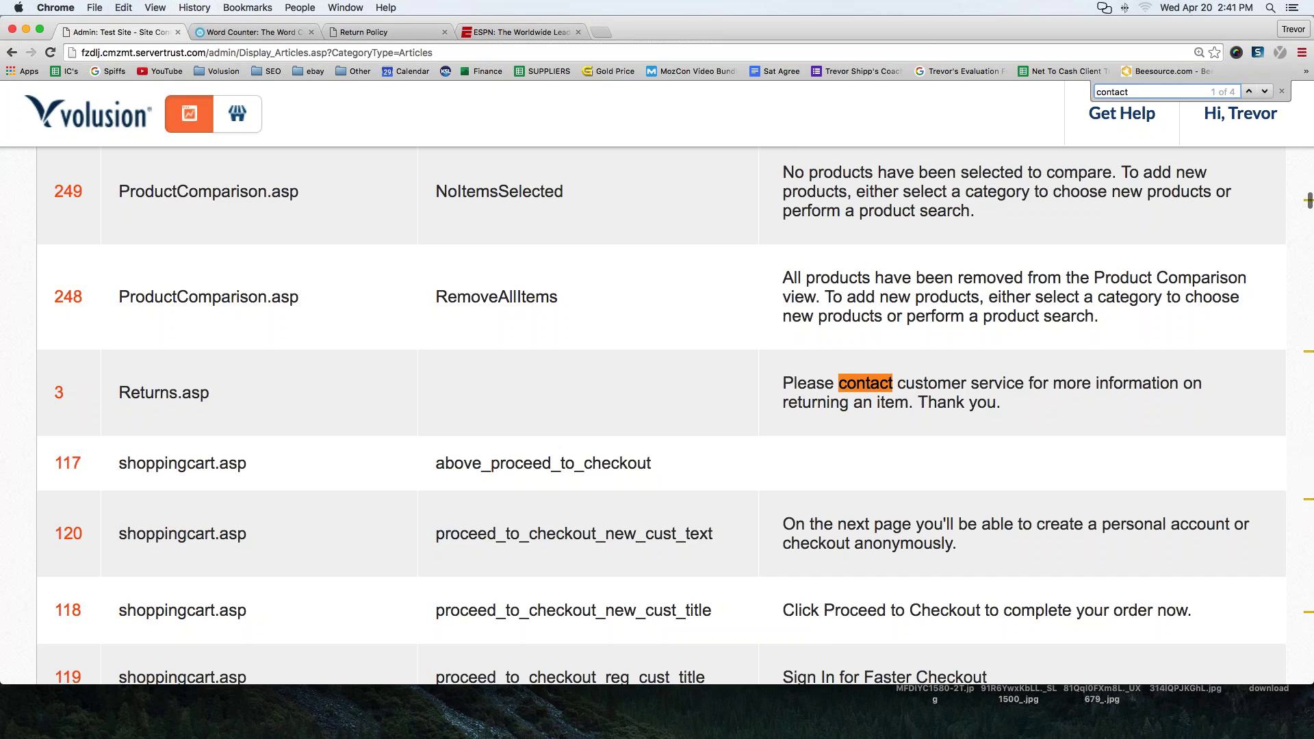
key(Return)
key(Return)
key(Return)
key(Return)
key(Return)
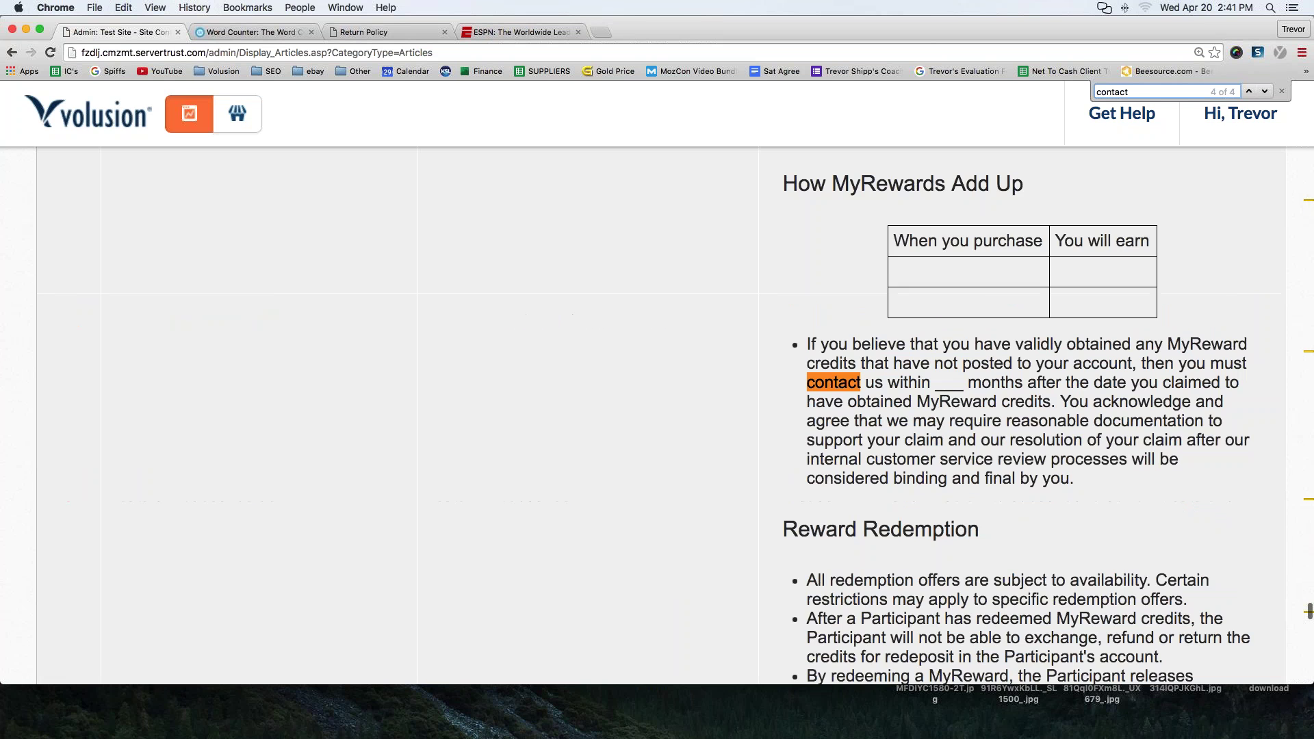
key(Return)
key(Return)
key(Return)
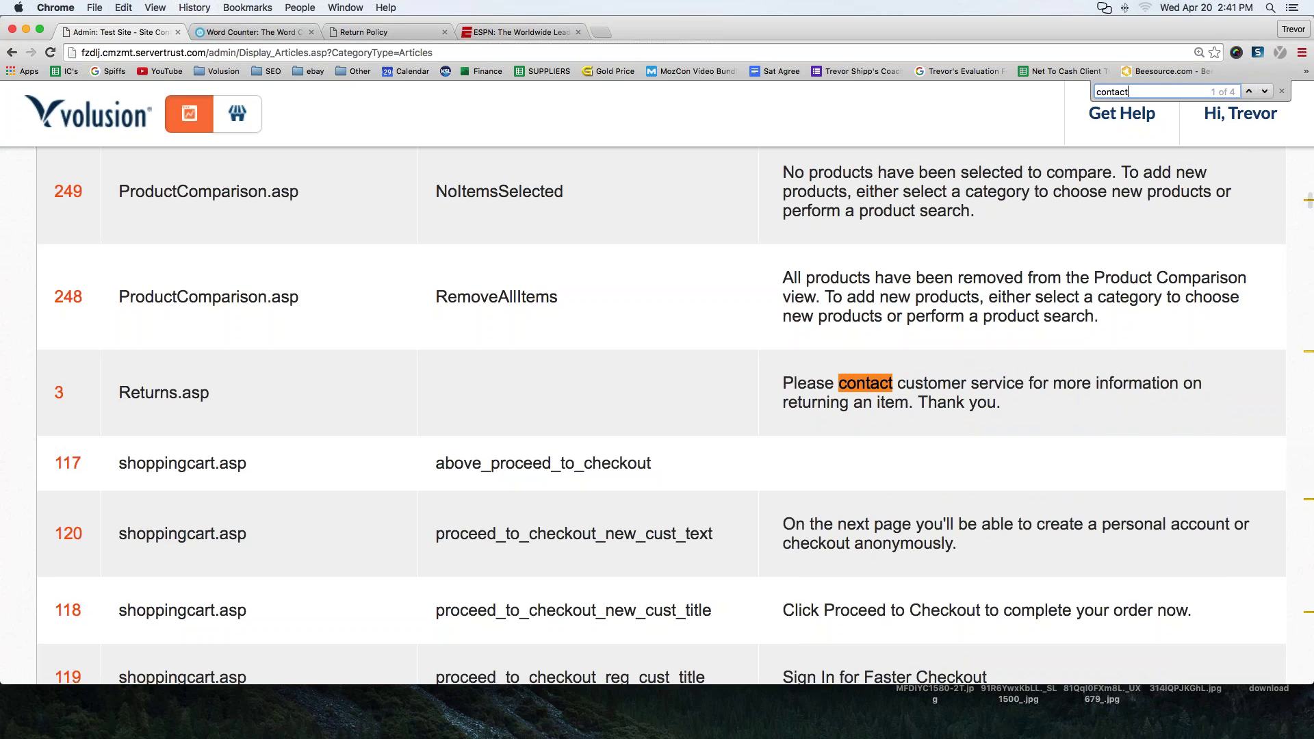
scroll(382, 476, right, 1)
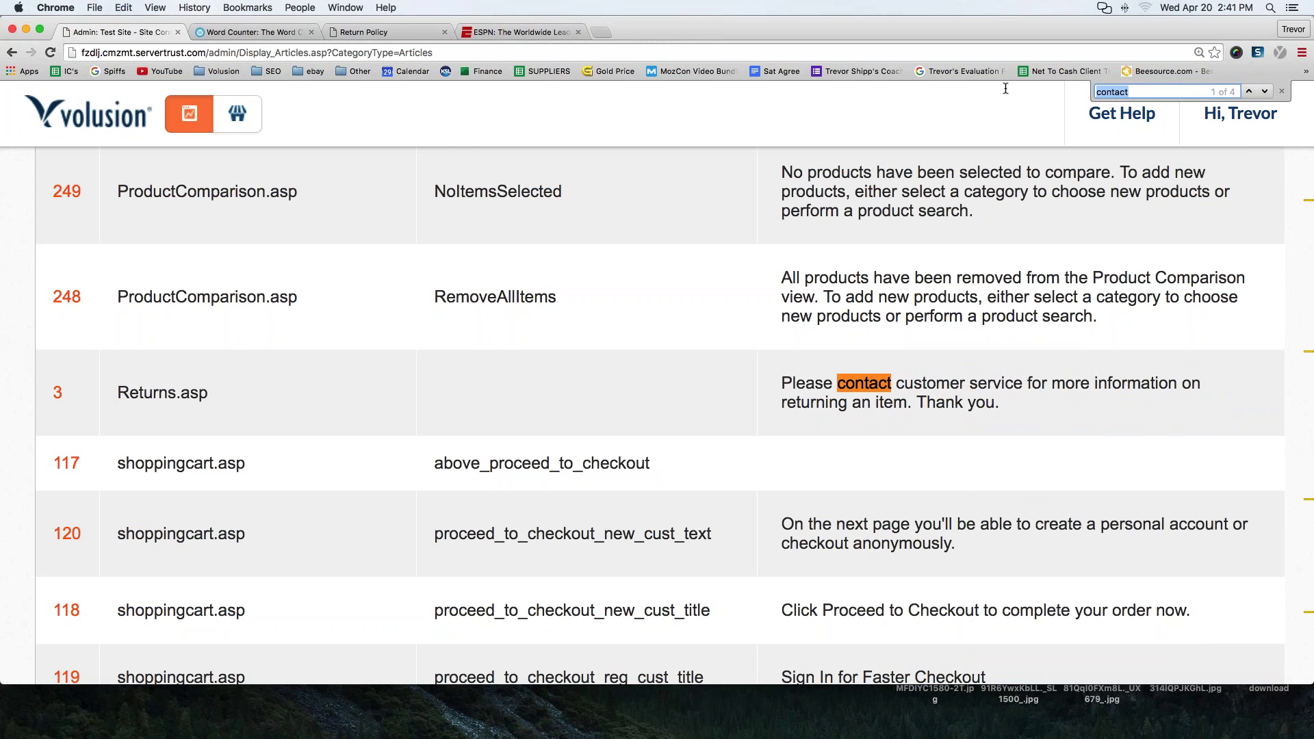
- Search for 'shipping' and pick out Help_FreeShipping.asp, ID 57
key(super+f)
text(shipping)
mouse_move(1088, 110)
key(Return)
key(Return)
key(Return)
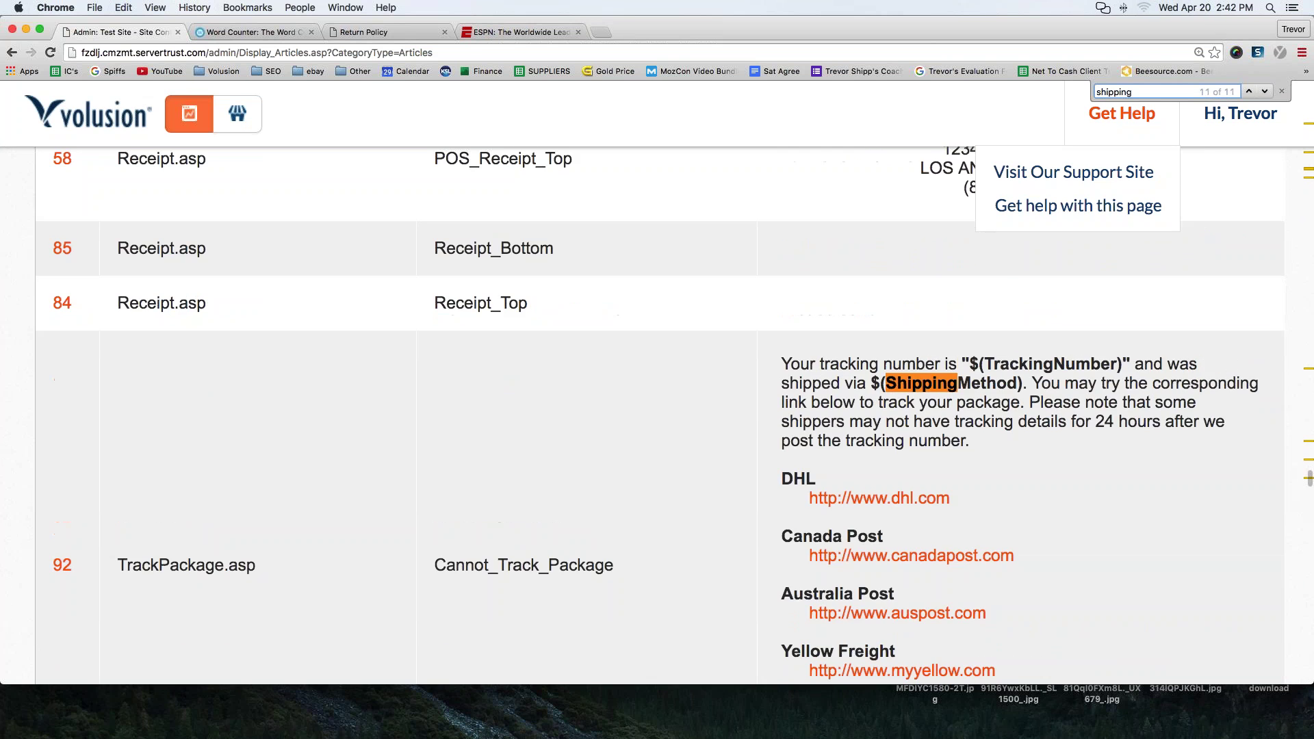
key(Return)
key(Return)
key(Return)
key(Return)
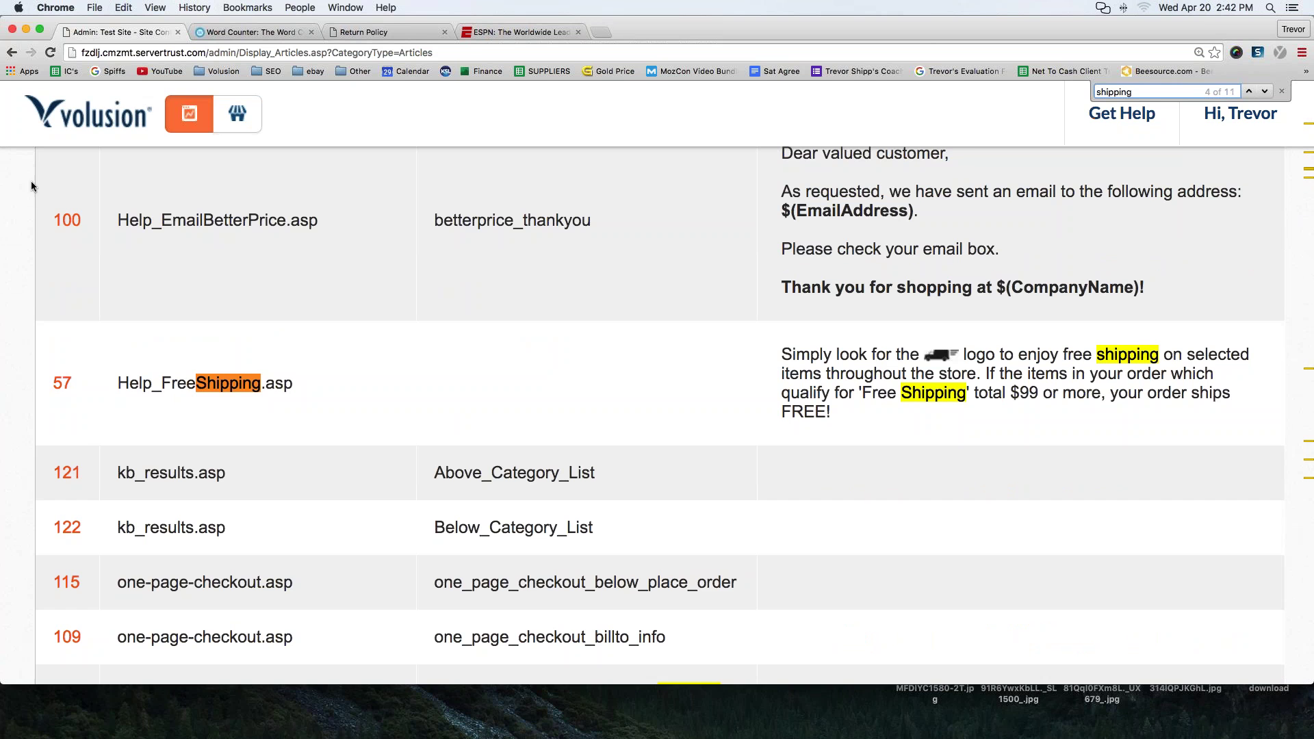
right_click(70, 383)
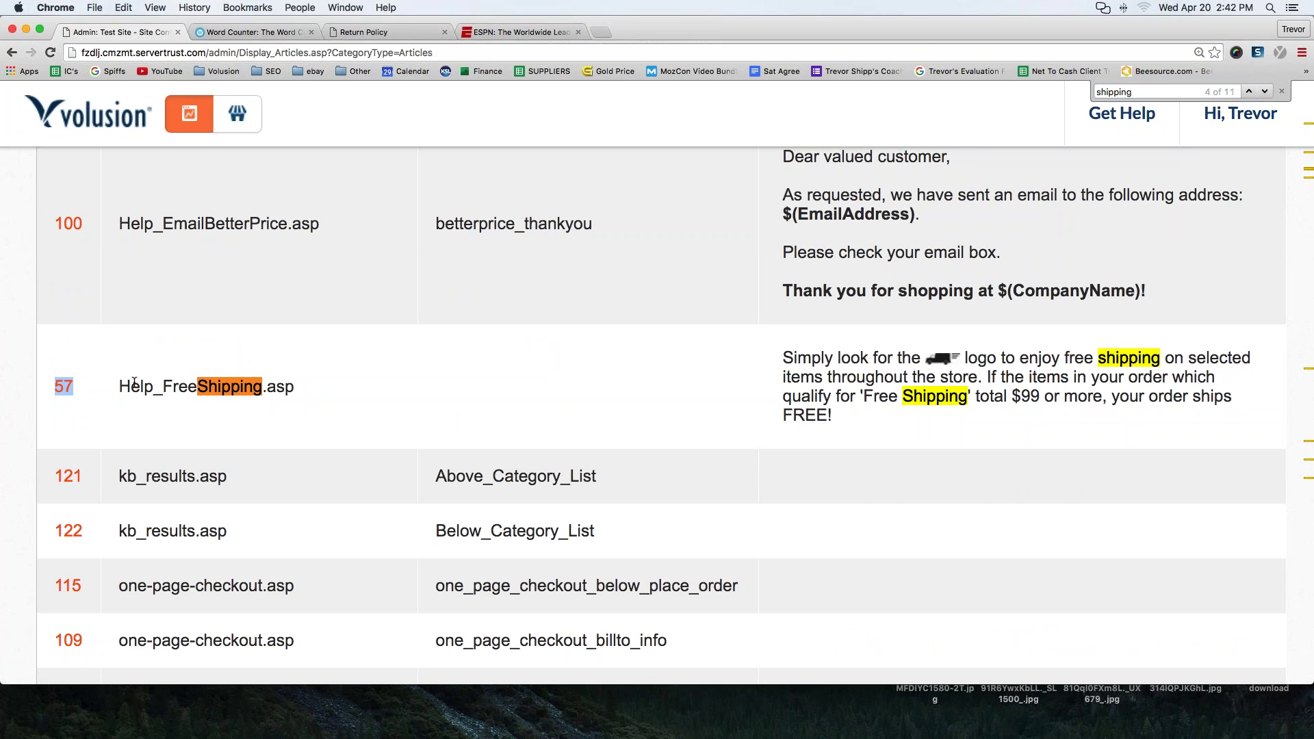
click(253, 32)
- Add an ARTICLES: heading below the pages list with the line '1. About us'
click(450, 436)
key(Return)
key(Return)
text(A)
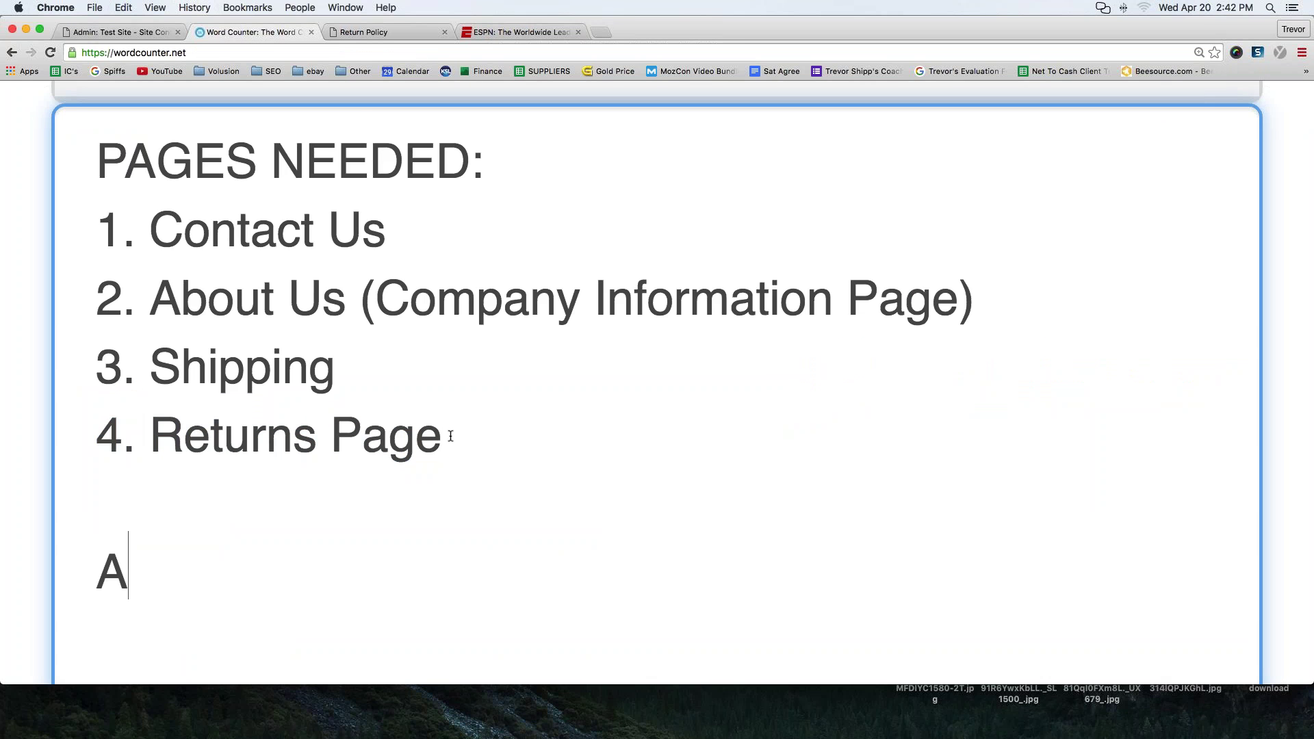
text(RTICLE)
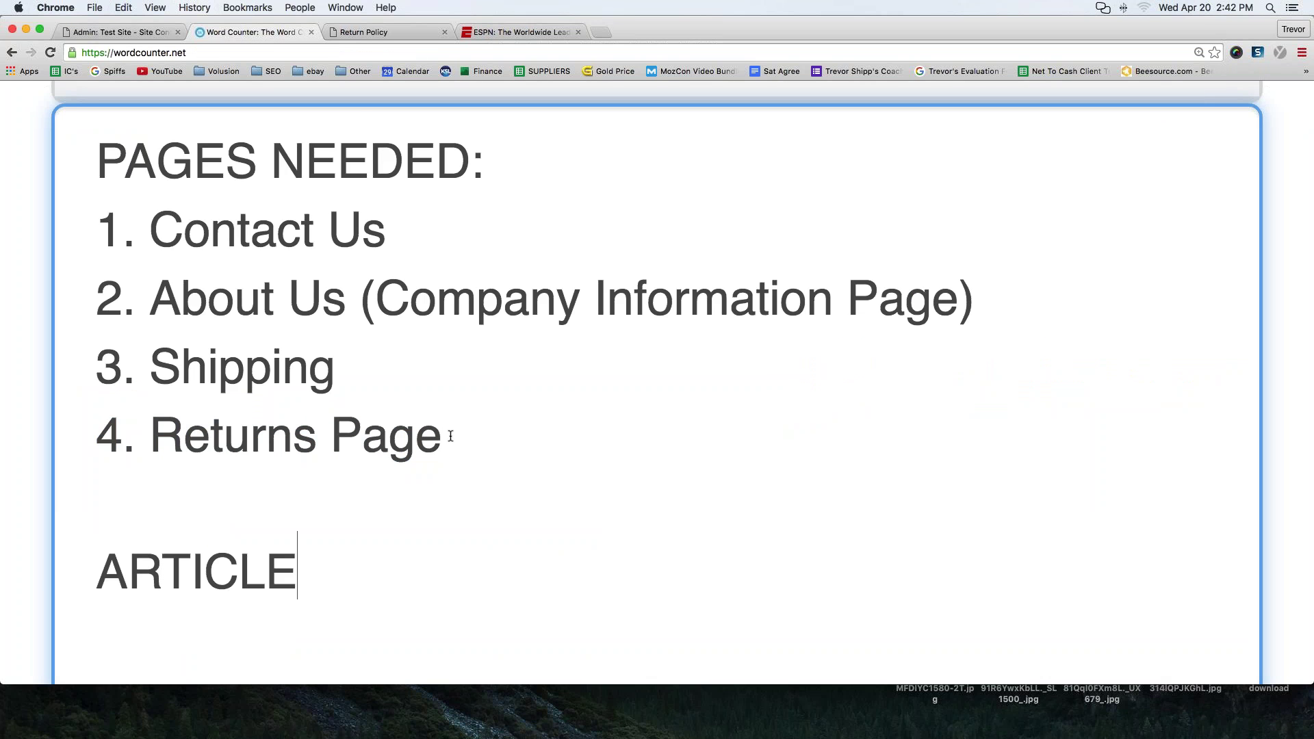
key(BackSpace)
key(BackSpace)
key(BackSpace)
text(CLES:)
key(Return)
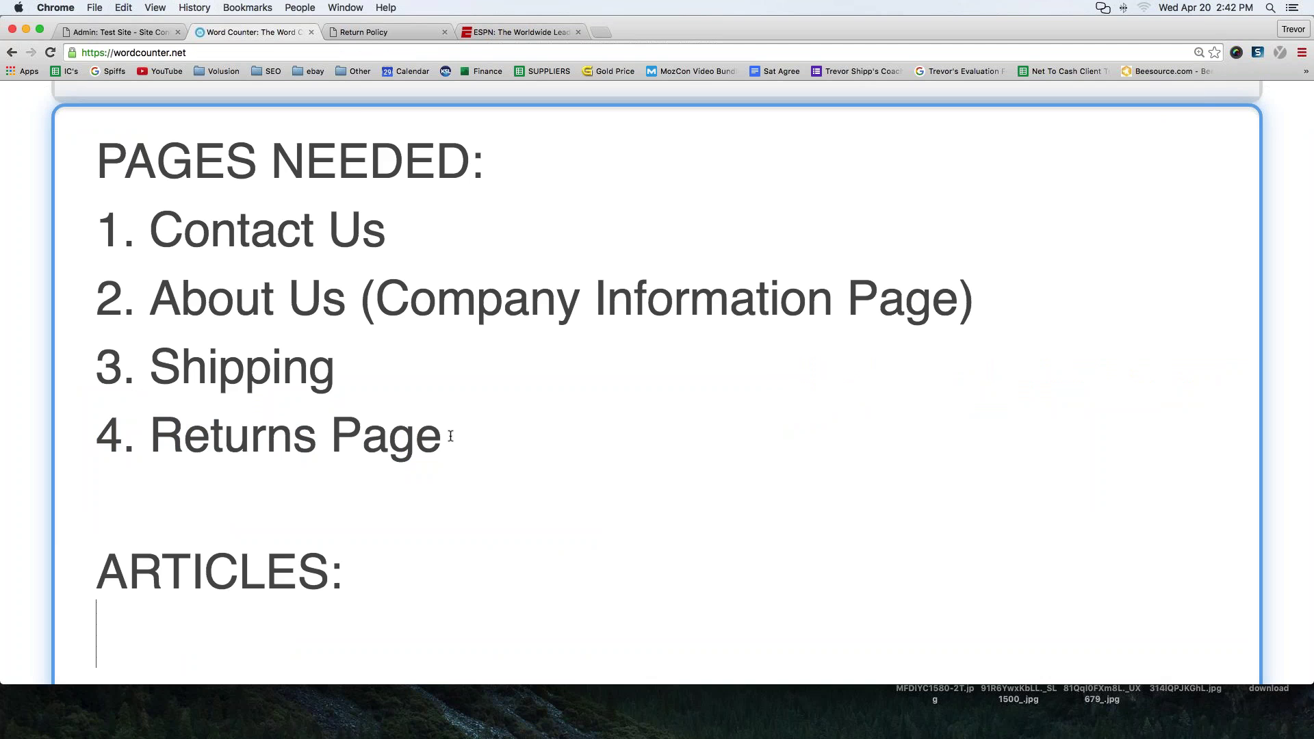
text(1. Abou)
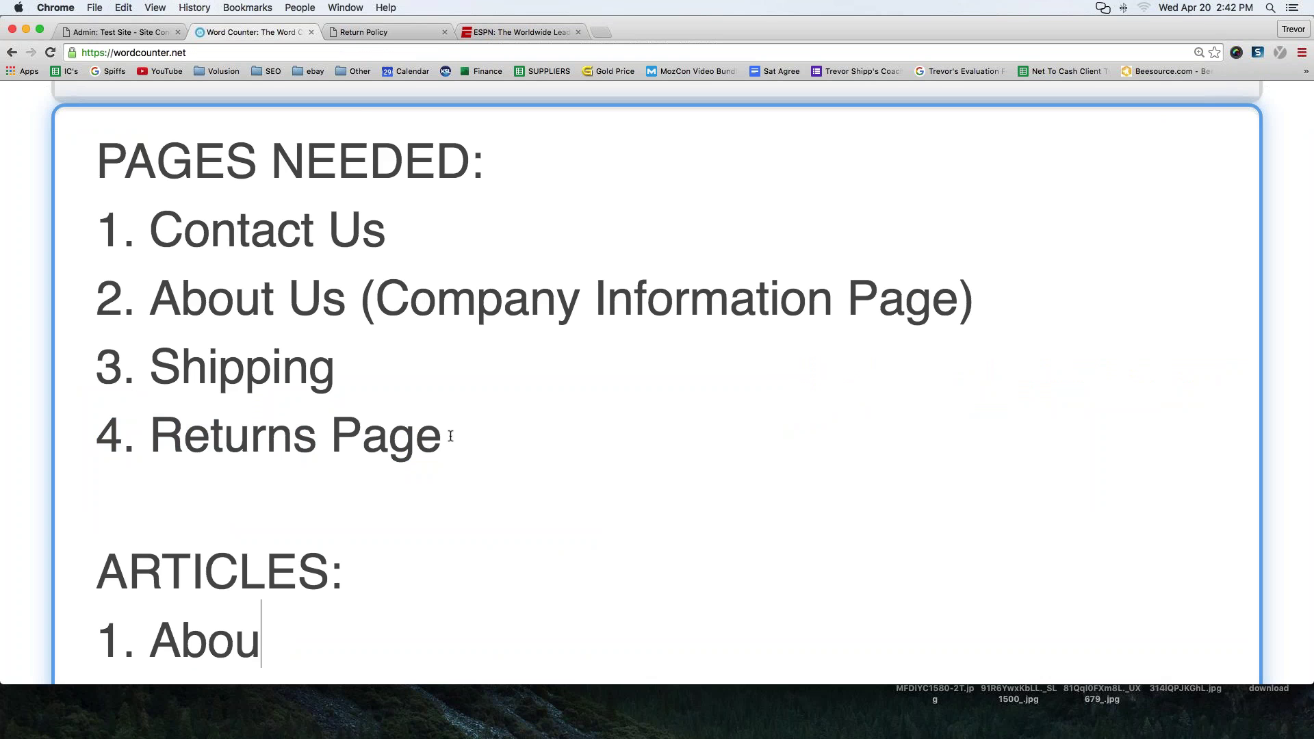
text(t us)
- Add the lines '3. Returns' and '57. Shipping' under the heading
key(Return)
text(2.)
key(BackSpace)
key(BackSpace)
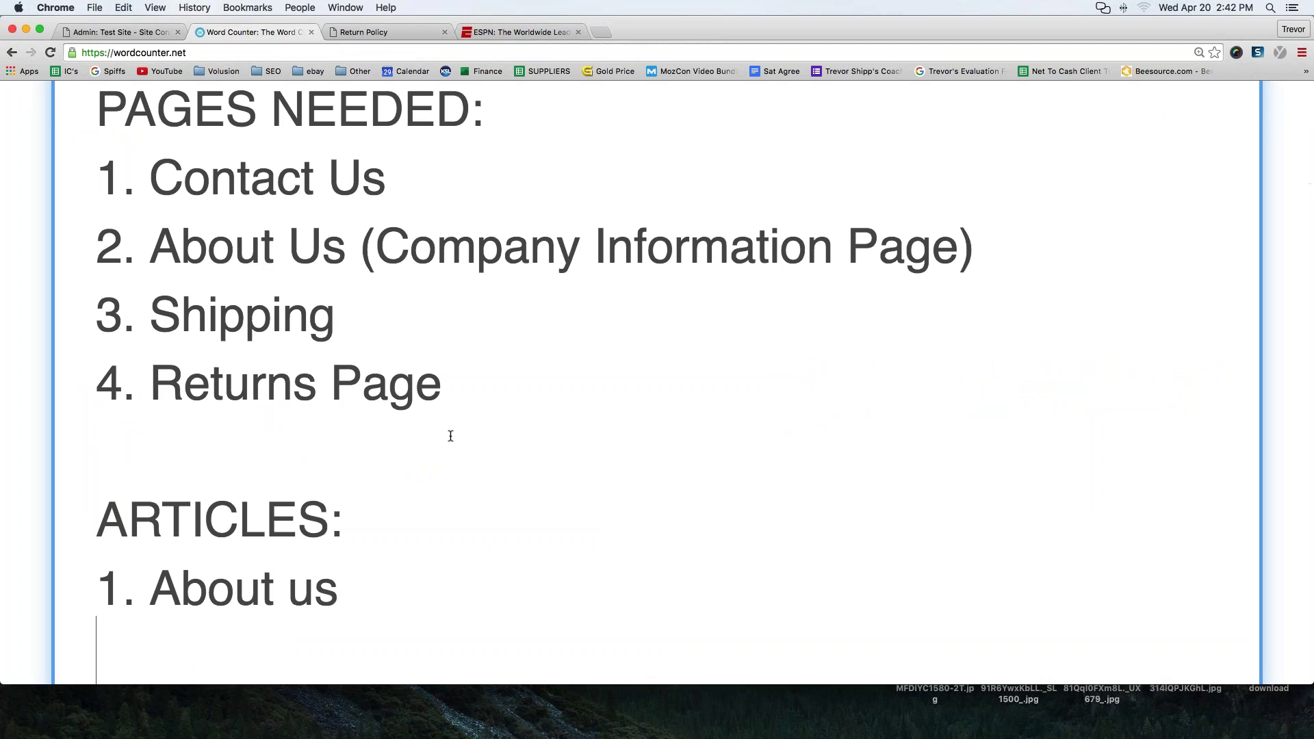
text(3. Returns)
key(Return)
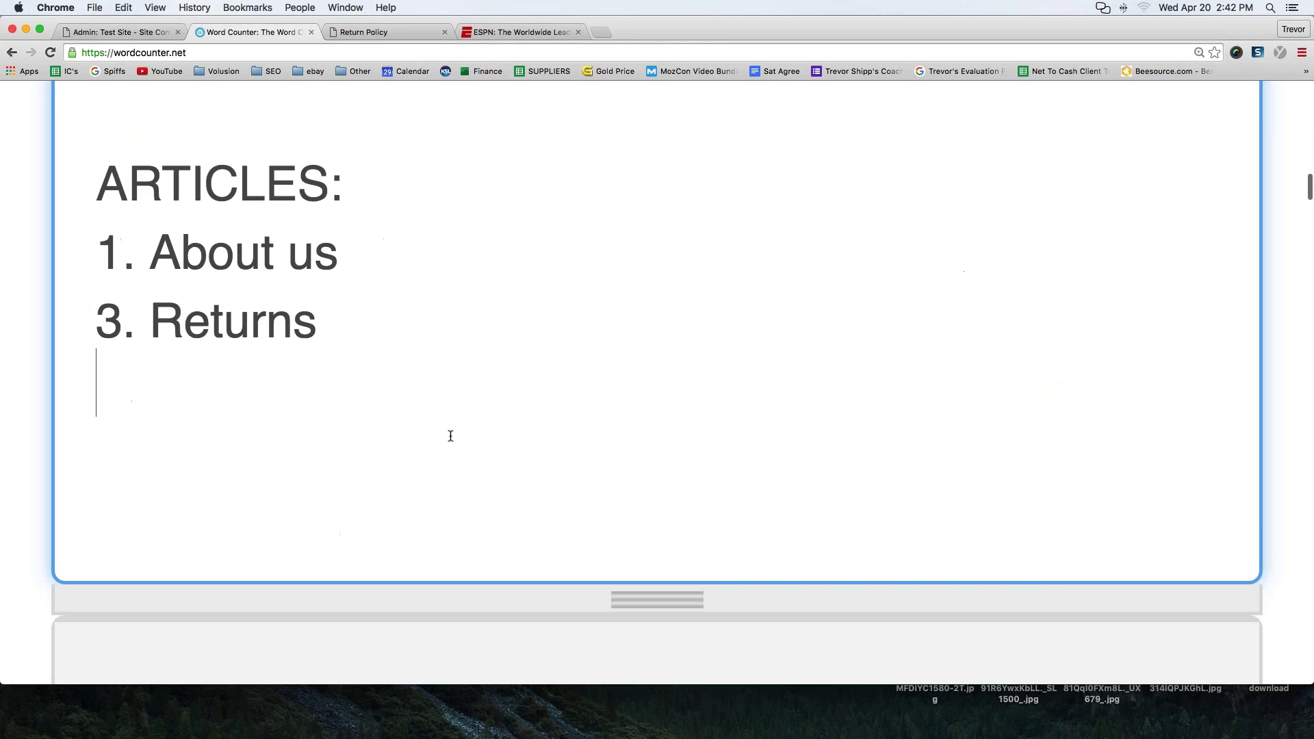
text(57. Shipping)
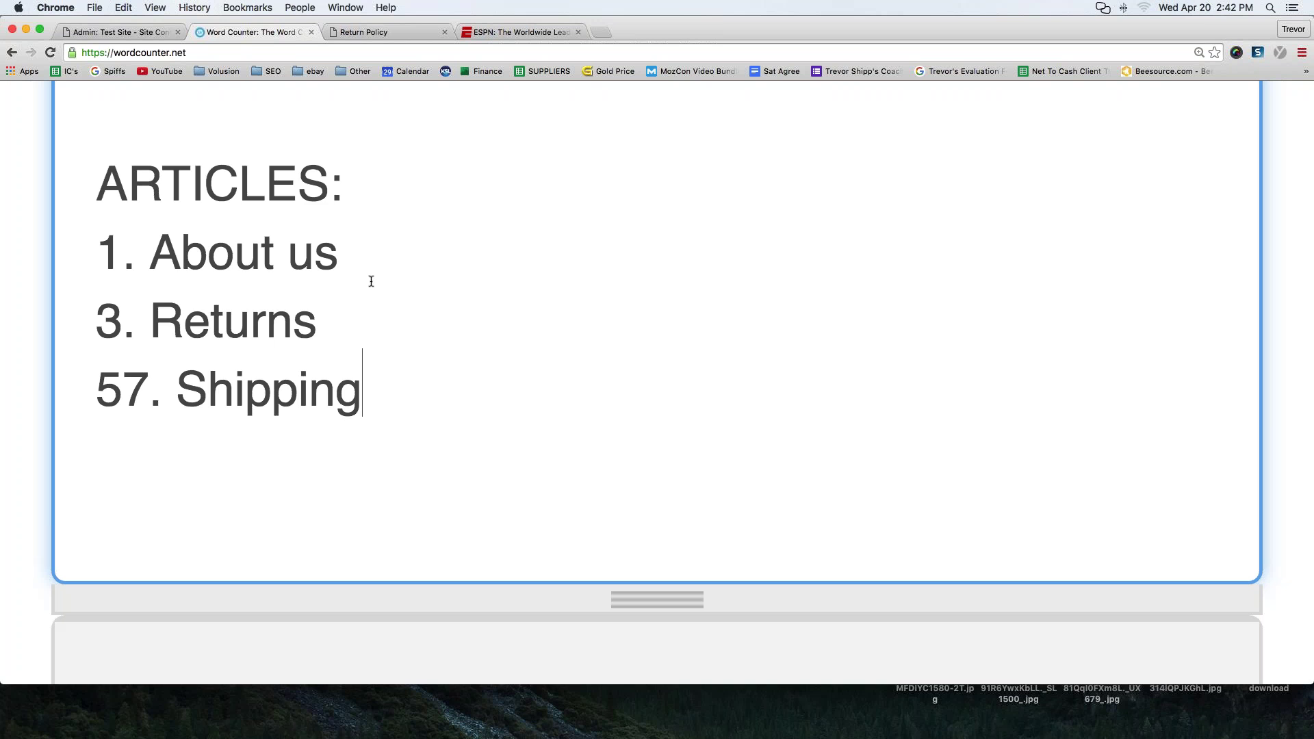
click(370, 32)
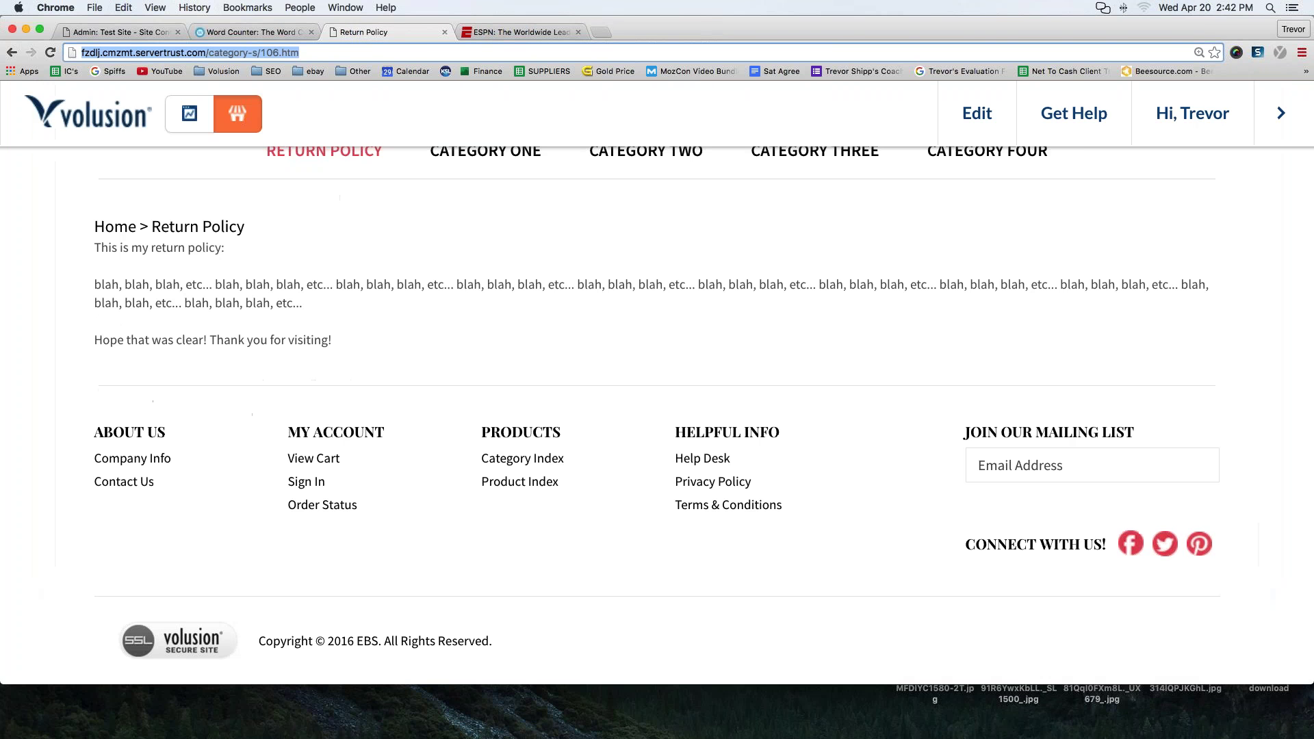
- Back in the admin articles list, select the Free Shipping article's description paragraph
click(102, 32)
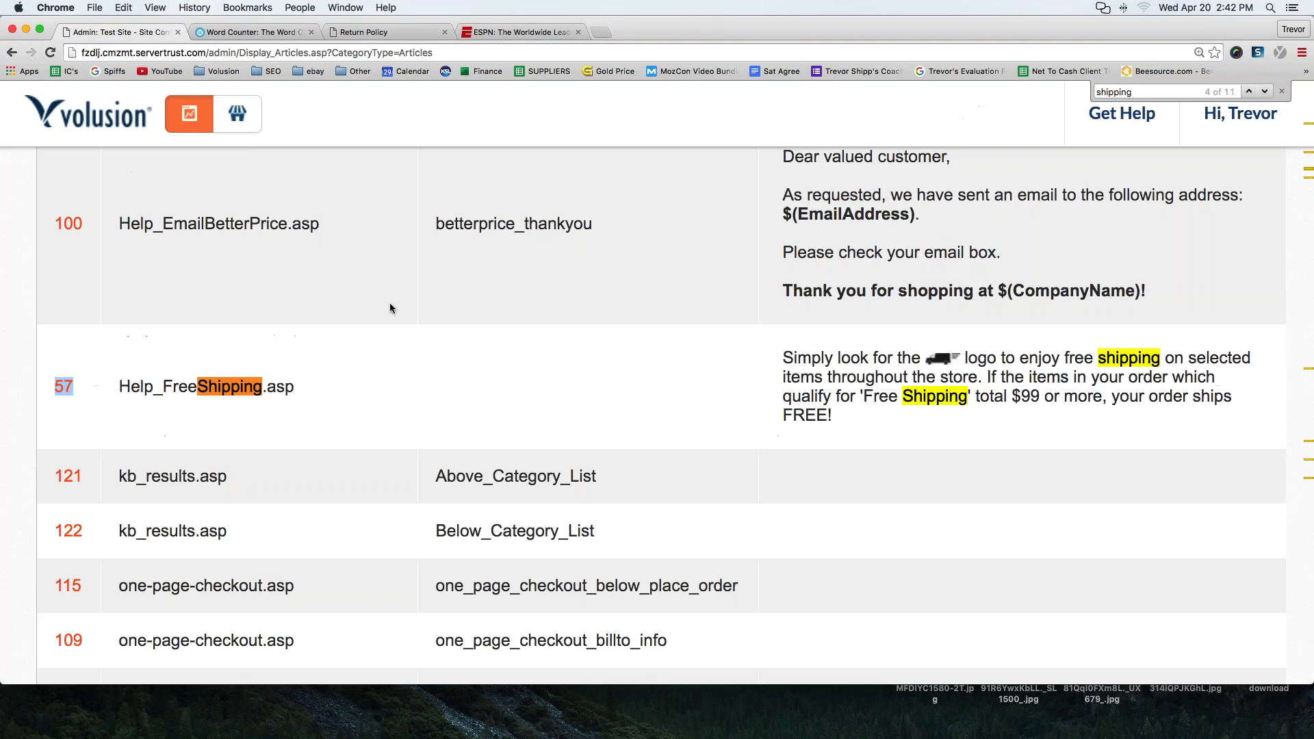
drag(885, 421, 783, 358)
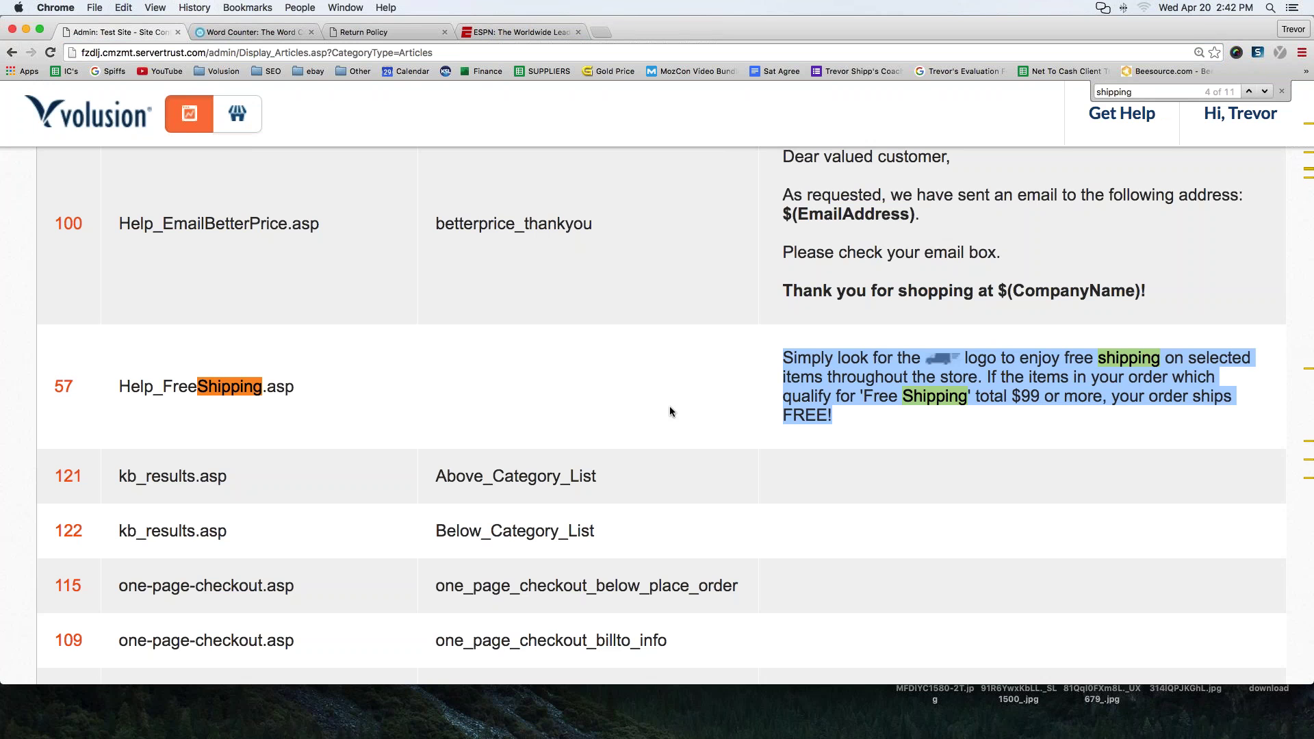
click(646, 388)
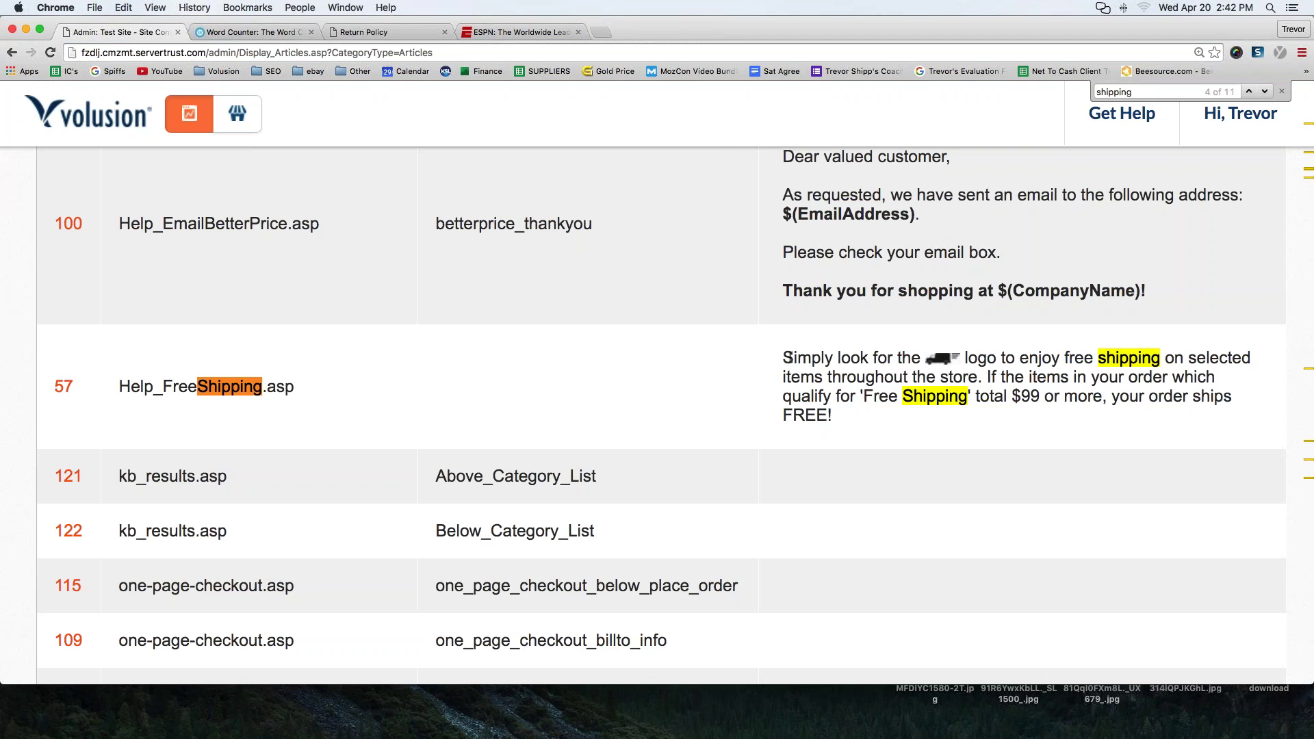
drag(788, 357, 1193, 411)
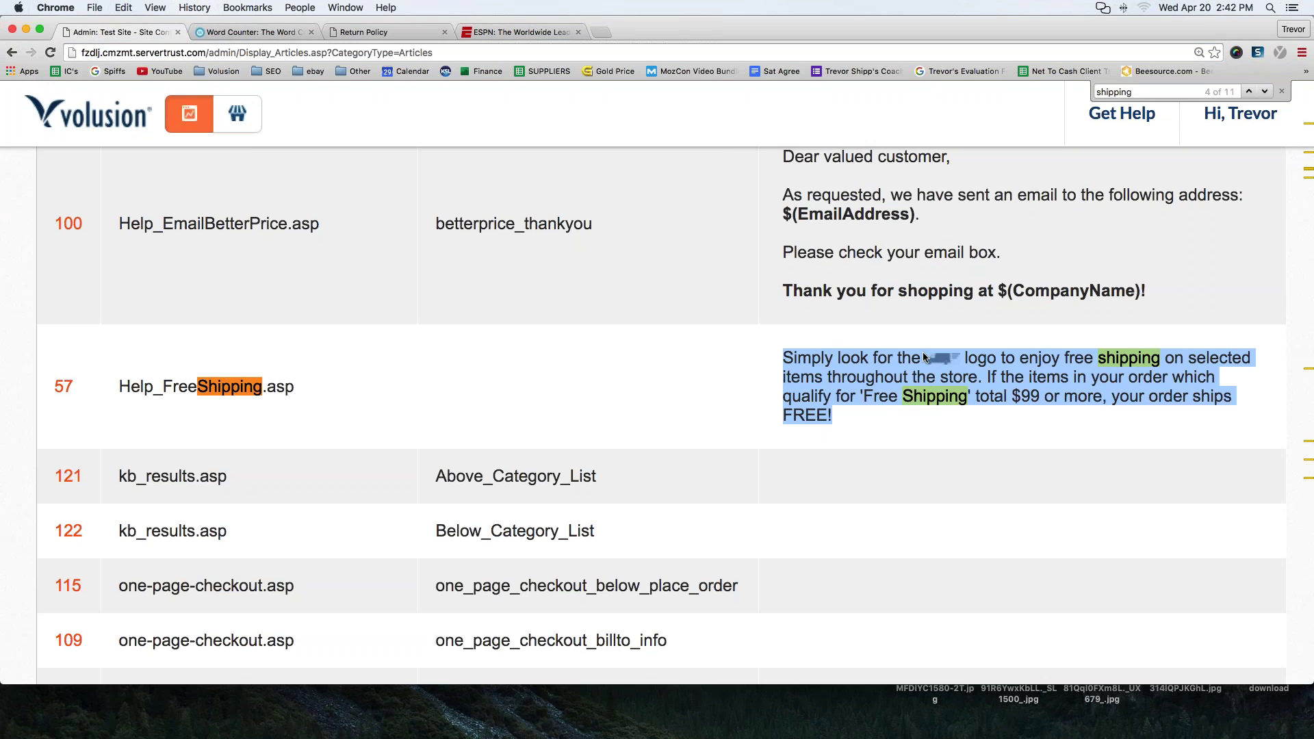
click(727, 341)
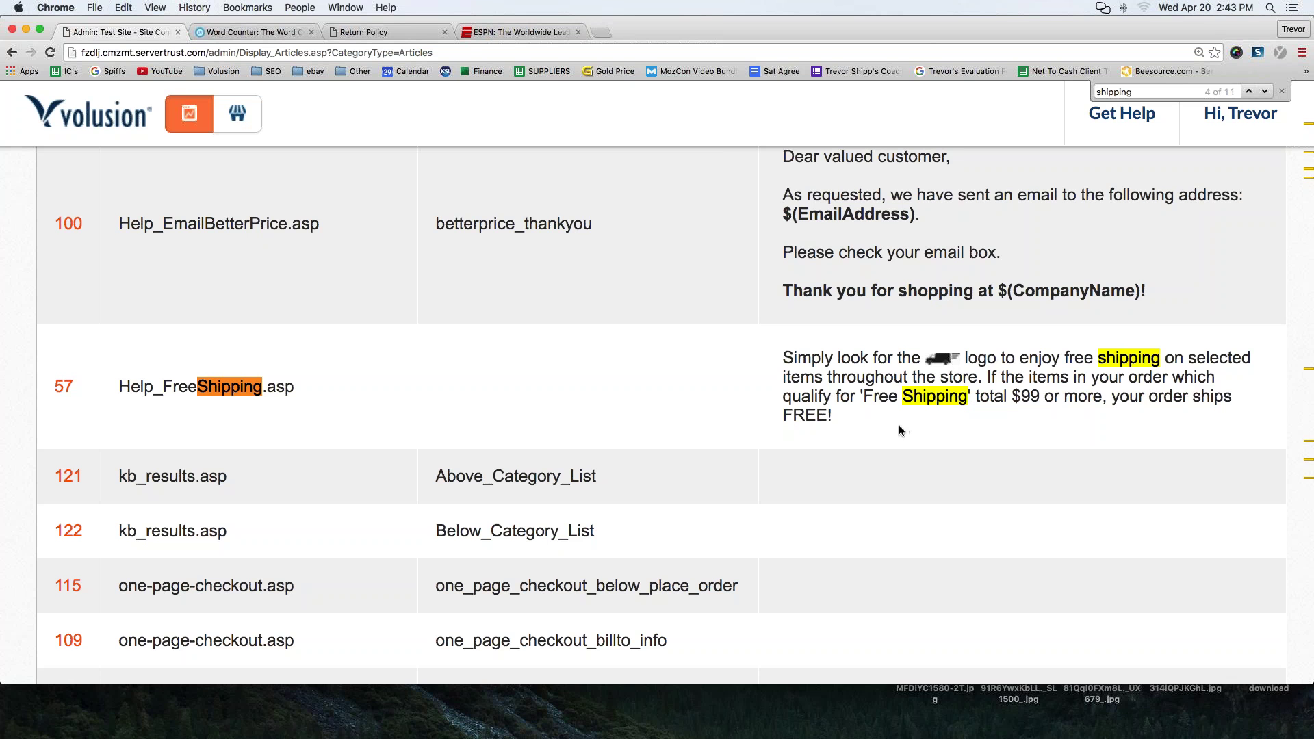
drag(834, 418, 783, 357)
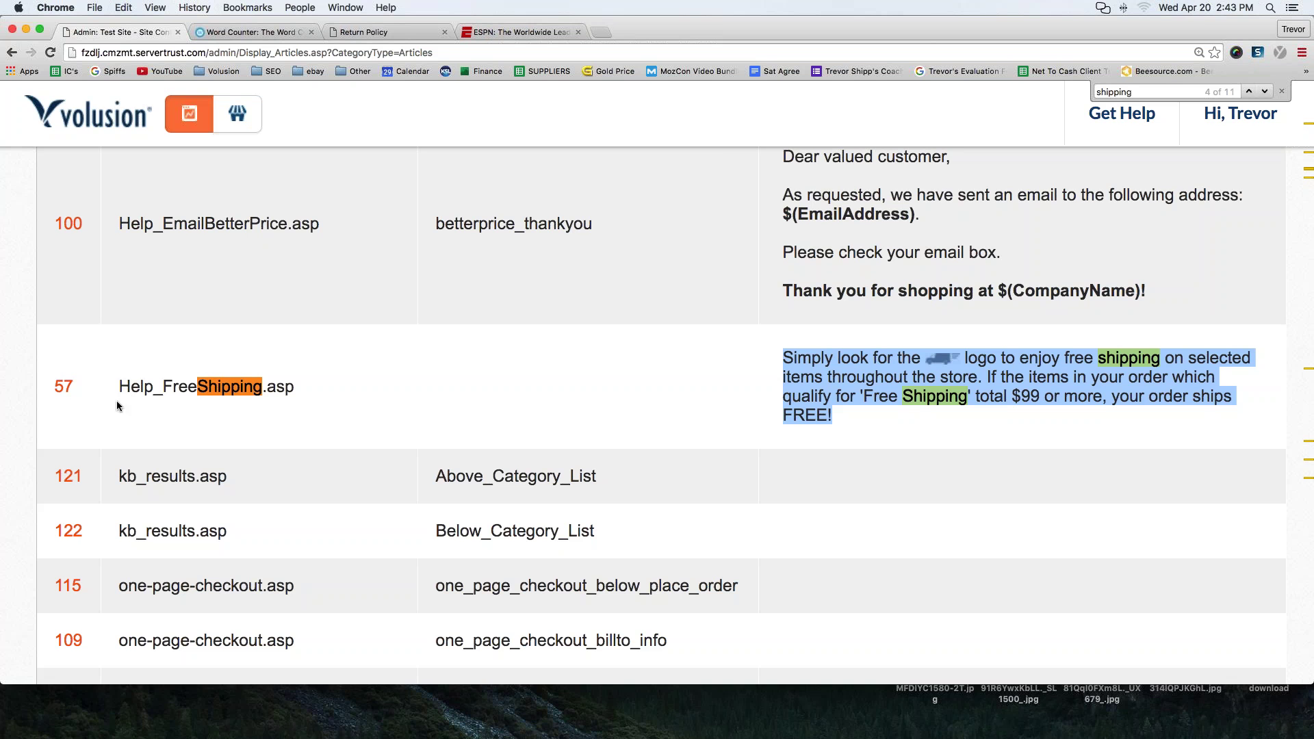
- Open article 57 for editing, select its body, then view it live without saving
click(63, 386)
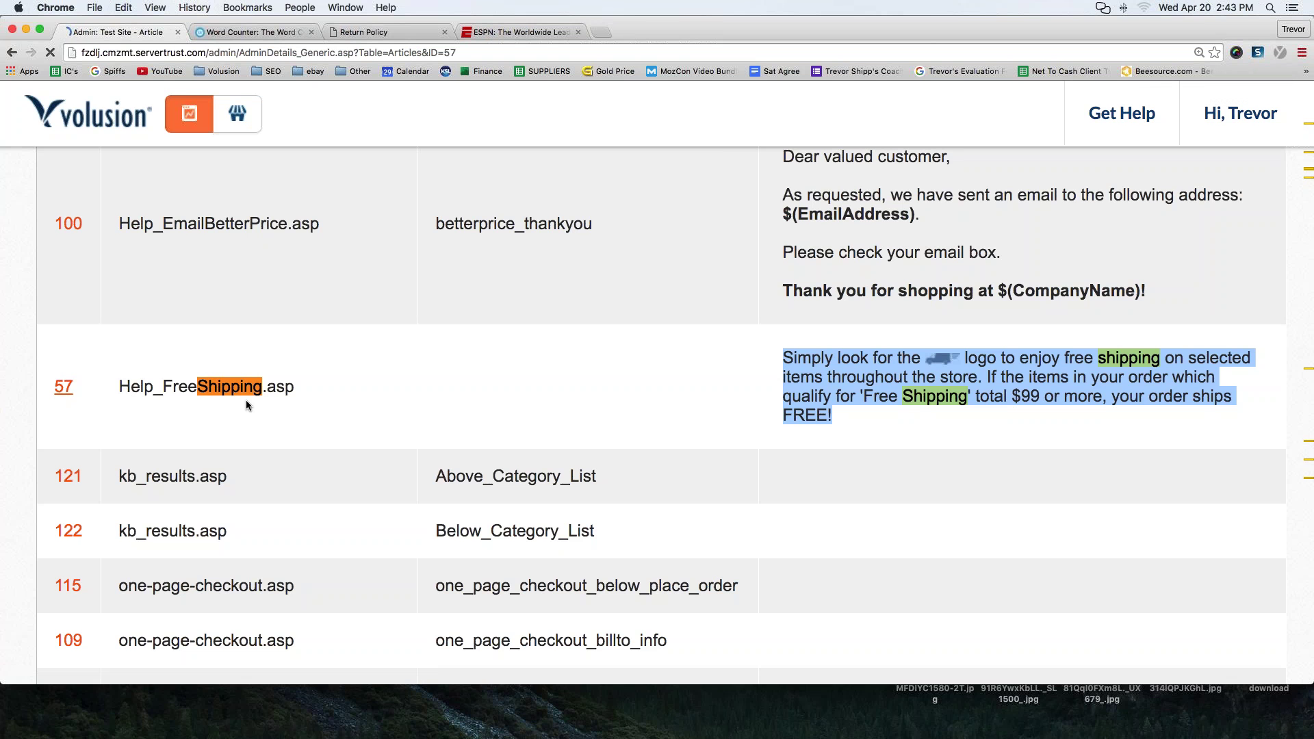
scroll(246, 404, down, 5)
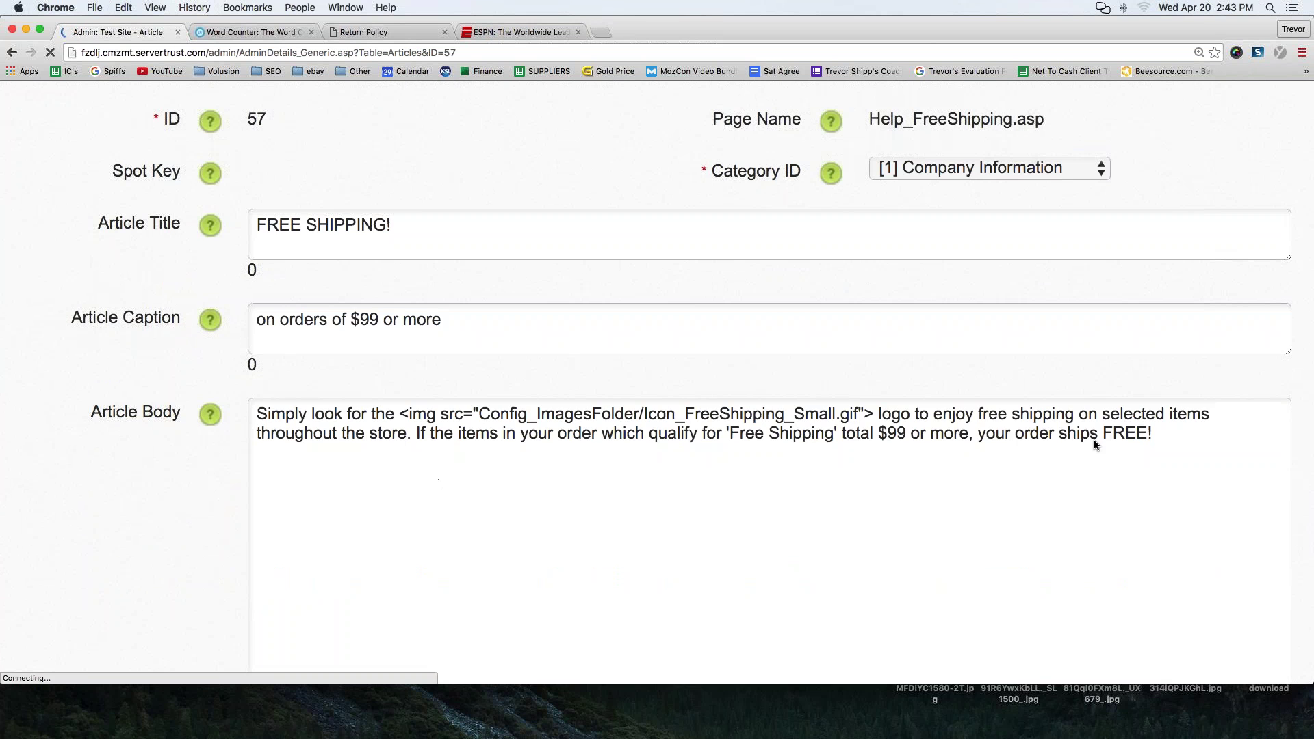
key(super+a)
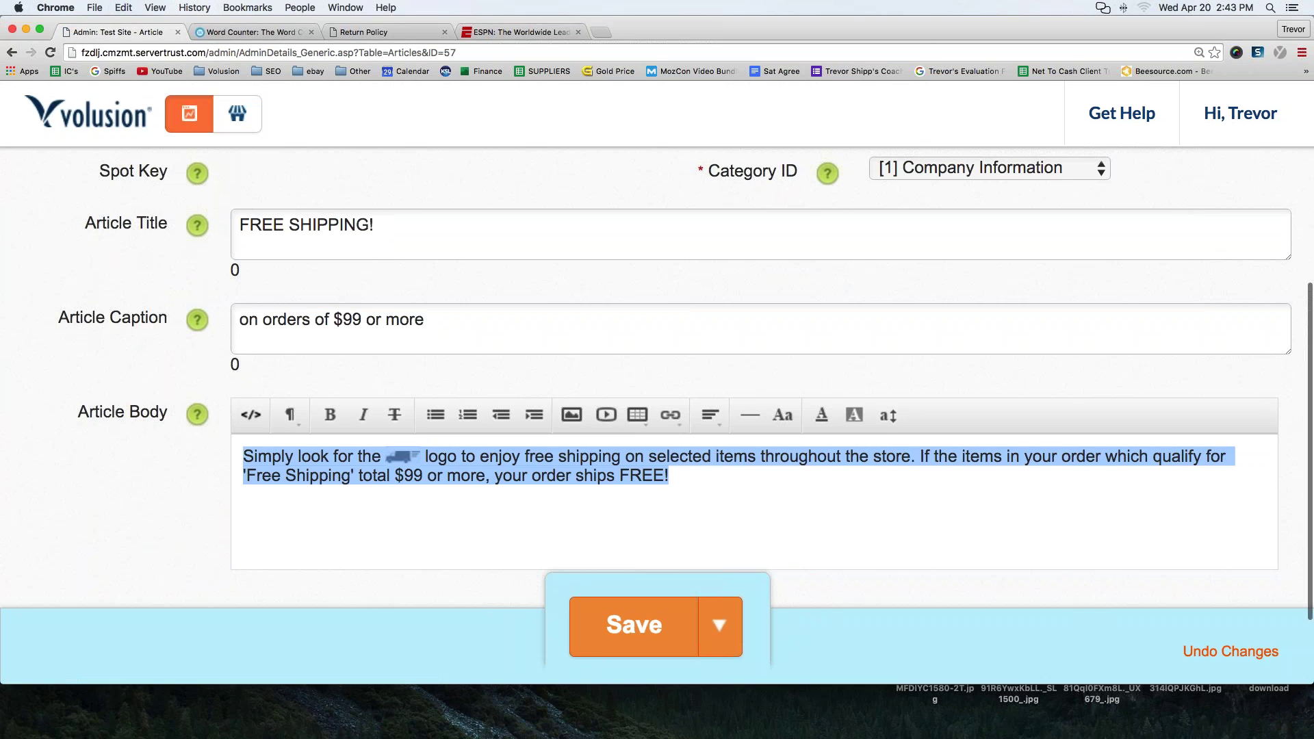
scroll(330, 410, up, 3)
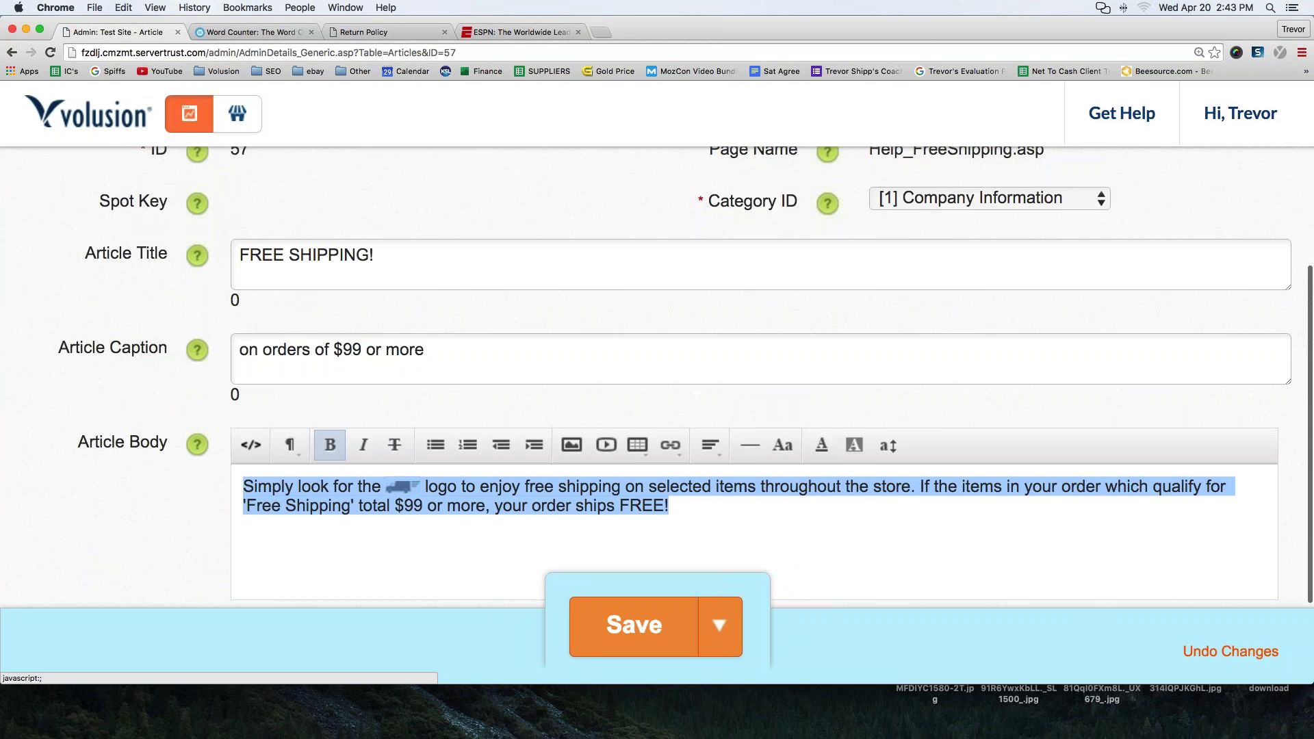
scroll(330, 403, down, 4)
scroll(330, 404, up, 3)
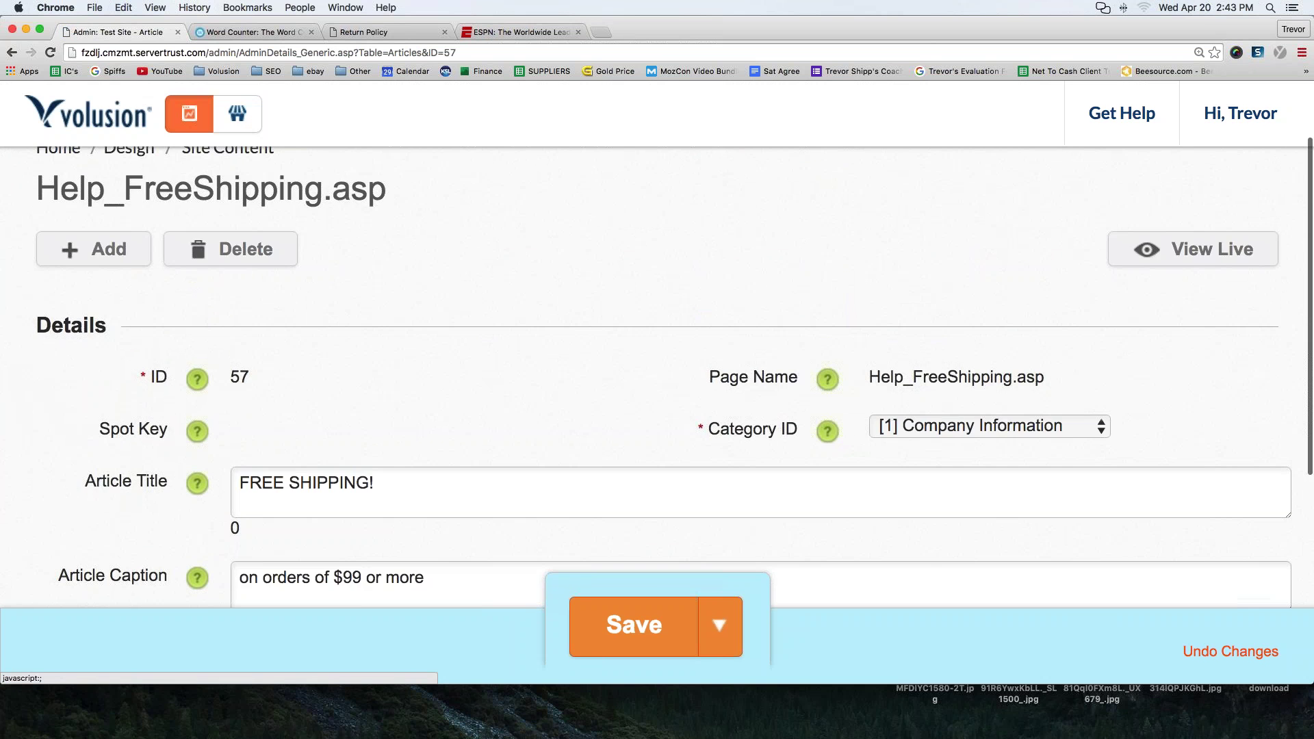
scroll(330, 404, down, 1)
scroll(1077, 346, up, 3)
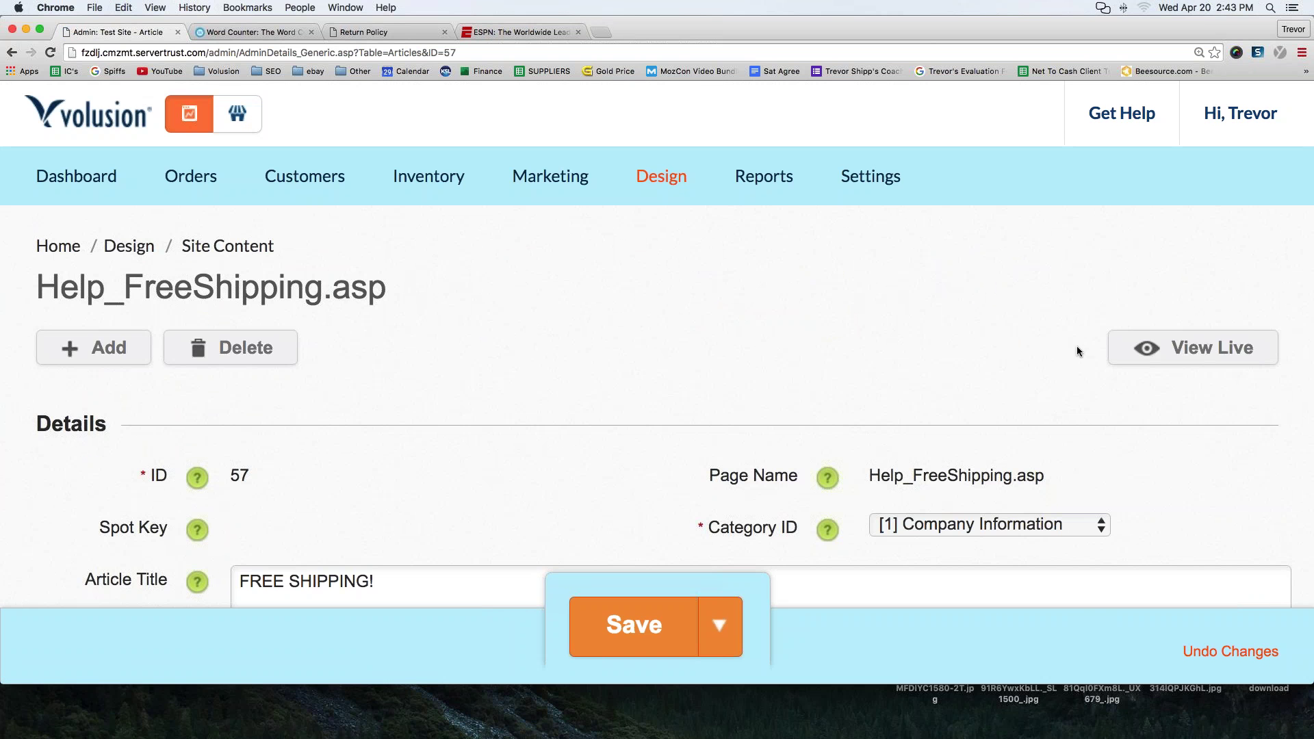
click(1116, 347)
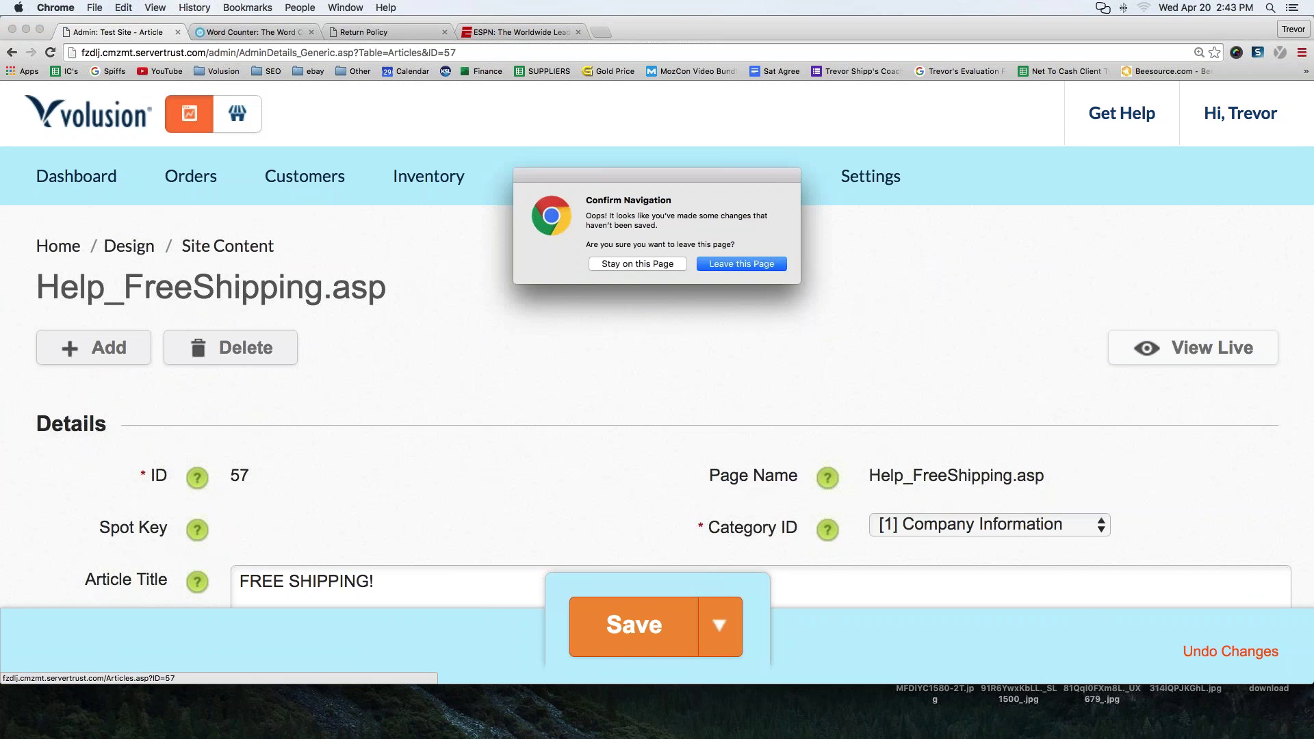
click(779, 264)
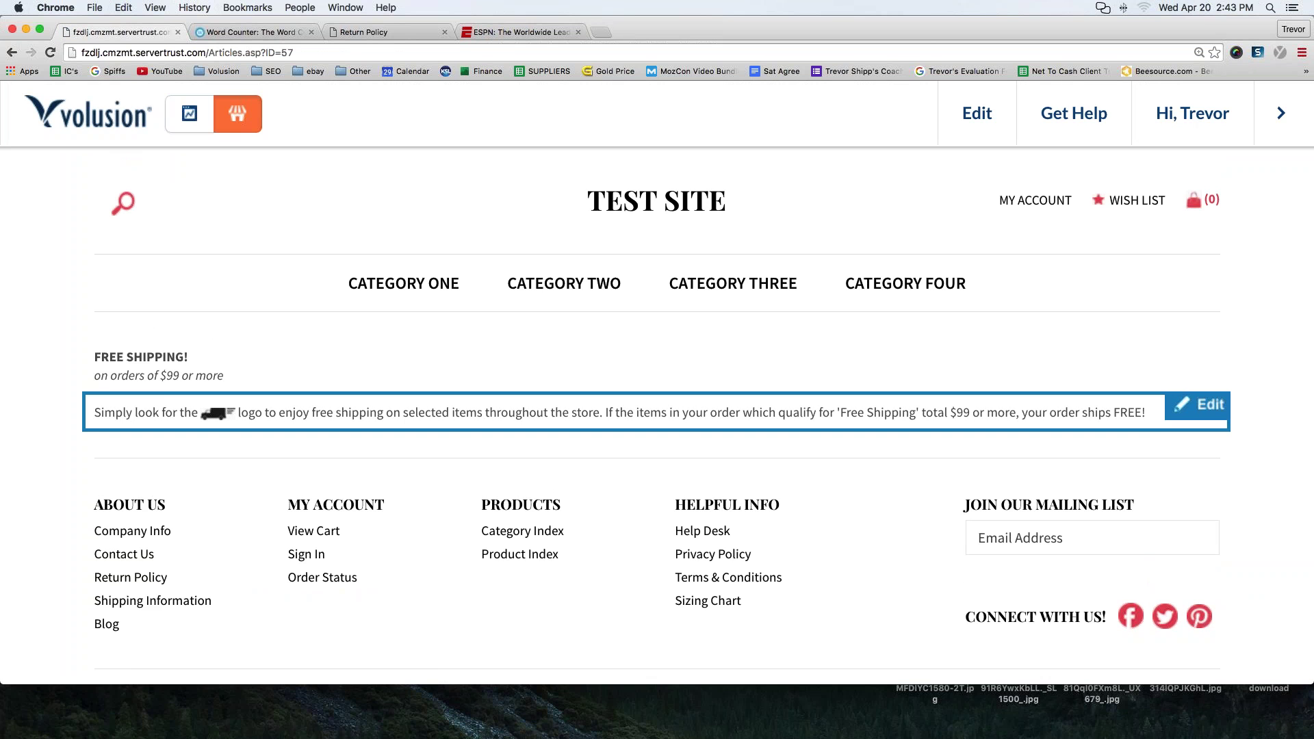
- Select the live Articles.asp?ID=57 page address, then return to the admin Dashboard
click(320, 52)
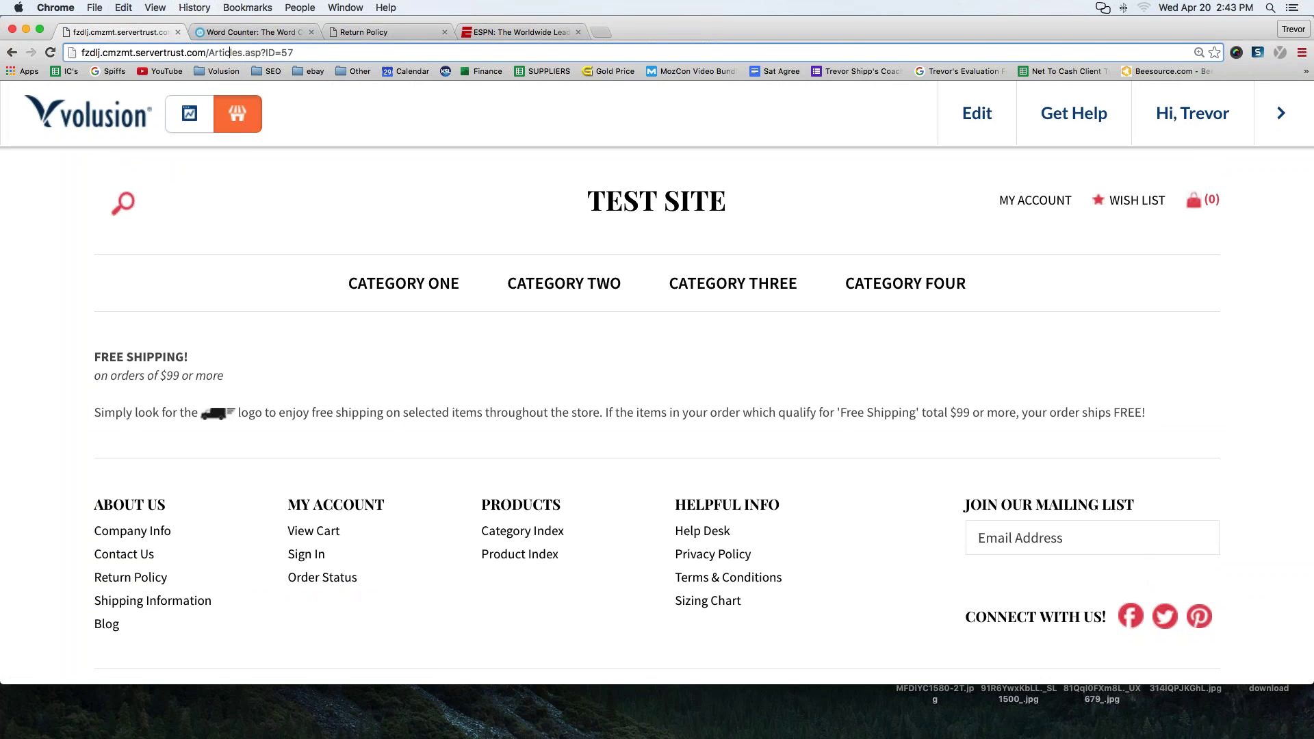
drag(293, 53, 80, 54)
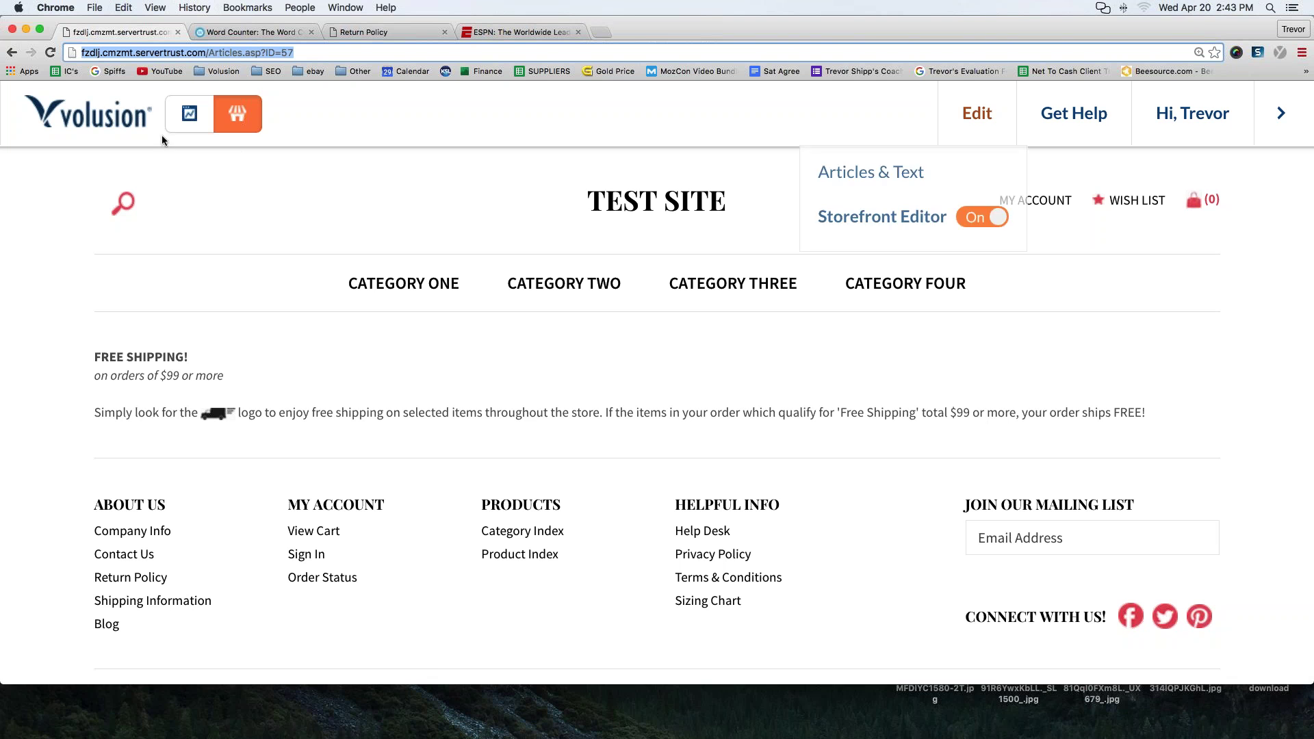
mouse_move(999, 123)
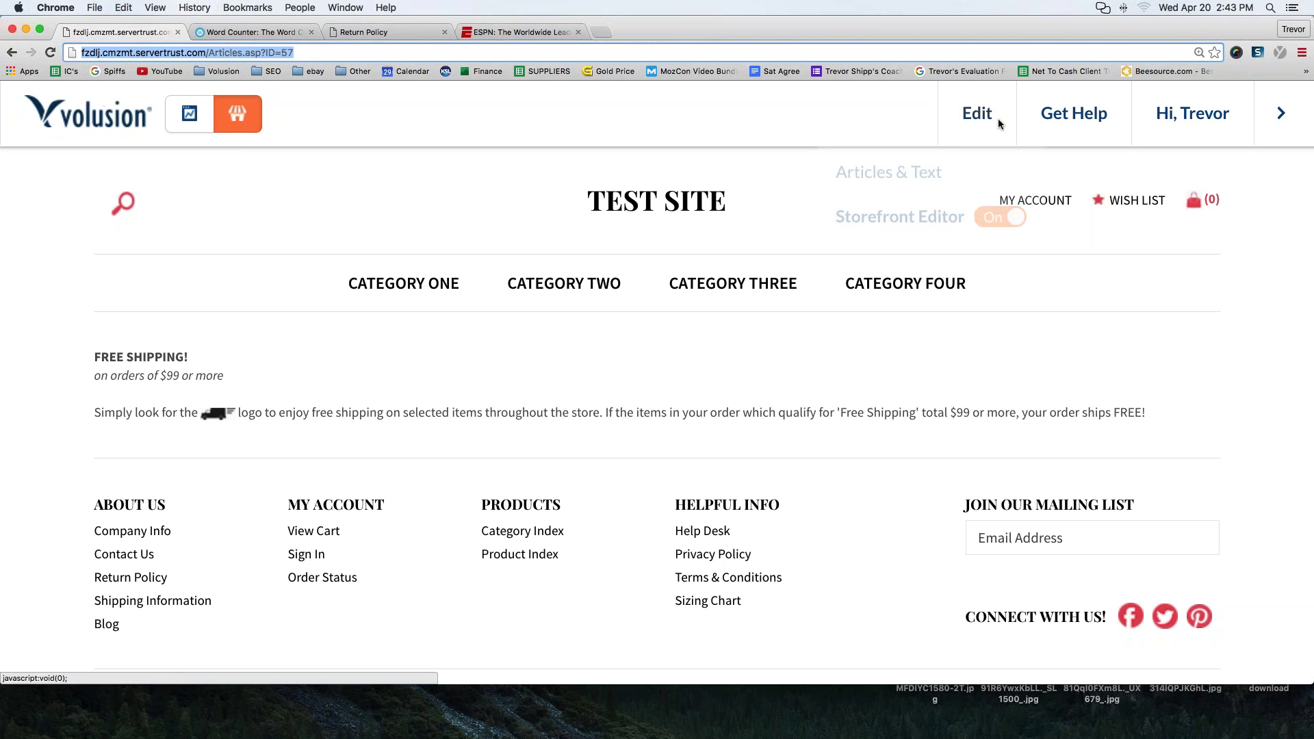
click(176, 111)
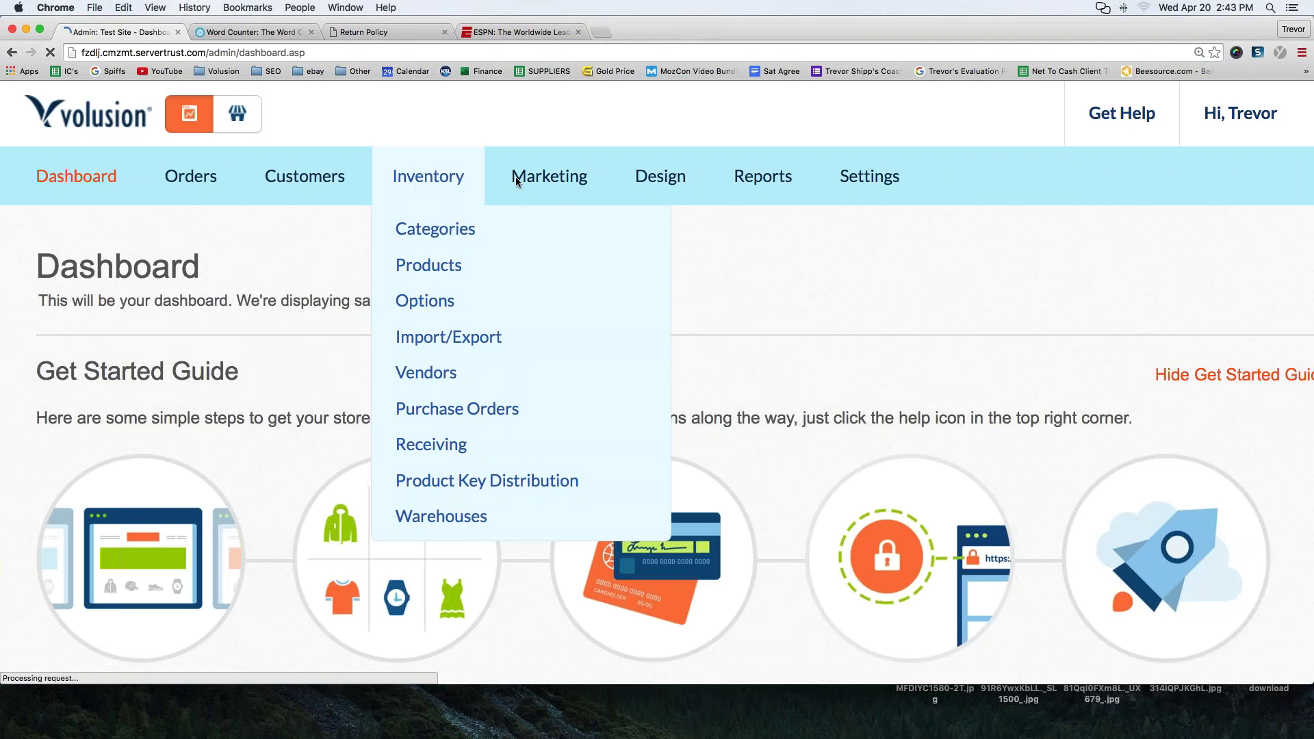
- Open the Site Content articles list and open the AboutUs.asp article (ID 1)
mouse_move(671, 176)
click(675, 301)
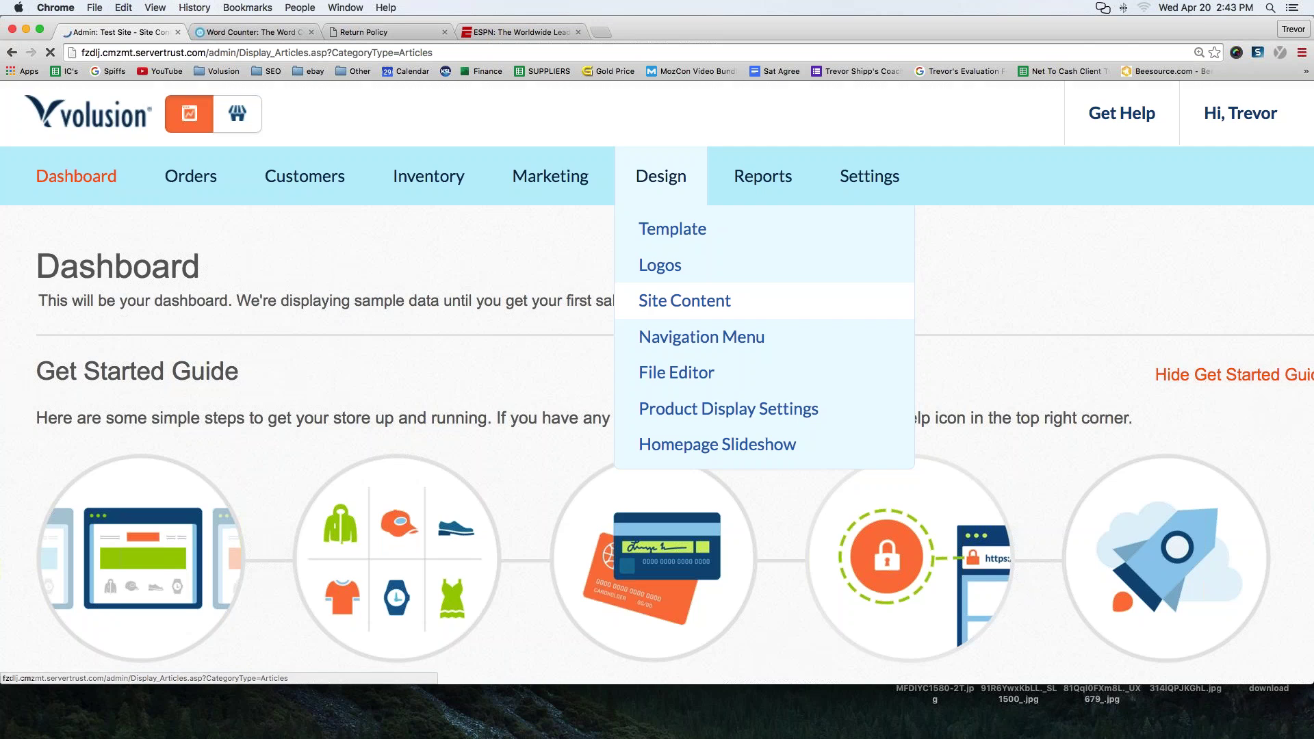
scroll(308, 344, down, 20)
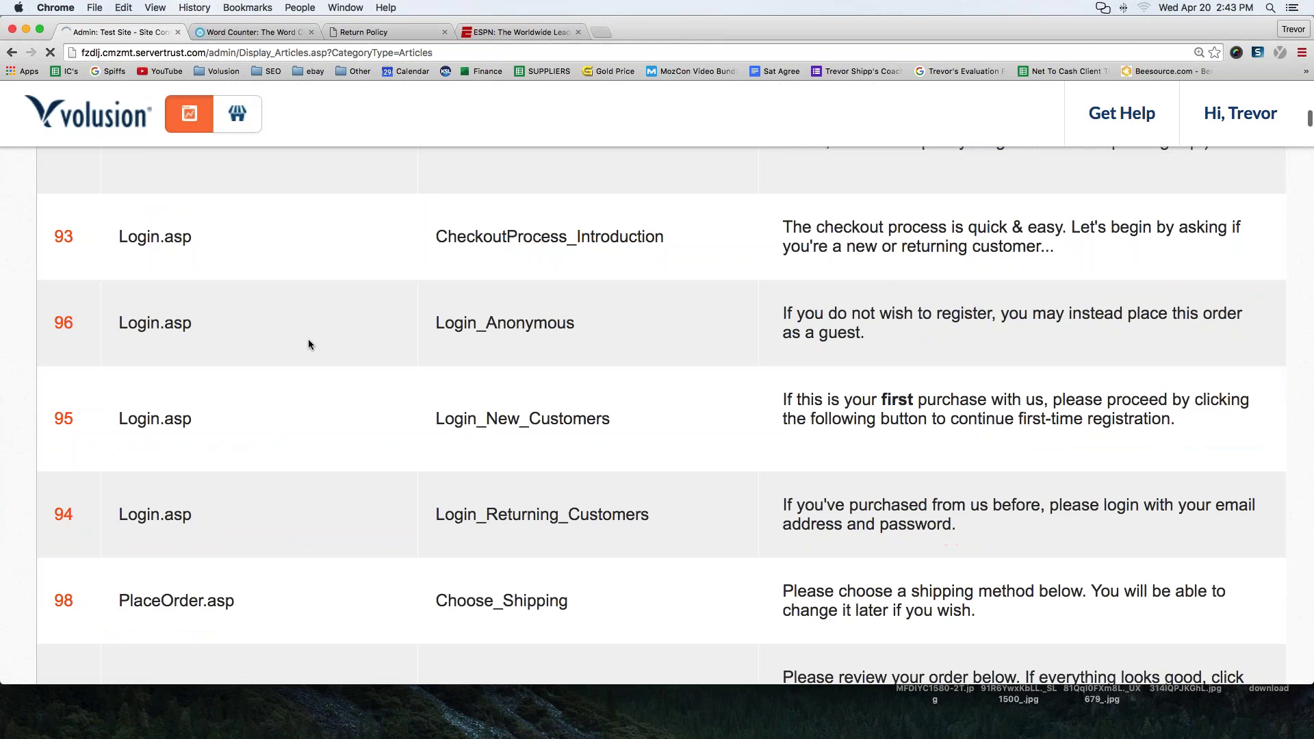
scroll(308, 344, up, 15)
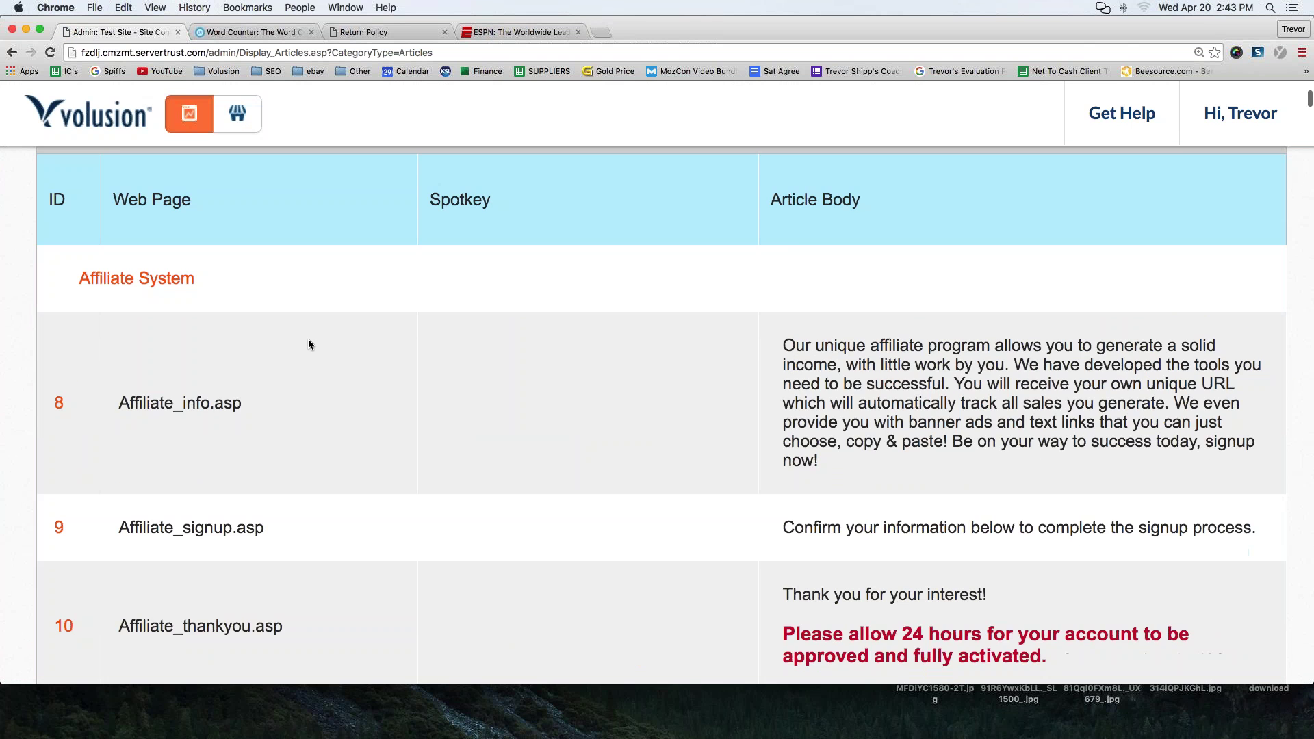
scroll(308, 344, down, 12)
scroll(308, 344, up, 10)
scroll(308, 344, down, 4)
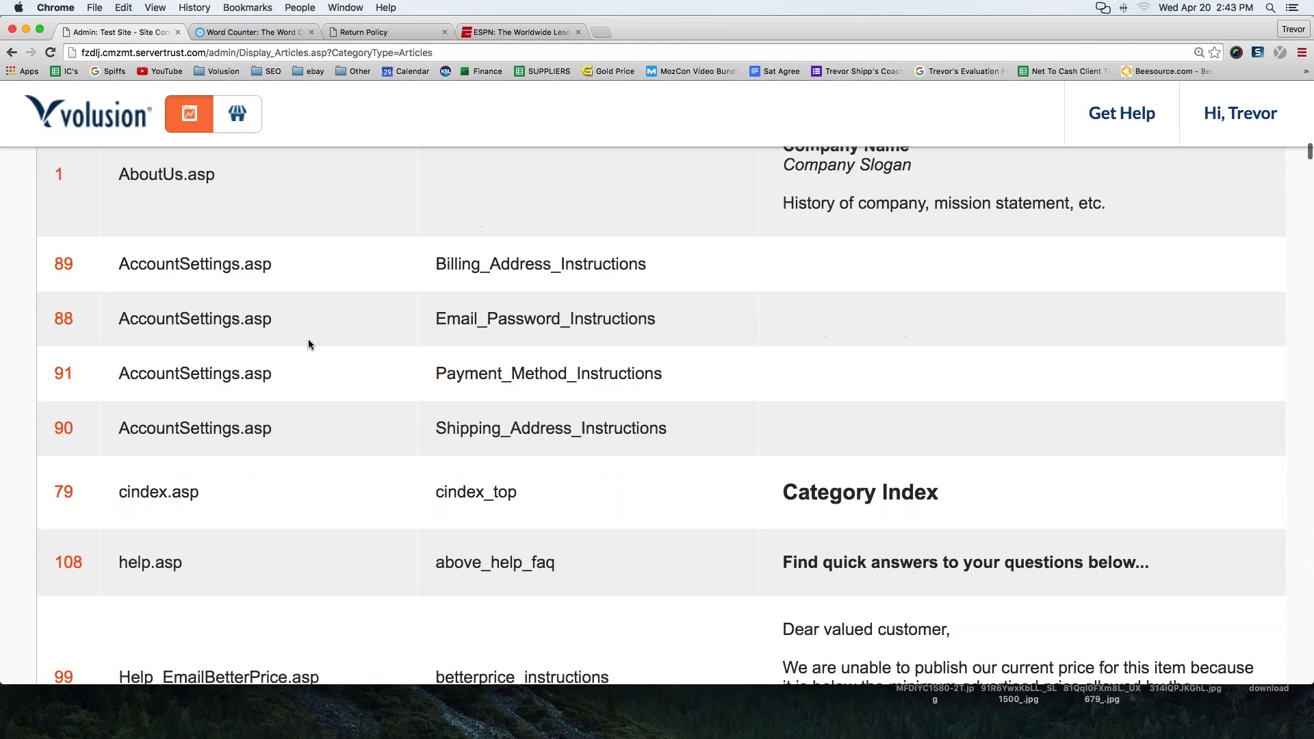
scroll(308, 344, up, 4)
drag(122, 341, 241, 340)
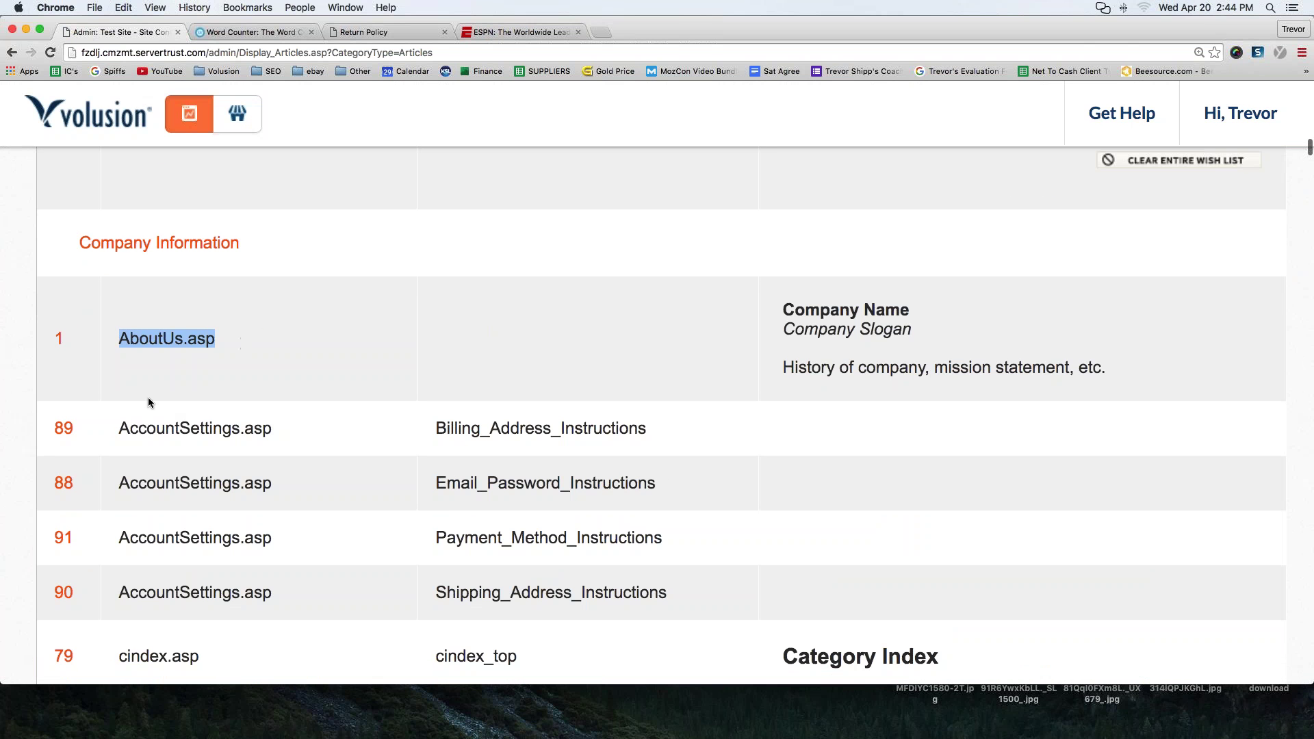
click(59, 338)
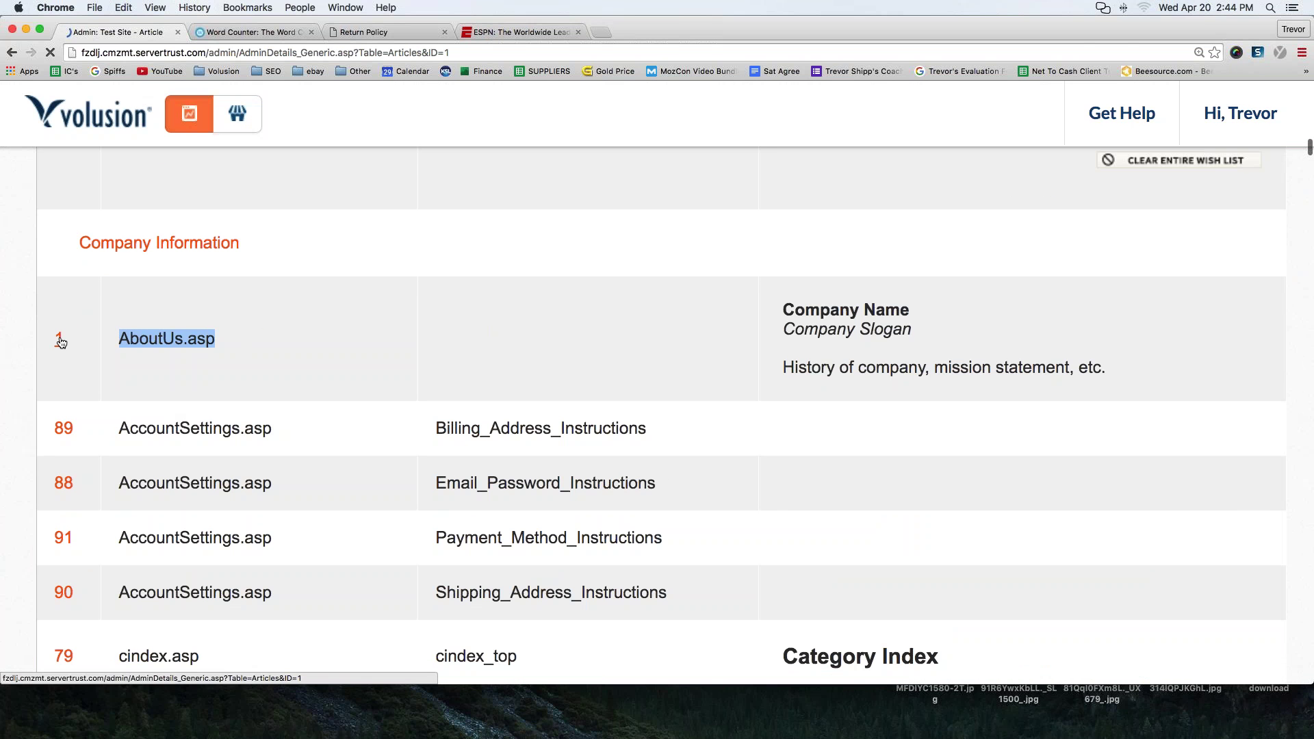
scroll(449, 425, down, 5)
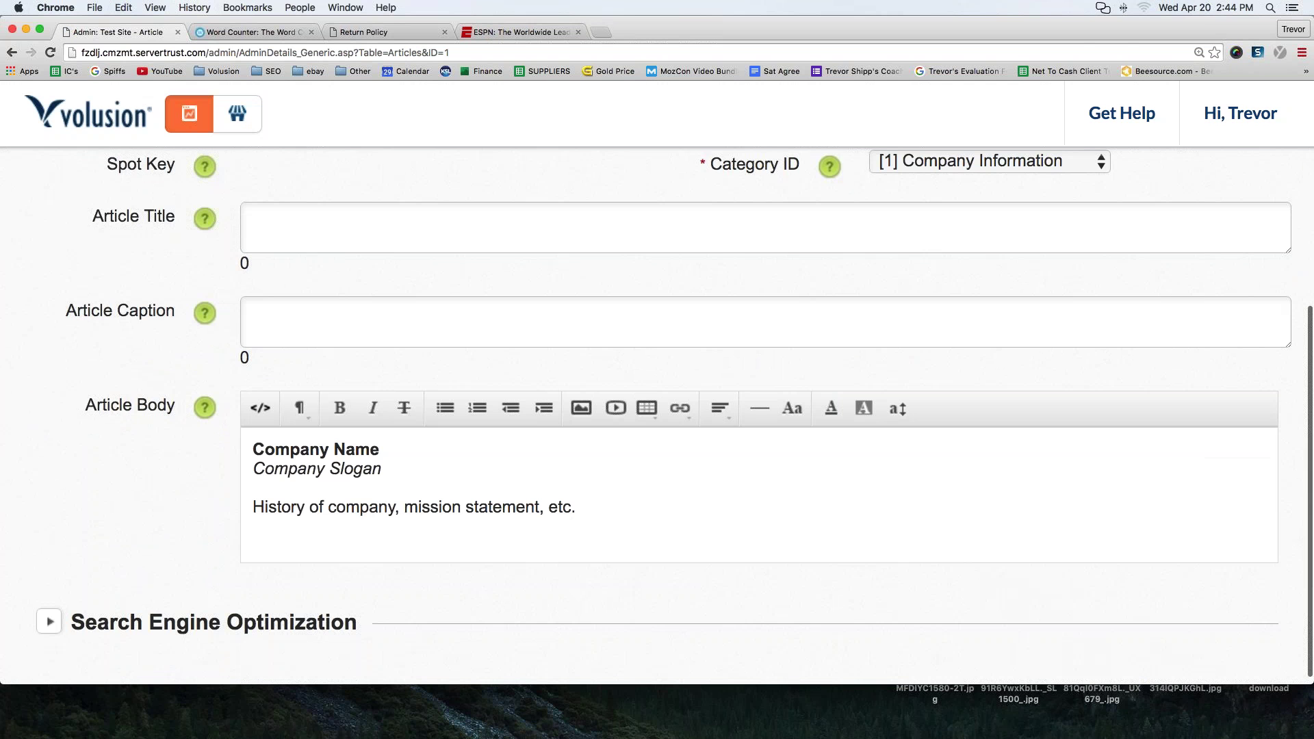
scroll(431, 524, up, 2)
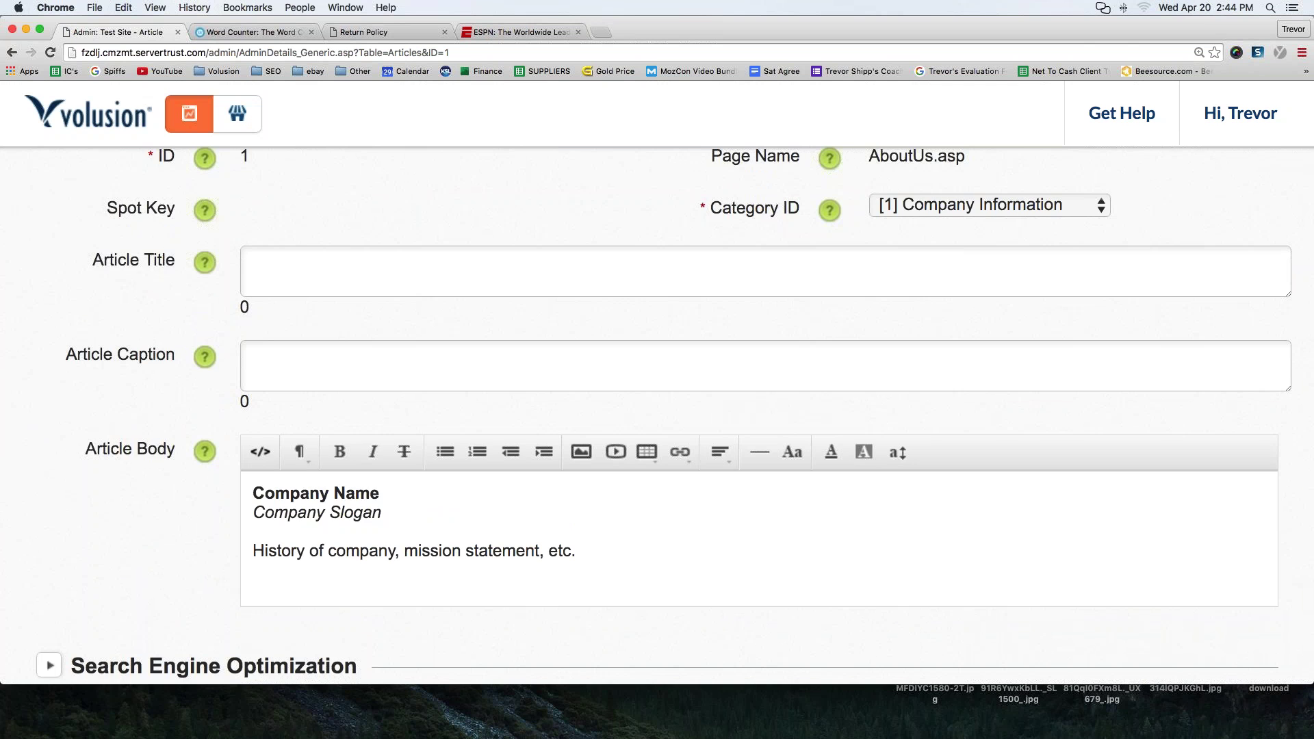
scroll(1184, 325, up, 4)
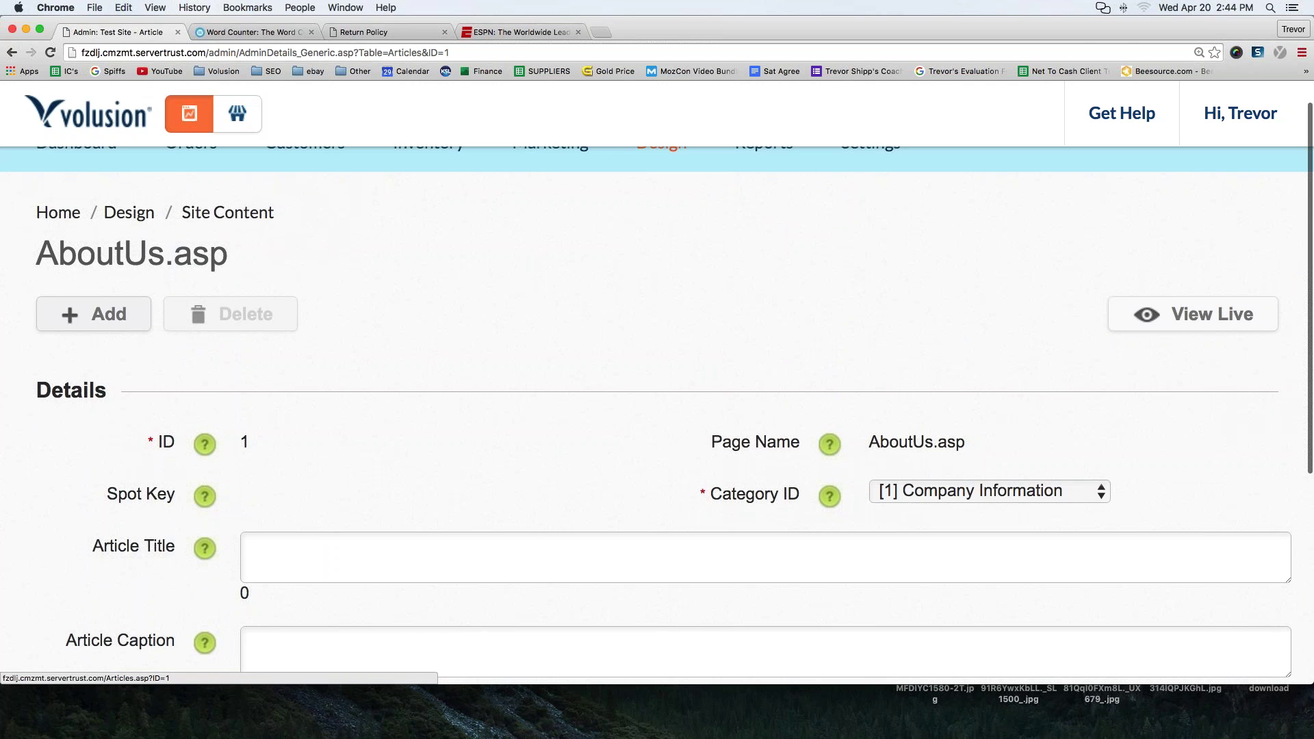
- View the About Us article live and select its full page address
click(1183, 321)
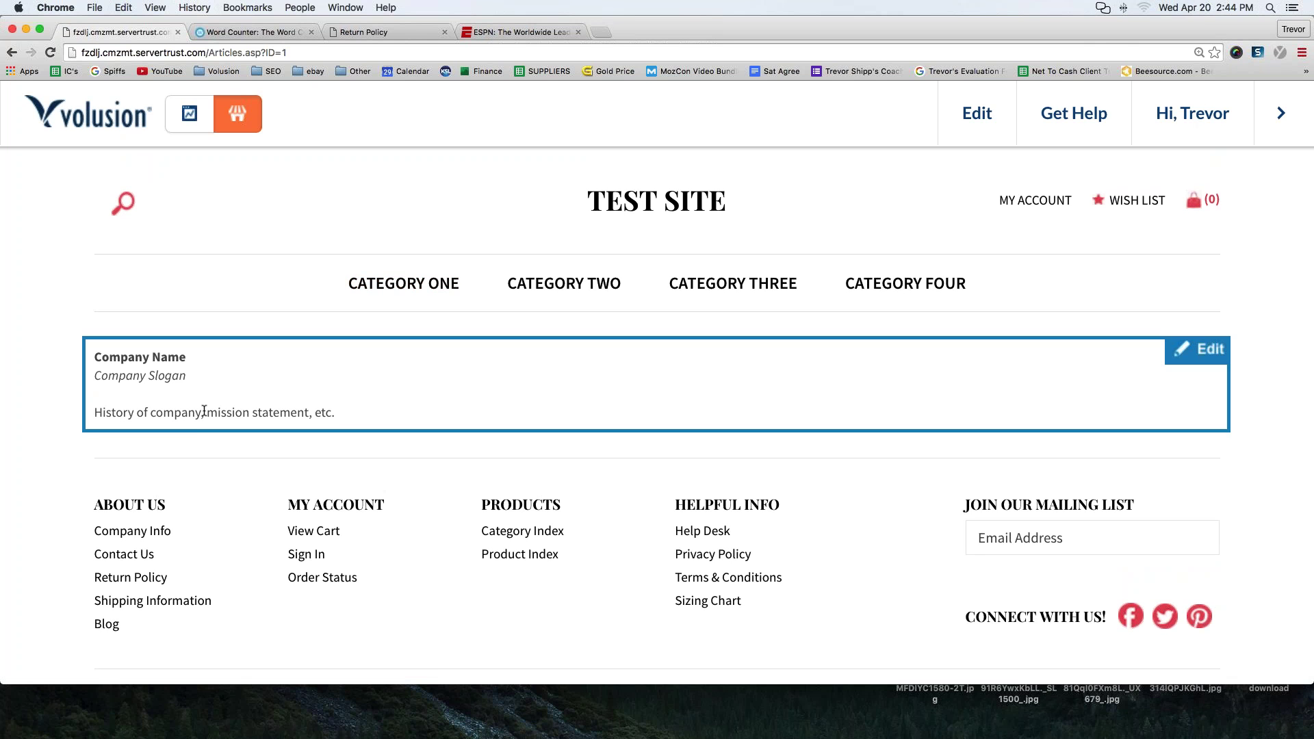
click(208, 52)
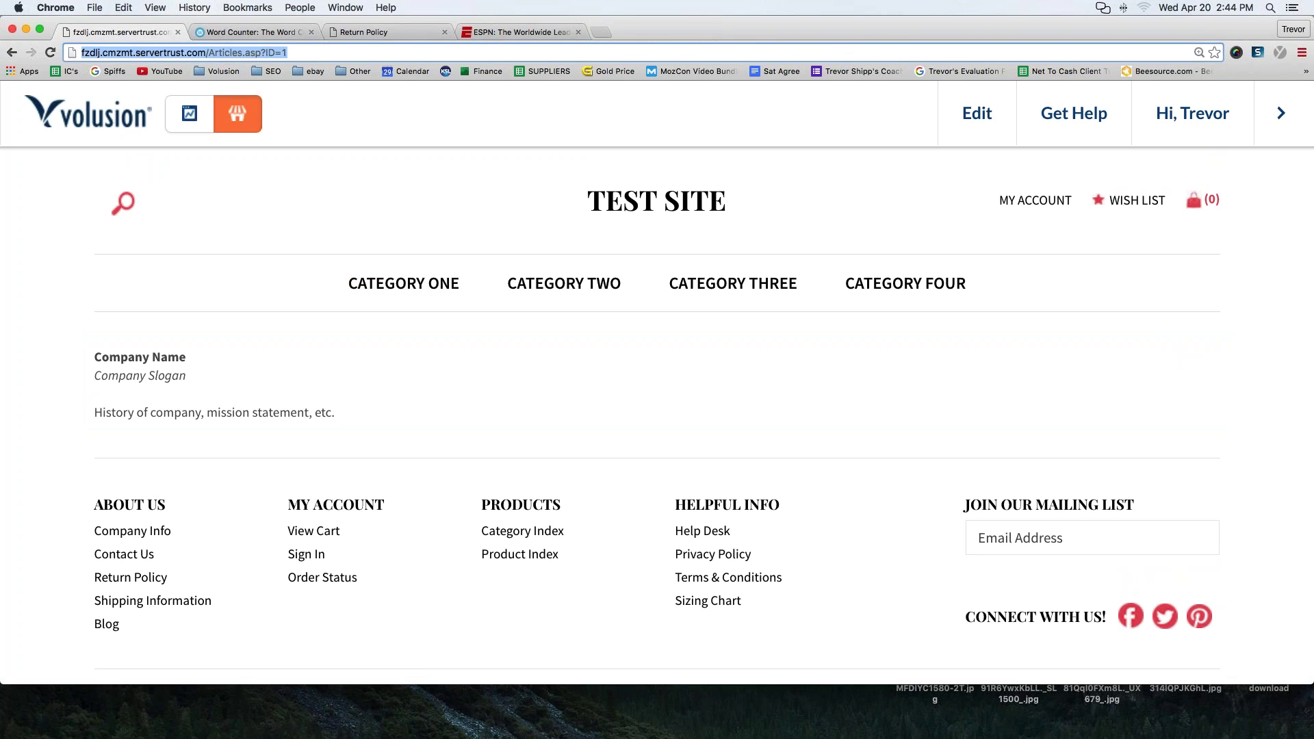
click(208, 52)
drag(287, 52, 80, 50)
click(263, 49)
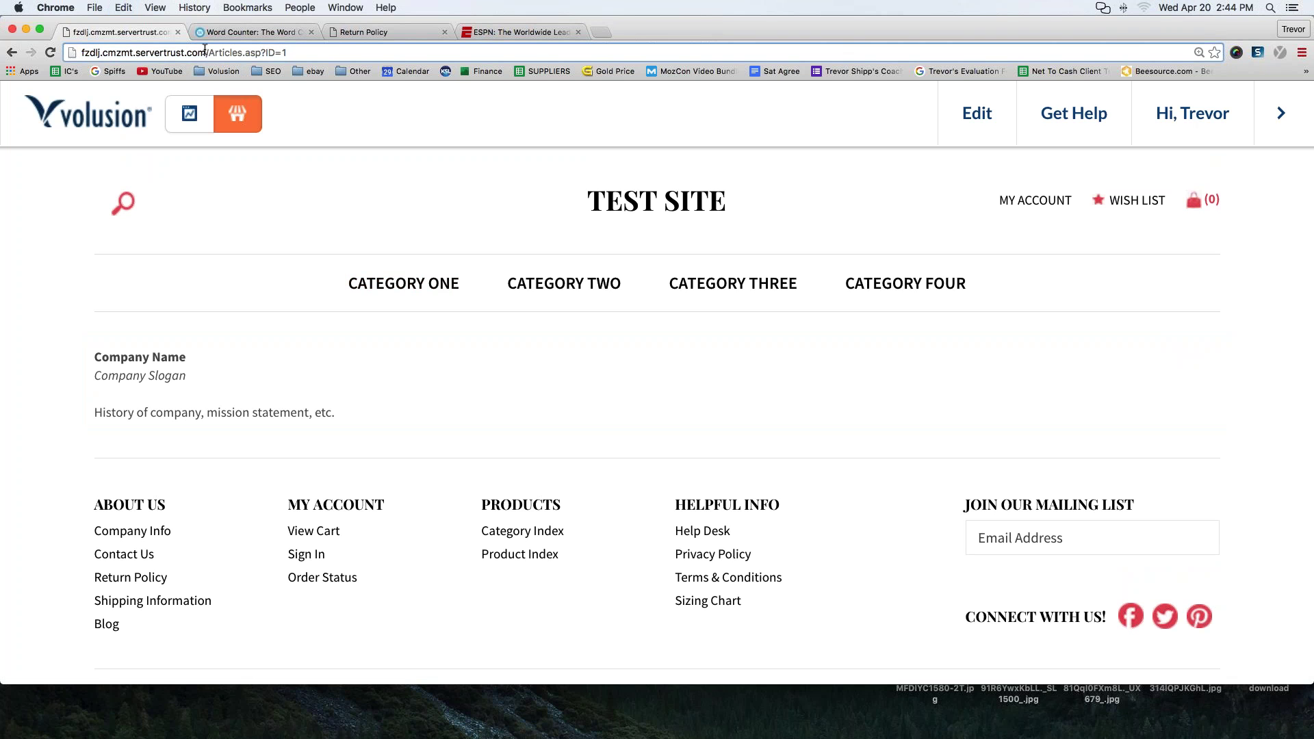
drag(288, 51, 94, 46)
key(ctrl+c)
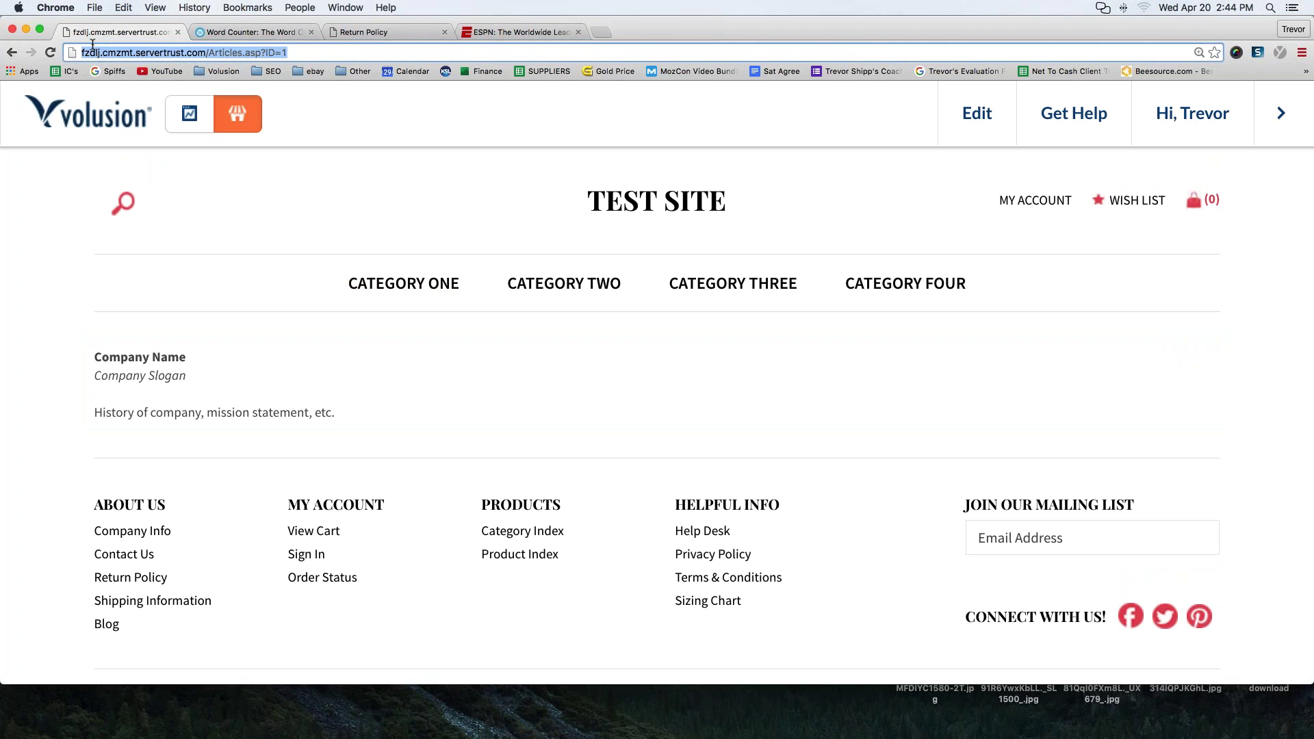
scroll(548, 527, down, 2)
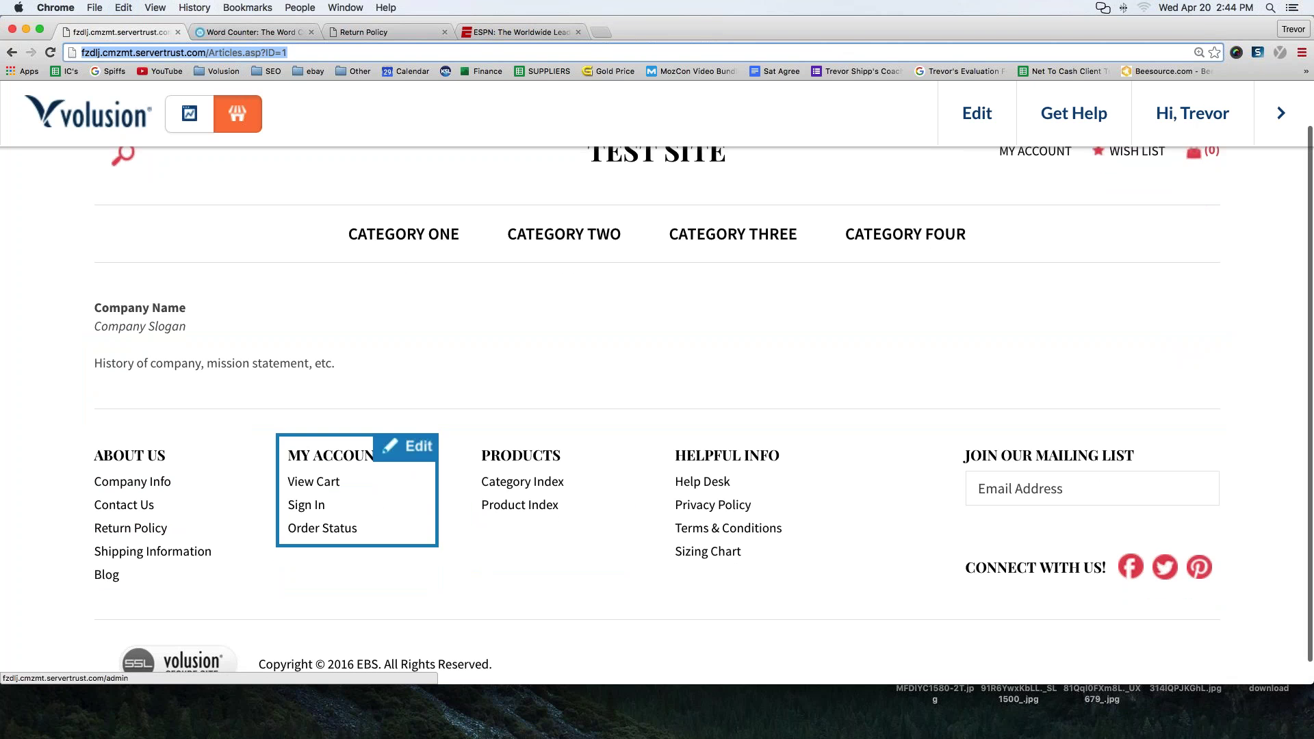
- Check where an existing My Account footer link points, then close the editor
click(411, 452)
click(367, 528)
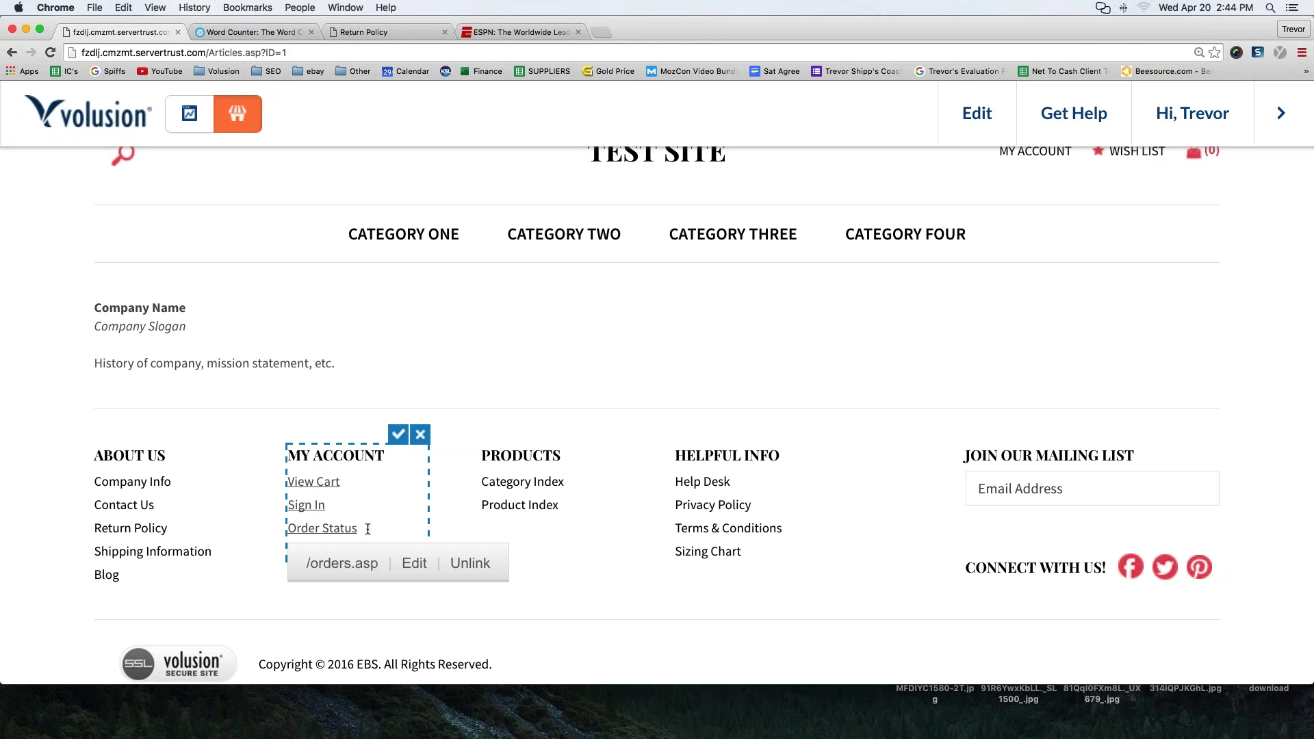
click(398, 435)
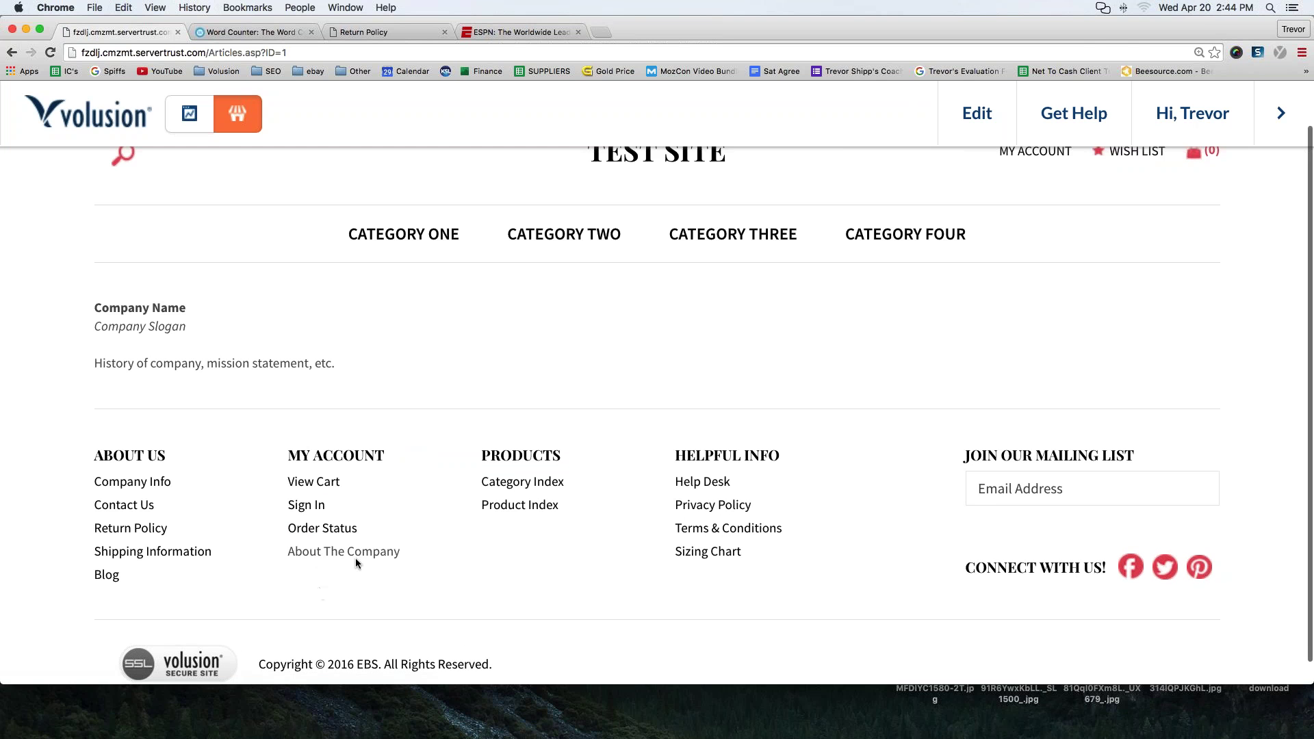
- Link 'About The Company' to the pasted About Us article URL and save the footer
mouse_move(350, 551)
click(410, 452)
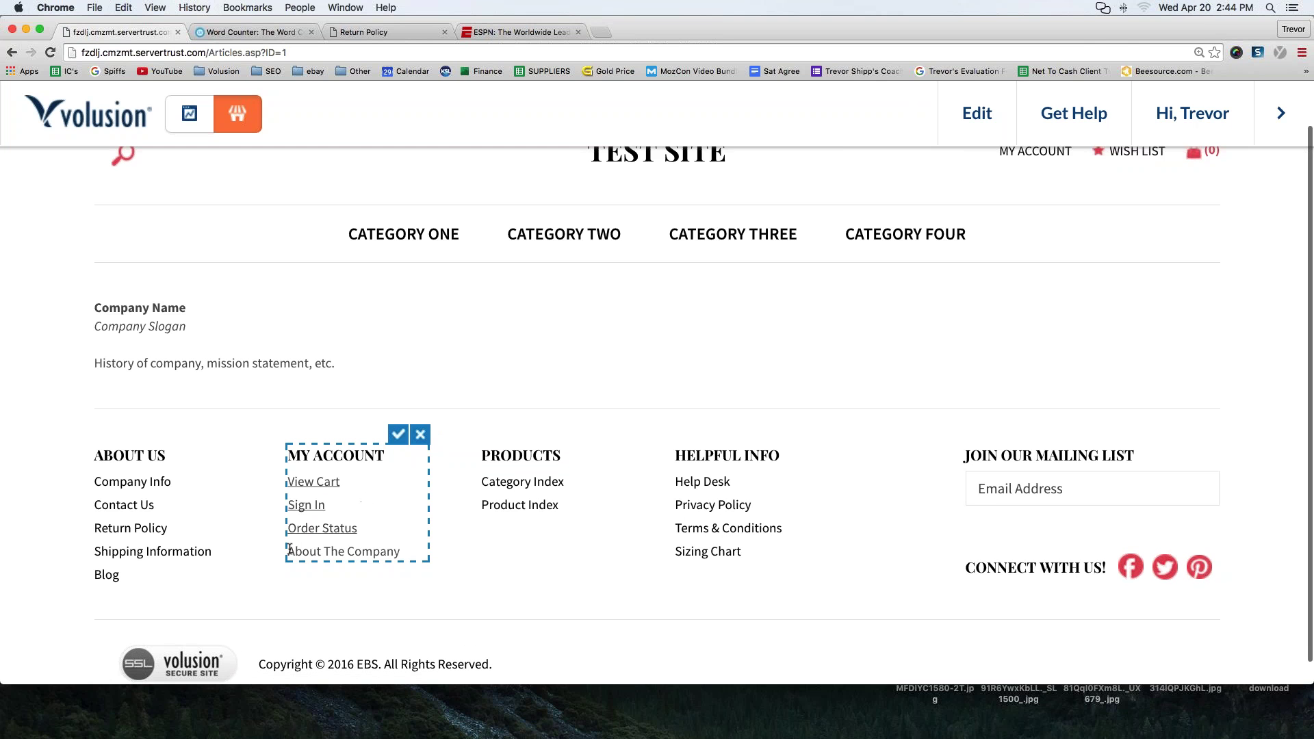
drag(287, 551, 401, 552)
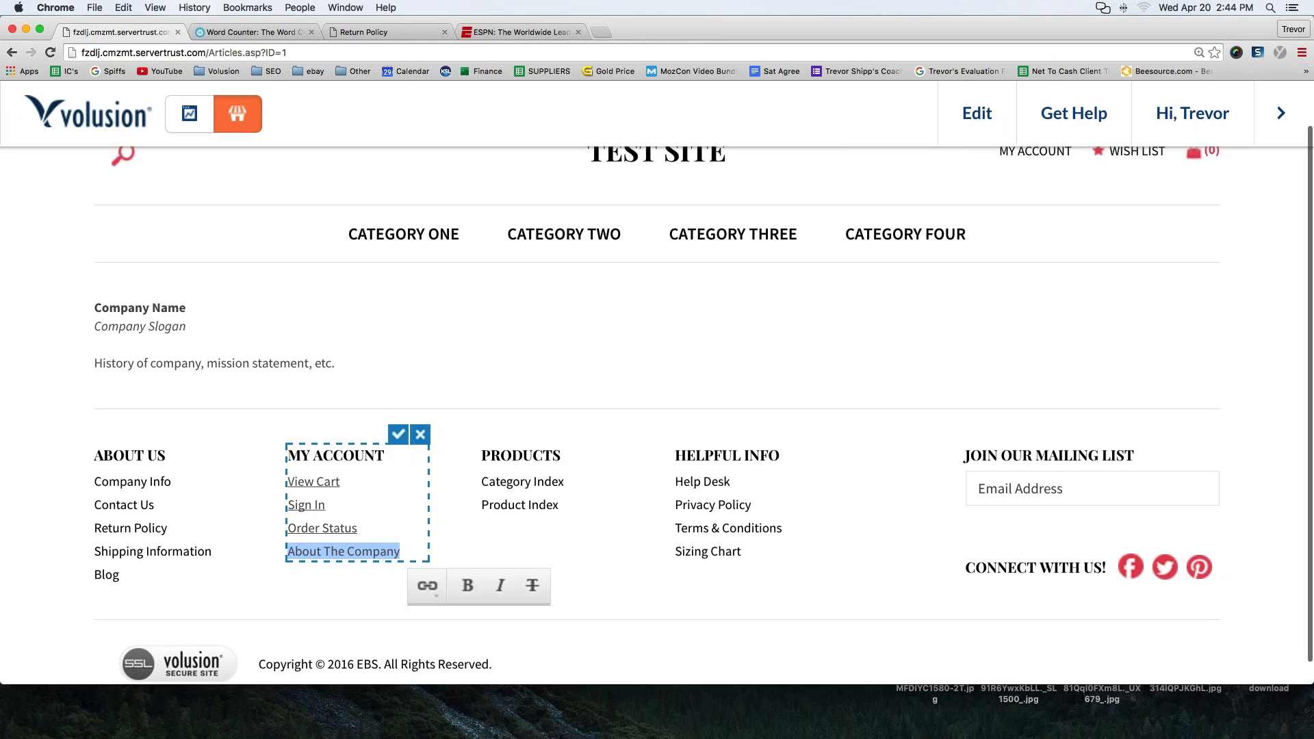
click(425, 590)
click(472, 632)
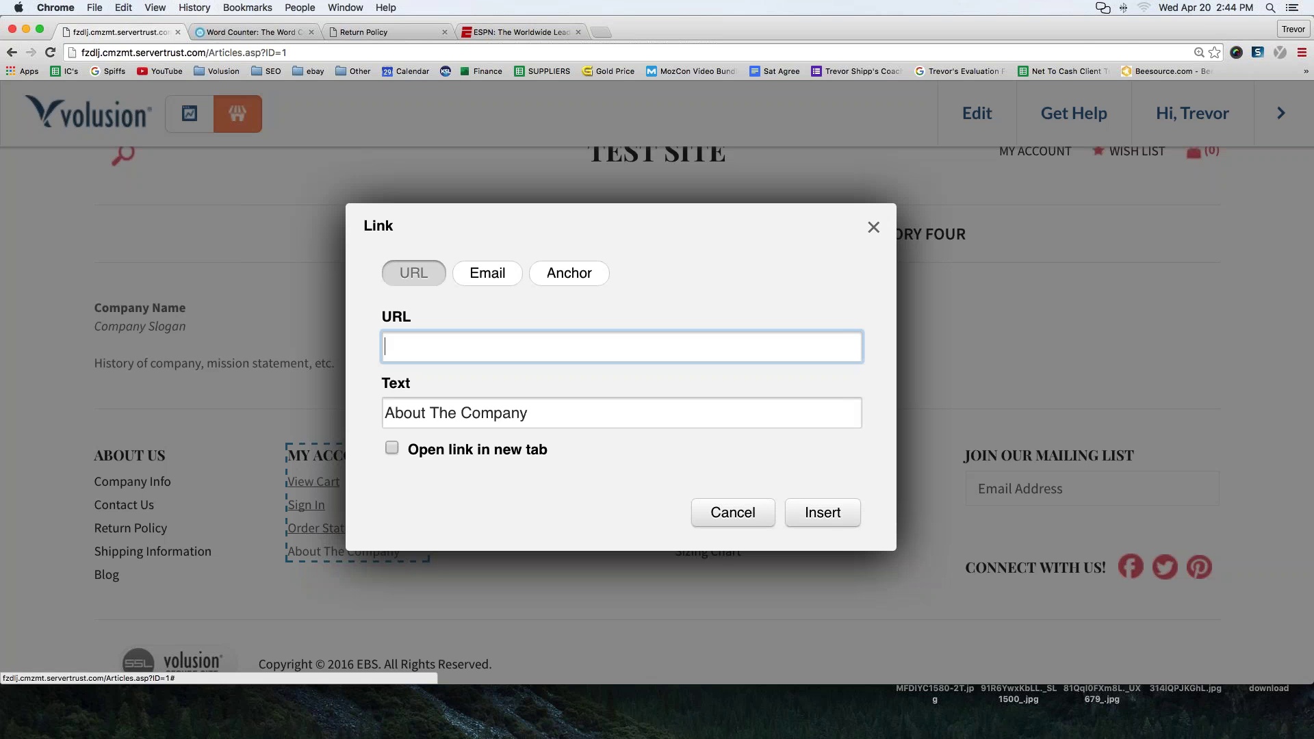
click(649, 342)
key(ctrl+v)
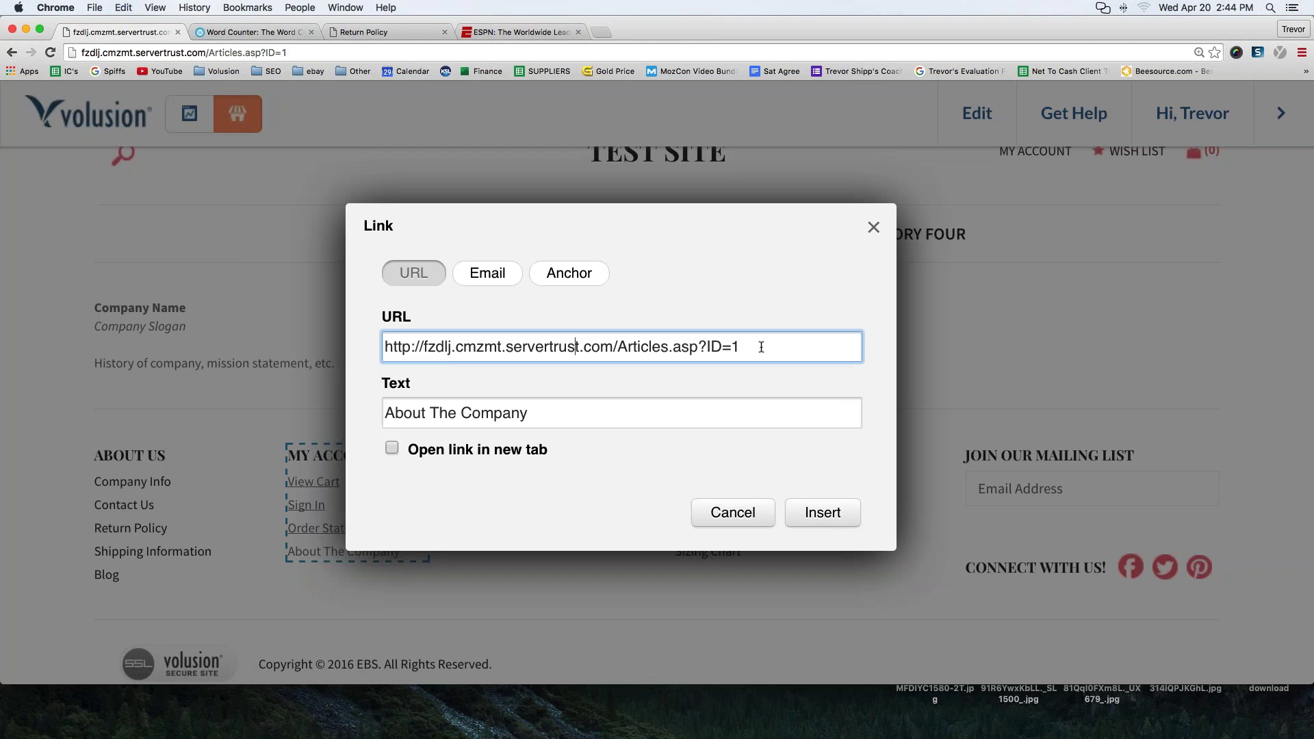
key(super+a)
click(823, 513)
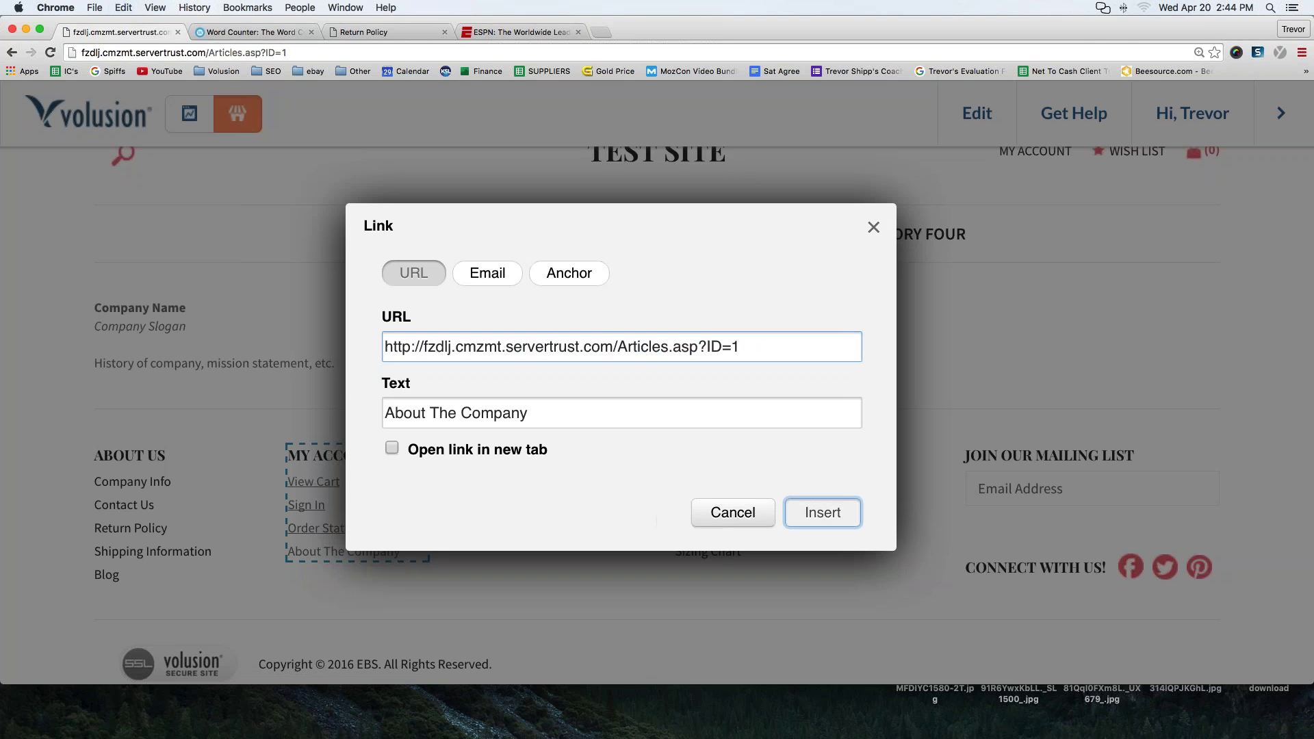
click(397, 434)
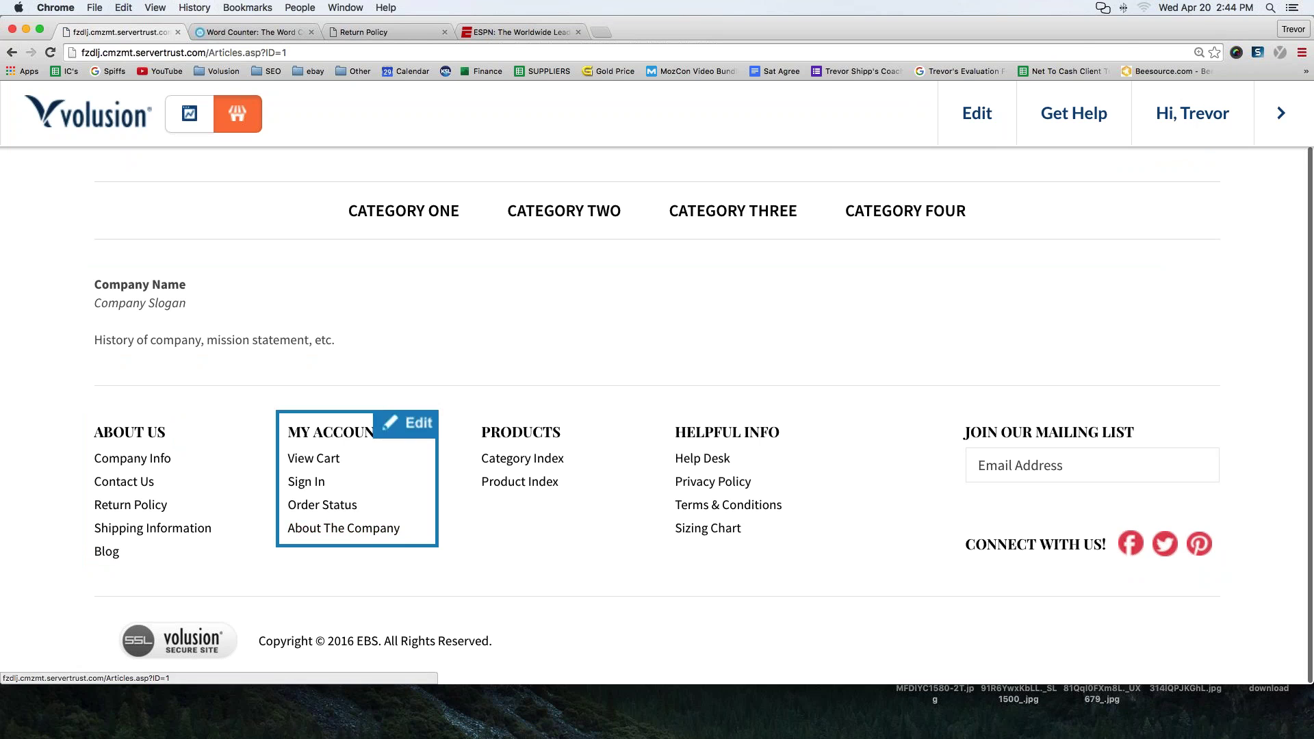
click(132, 458)
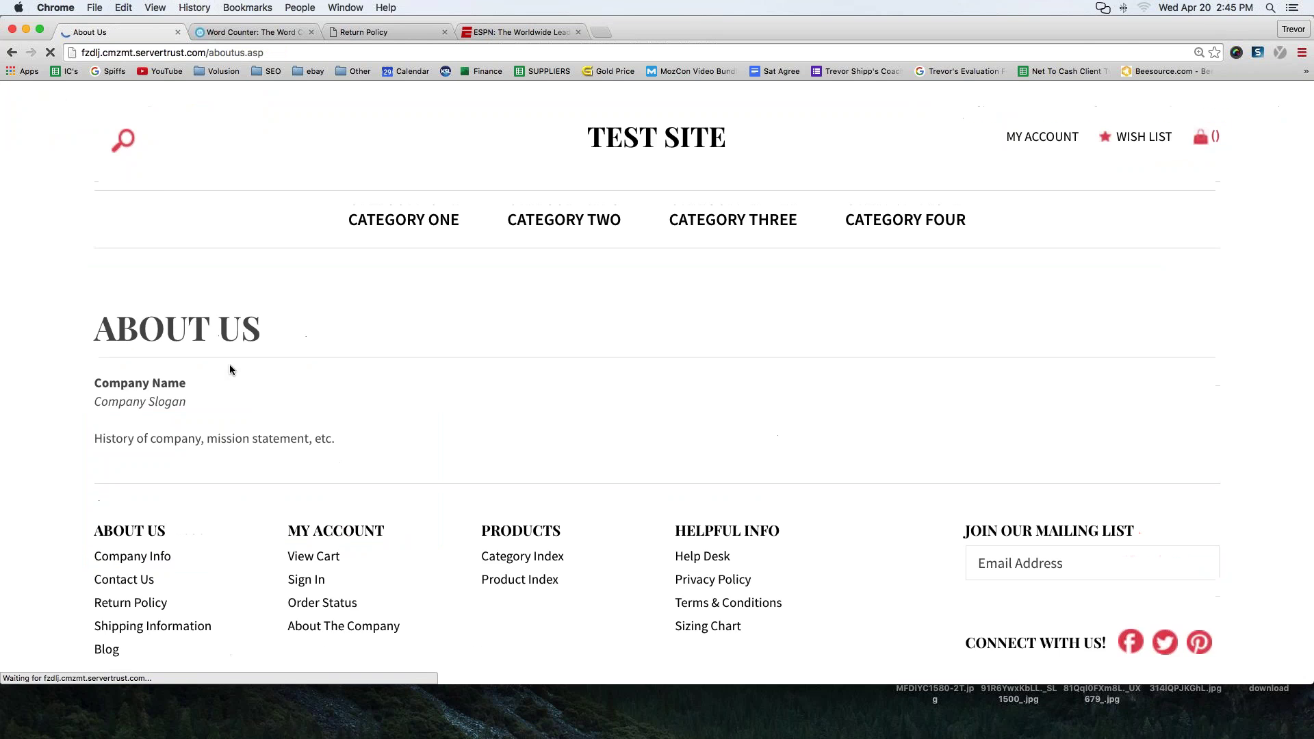
scroll(231, 369, down, 3)
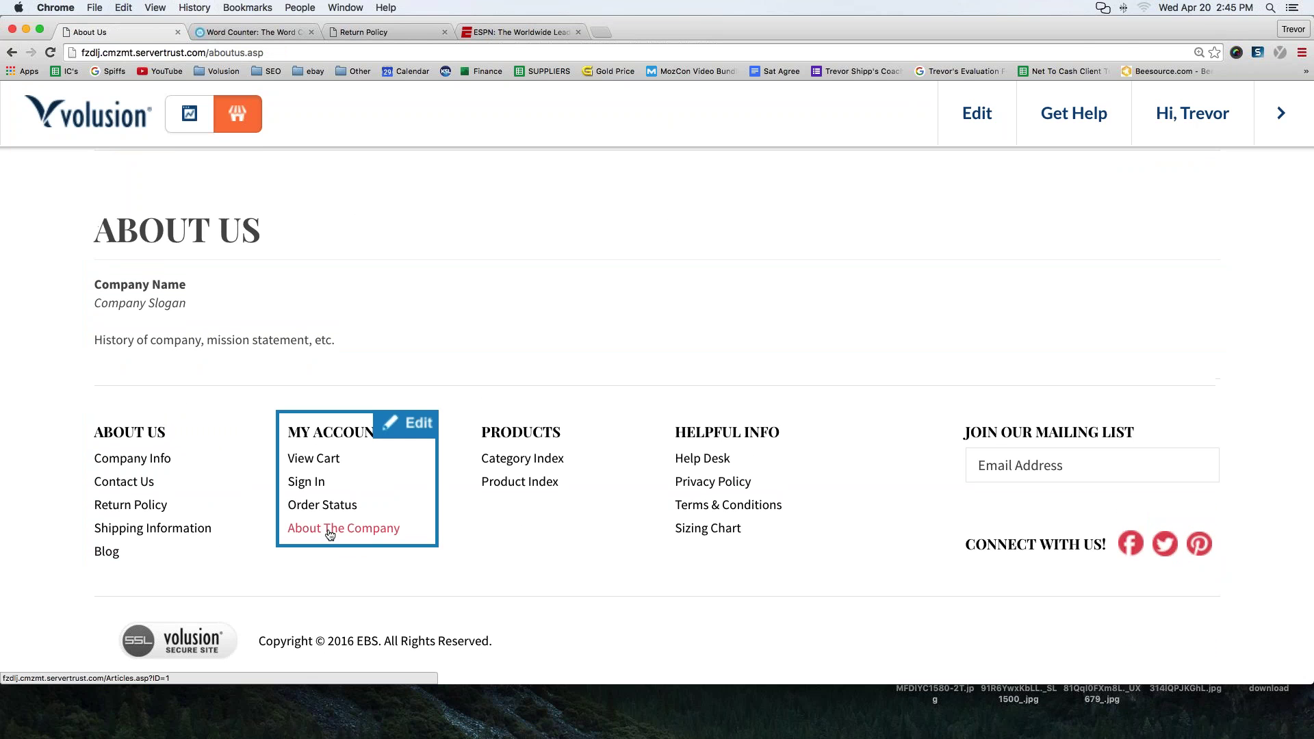
click(330, 530)
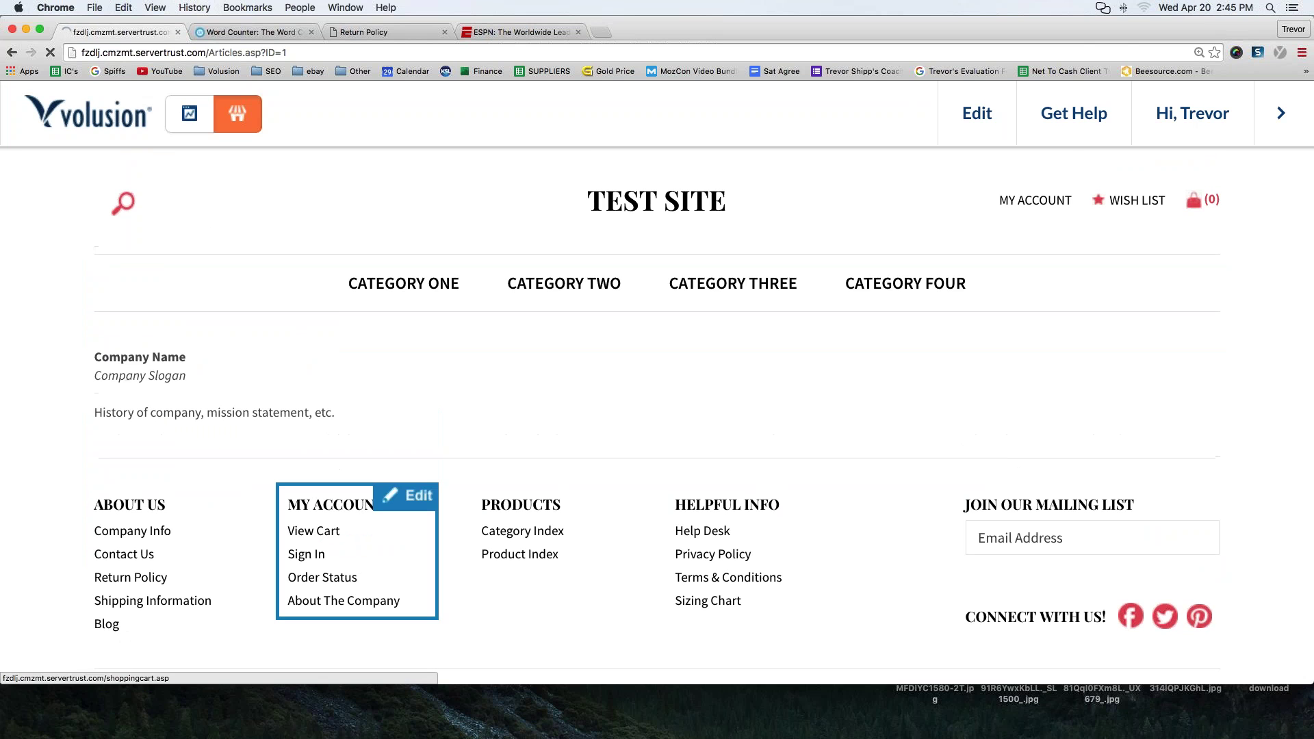
drag(95, 357, 360, 399)
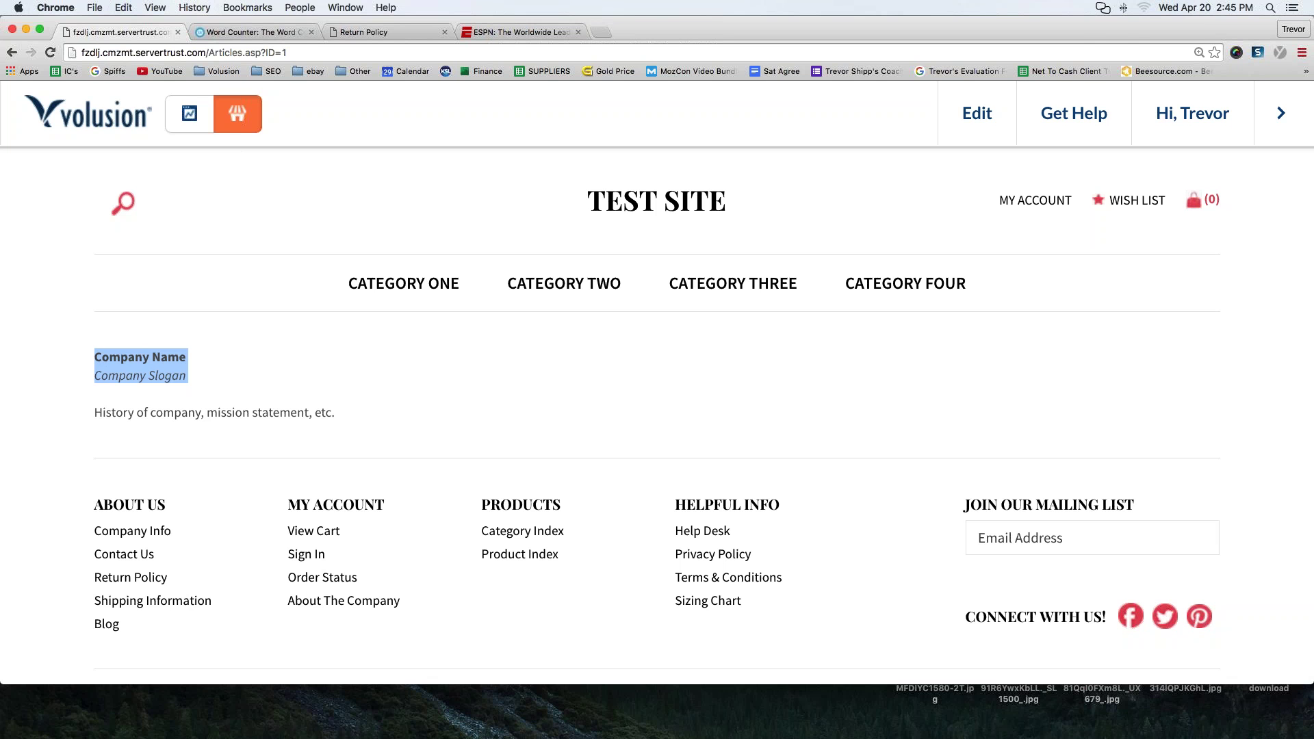
click(273, 33)
- Highlight the ARTICLES lines, including '3. Returns', in the Word Counter notes
scroll(273, 101, down, 2)
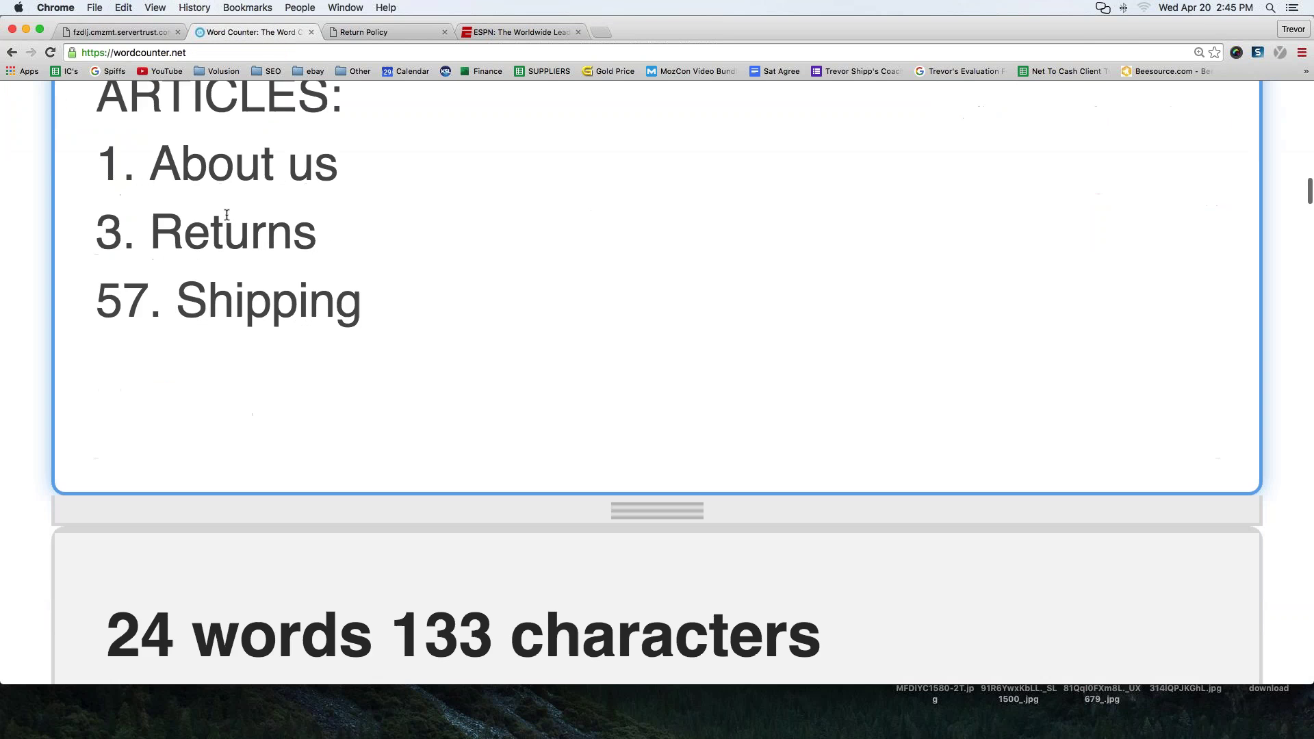
scroll(227, 215, up, 1)
drag(96, 205, 329, 215)
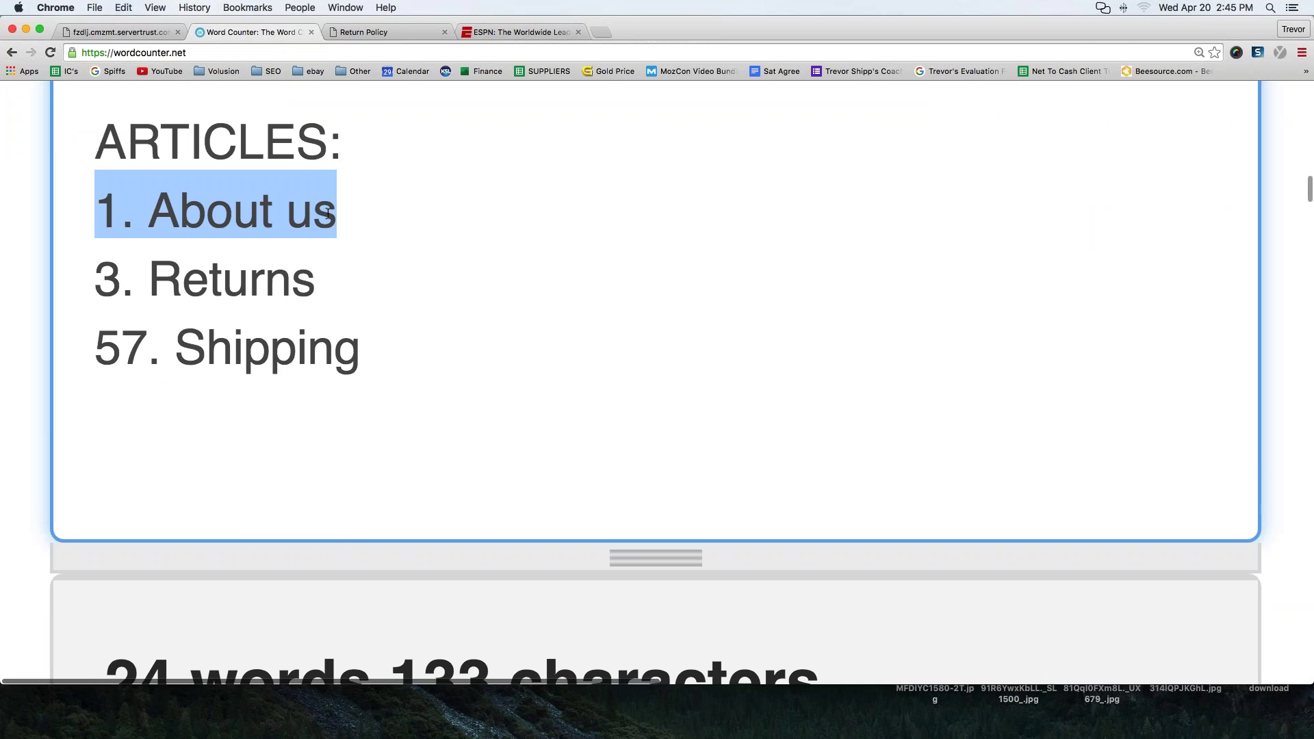
drag(97, 267, 315, 284)
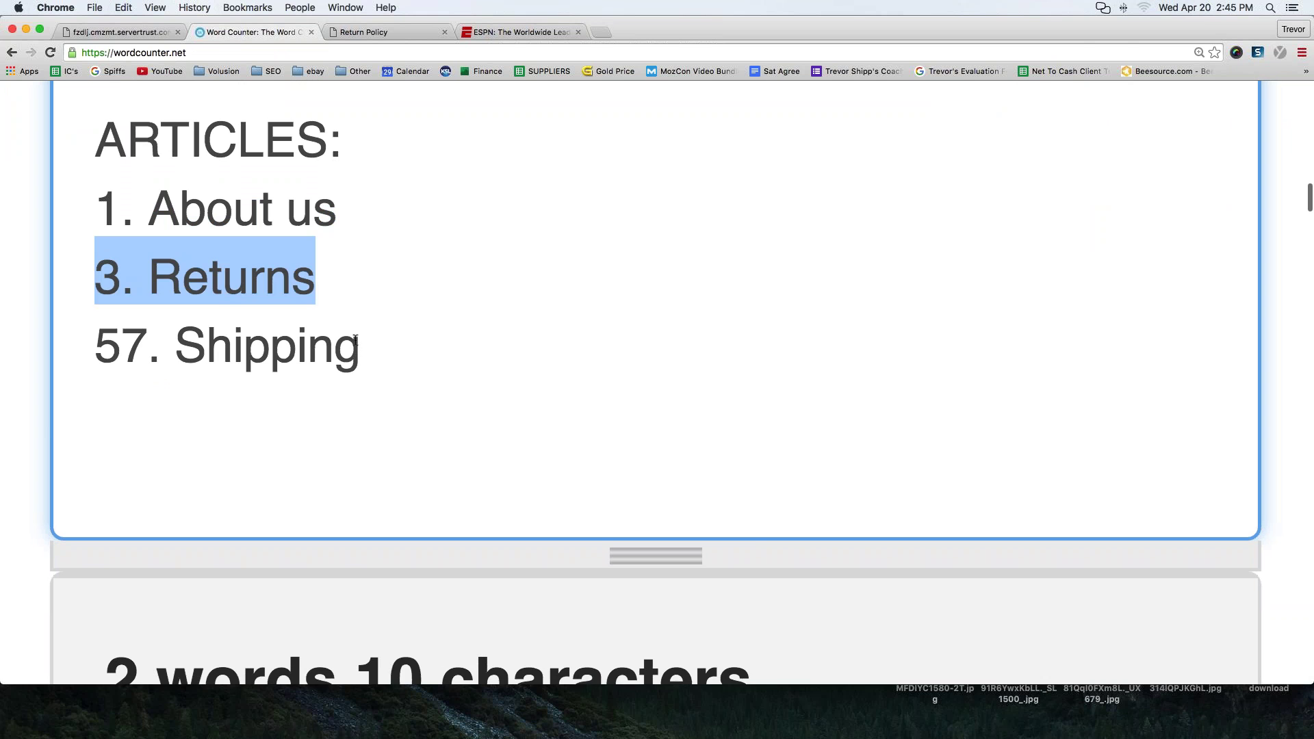
key(Down)
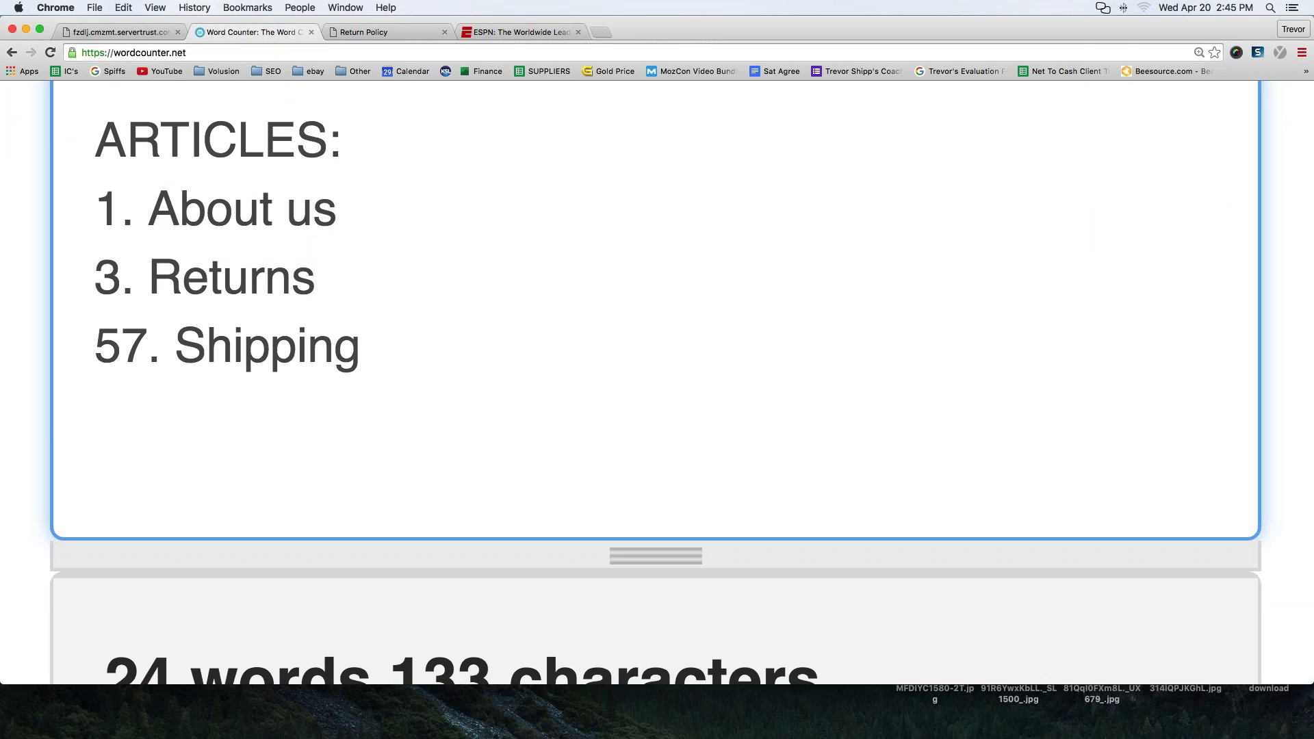